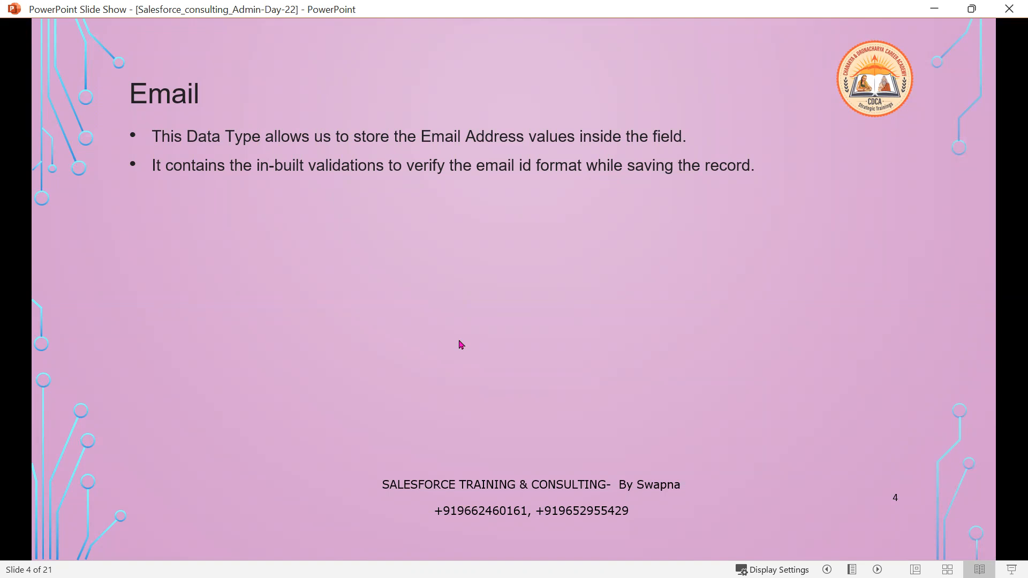
# Advance the Email slide to show the error bullet, screenshot, and Field Label through Unique Check Box
pyautogui.click(459, 342)
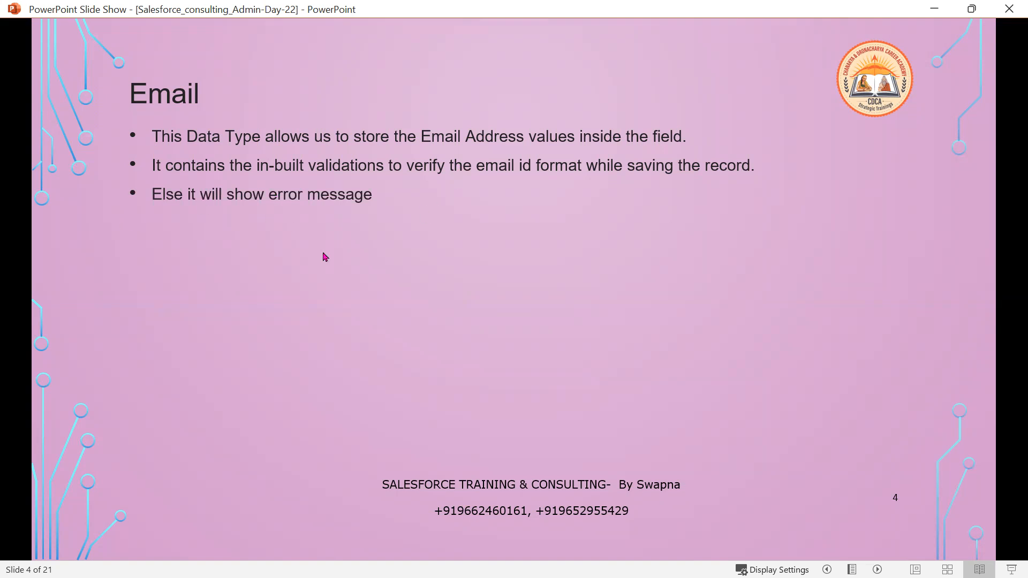
pyautogui.click(466, 345)
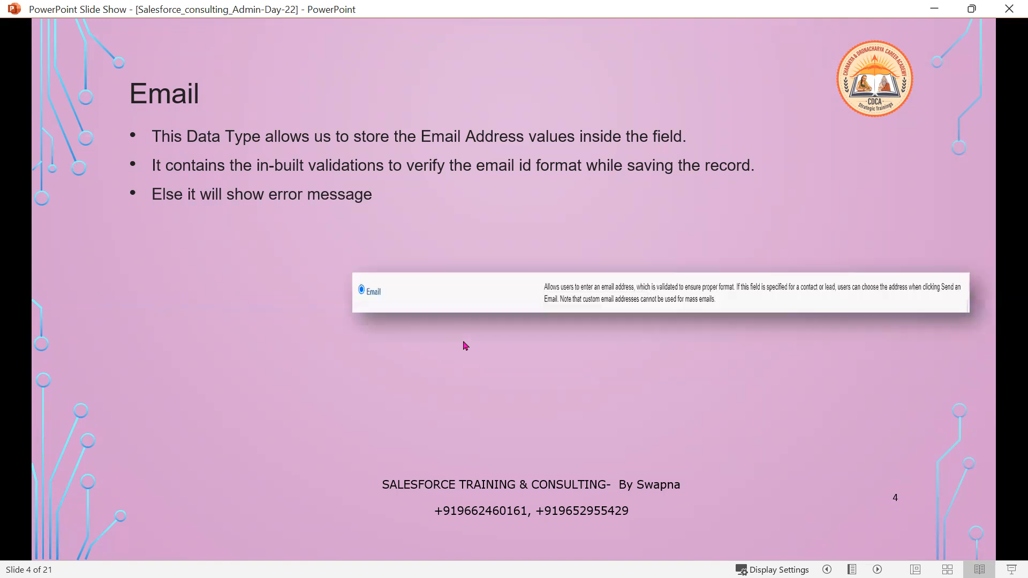
pyautogui.click(465, 345)
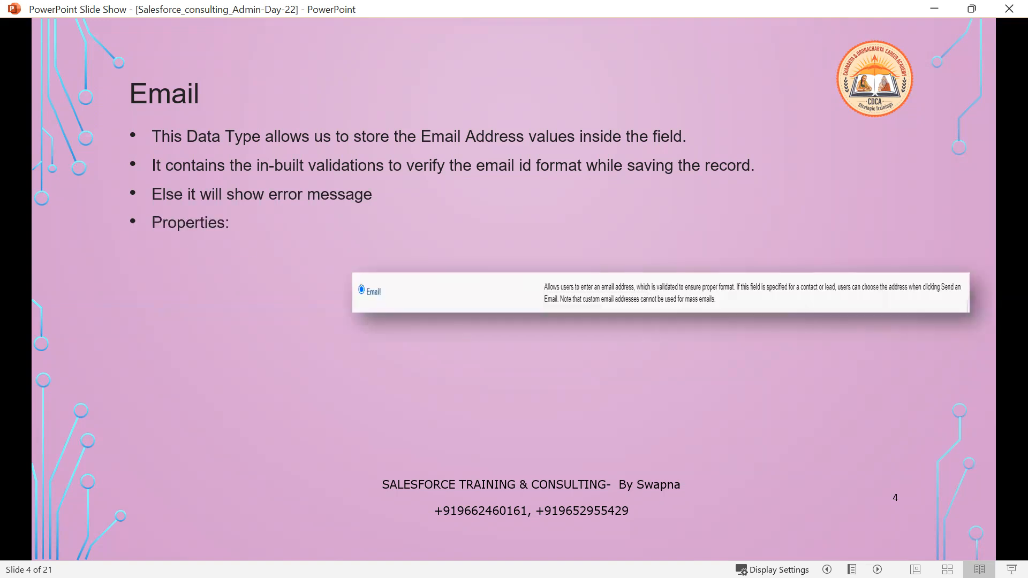
pyautogui.press('Right')
pyautogui.press('Right')
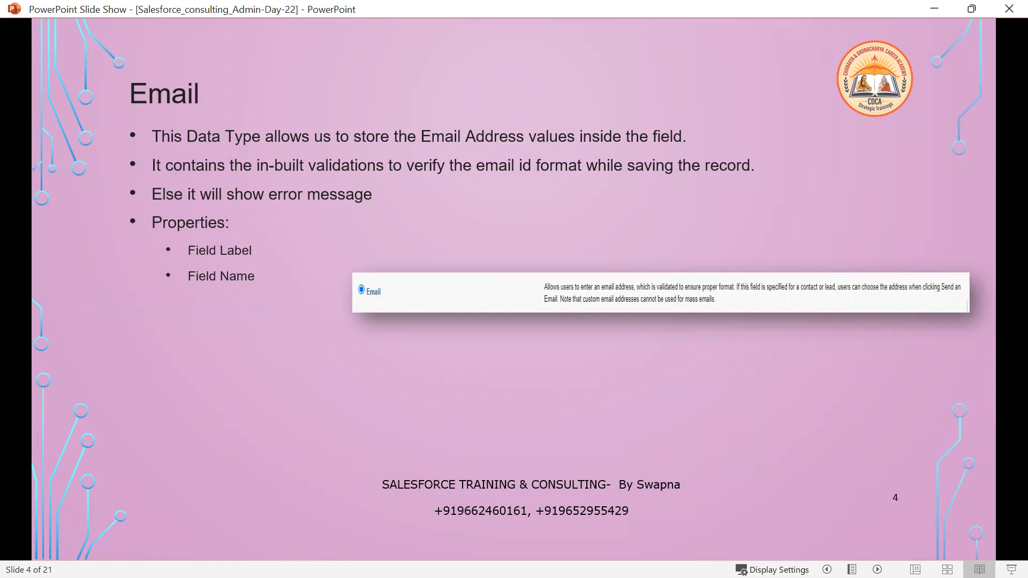
pyautogui.press('Right')
pyautogui.press('Right')
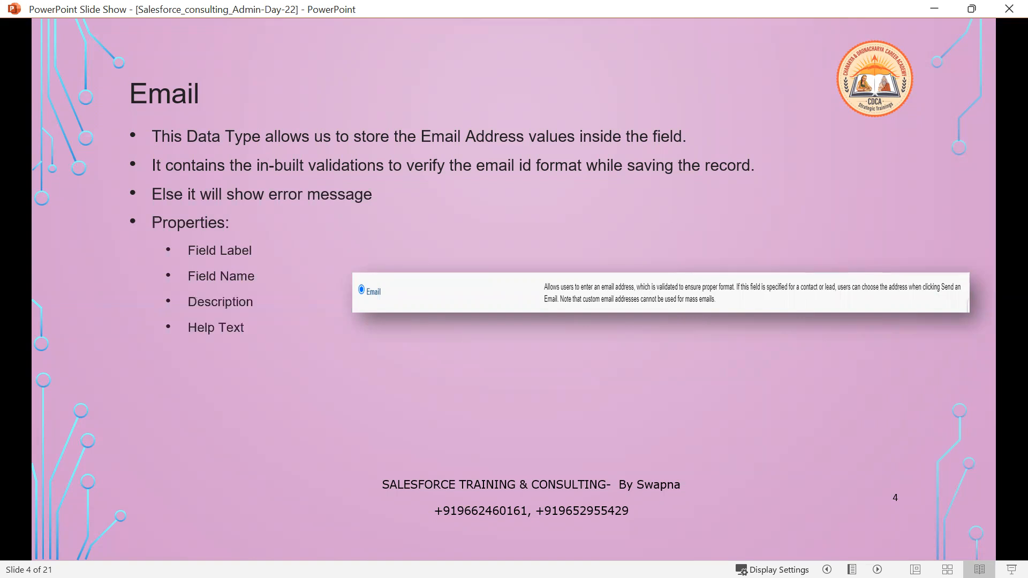
pyautogui.press('Right')
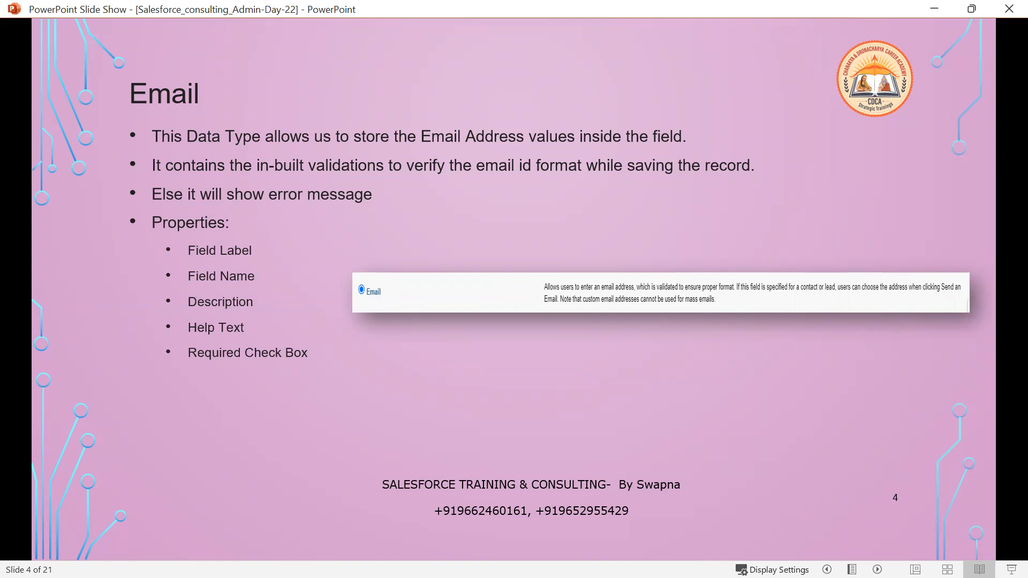
pyautogui.press('Right')
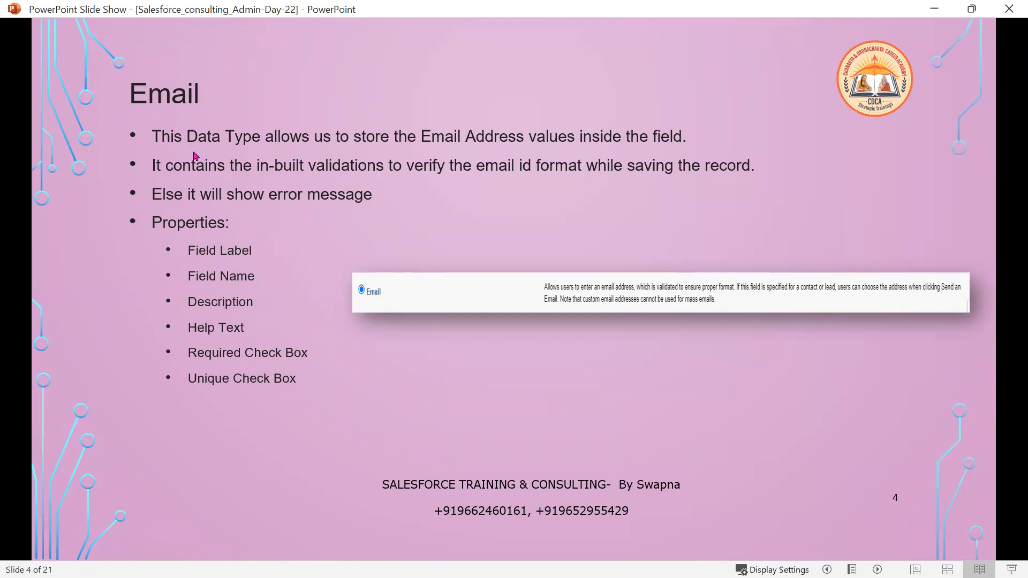
# Reveal External ID, Auto add to custom report type and Default Value on the Email slide
pyautogui.click(378, 393)
pyautogui.click(384, 441)
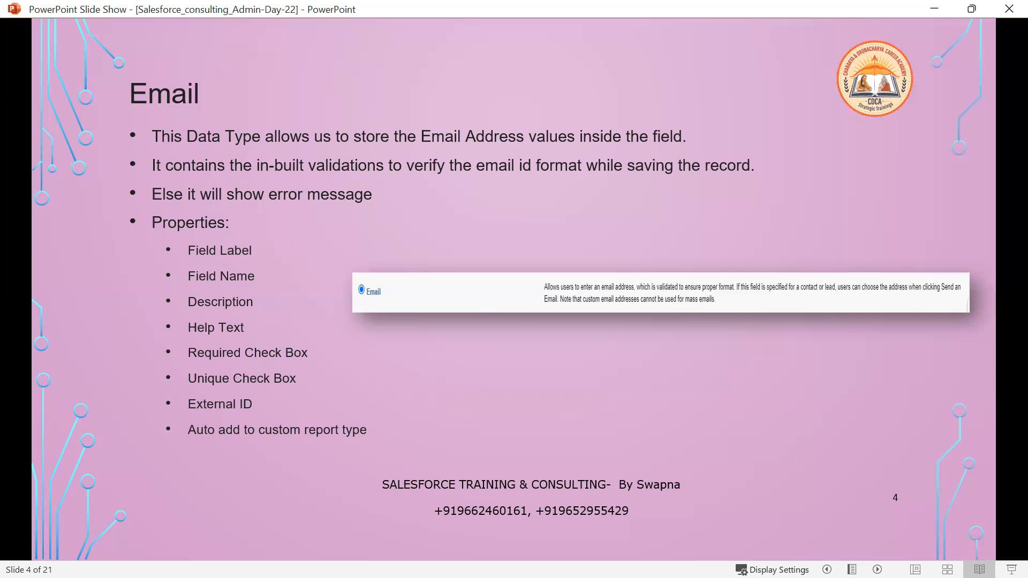
pyautogui.press('Right')
pyautogui.press('Right')
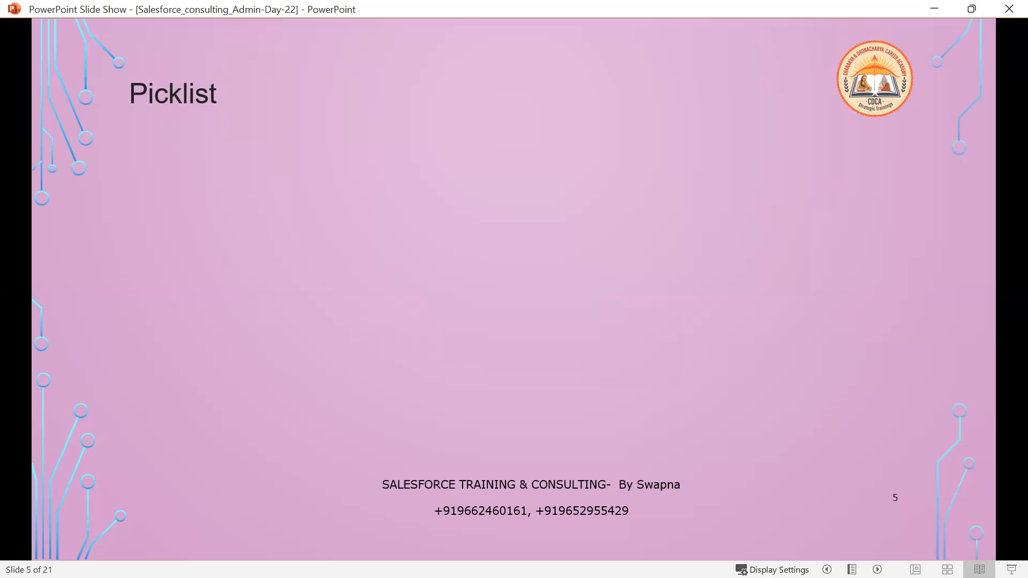
# In Paint, scroll to blank canvas and place a red text box at the upper right
pyautogui.hotkey('alt', 'Tab')
pyautogui.scroll(-4, 337, 411)
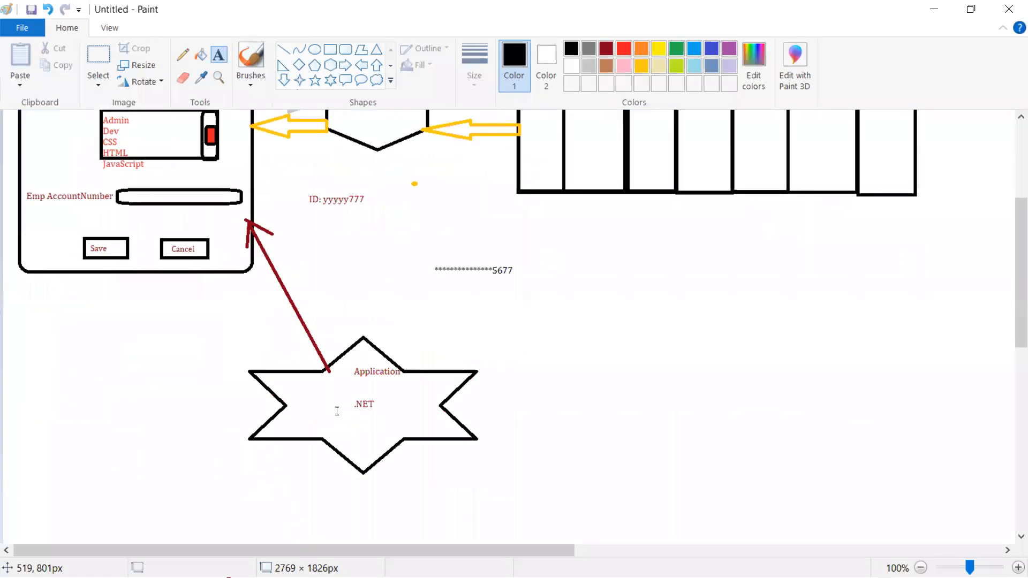
pyautogui.scroll(-7, 337, 412)
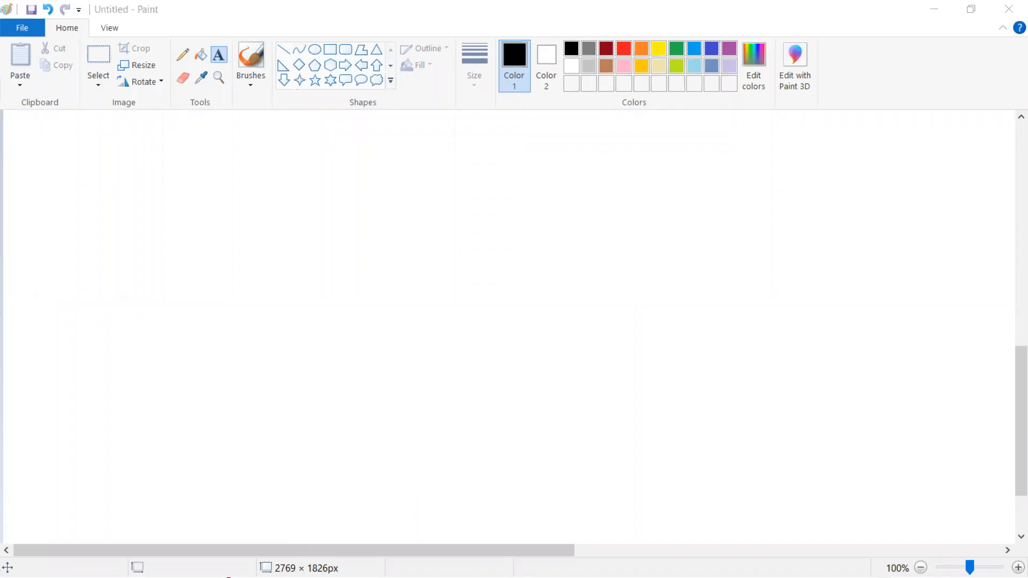
pyautogui.click(475, 176)
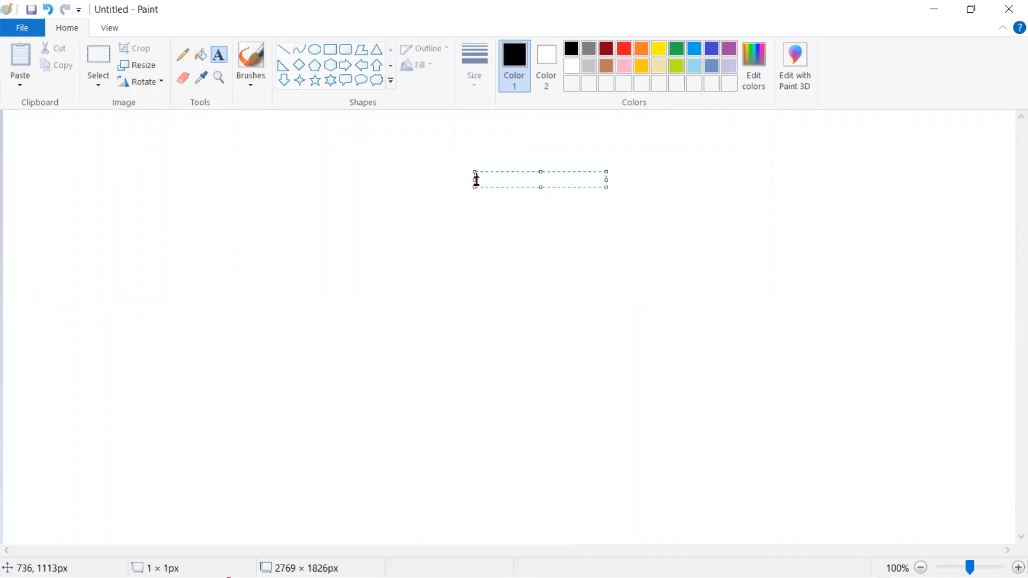
pyautogui.click(398, 55)
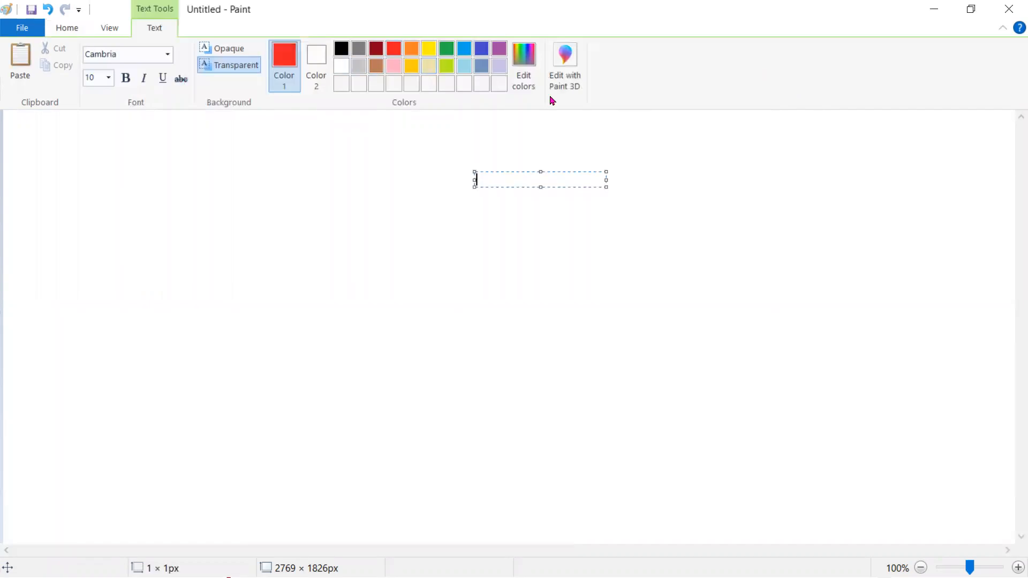
pyautogui.click(797, 155)
pyautogui.click(797, 154)
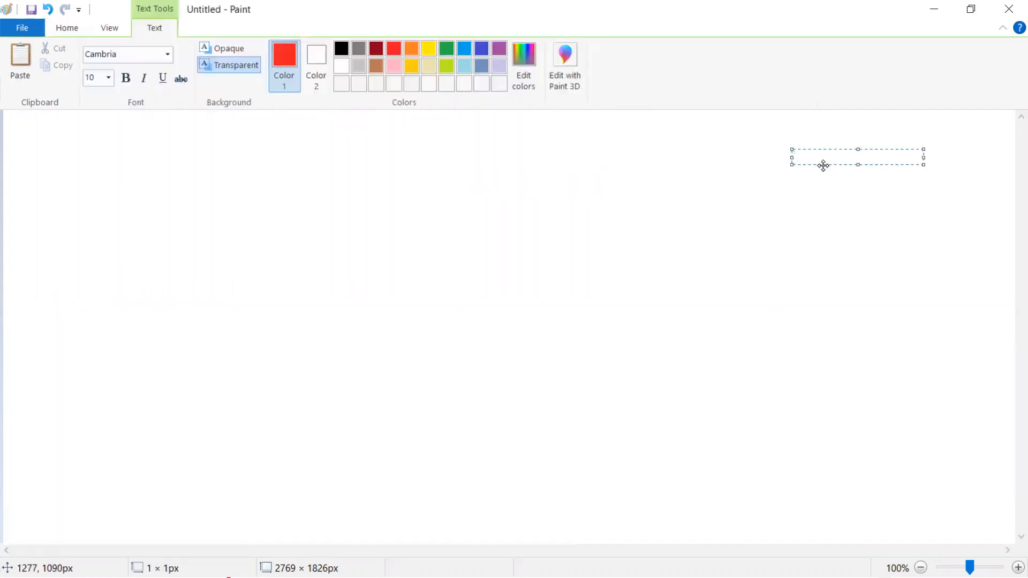
# Type India and UK on separate lines and recolour them dark red
pyautogui.write('India')
pyautogui.press('Return')
pyautogui.write('UK')
pyautogui.hotkey('ctrl', 'a')
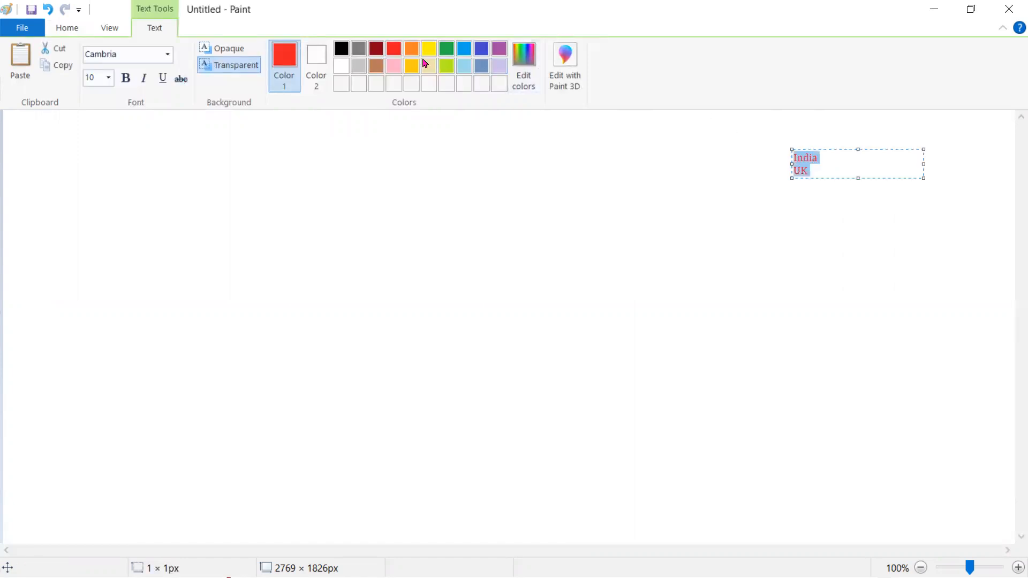
pyautogui.click(376, 50)
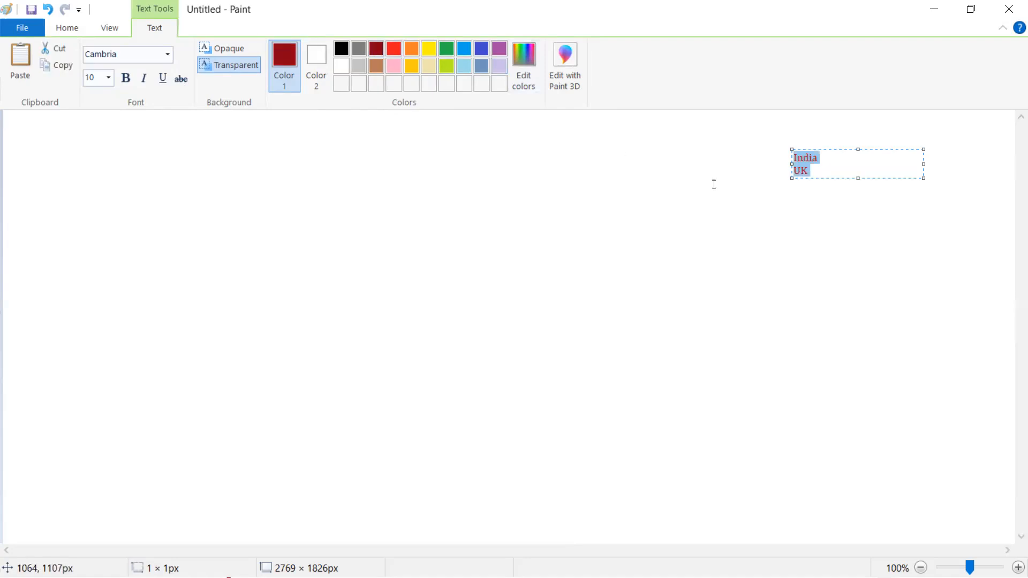
# Add US, Singapore, Dubai and Germany as further lines, then restore black as the colour
pyautogui.click(815, 170)
pyautogui.press('Return')
pyautogui.write('US')
pyautogui.press('Return')
pyautogui.write('Singapore')
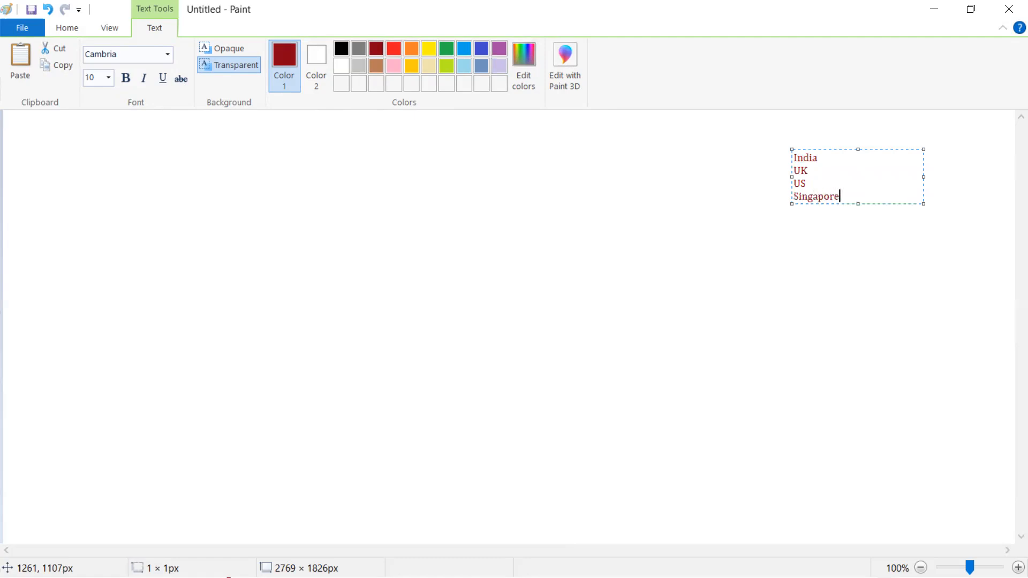
pyautogui.press('Return')
pyautogui.write('Dubai')
pyautogui.press('Return')
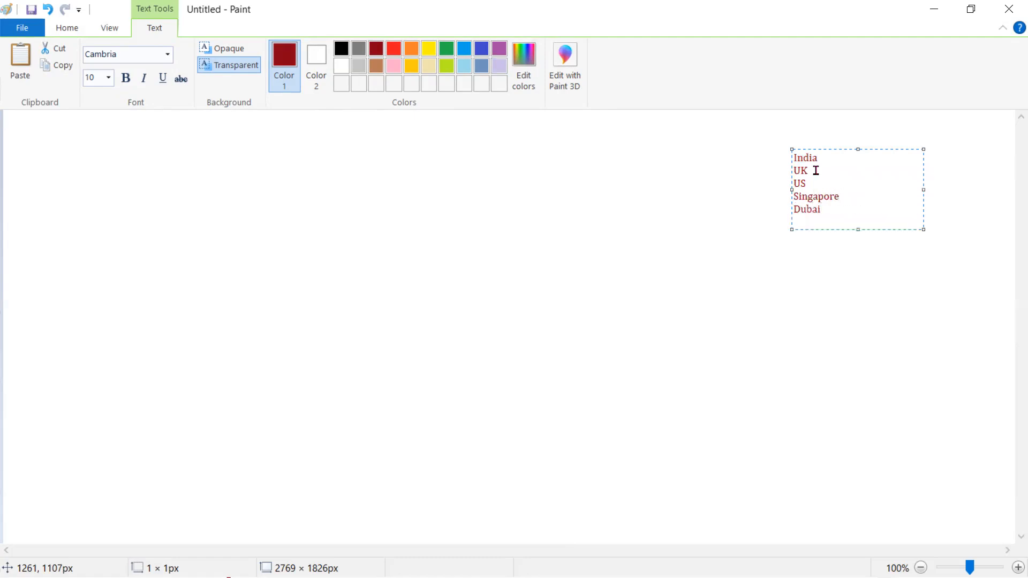
pyautogui.write('Germany')
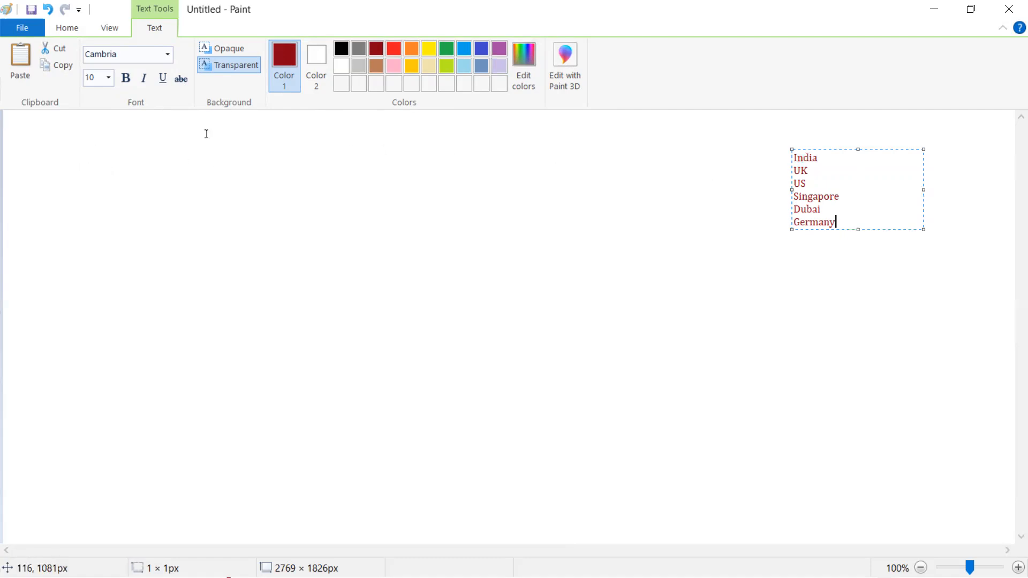
pyautogui.click(342, 48)
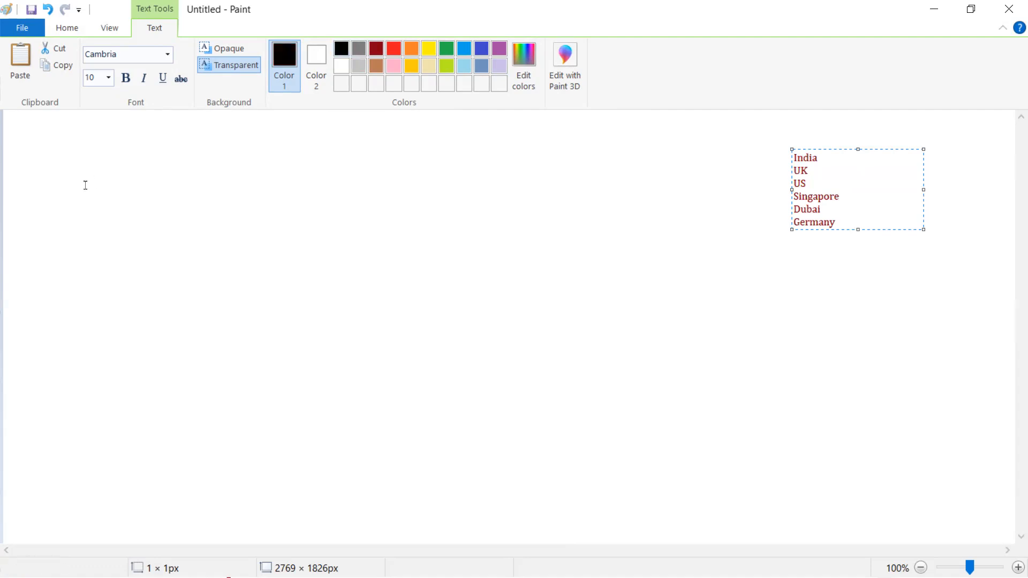
pyautogui.click(50, 148)
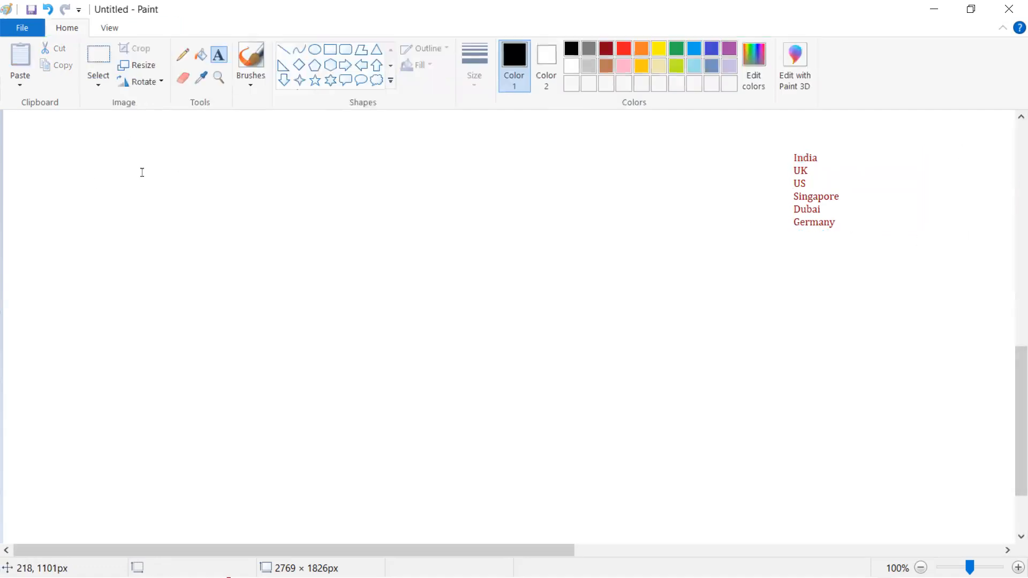
# Write the 'Select Country Name :' label and draw a rectangular field box beside it
pyautogui.click(21, 159)
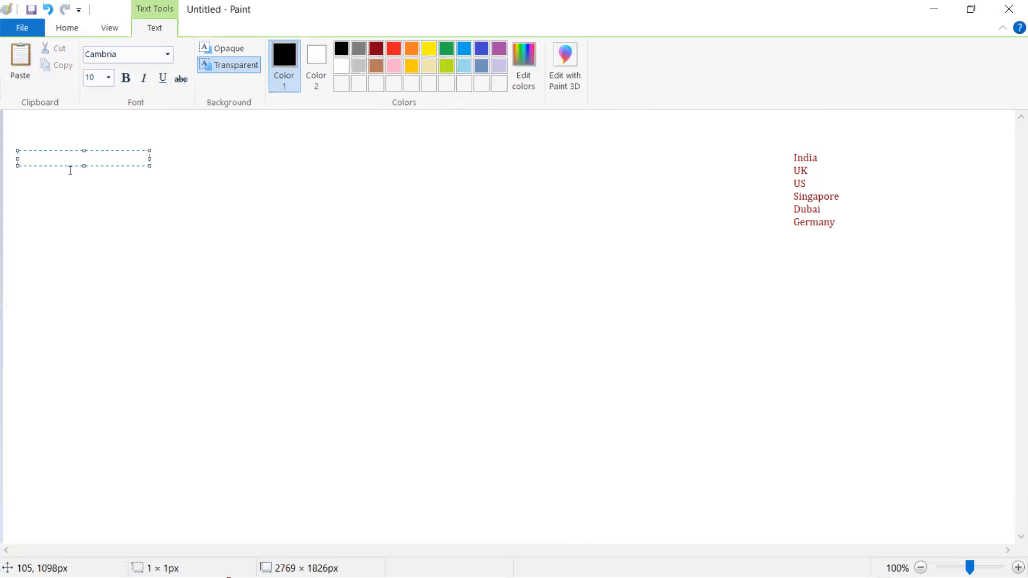
pyautogui.write('lect Country Name :')
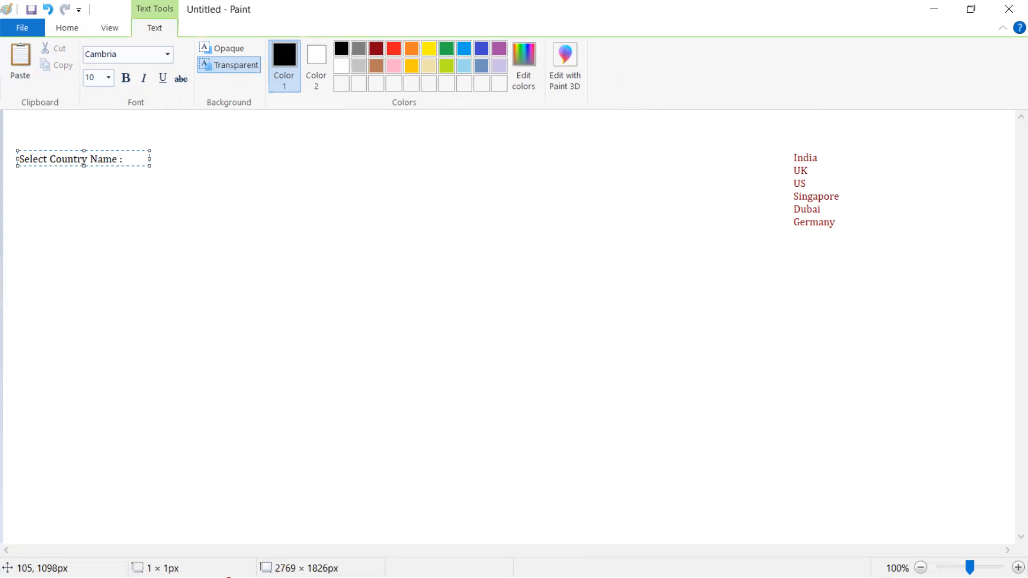
pyautogui.click(121, 225)
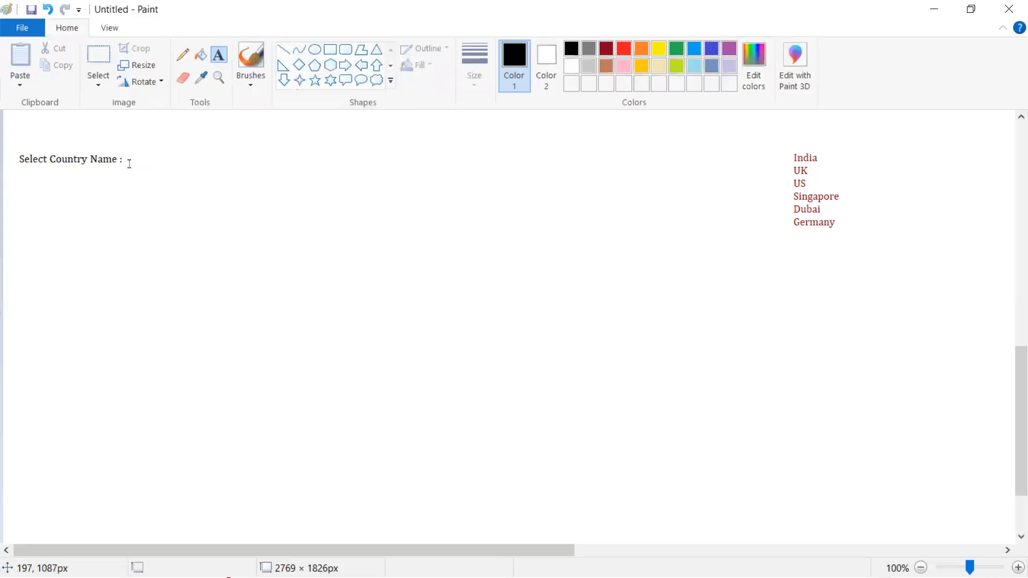
pyautogui.click(332, 55)
pyautogui.moveTo(129, 154); pyautogui.dragTo(297, 174)
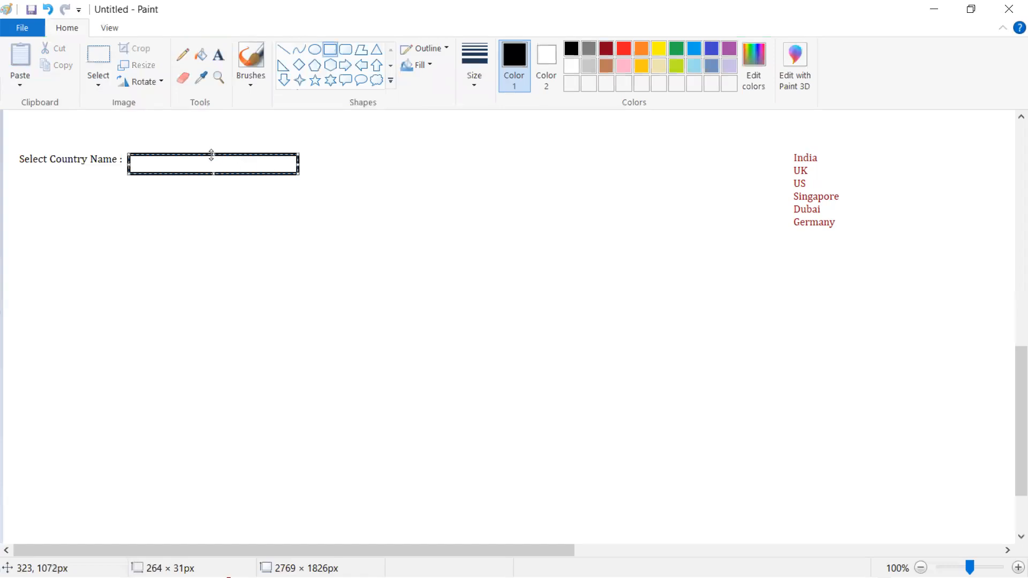
pyautogui.click(394, 166)
# Add a triangle rotated 180° at the box's right end as the dropdown arrow
pyautogui.click(377, 49)
pyautogui.moveTo(274, 154); pyautogui.dragTo(299, 173)
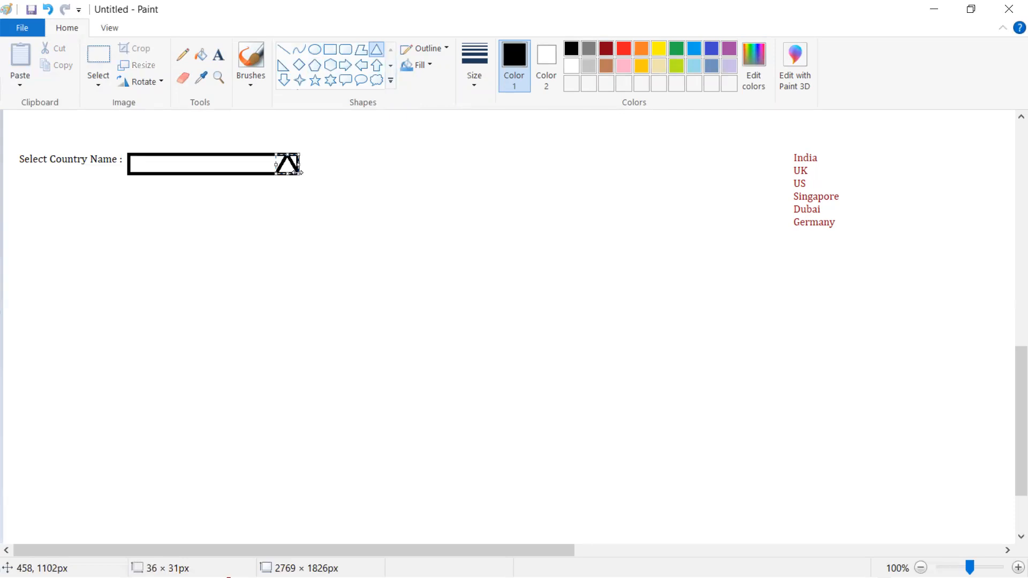
pyautogui.click(142, 82)
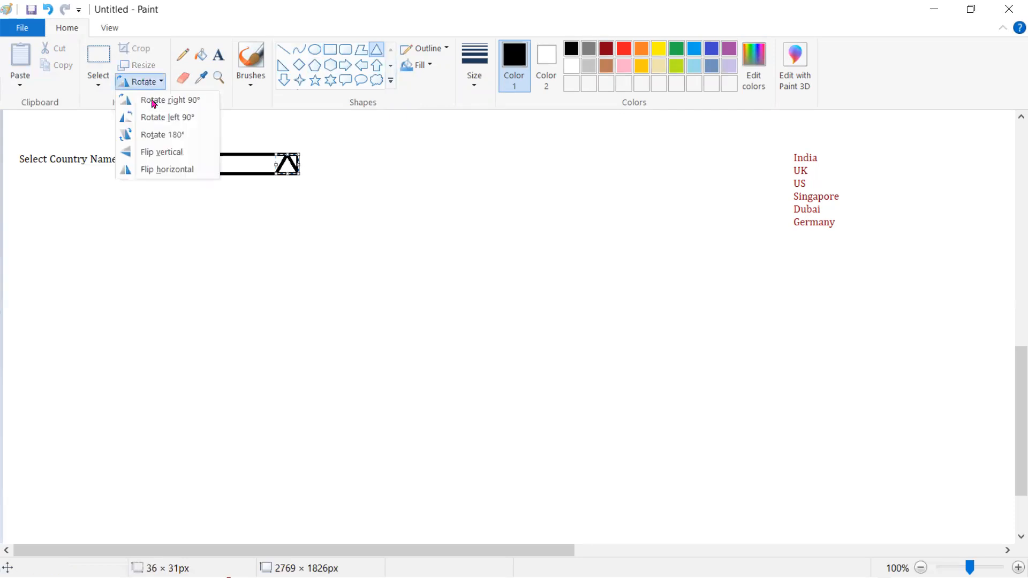
pyautogui.click(163, 135)
pyautogui.click(422, 197)
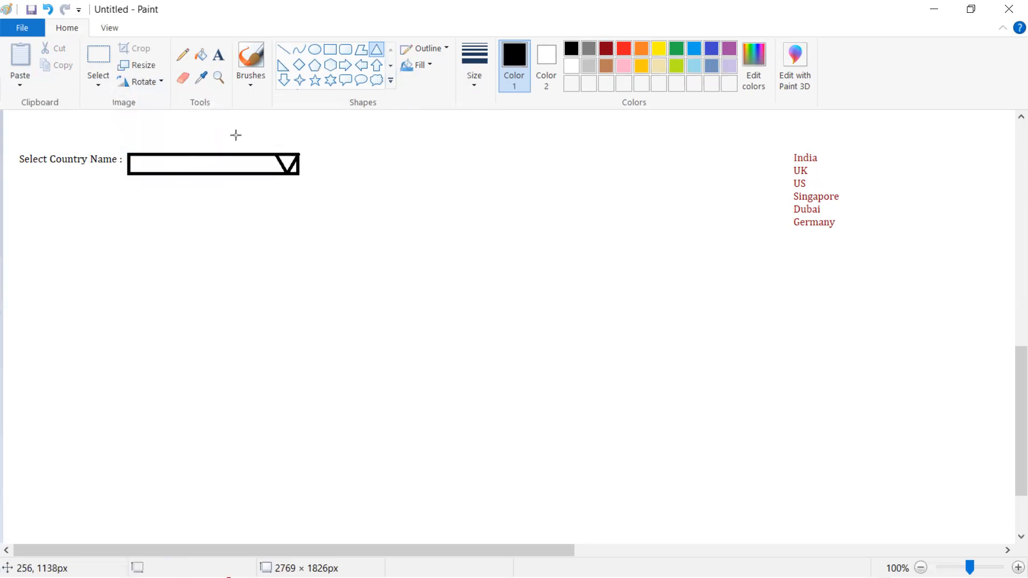
# Type '---- None--' as the placeholder inside the field box
pyautogui.click(215, 63)
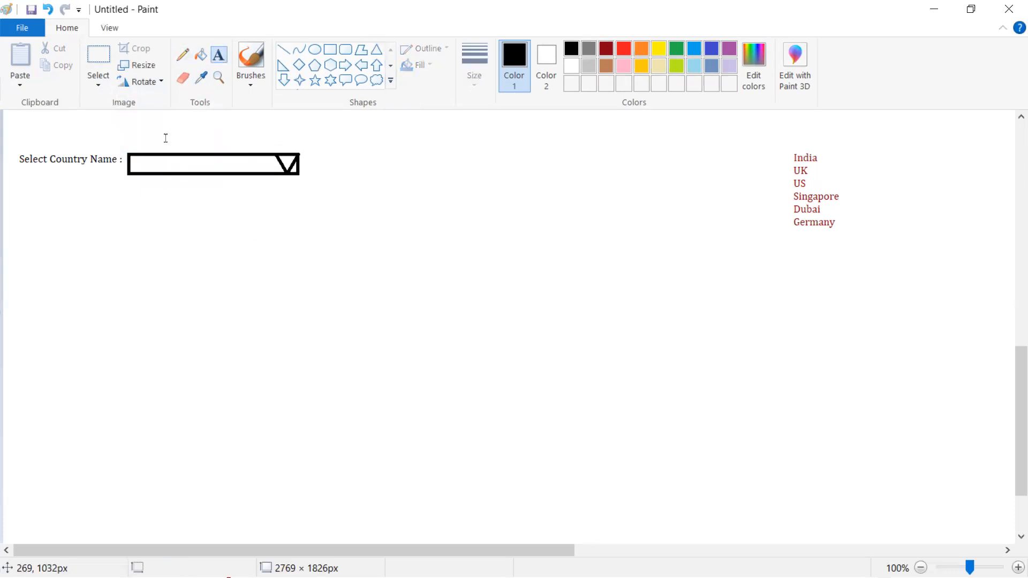
pyautogui.click(130, 159)
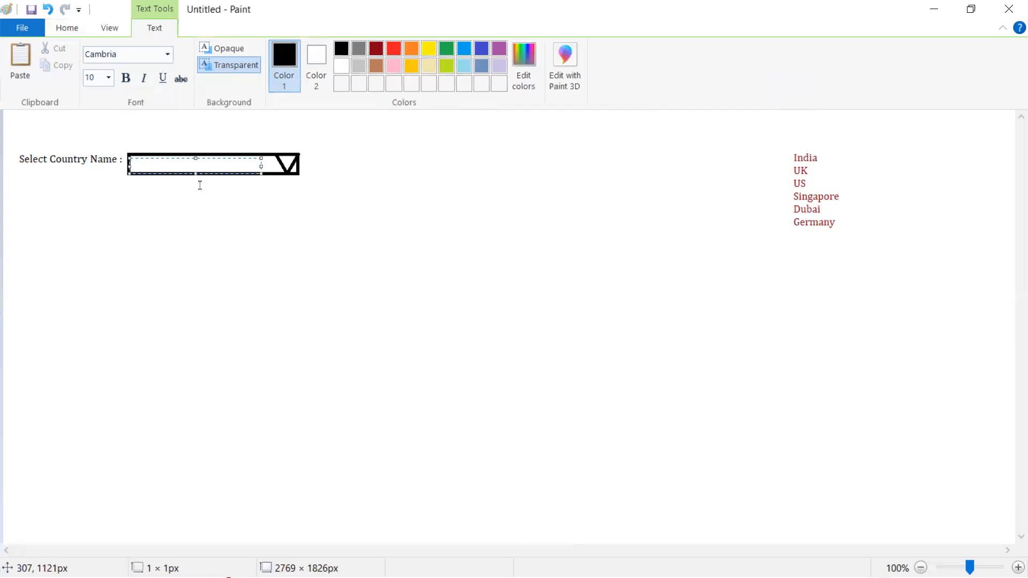
pyautogui.write('---- None--')
pyautogui.click(305, 189)
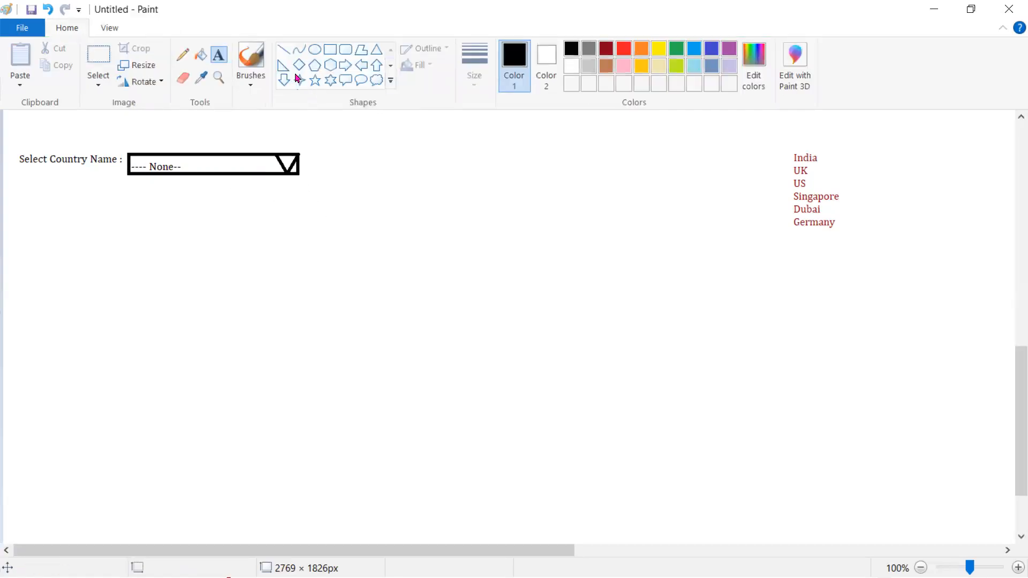
# Copy the right-hand country list and place the copy under the Select Country Name box
pyautogui.click(100, 58)
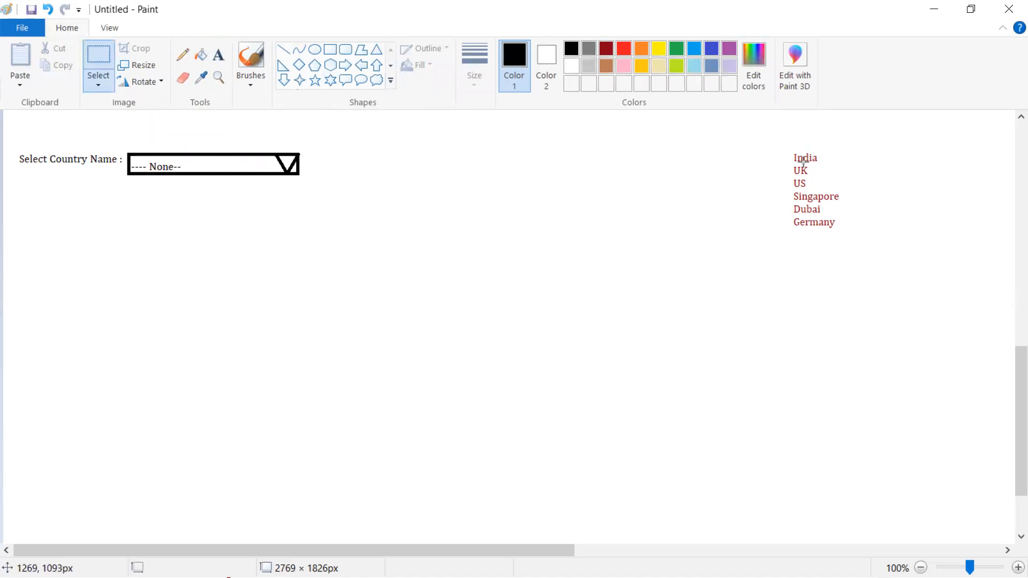
pyautogui.moveTo(788, 146); pyautogui.dragTo(852, 241)
pyautogui.hotkey('ctrl', 'c')
pyautogui.hotkey('ctrl', 'v')
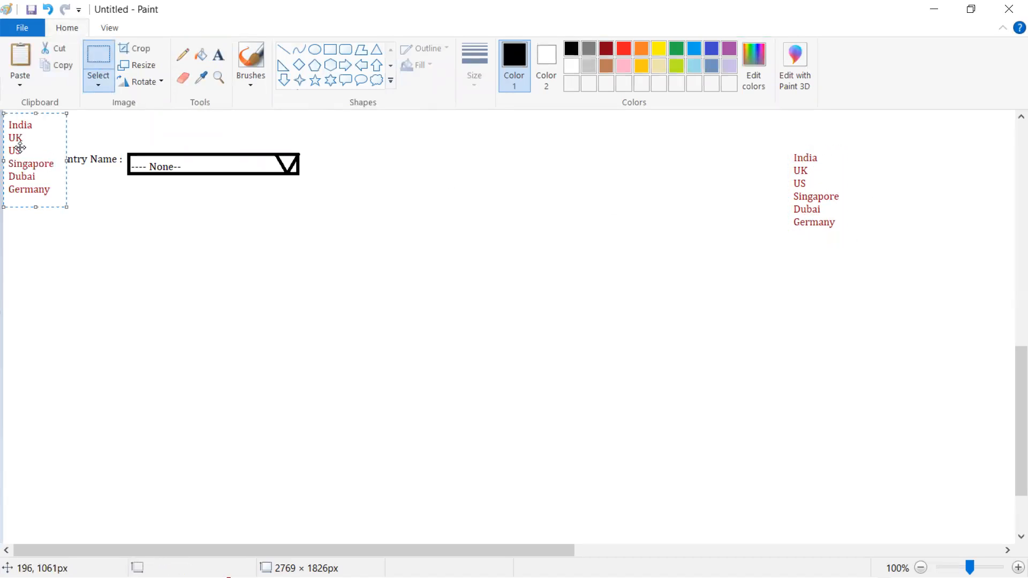
pyautogui.moveTo(32, 154); pyautogui.dragTo(166, 220)
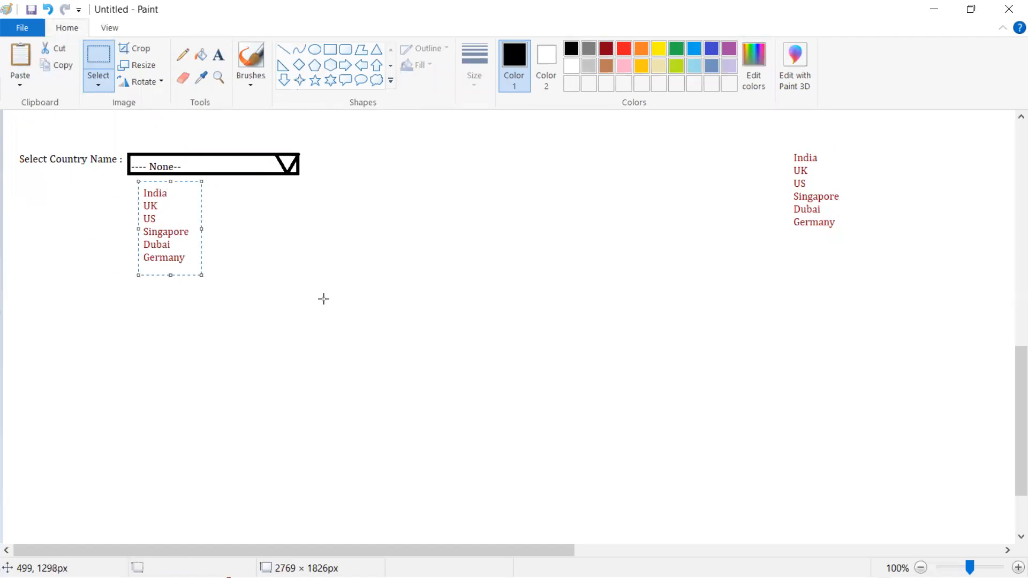
pyautogui.click(361, 176)
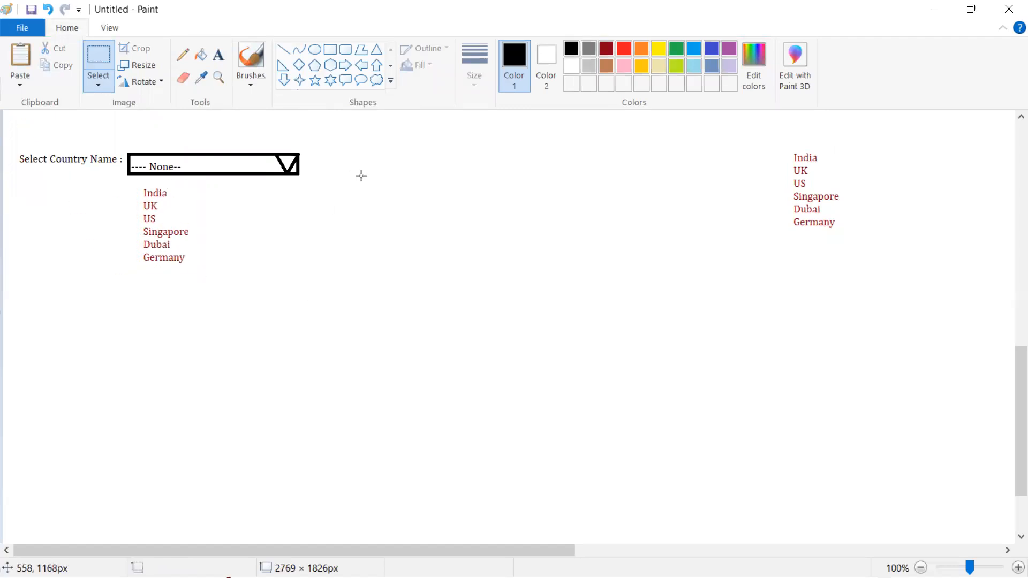
# Draw rounded rectangles around both country lists, outlining the right one light grey
pyautogui.click(346, 50)
pyautogui.moveTo(125, 175); pyautogui.dragTo(302, 278)
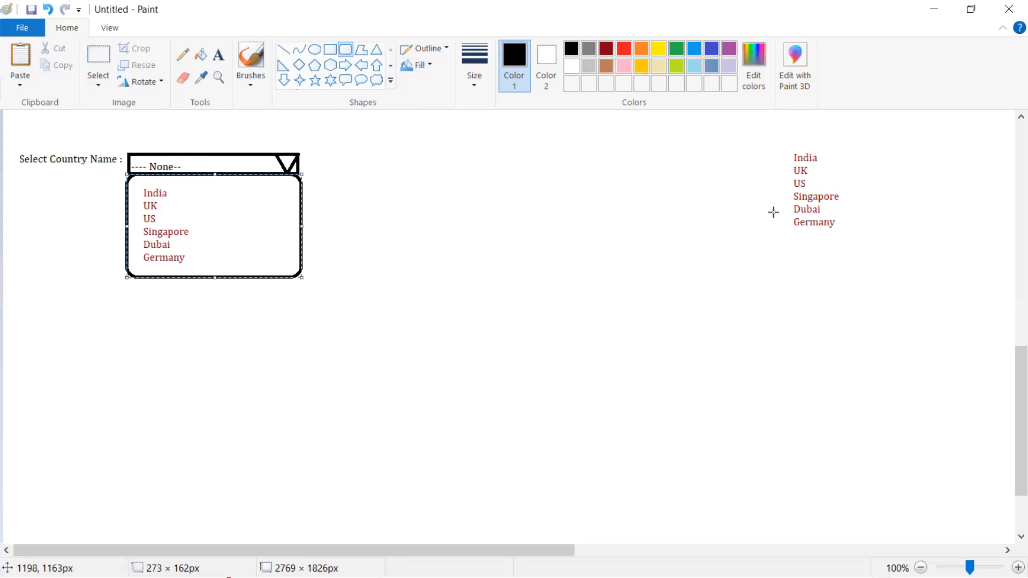
pyautogui.moveTo(782, 145); pyautogui.dragTo(862, 244)
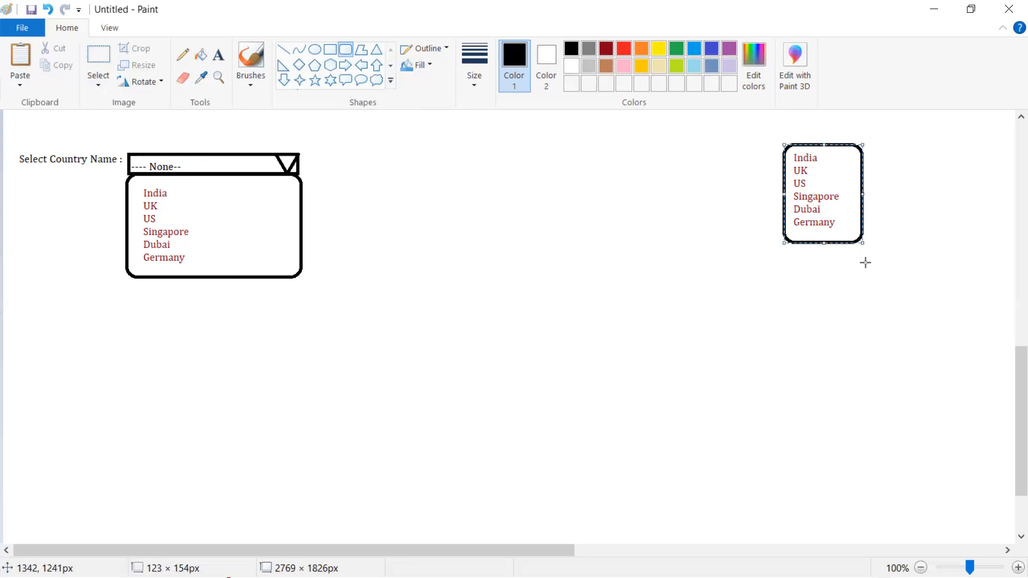
pyautogui.click(588, 66)
# Draw a pink left-pointing arrow from the grey country box
pyautogui.click(850, 284)
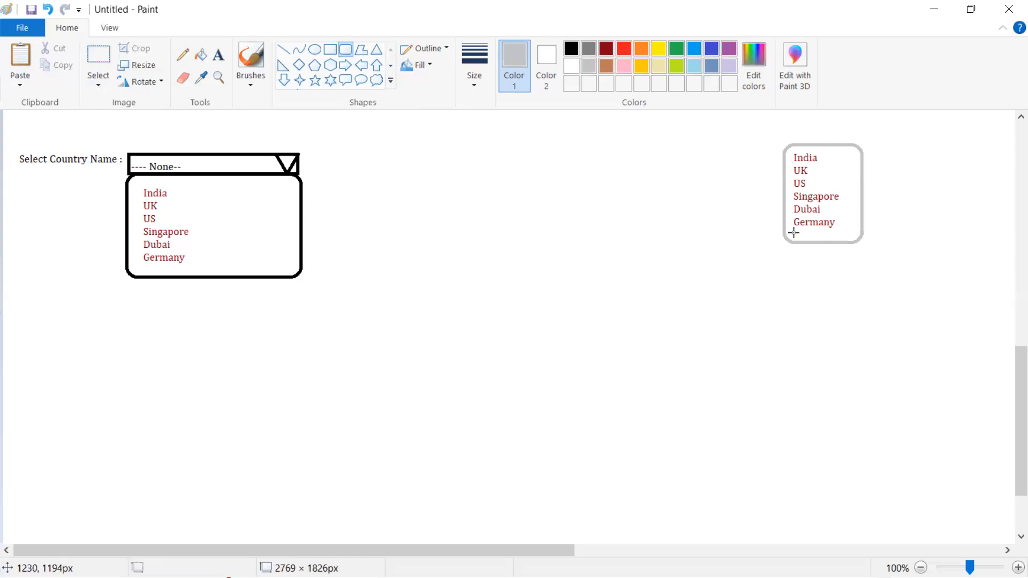
pyautogui.click(362, 69)
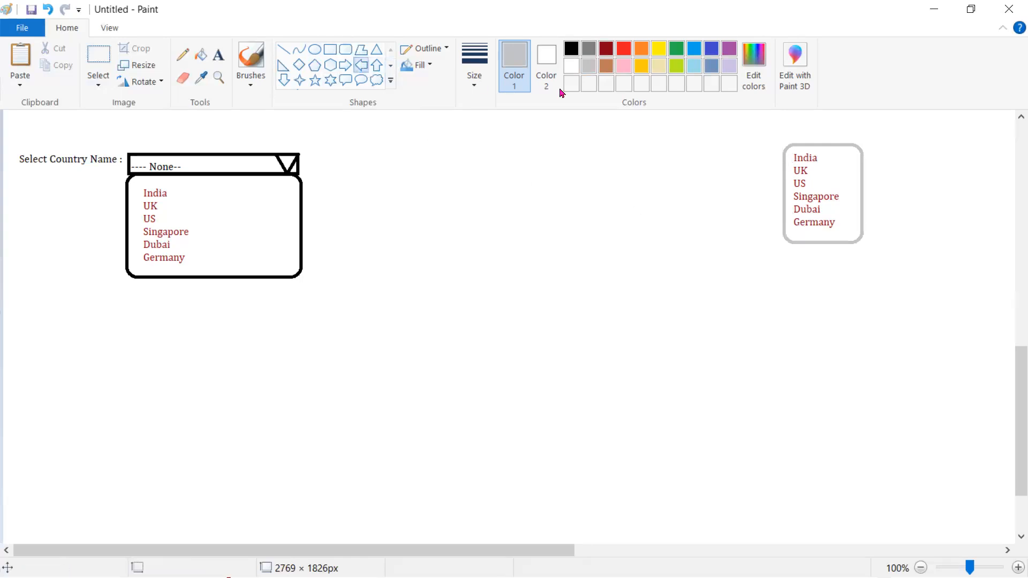
pyautogui.click(625, 68)
pyautogui.moveTo(773, 180); pyautogui.dragTo(716, 220)
pyautogui.click(629, 252)
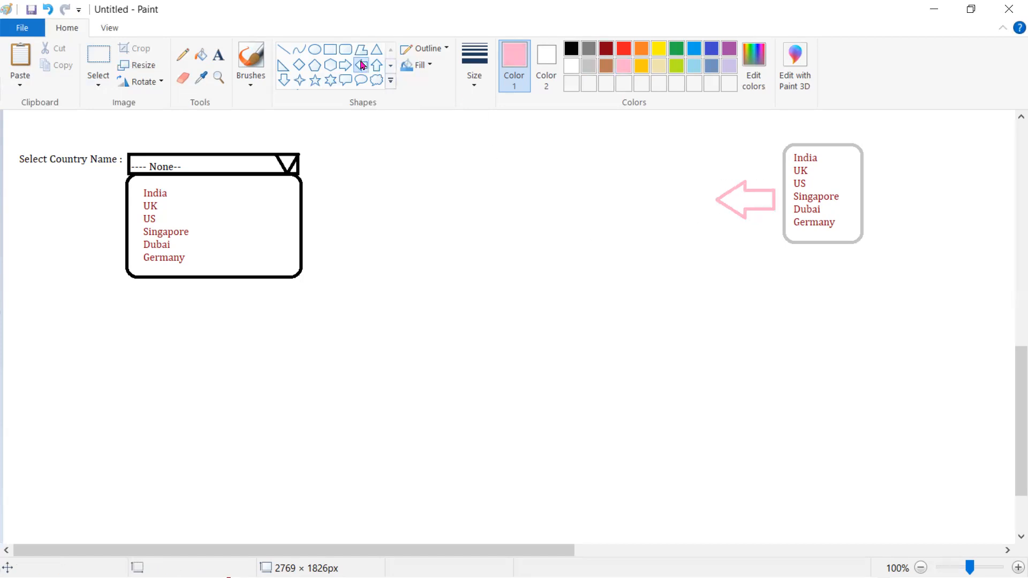
# Draw a gold rounded rectangle to the left of the pink arrow
pyautogui.click(346, 49)
pyautogui.click(99, 55)
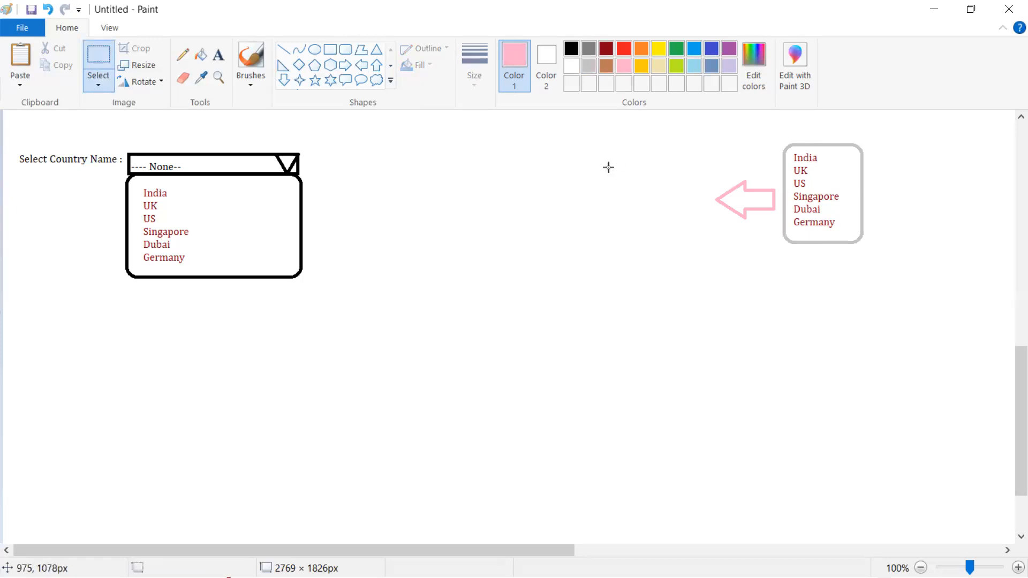
pyautogui.click(645, 65)
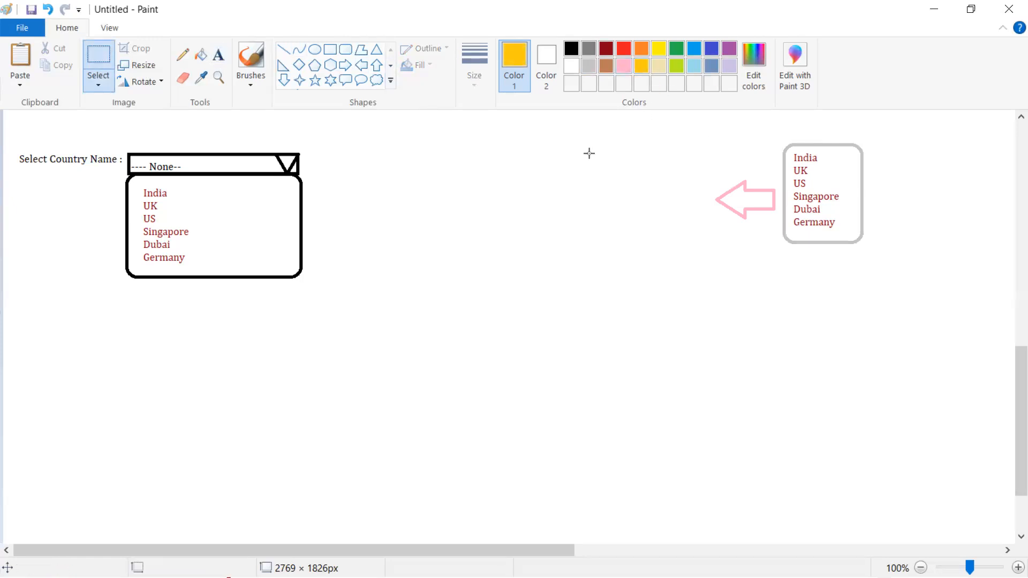
pyautogui.moveTo(603, 144); pyautogui.dragTo(695, 268)
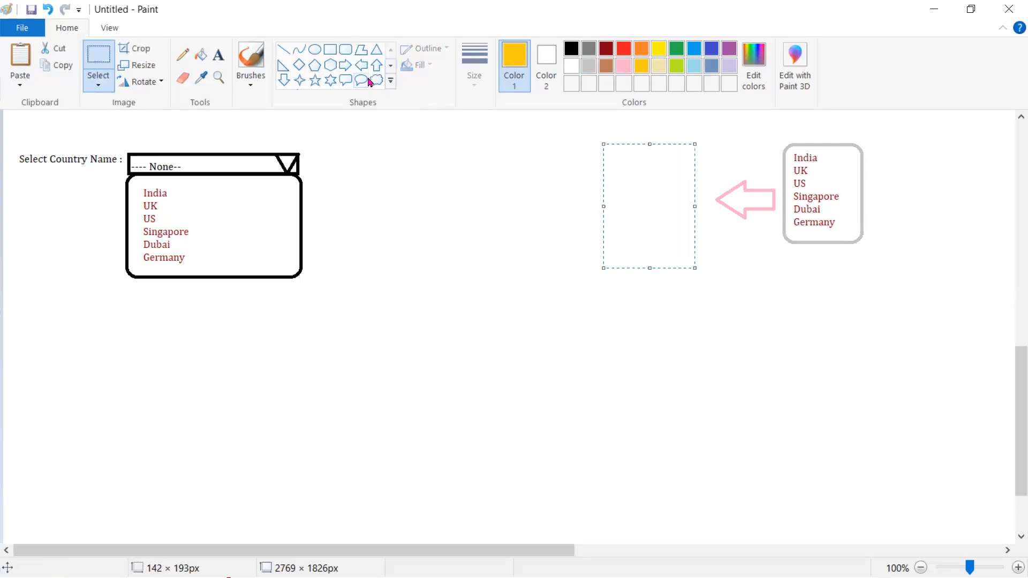
pyautogui.click(341, 52)
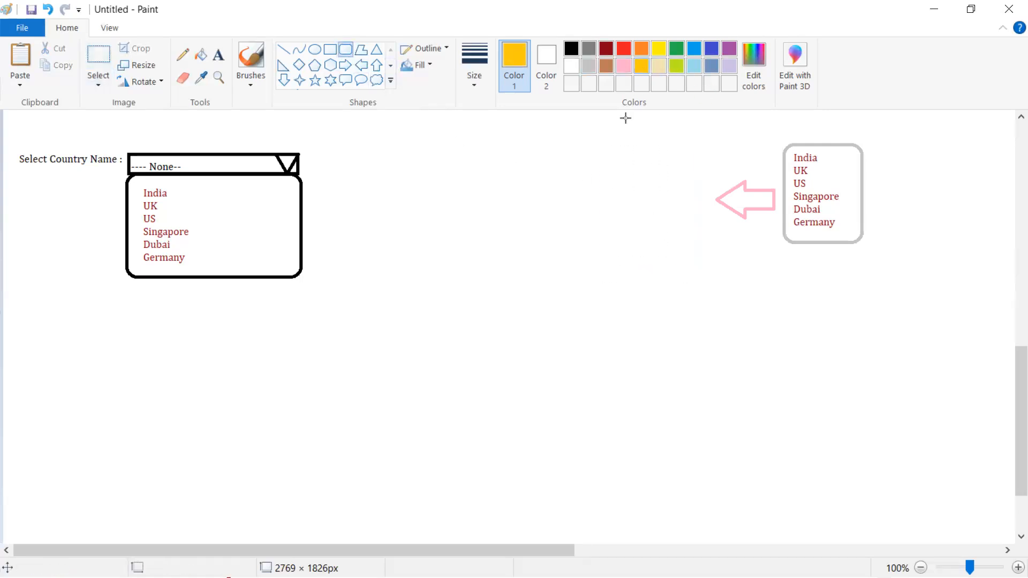
pyautogui.moveTo(613, 143); pyautogui.dragTo(709, 272)
# Type Dubai, Germany, two dots and US in dark red inside the gold box
pyautogui.click(759, 307)
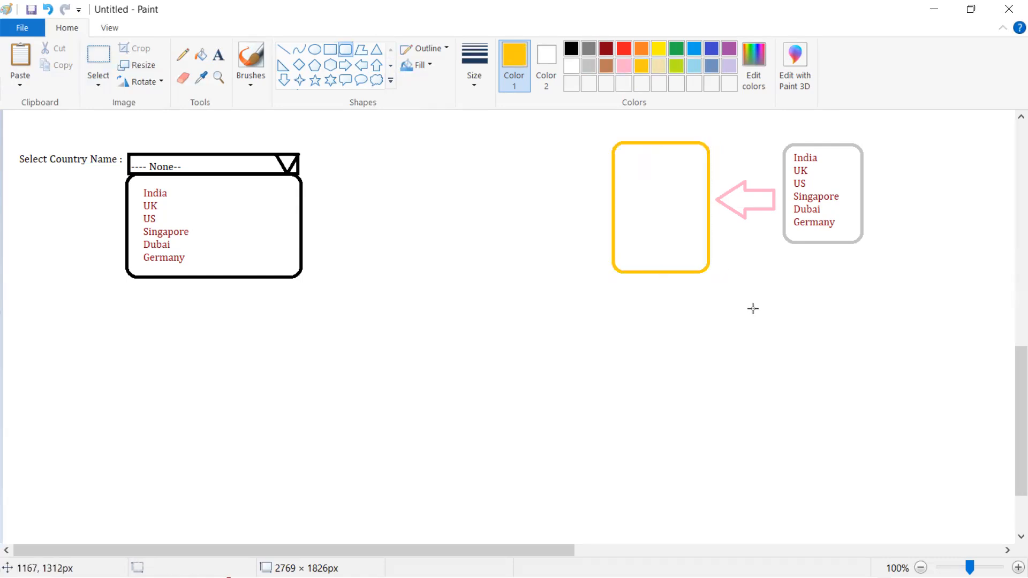
pyautogui.click(218, 54)
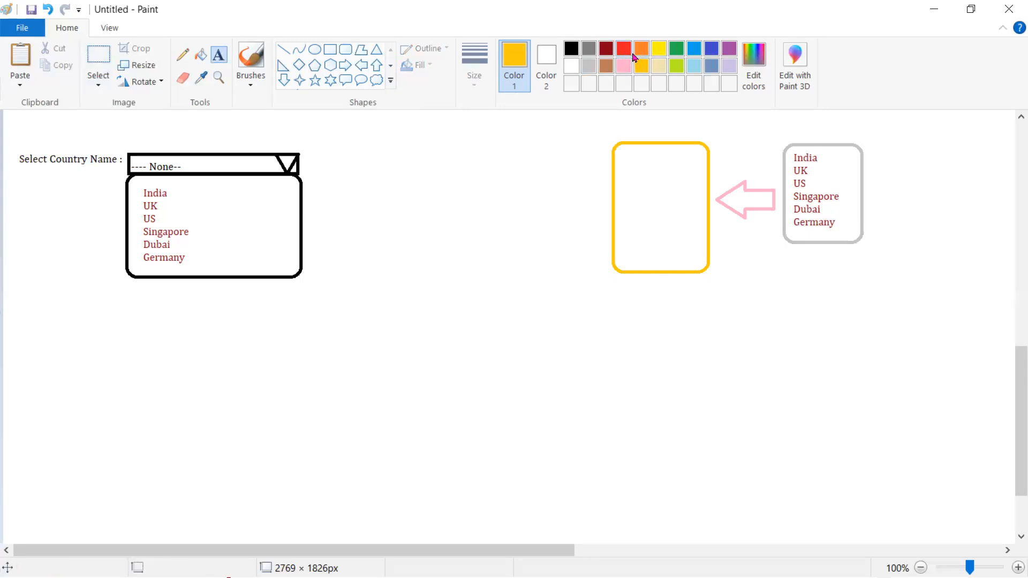
pyautogui.click(607, 49)
pyautogui.click(621, 153)
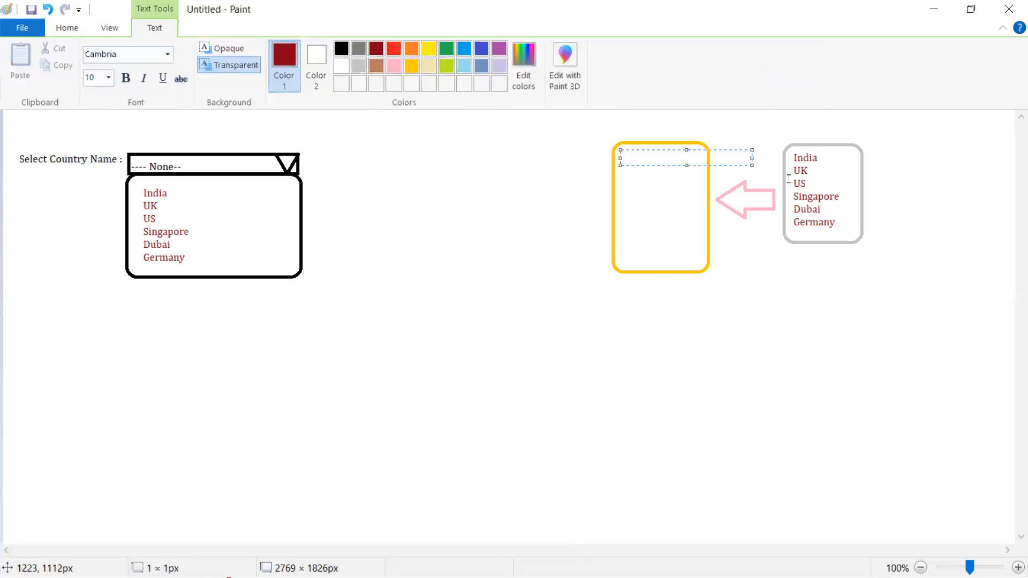
pyautogui.write('Dubai')
pyautogui.press('Return')
pyautogui.press('Return')
pyautogui.press('Return')
pyautogui.press('Return')
pyautogui.press('Return')
pyautogui.press('Return')
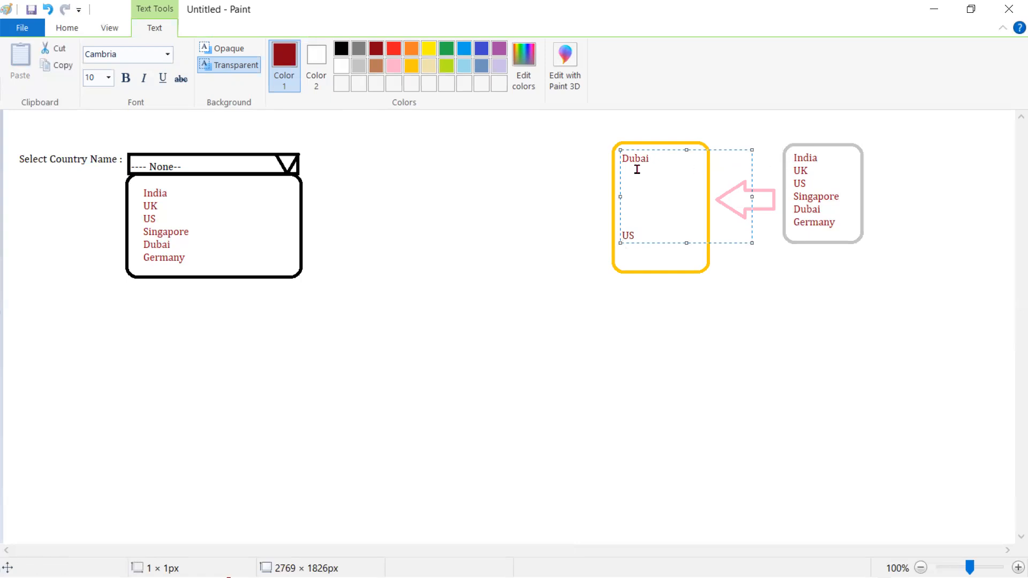
pyautogui.write('Germany')
pyautogui.press('Return')
pyautogui.press('Return')
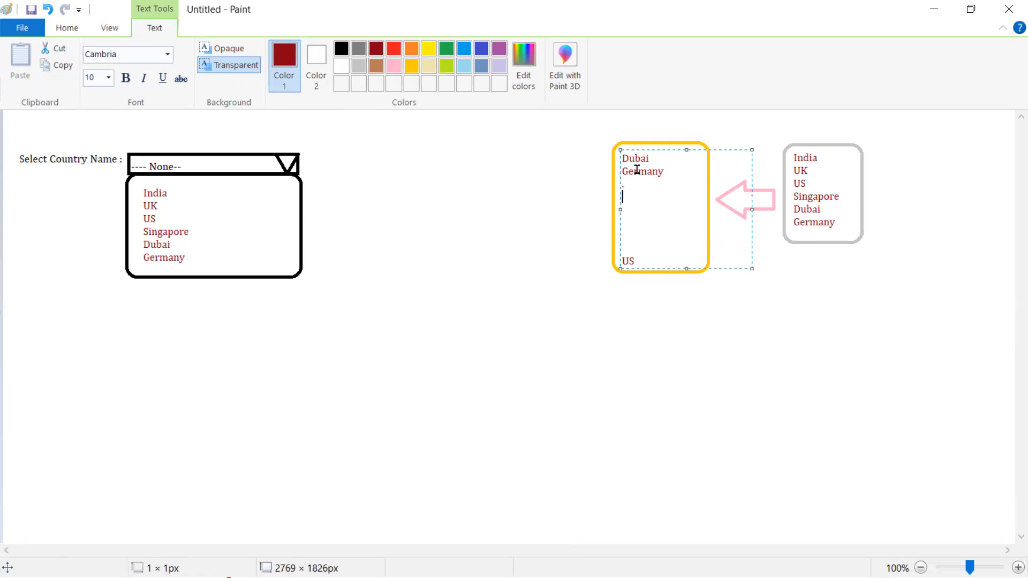
pyautogui.press('Delete')
pyautogui.press('Delete')
pyautogui.press('Delete')
pyautogui.click(670, 305)
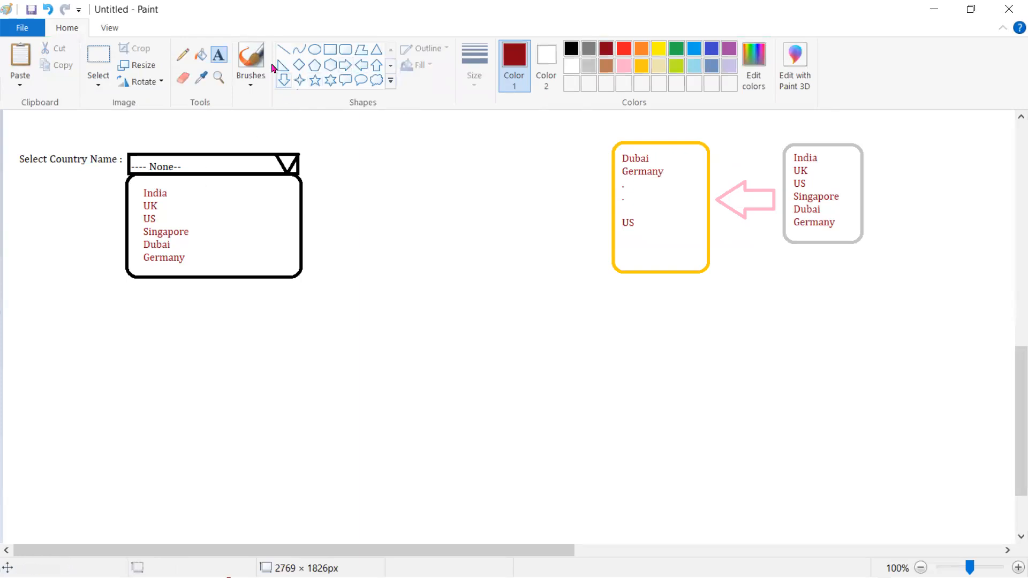
# Draw a long pink left arrow from the gold box to the dropdown's list box
pyautogui.click(361, 65)
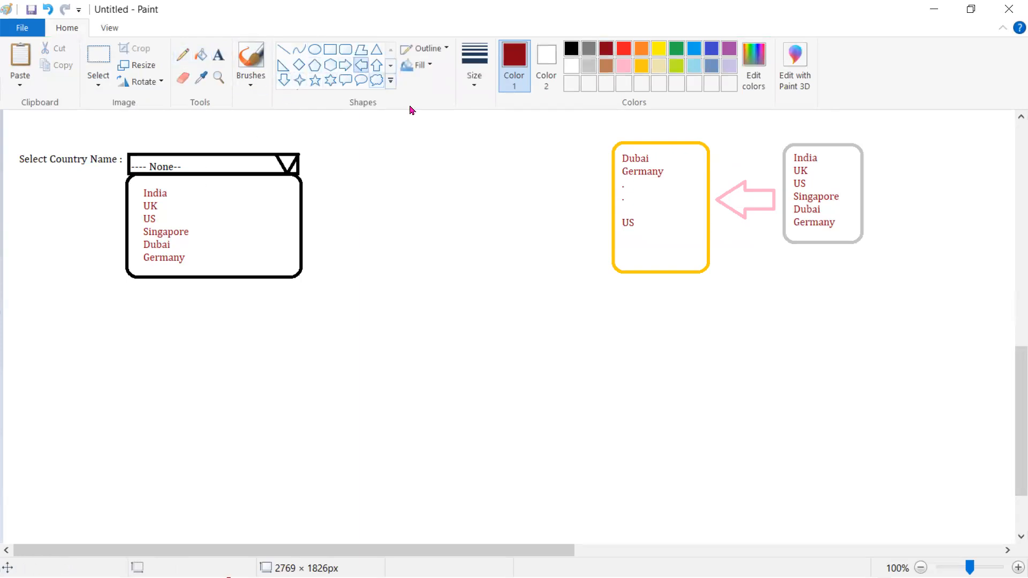
pyautogui.moveTo(604, 190)
pyautogui.mouseDown()
pyautogui.moveTo(319, 199)
pyautogui.moveTo(301, 229)
pyautogui.mouseUp()
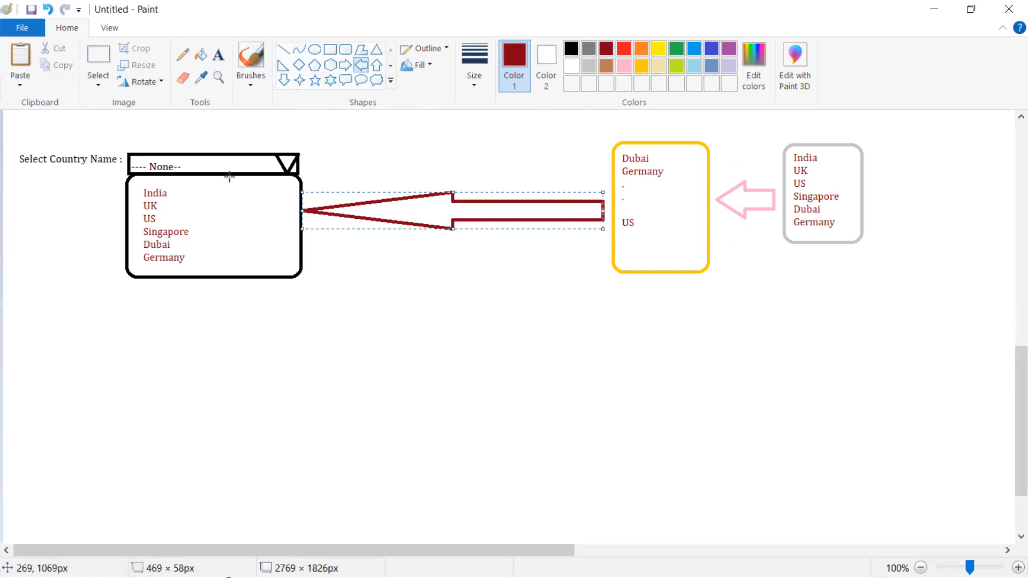
pyautogui.click(588, 66)
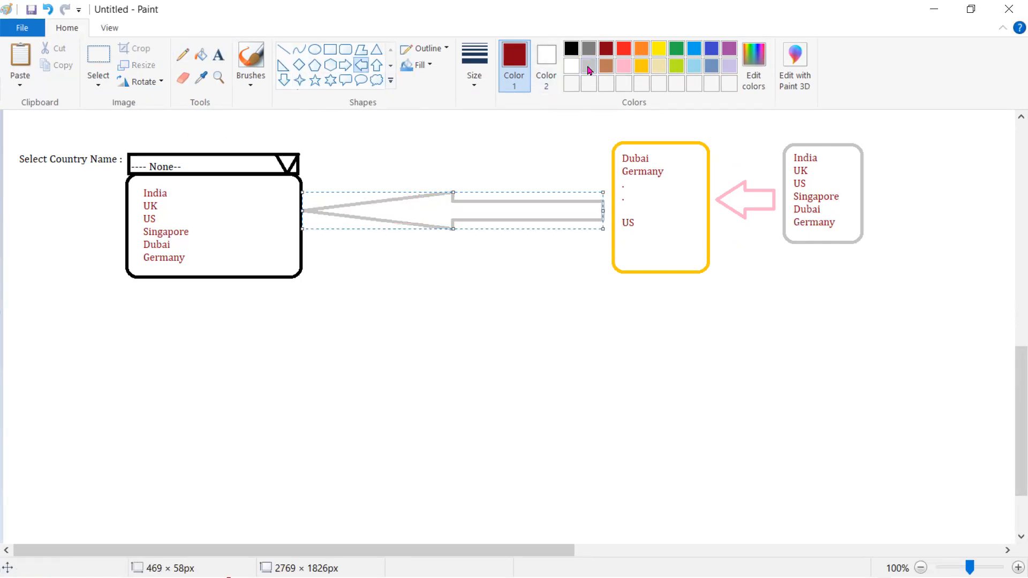
pyautogui.click(588, 69)
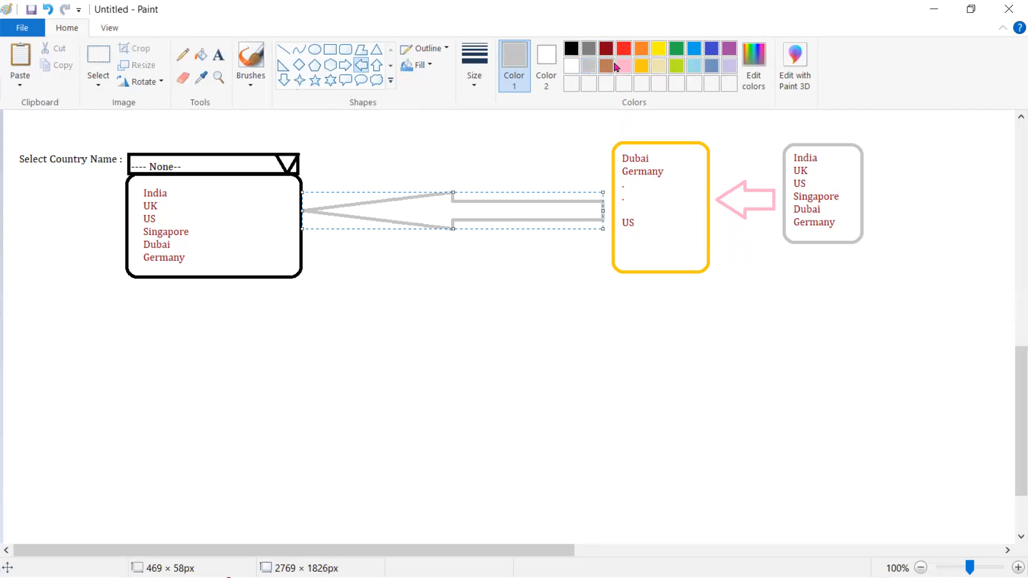
pyautogui.click(420, 330)
# Select and delete the old country list inside the dropdown's list box
pyautogui.click(98, 56)
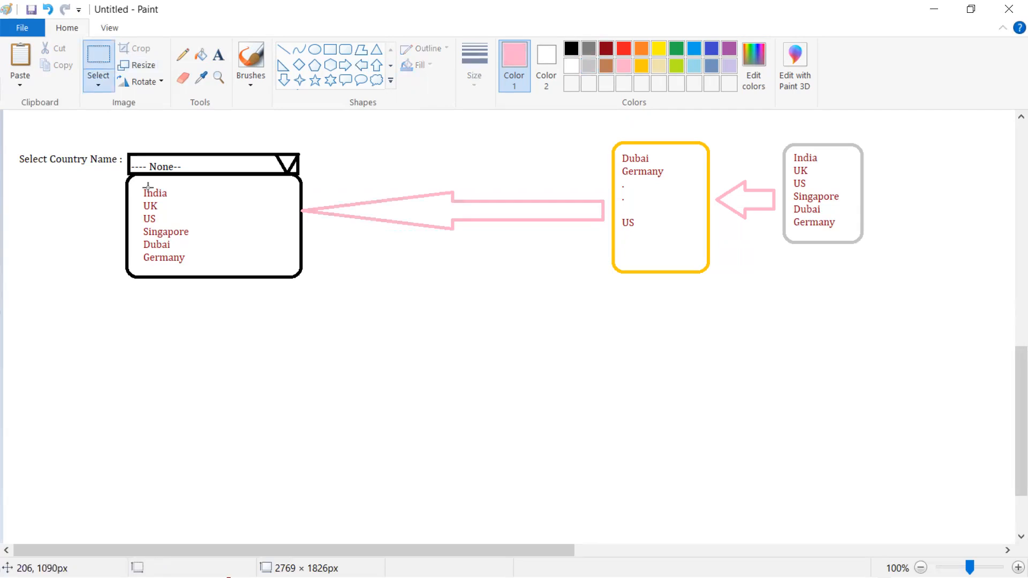
pyautogui.moveTo(134, 179); pyautogui.dragTo(195, 270)
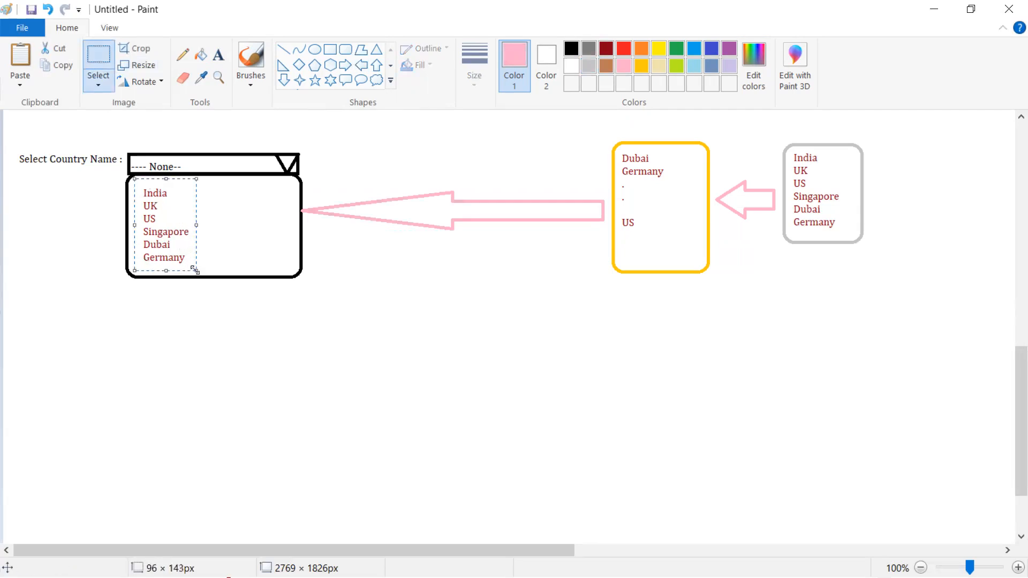
pyautogui.press('Delete')
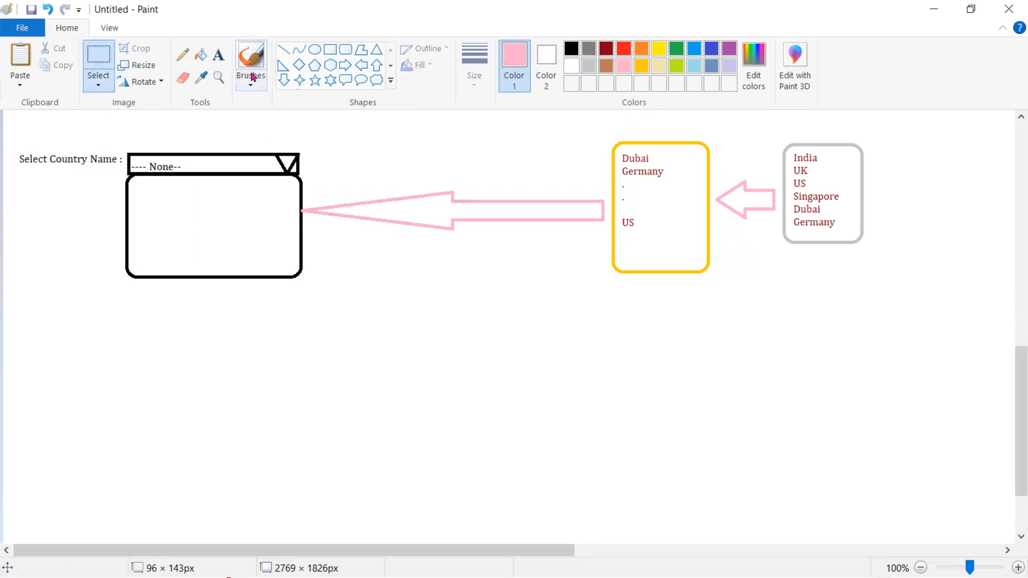
# Type Dubai, Germany, India, Singapore, UK and US on separate lines in dark red
pyautogui.click(219, 55)
pyautogui.click(608, 53)
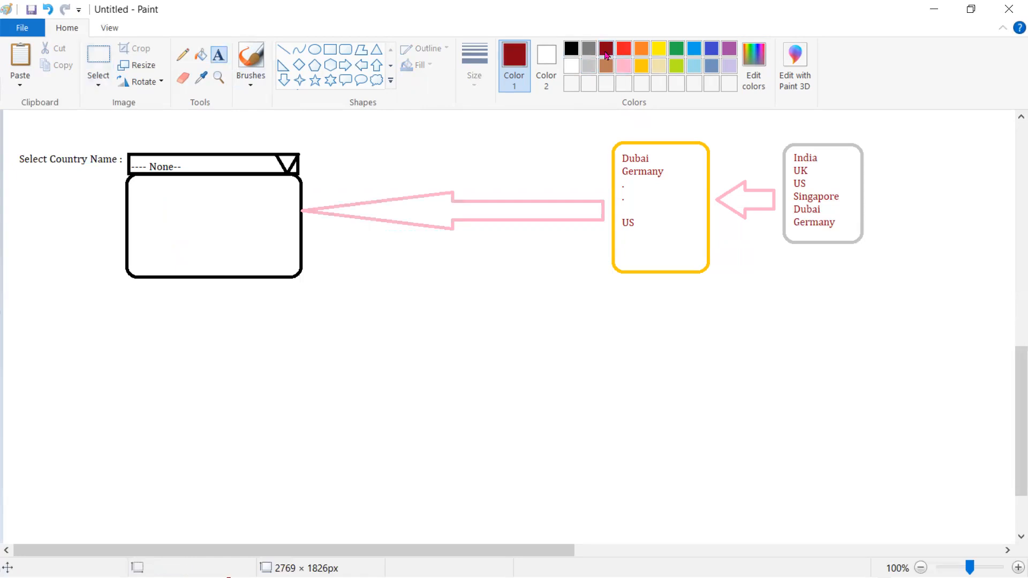
pyautogui.click(141, 192)
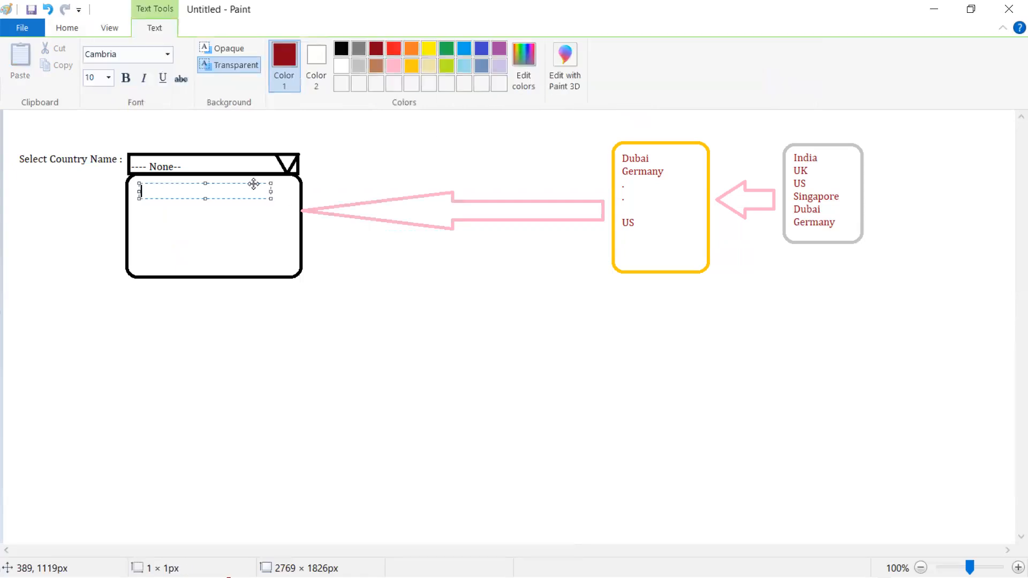
pyautogui.write('Dubai')
pyautogui.press('Return')
pyautogui.write('Germany')
pyautogui.press('Return')
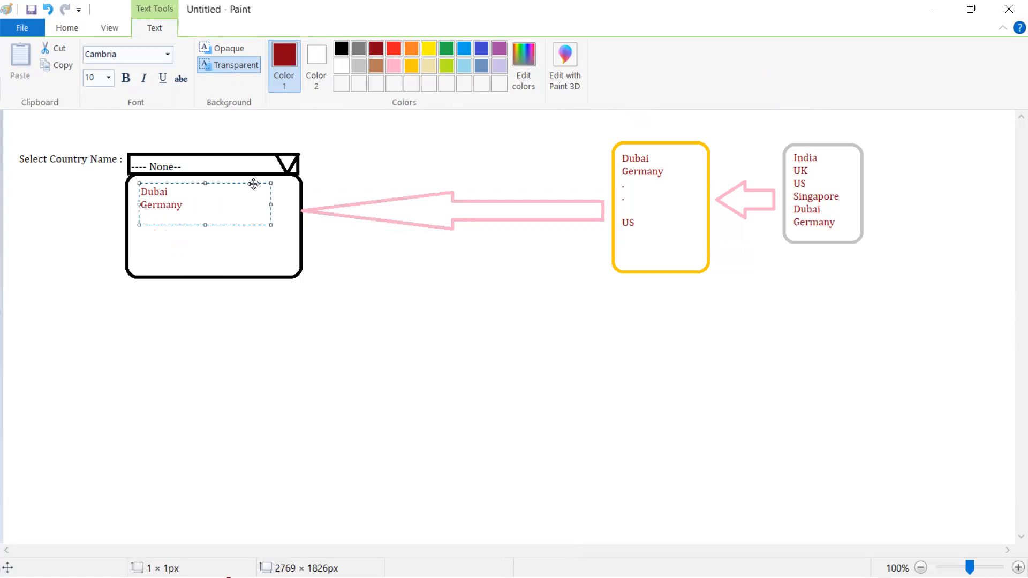
pyautogui.write('India')
pyautogui.press('Return')
pyautogui.write('Singapore')
pyautogui.press('Return')
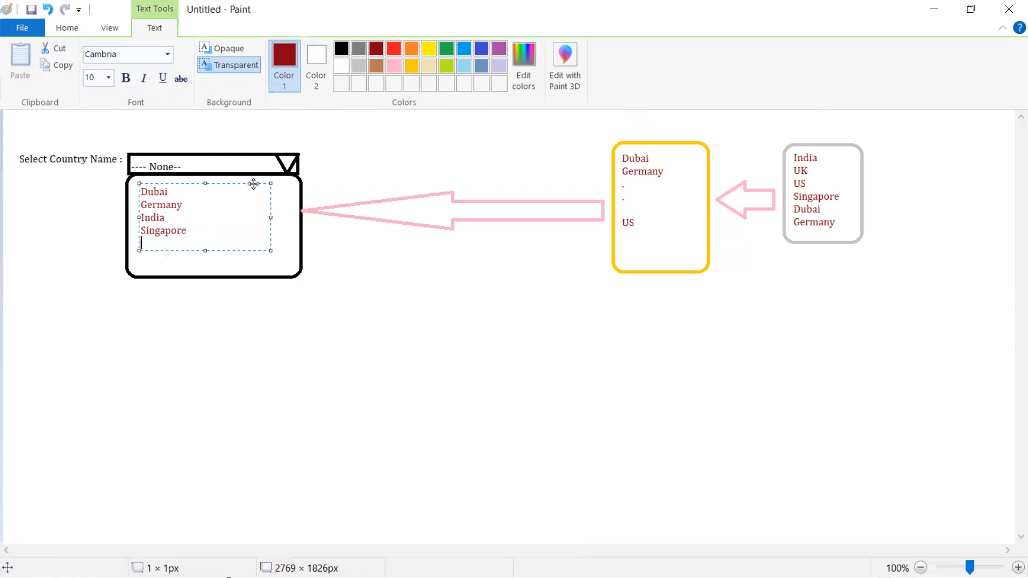
pyautogui.write('UK')
pyautogui.press('Return')
pyautogui.write('US')
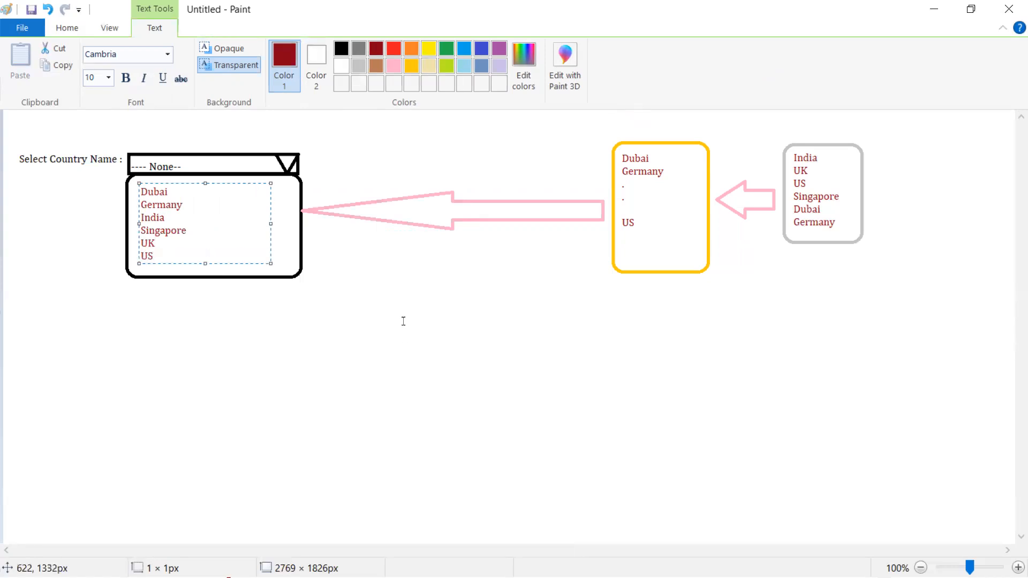
pyautogui.click(402, 321)
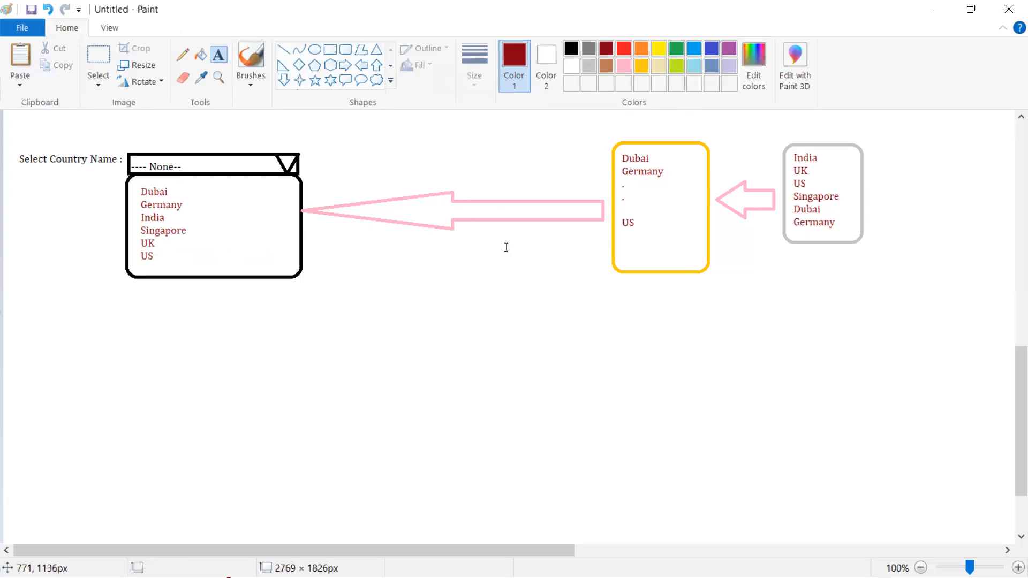
# Dismiss an accidentally started empty text box, leaving the dropdown sketch as it was
pyautogui.click(507, 285)
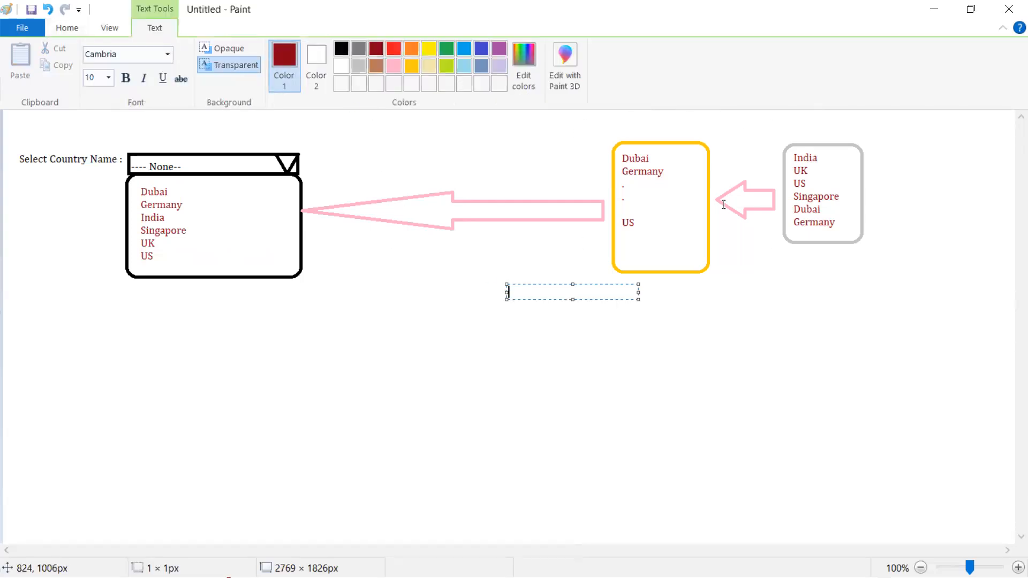
pyautogui.click(542, 374)
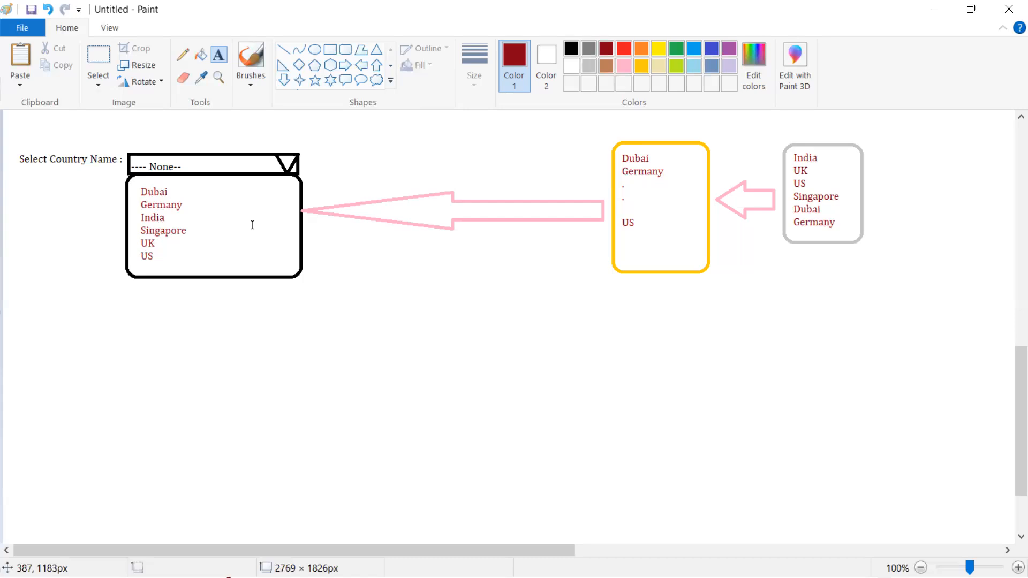
# Type the heading 'Country Picklist' below the dropdown sketch, then list Account, Contact, Lead, Opportunity
pyautogui.click(546, 313)
pyautogui.click(386, 136)
pyautogui.click(51, 343)
pyautogui.write('Picklist')
pyautogui.press('Left')
pyautogui.press('Left')
pyautogui.press('Left')
pyautogui.press('Left')
pyautogui.press('Left')
pyautogui.press('Left')
pyautogui.press('Left')
pyautogui.press('Left')
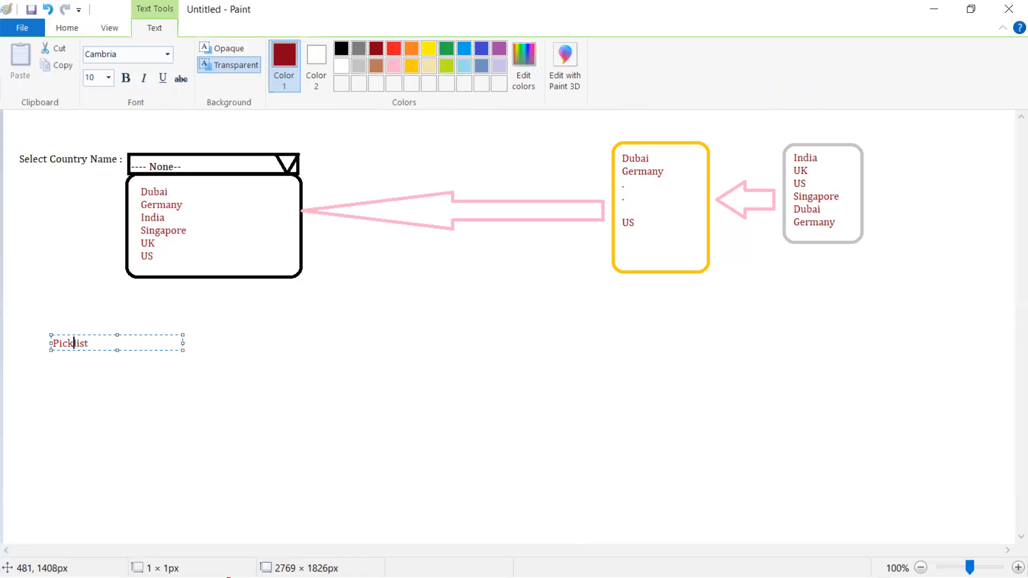
pyautogui.write('Country')
pyautogui.press('Right')
pyautogui.press('Right')
pyautogui.press('Right')
pyautogui.press('Right')
pyautogui.press('Right')
pyautogui.press('Right')
pyautogui.press('Return')
pyautogui.press('Return')
pyautogui.write('Account')
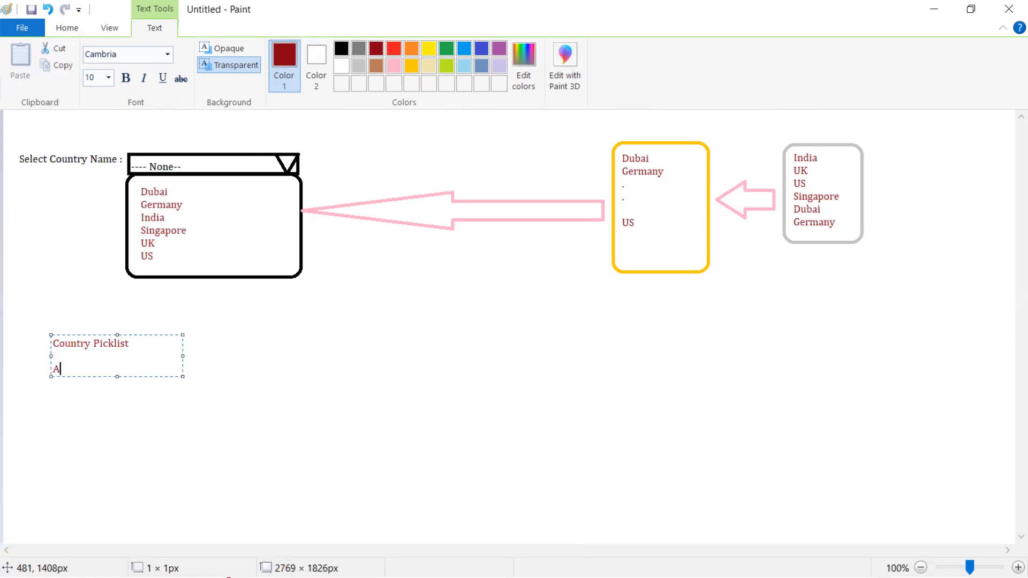
pyautogui.press('Return')
pyautogui.write('Contact')
pyautogui.press('Return')
pyautogui.write('Lead')
pyautogui.press('Return')
pyautogui.write('Op')
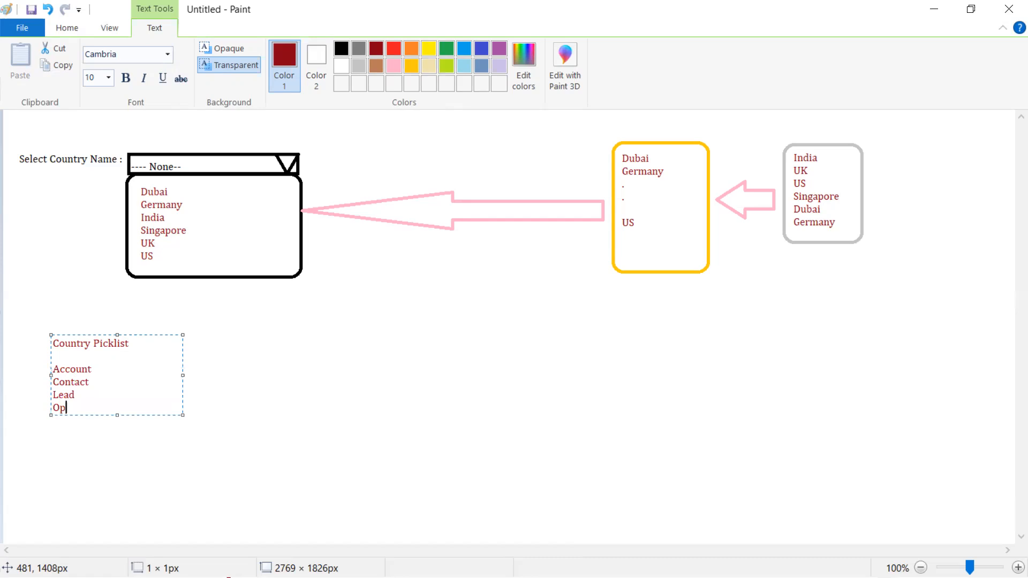
pyautogui.write('portuntiy')
pyautogui.press('BackSpace')
pyautogui.press('BackSpace')
pyautogui.press('BackSpace')
pyautogui.press('BackSpace')
pyautogui.press('BackSpace')
pyautogui.write('unity')
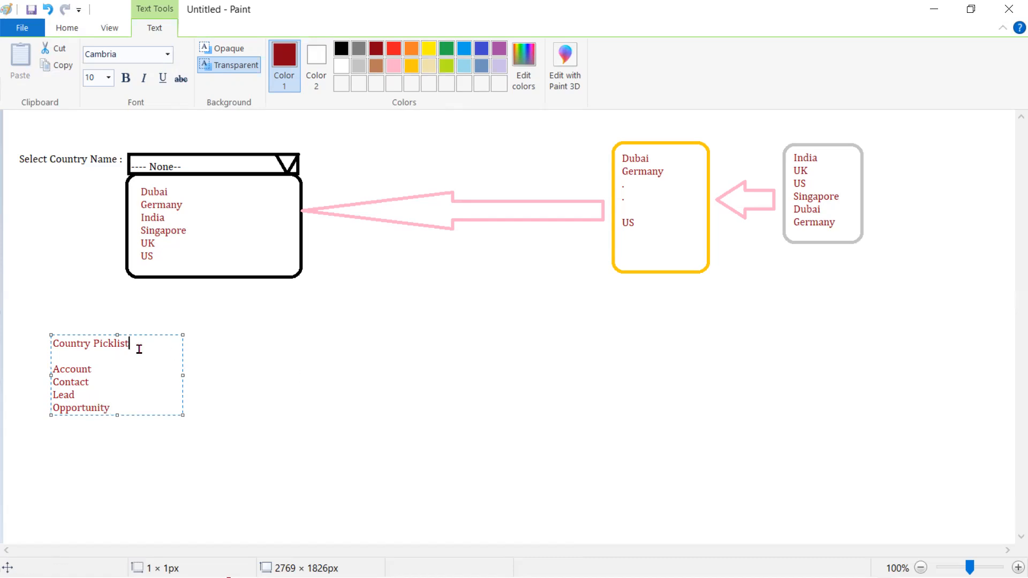
# Add a dashed rule on the blank line under the heading and commit the note
pyautogui.moveTo(53, 369); pyautogui.dragTo(121, 409)
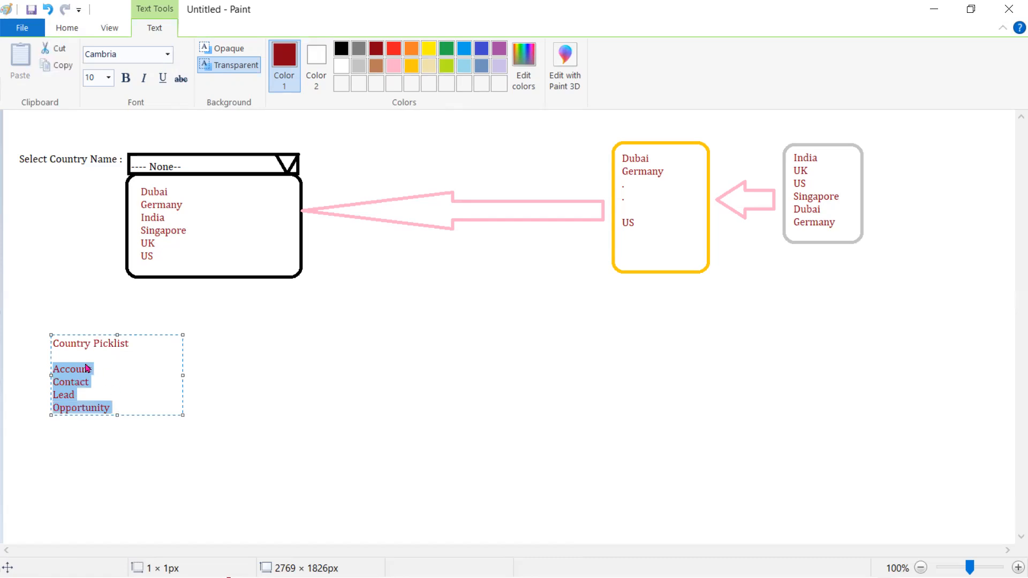
pyautogui.click(78, 354)
pyautogui.write('-----------------------------')
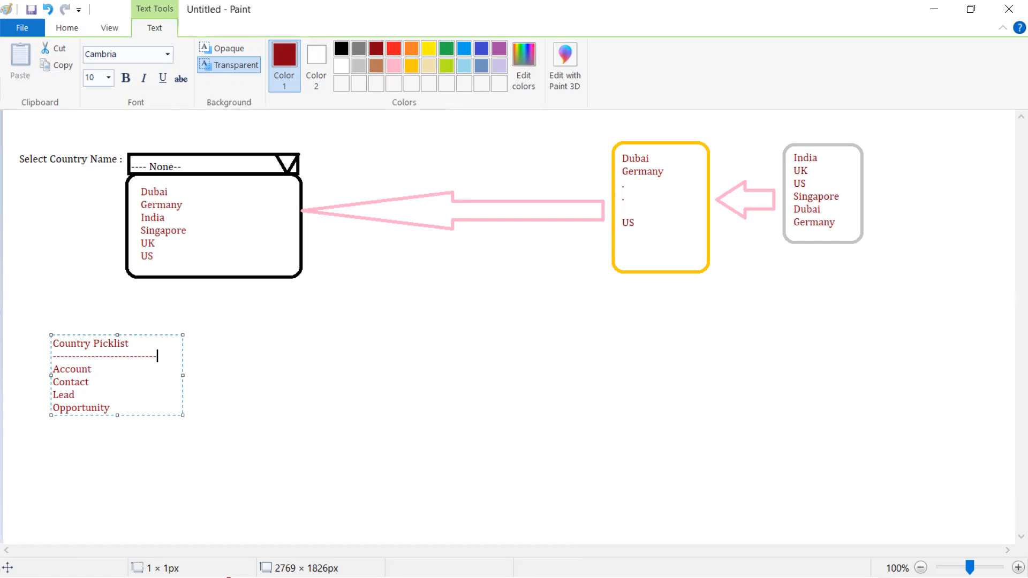
pyautogui.click(268, 434)
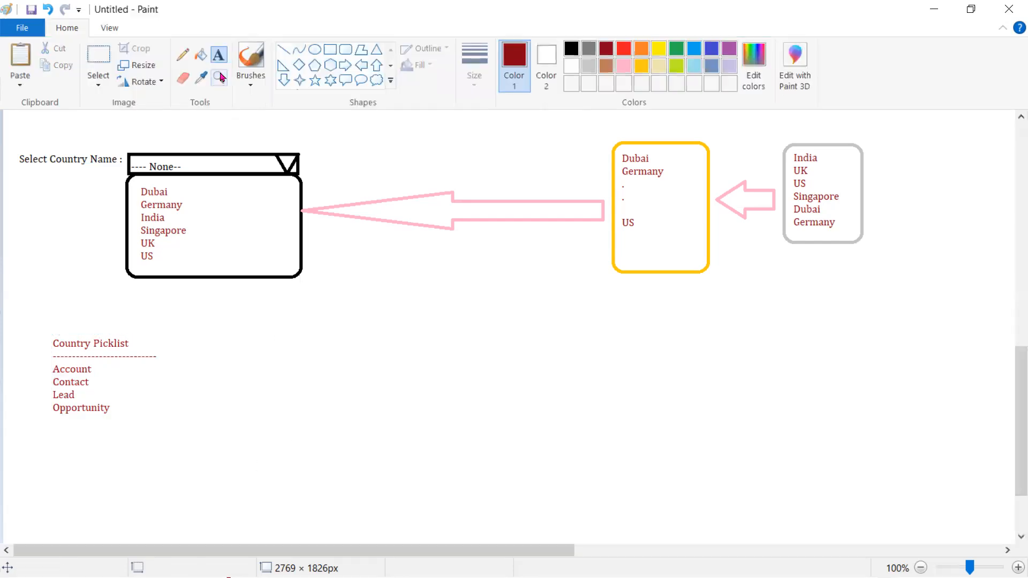
# Draw freehand pencil lines across the Account, Contact, Lead and Opportunity names
pyautogui.click(182, 55)
pyautogui.moveTo(97, 368)
pyautogui.mouseDown()
pyautogui.moveTo(150, 368)
pyautogui.moveTo(104, 380)
pyautogui.moveTo(147, 378)
pyautogui.moveTo(115, 395)
pyautogui.moveTo(152, 395)
pyautogui.moveTo(159, 411)
pyautogui.mouseUp()
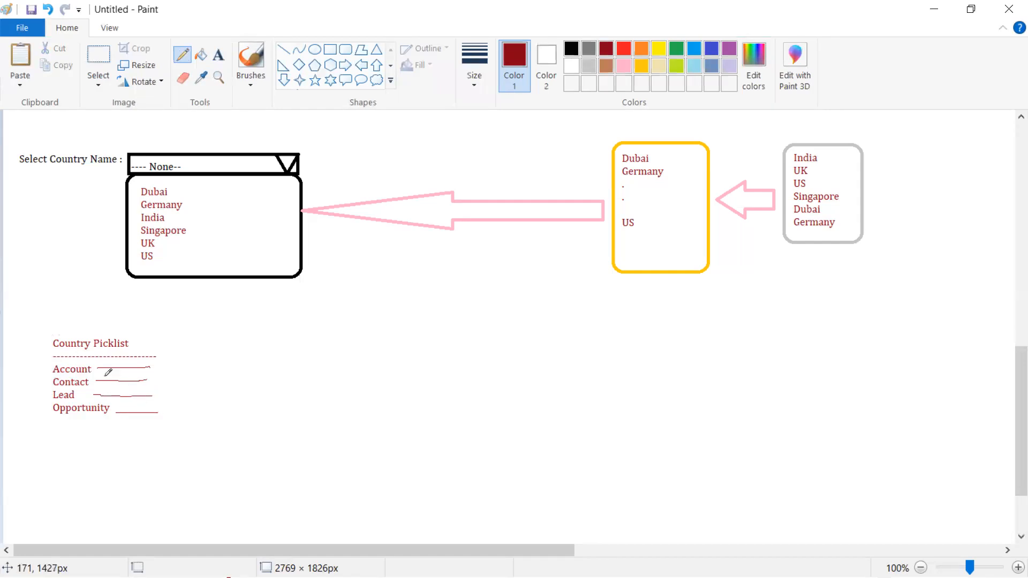
pyautogui.moveTo(97, 367); pyautogui.dragTo(158, 412)
pyautogui.moveTo(149, 367); pyautogui.dragTo(121, 409)
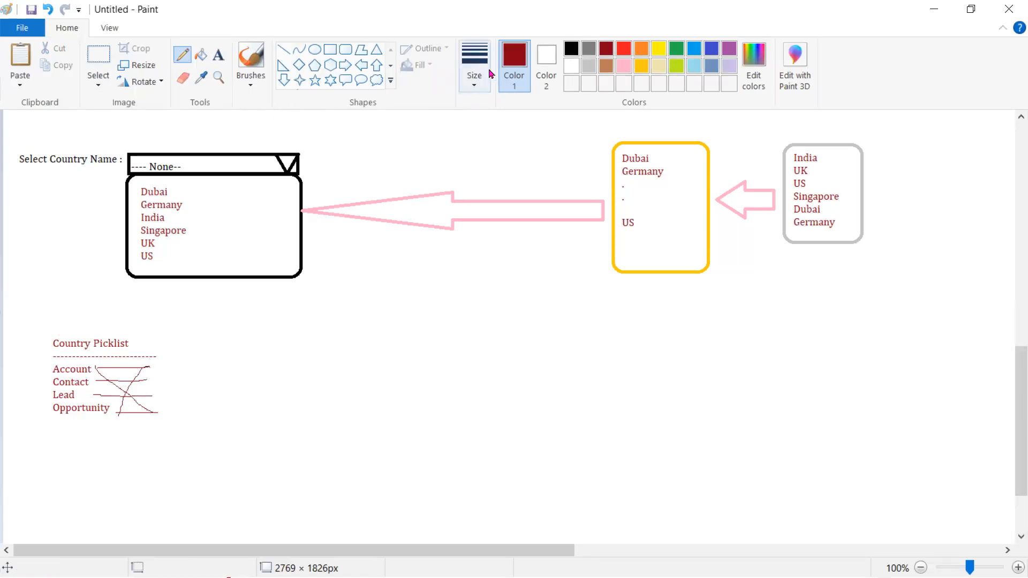
# Scribble black strokes over the names and draw a rounded box to their right
pyautogui.click(572, 48)
pyautogui.moveTo(98, 368); pyautogui.dragTo(140, 423)
pyautogui.moveTo(149, 367); pyautogui.dragTo(117, 415)
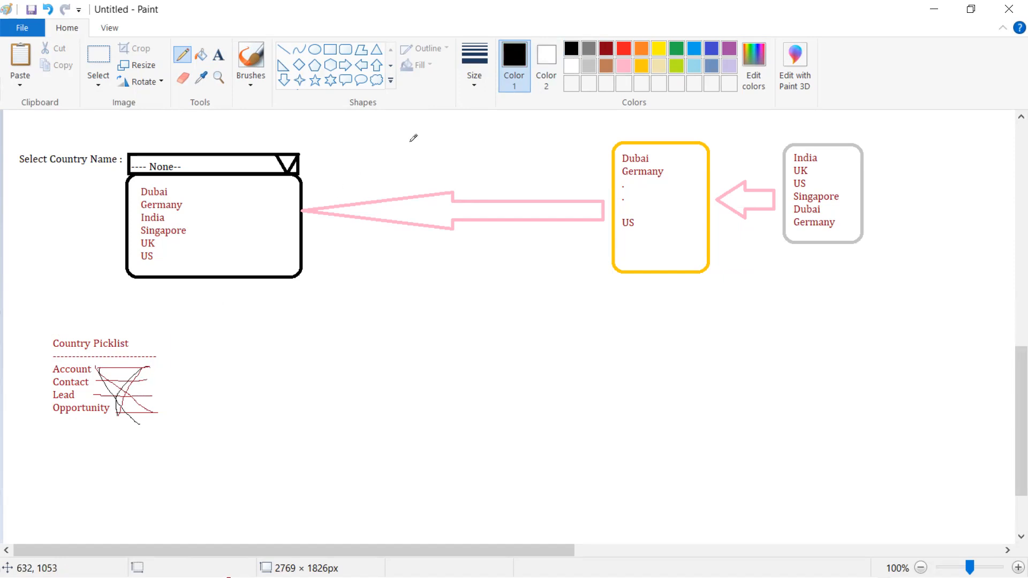
pyautogui.click(345, 49)
pyautogui.moveTo(198, 362)
pyautogui.mouseDown()
pyautogui.moveTo(232, 416)
pyautogui.moveTo(256, 419)
pyautogui.mouseUp()
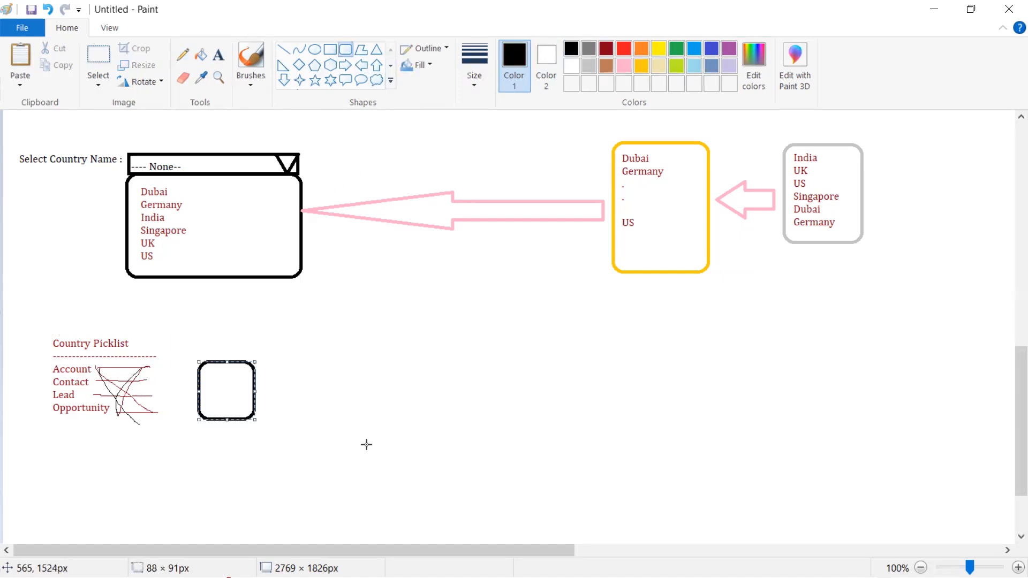
# Select and delete the scribbles beside the four names in two passes, keeping the rounded box
pyautogui.click(108, 65)
pyautogui.moveTo(96, 363); pyautogui.dragTo(153, 397)
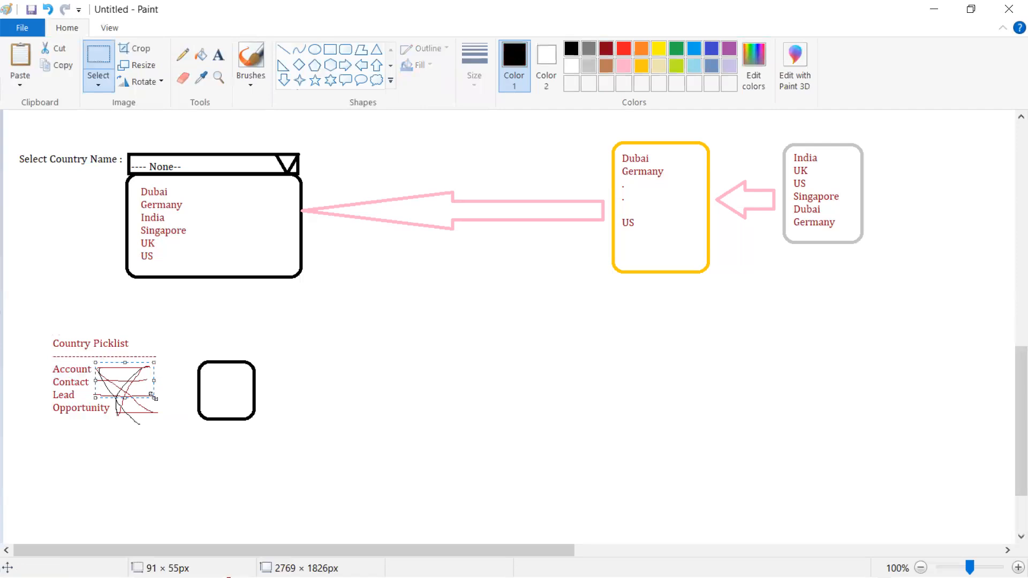
pyautogui.press('Delete')
pyautogui.moveTo(112, 392); pyautogui.dragTo(165, 425)
pyautogui.press('Delete')
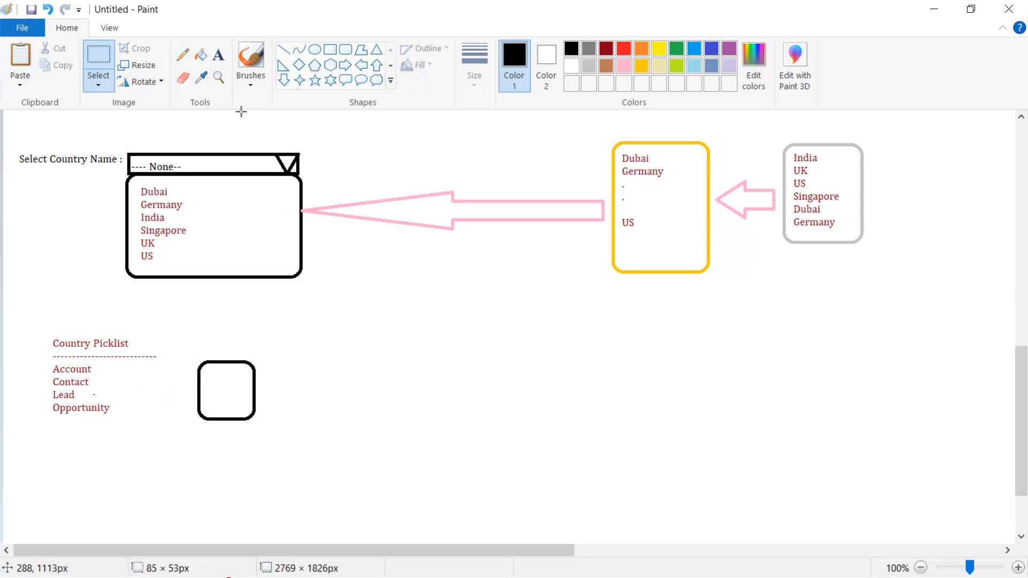
pyautogui.click(182, 54)
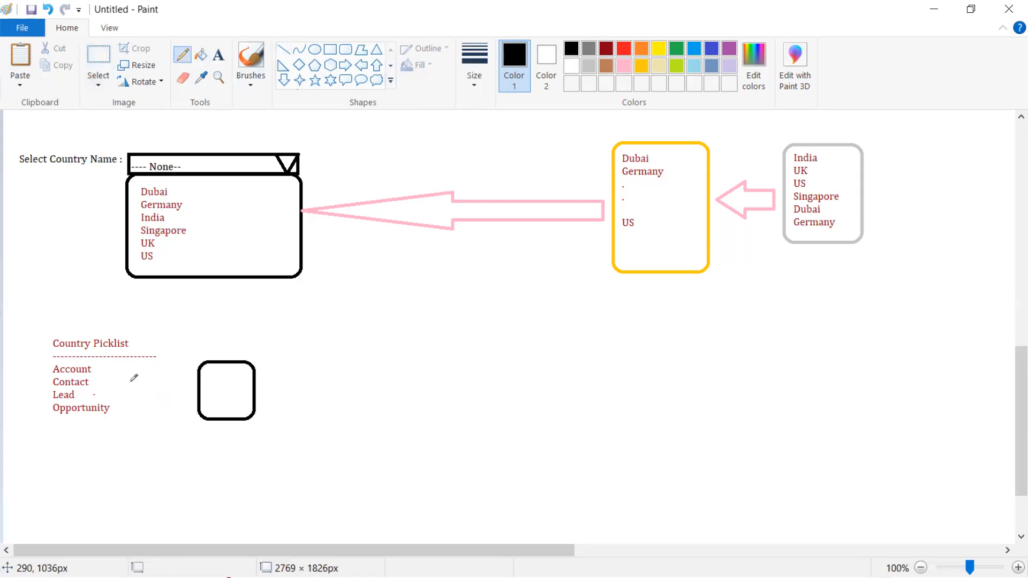
# Draw lines from each of the four names to the box, marks inside it, a stroke above, and a border
pyautogui.moveTo(97, 369); pyautogui.dragTo(208, 394)
pyautogui.moveTo(95, 382); pyautogui.dragTo(186, 393)
pyautogui.moveTo(96, 395); pyautogui.dragTo(206, 392)
pyautogui.moveTo(119, 417); pyautogui.dragTo(200, 389)
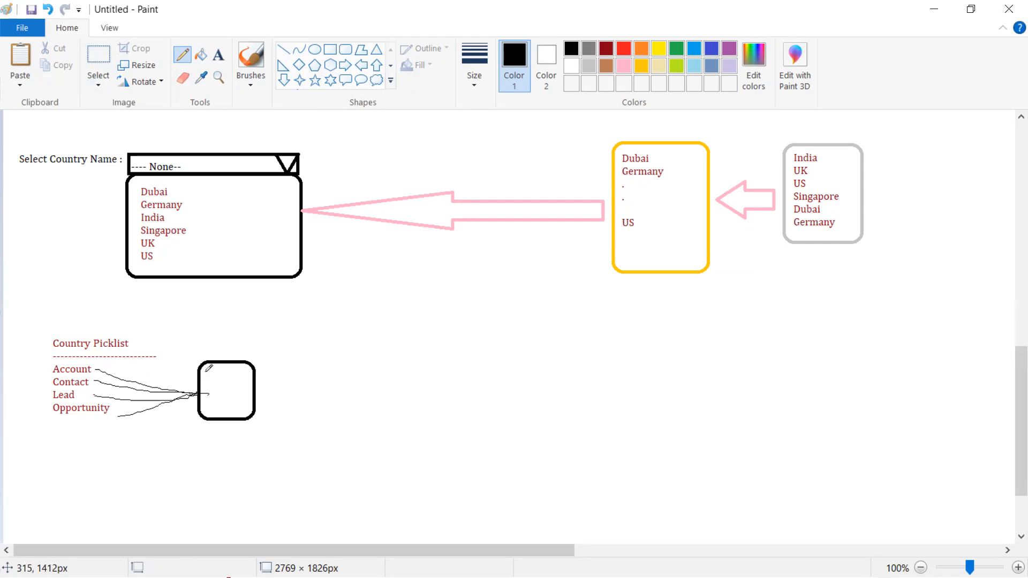
pyautogui.moveTo(220, 375)
pyautogui.mouseDown()
pyautogui.moveTo(232, 379)
pyautogui.moveTo(234, 416)
pyautogui.mouseUp()
pyautogui.moveTo(216, 347)
pyautogui.mouseDown()
pyautogui.moveTo(232, 357)
pyautogui.moveTo(282, 334)
pyautogui.mouseUp()
pyautogui.moveTo(48, 362)
pyautogui.mouseDown()
pyautogui.moveTo(43, 424)
pyautogui.moveTo(121, 433)
pyautogui.moveTo(121, 367)
pyautogui.moveTo(35, 360)
pyautogui.moveTo(36, 380)
pyautogui.mouseUp()
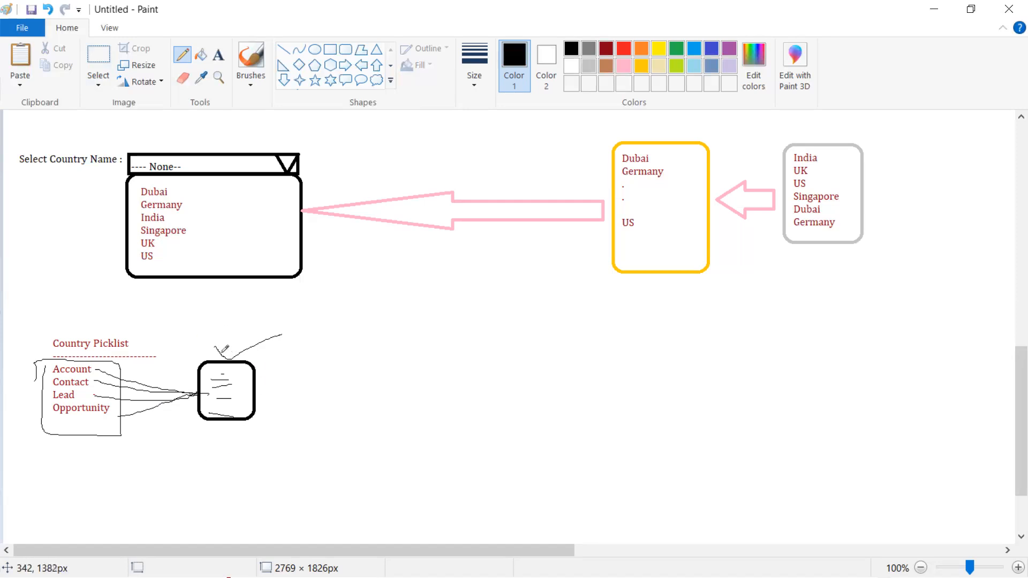
pyautogui.click(219, 55)
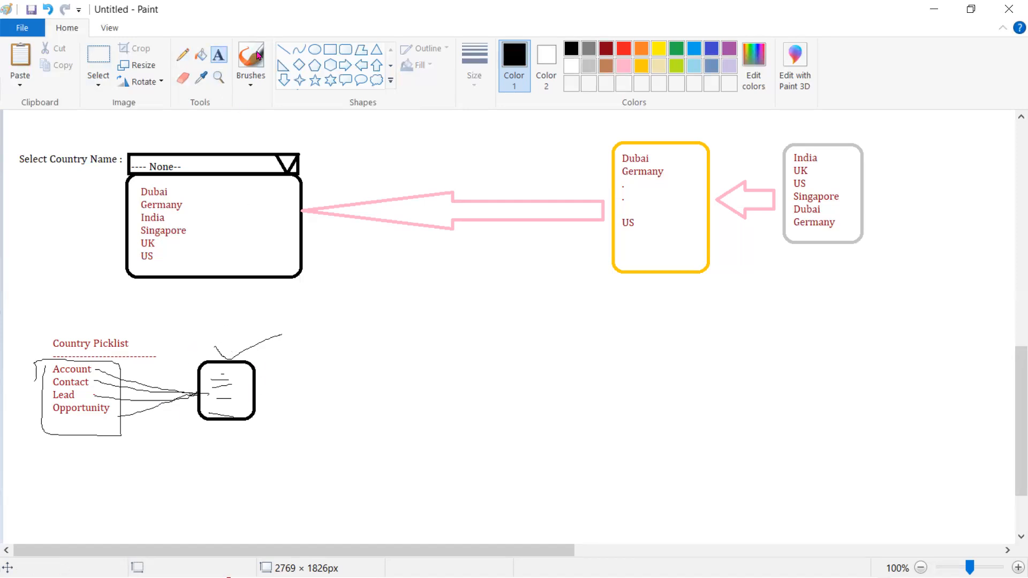
# Label the rounded box 'Global Picklist' in dark red text
pyautogui.click(611, 53)
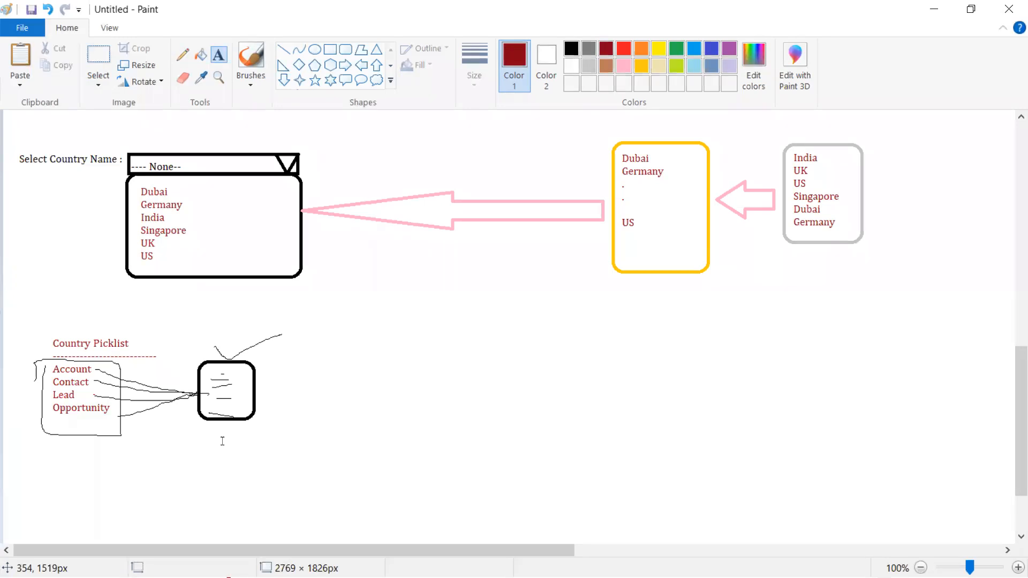
pyautogui.click(204, 438)
pyautogui.write('Global Picklist')
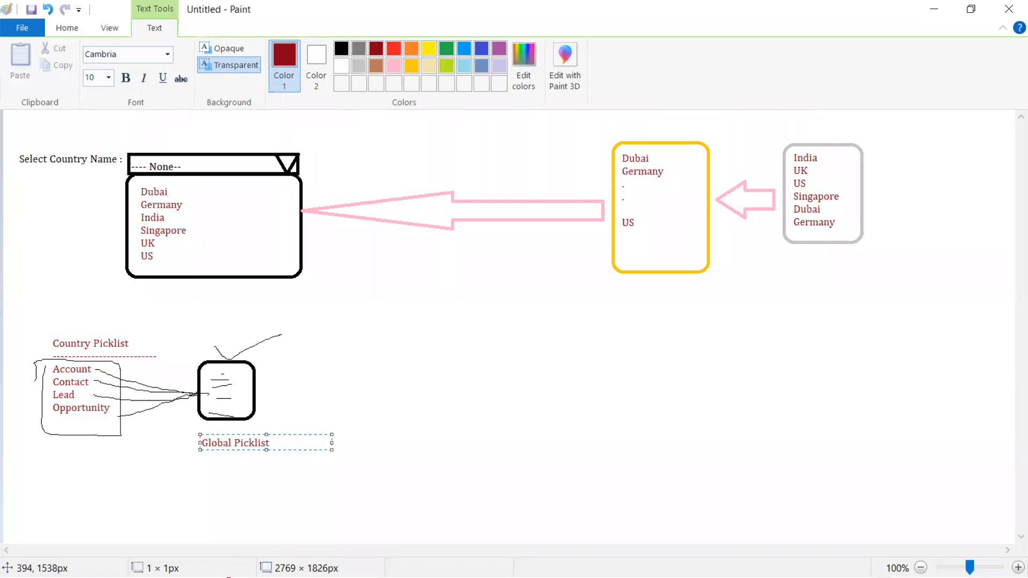
pyautogui.click(389, 490)
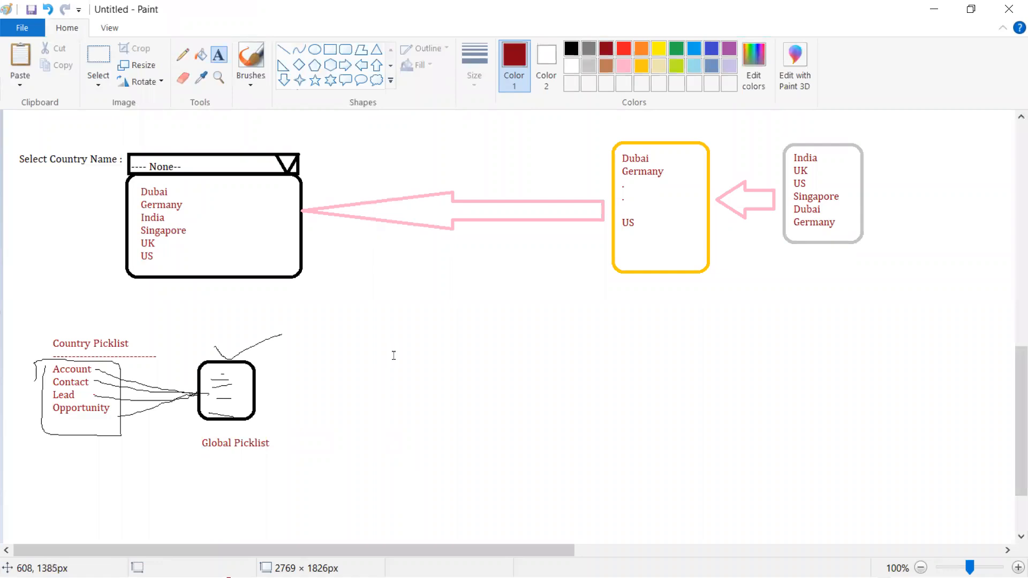
# Add a 'Picklist' heading right of the drawing with a small ellipse beneath it
pyautogui.click(424, 333)
pyautogui.write('Picklist')
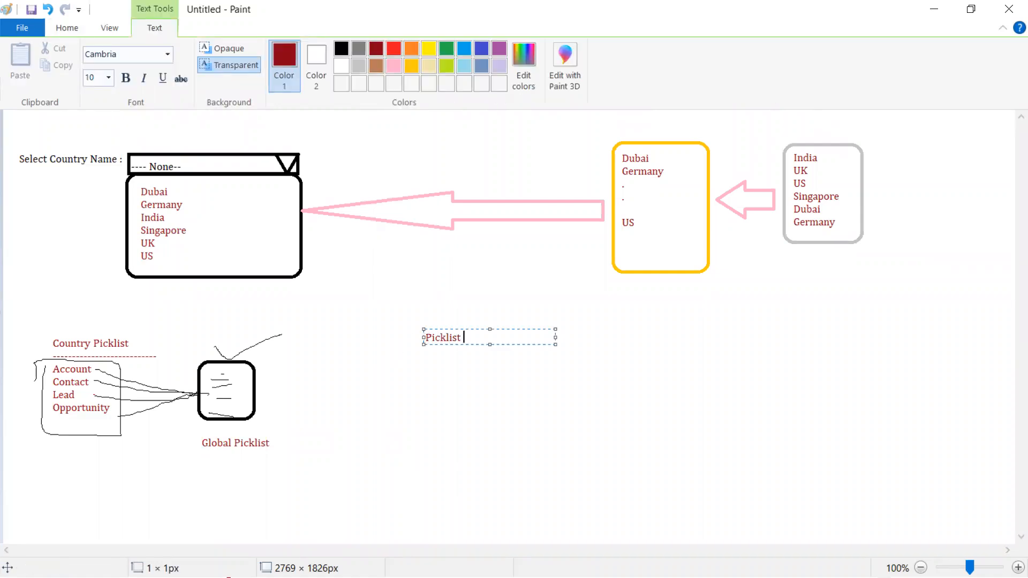
pyautogui.press('Return')
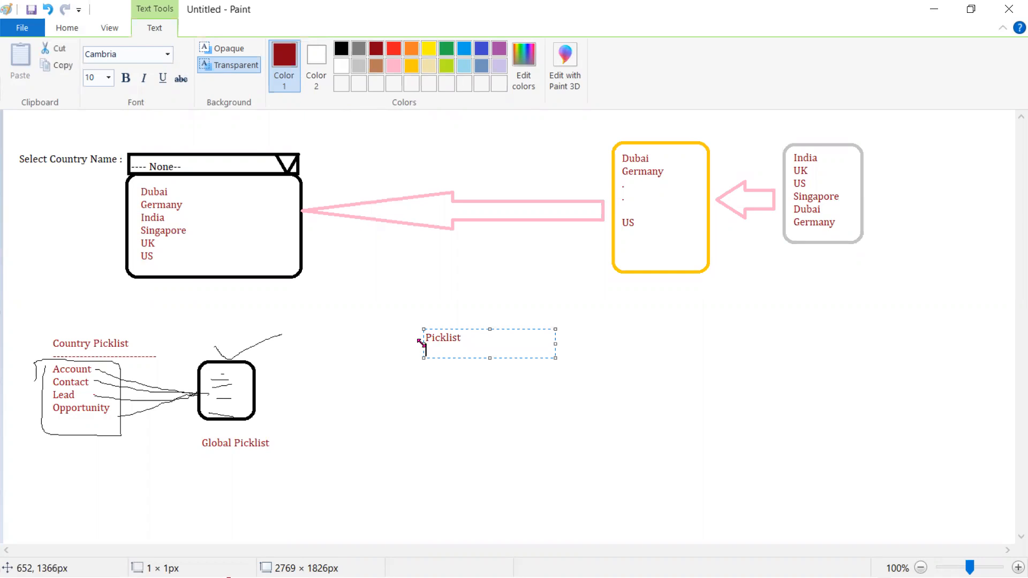
pyautogui.moveTo(421, 343); pyautogui.dragTo(507, 434)
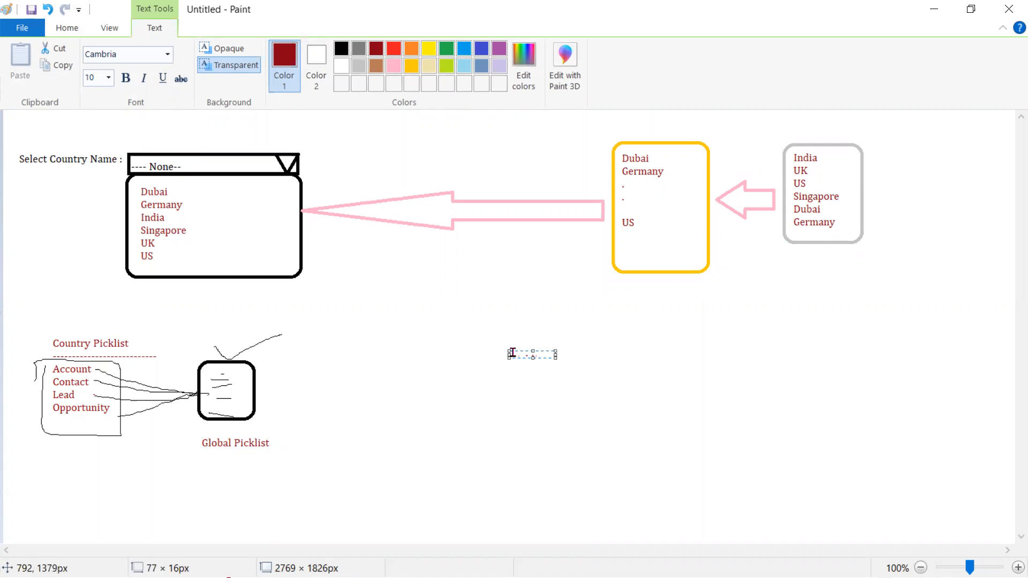
pyautogui.moveTo(509, 351); pyautogui.dragTo(433, 334)
pyautogui.click(376, 262)
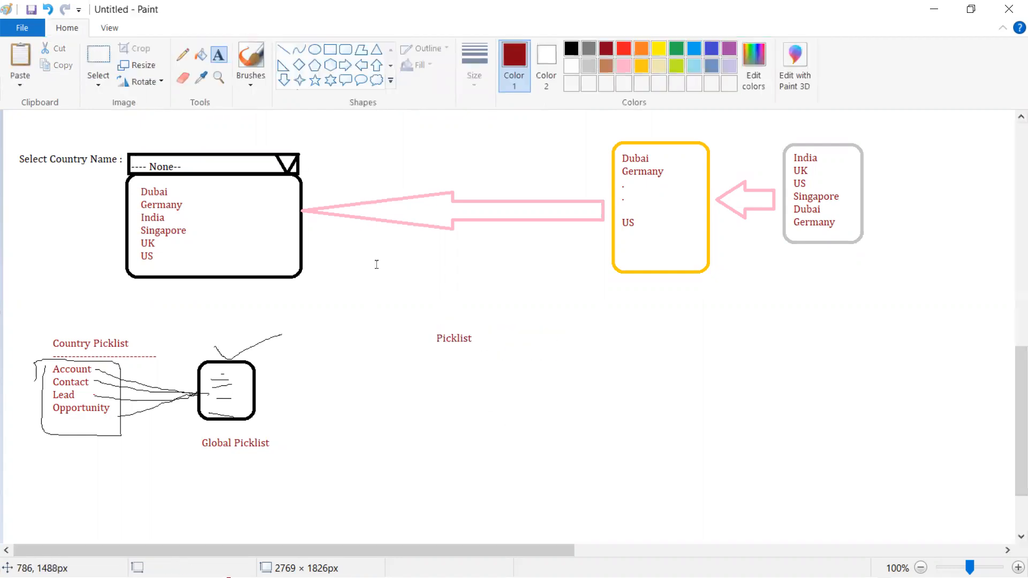
pyautogui.click(316, 50)
pyautogui.moveTo(460, 352); pyautogui.dragTo(469, 382)
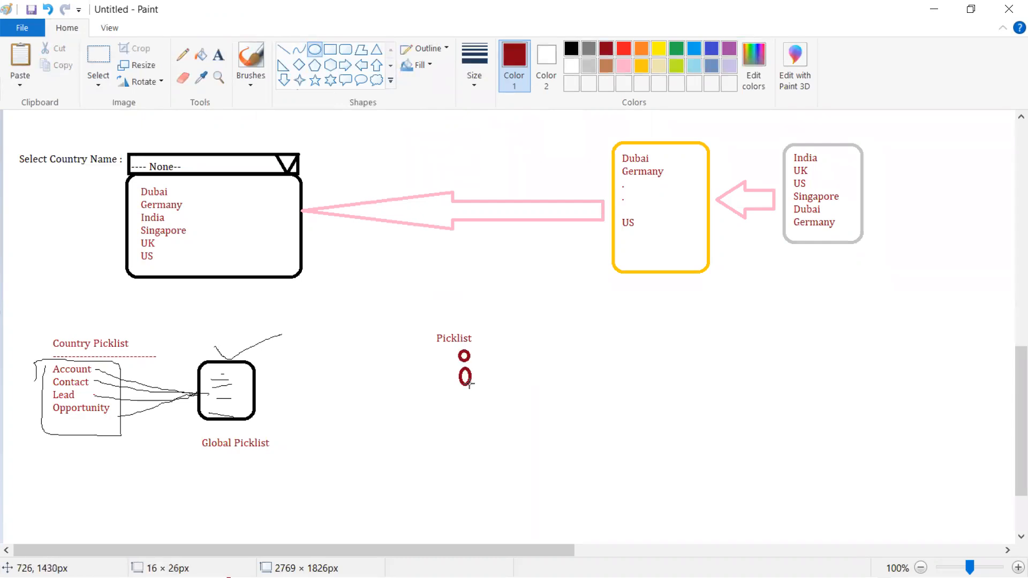
# Label the first circle 'Global picklist list'
pyautogui.click(219, 55)
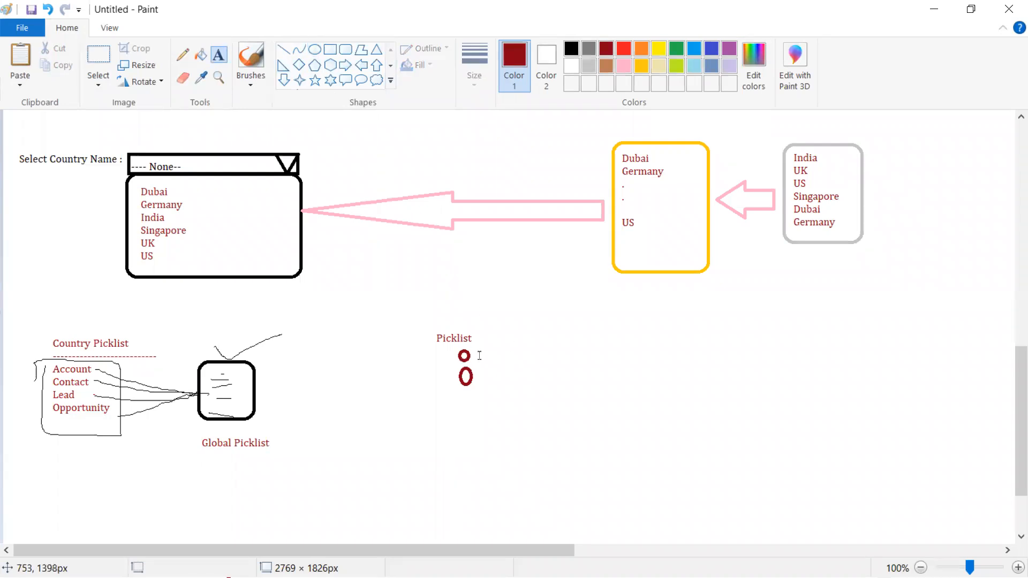
pyautogui.moveTo(478, 346); pyautogui.dragTo(609, 361)
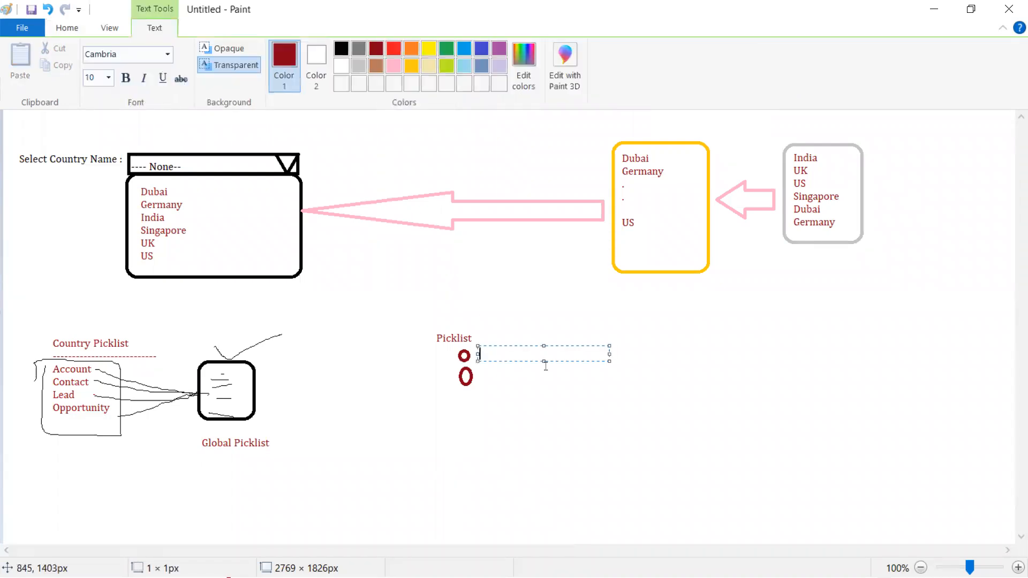
pyautogui.write('Global ')
pyautogui.write('list')
pyautogui.press('Left')
pyautogui.press('Left')
pyautogui.press('Left')
pyautogui.press('Left')
pyautogui.write('picklist')
pyautogui.click(508, 374)
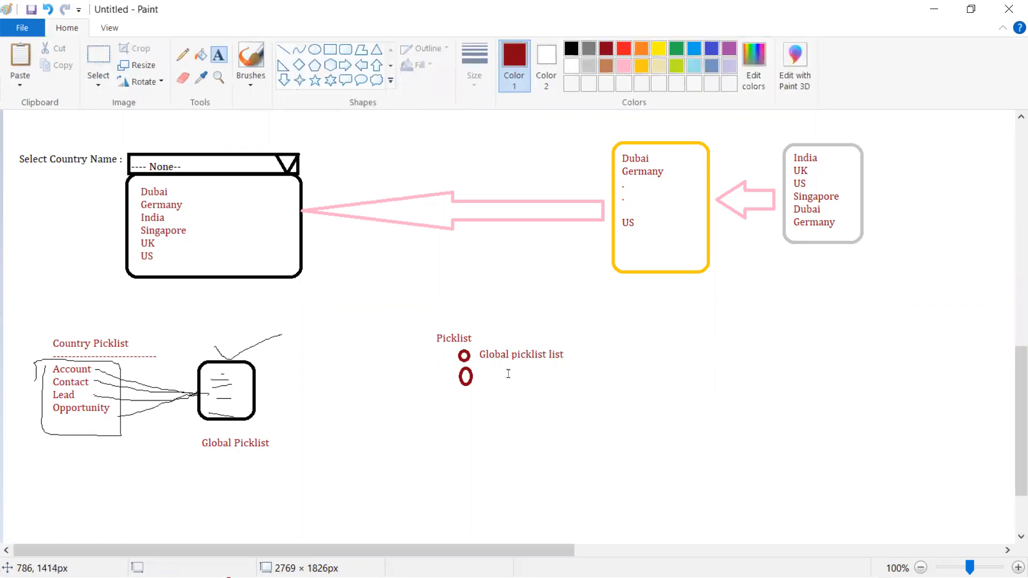
# Label the second circle 'Enter values'
pyautogui.click(479, 368)
pyautogui.write('Enter values')
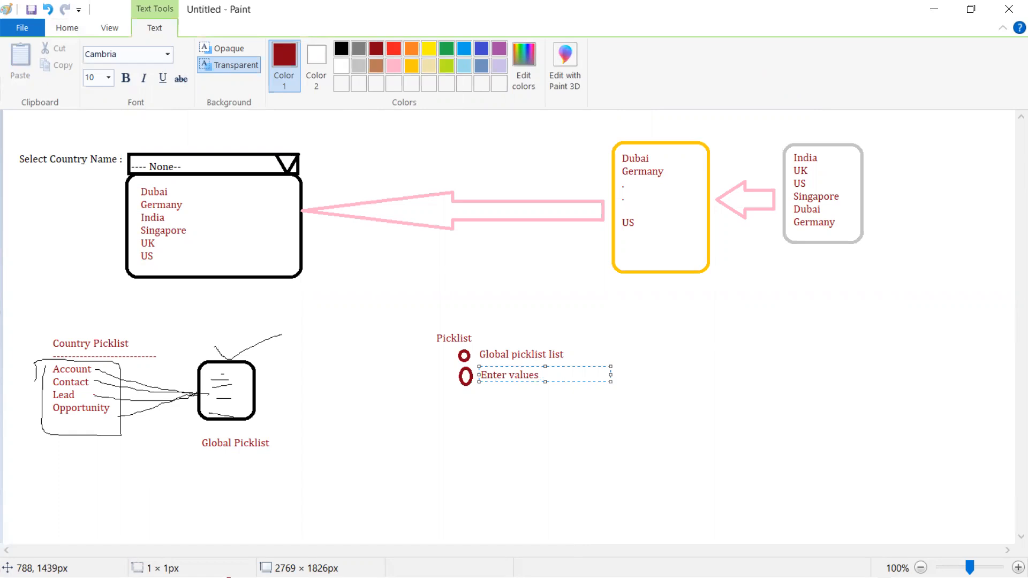
pyautogui.click(753, 452)
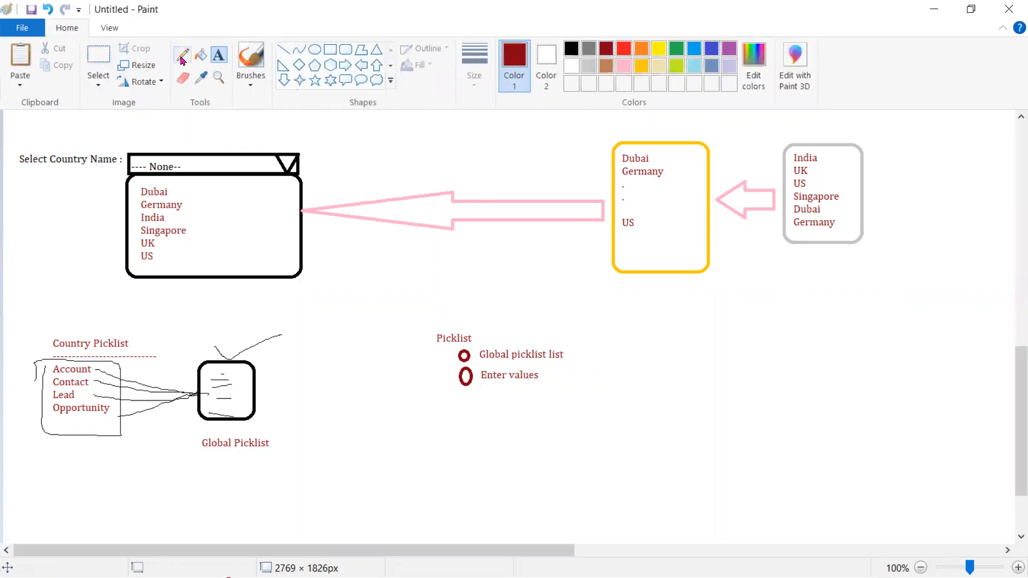
# Tick 'Global picklist list', link it to the Global Picklist box, and draw an X over the Enter values box
pyautogui.click(182, 56)
pyautogui.moveTo(474, 374)
pyautogui.mouseDown()
pyautogui.moveTo(483, 366)
pyautogui.moveTo(536, 398)
pyautogui.moveTo(537, 459)
pyautogui.moveTo(464, 420)
pyautogui.moveTo(461, 398)
pyautogui.moveTo(500, 455)
pyautogui.mouseUp()
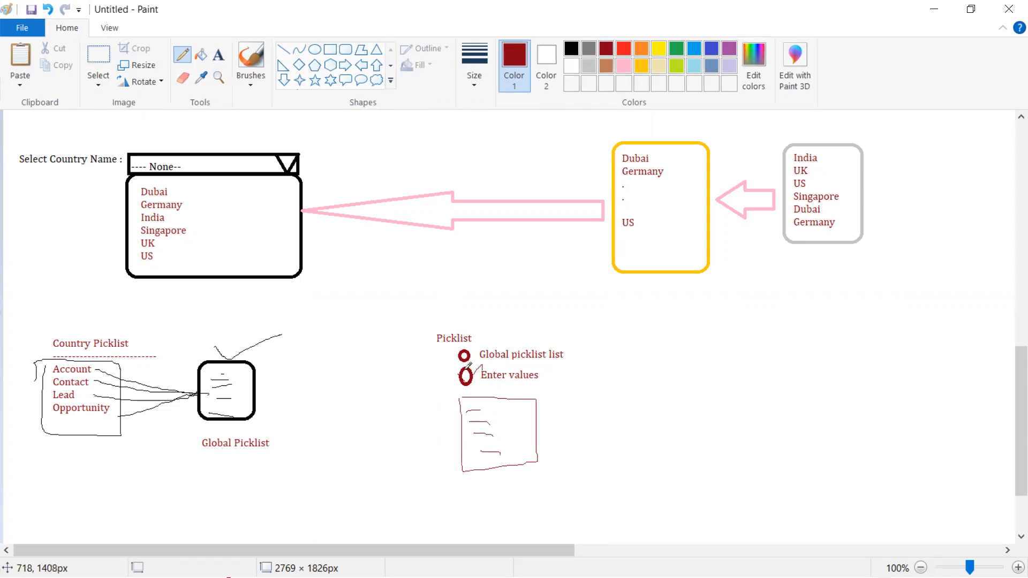
pyautogui.moveTo(567, 351)
pyautogui.mouseDown()
pyautogui.moveTo(609, 332)
pyautogui.moveTo(500, 268)
pyautogui.moveTo(379, 330)
pyautogui.moveTo(255, 367)
pyautogui.moveTo(272, 377)
pyautogui.mouseUp()
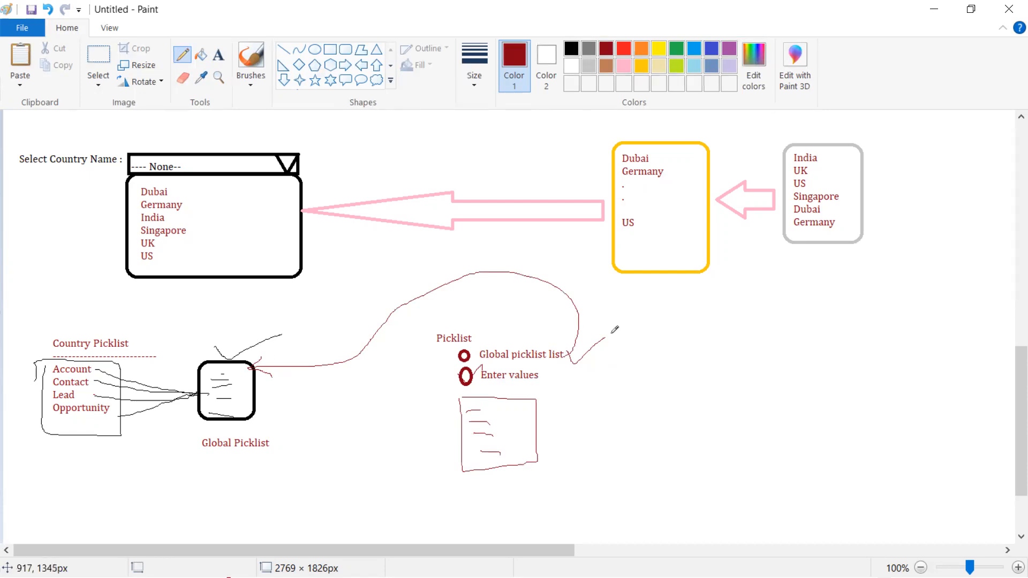
pyautogui.moveTo(564, 359); pyautogui.dragTo(586, 355)
pyautogui.moveTo(460, 400); pyautogui.dragTo(511, 451)
pyautogui.moveTo(541, 393); pyautogui.dragTo(454, 471)
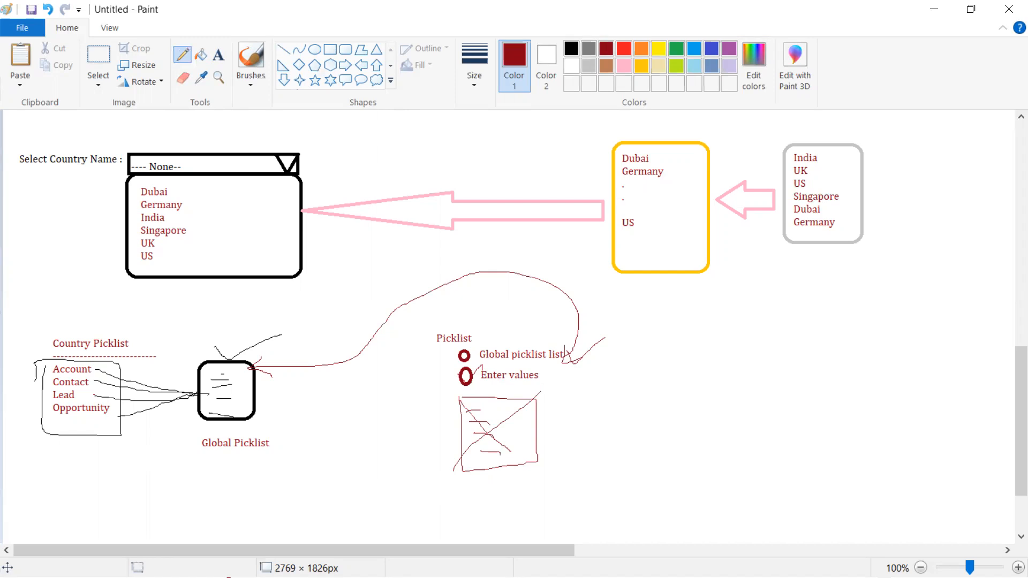
pyautogui.hotkey('alt', 'Tab')
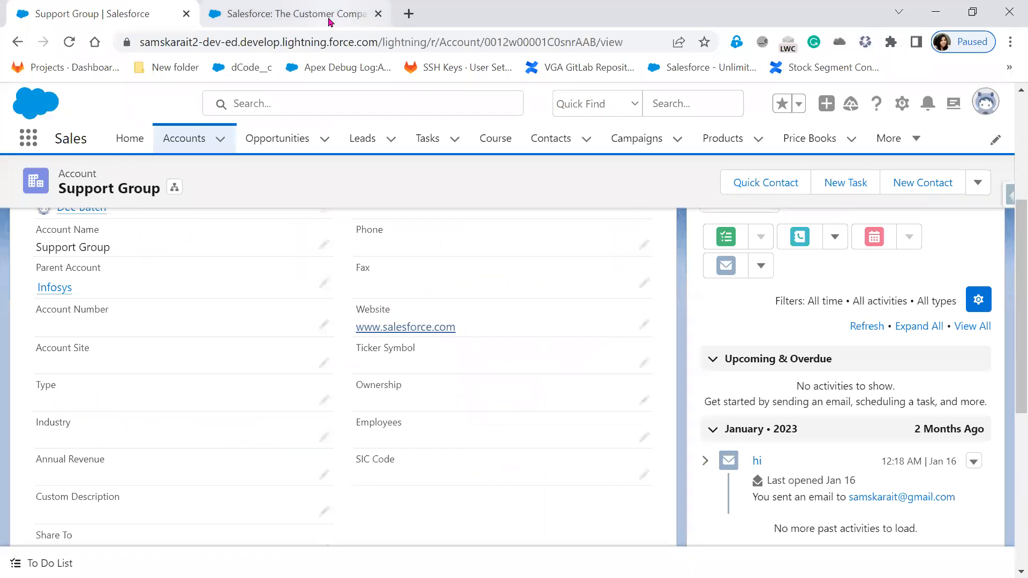
# Close the Salesforce marketing tab and open Setup from the gear menu
pyautogui.click(330, 22)
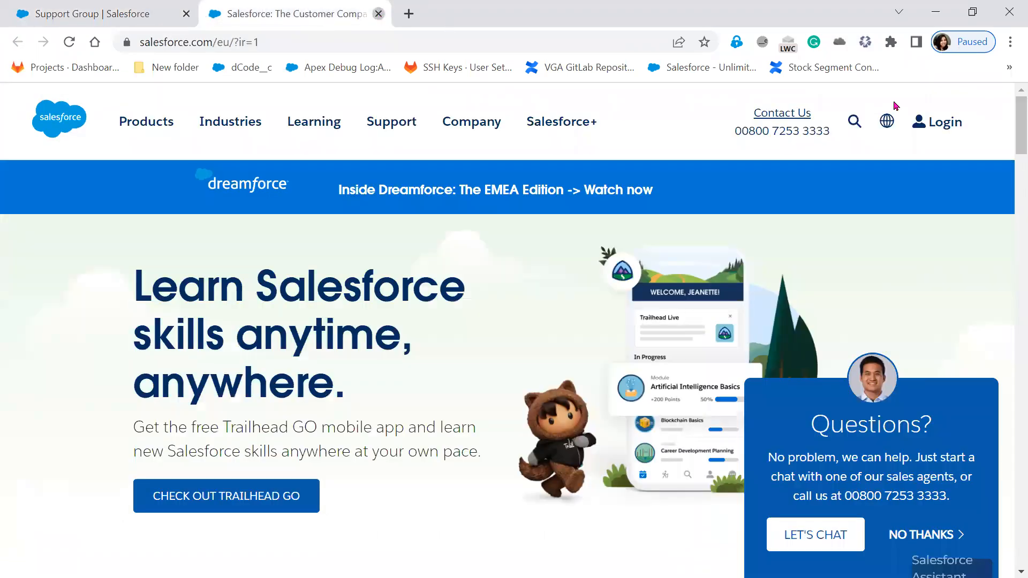
pyautogui.hotkey('ctrl', 'w')
pyautogui.click(903, 104)
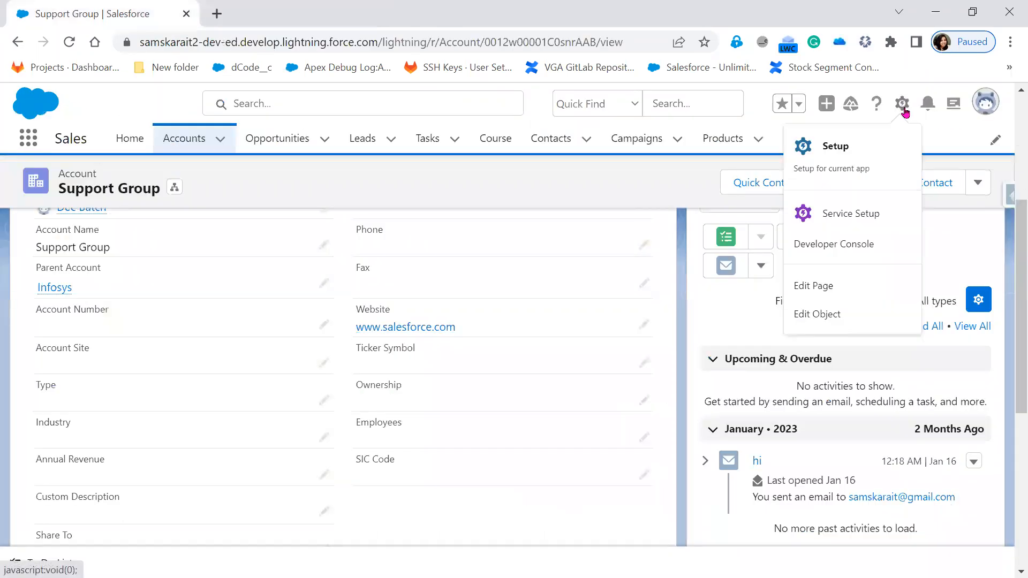
pyautogui.click(879, 140)
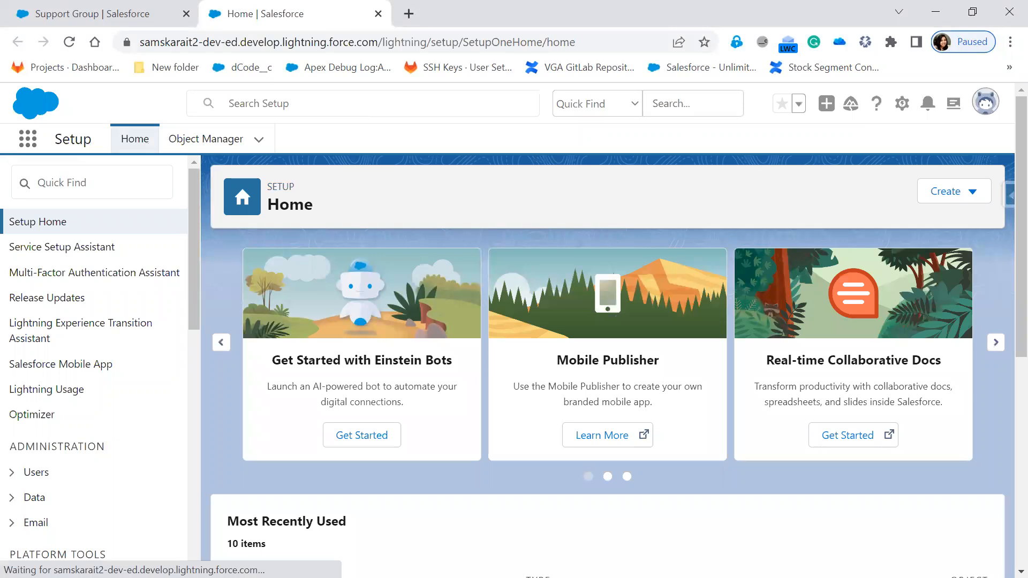
# Search Quick Find for 'pic' and open the Picklist Value Sets page
pyautogui.click(134, 183)
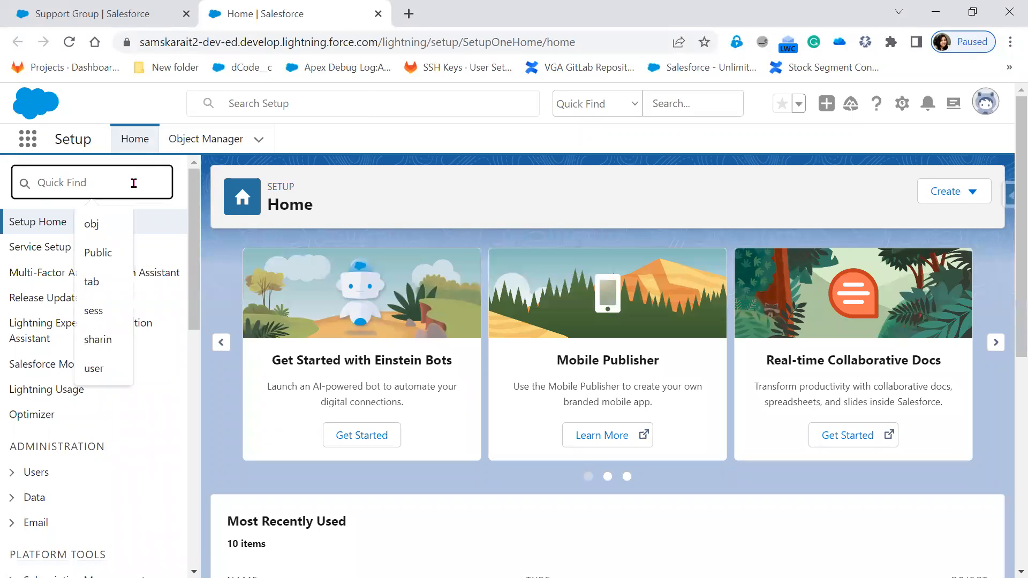
pyautogui.write('Gl')
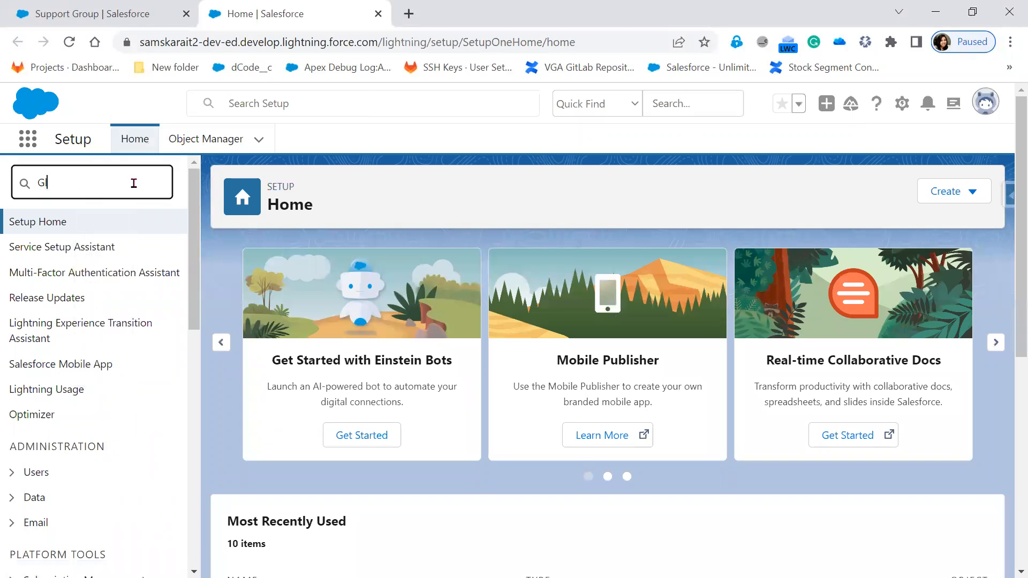
pyautogui.write('obal')
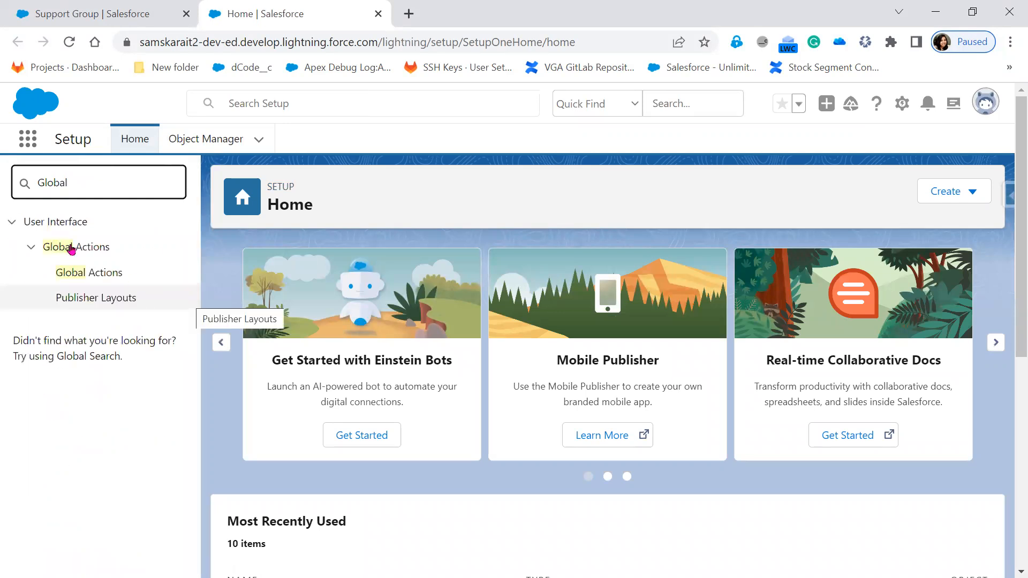
pyautogui.doubleClick(52, 176)
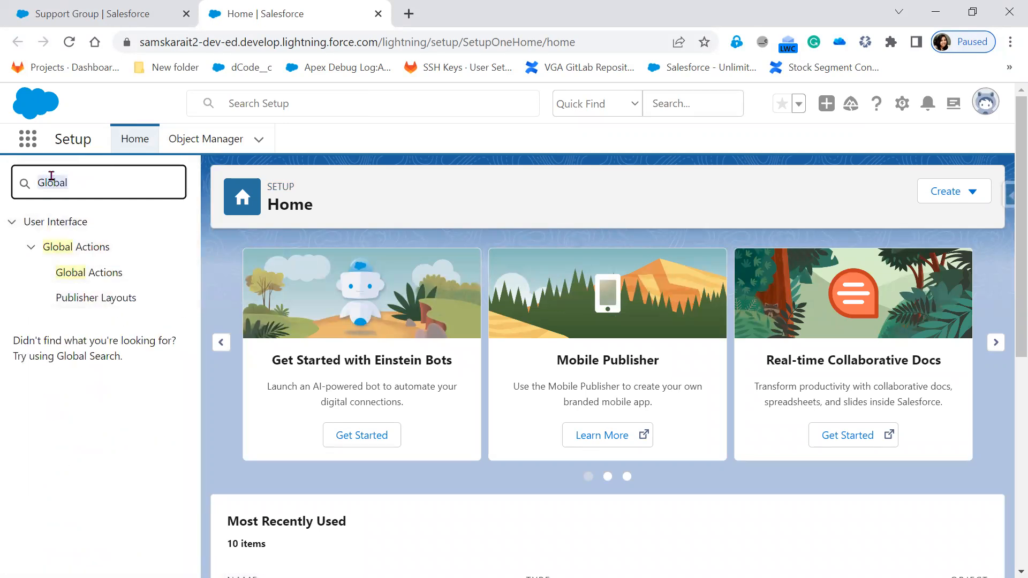
pyautogui.write('p')
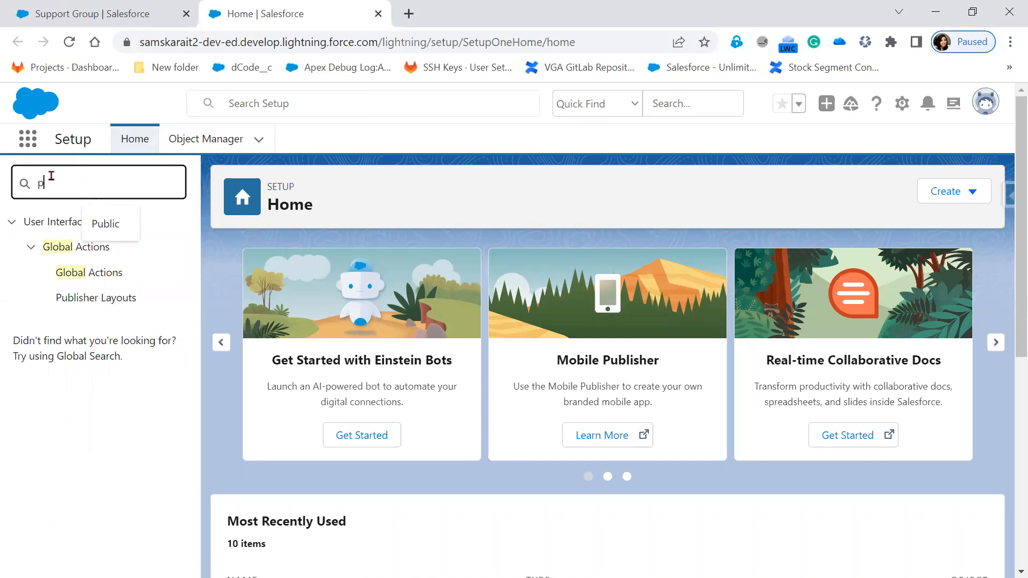
pyautogui.write('ic')
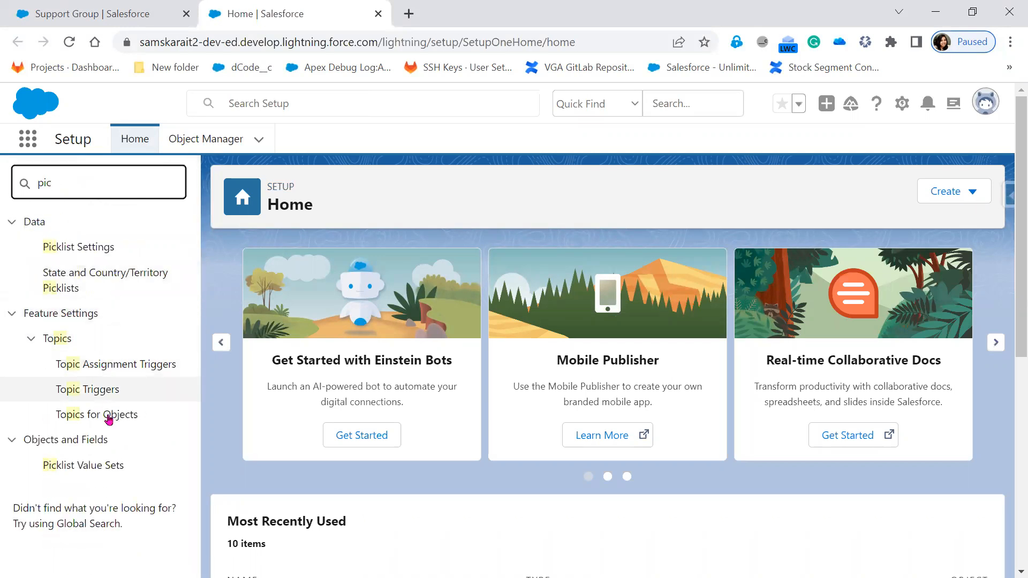
pyautogui.click(84, 250)
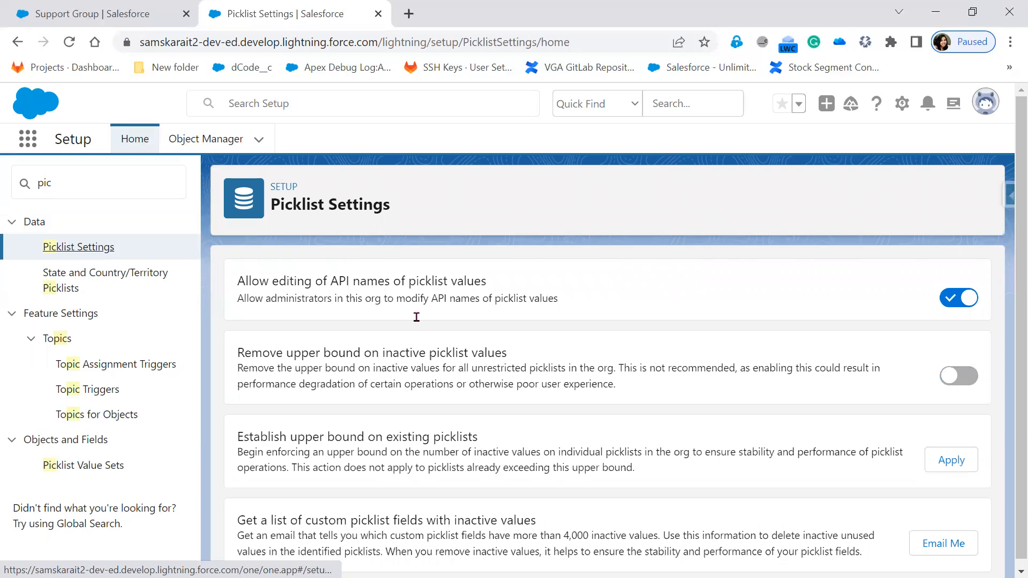
pyautogui.click(88, 467)
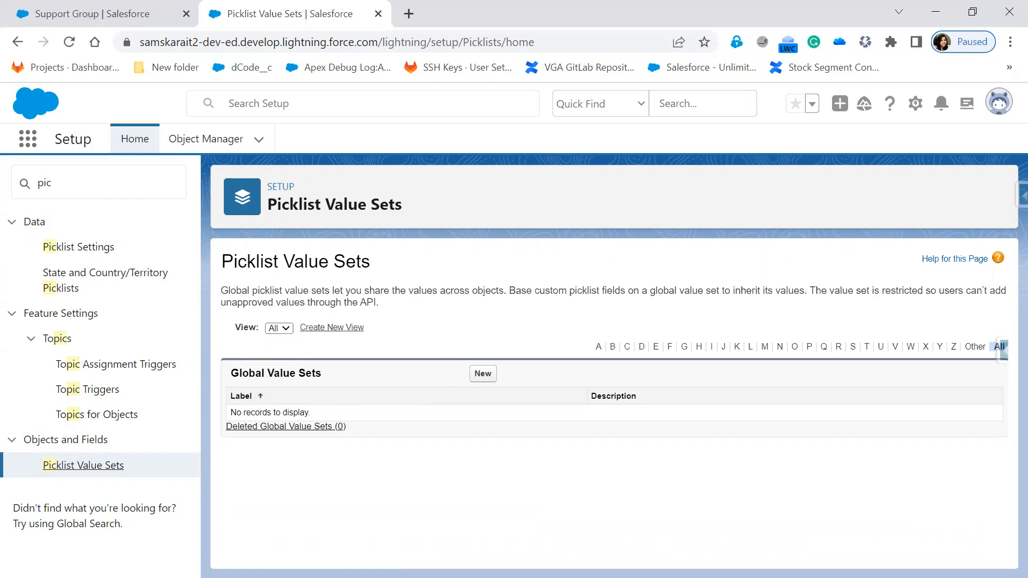
pyautogui.hotkey('alt', 'Tab')
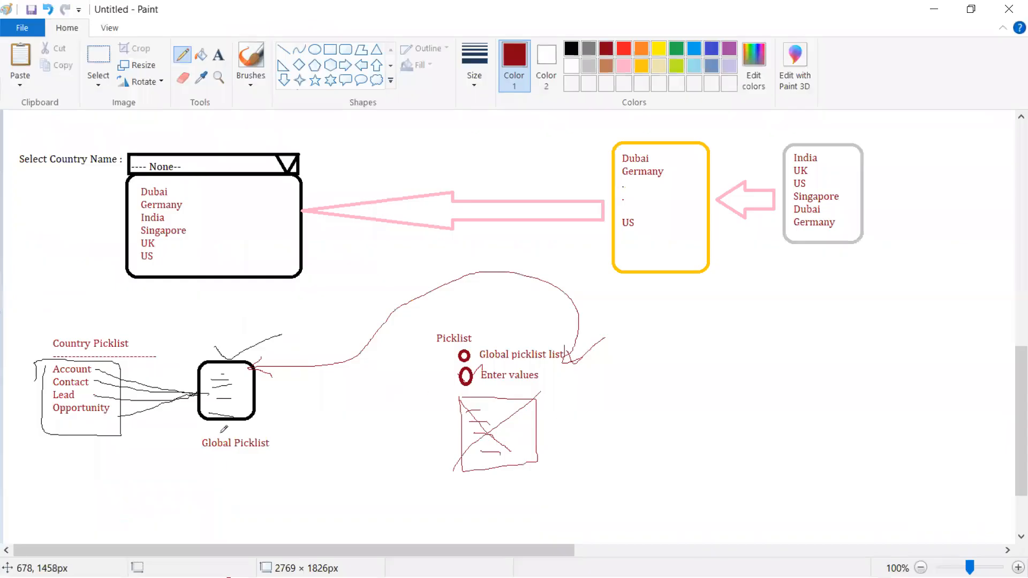
# Underline 'Global Picklist' and write 'Setup --> Picklist Value' beneath it
pyautogui.moveTo(220, 458); pyautogui.dragTo(255, 459)
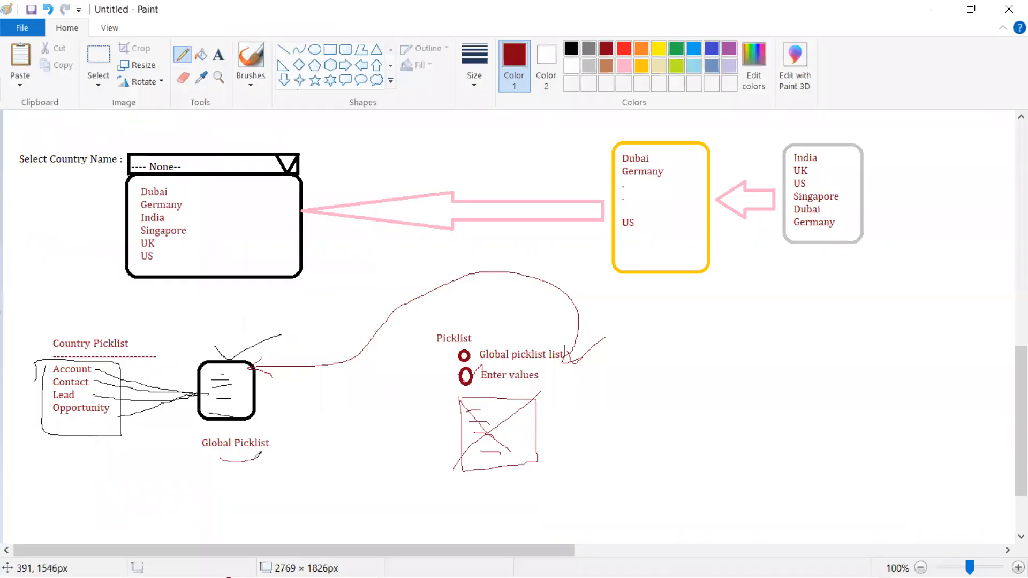
pyautogui.click(219, 55)
pyautogui.click(210, 475)
pyautogui.write('Setup --> Picklist Value')
pyautogui.hotkey('alt', 'Tab')
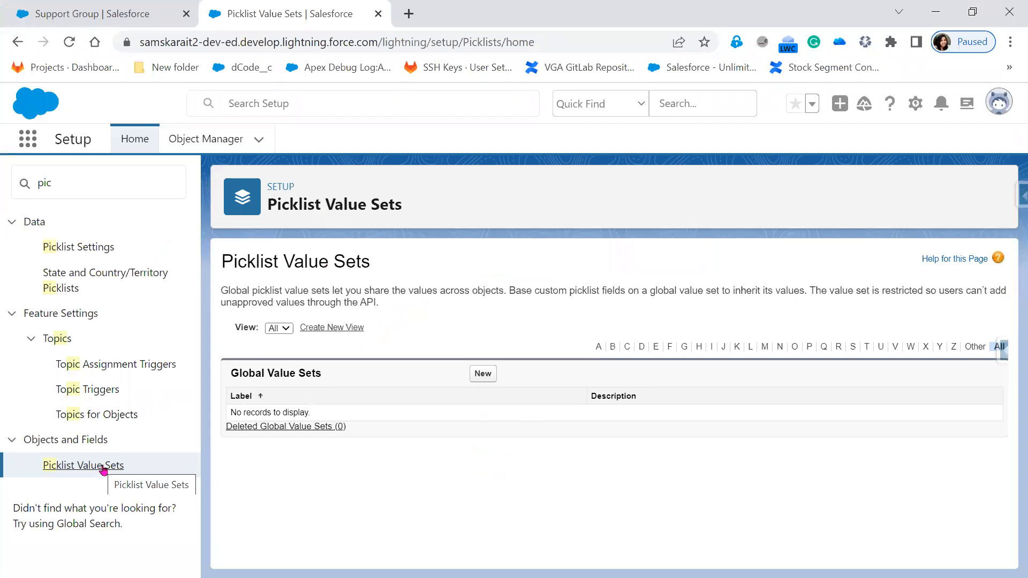
# Start a new global value set with the label and name 'Country'
pyautogui.click(481, 374)
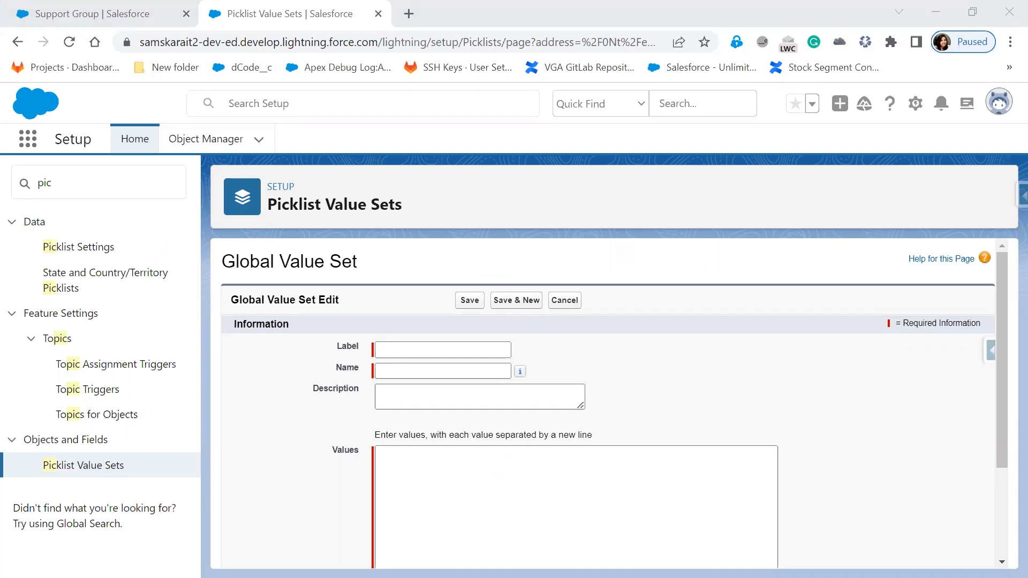
pyautogui.click(407, 348)
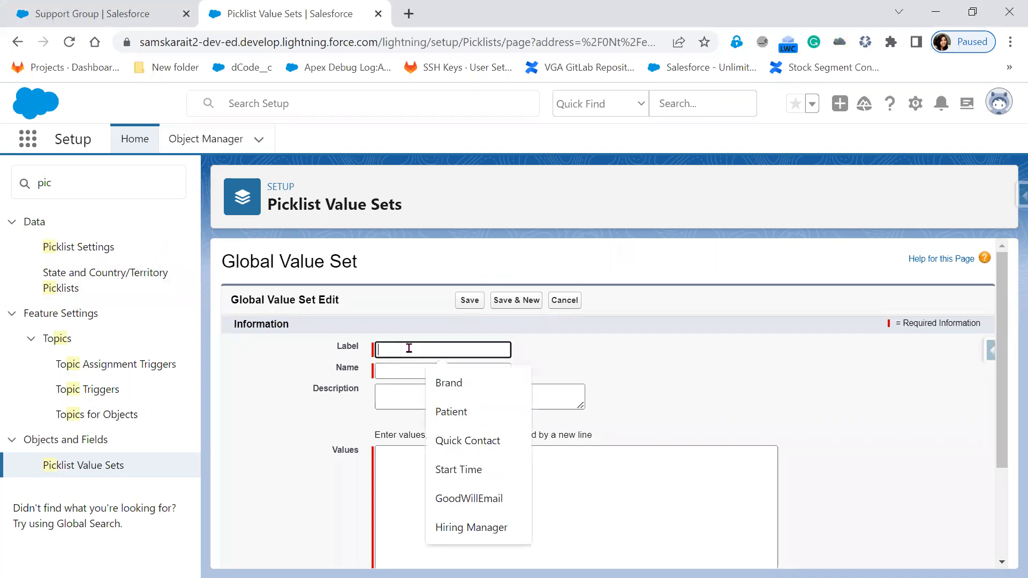
pyautogui.write('Co')
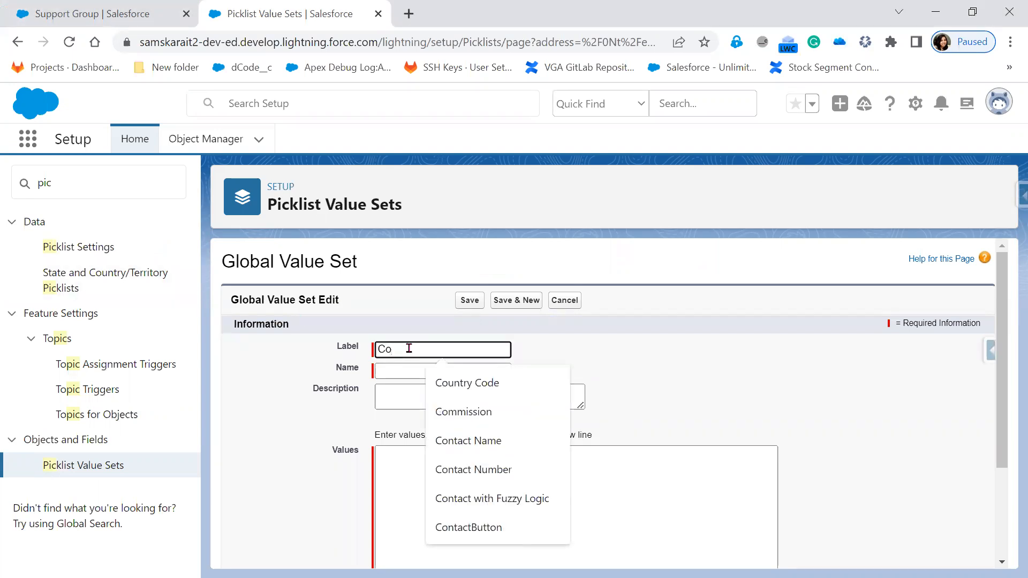
pyautogui.write('untry')
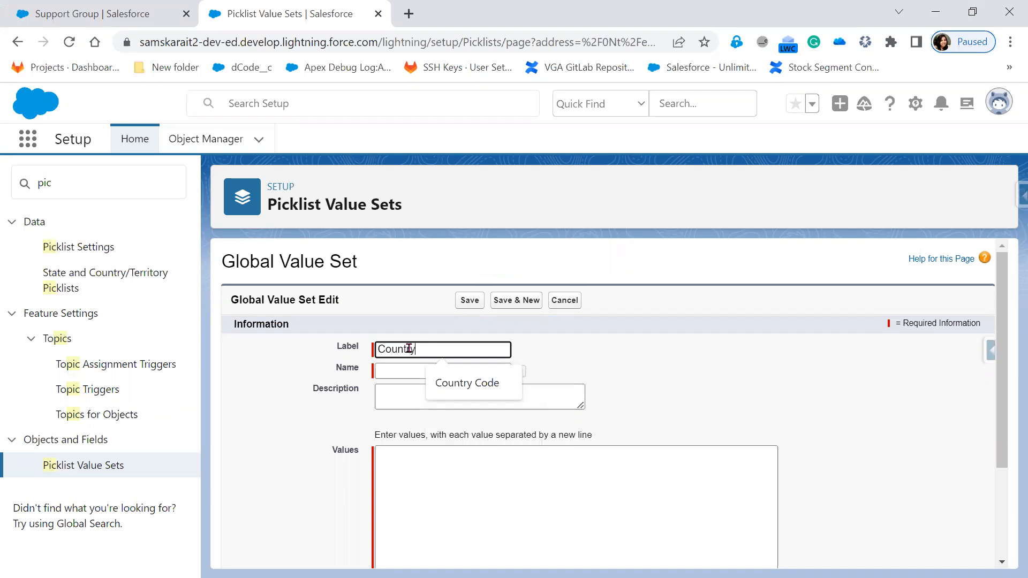
pyautogui.press('Tab')
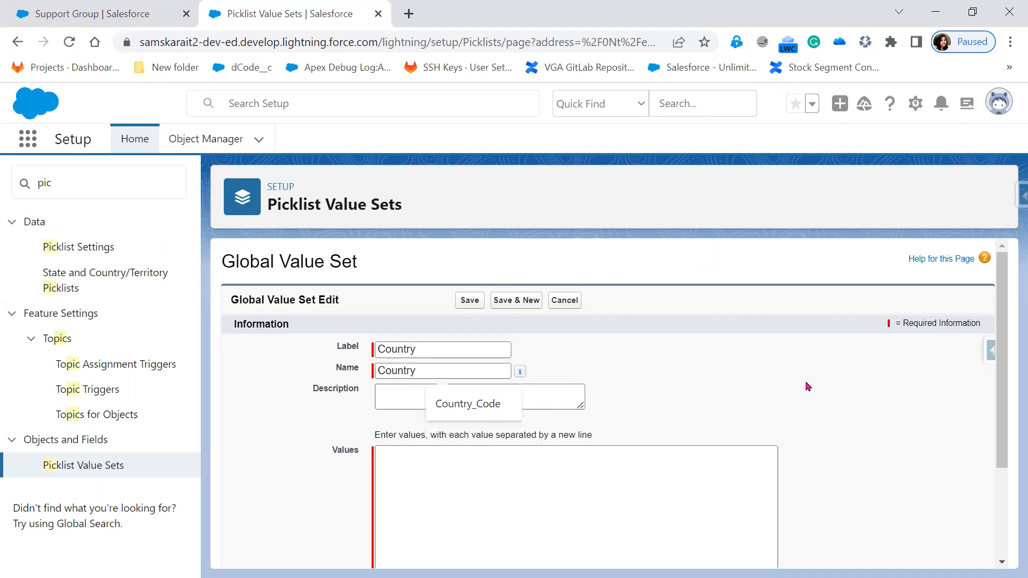
# Enter India, US, UK, Singapore, Germany, Dubai, Canada as values and display them alphabetically
pyautogui.scroll(-3, 457, 339)
pyautogui.click(457, 338)
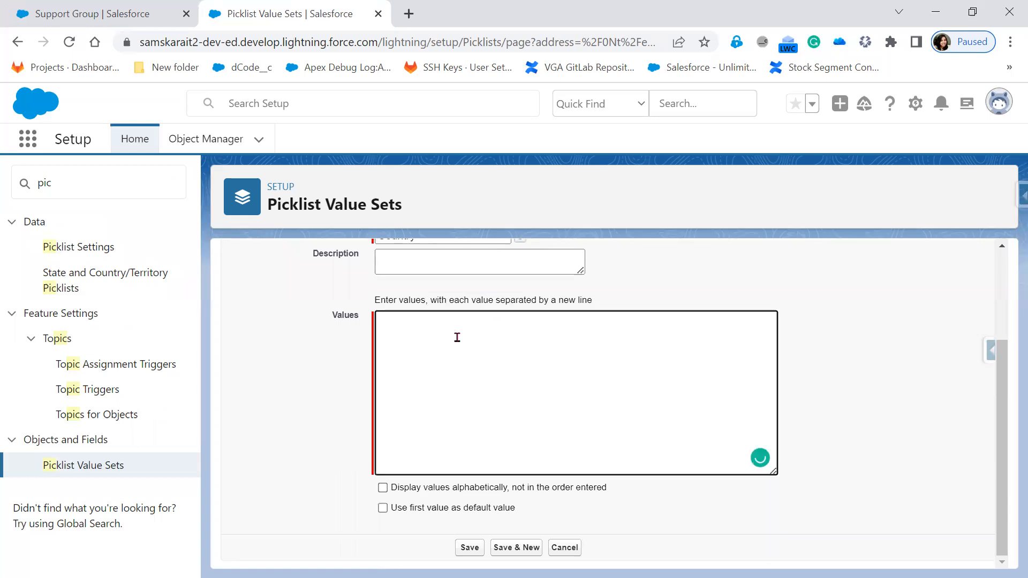
pyautogui.write('India ')
pyautogui.write('US')
pyautogui.press('Return')
pyautogui.write('UK')
pyautogui.press('Return')
pyautogui.write('Singapore')
pyautogui.press('Return')
pyautogui.write('Germany')
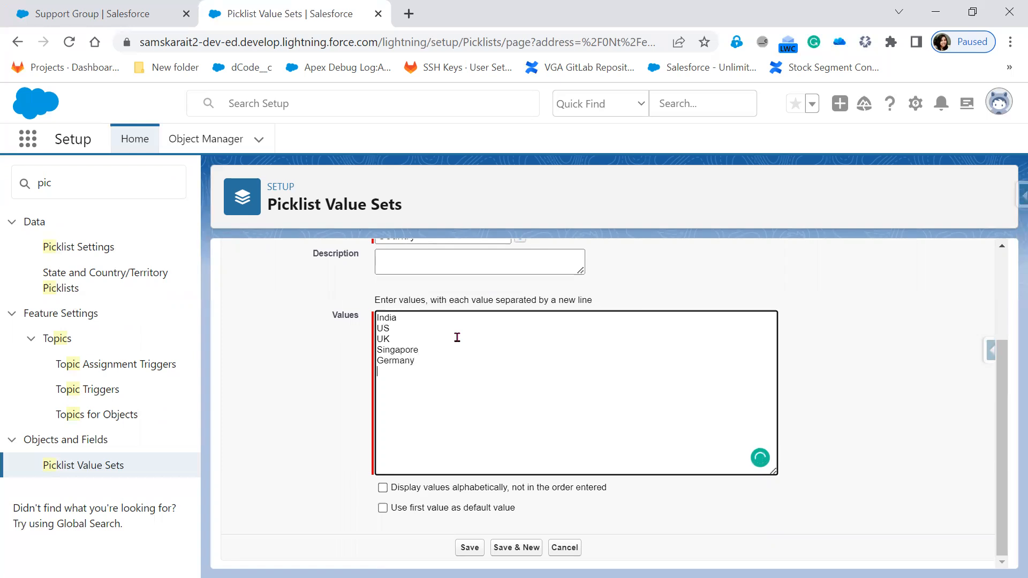
pyautogui.write(' Dubai ')
pyautogui.write('Canda')
pyautogui.click(886, 378)
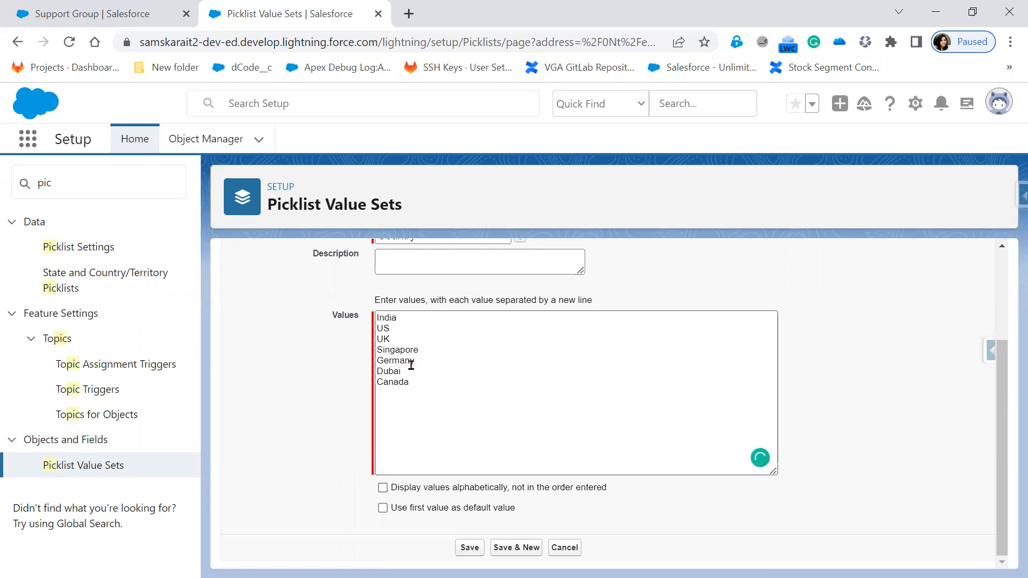
pyautogui.moveTo(391, 488); pyautogui.dragTo(509, 493)
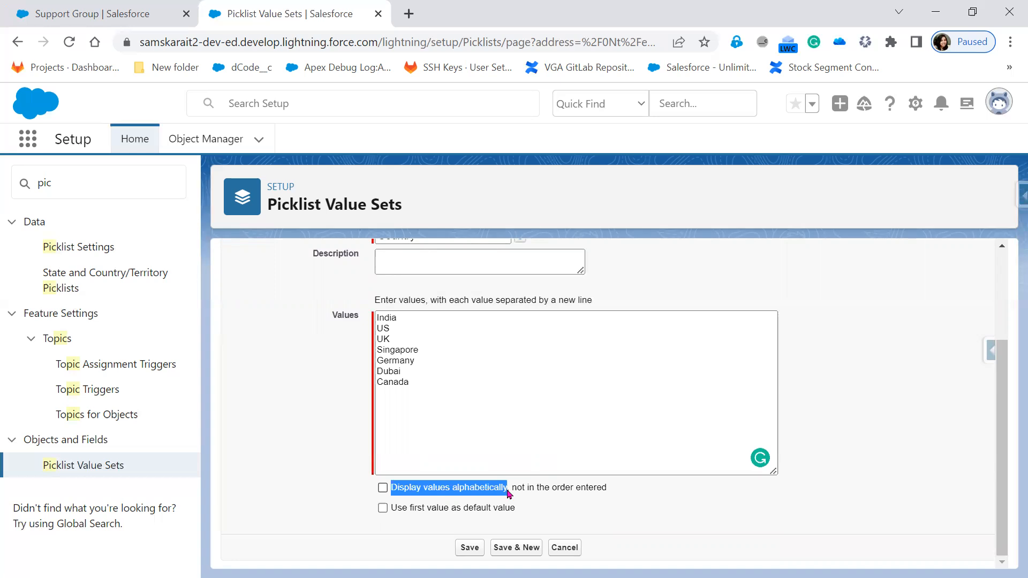
pyautogui.click(383, 489)
# In Paint, erase the 'None' placeholder from the sketched country dropdown
pyautogui.hotkey('alt', 'Tab')
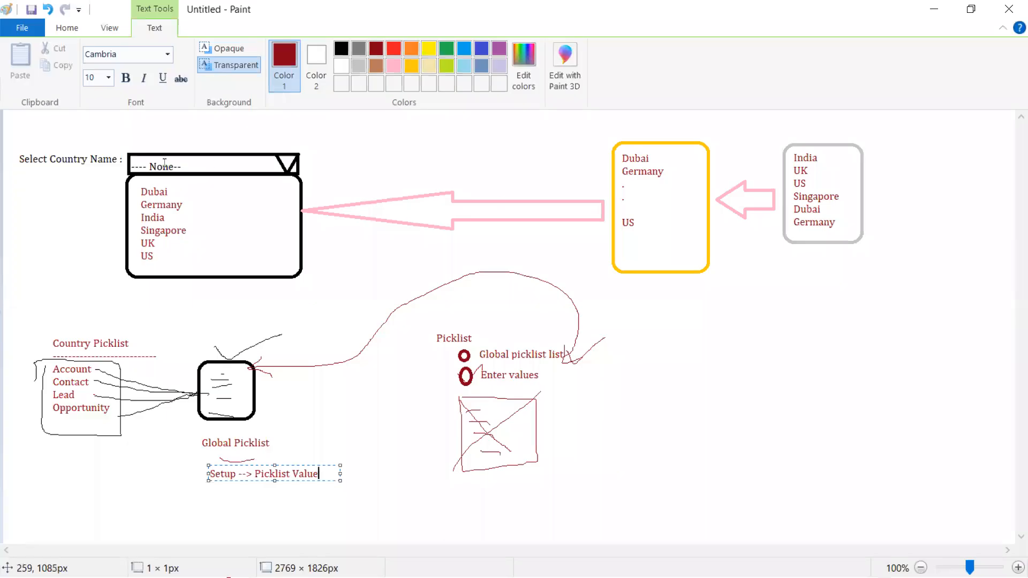
pyautogui.moveTo(144, 158); pyautogui.dragTo(183, 161)
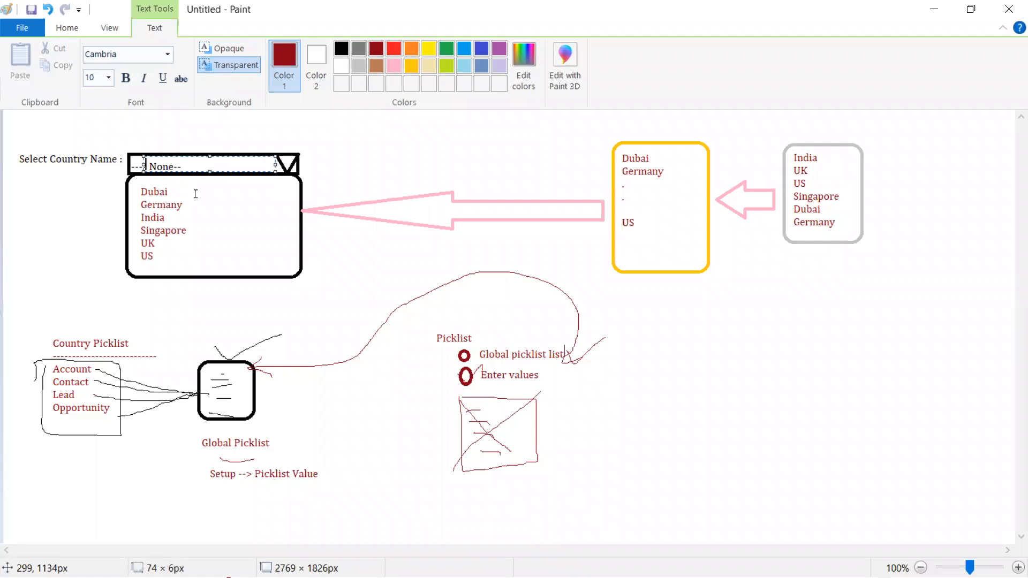
pyautogui.click(195, 193)
pyautogui.click(98, 56)
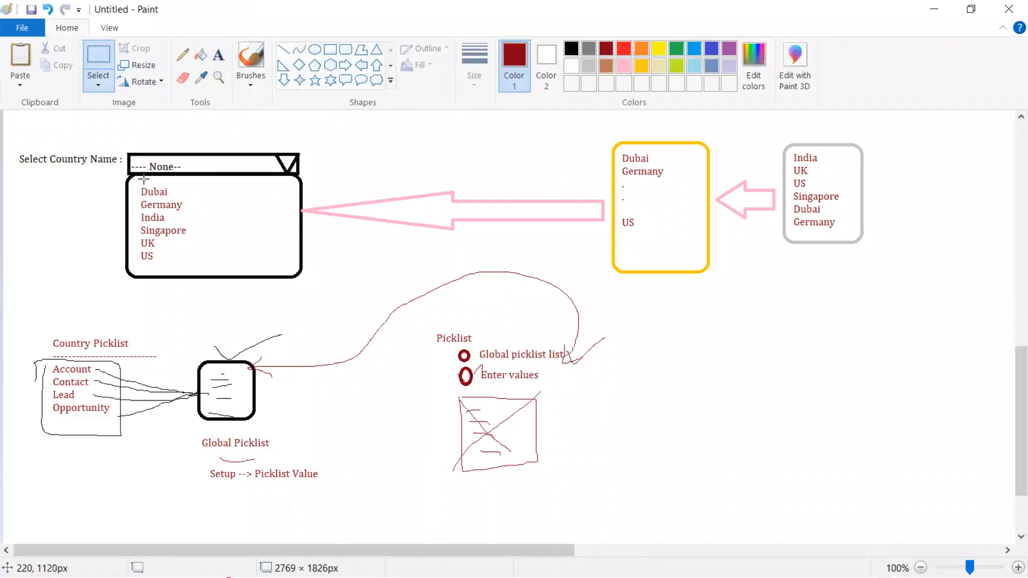
pyautogui.moveTo(132, 159); pyautogui.dragTo(196, 168)
pyautogui.press('Delete')
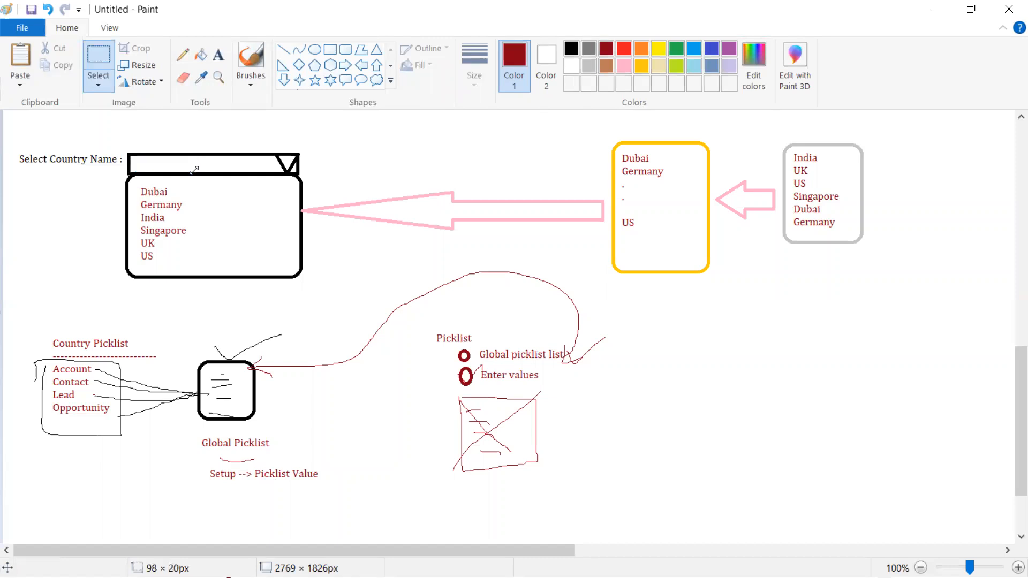
# Write 'Dubai' inside the sketched dropdown, then highlight Salesforce's first-value default option
pyautogui.click(219, 55)
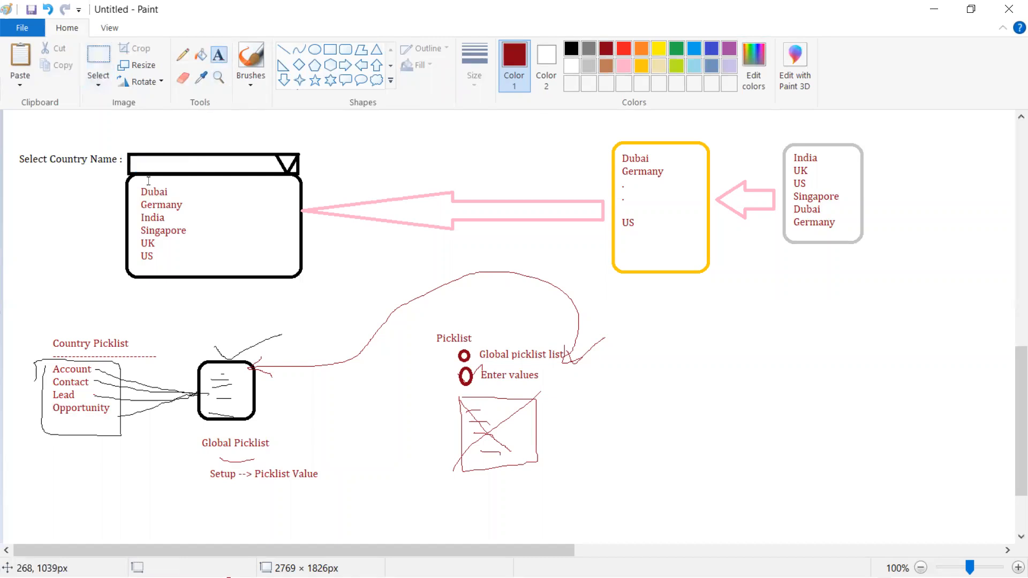
pyautogui.moveTo(134, 156); pyautogui.dragTo(266, 170)
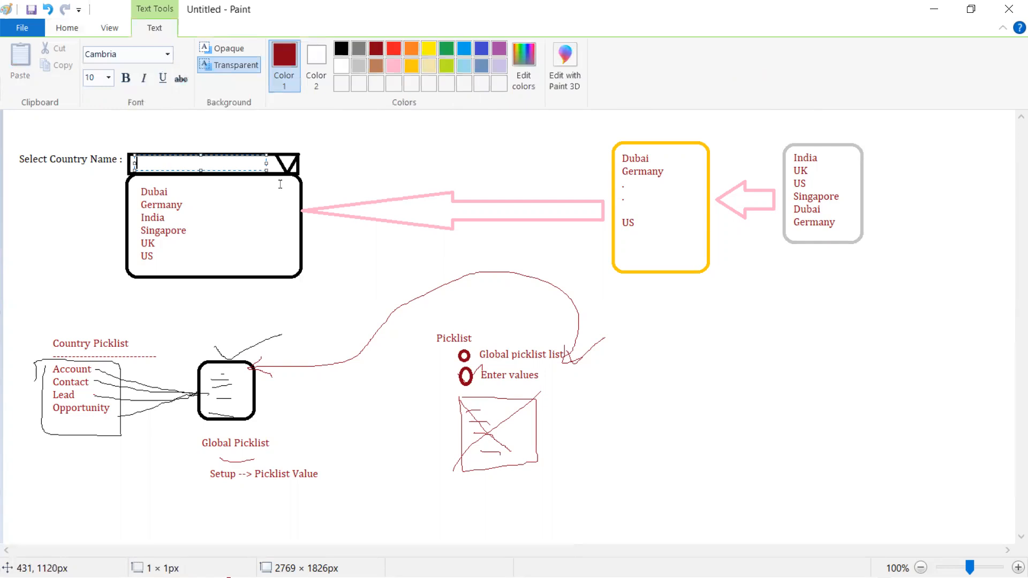
pyautogui.write('Dubai')
pyautogui.hotkey('alt', 'Tab')
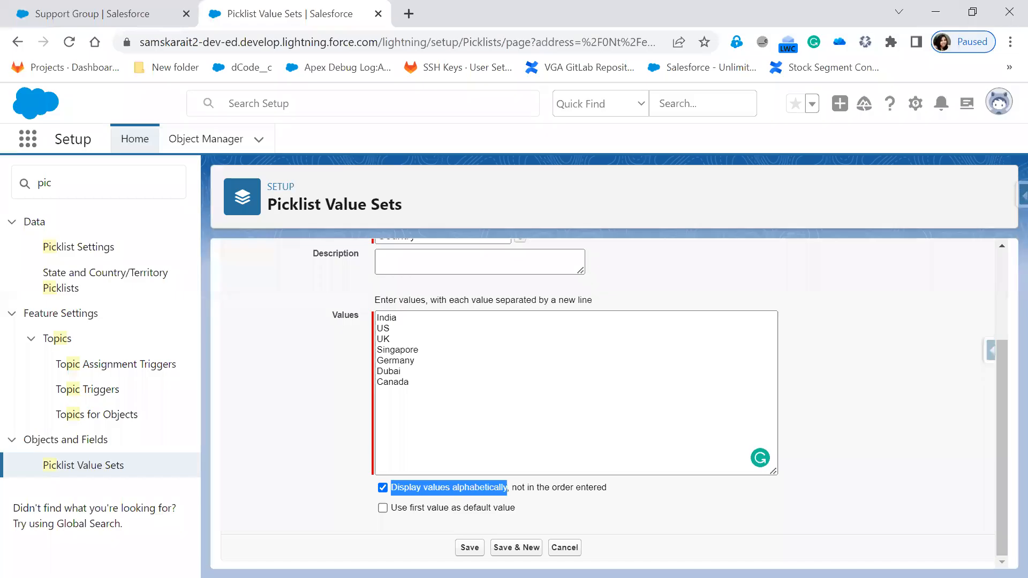
pyautogui.moveTo(528, 507); pyautogui.dragTo(411, 509)
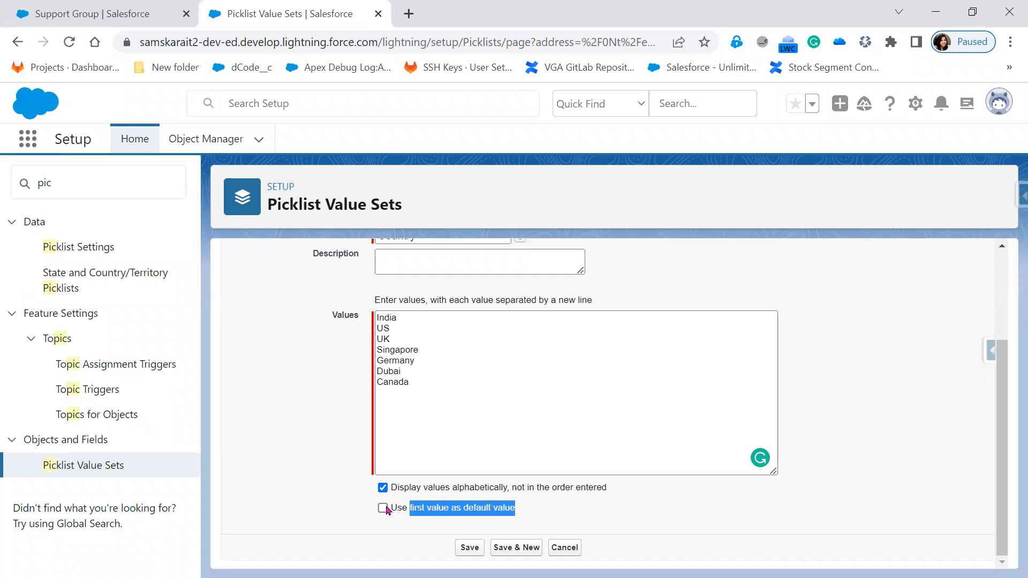
# Save the Country value set with no default value, review its seven values, and start adding more
pyautogui.click(387, 510)
pyautogui.click(383, 508)
pyautogui.click(468, 548)
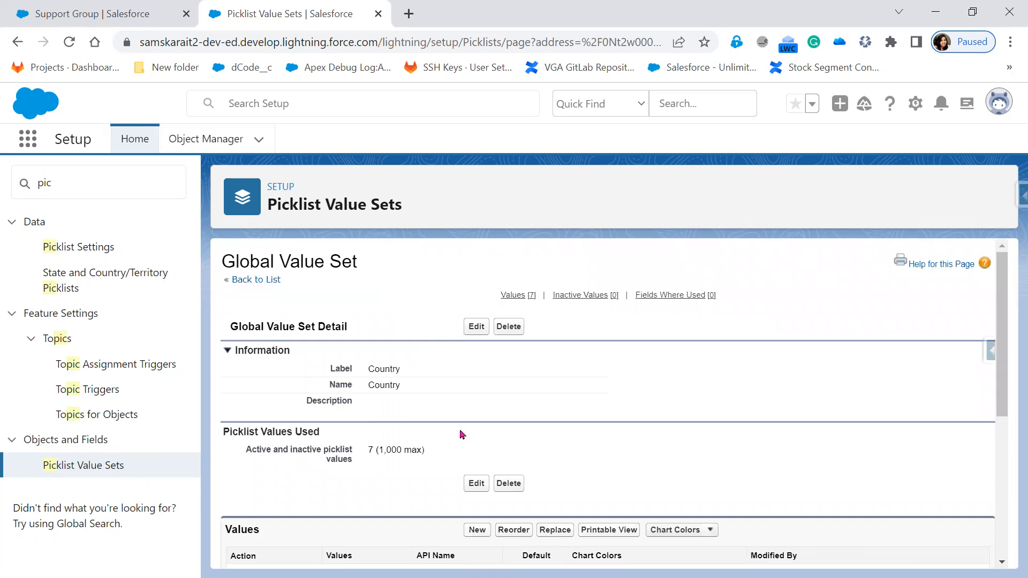
pyautogui.scroll(-3, 460, 434)
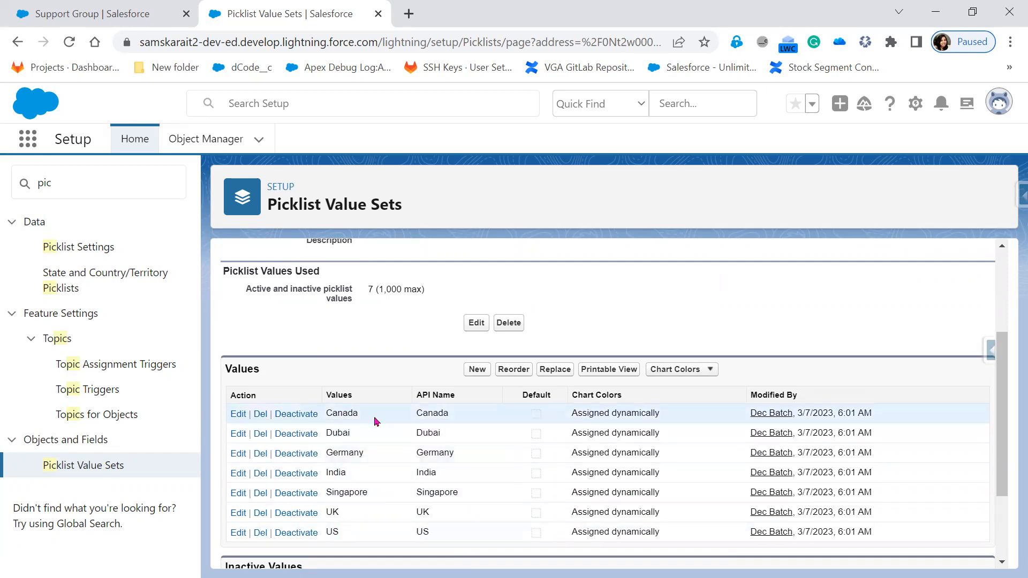
pyautogui.scroll(-2, 373, 542)
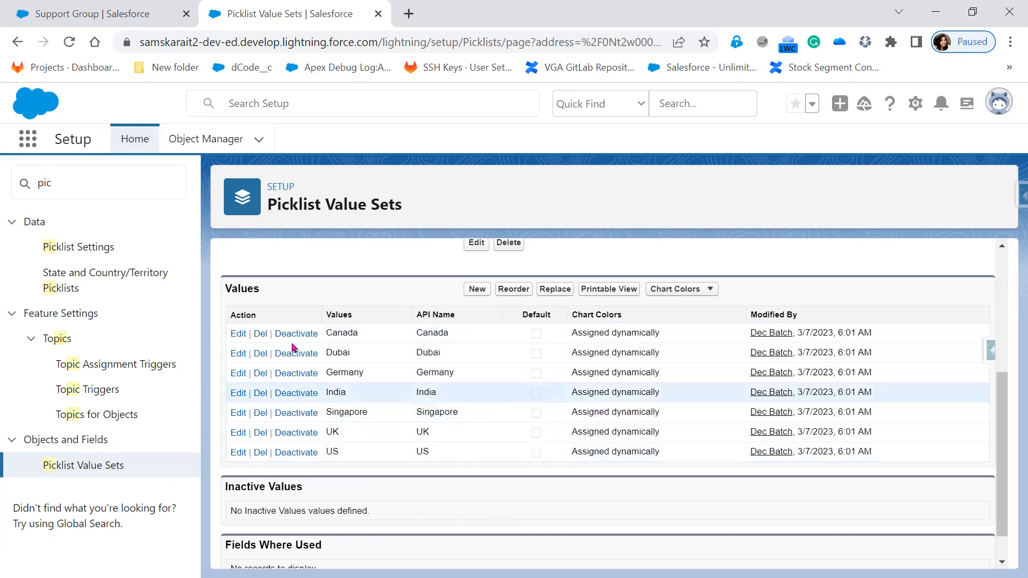
pyautogui.scroll(2, 477, 450)
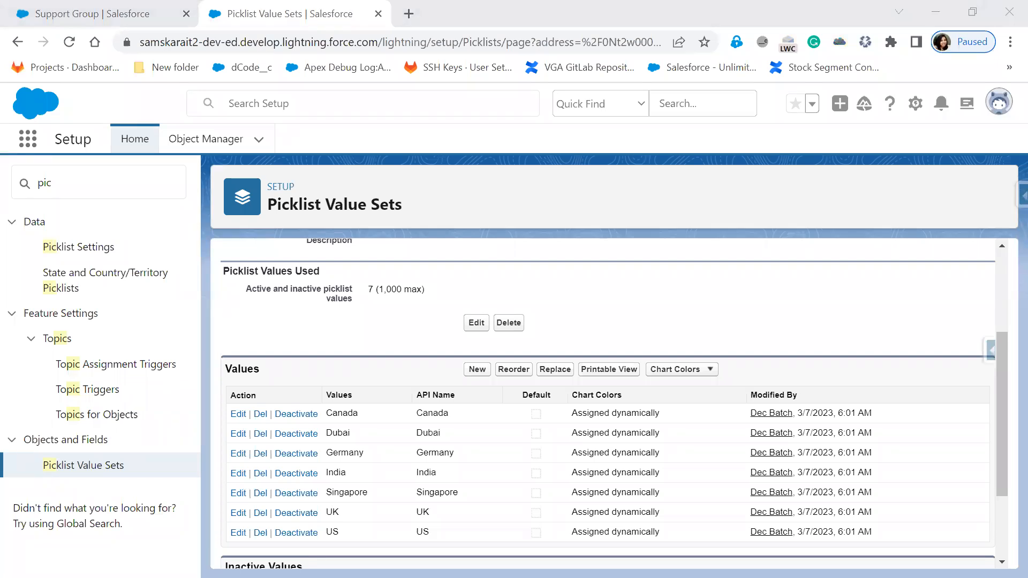
pyautogui.click(472, 370)
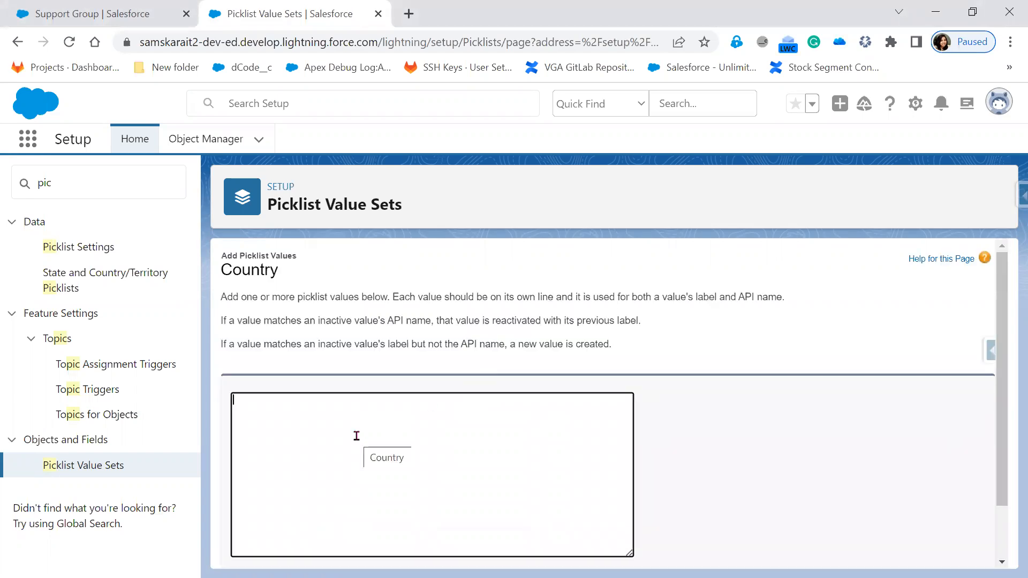
# Enter 'Australia' as a new Country value and save it
pyautogui.write('Aust')
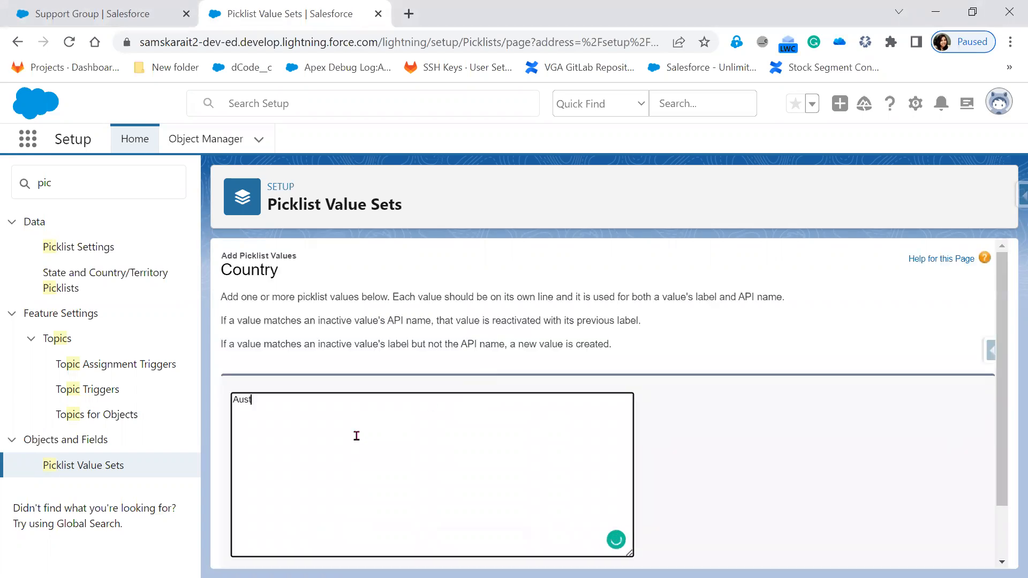
pyautogui.write('ralia')
pyautogui.scroll(-1, 705, 459)
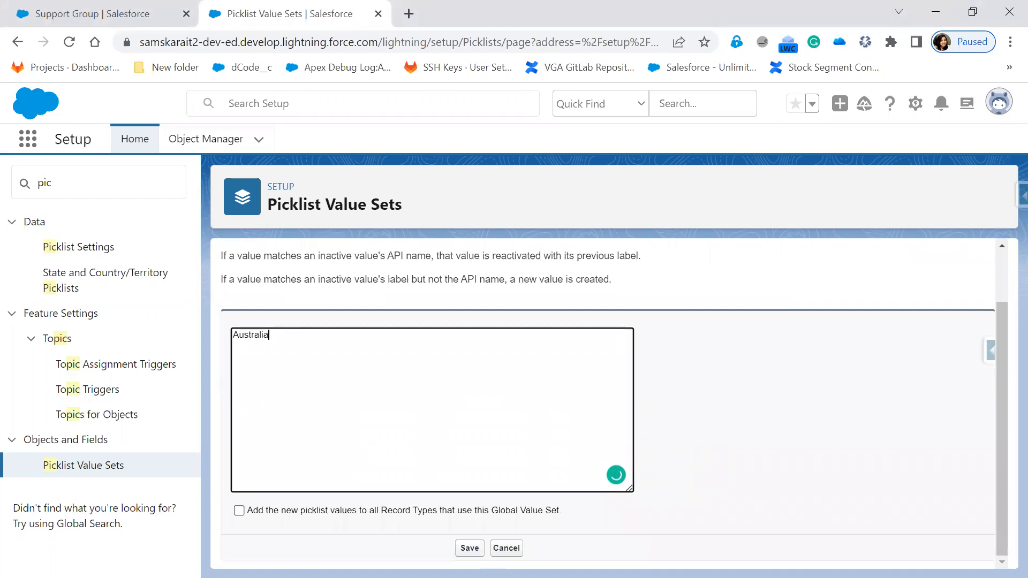
pyautogui.click(462, 552)
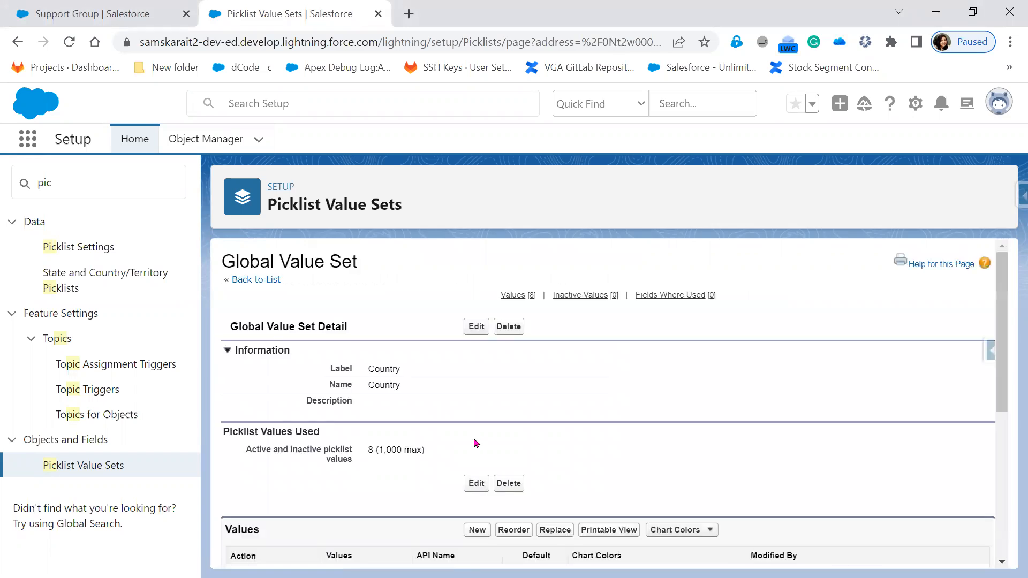
# Check Australia in the Values table, then go to the Reorder page
pyautogui.scroll(-5, 473, 443)
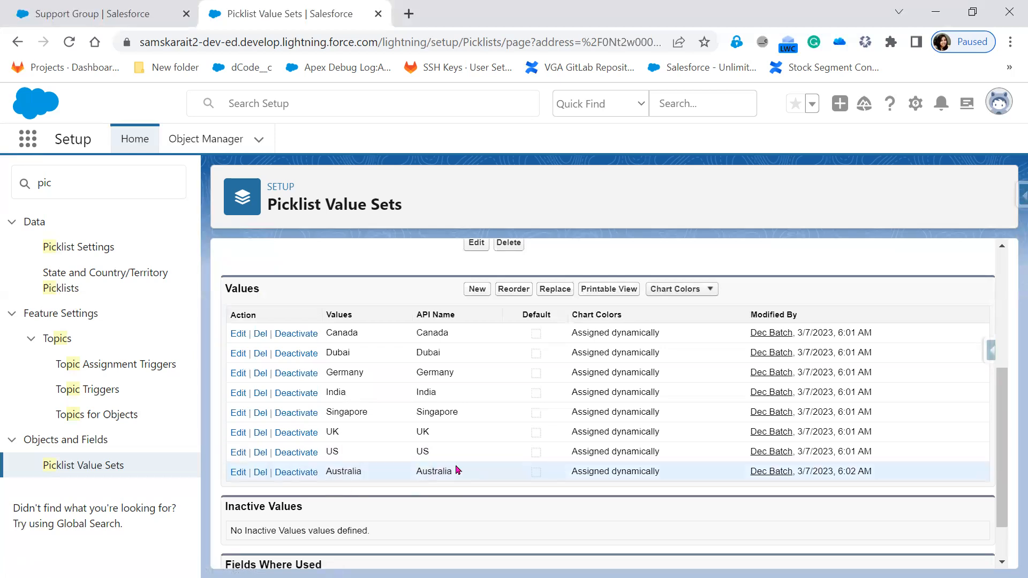
pyautogui.scroll(2, 456, 469)
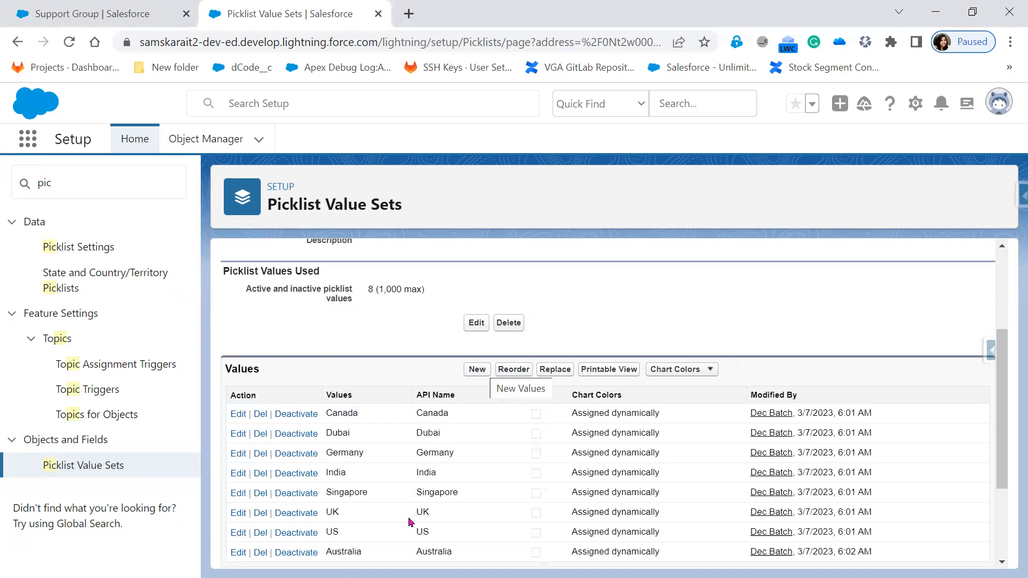
pyautogui.scroll(-3, 409, 523)
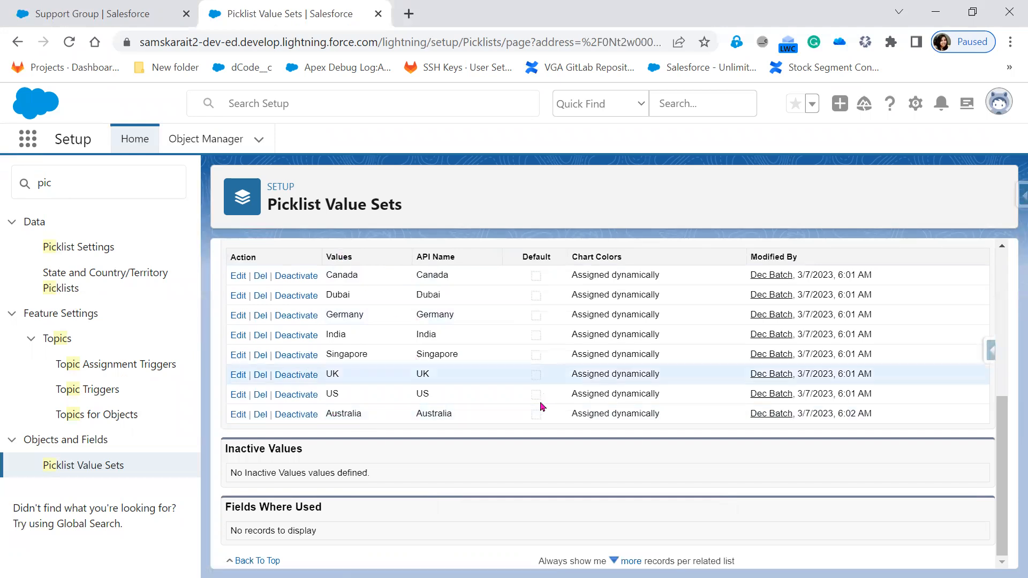
pyautogui.scroll(2, 542, 407)
pyautogui.click(513, 313)
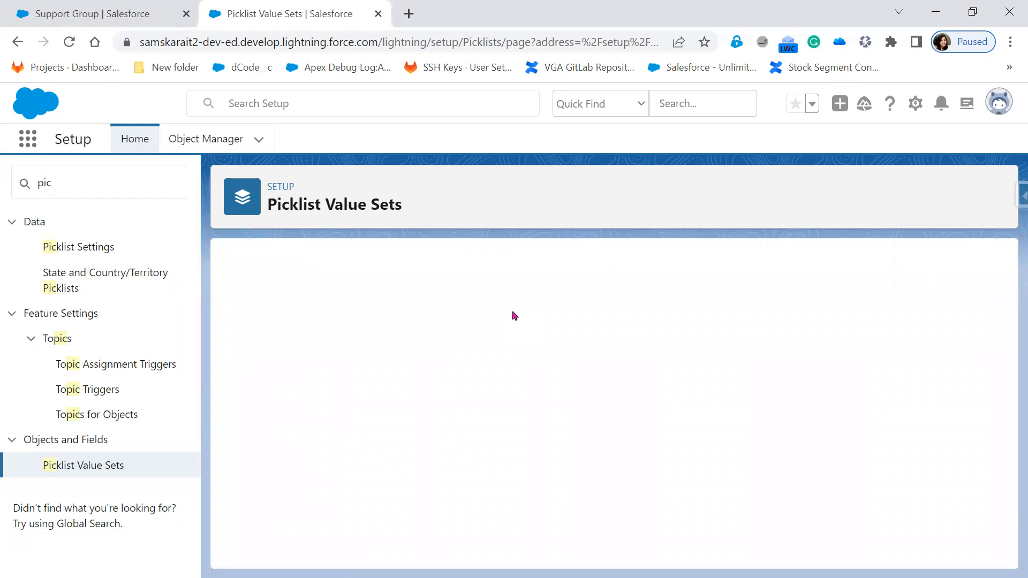
# Move Australia to the top of the Country value order and save it
pyautogui.scroll(-1, 449, 450)
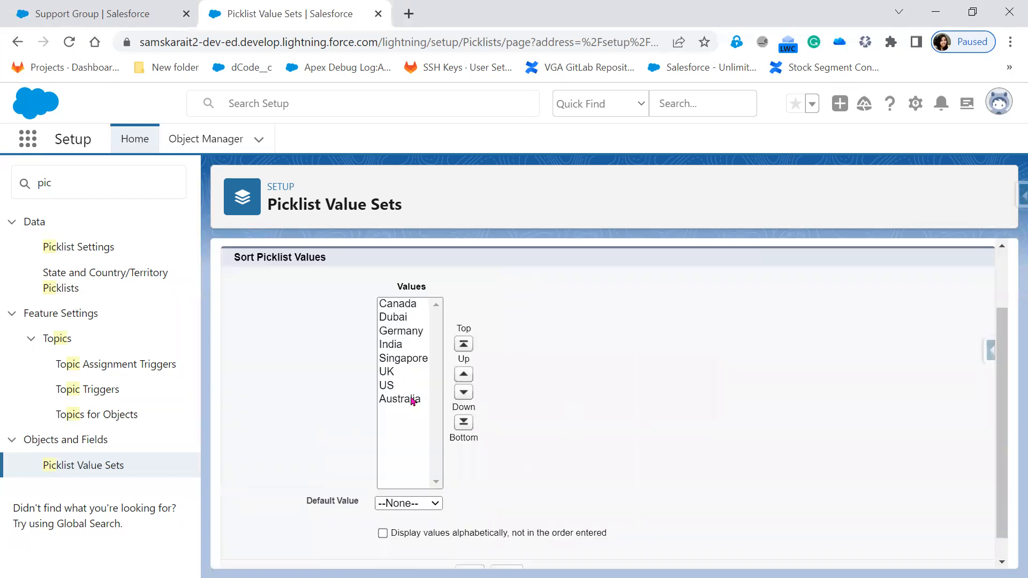
pyautogui.click(408, 399)
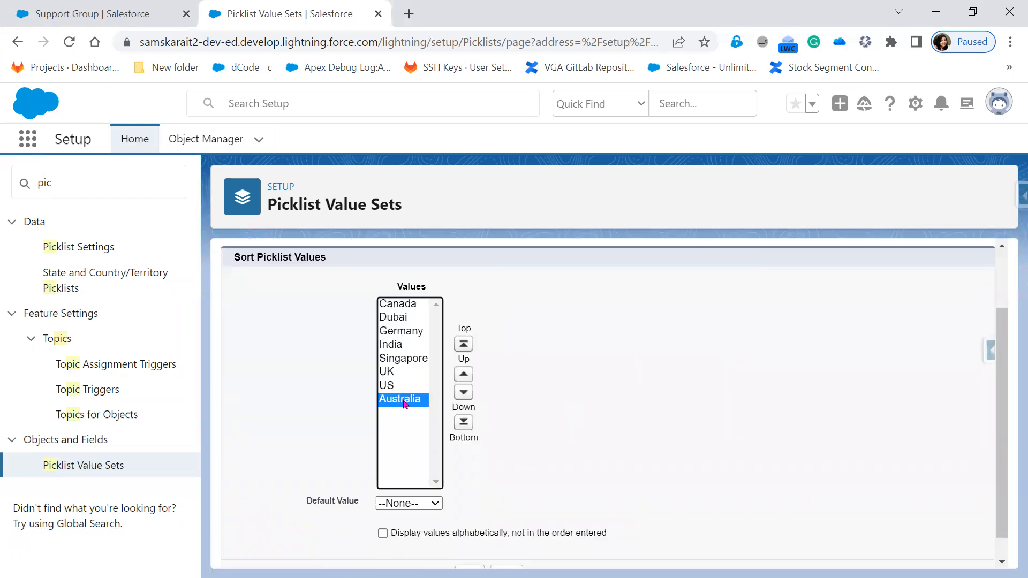
pyautogui.click(464, 375)
pyautogui.click(464, 375)
pyautogui.click(463, 375)
pyautogui.click(464, 374)
pyautogui.click(464, 375)
pyautogui.click(463, 375)
pyautogui.click(464, 375)
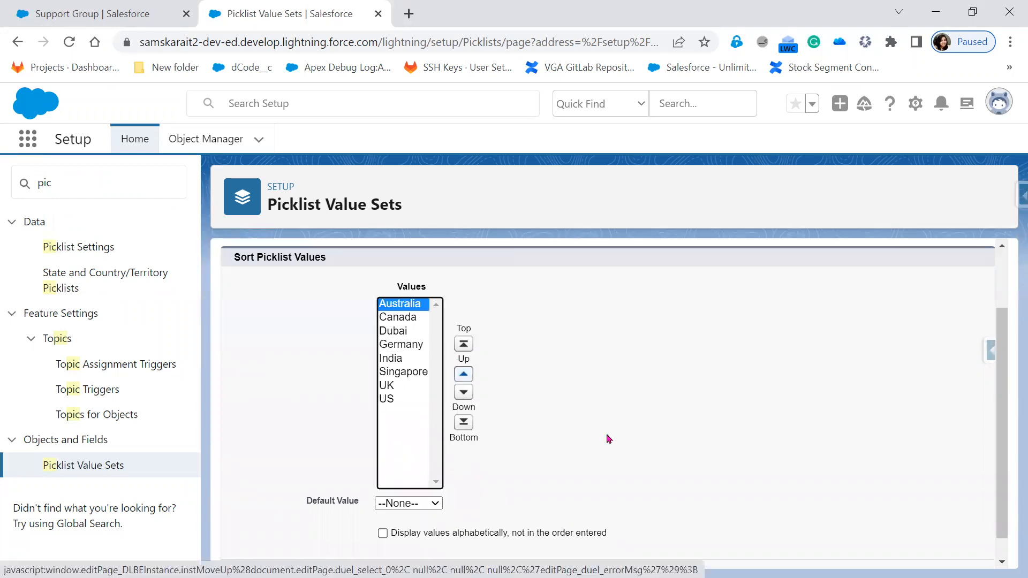
pyautogui.scroll(-1, 469, 558)
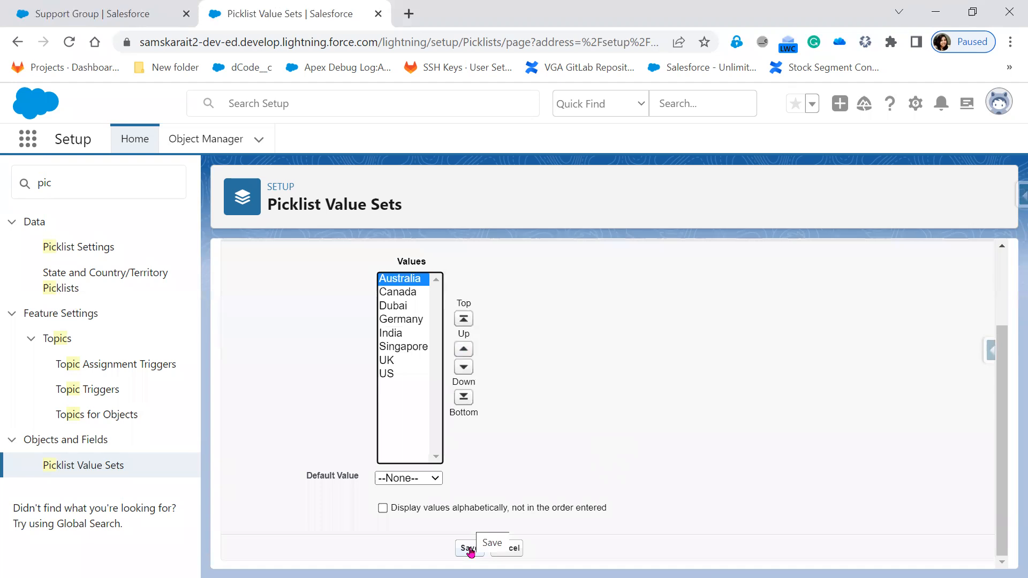
pyautogui.click(469, 550)
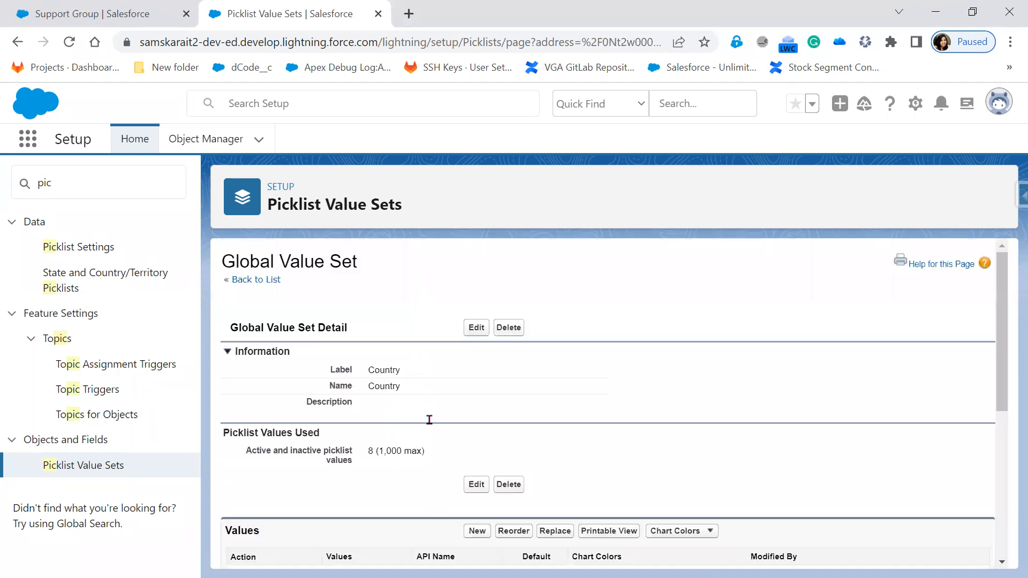
# Confirm Australia now leads the eight Country values, then go to the Replace page
pyautogui.scroll(-2, 322, 416)
pyautogui.scroll(-1, 378, 487)
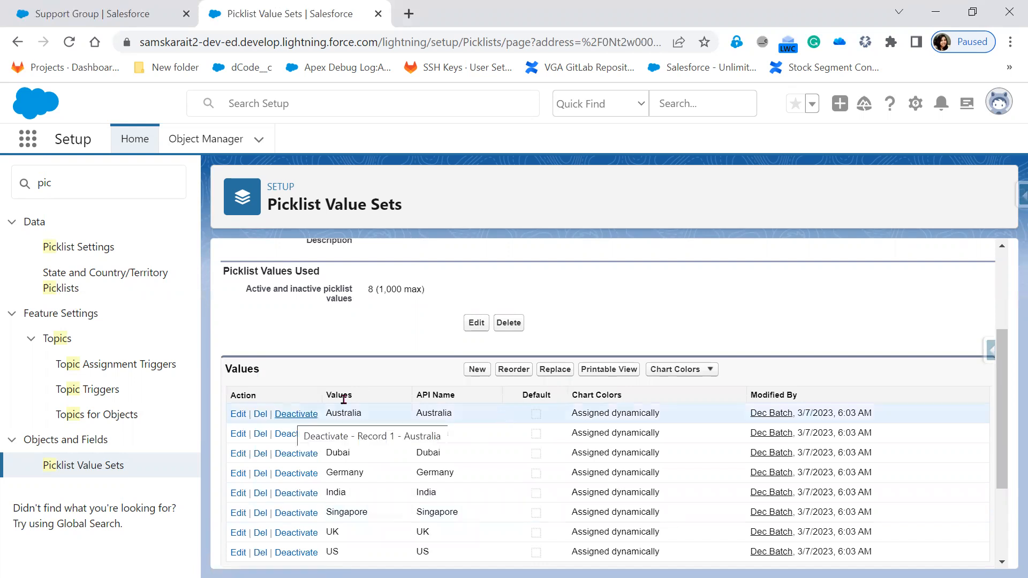
pyautogui.click(554, 370)
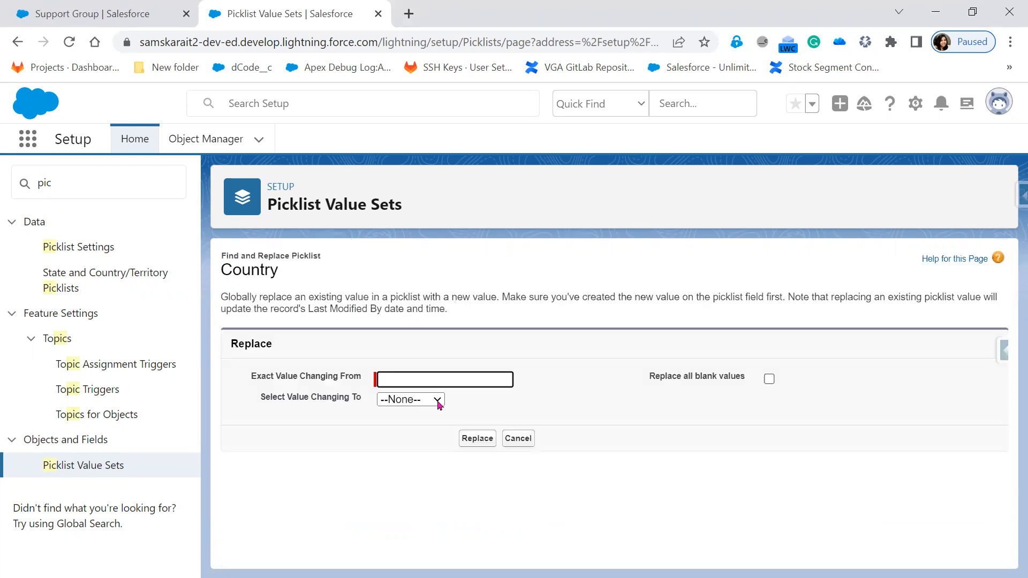
# Try replacing the Country value 'Brazil' with Canada across records
pyautogui.click(438, 403)
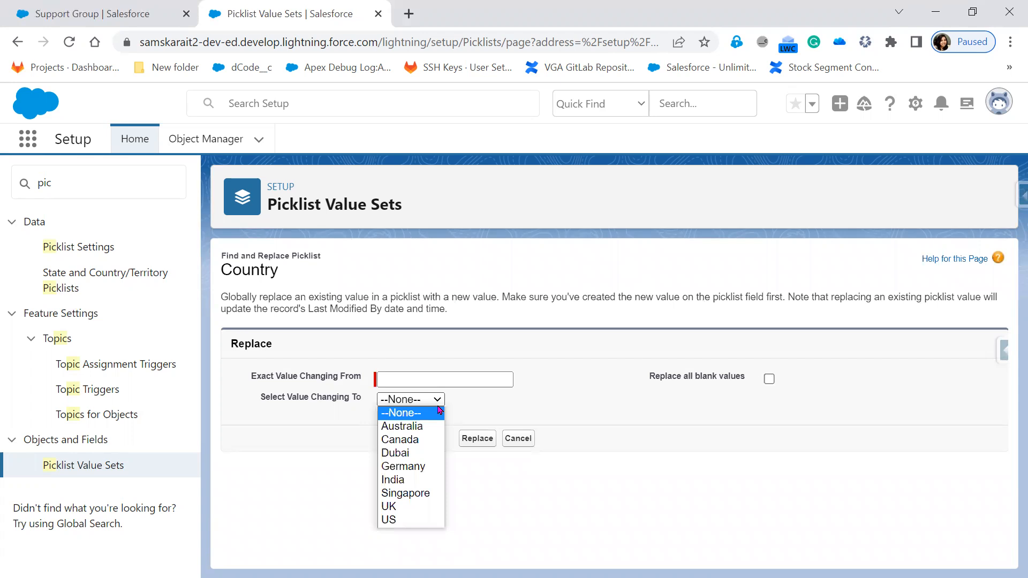
pyautogui.click(428, 443)
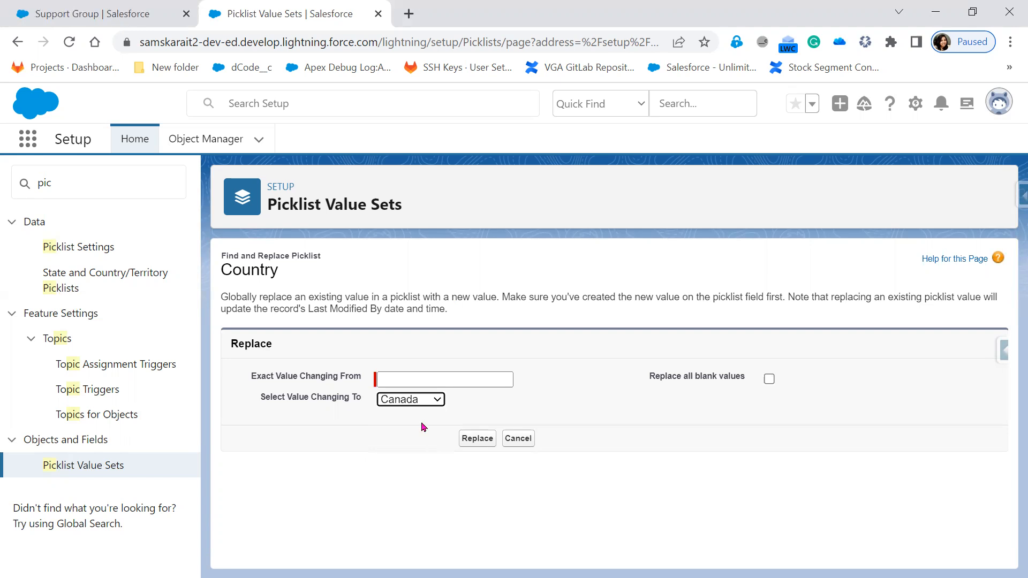
pyautogui.click(411, 381)
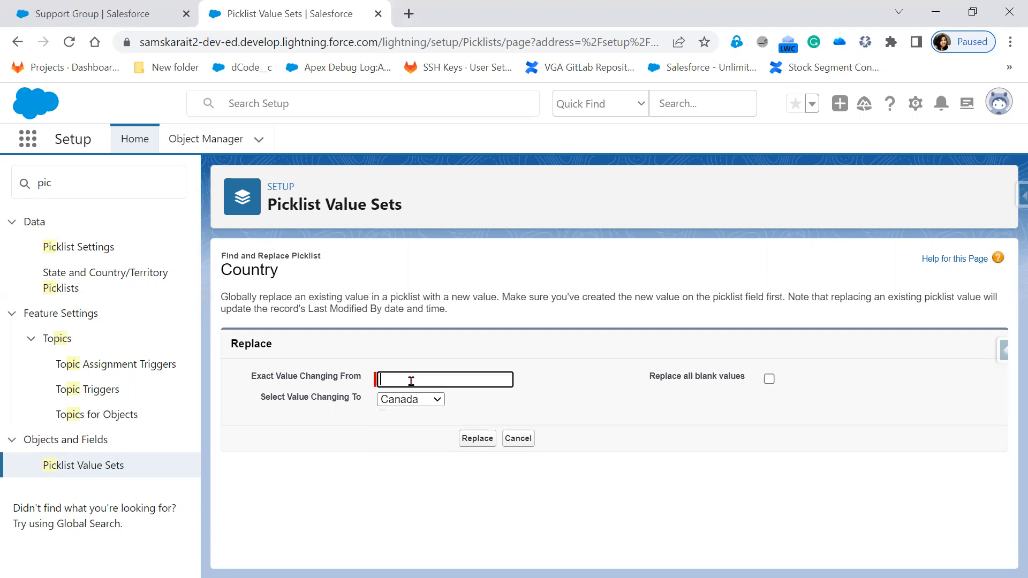
pyautogui.write('Brazil')
pyautogui.click(472, 444)
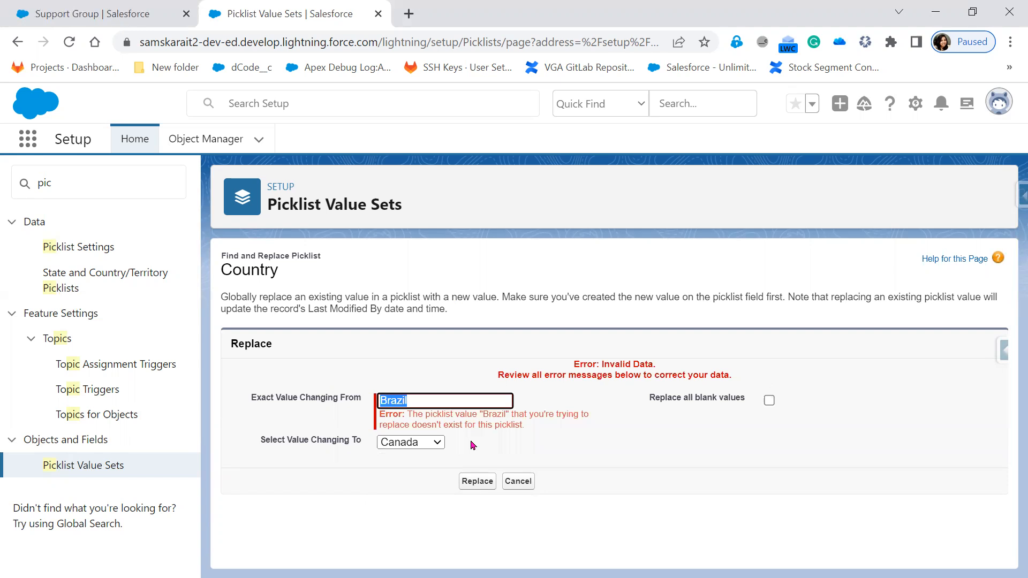
# Highlight the error that Brazil isn't a value and the Changing From label
pyautogui.moveTo(502, 416); pyautogui.dragTo(584, 424)
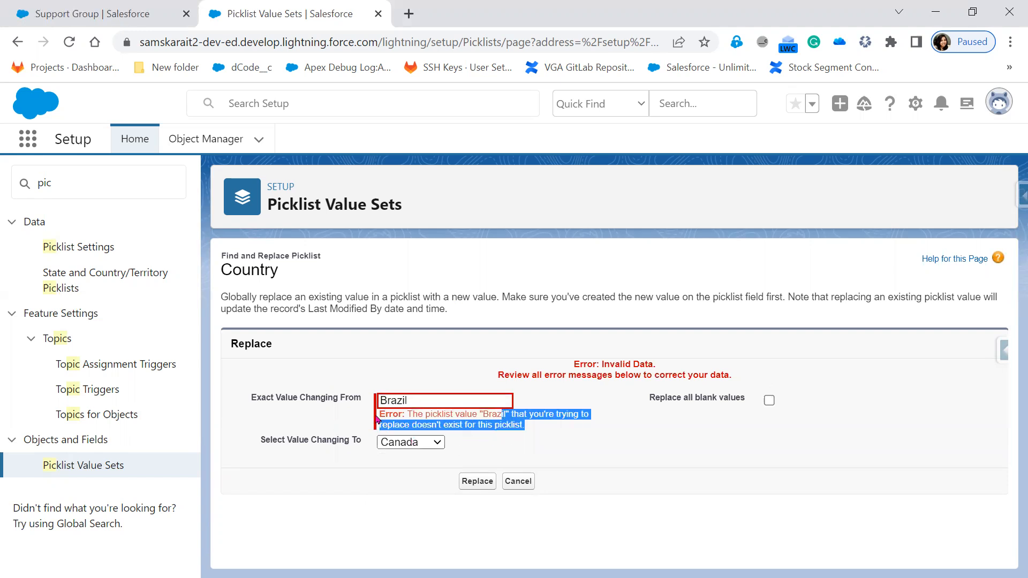
pyautogui.moveTo(420, 405); pyautogui.dragTo(561, 415)
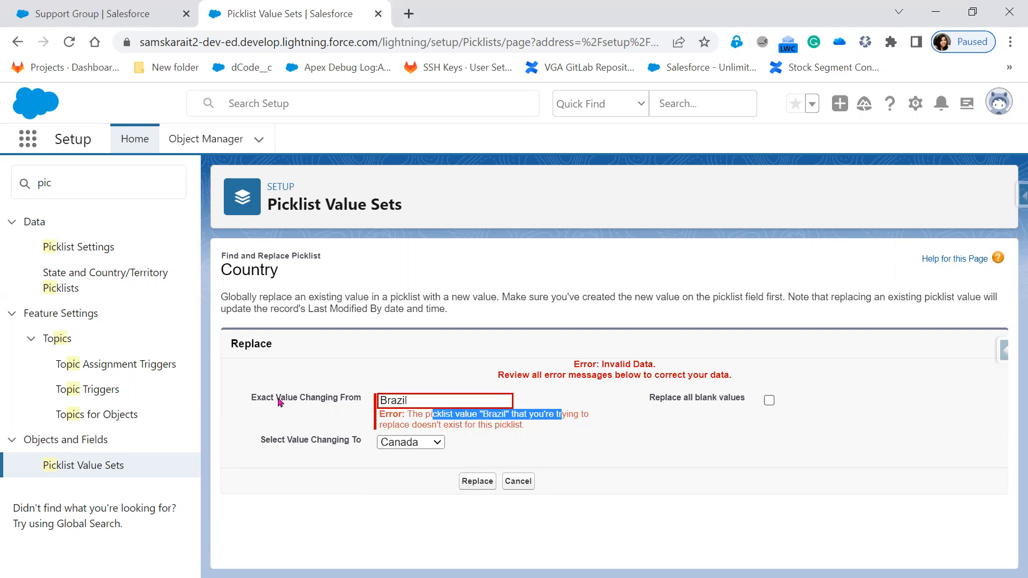
pyautogui.moveTo(279, 398); pyautogui.dragTo(338, 402)
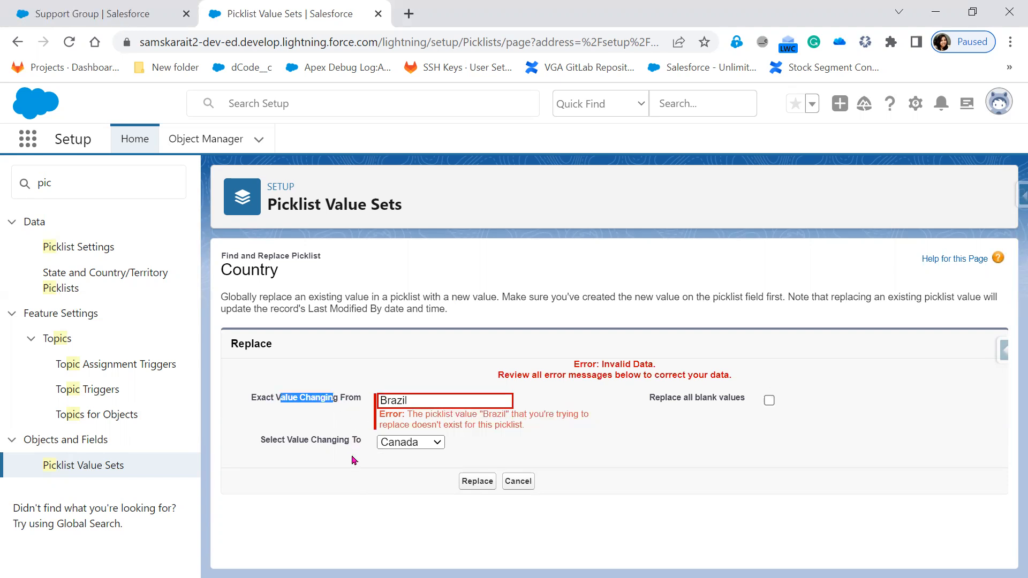
pyautogui.click(301, 401)
pyautogui.moveTo(301, 401); pyautogui.dragTo(379, 402)
# Change the value to replace to 'UK' and submit replacing it with Canada
pyautogui.click(408, 400)
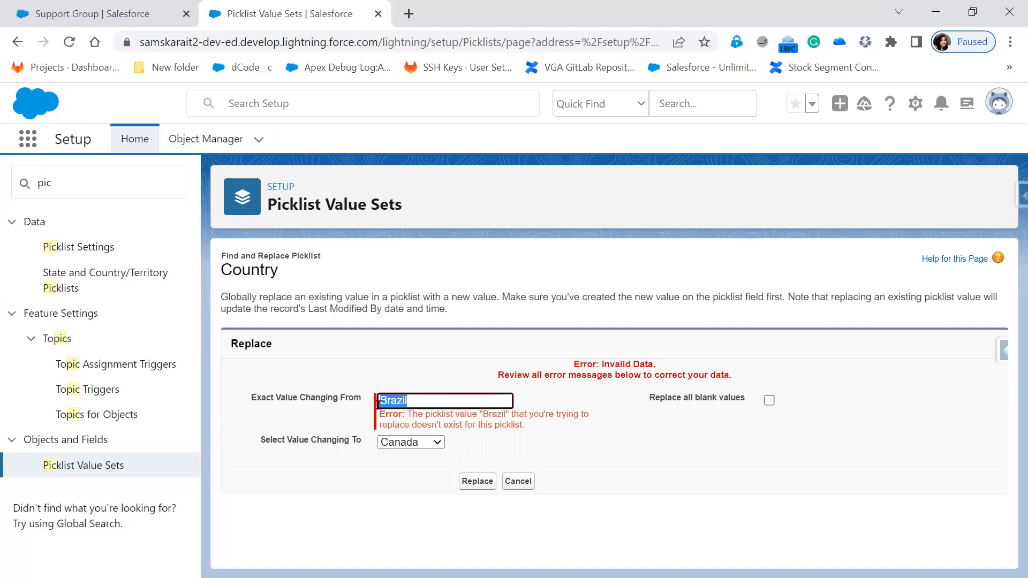
pyautogui.click(437, 445)
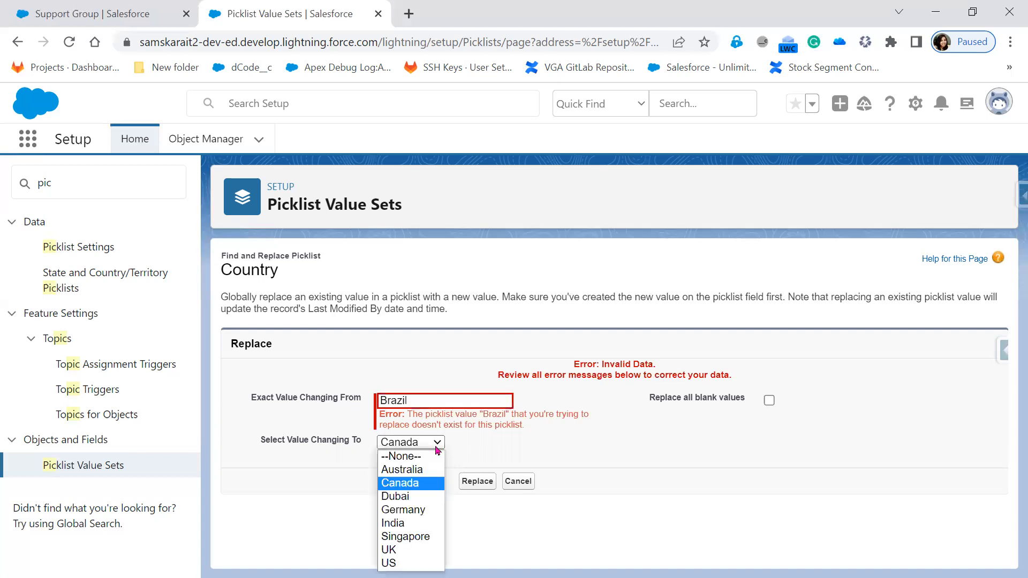
pyautogui.click(419, 404)
pyautogui.moveTo(419, 404); pyautogui.dragTo(346, 410)
pyautogui.write('UK')
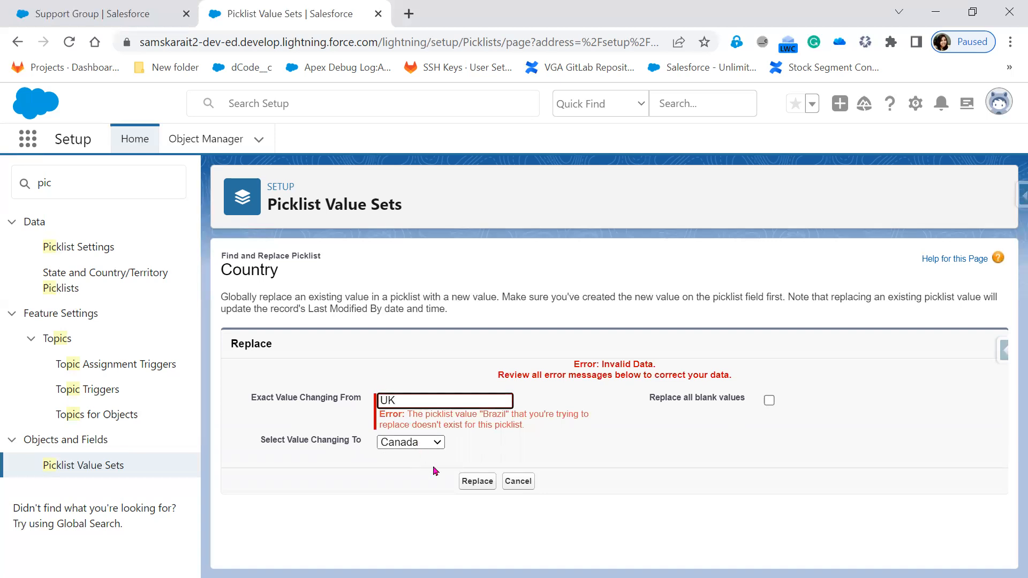
pyautogui.click(477, 481)
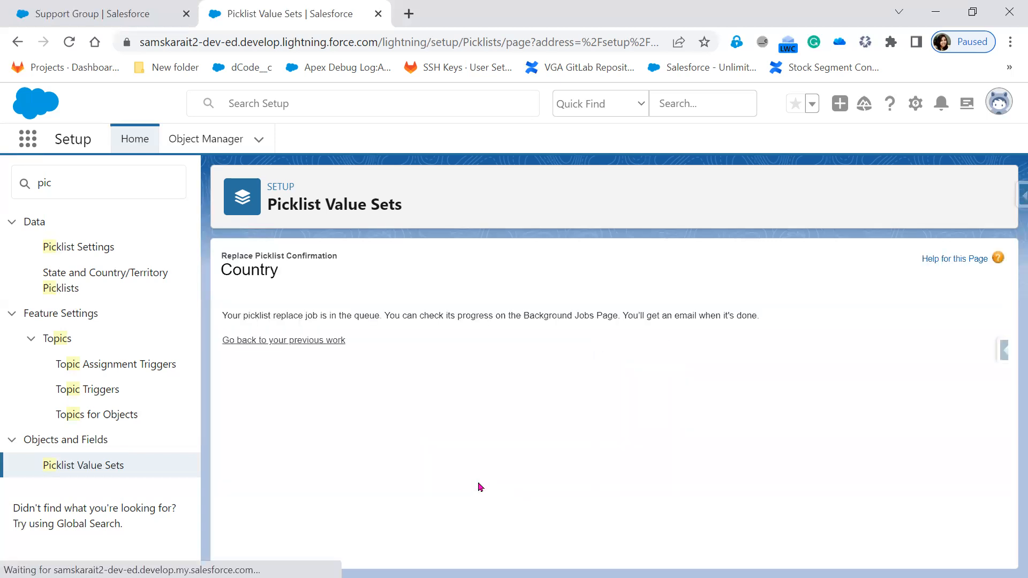
# Return through Picklist Value Sets to the Country global value set's detail page
pyautogui.moveTo(223, 315); pyautogui.dragTo(359, 327)
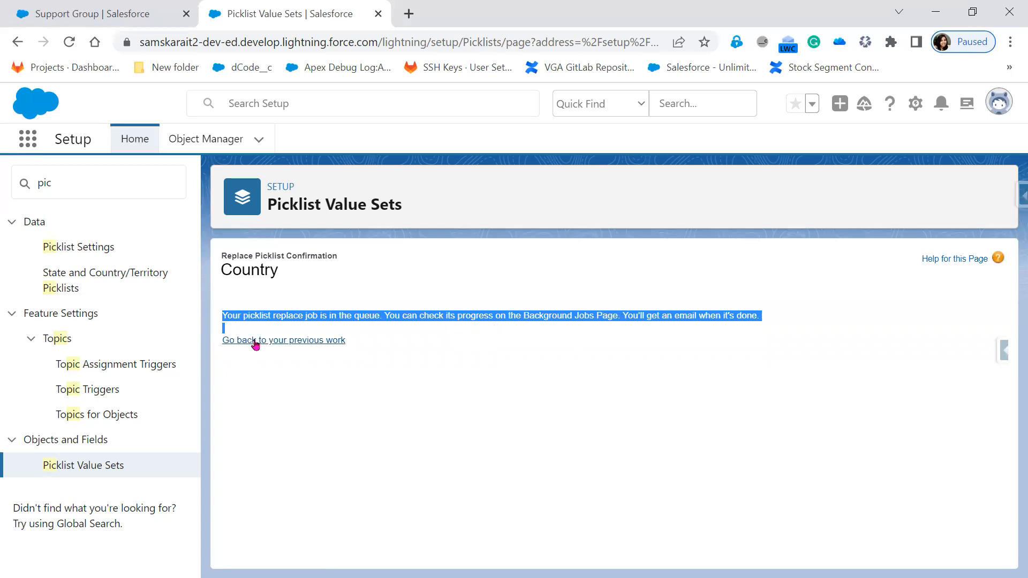
pyautogui.click(81, 466)
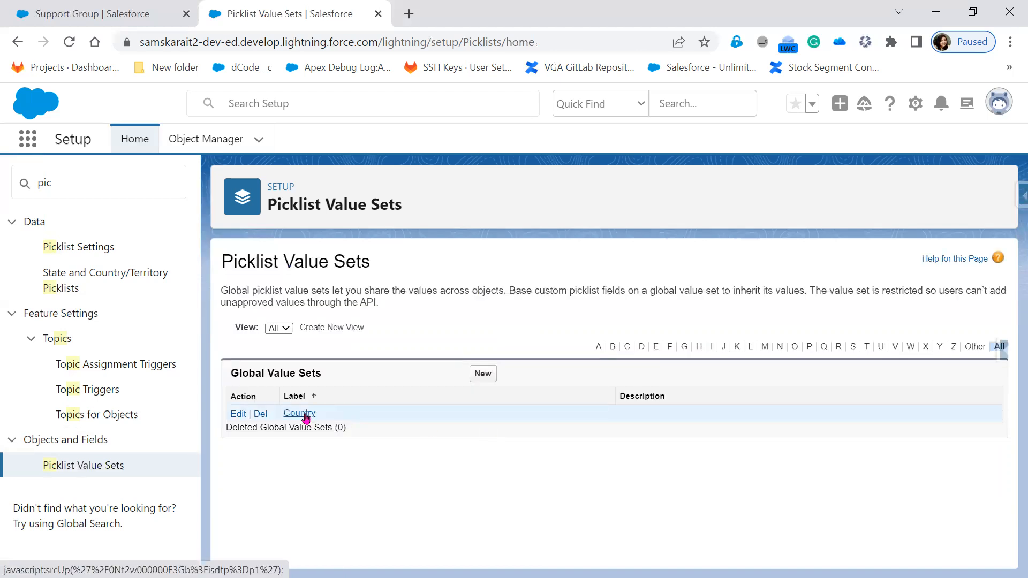
pyautogui.click(304, 415)
pyautogui.scroll(-5, 574, 495)
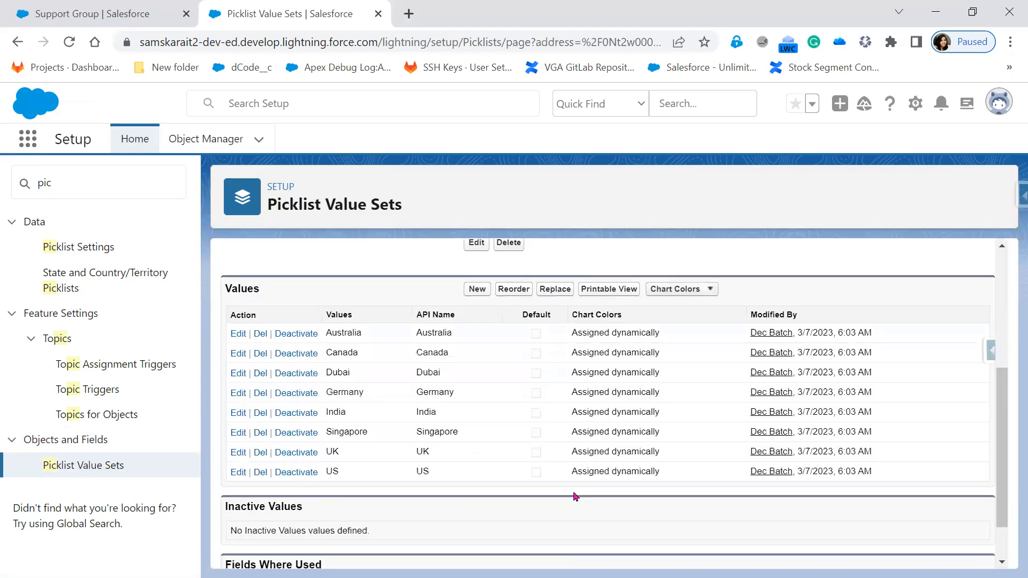
# Open and close the Country values' printable view, then show the Chart Colors options
pyautogui.scroll(-2, 575, 497)
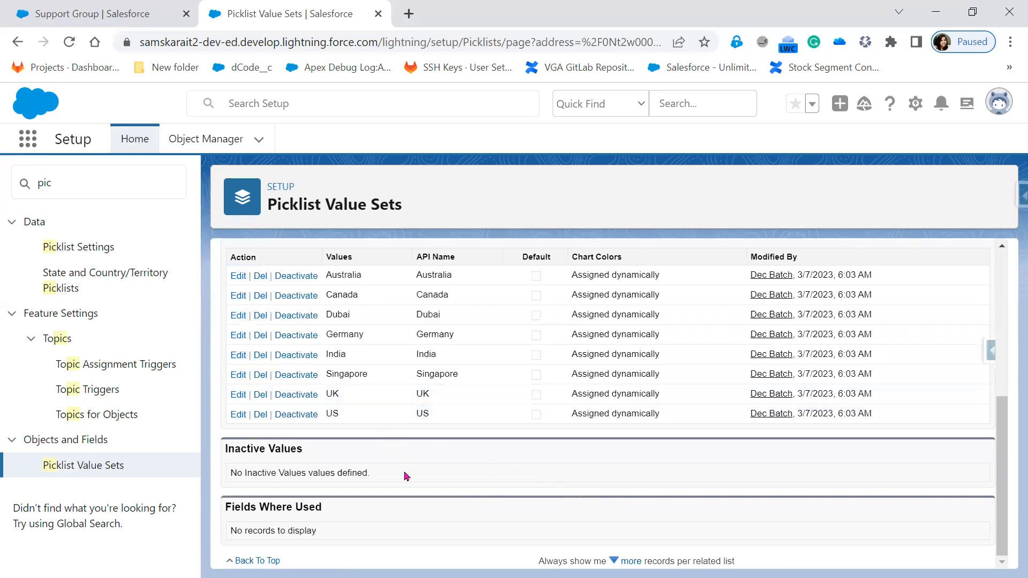
pyautogui.scroll(5, 405, 475)
pyautogui.scroll(-2, 551, 493)
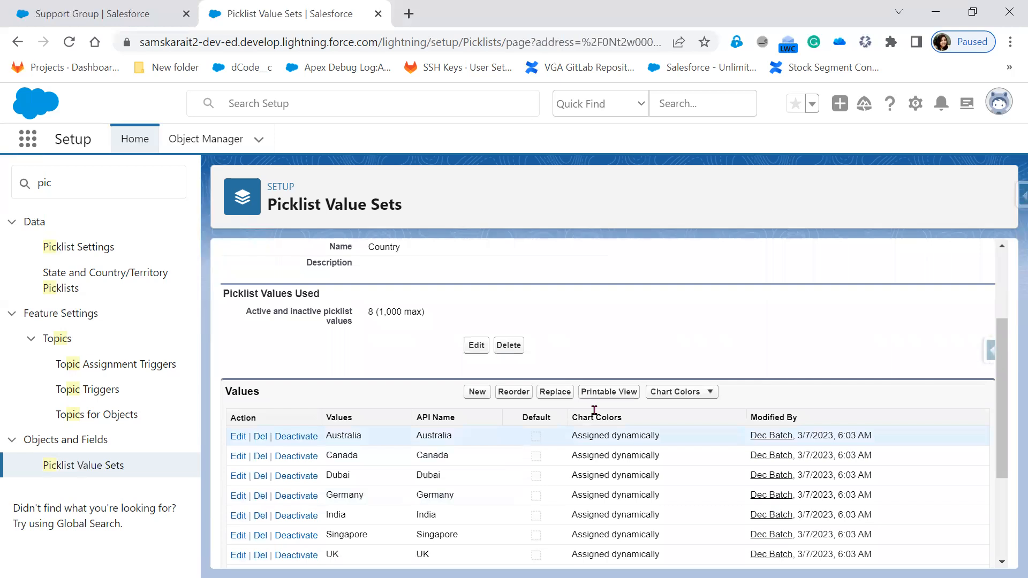
pyautogui.click(621, 394)
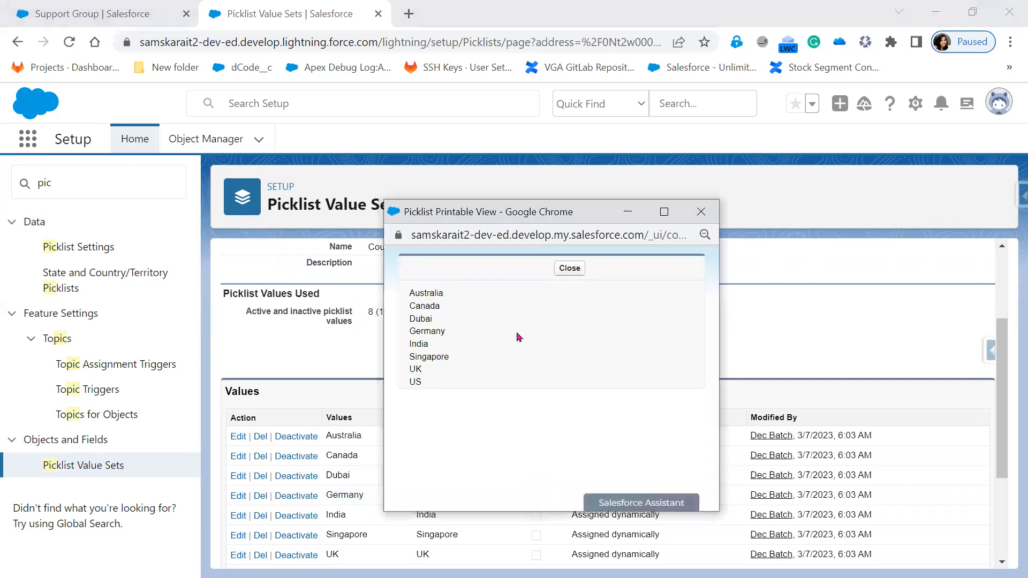
pyautogui.click(702, 212)
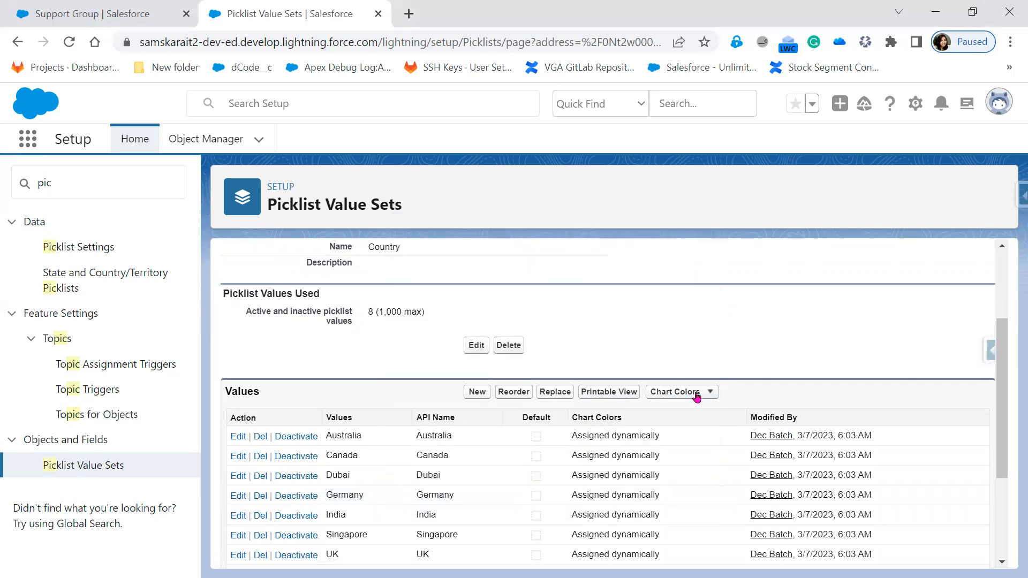
pyautogui.click(695, 395)
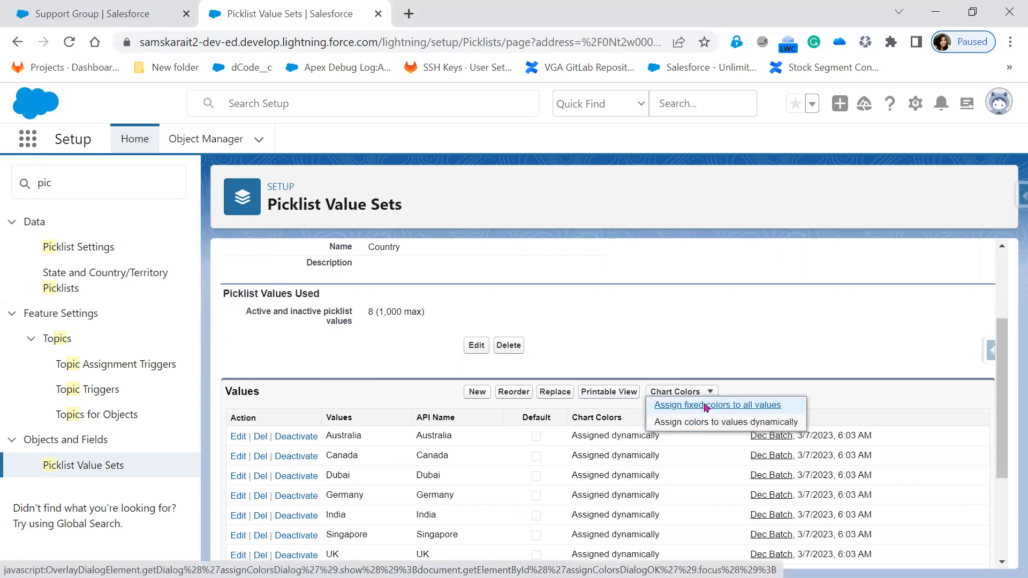
# Assign fixed chart colours to the Country values and return to the value sets list
pyautogui.click(705, 407)
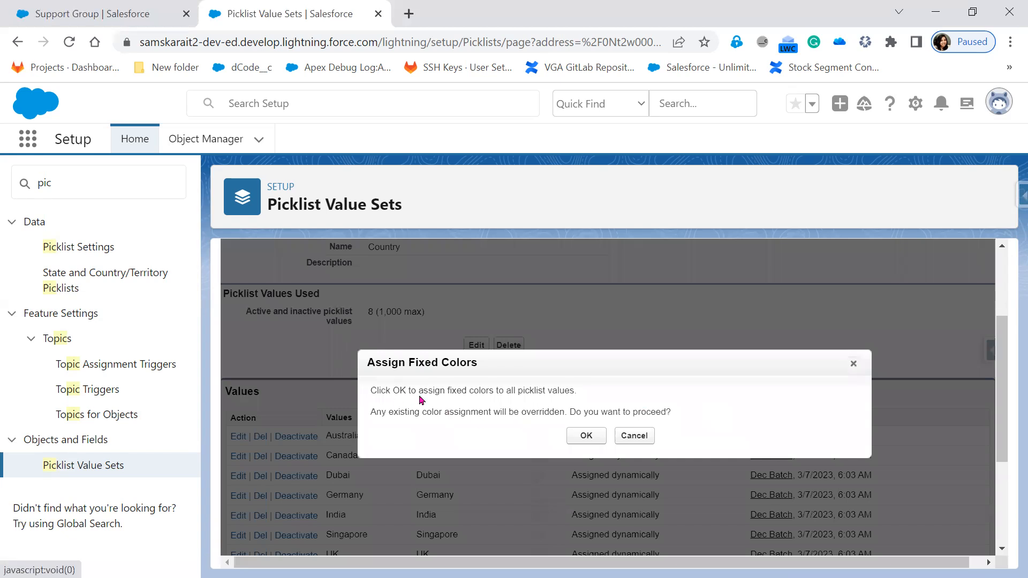
pyautogui.moveTo(432, 391); pyautogui.dragTo(574, 394)
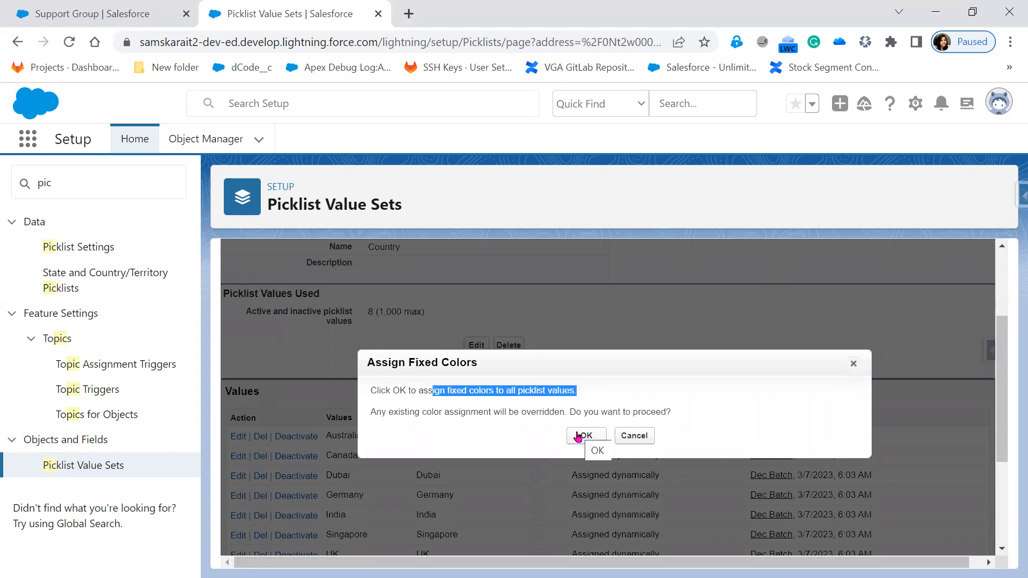
pyautogui.click(578, 437)
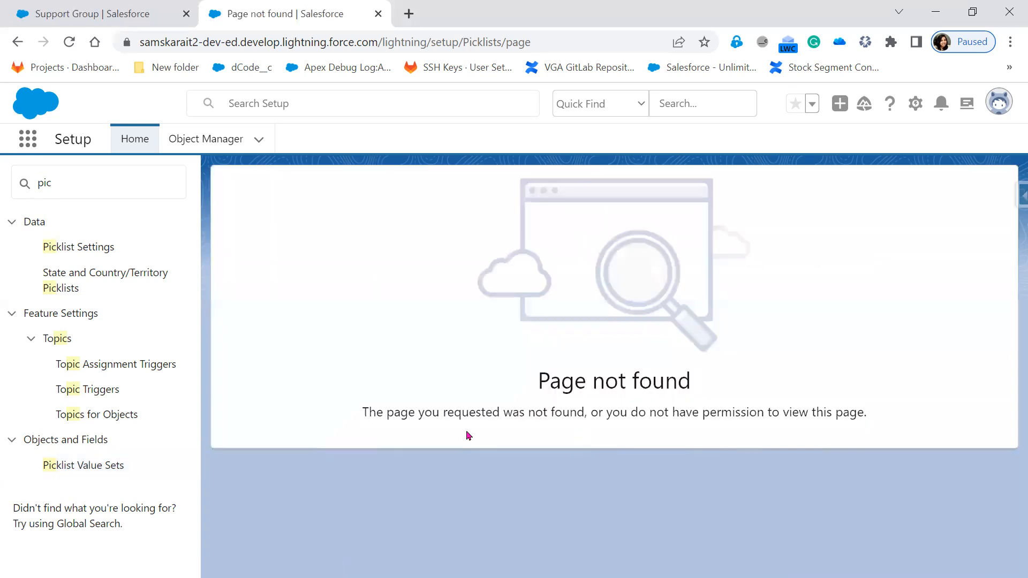
pyautogui.click(76, 467)
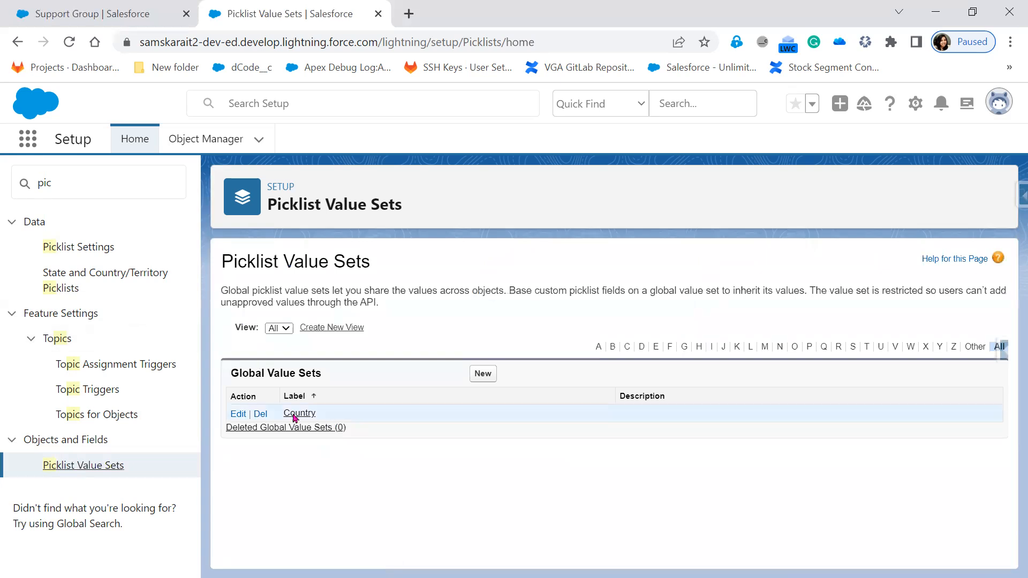
# Reopen Country, switch its values back to dynamic chart colours, and return to the list
pyautogui.click(295, 415)
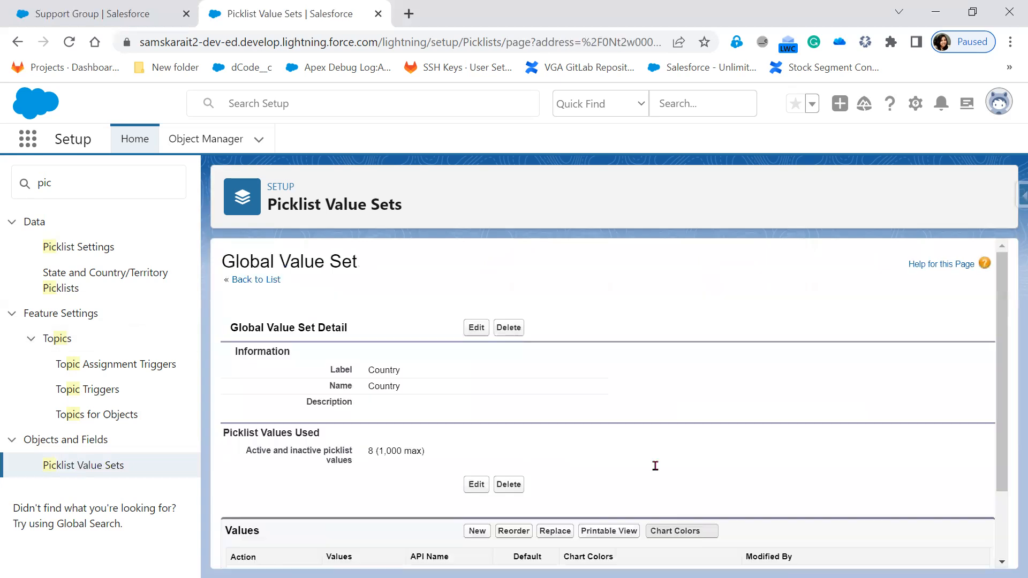
pyautogui.scroll(-3, 655, 466)
pyautogui.scroll(1, 690, 383)
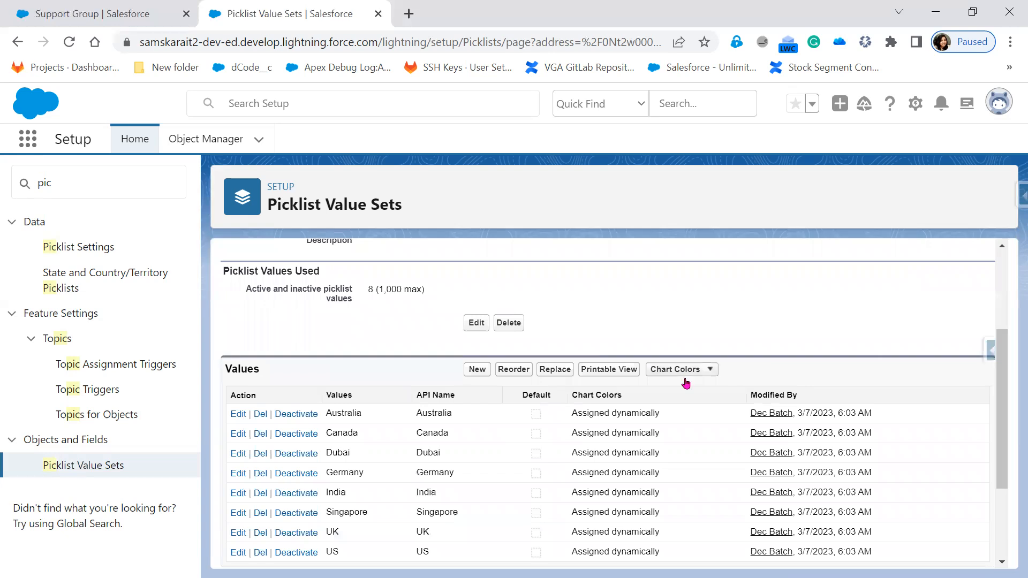
pyautogui.click(685, 377)
pyautogui.click(686, 401)
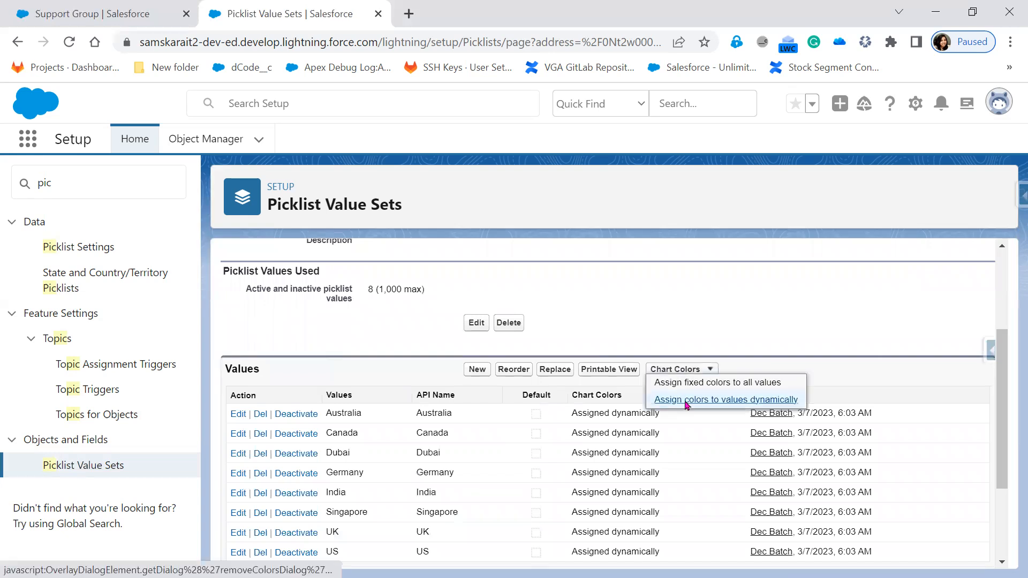
pyautogui.click(576, 444)
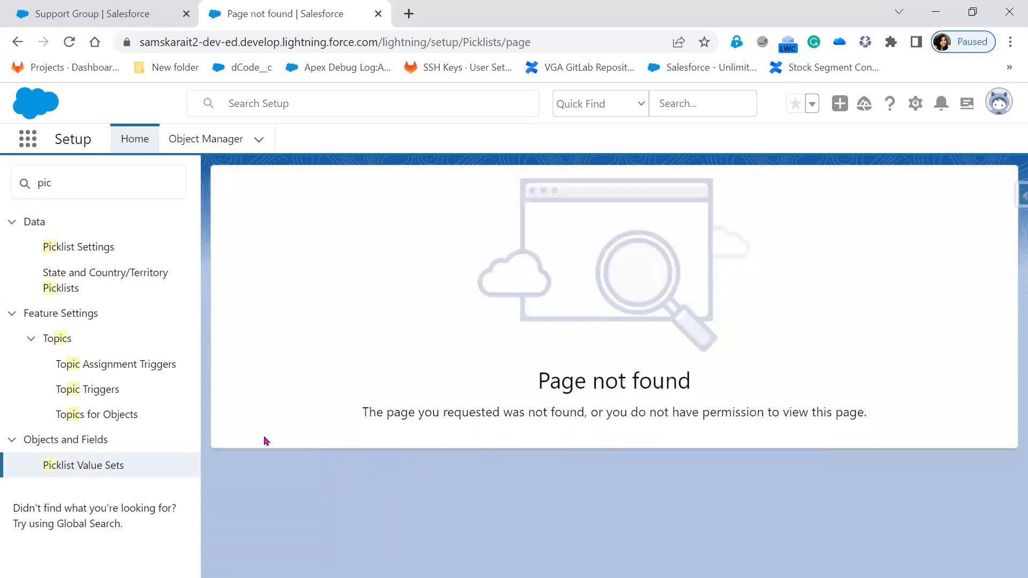
pyautogui.click(70, 467)
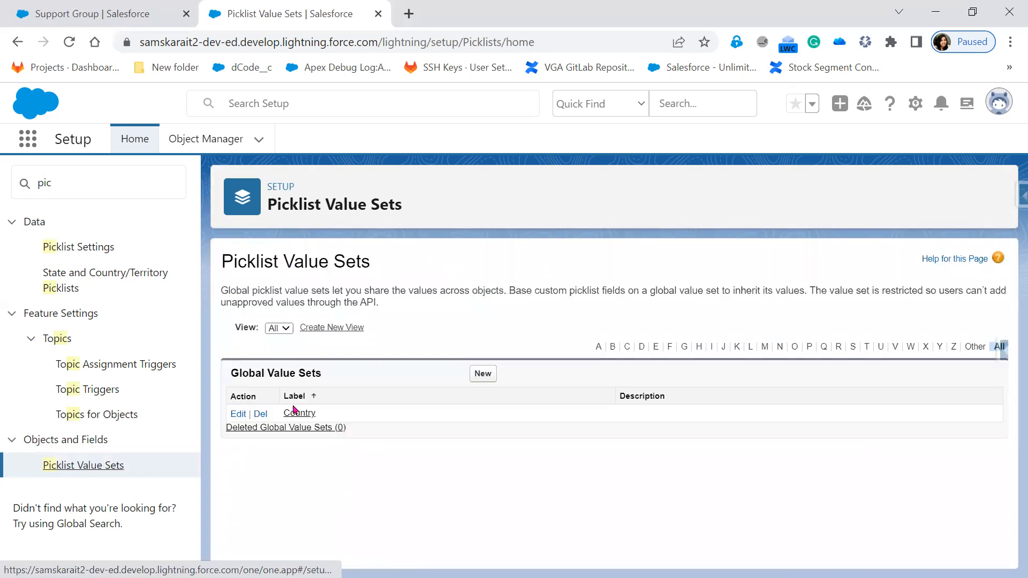
# Highlight the note that value sets share values across objects, then open Object Manager in a new tab
pyautogui.moveTo(277, 288); pyautogui.dragTo(283, 288)
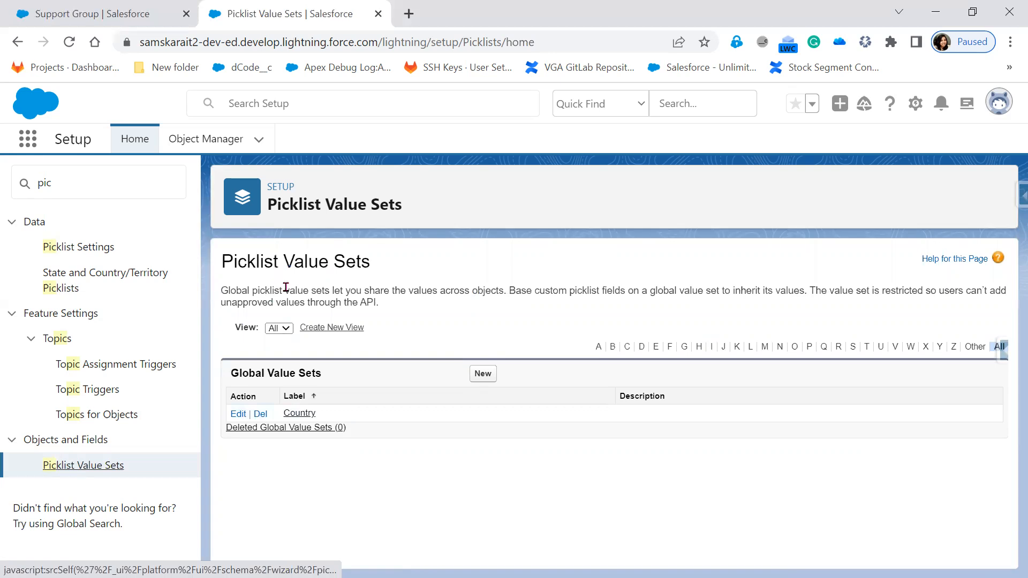
pyautogui.moveTo(348, 292); pyautogui.dragTo(505, 293)
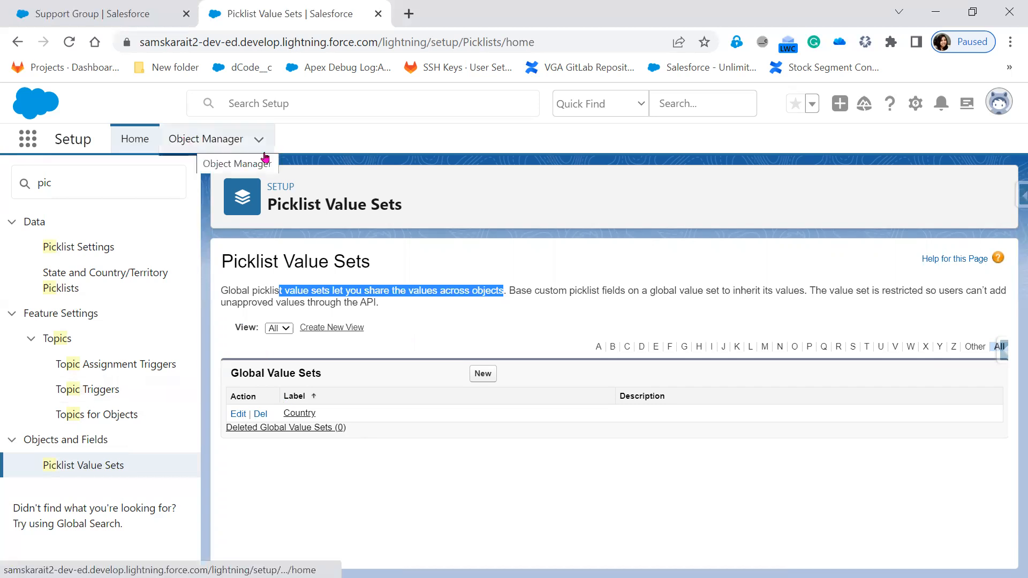
pyautogui.rightClick(196, 141)
pyautogui.click(227, 156)
pyautogui.click(508, 18)
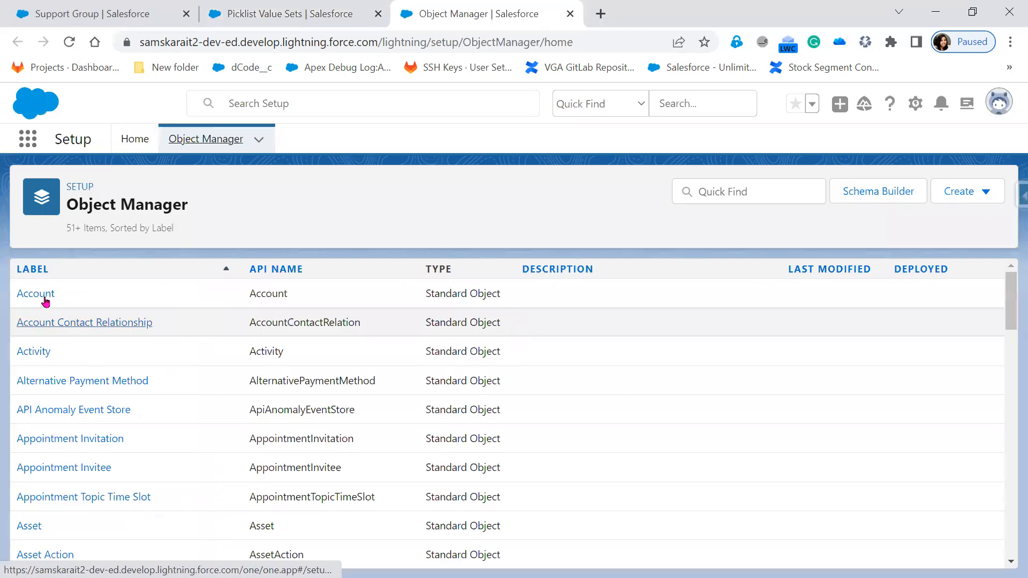
# Begin a new Picklist custom field on the Account object and continue to step 2
pyautogui.click(43, 296)
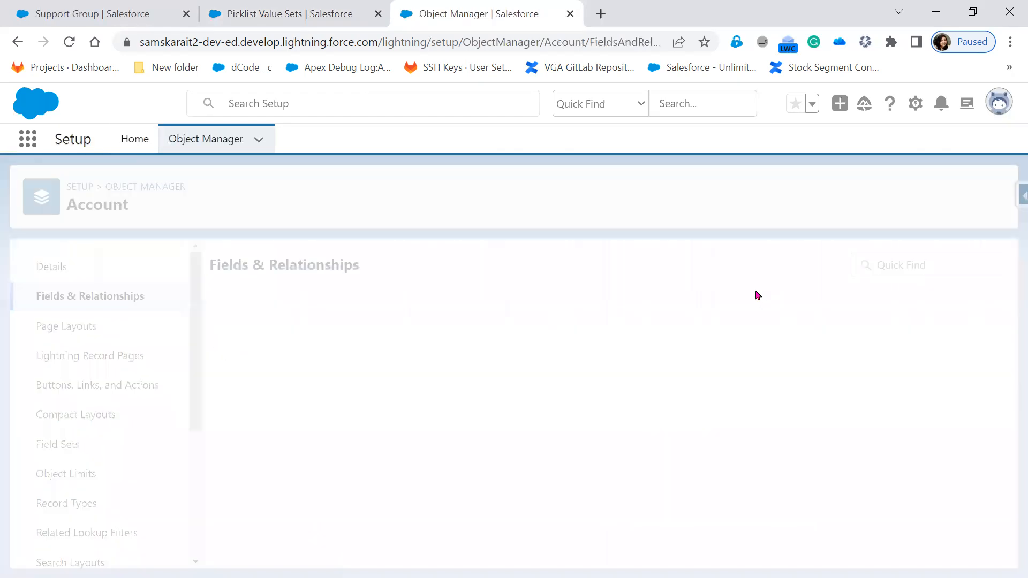
pyautogui.click(650, 273)
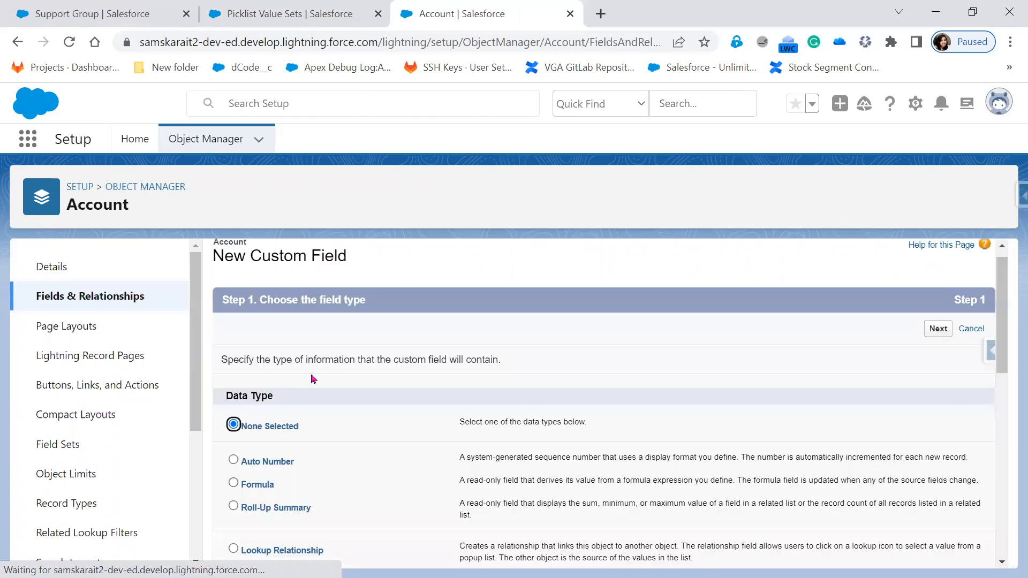
pyautogui.scroll(-7, 310, 375)
pyautogui.click(233, 325)
pyautogui.click(938, 551)
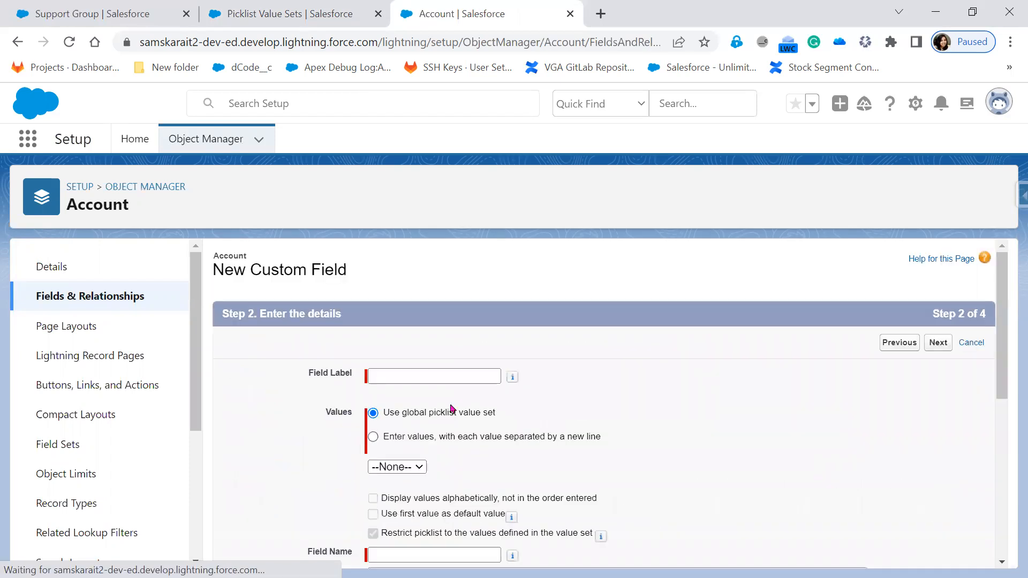
# Choose the global picklist value set option and base the field on the Country value set
pyautogui.click(693, 443)
pyautogui.scroll(-1, 693, 443)
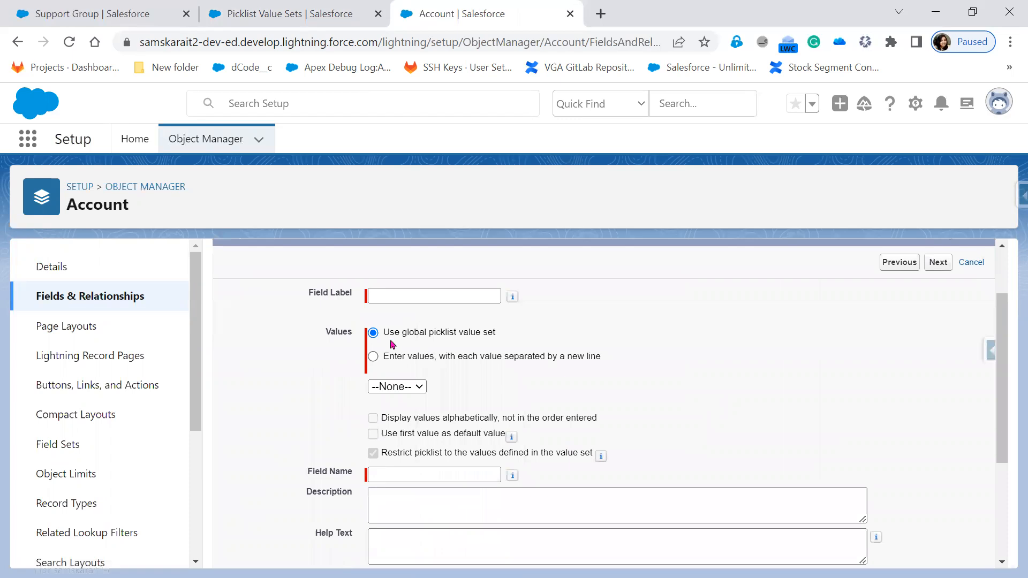
pyautogui.moveTo(382, 333); pyautogui.dragTo(518, 343)
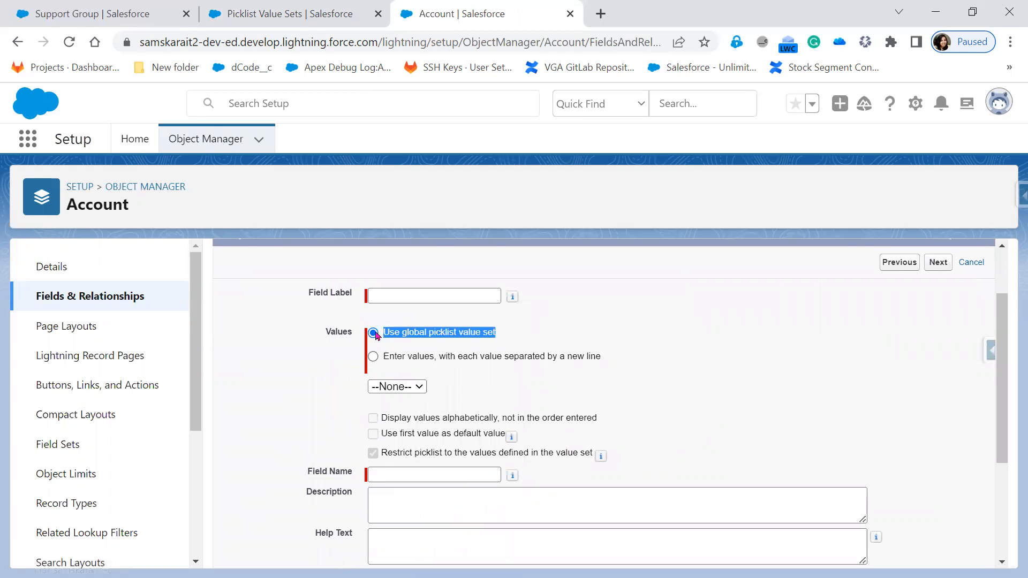
pyautogui.click(407, 386)
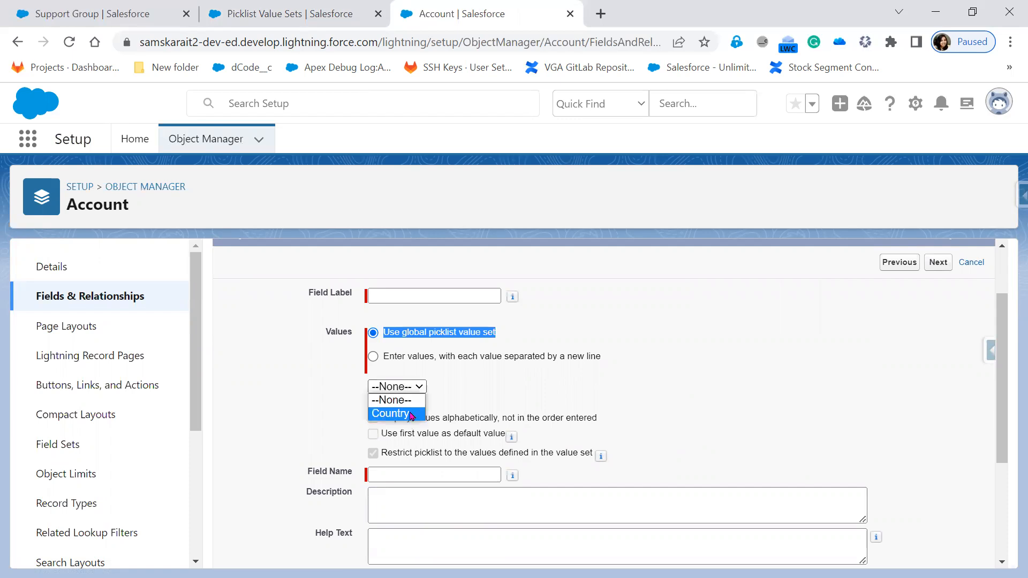
pyautogui.click(411, 414)
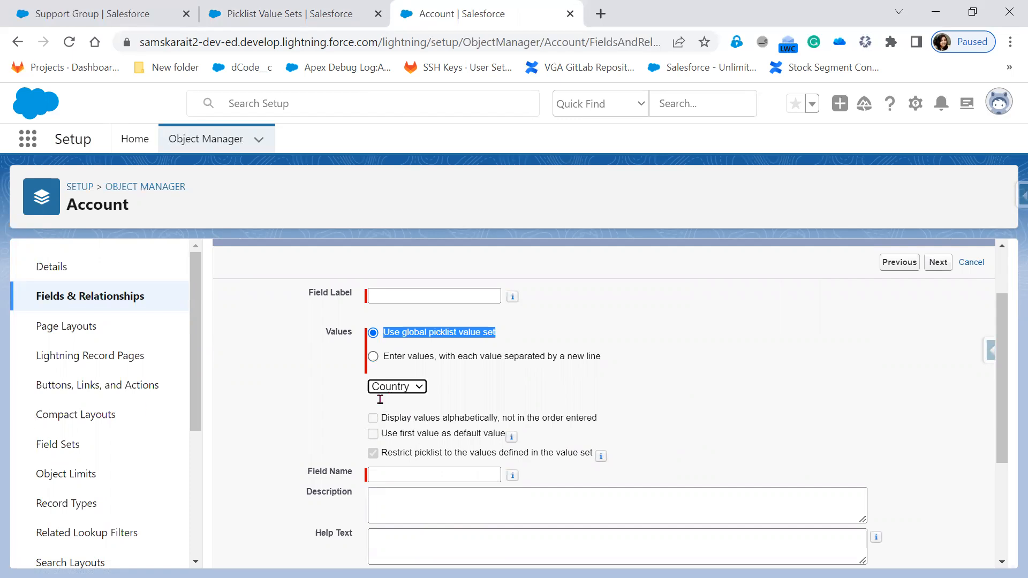
# Compare manual value entry, return to the global value set list, then switch to the Picklist slide
pyautogui.click(373, 357)
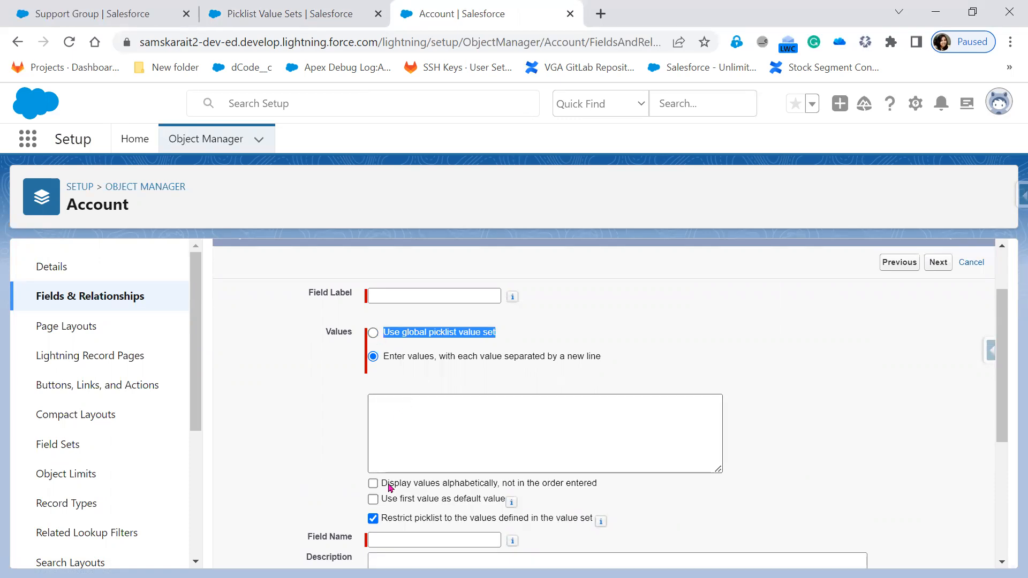
pyautogui.click(385, 462)
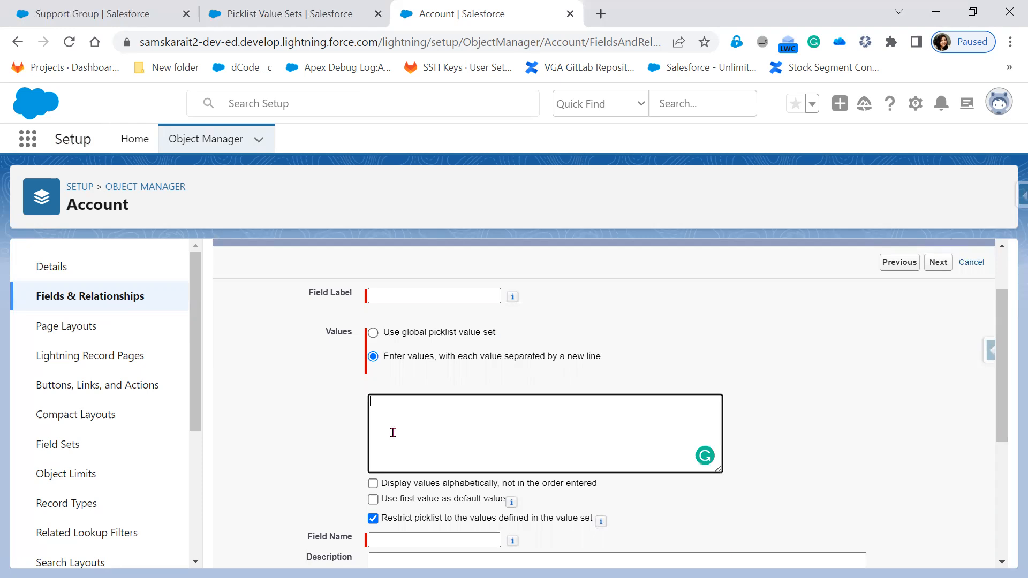
pyautogui.click(374, 333)
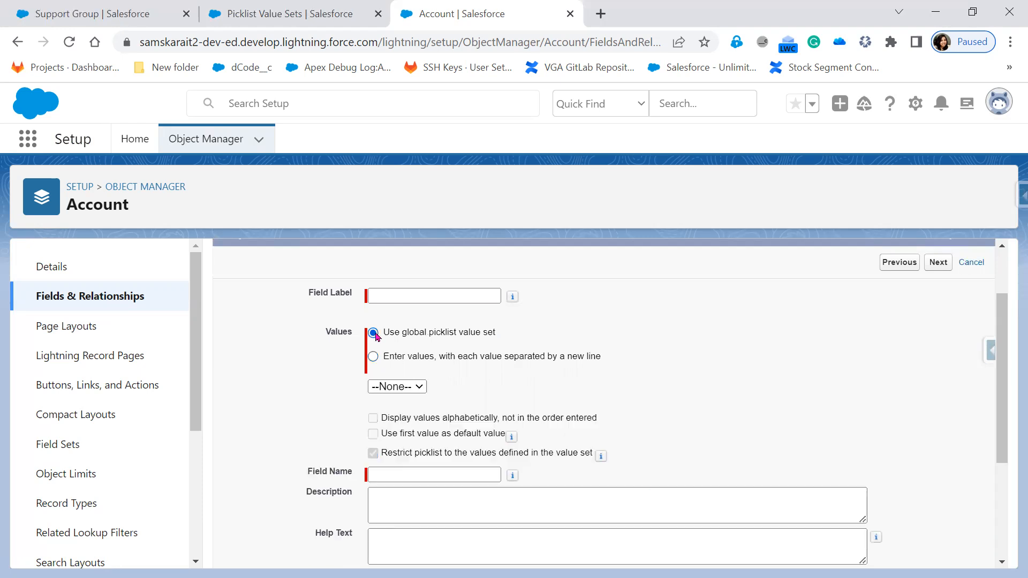
pyautogui.click(397, 388)
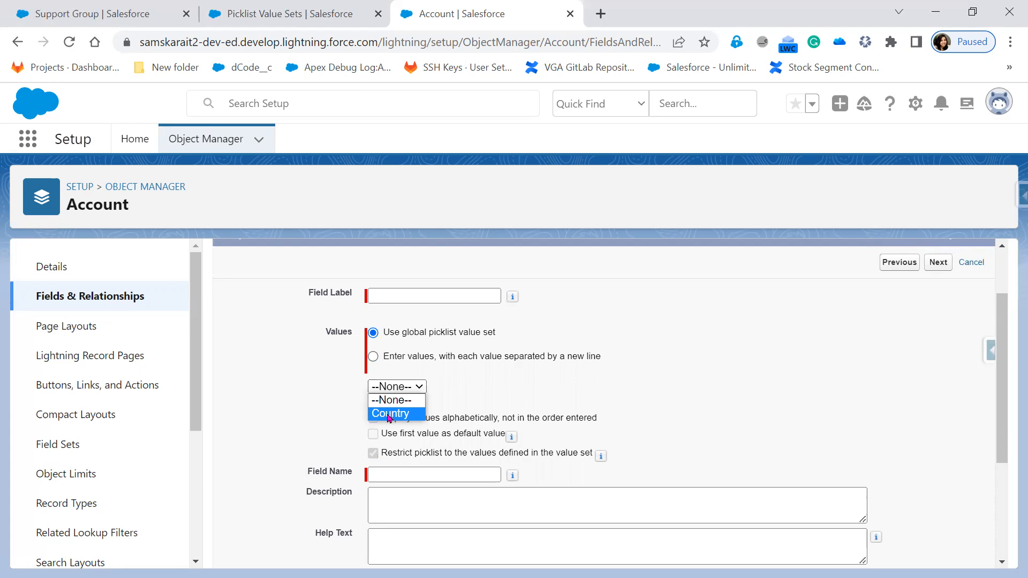
pyautogui.hotkey('alt', 'Tab')
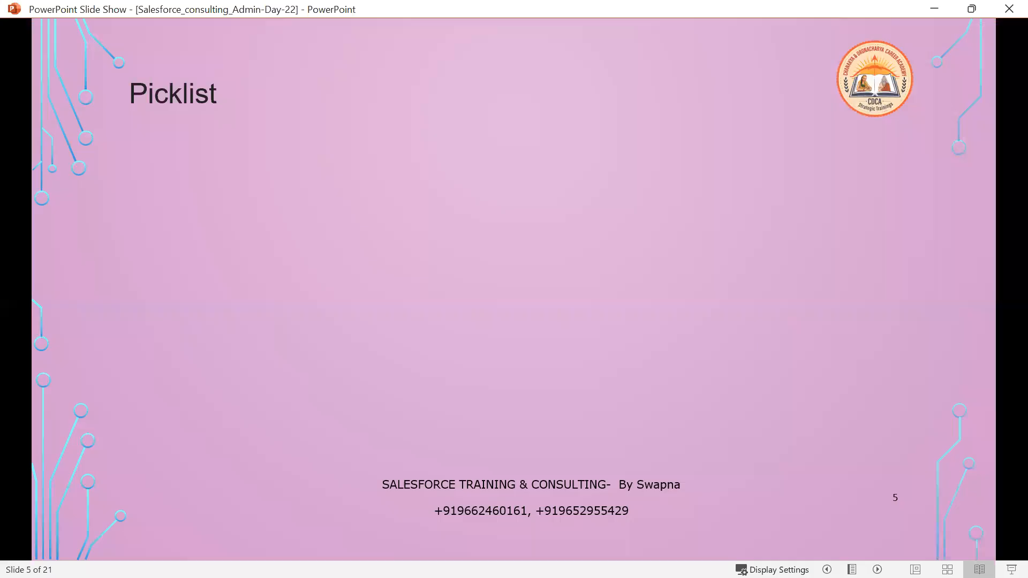
# Reveal the bullet about selecting one element from a collection, then bring up the Paint sketch
pyautogui.click(373, 399)
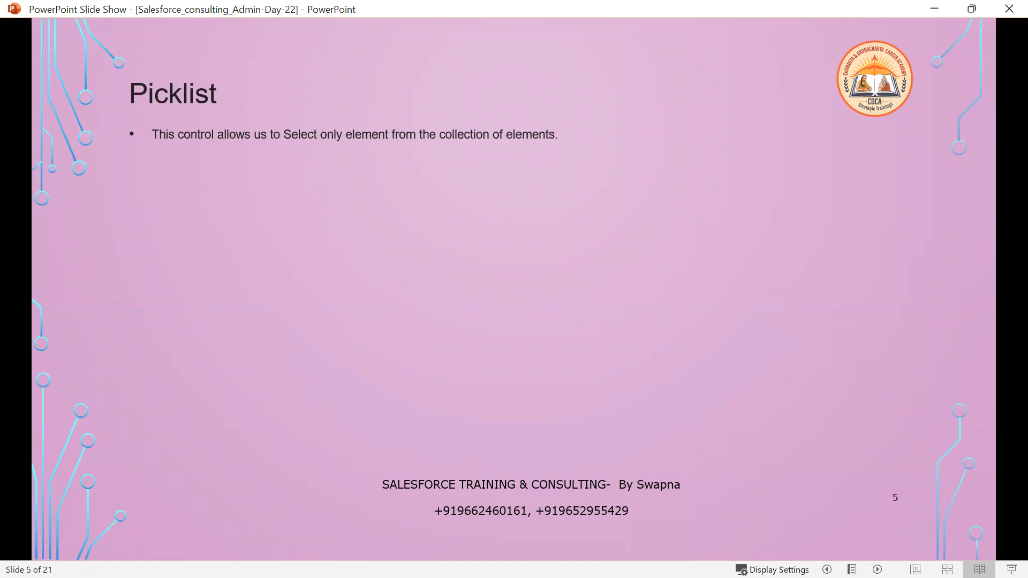
pyautogui.hotkey('alt', 'Tab')
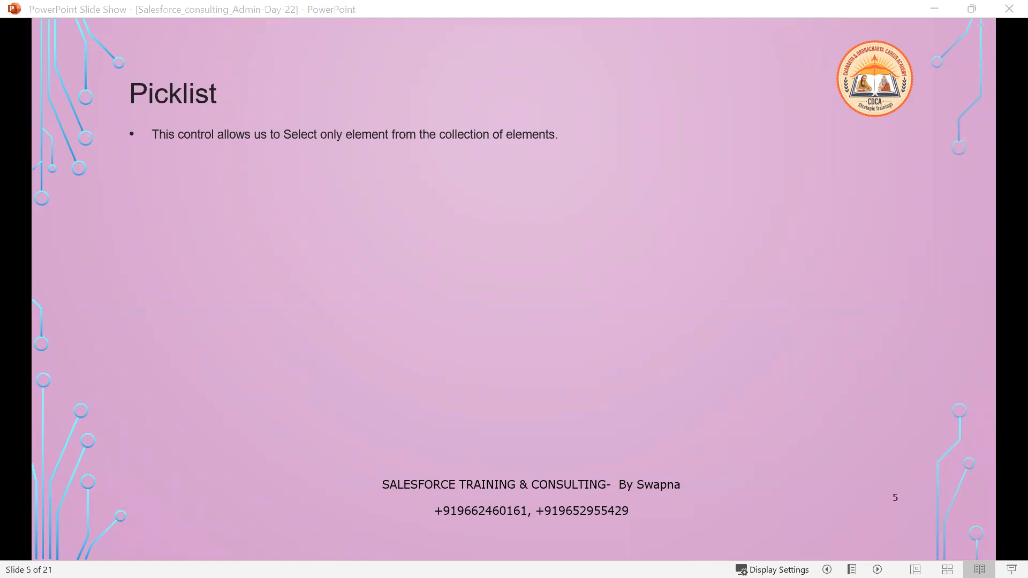
pyautogui.hotkey('alt', 'Tab')
pyautogui.hotkey('alt', 'Tab')
pyautogui.hotkey('alt', 'Tab')
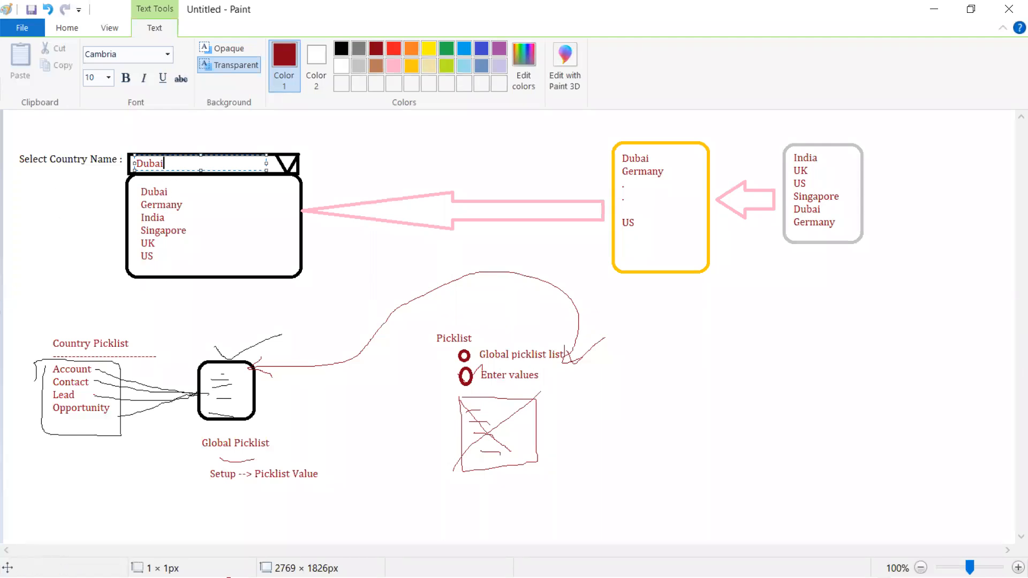
# Minimize Paint and reveal the slide's bullet about setting a default value
pyautogui.click(933, 8)
pyautogui.click(629, 352)
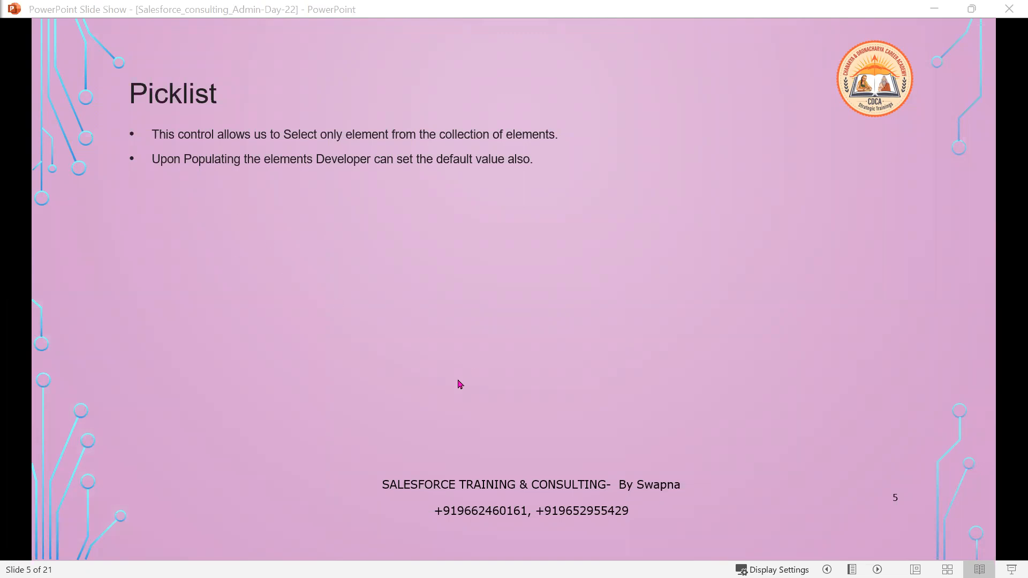
# Reveal the screenshot and Properties: Field Label, Field Name, Description, Help Text, Values options, ascending-order check box
pyautogui.click(460, 384)
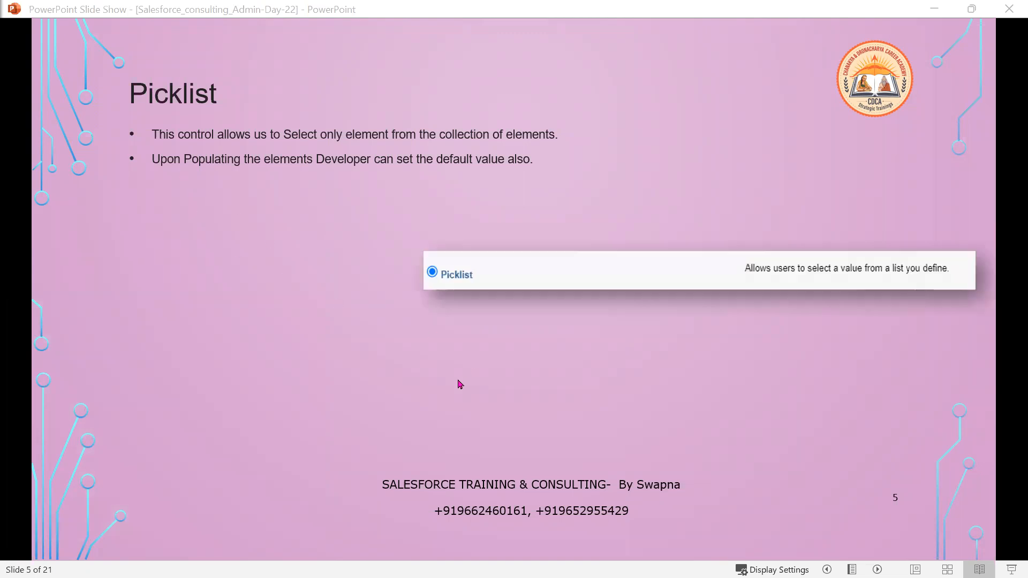
pyautogui.click(686, 443)
pyautogui.click(685, 444)
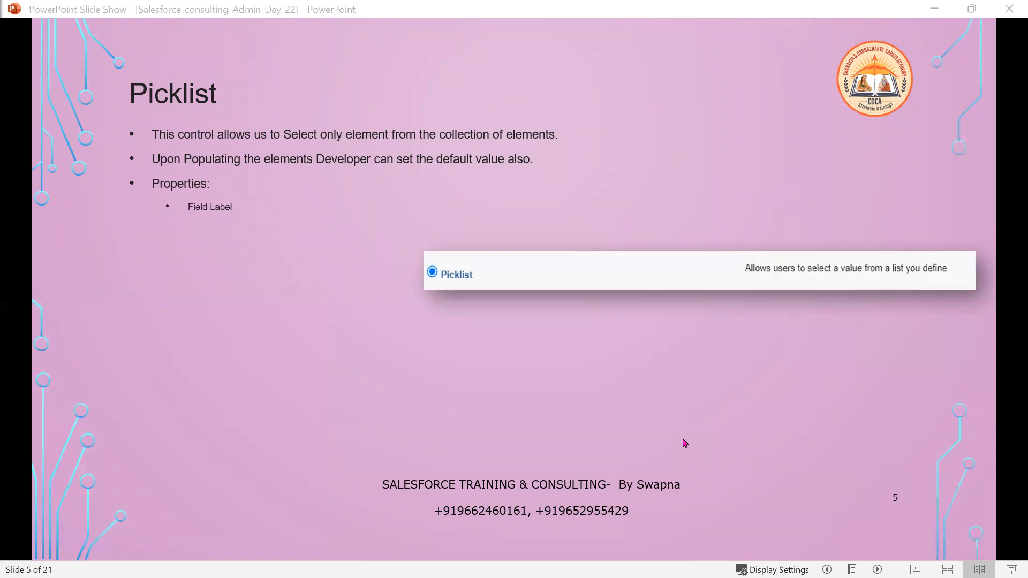
pyautogui.click(686, 443)
pyautogui.click(686, 443)
pyautogui.click(685, 443)
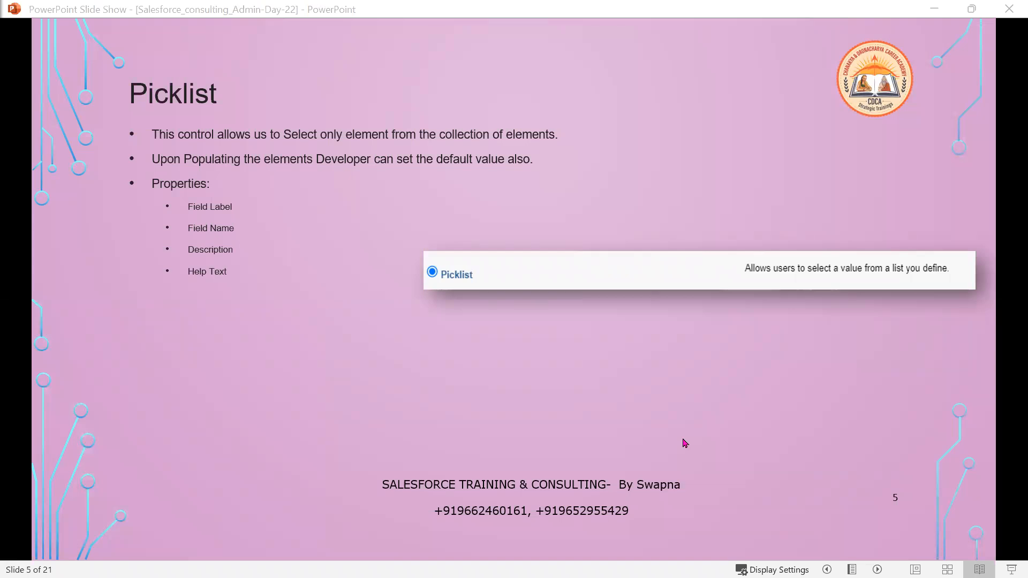
pyautogui.click(685, 443)
pyautogui.click(685, 443)
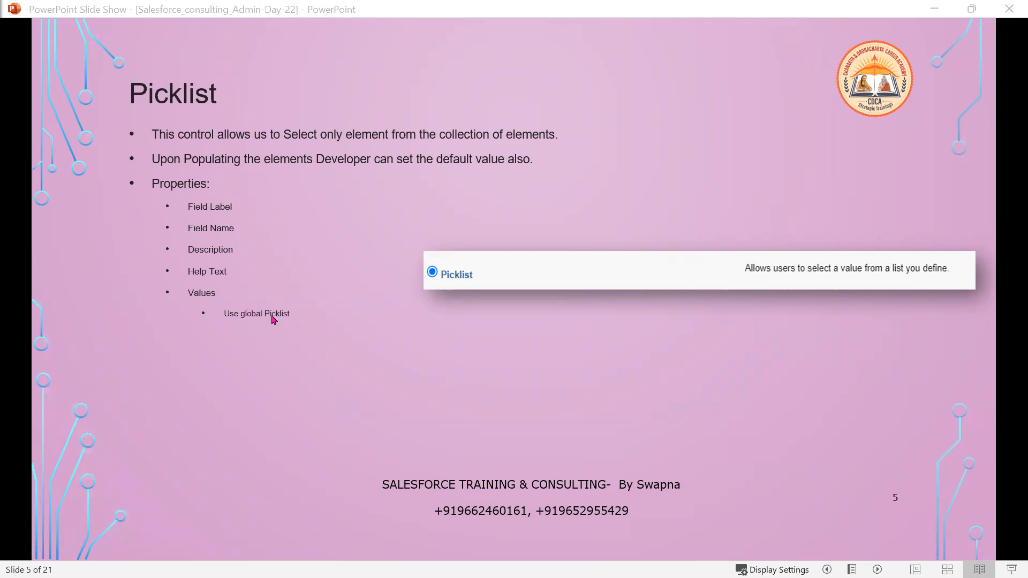
pyautogui.click(329, 419)
pyautogui.click(296, 381)
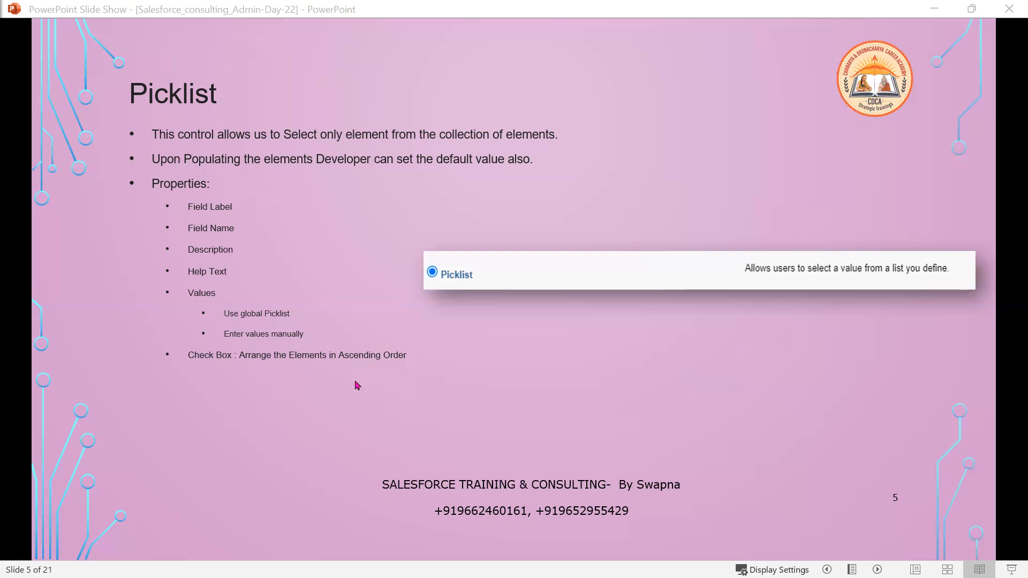
# Reveal the default-option and restrict-values check box bullets, briefly outline the latter in red, then minimize the show
pyautogui.click(348, 399)
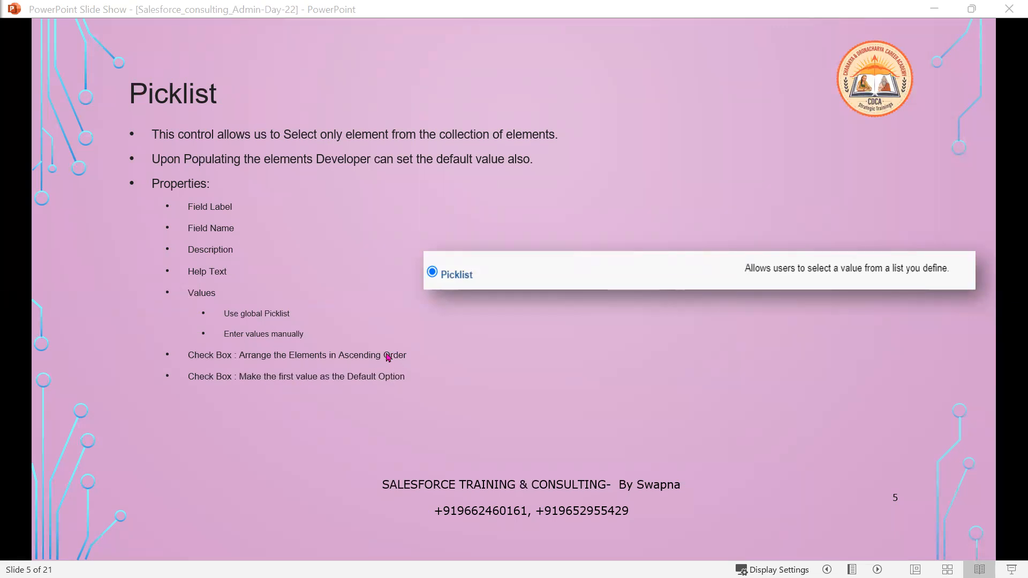
pyautogui.click(382, 410)
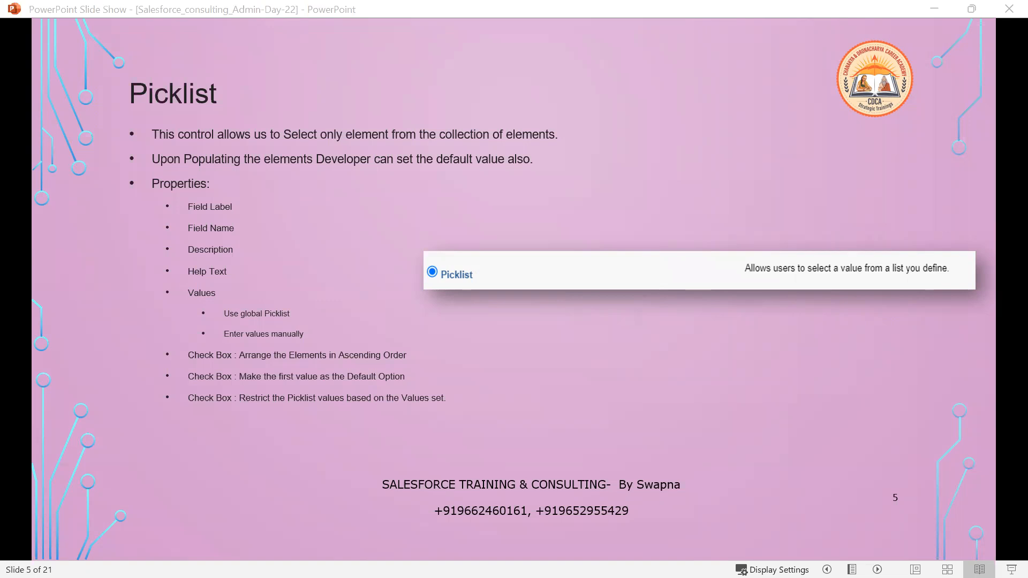
pyautogui.moveTo(237, 388); pyautogui.dragTo(480, 411)
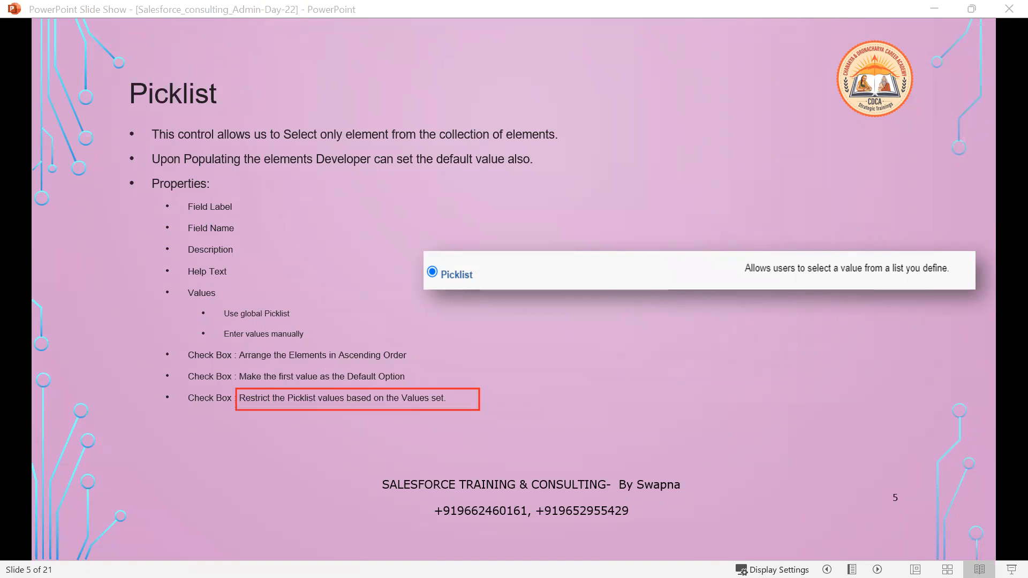
pyautogui.press('Escape')
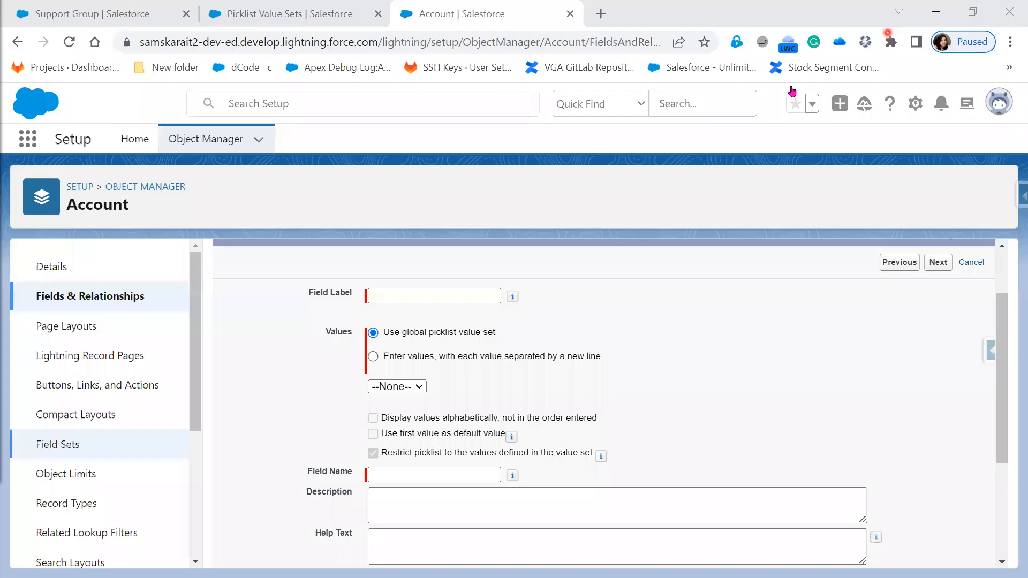
pyautogui.click(934, 8)
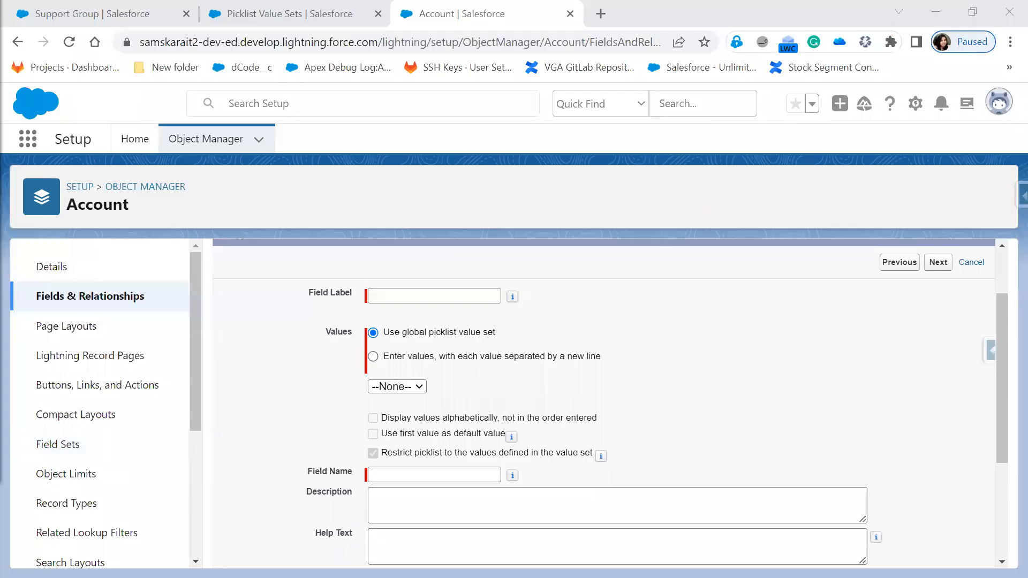
# Switch from the Salesforce form to the Paint picklist diagrams
pyautogui.hotkey('alt', 'Tab')
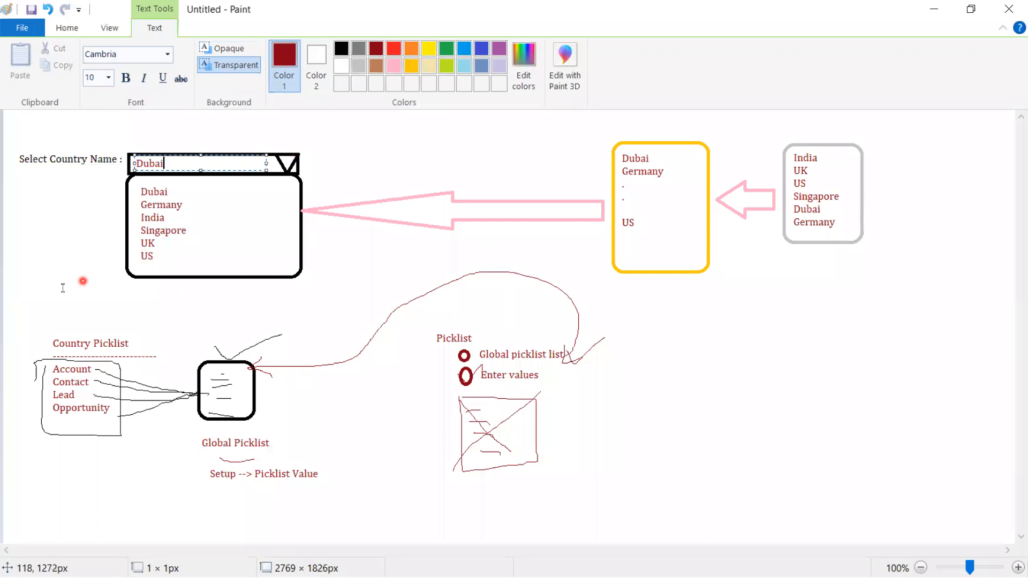
# Type the note 'Account --> Country --> APEX Programming' above Country Picklist
pyautogui.click(145, 304)
pyautogui.click(56, 305)
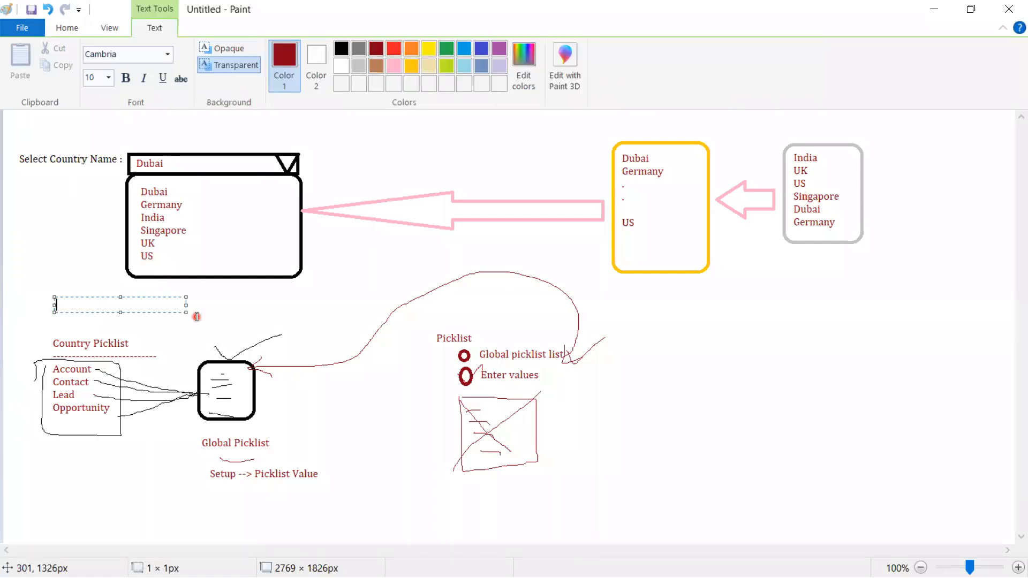
pyautogui.write('Account --> Country')
pyautogui.press('Return')
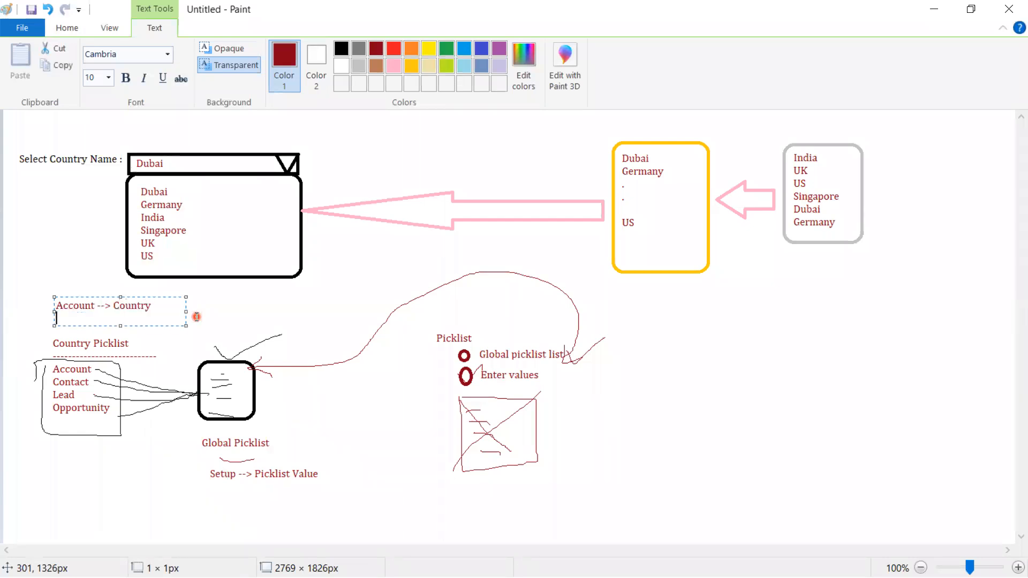
pyautogui.press('BackSpace')
pyautogui.write('-->')
pyautogui.press('Return')
pyautogui.write('APEX Programming')
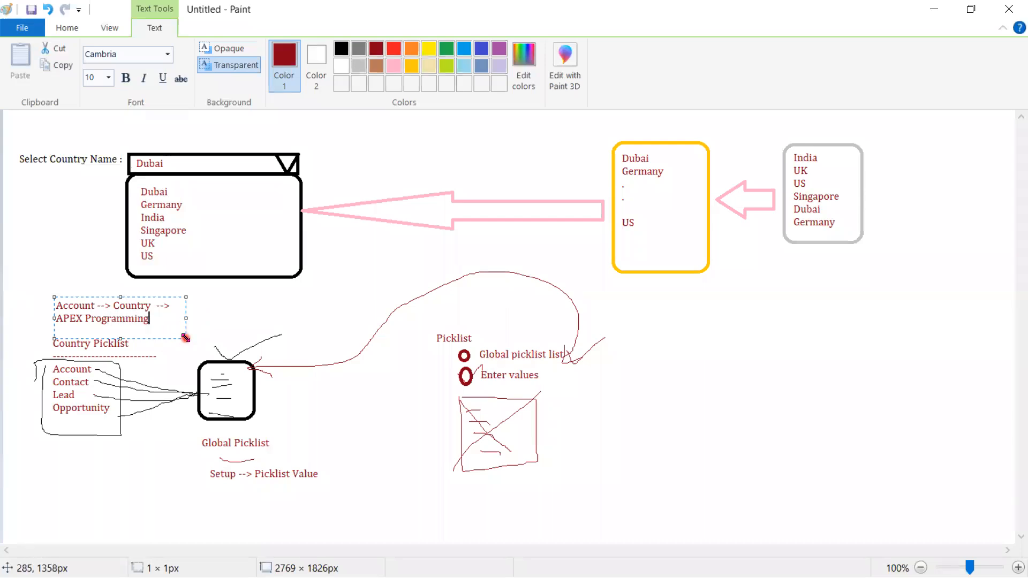
# Widen the note to fit one line and add 'County=' on a new line beneath it
pyautogui.moveTo(186, 338); pyautogui.dragTo(539, 337)
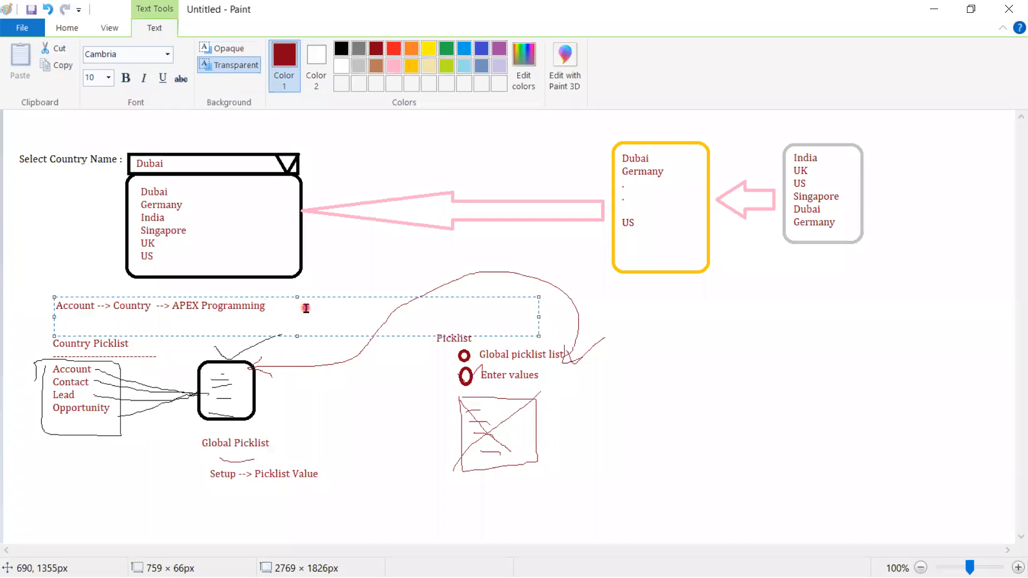
pyautogui.press('Return')
pyautogui.press('Return')
pyautogui.write('County=')
# Cut and move the Account --> Country --> APEX Programming note to the right of the picklist sketch
pyautogui.click(261, 296)
pyautogui.click(177, 305)
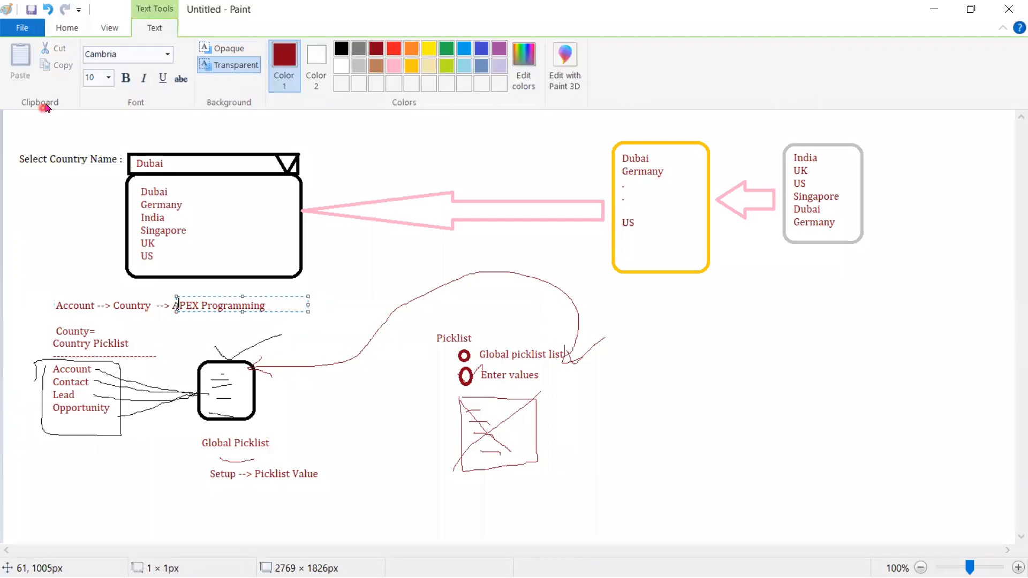
pyautogui.click(85, 213)
pyautogui.click(98, 53)
pyautogui.moveTo(47, 294); pyautogui.dragTo(318, 338)
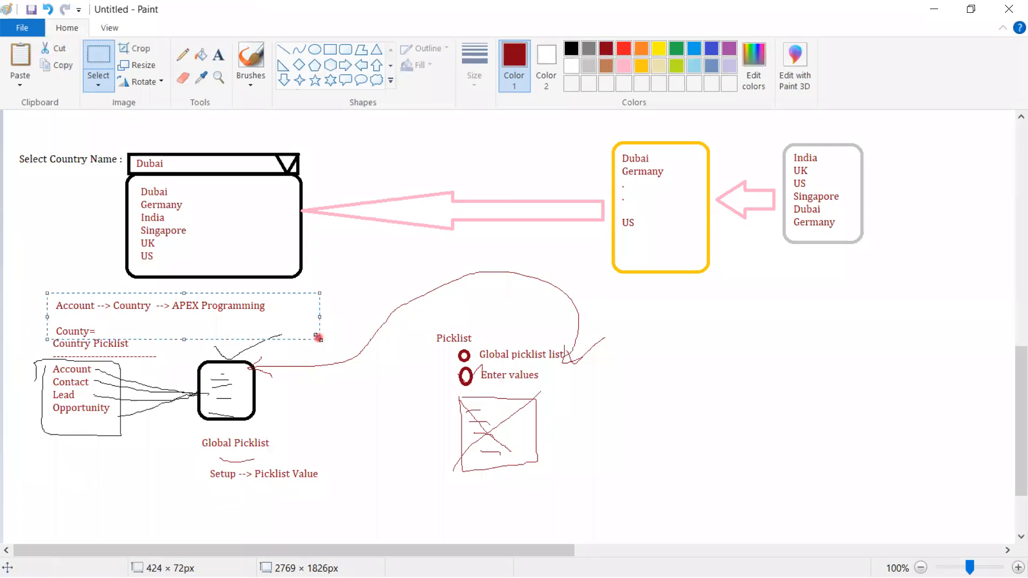
pyautogui.hotkey('ctrl', 'x')
pyautogui.hotkey('ctrl', 'v')
pyautogui.moveTo(73, 124)
pyautogui.mouseDown()
pyautogui.moveTo(92, 141)
pyautogui.moveTo(218, 185)
pyautogui.mouseUp()
pyautogui.moveTo(680, 352); pyautogui.dragTo(722, 345)
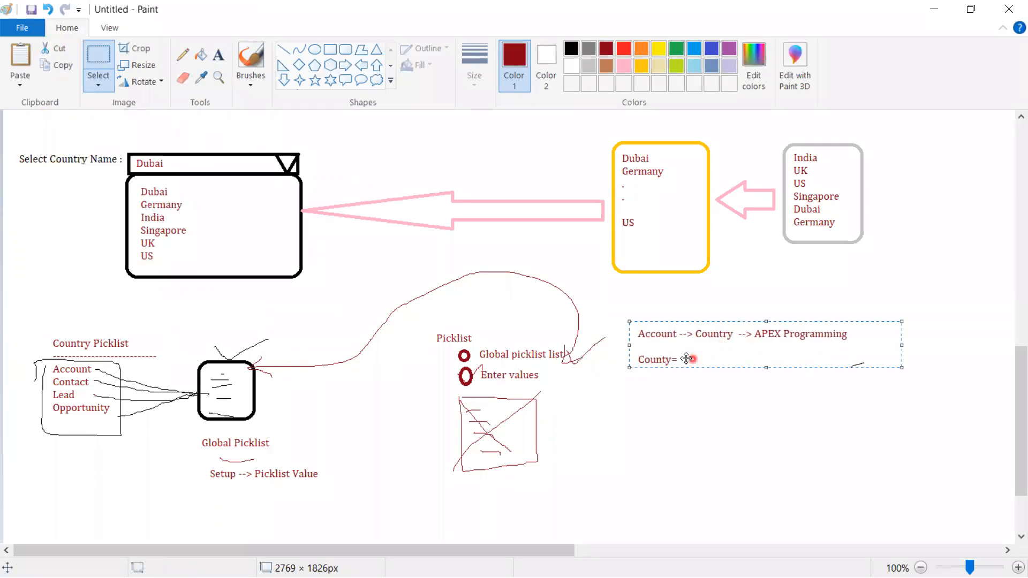
pyautogui.click(661, 450)
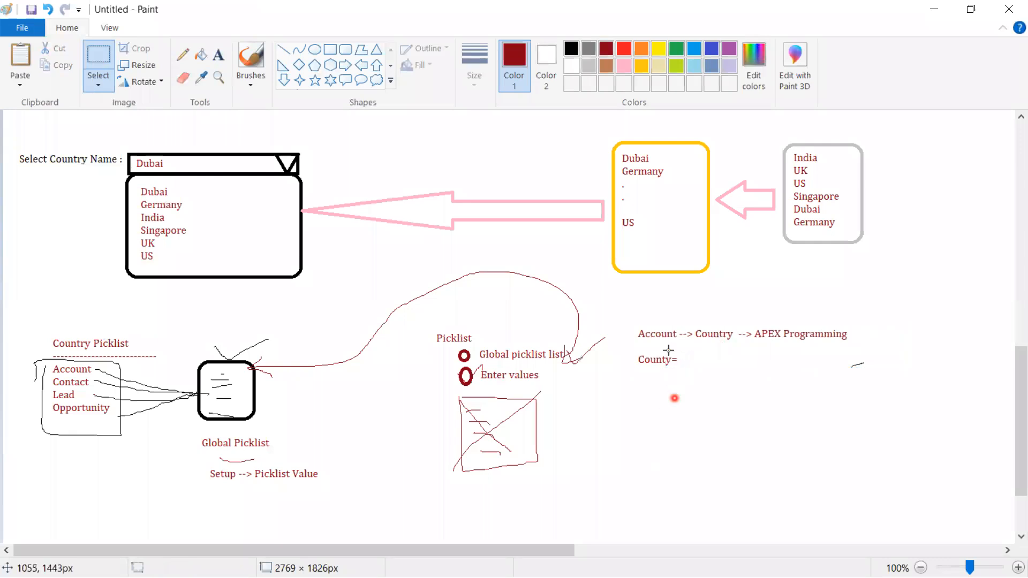
# Complete the second line as County= 'France', replacing an initial India value
pyautogui.click(218, 55)
pyautogui.click(681, 360)
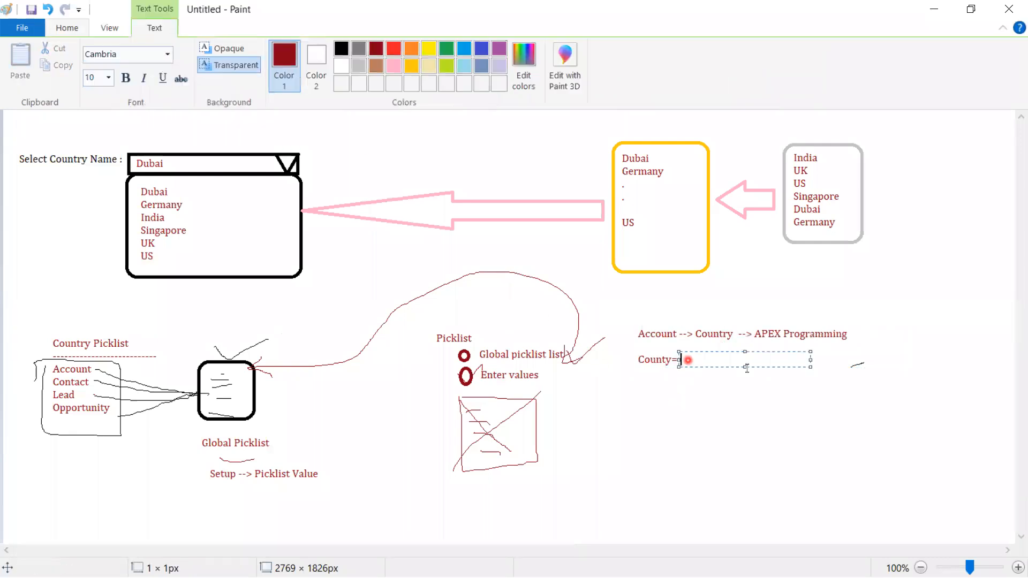
pyautogui.write("''")
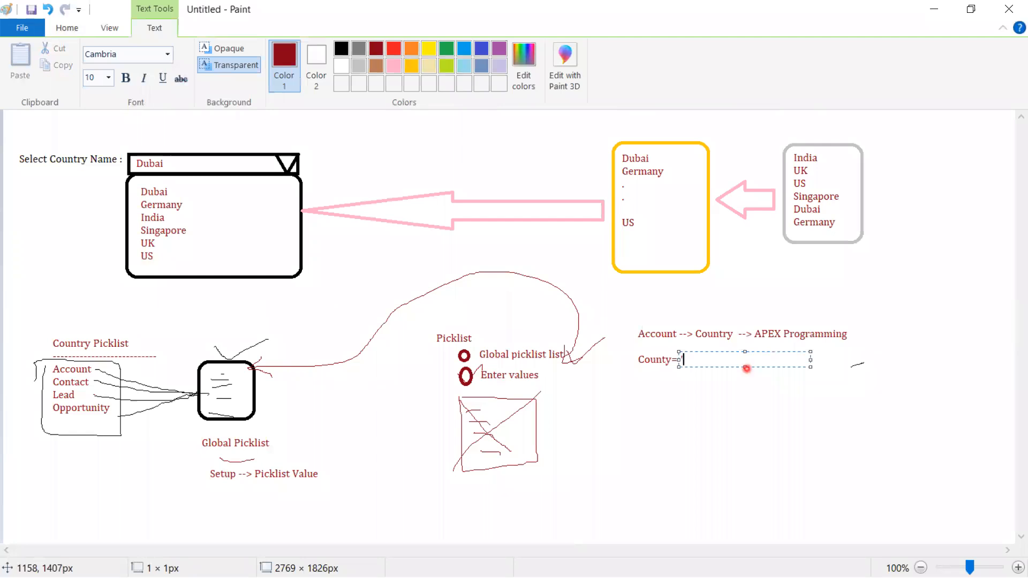
pyautogui.press('Left')
pyautogui.write("France'")
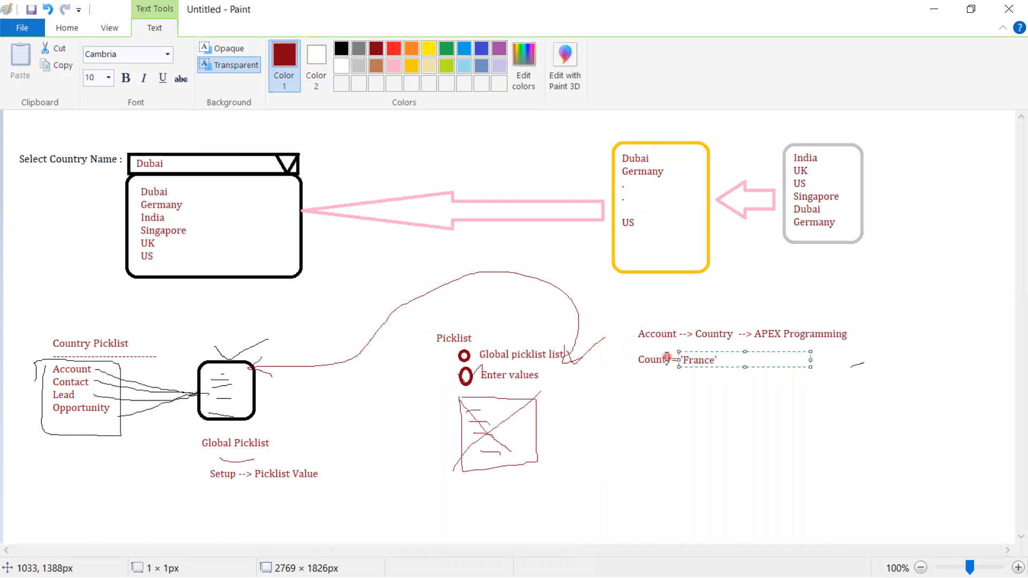
pyautogui.click(667, 358)
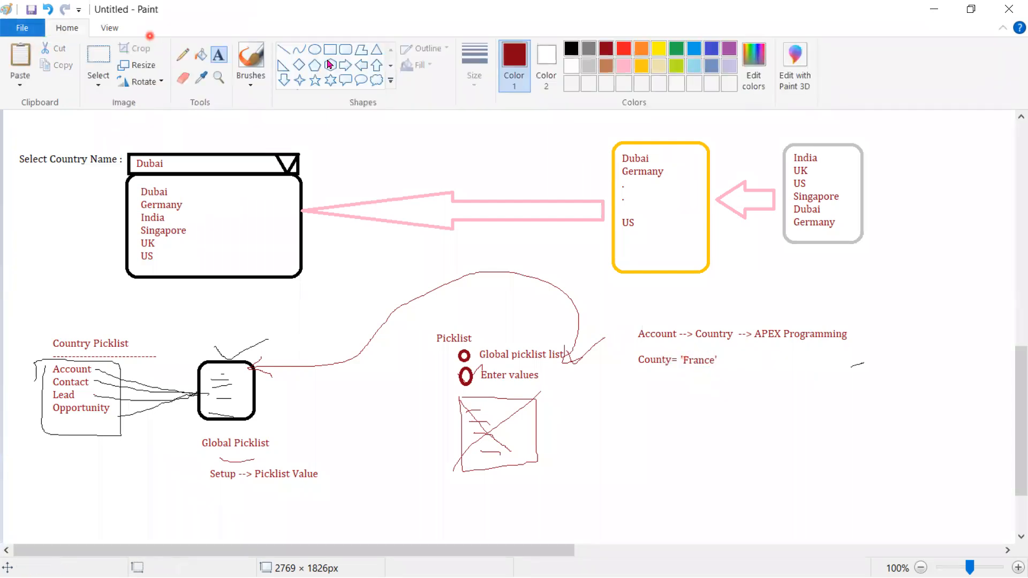
pyautogui.click(94, 53)
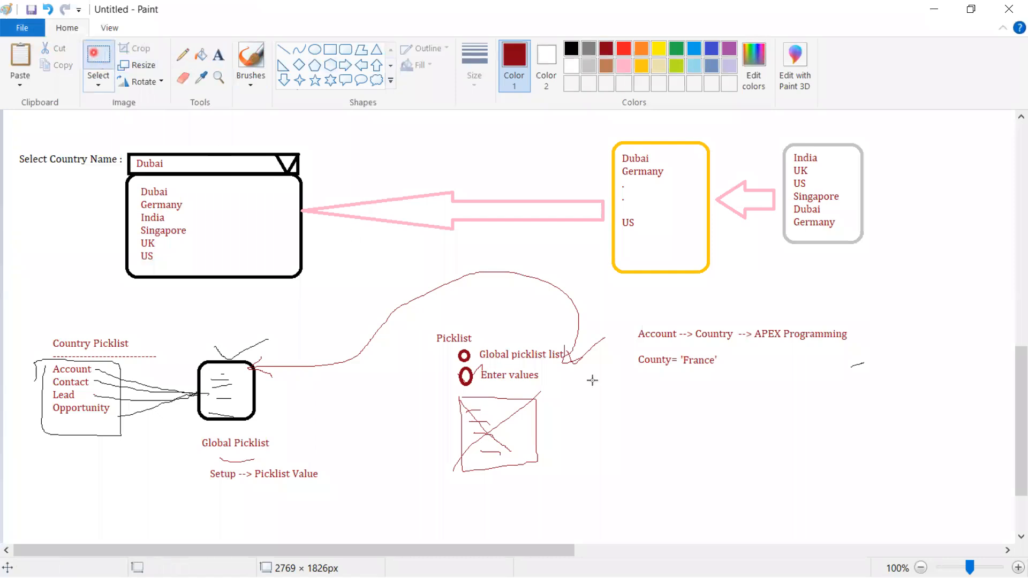
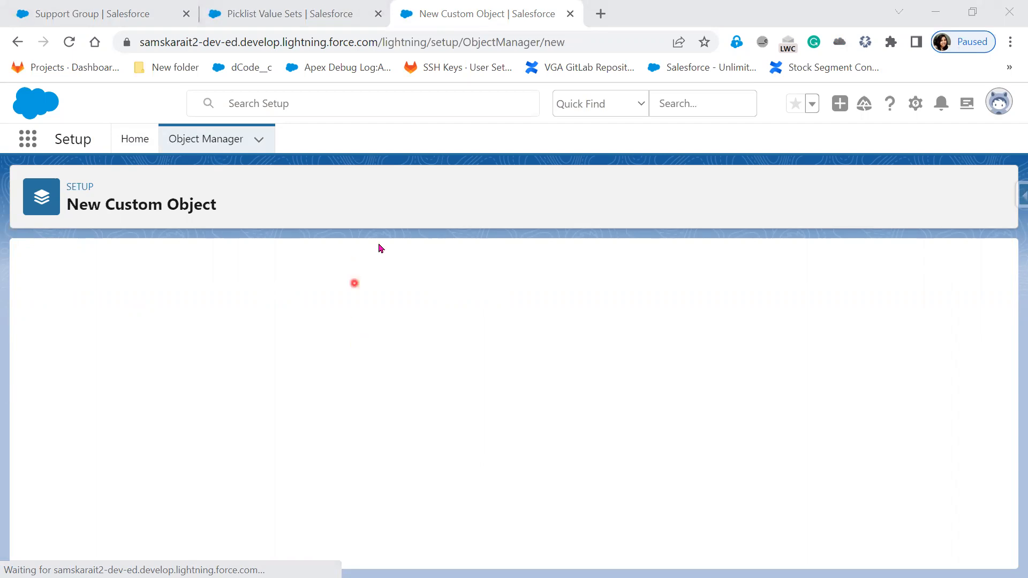
# Reload the New Custom Object page to get a blank definition form
pyautogui.click(68, 52)
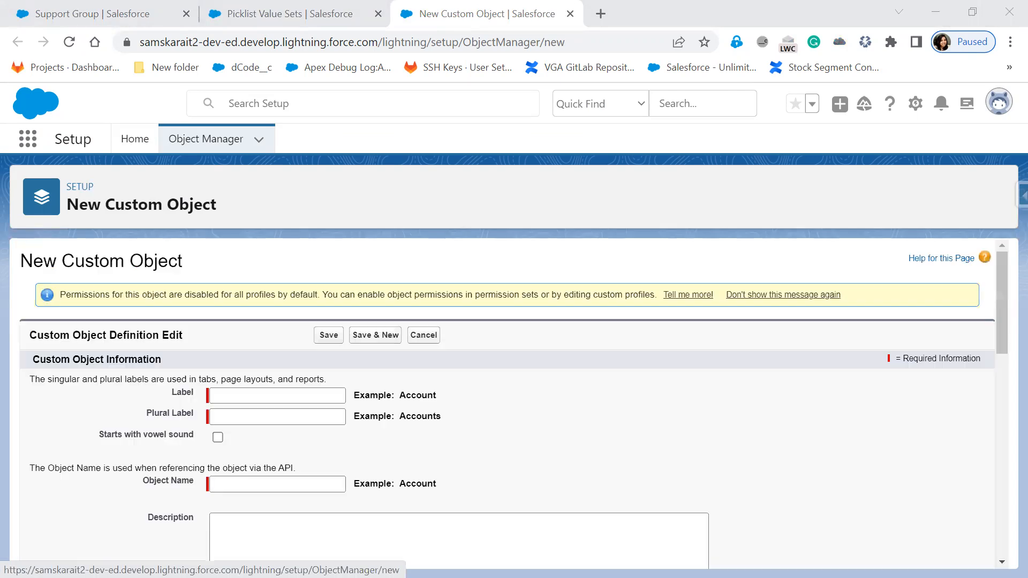
# Enter 'Position' as the object label so the Object Name fills in
pyautogui.click(308, 392)
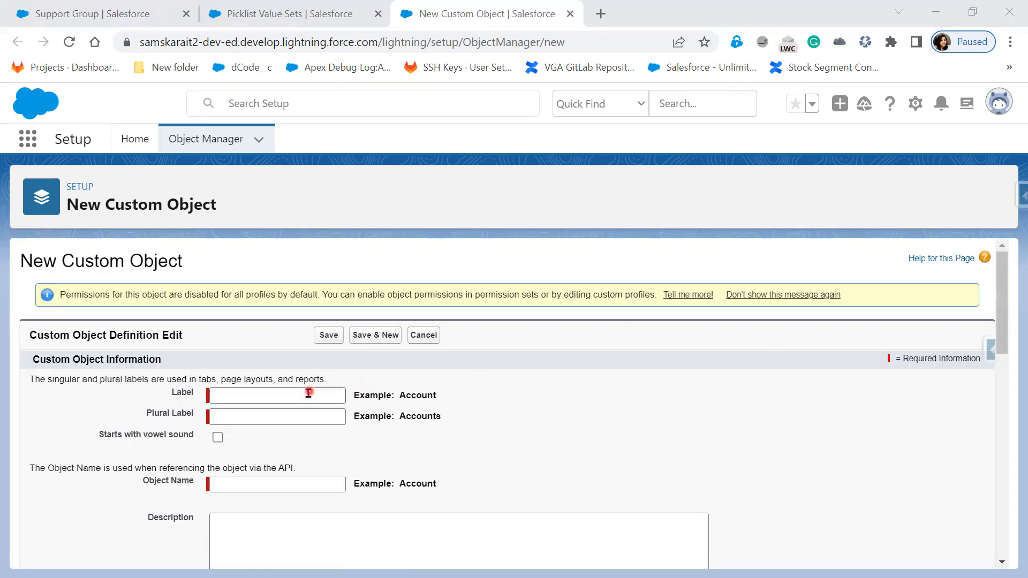
pyautogui.click(651, 433)
pyautogui.click(303, 396)
pyautogui.write('P')
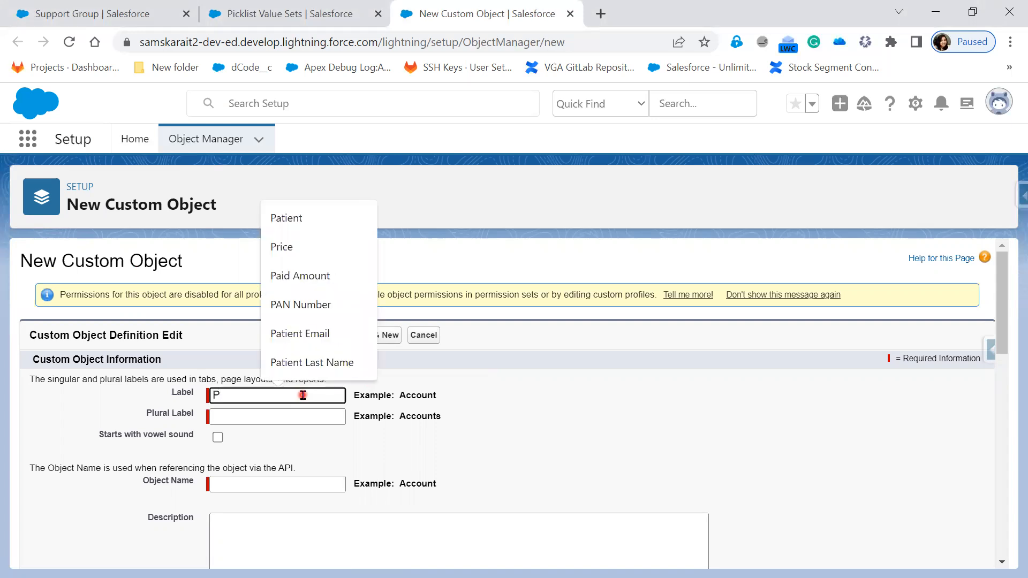
pyautogui.write('osit')
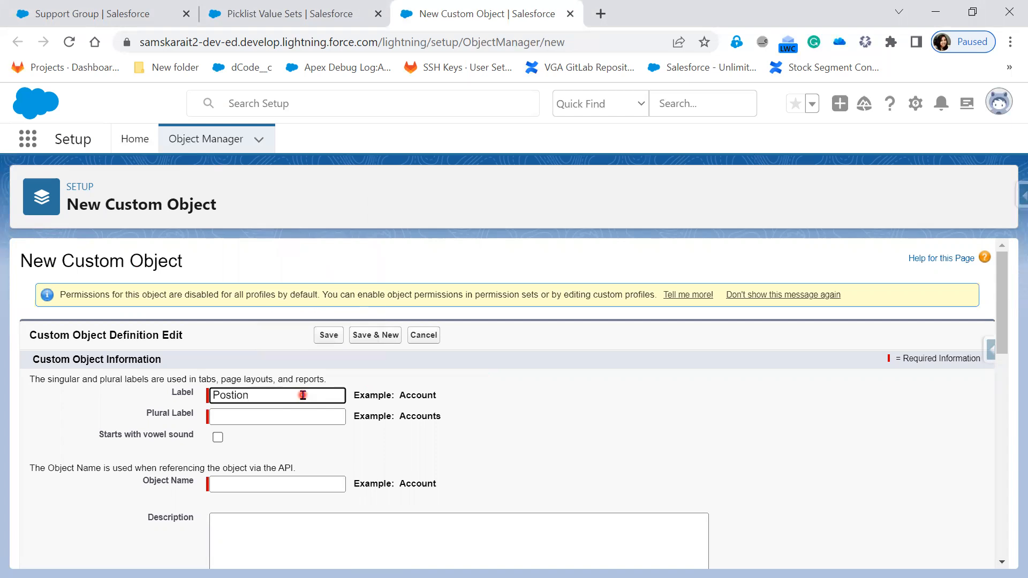
pyautogui.write('i')
pyautogui.click(533, 442)
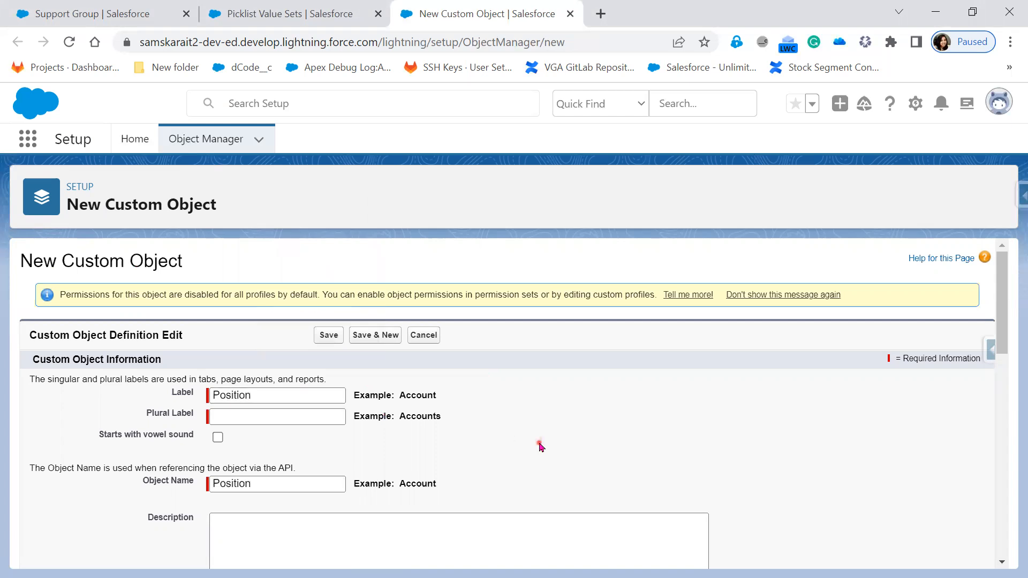
# Copy the label into Plural Label and make it 'Positions'
pyautogui.click(324, 411)
pyautogui.click(298, 411)
pyautogui.hotkey('alt', 'Tab')
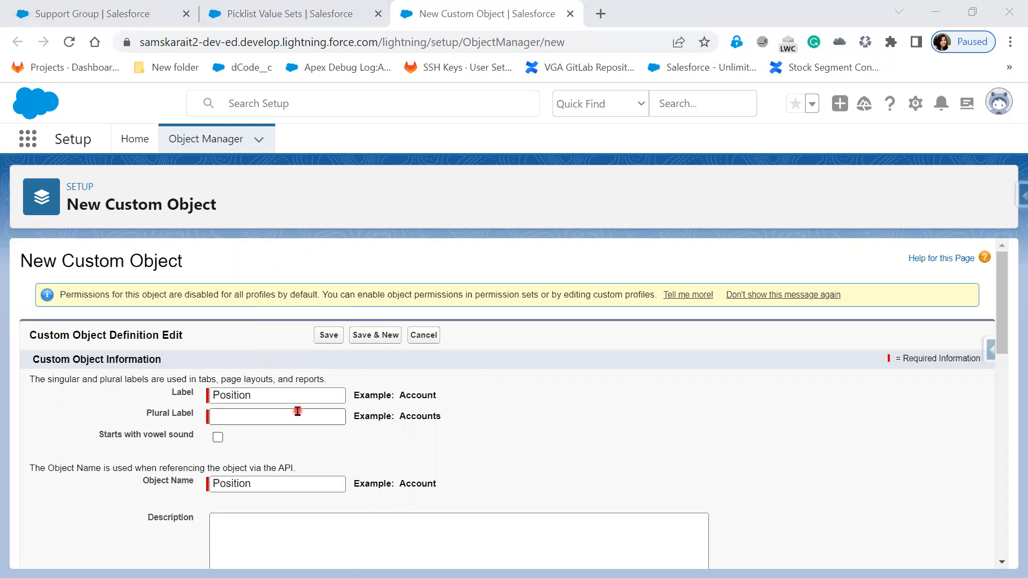
pyautogui.click(298, 411)
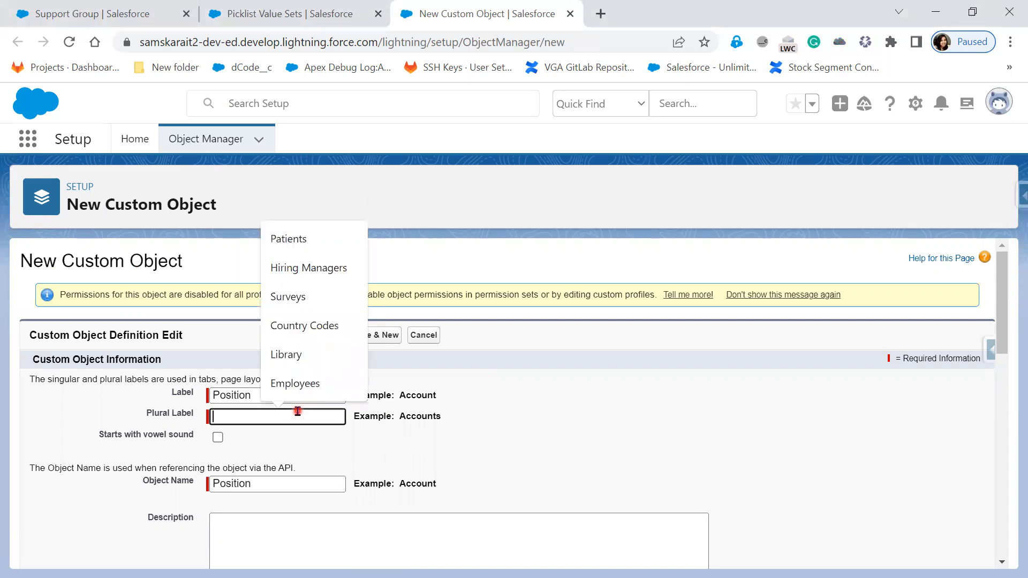
pyautogui.click(252, 396)
pyautogui.hotkey('ctrl', 'a')
pyautogui.hotkey('ctrl', 'c')
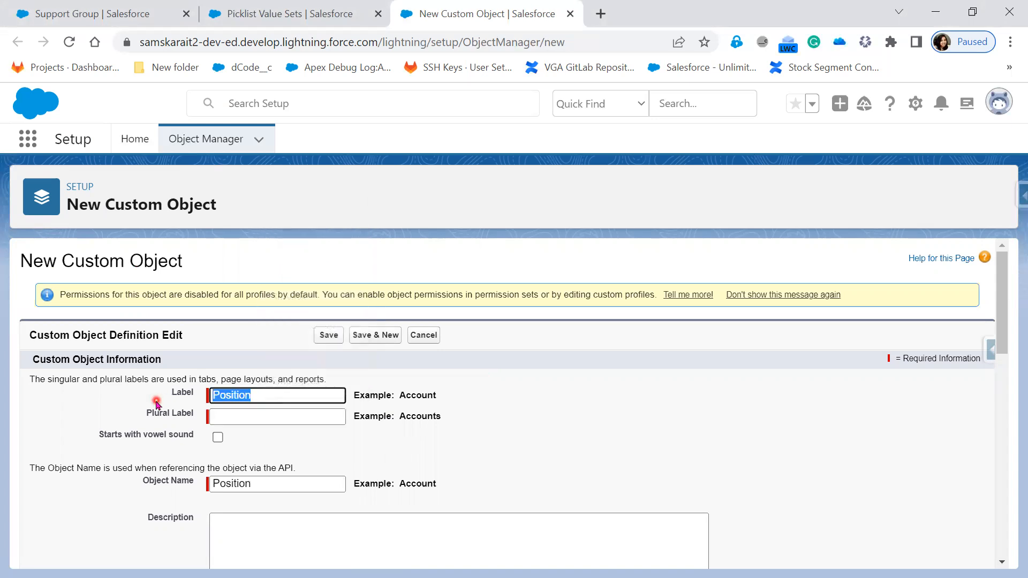
pyautogui.click(214, 416)
pyautogui.hotkey('ctrl', 'v')
pyautogui.write('s')
pyautogui.click(394, 443)
# Make Position Name an Auto Number with format P-{0000} starting at 1
pyautogui.scroll(-1, 415, 444)
pyautogui.scroll(-3, 419, 453)
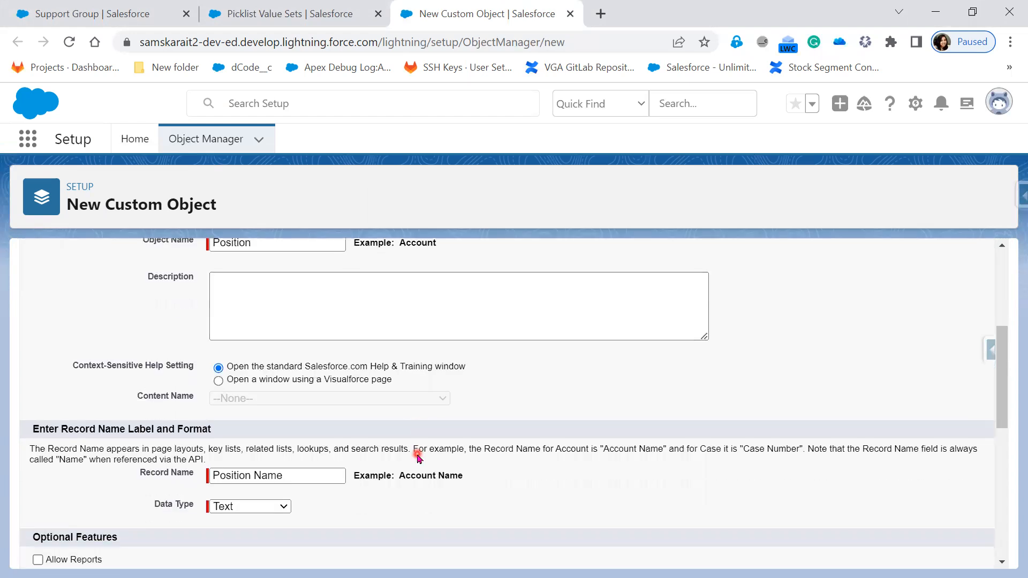
pyautogui.scroll(-2, 413, 461)
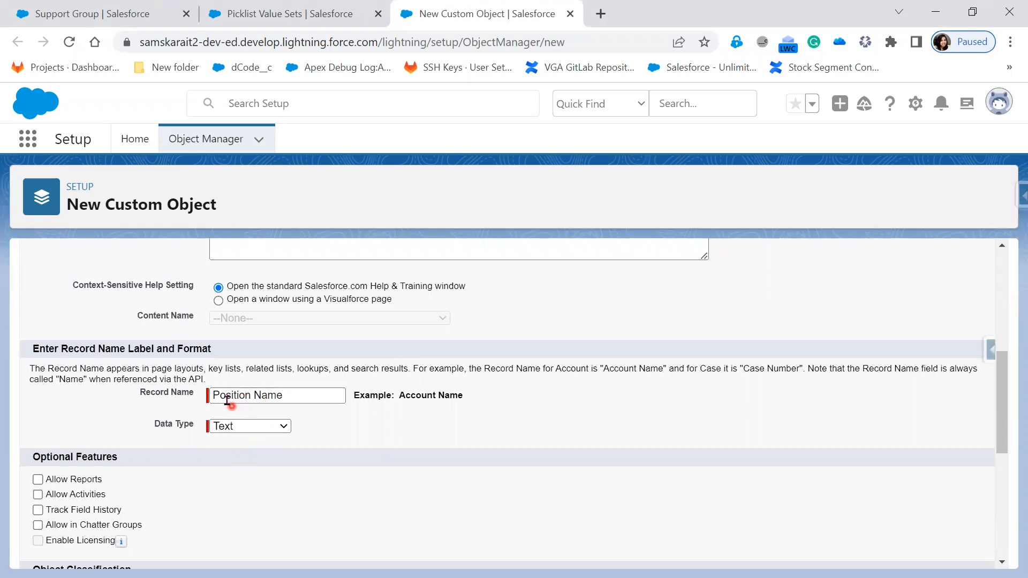
pyautogui.click(281, 427)
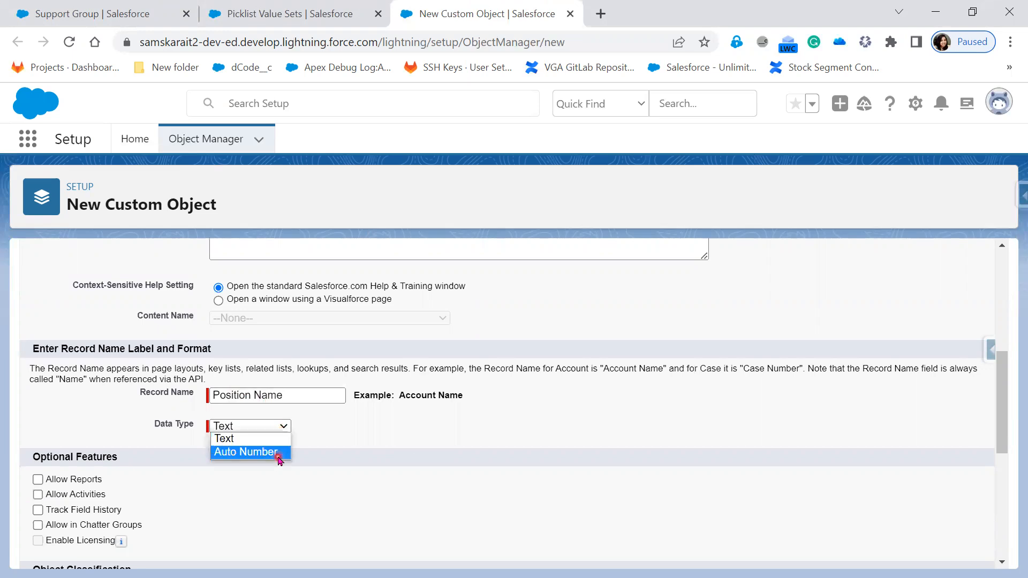
pyautogui.click(278, 455)
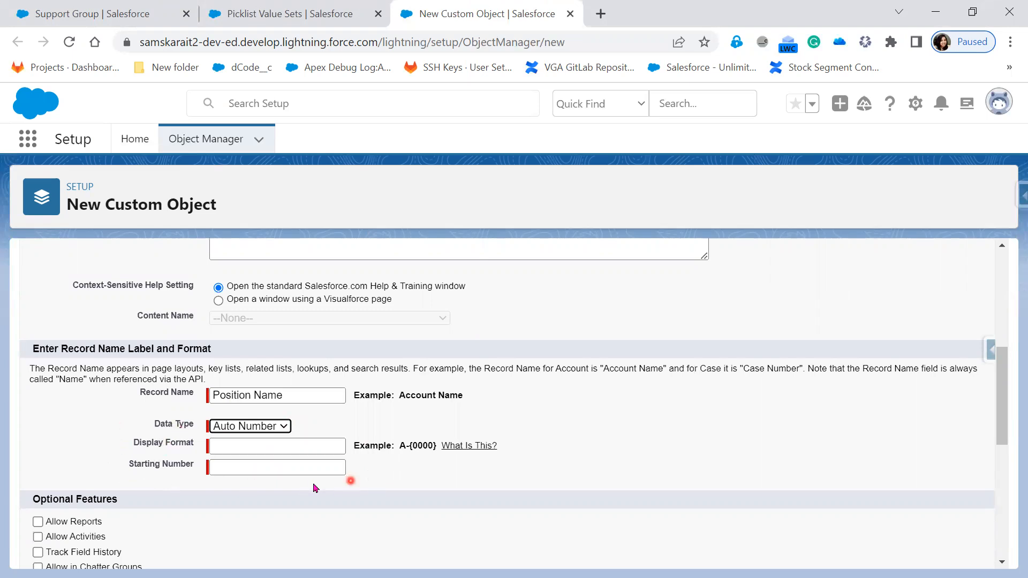
pyautogui.click(263, 444)
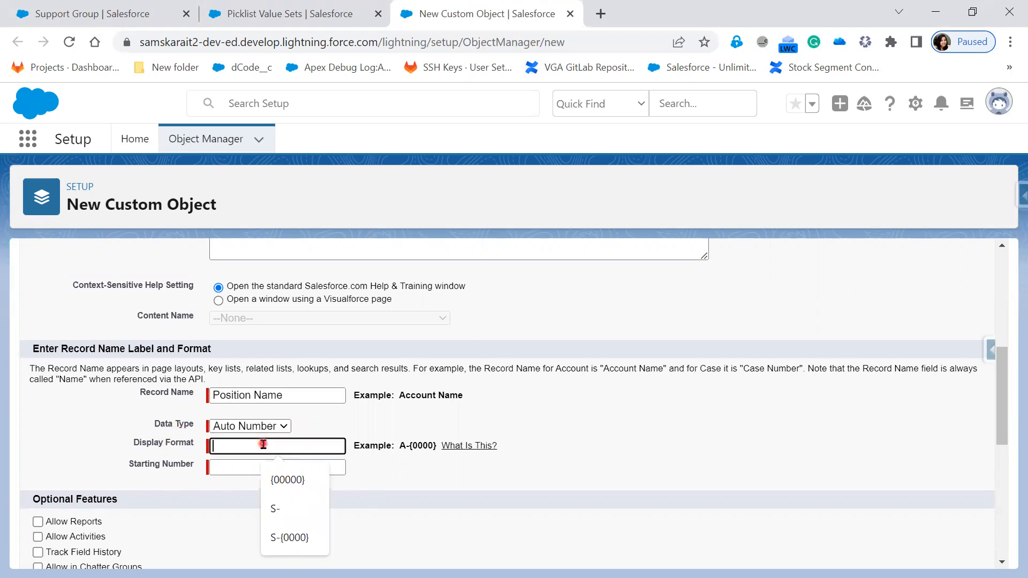
pyautogui.write('P')
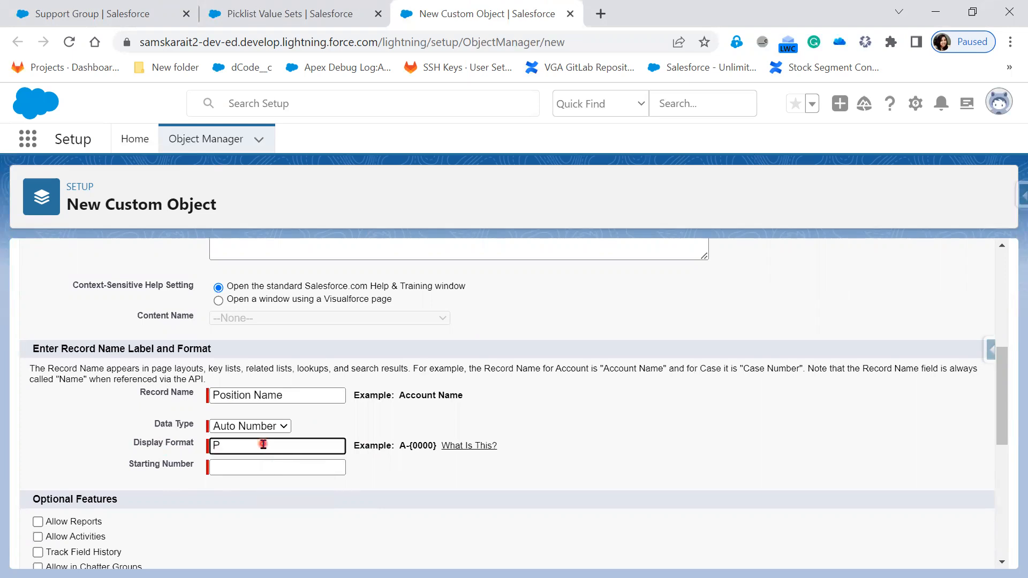
pyautogui.write('-{0000')
pyautogui.click(257, 468)
pyautogui.click(277, 491)
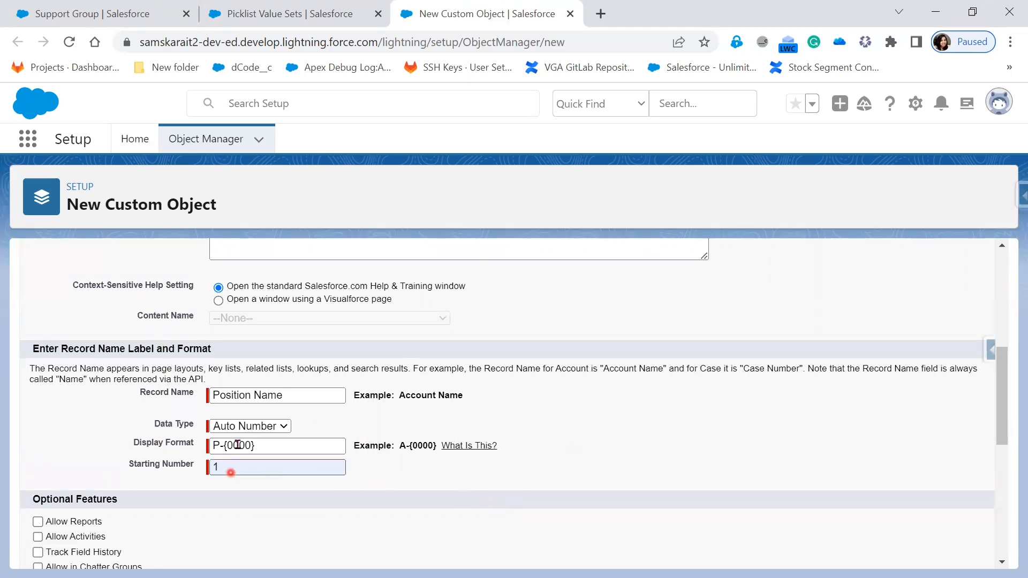
# Switch the record name data type back to Text
pyautogui.click(249, 426)
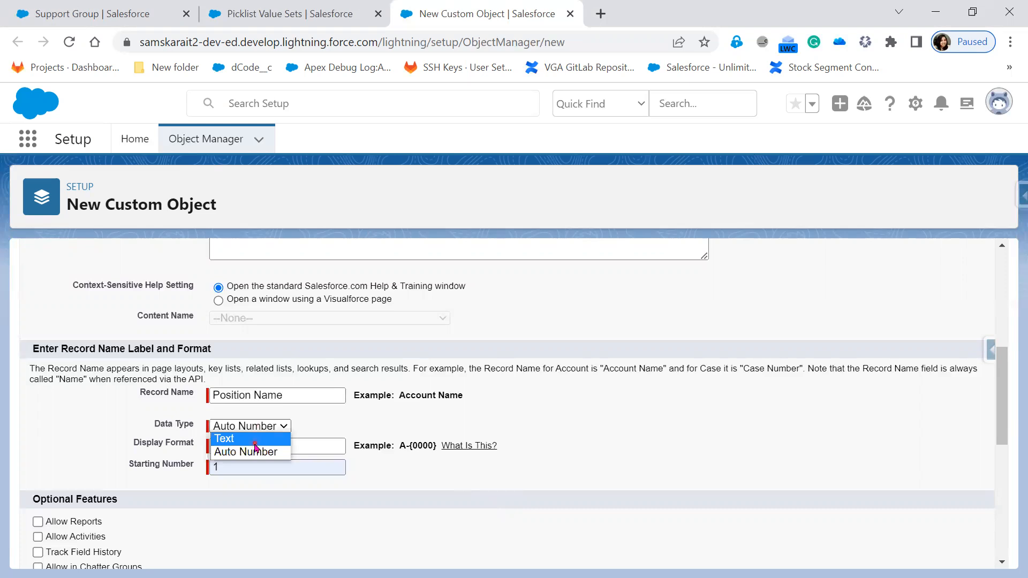
pyautogui.click(225, 439)
pyautogui.scroll(-1, 445, 484)
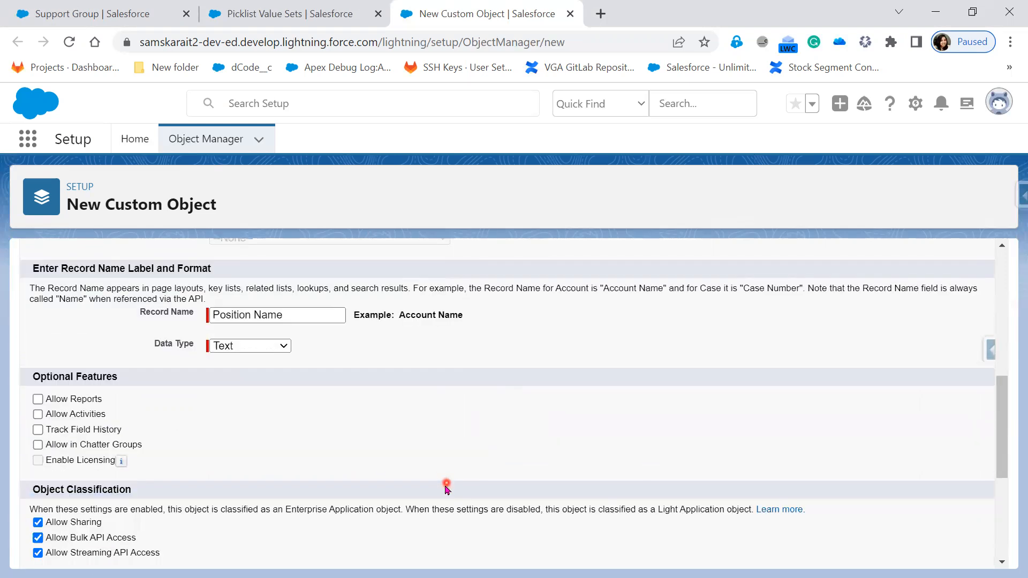
# Enable reports, activities, field history tracking and Chatter groups for Position
pyautogui.click(62, 399)
pyautogui.click(62, 415)
pyautogui.click(61, 430)
pyautogui.click(60, 445)
pyautogui.scroll(-3, 403, 477)
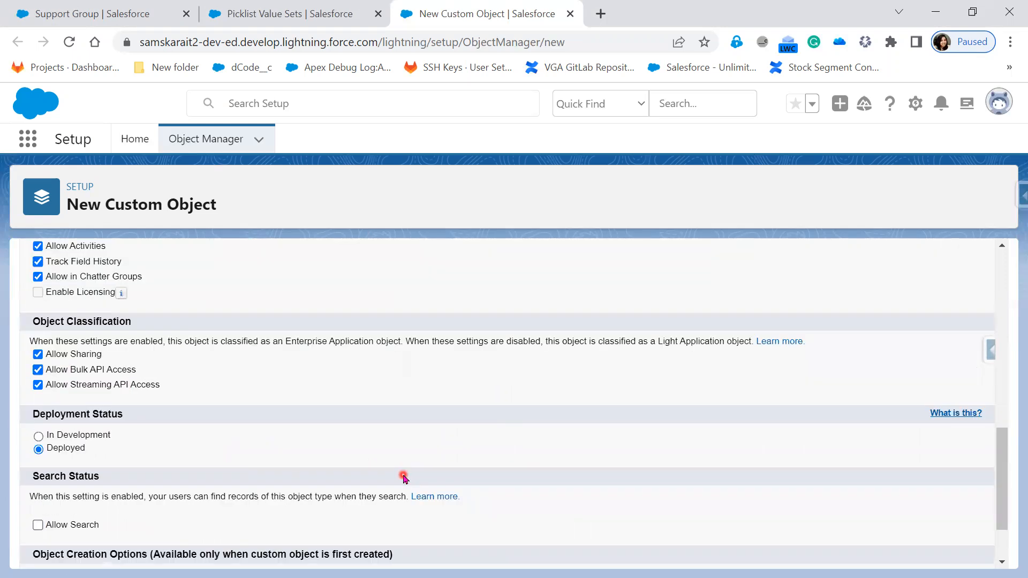
pyautogui.scroll(-1, 404, 477)
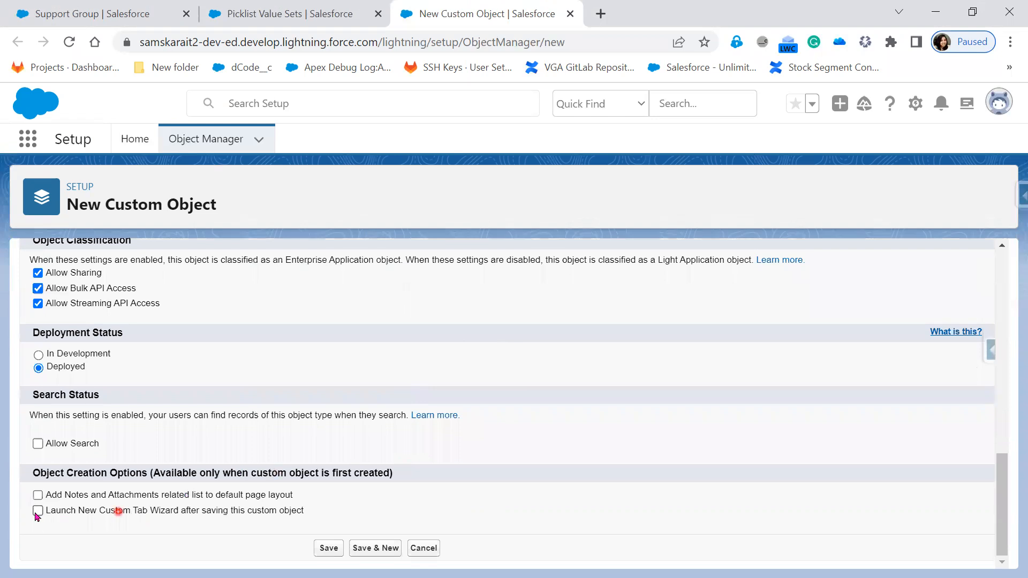
# Add Notes and Attachments, launch the tab wizard, allow search, and save Position
pyautogui.click(37, 496)
pyautogui.click(38, 511)
pyautogui.click(37, 444)
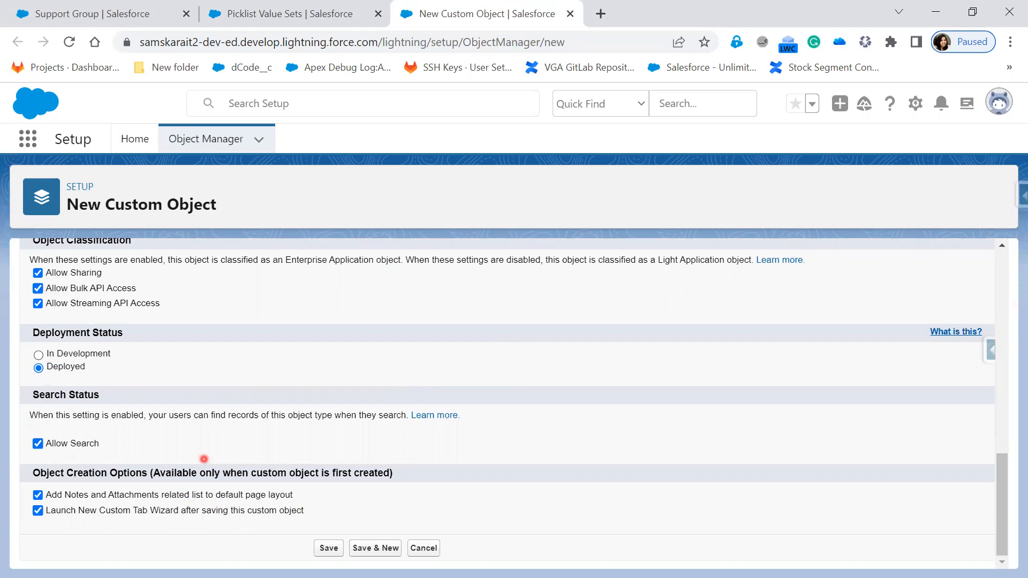
pyautogui.click(327, 549)
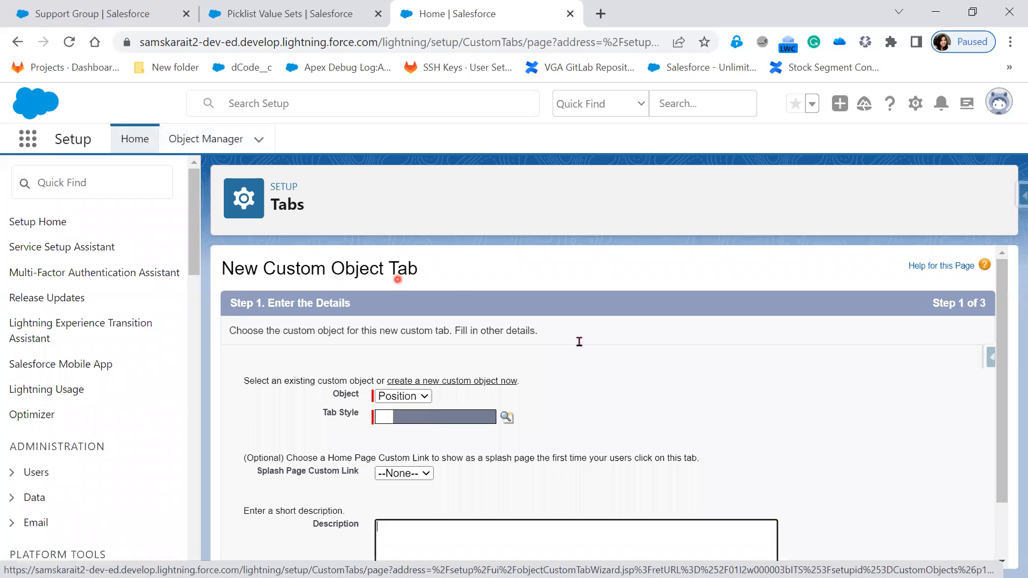
# Choose the Hands style from the Tab Style Selector for the Position tab
pyautogui.scroll(-1, 587, 378)
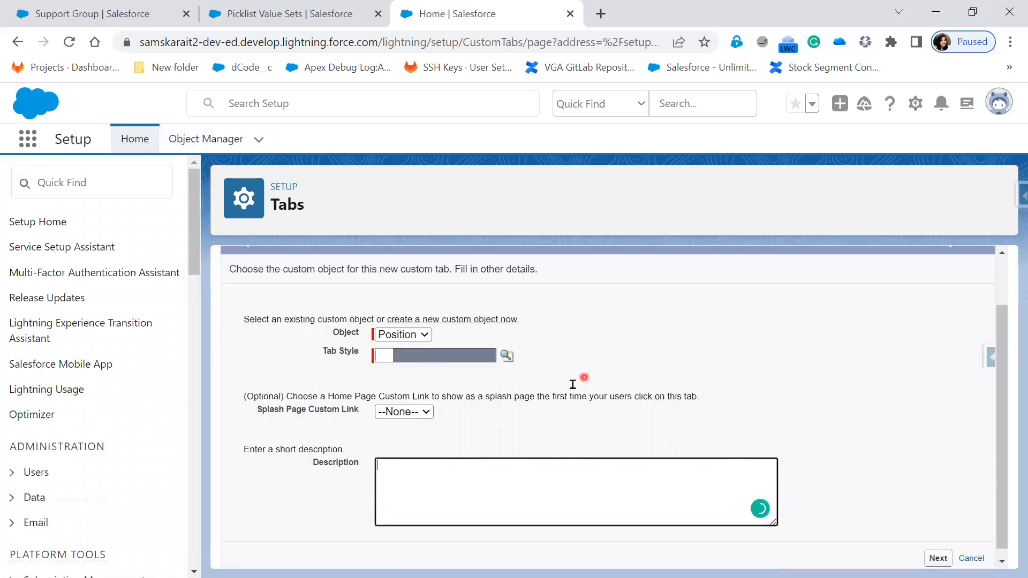
pyautogui.click(506, 349)
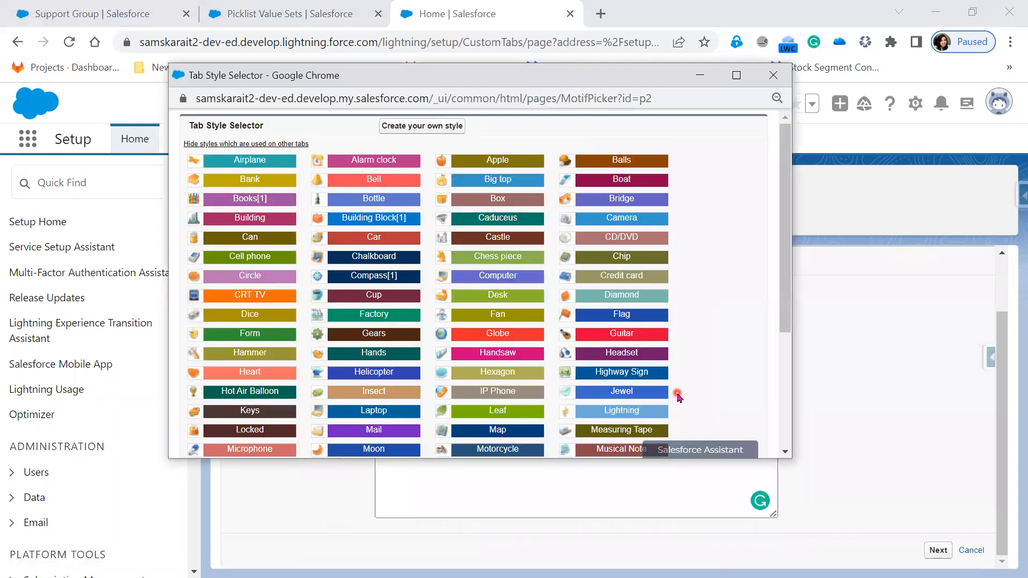
pyautogui.scroll(-1, 679, 396)
pyautogui.scroll(-1, 679, 396)
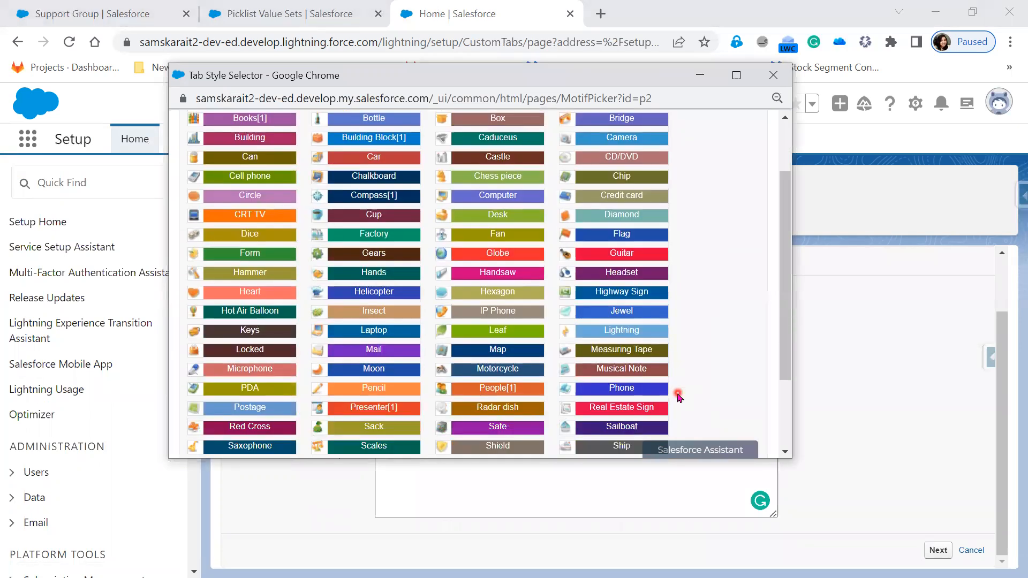
pyautogui.scroll(-2, 679, 396)
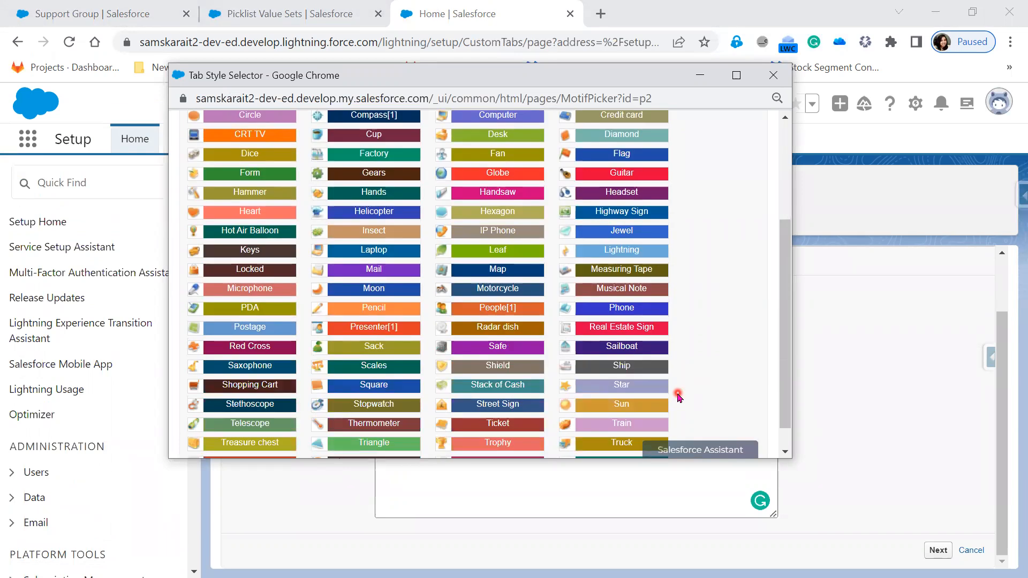
pyautogui.scroll(2, 679, 397)
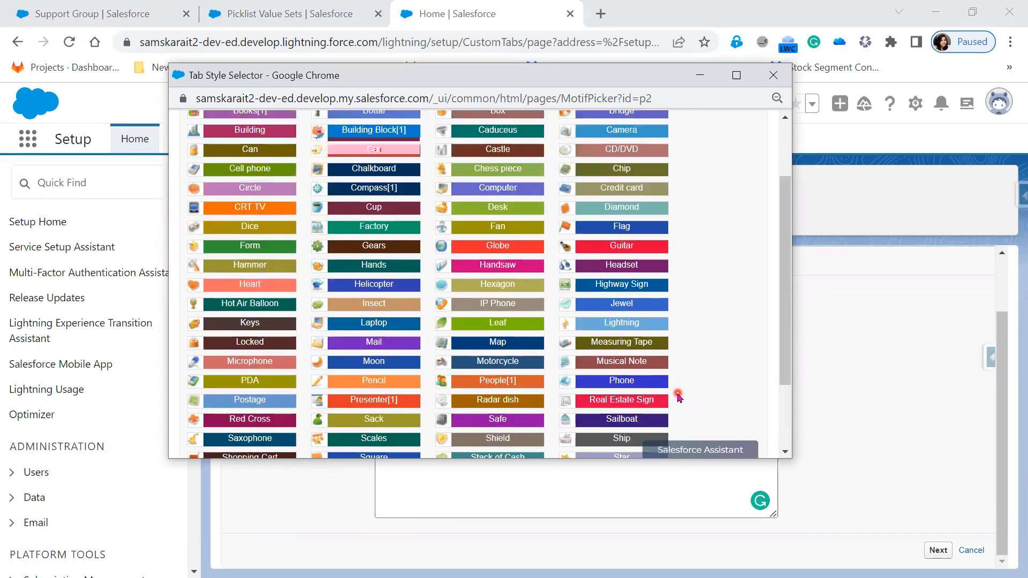
pyautogui.scroll(2, 709, 402)
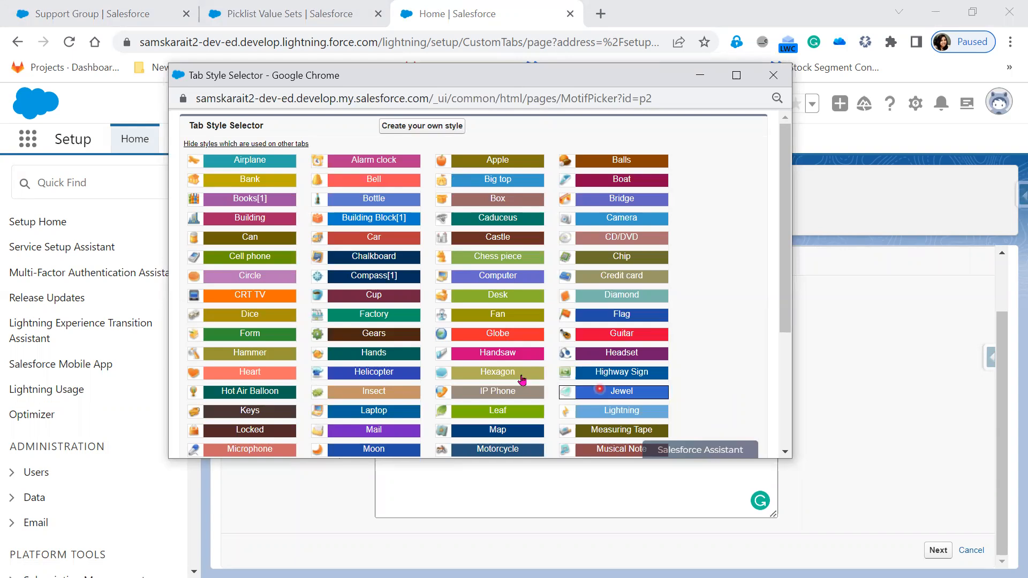
pyautogui.click(358, 354)
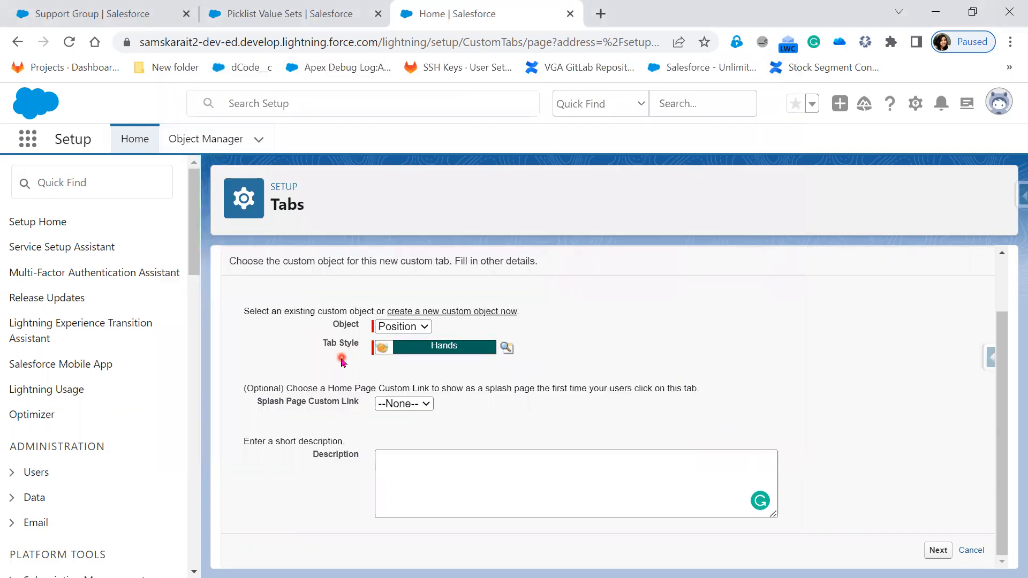
# Keep Default On for all profiles, include every app, and save the Position tab
pyautogui.click(935, 551)
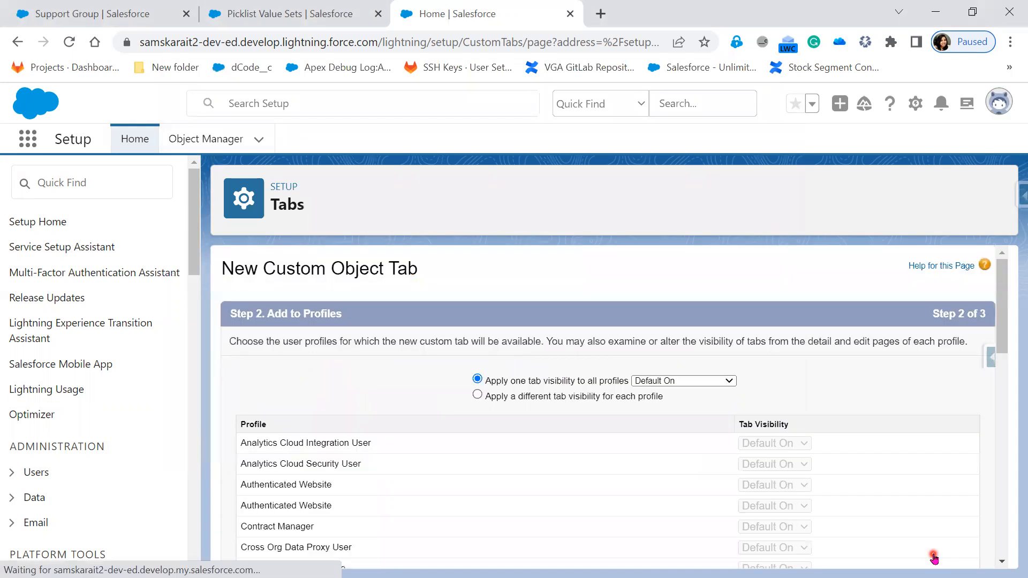
pyautogui.scroll(-10, 744, 423)
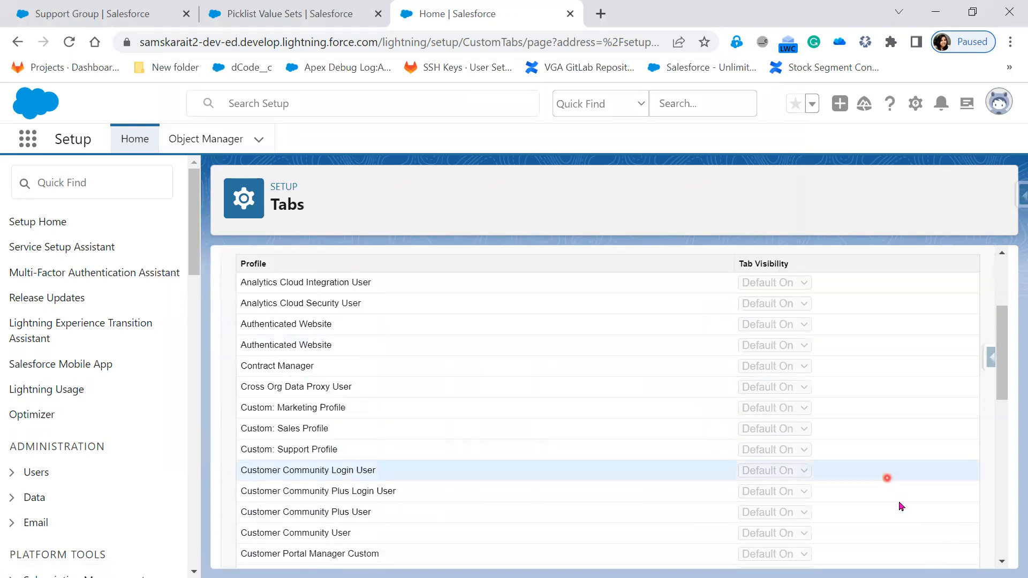
pyautogui.click(938, 550)
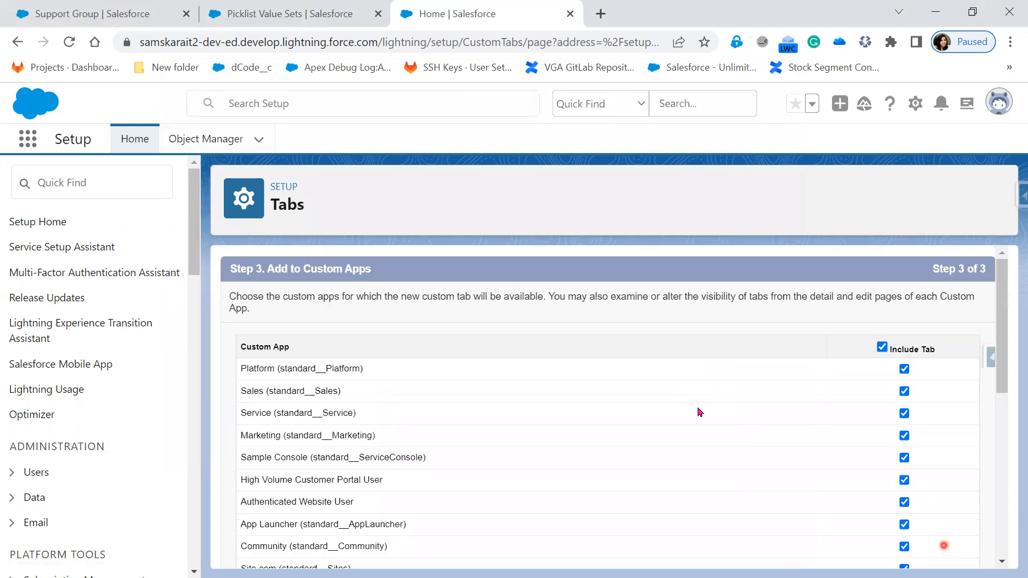
pyautogui.scroll(-4, 749, 475)
pyautogui.scroll(-4, 749, 475)
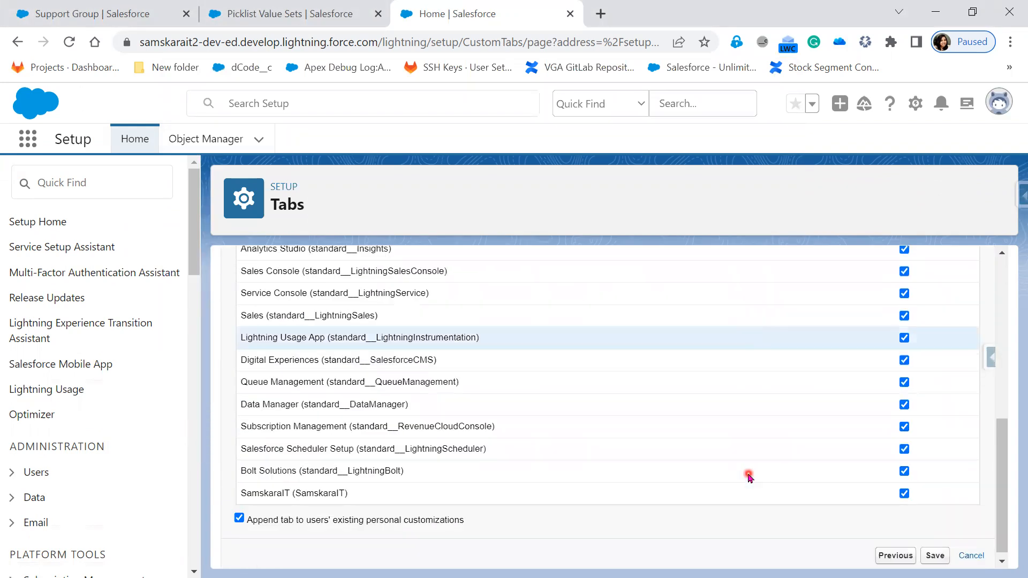
pyautogui.click(934, 550)
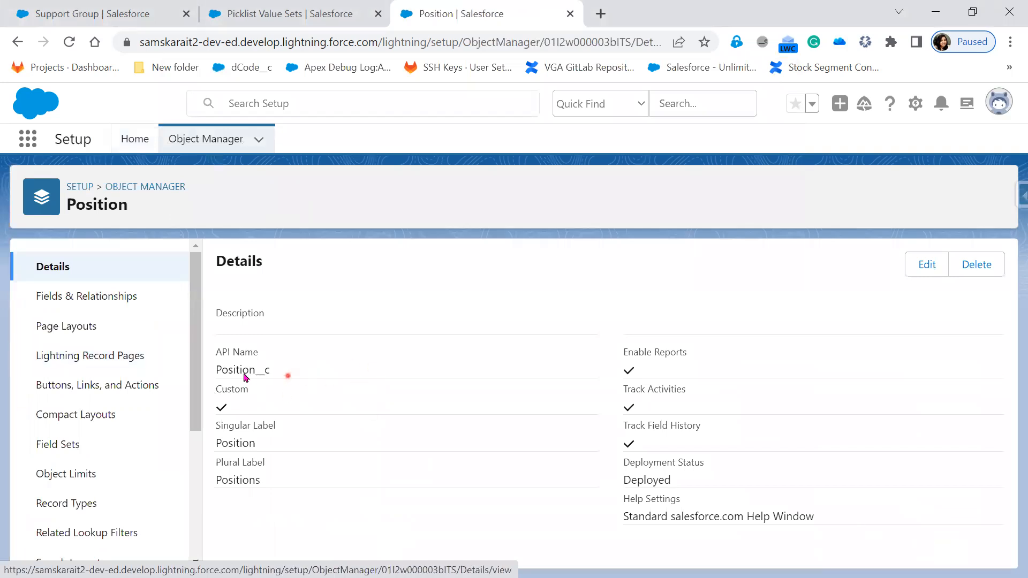
pyautogui.moveTo(276, 371); pyautogui.dragTo(217, 375)
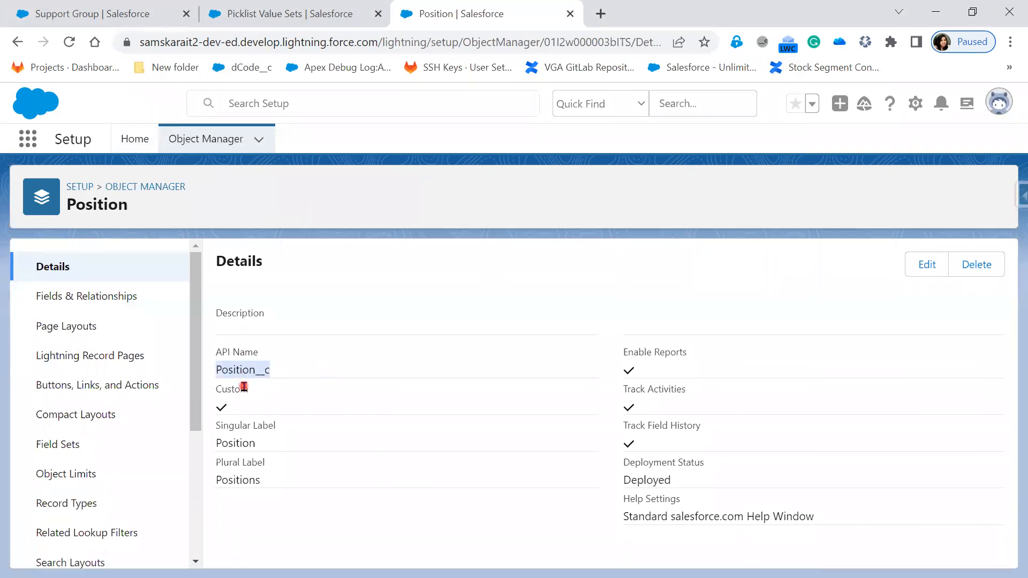
# Advance the slide show to slide 11, 'Creating Custom Fields', revealing both bullets
pyautogui.hotkey('alt', 'Tab')
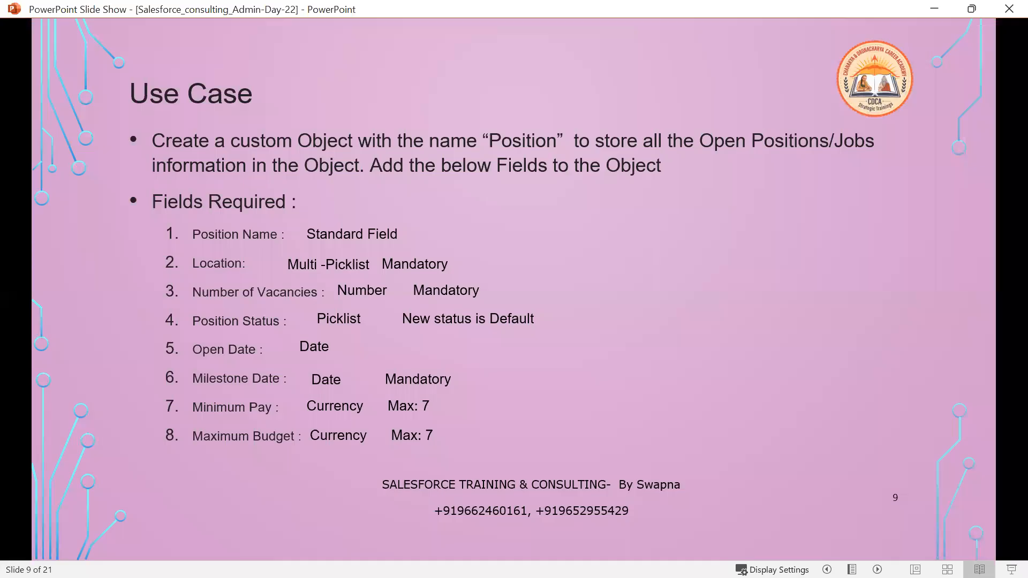
pyautogui.scroll(-4, 510, 474)
pyautogui.scroll(-10, 510, 474)
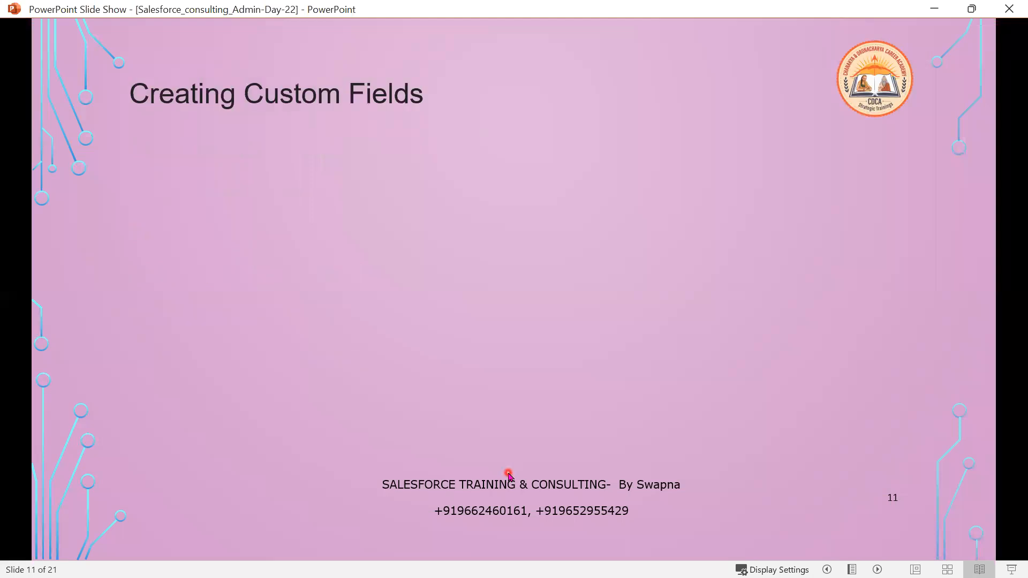
pyautogui.scroll(-1, 508, 473)
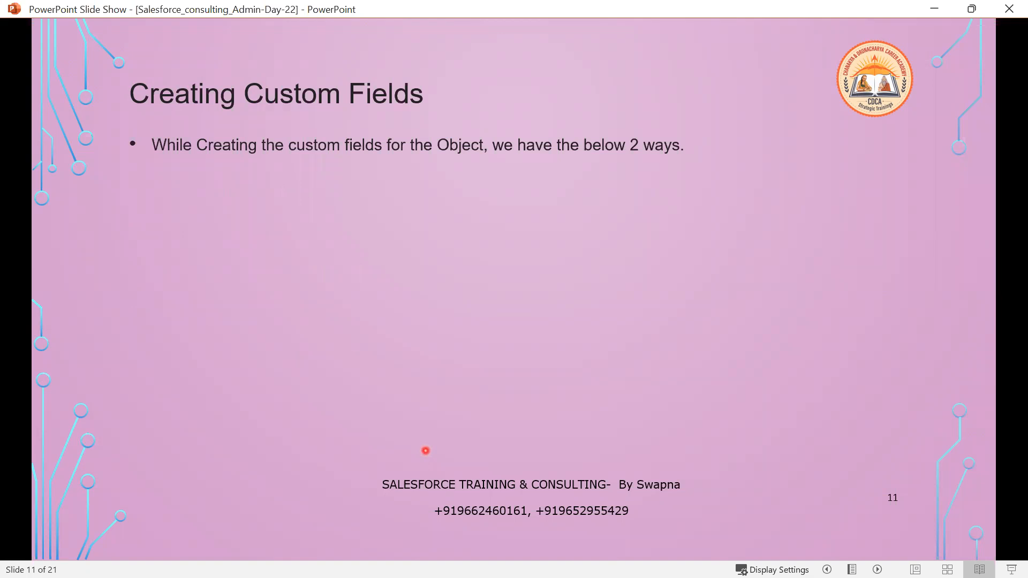
pyautogui.scroll(-1, 426, 451)
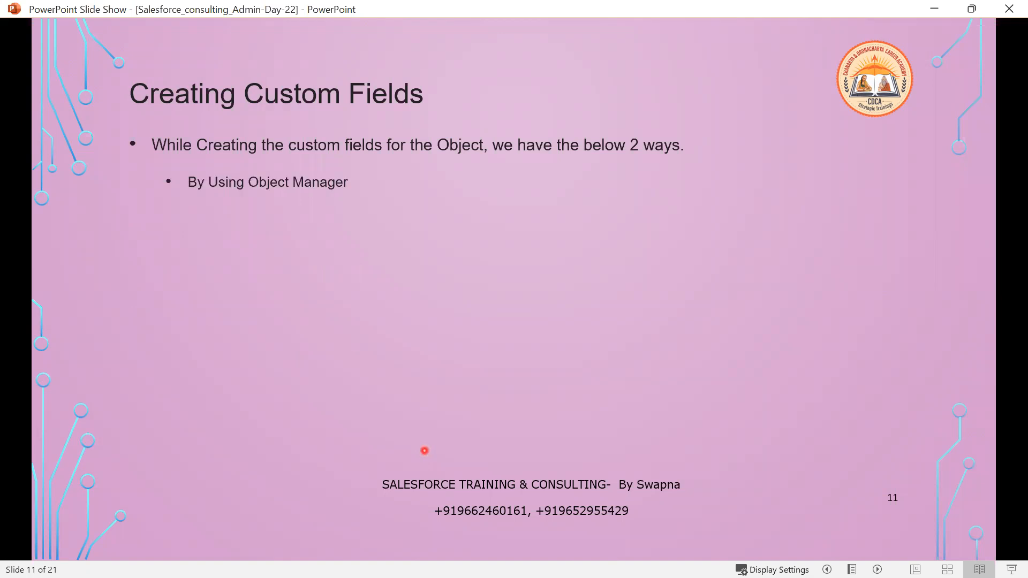
pyautogui.scroll(-1, 424, 451)
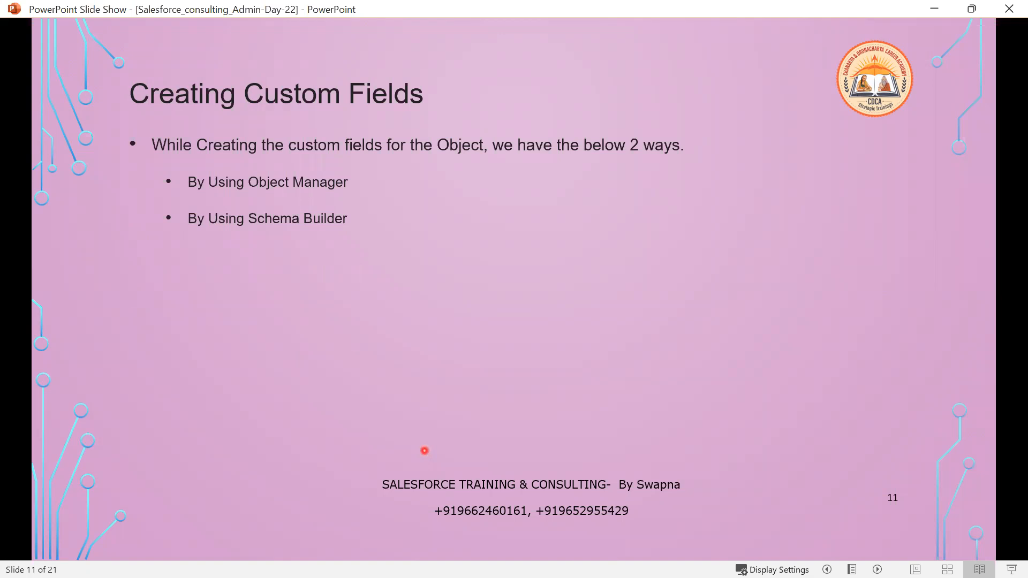
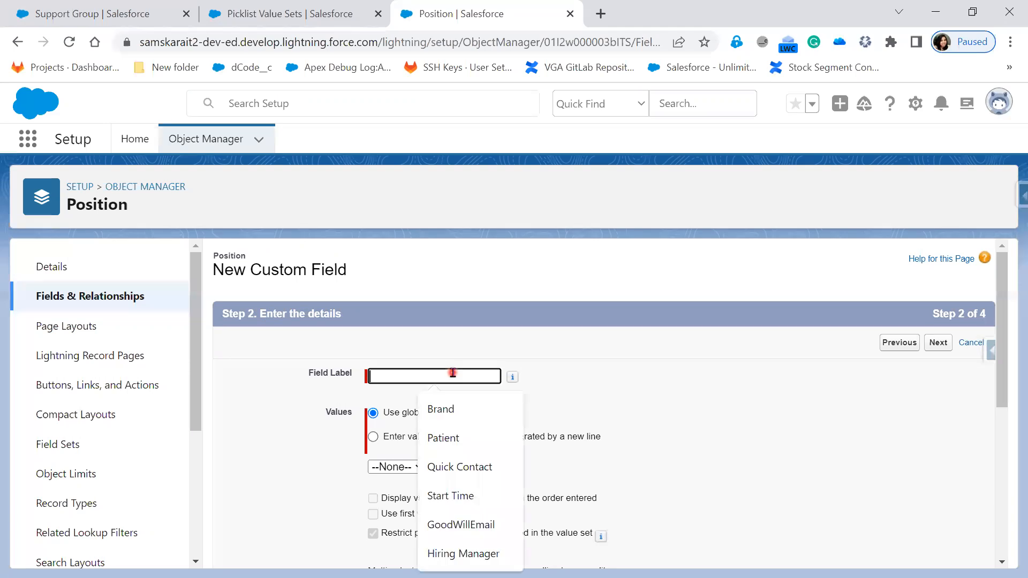
# Label the picklist field Location and choose to enter its values manually
pyautogui.write('Location')
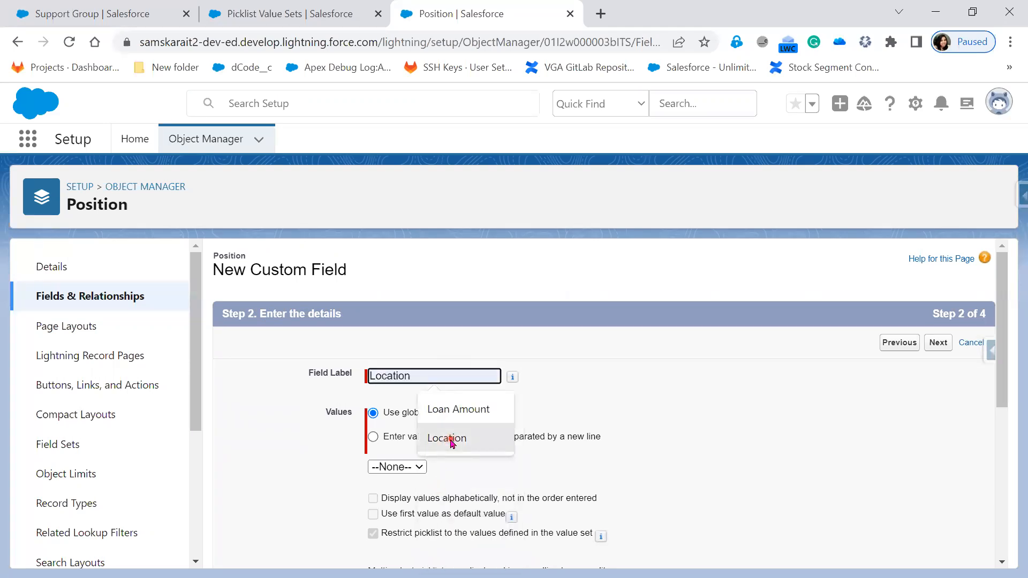
pyautogui.click(448, 438)
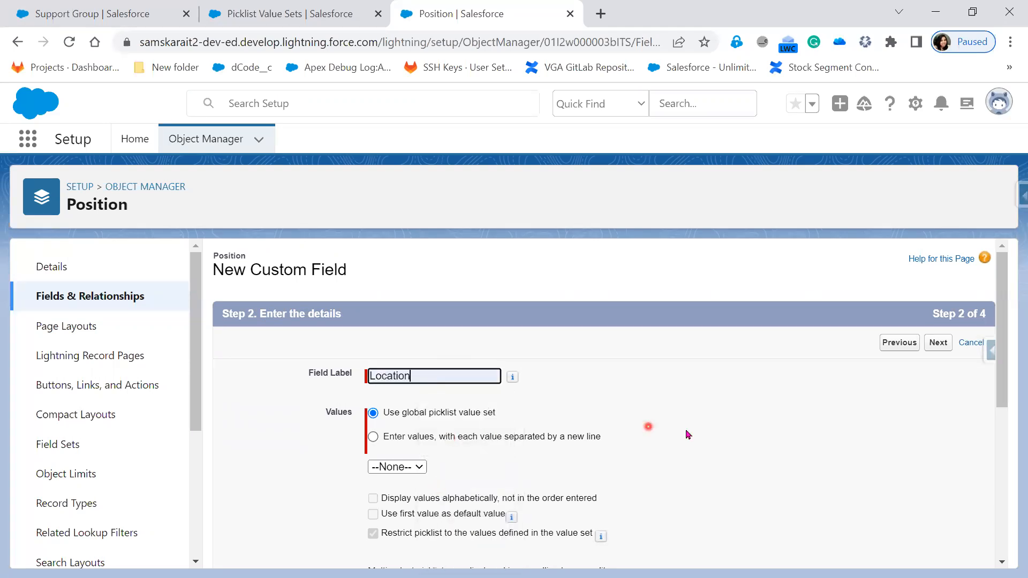
pyautogui.click(566, 445)
pyautogui.scroll(-3, 535, 418)
# List Hyderabad, Bangalore, Vizag, Pune and Noida as values, displayed alphabetically
pyautogui.click(456, 329)
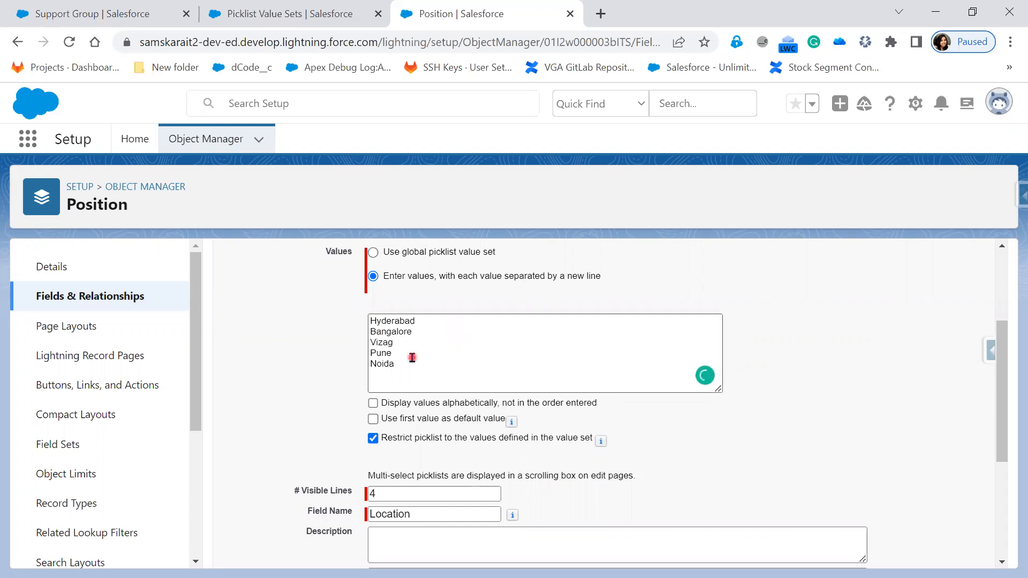
pyautogui.scroll(1, 374, 348)
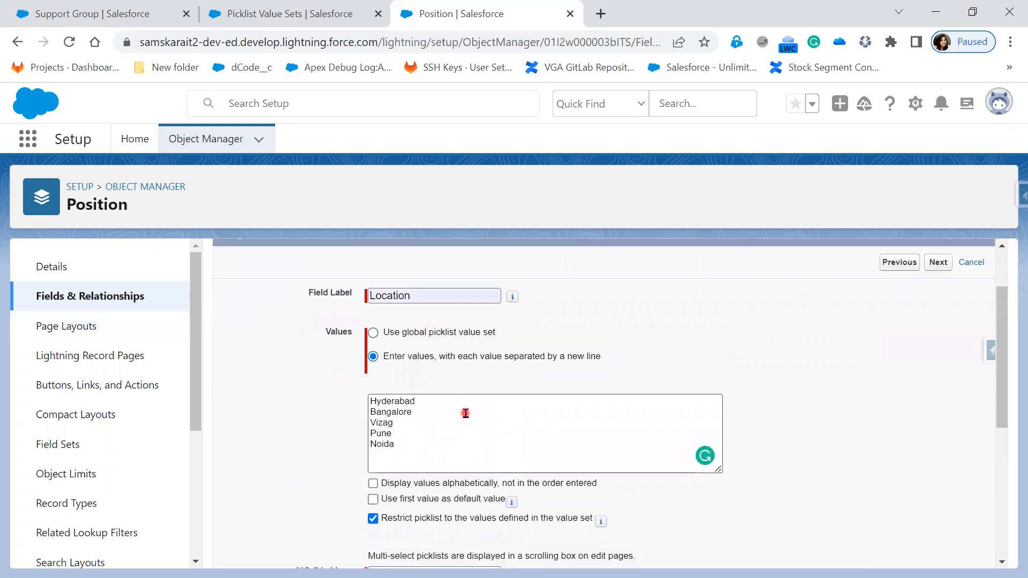
pyautogui.scroll(-3, 466, 412)
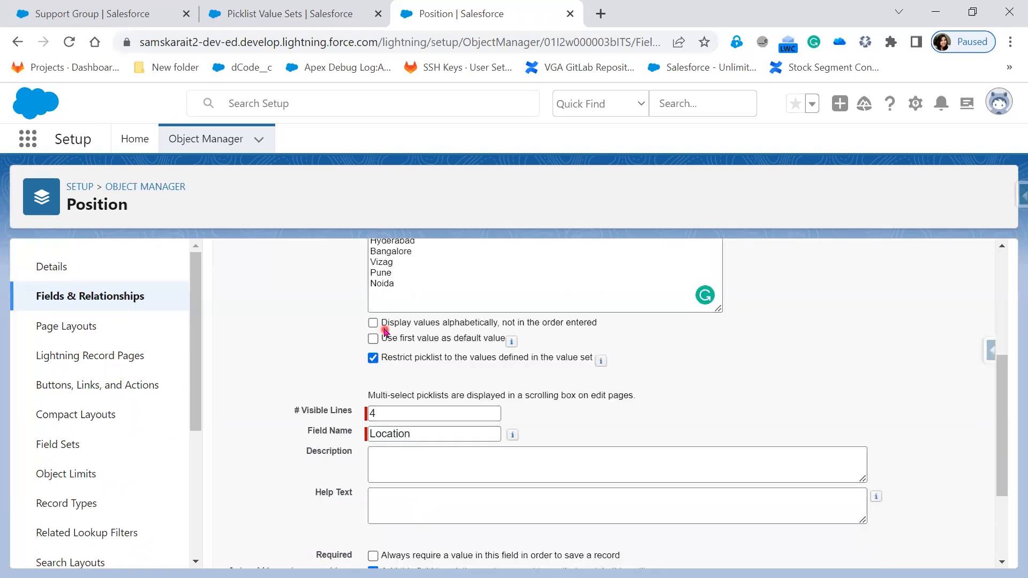
pyautogui.moveTo(388, 324); pyautogui.dragTo(522, 325)
pyautogui.click(373, 323)
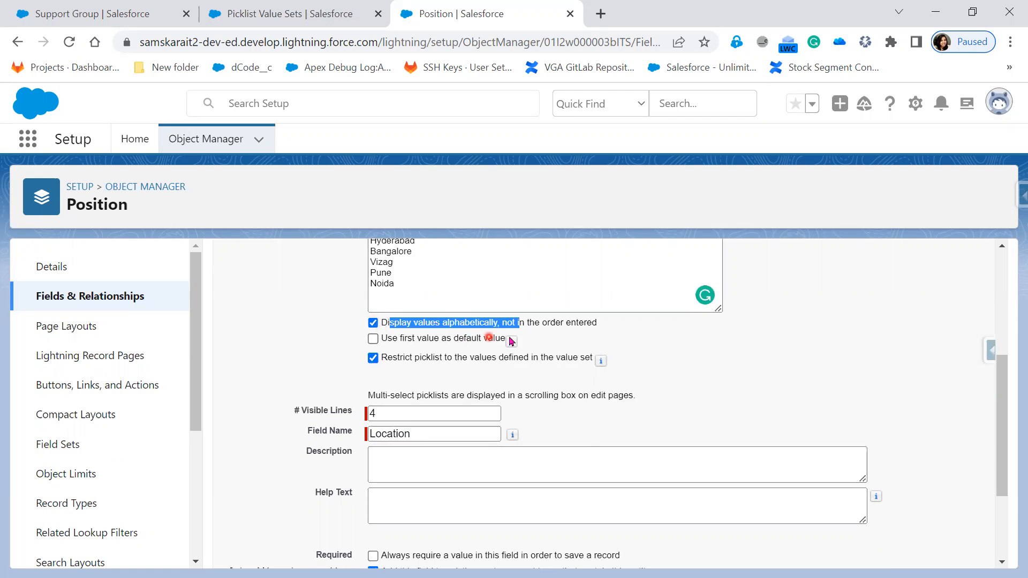
pyautogui.moveTo(511, 340)
pyautogui.scroll(-2, 600, 408)
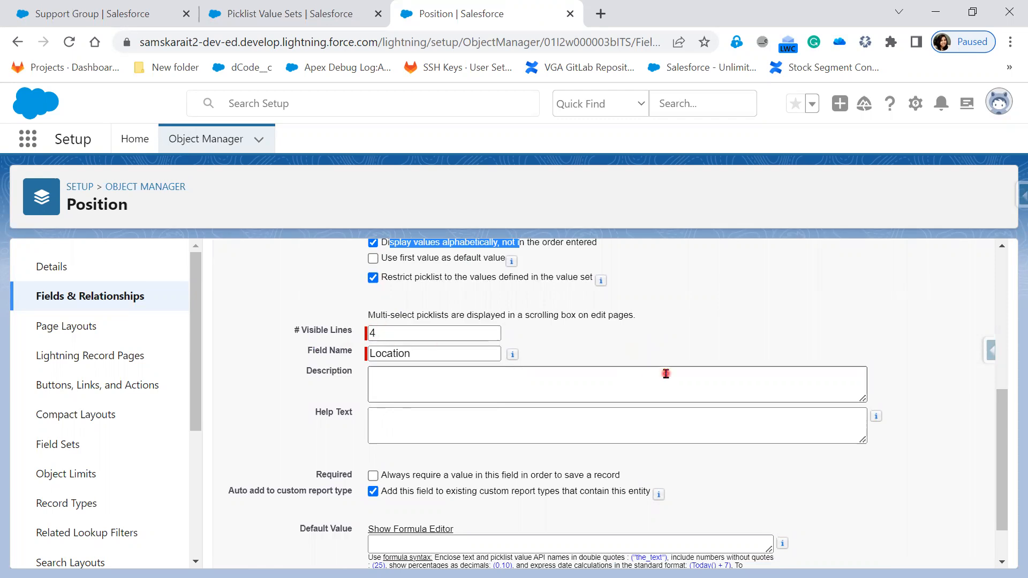
# Give Location the description 'This field holds the Different Location Names'
pyautogui.click(430, 353)
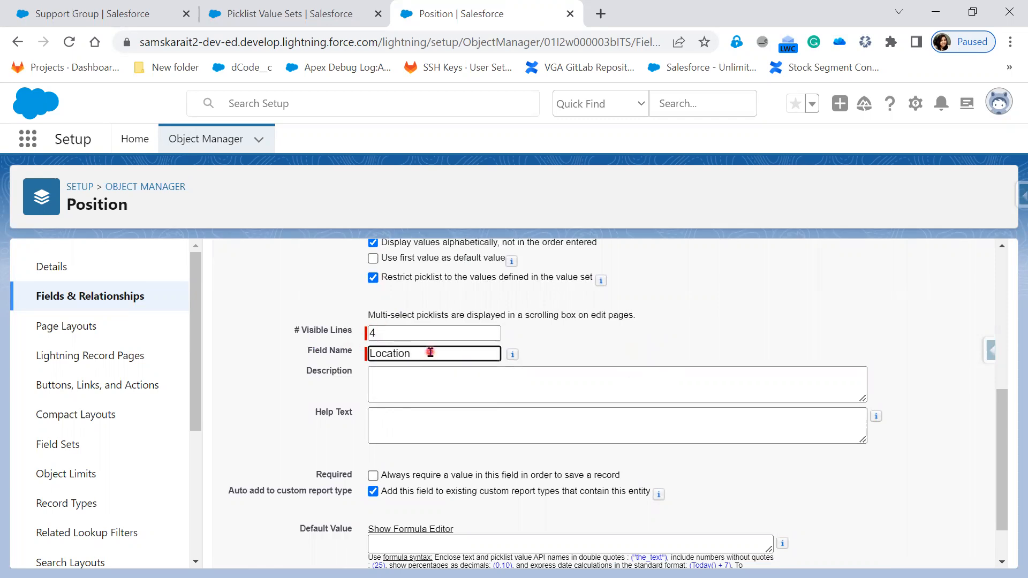
pyautogui.scroll(-1, 428, 356)
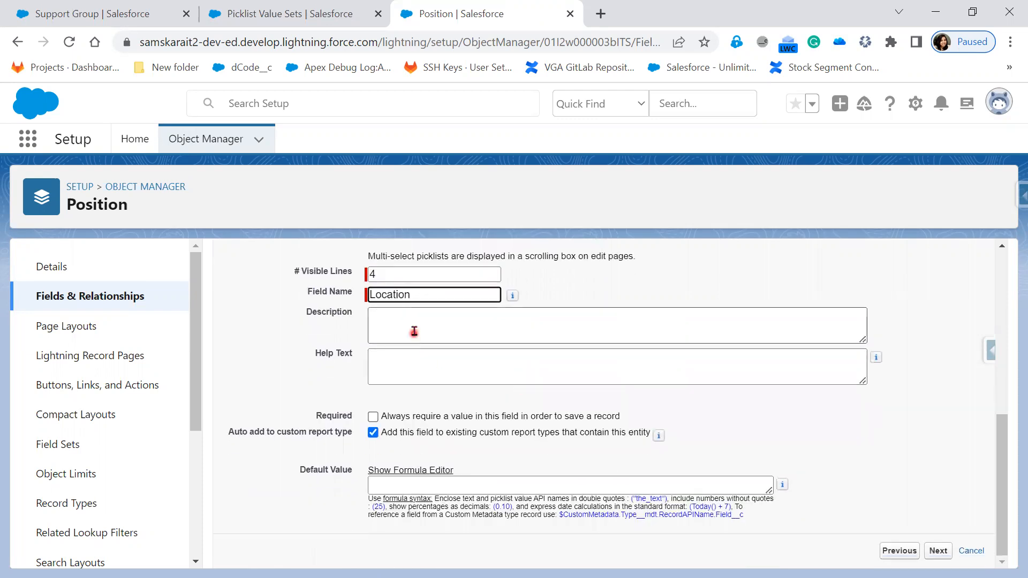
pyautogui.click(414, 331)
pyautogui.scroll(1, 615, 417)
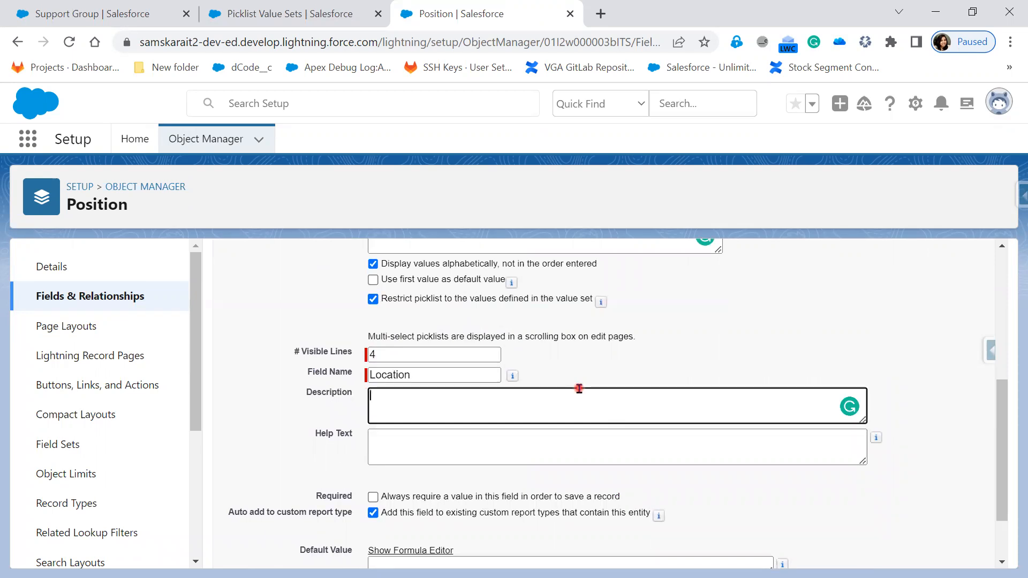
pyautogui.write('field holds the Different ')
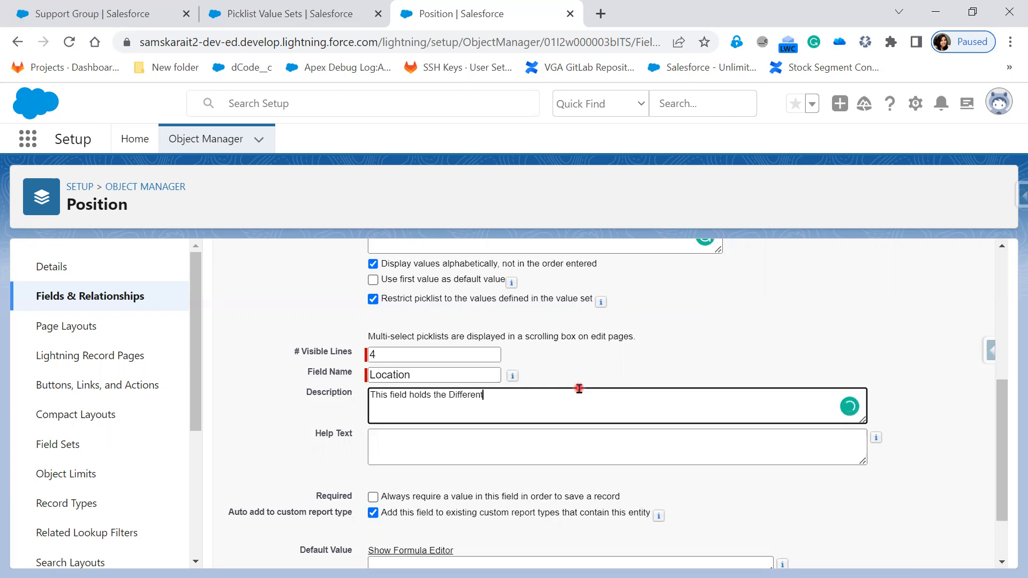
pyautogui.write('Location Names')
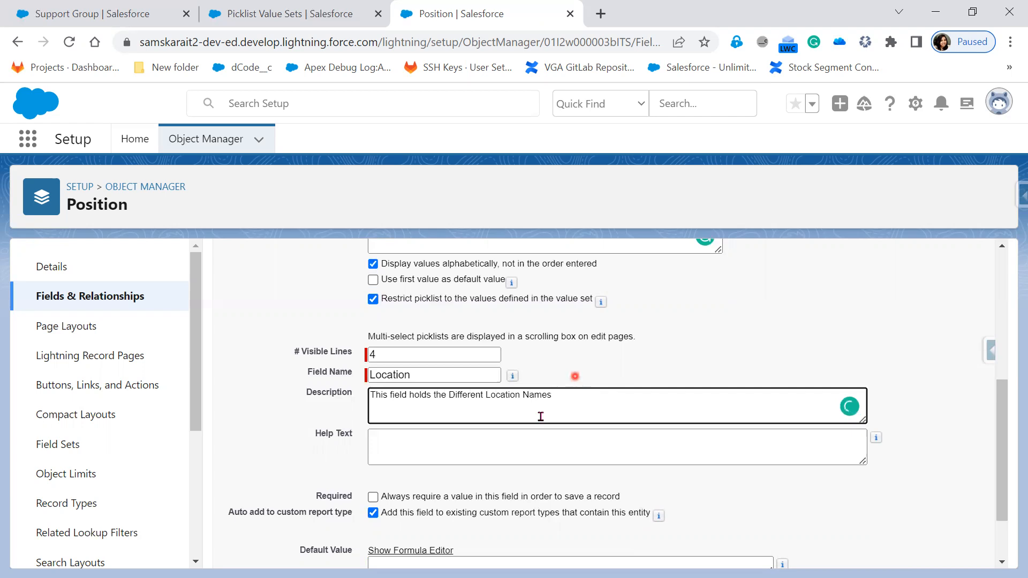
pyautogui.click(931, 475)
pyautogui.scroll(-2, 930, 476)
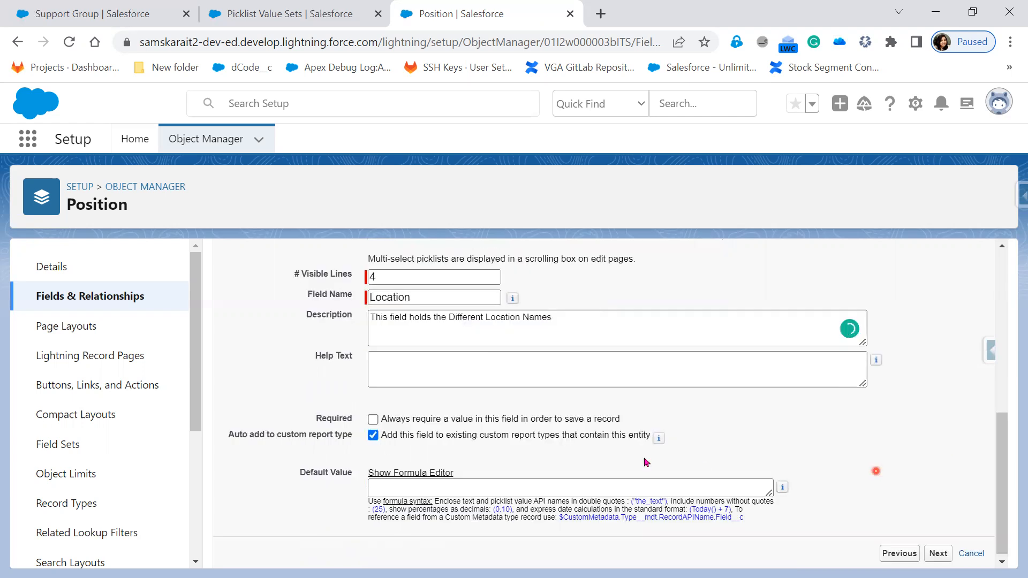
# Check the reference slide, then set Location to always require a value
pyautogui.hotkey('alt', 'Tab')
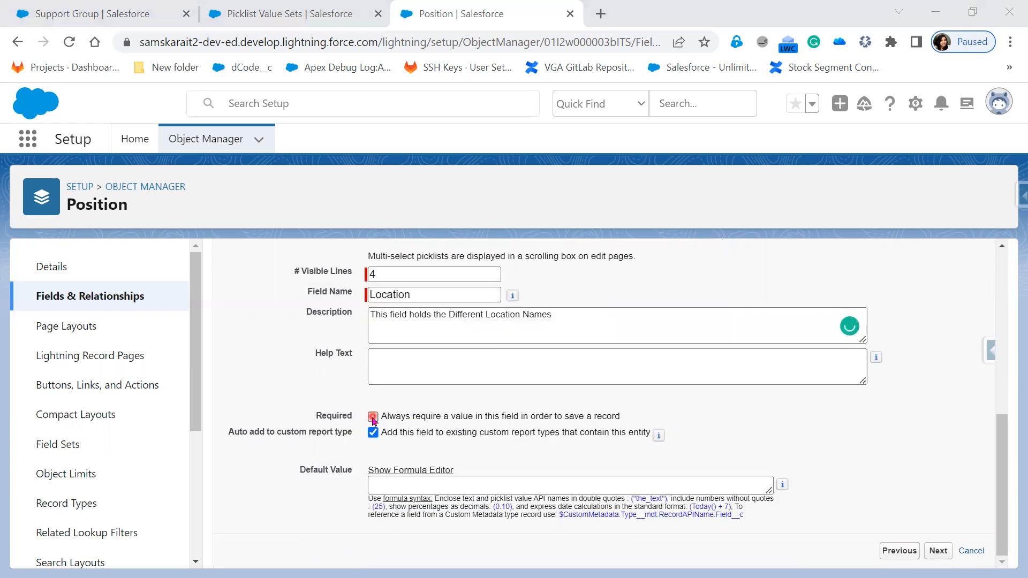
pyautogui.hotkey('alt', 'Tab')
pyautogui.hotkey('alt', 'Tab')
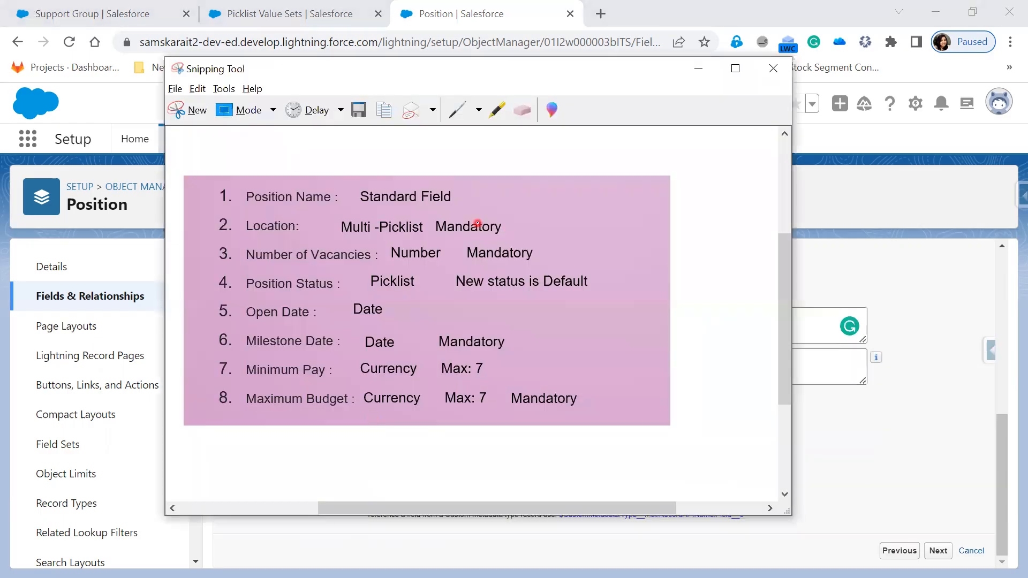
pyautogui.hotkey('alt', 'Tab')
pyautogui.click(373, 417)
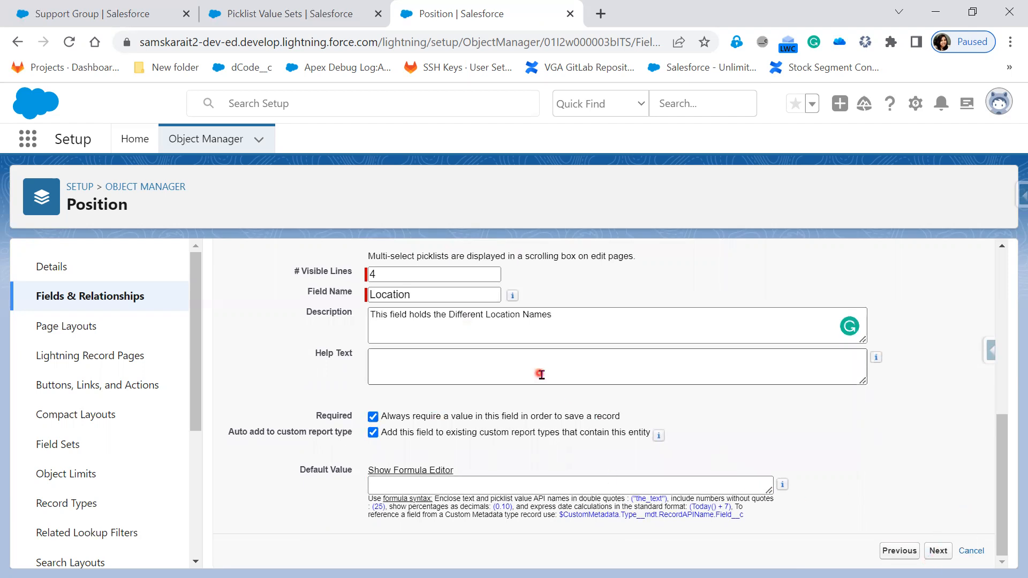
pyautogui.scroll(7, 470, 372)
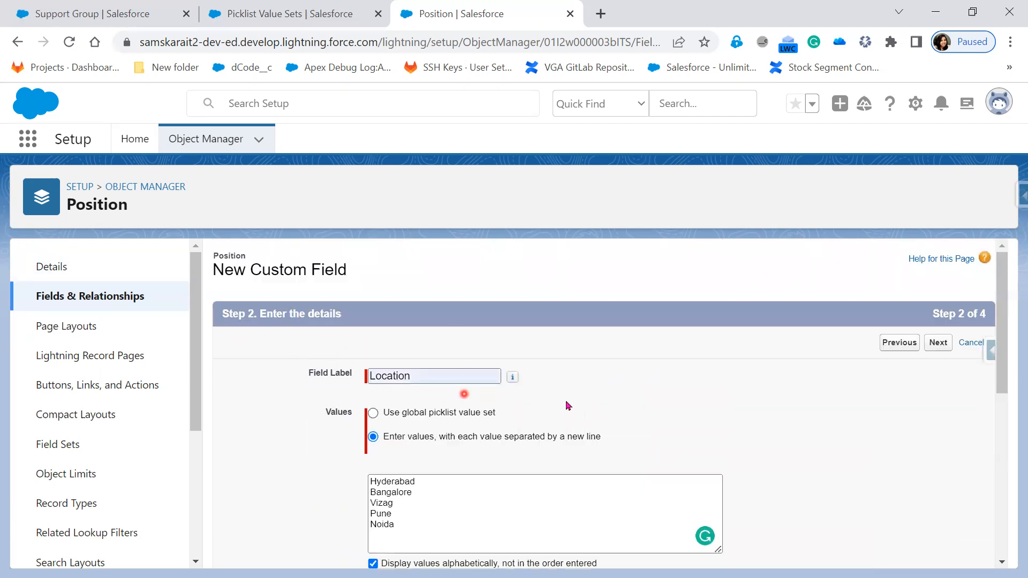
pyautogui.scroll(-7, 689, 429)
# Move Location to Step 3 field-level security and show slide 13 of the lesson deck
pyautogui.click(946, 555)
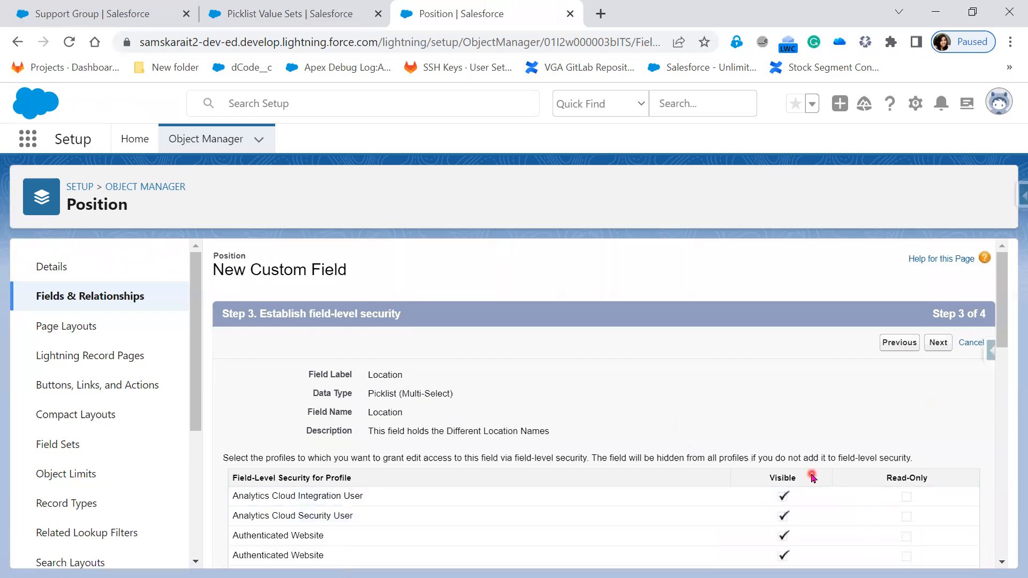
pyautogui.hotkey('alt', 'Tab')
pyautogui.hotkey('alt', 'Tab')
pyautogui.hotkey('alt', 'Tab')
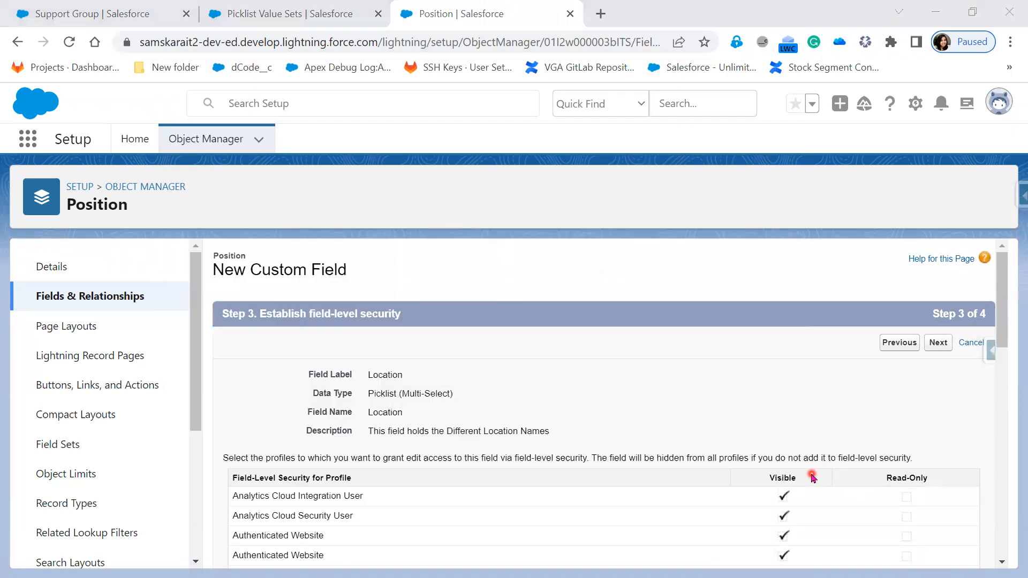
pyautogui.hotkey('alt', 'Tab')
pyautogui.press('Right')
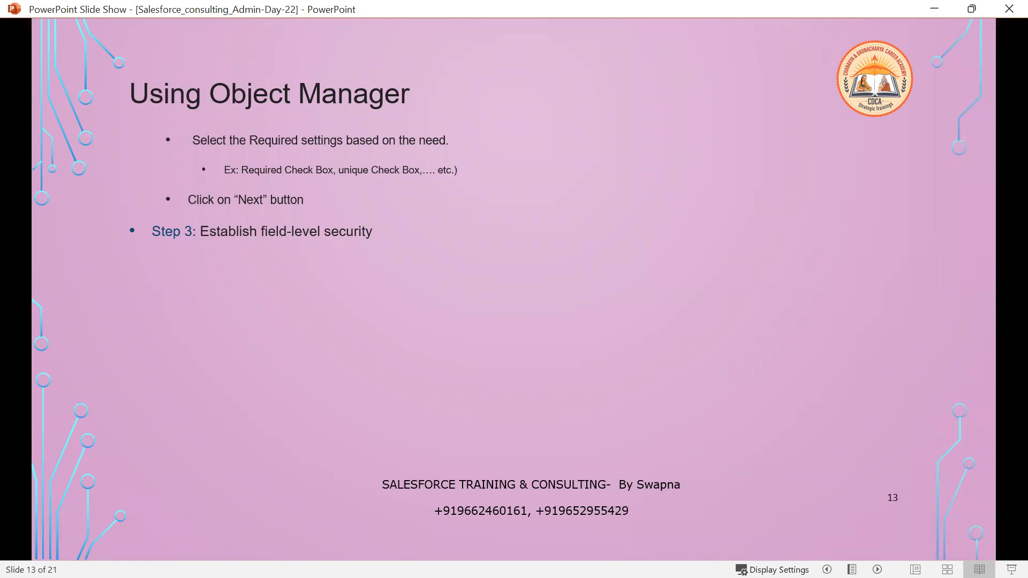
# Reveal slide 13's bullets: tick Visible for all profiles, then click Next
pyautogui.hotkey('alt', 'Tab')
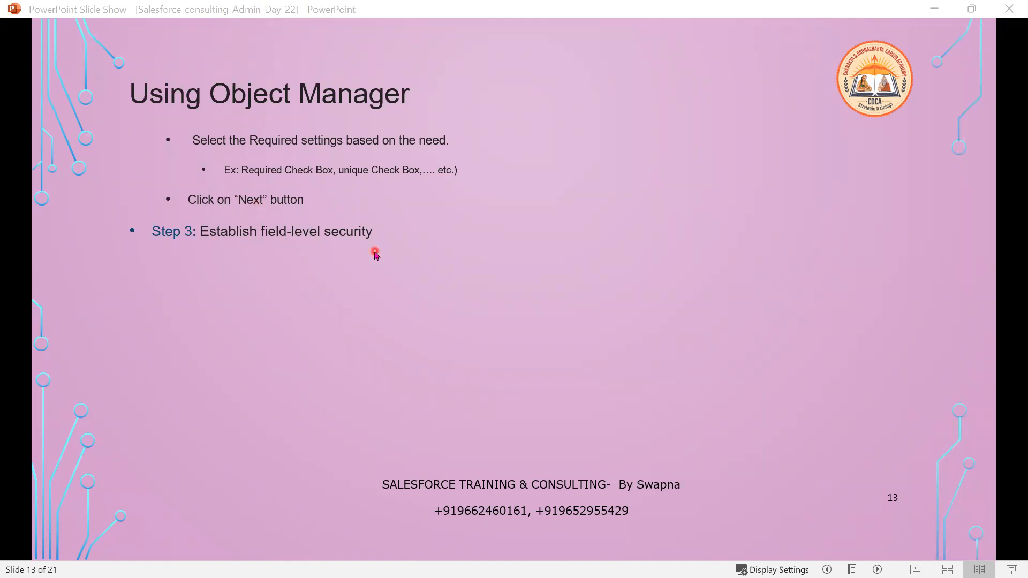
pyautogui.click(394, 425)
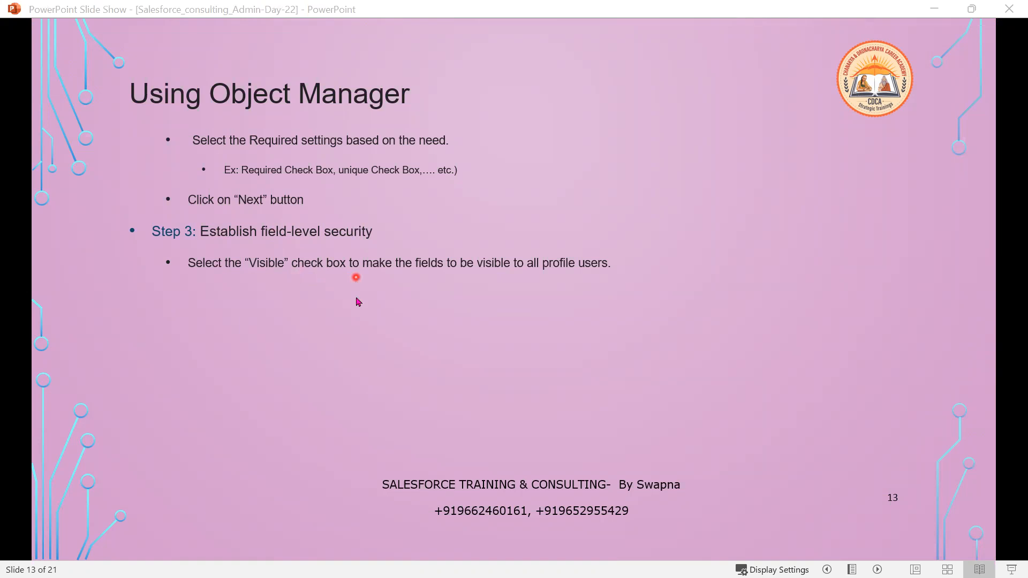
pyautogui.click(357, 324)
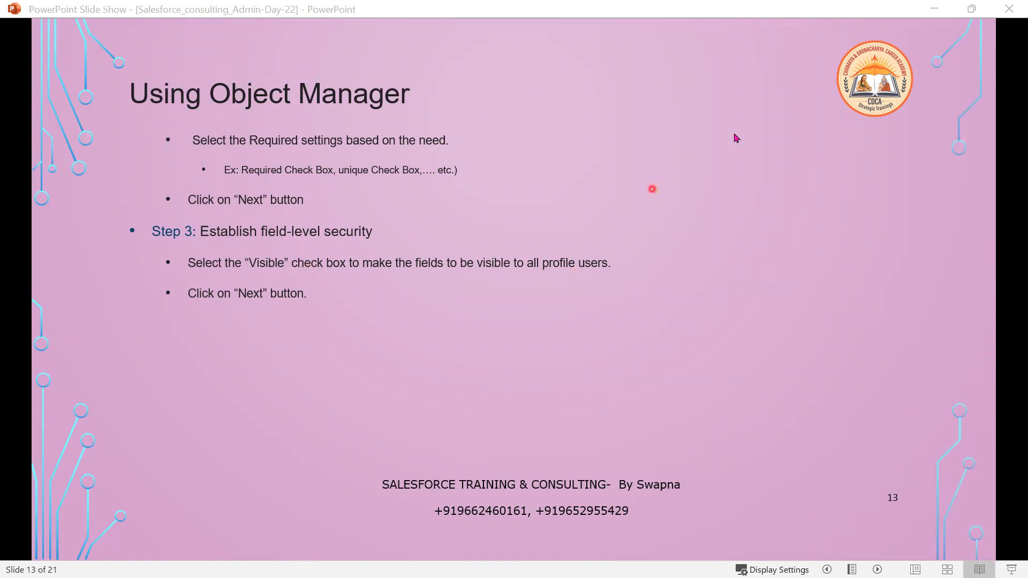
# Accept Location's field-level security settings and continue to Step 4
pyautogui.click(934, 8)
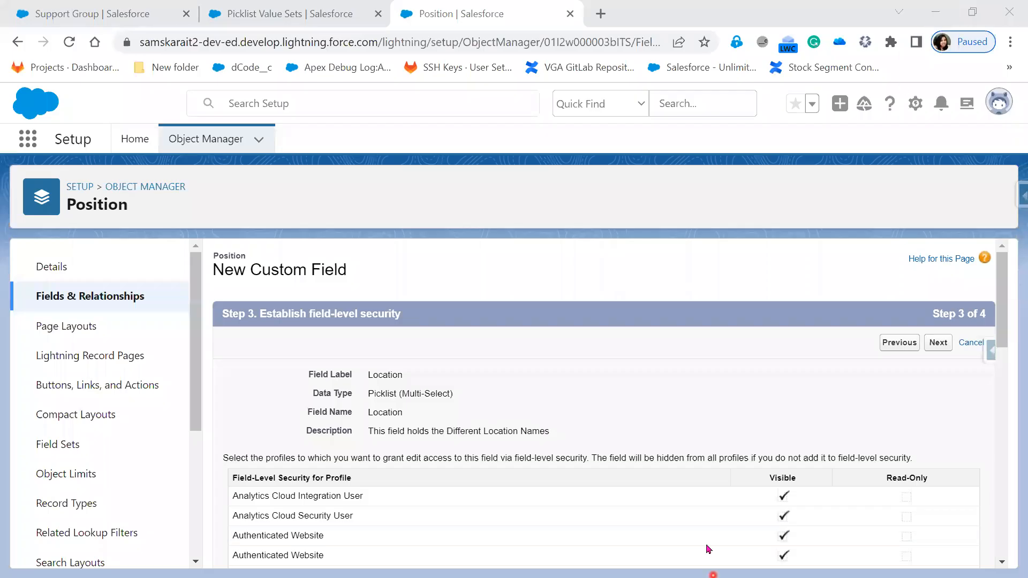
pyautogui.scroll(-4, 797, 374)
pyautogui.scroll(-9, 797, 541)
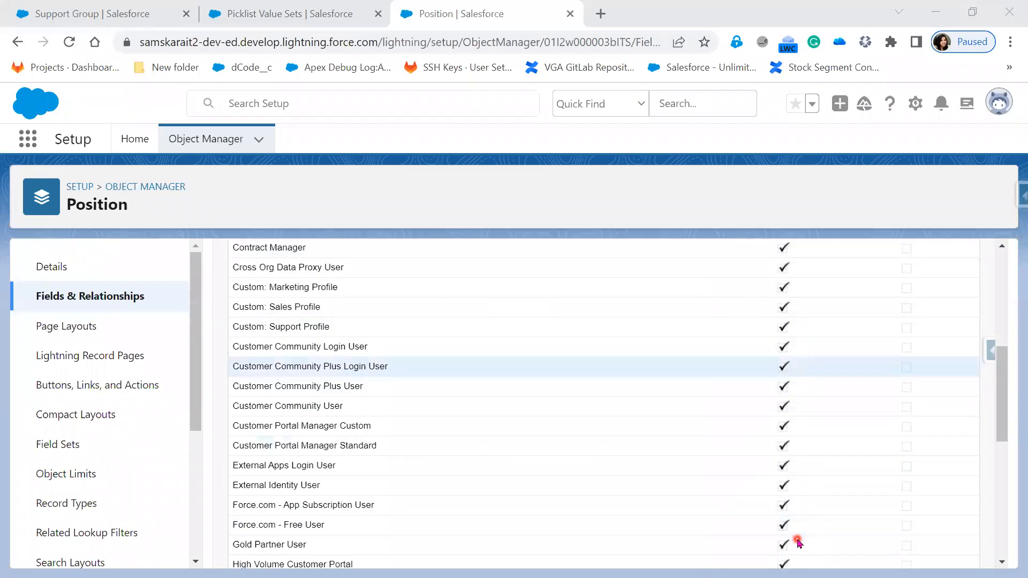
pyautogui.scroll(-2, 798, 542)
pyautogui.scroll(10, 797, 542)
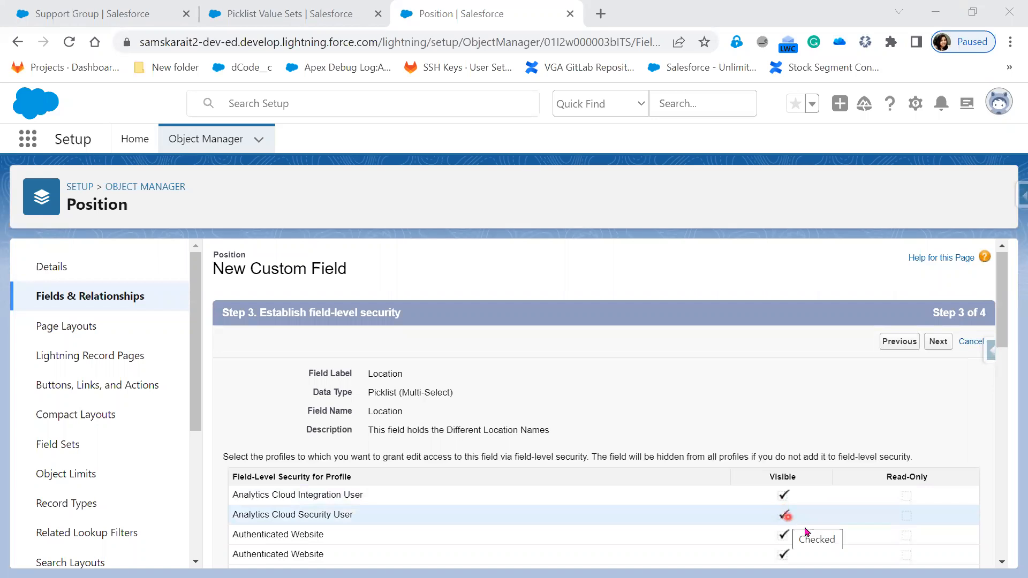
pyautogui.scroll(-9, 809, 544)
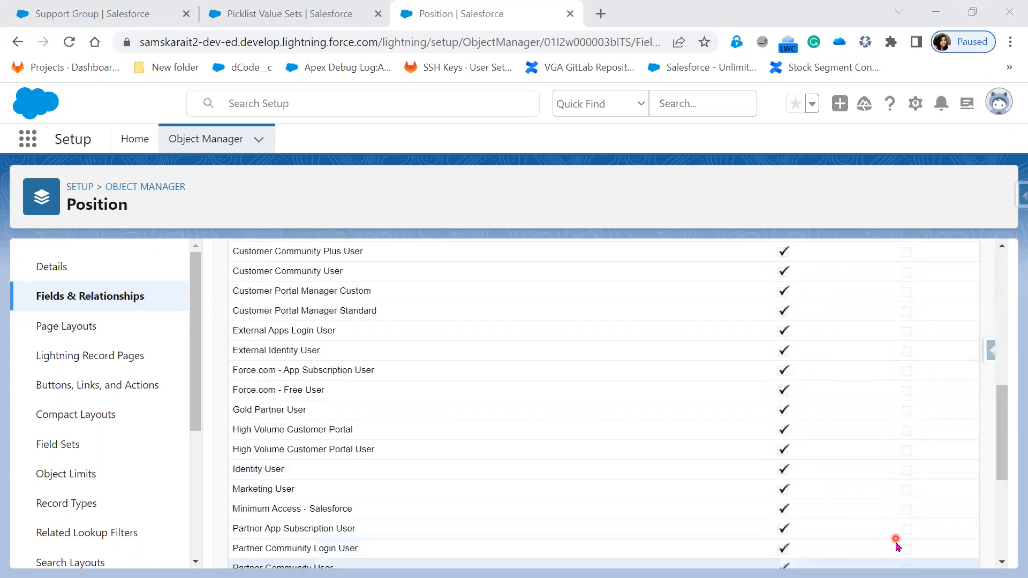
pyautogui.scroll(7, 895, 541)
pyautogui.scroll(-10, 896, 544)
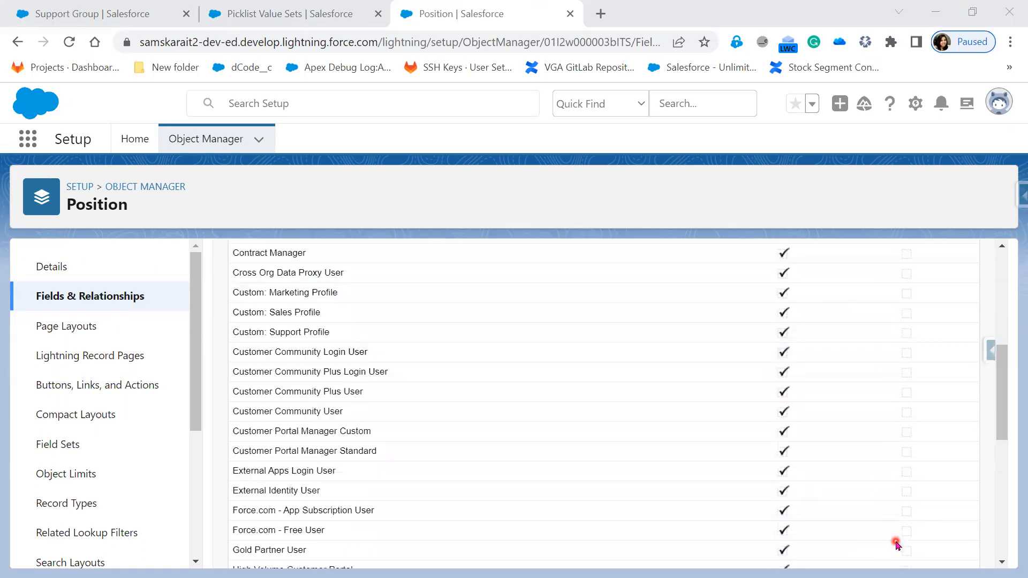
pyautogui.click(938, 551)
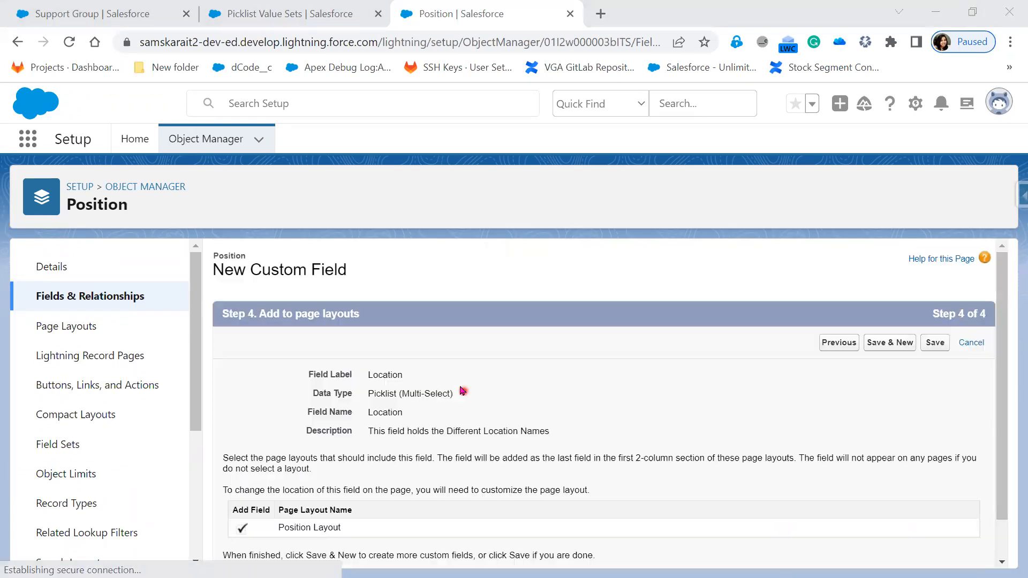
# Reveal the 'Step 4 : Add to page layouts' bullet on slide 13
pyautogui.hotkey('alt', 'Tab')
pyautogui.press('Right')
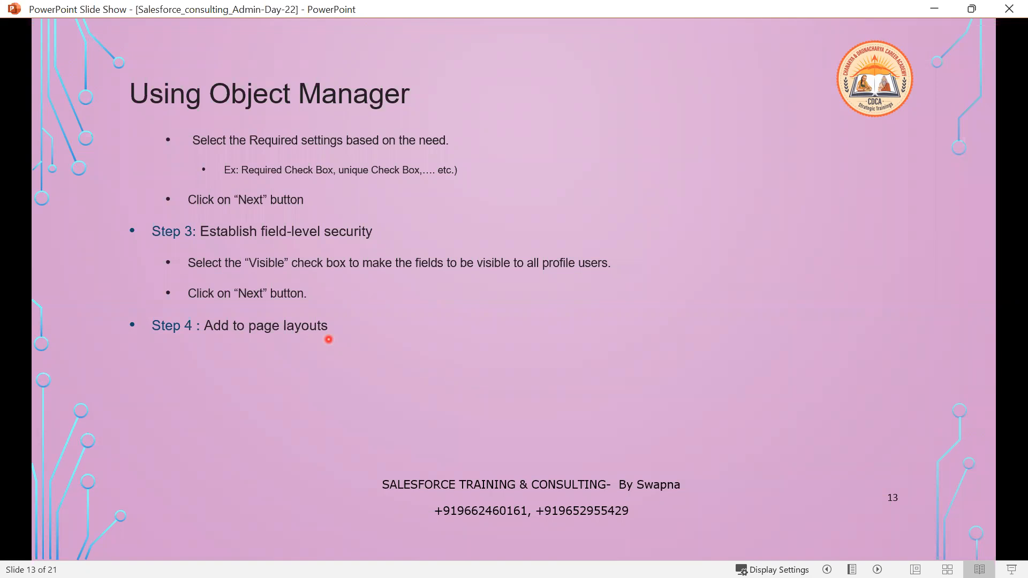
pyautogui.hotkey('alt', 'Tab')
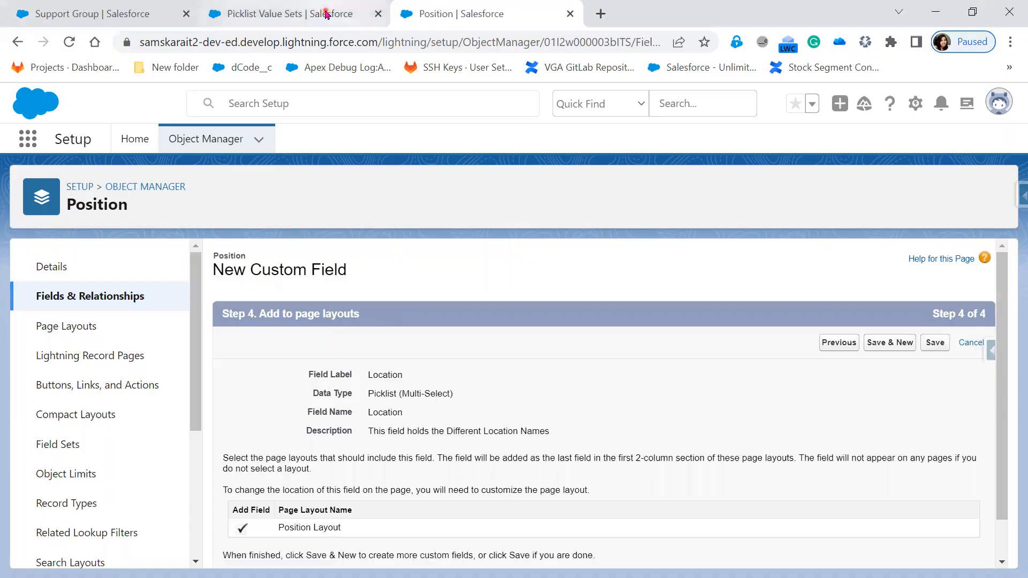
# Open a New Position form from More > Positions, then go to Picklist Value Sets
pyautogui.click(327, 13)
pyautogui.click(136, 15)
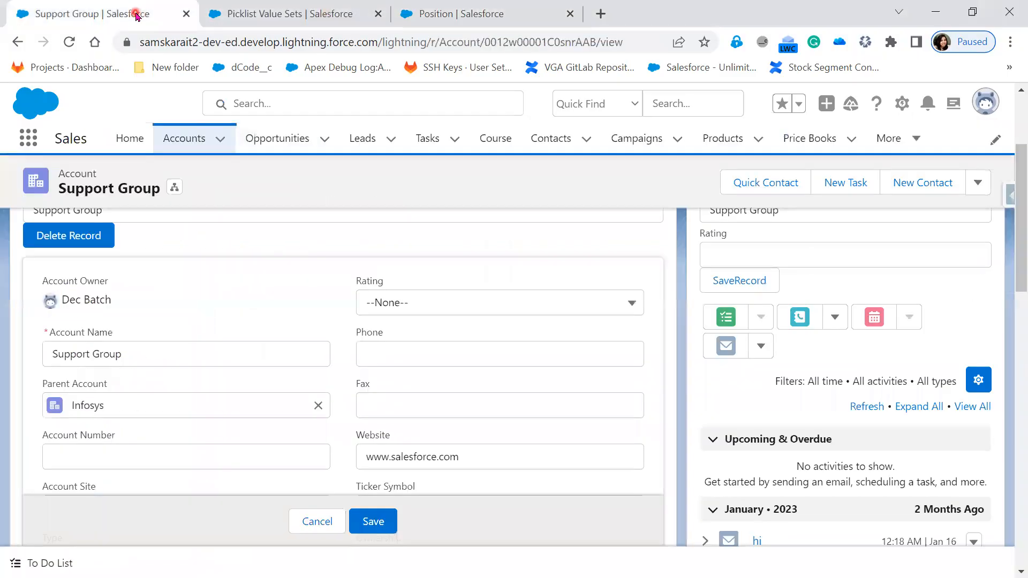
pyautogui.click(916, 140)
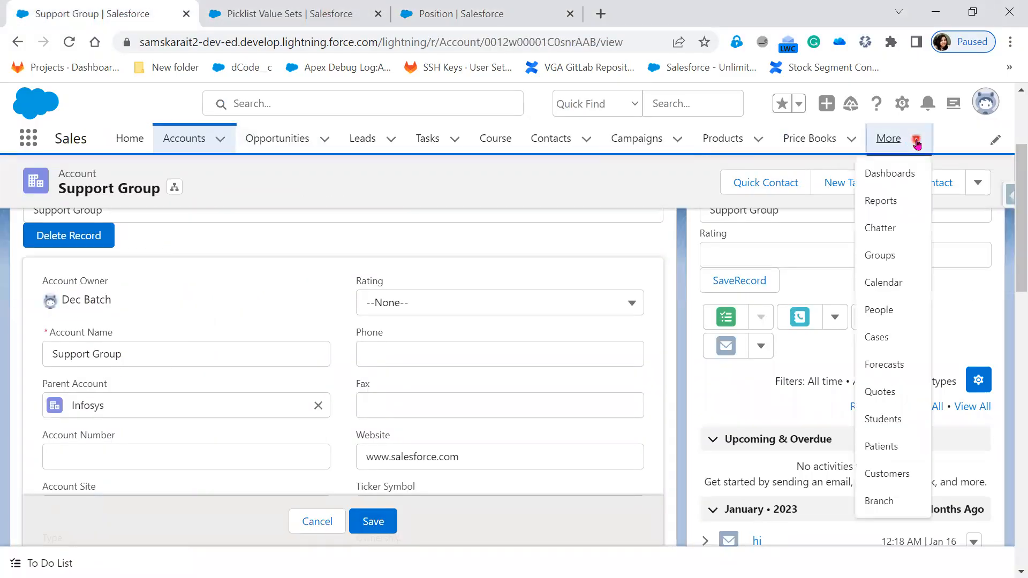
pyautogui.click(67, 46)
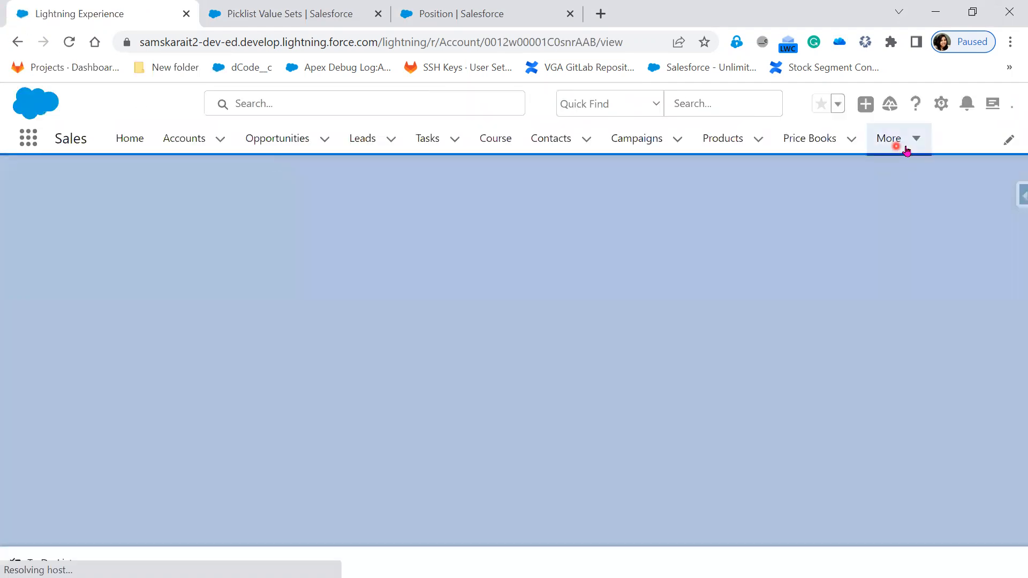
pyautogui.click(910, 143)
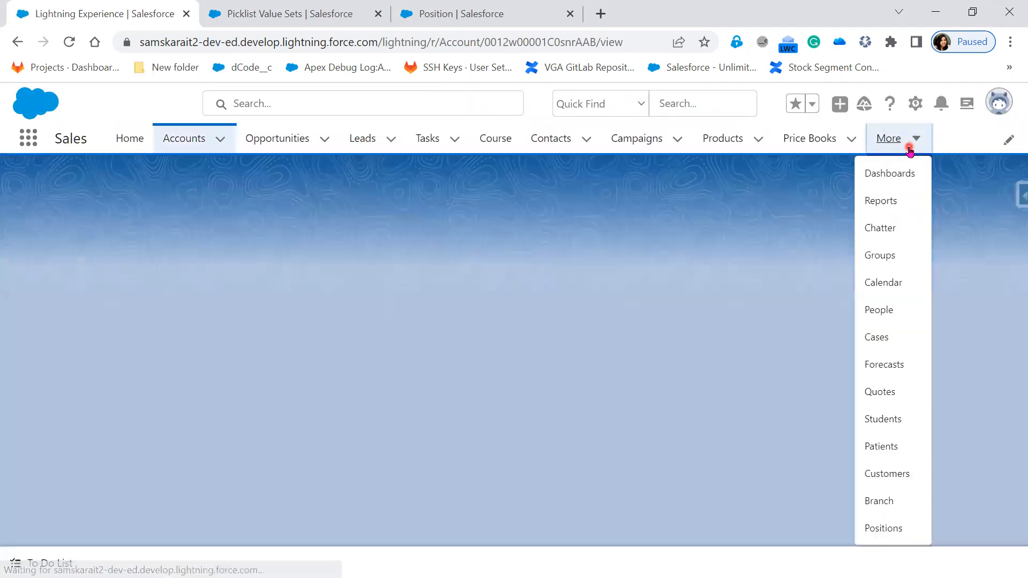
pyautogui.click(890, 529)
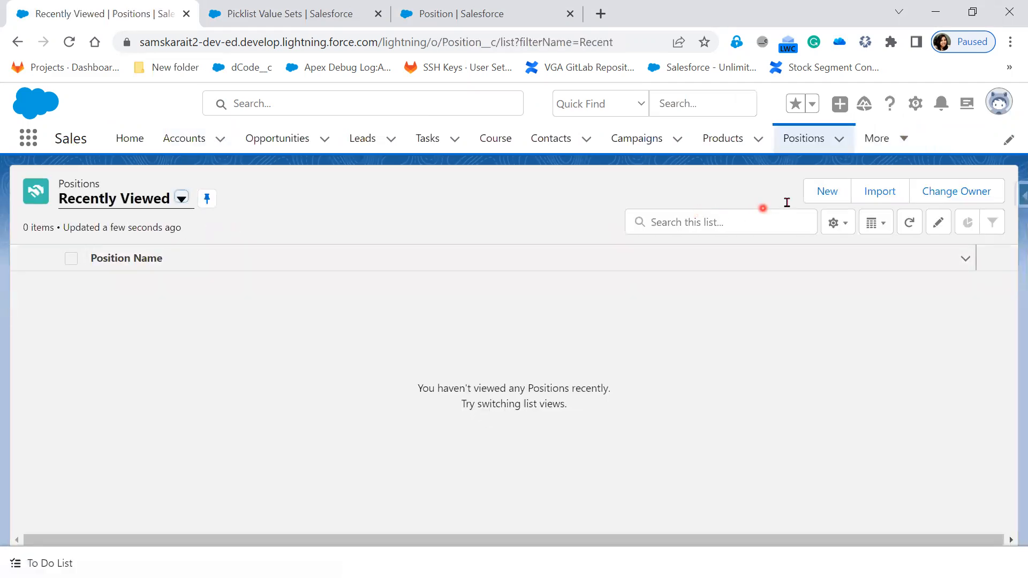
pyautogui.click(827, 198)
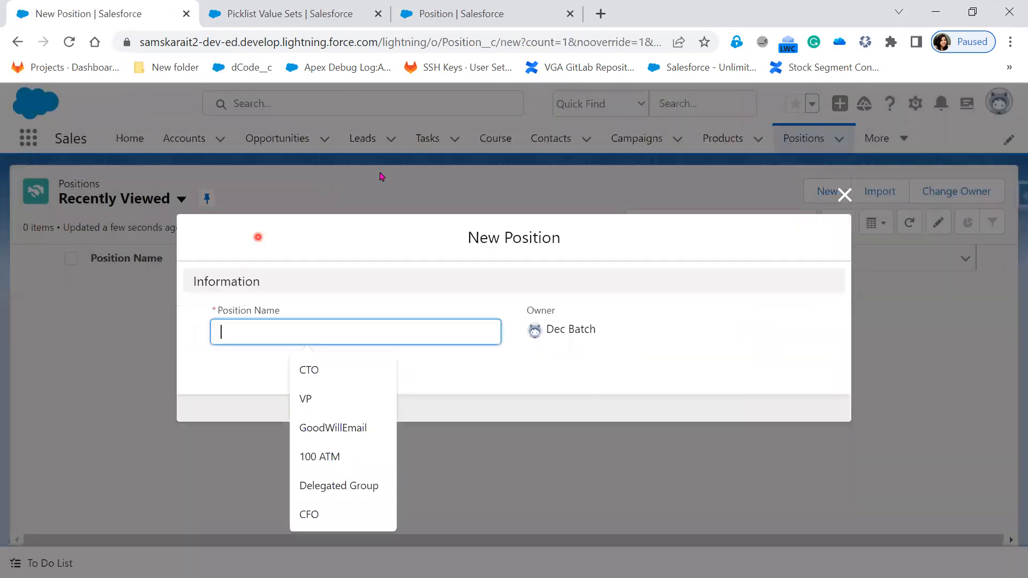
pyautogui.click(647, 360)
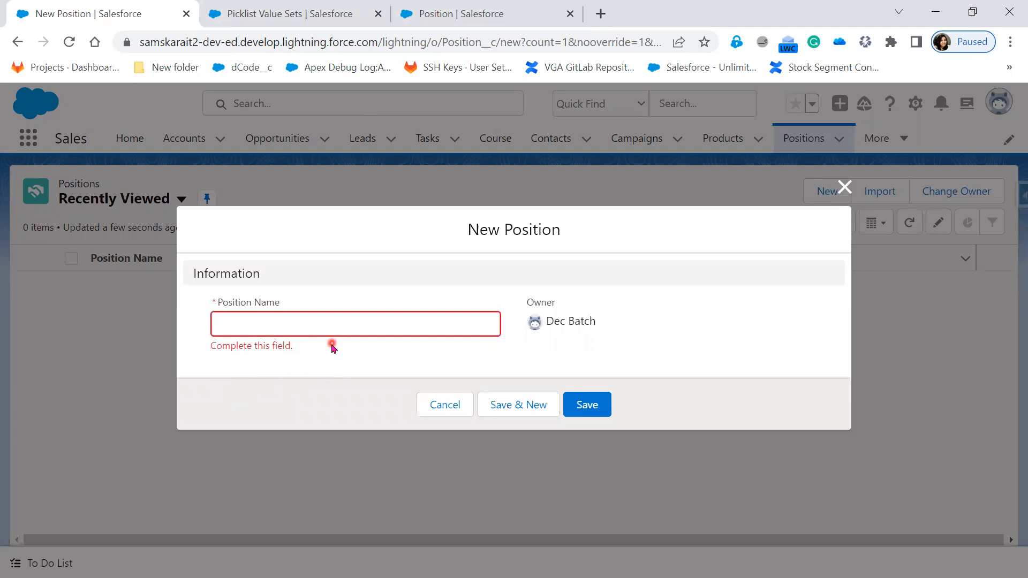
pyautogui.click(333, 15)
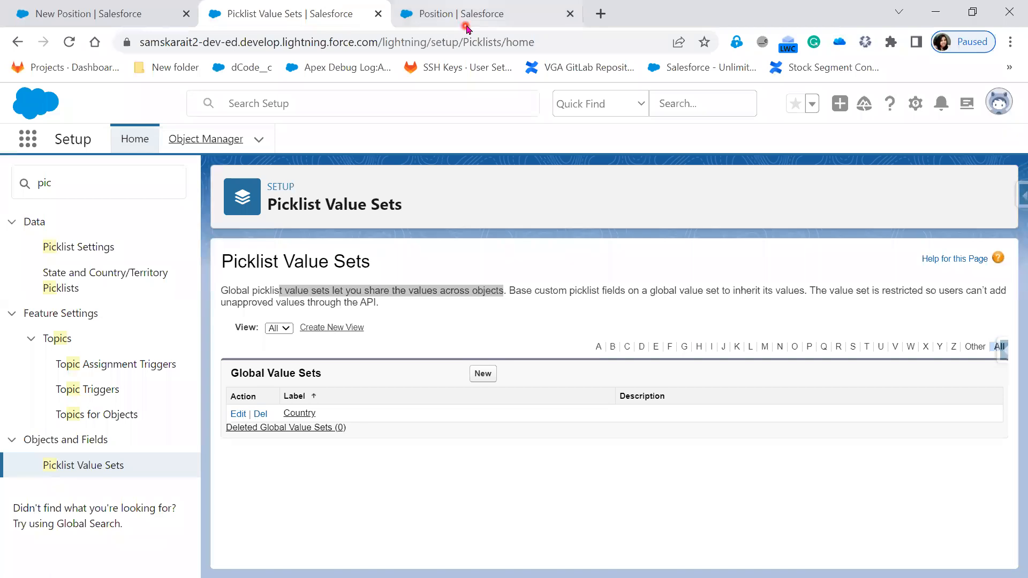
# Review the New Position form's Information section, then save Location to the Position Layout
pyautogui.click(378, 13)
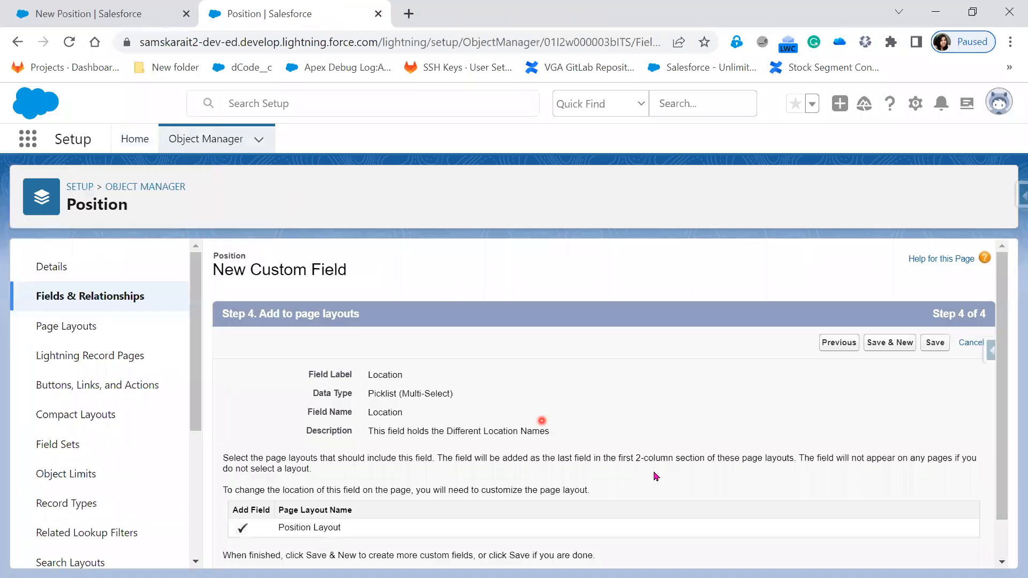
pyautogui.scroll(-1, 444, 478)
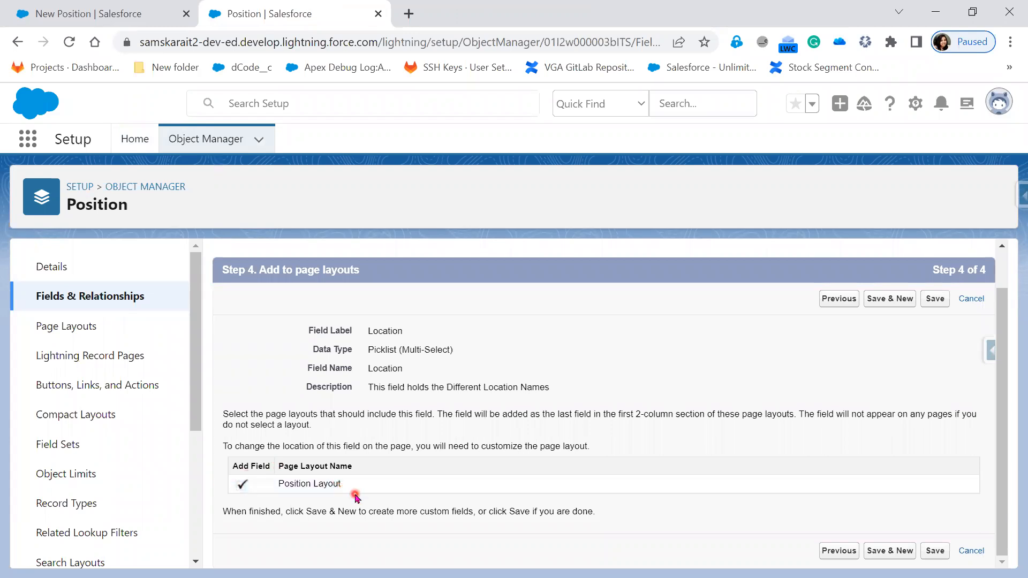
pyautogui.click(103, 5)
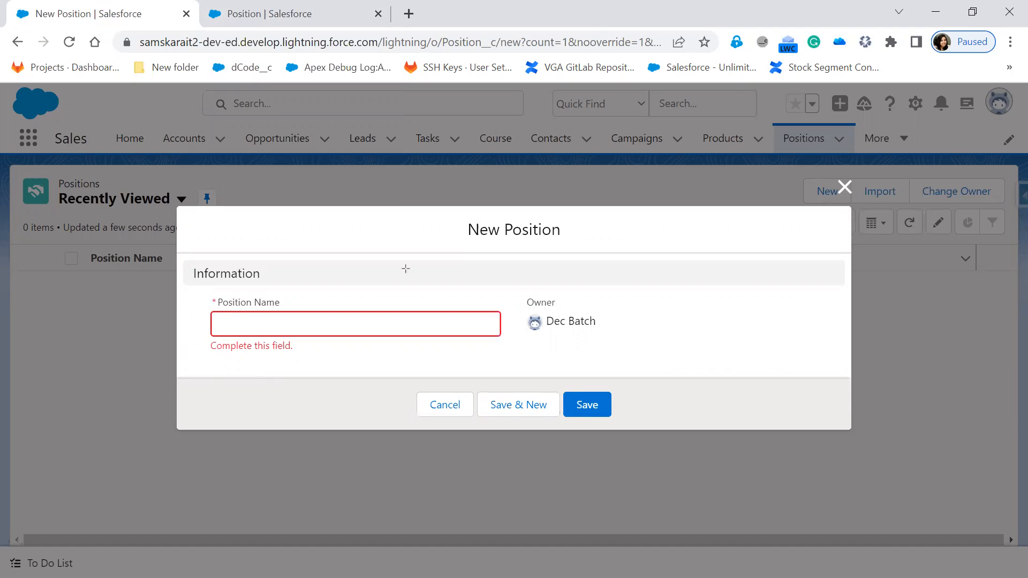
pyautogui.moveTo(173, 243)
pyautogui.mouseDown()
pyautogui.moveTo(624, 349)
pyautogui.moveTo(854, 394)
pyautogui.moveTo(850, 385)
pyautogui.mouseUp()
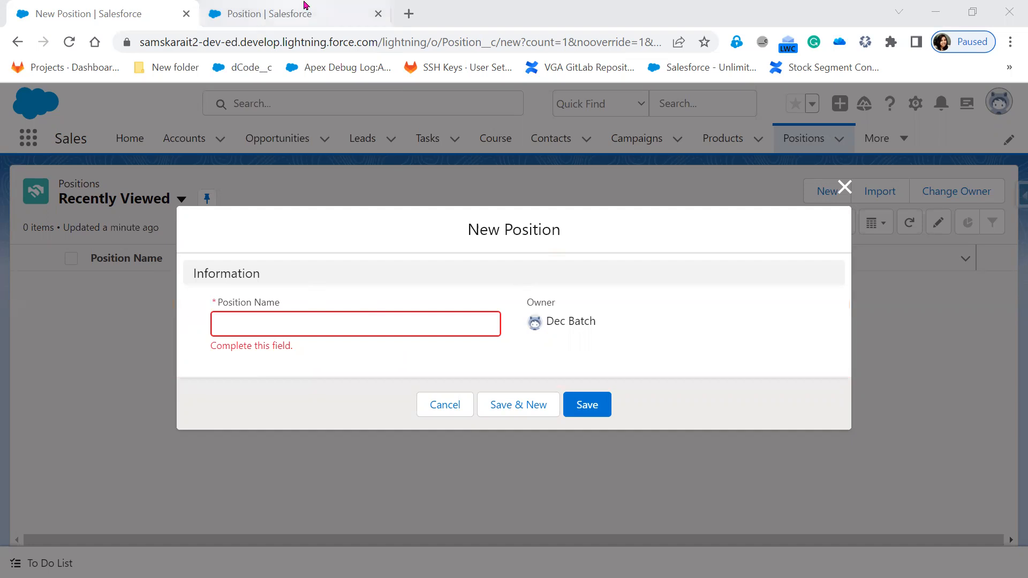
pyautogui.click(316, 12)
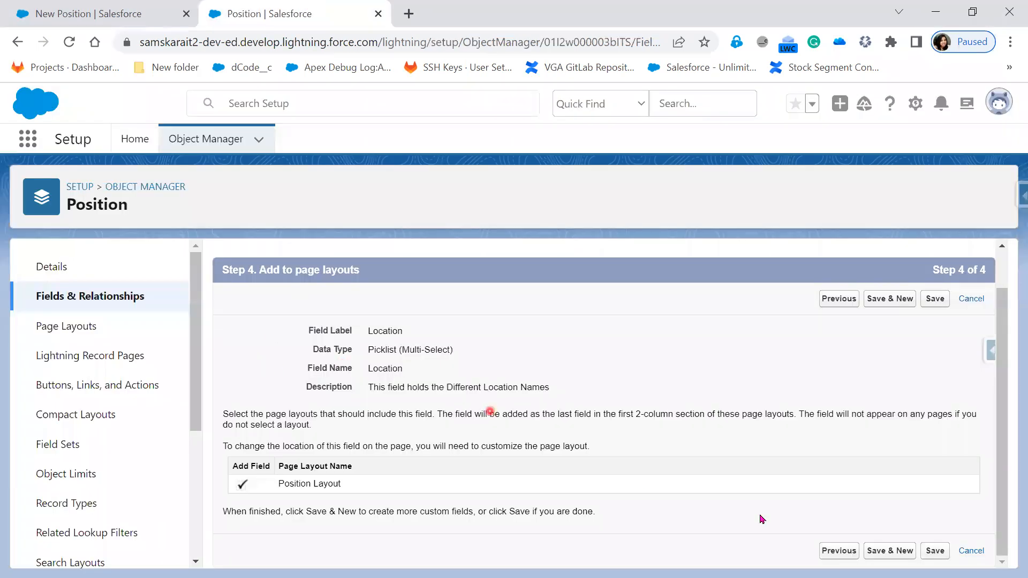
pyautogui.click(943, 556)
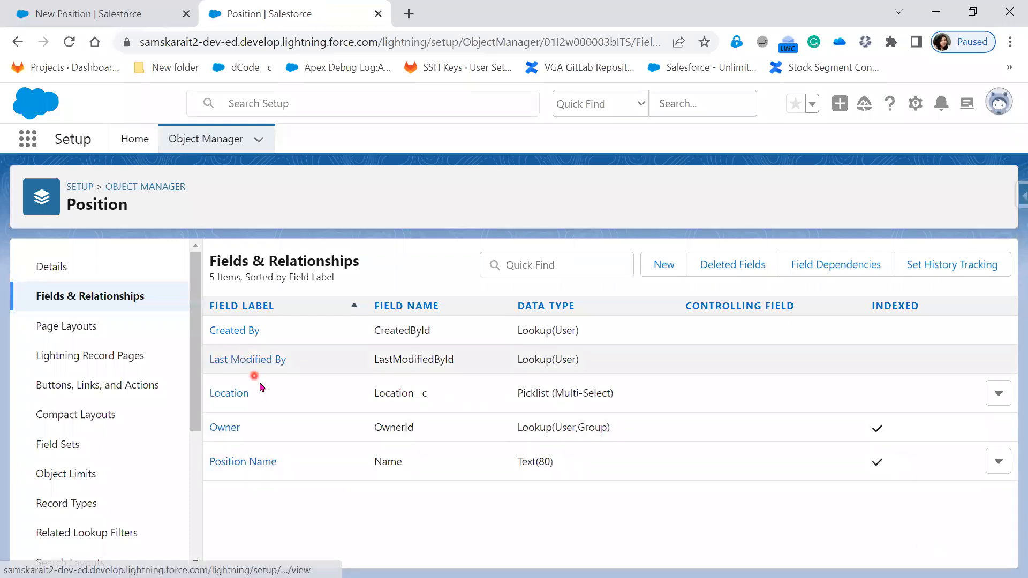
# Highlight Location__c and its Picklist (Multi-Select) type, then reload the New Position form
pyautogui.doubleClick(416, 393)
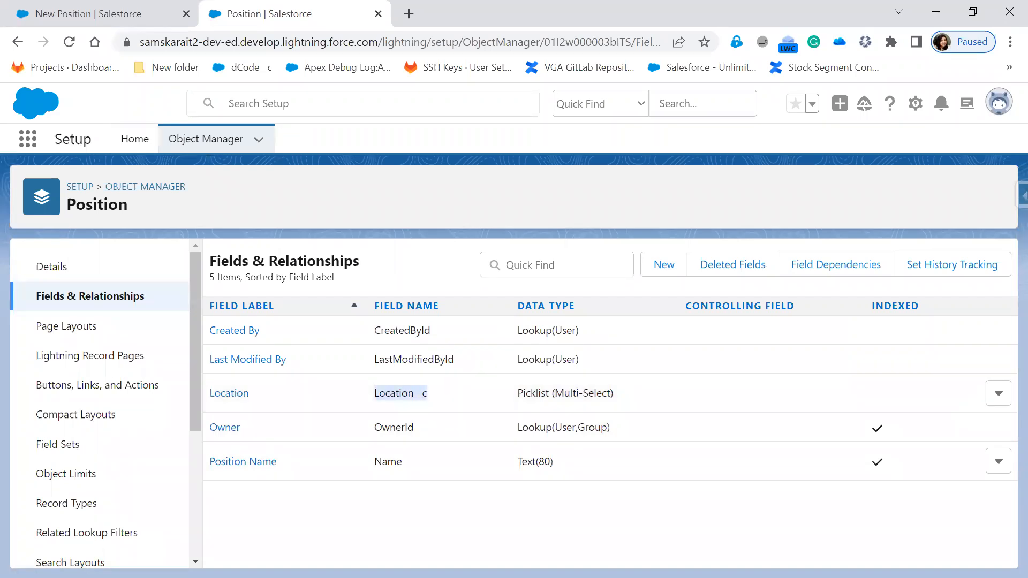
pyautogui.moveTo(361, 375); pyautogui.dragTo(441, 412)
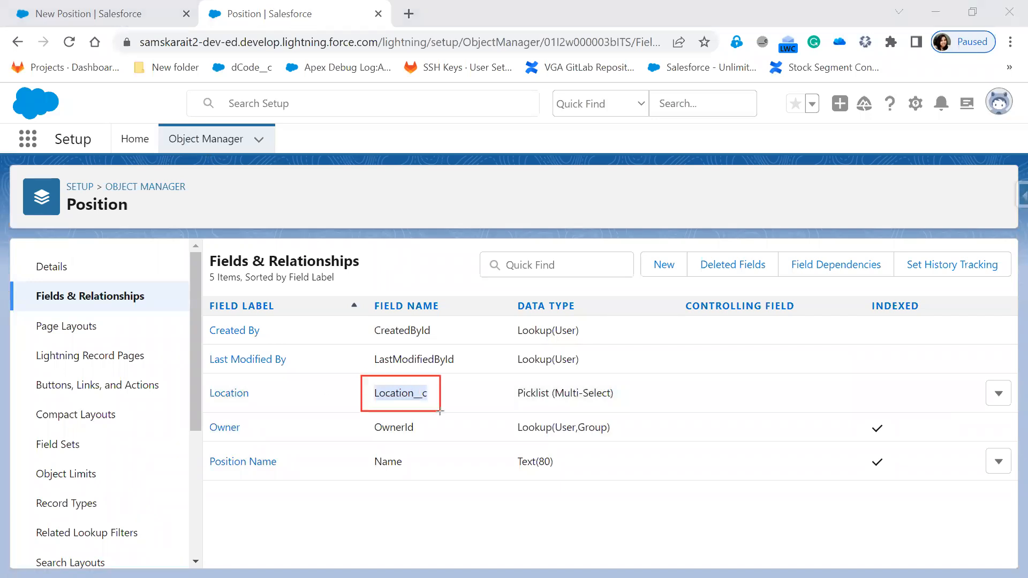
pyautogui.moveTo(545, 391); pyautogui.dragTo(630, 414)
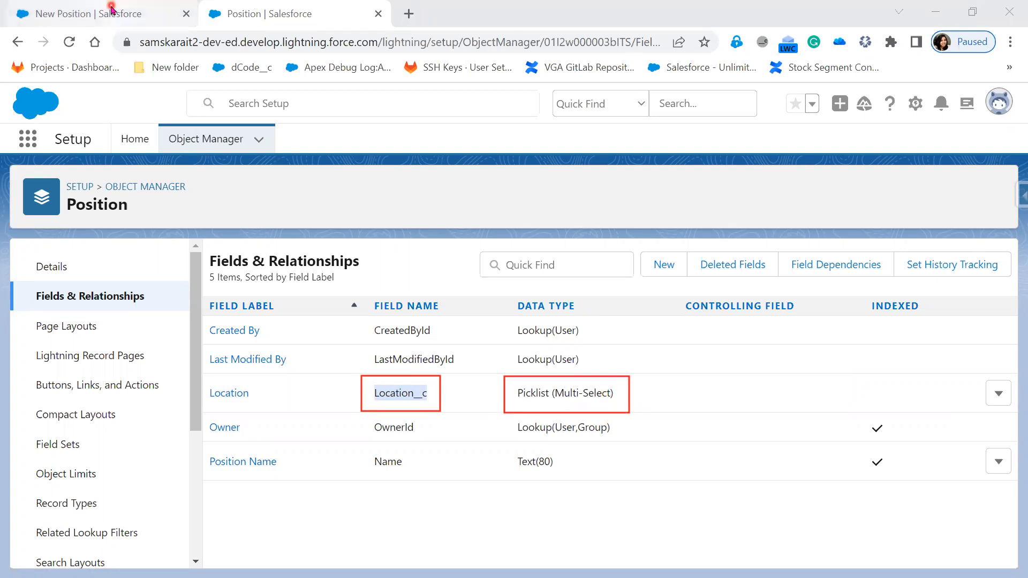
pyautogui.click(110, 11)
pyautogui.click(67, 43)
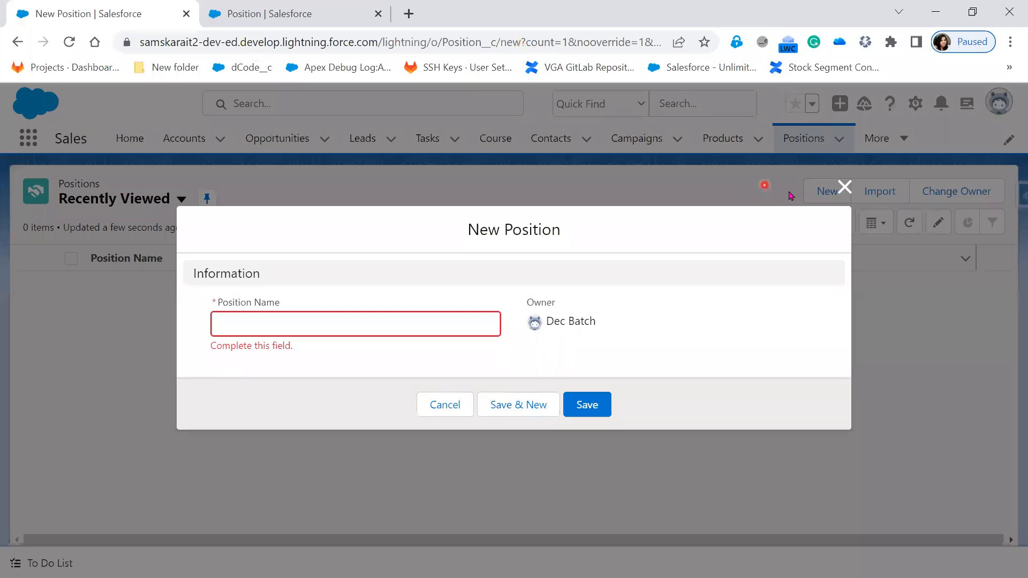
# Empty the cache and hard-reload Positions through DevTools, then reopen and cancel New Position
pyautogui.click(845, 187)
pyautogui.rightClick(409, 201)
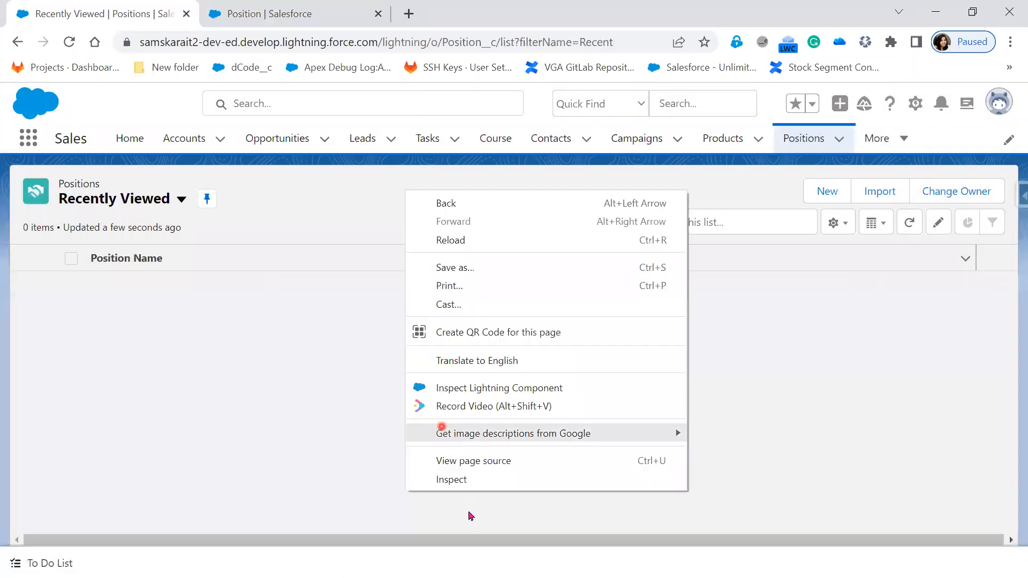
pyautogui.click(471, 485)
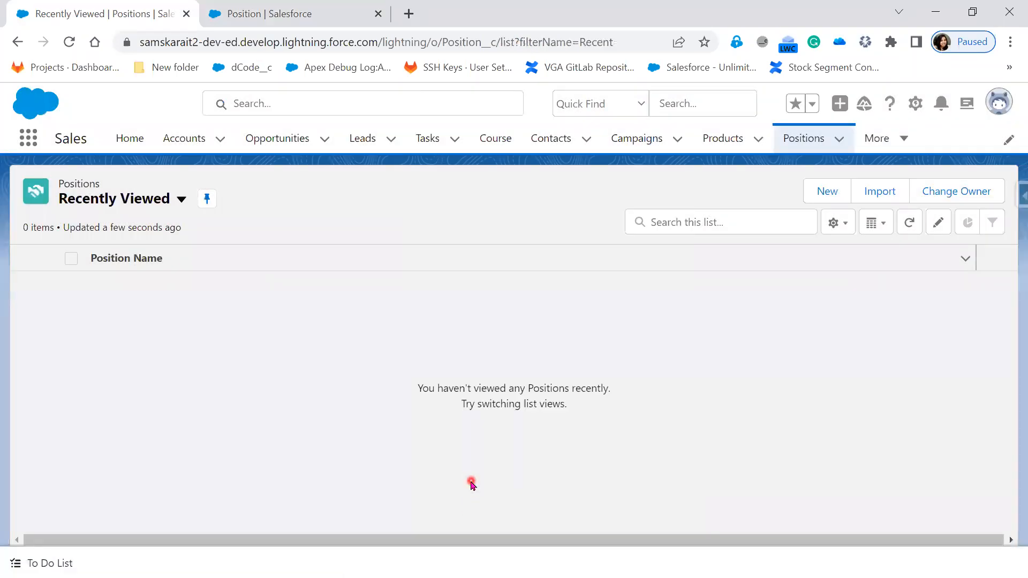
pyautogui.rightClick(69, 42)
pyautogui.click(91, 105)
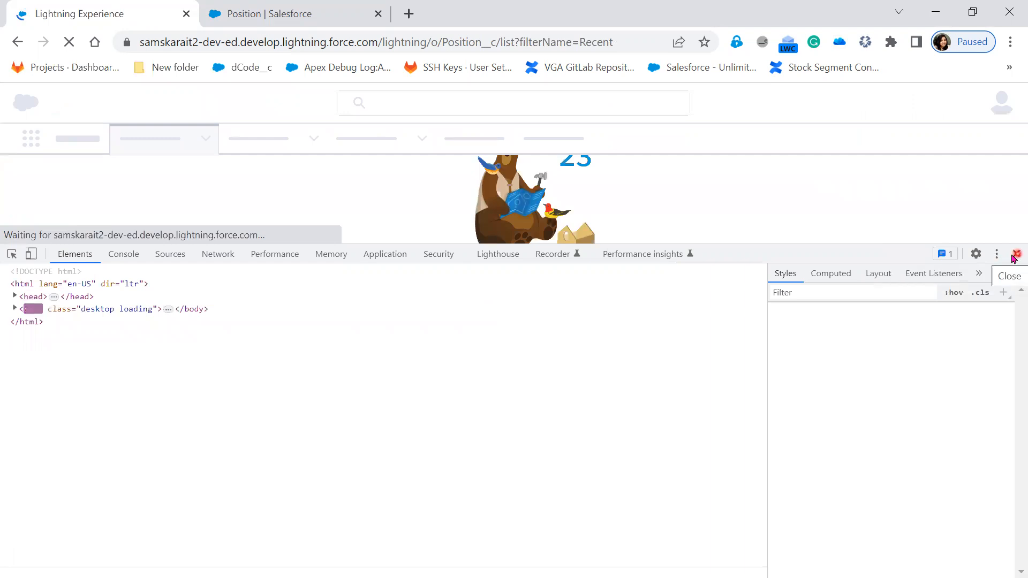
pyautogui.click(1014, 256)
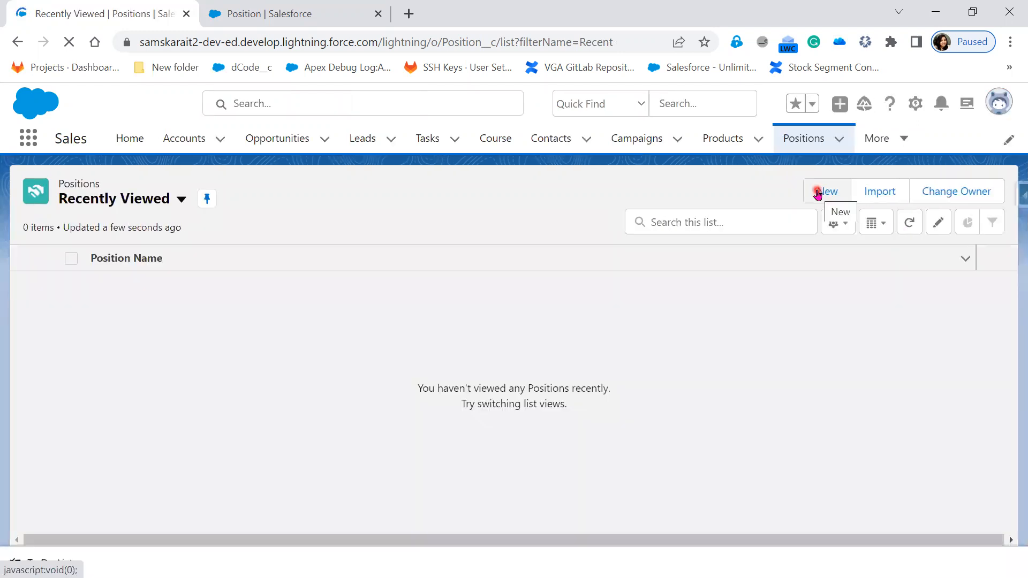
pyautogui.click(817, 192)
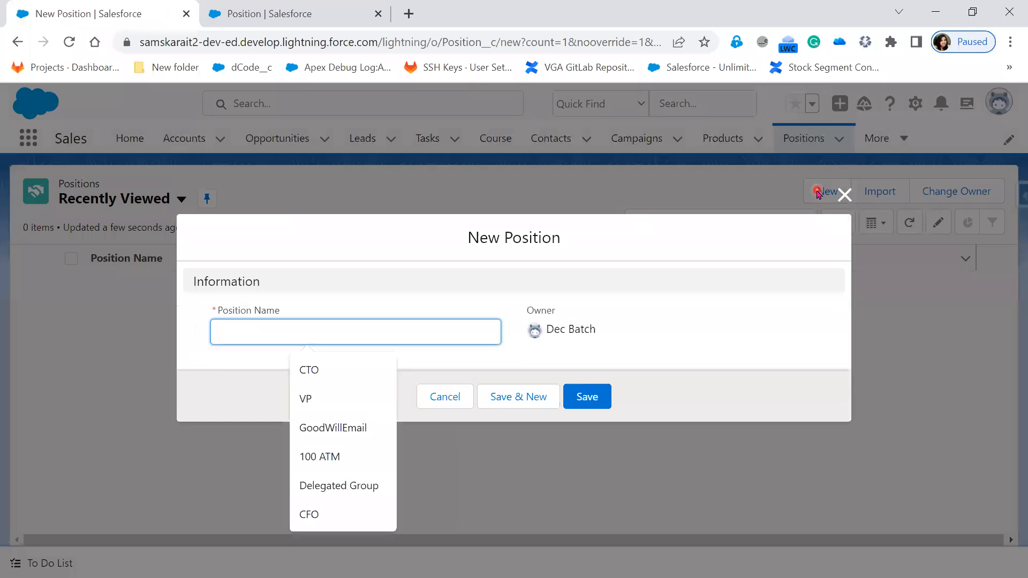
pyautogui.click(844, 194)
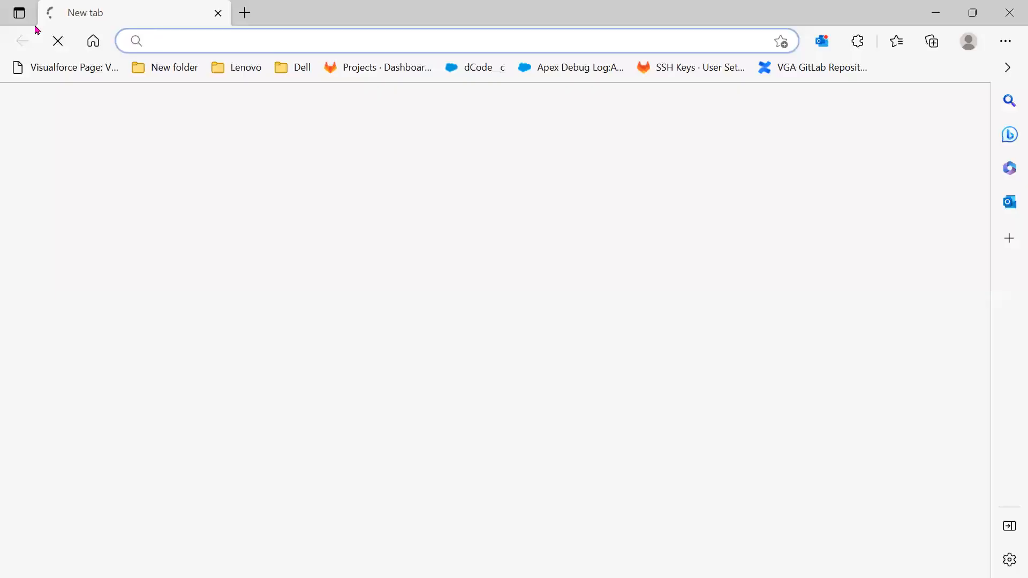
# Open the suggested Visualforce page, then empty the cache and hard-reload the Positions list
pyautogui.write('sa')
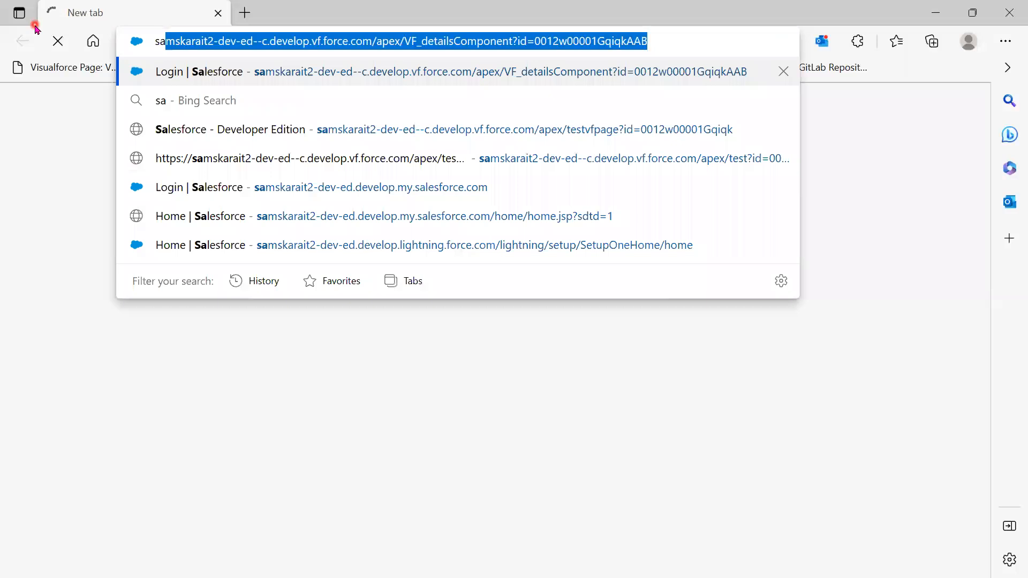
pyautogui.press('Return')
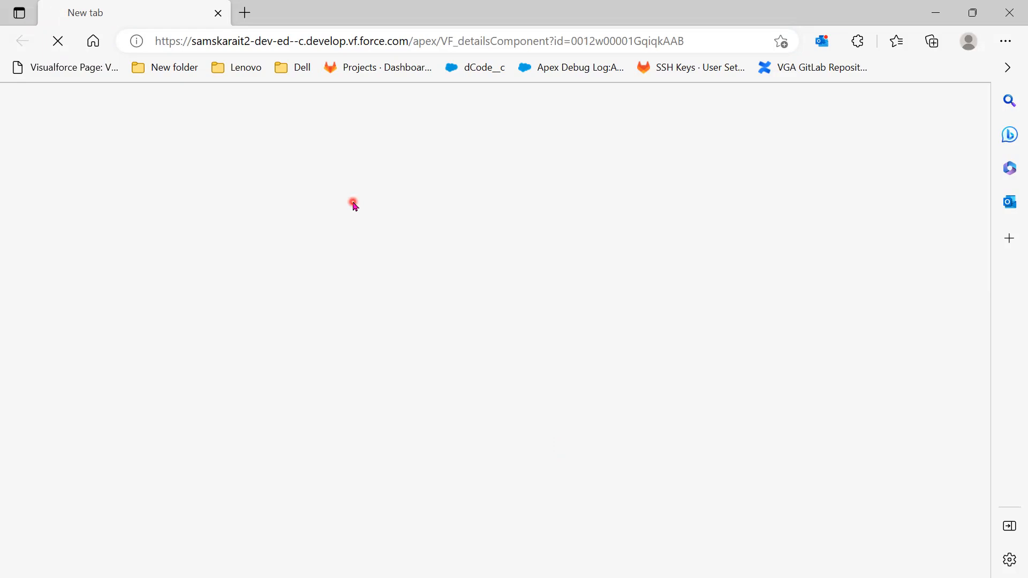
pyautogui.click(936, 12)
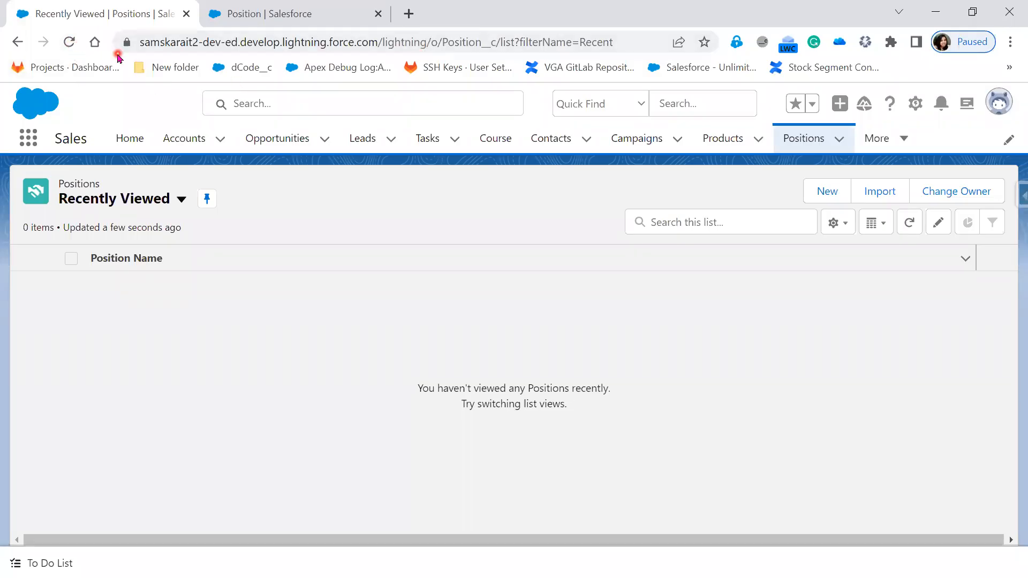
pyautogui.rightClick(247, 385)
pyautogui.click(307, 373)
pyautogui.rightClick(72, 45)
pyautogui.click(94, 103)
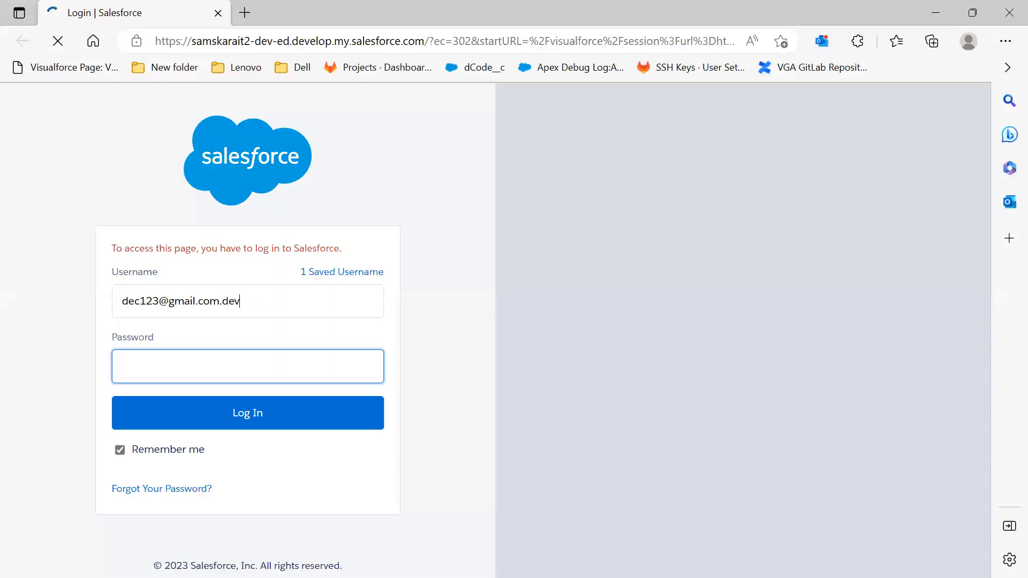
# Log in with the saved password, close DevTools, and reopen the Positions tab
pyautogui.click(261, 415)
pyautogui.click(260, 415)
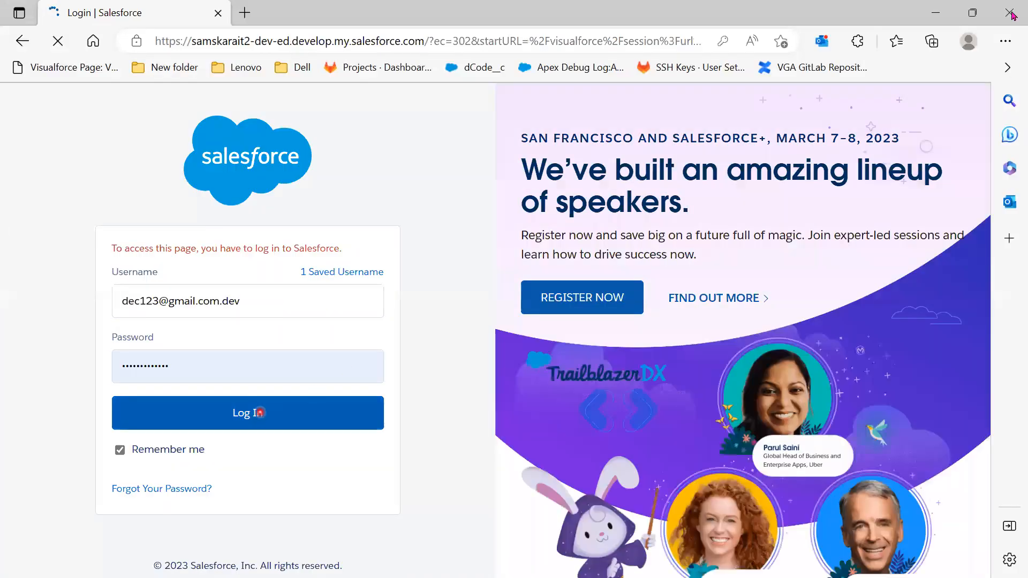
pyautogui.click(934, 12)
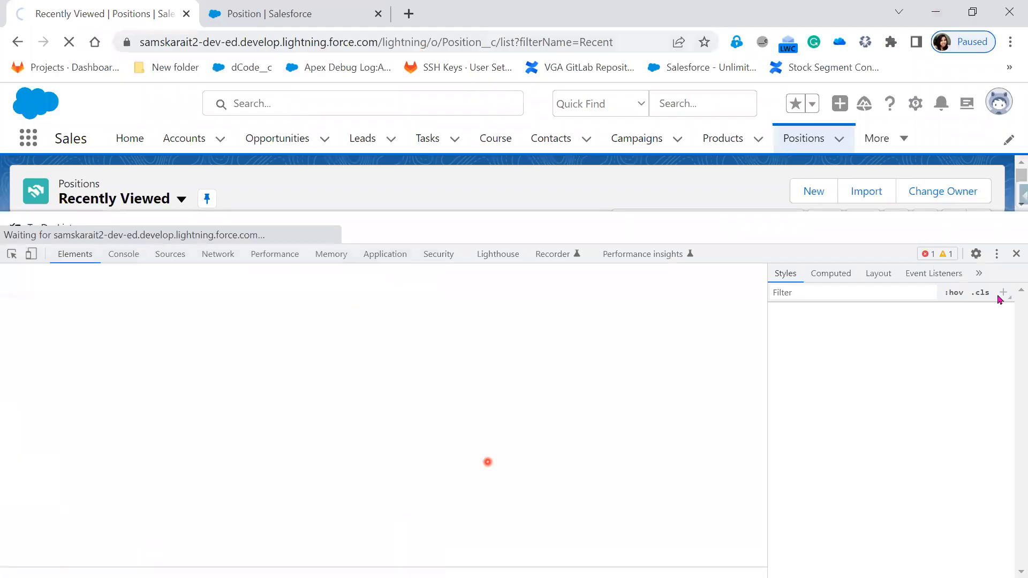
pyautogui.click(1017, 253)
pyautogui.hotkey('alt', 'Tab')
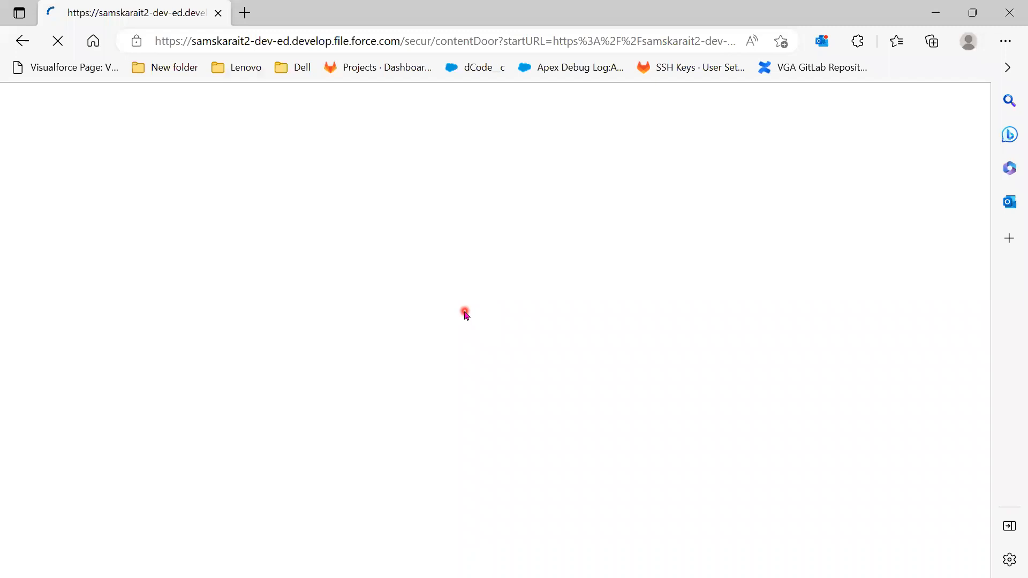
pyautogui.hotkey('alt', 'Tab')
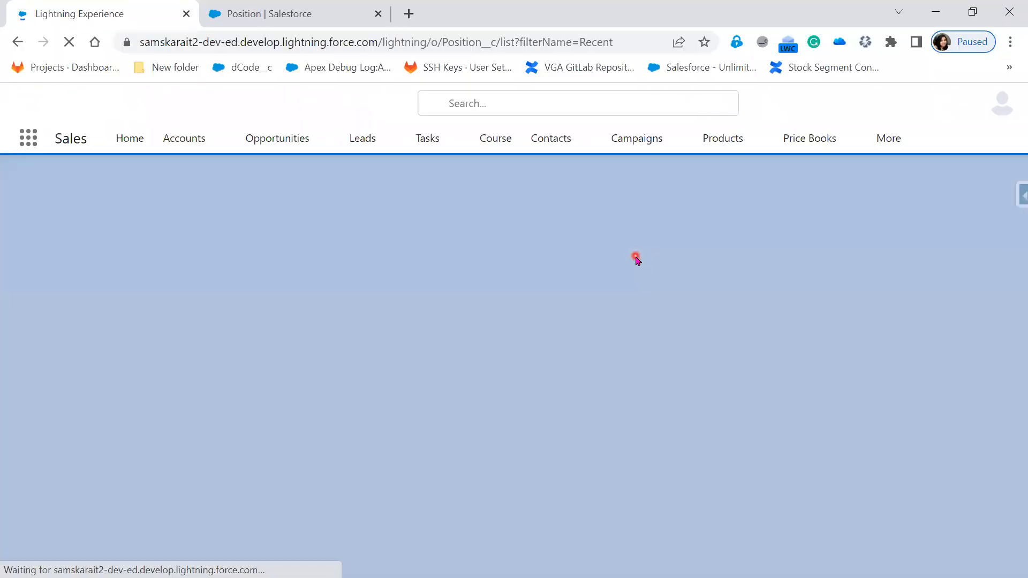
pyautogui.click(879, 146)
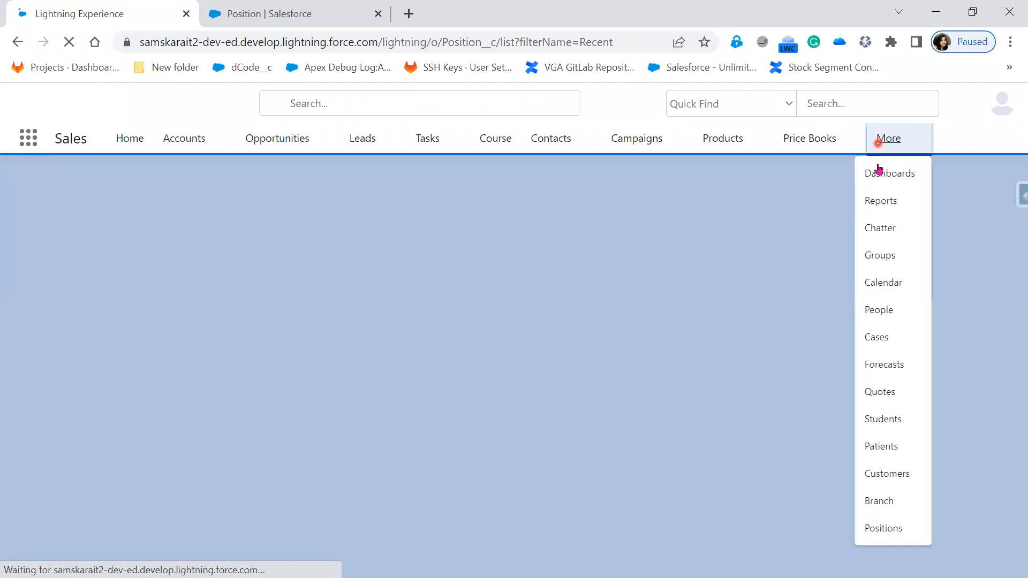
pyautogui.click(887, 527)
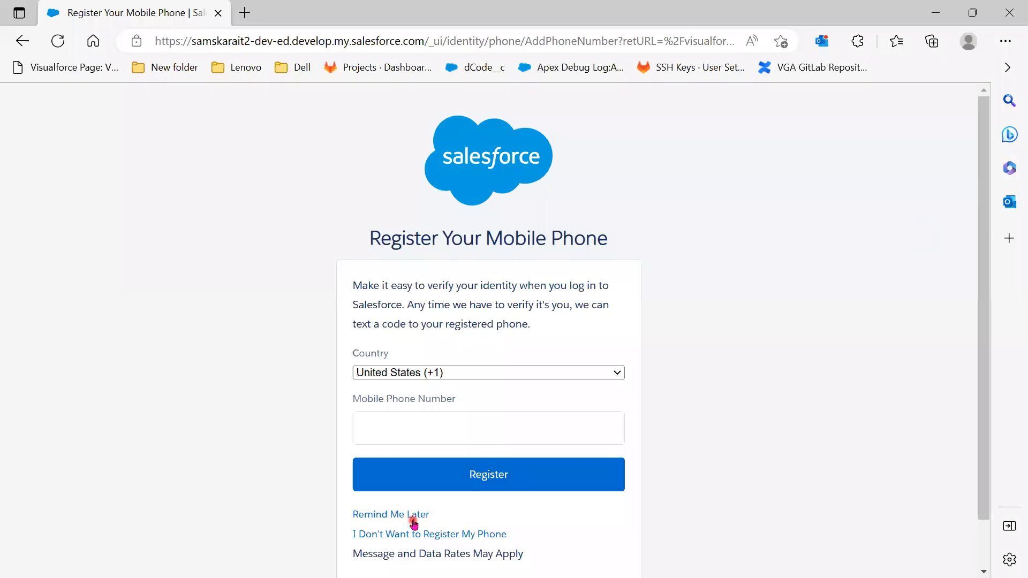
# Postpone phone registration, reload the Positions list and open a blank New Position form
pyautogui.click(413, 517)
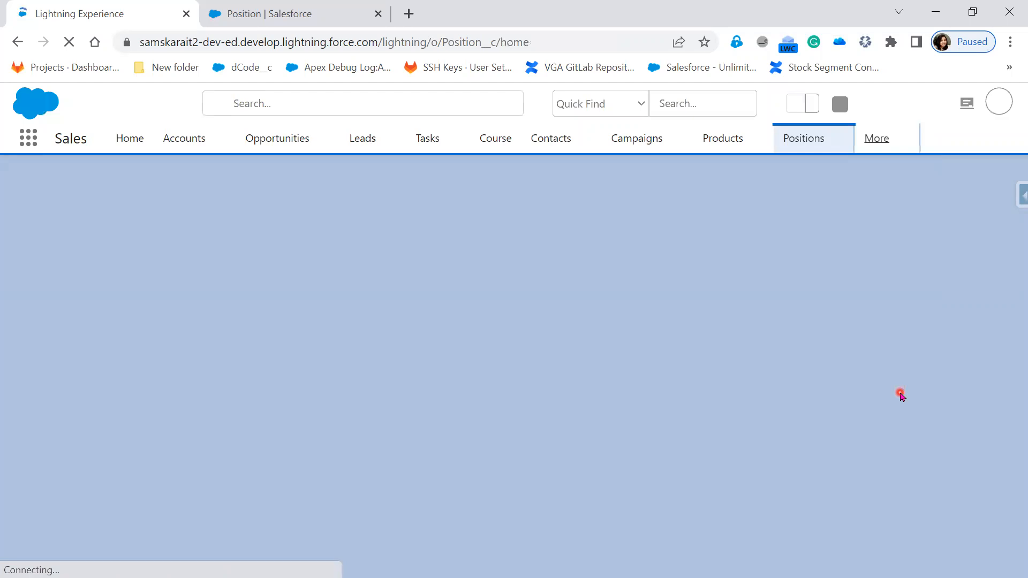
pyautogui.hotkey('alt', 'Tab')
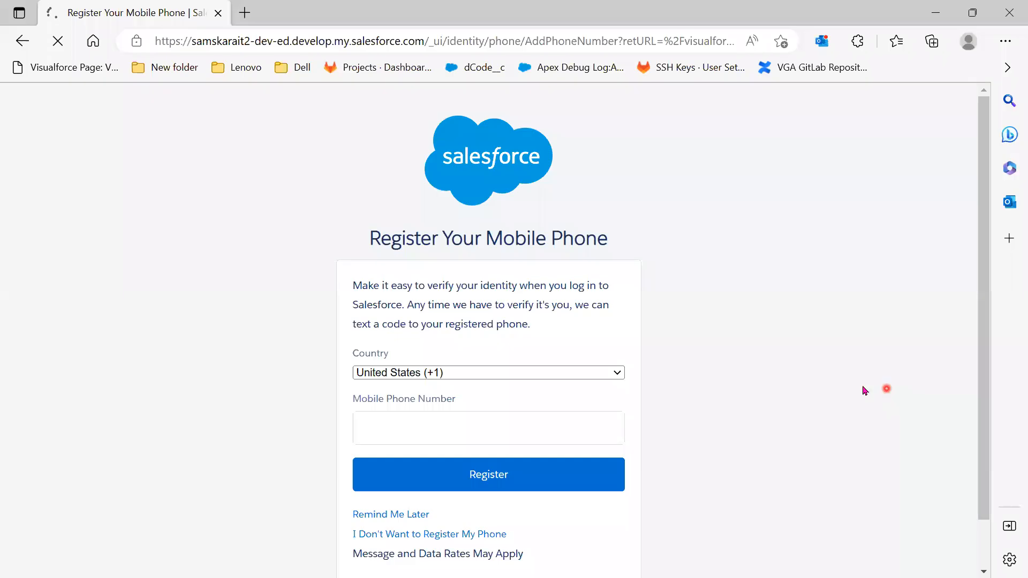
pyautogui.hotkey('alt', 'Tab')
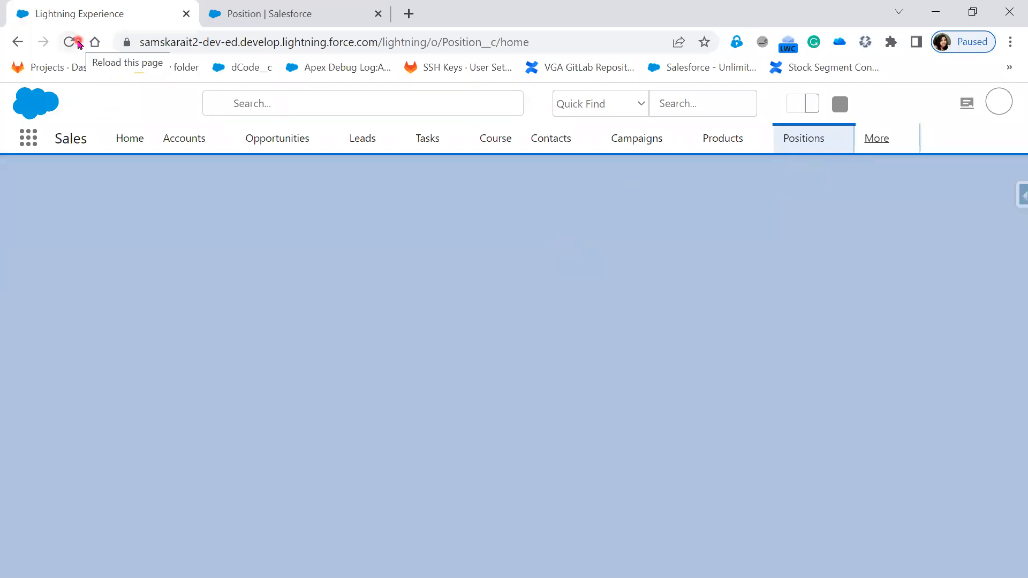
pyautogui.click(70, 42)
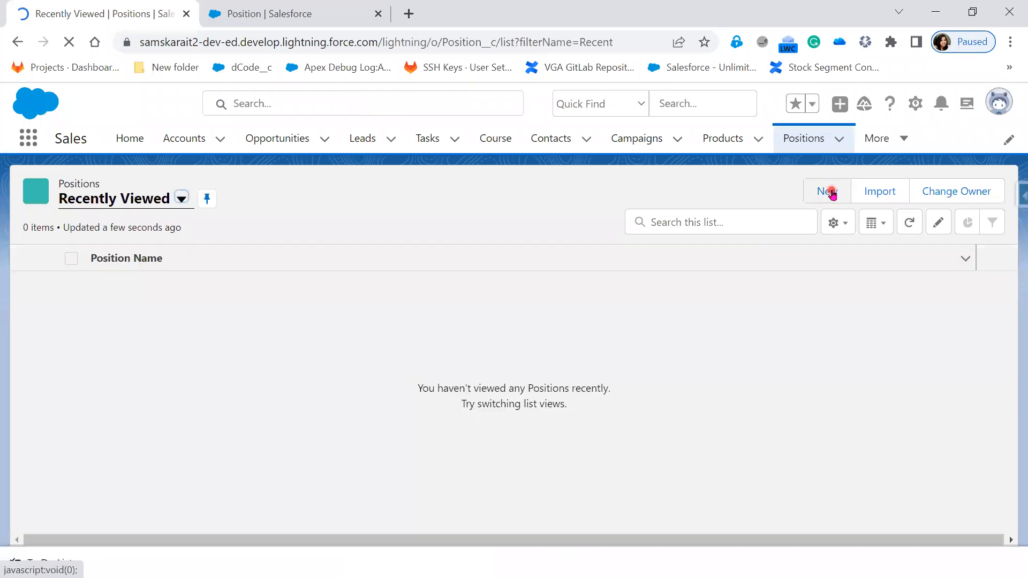
pyautogui.click(831, 194)
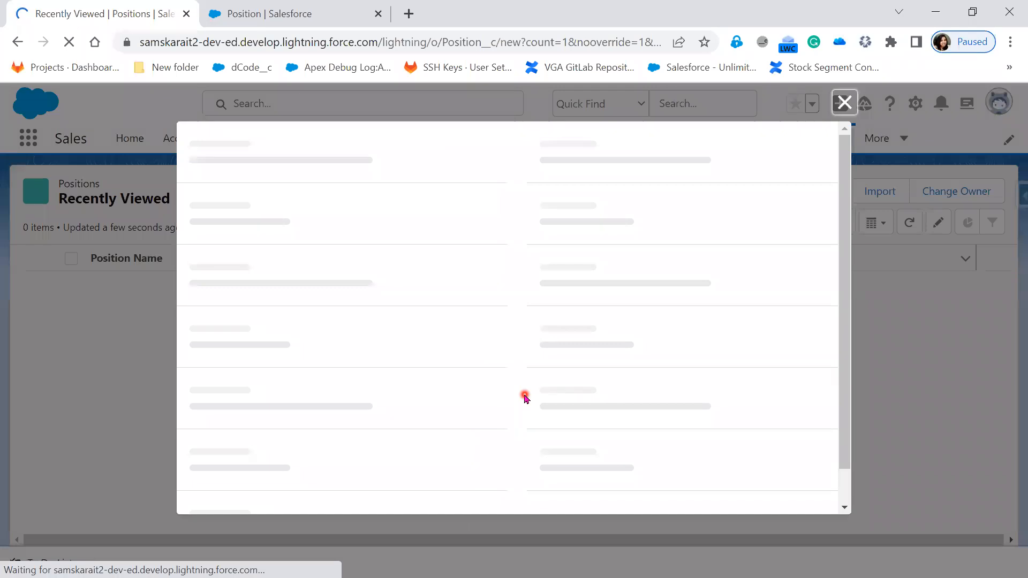
pyautogui.hotkey('alt', 'Tab')
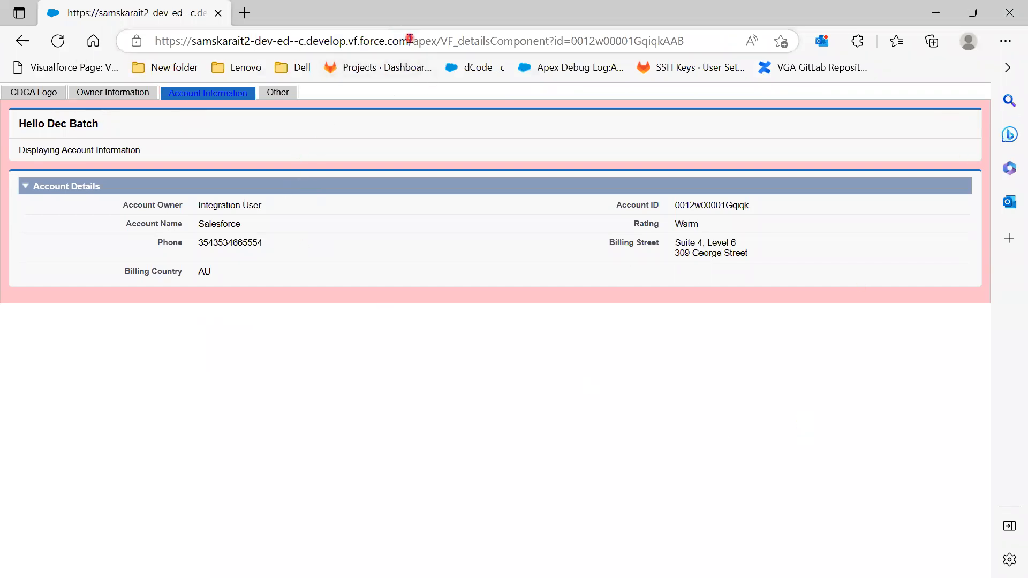
# Trim the URL to the bare Salesforce domain, close the New Position form, and open Positions from More
pyautogui.moveTo(410, 41); pyautogui.dragTo(840, 39)
pyautogui.press('BackSpace')
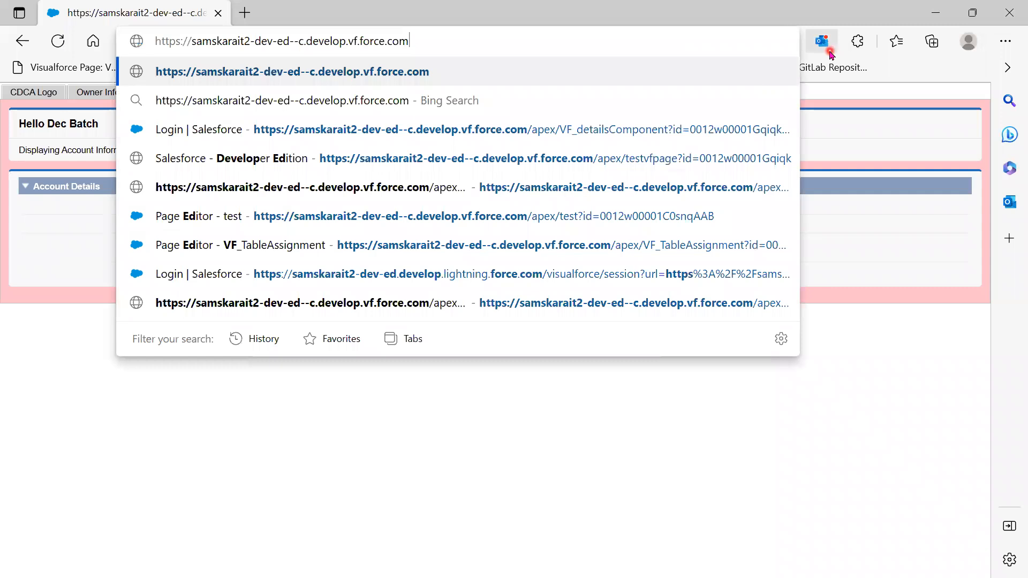
pyautogui.press('Return')
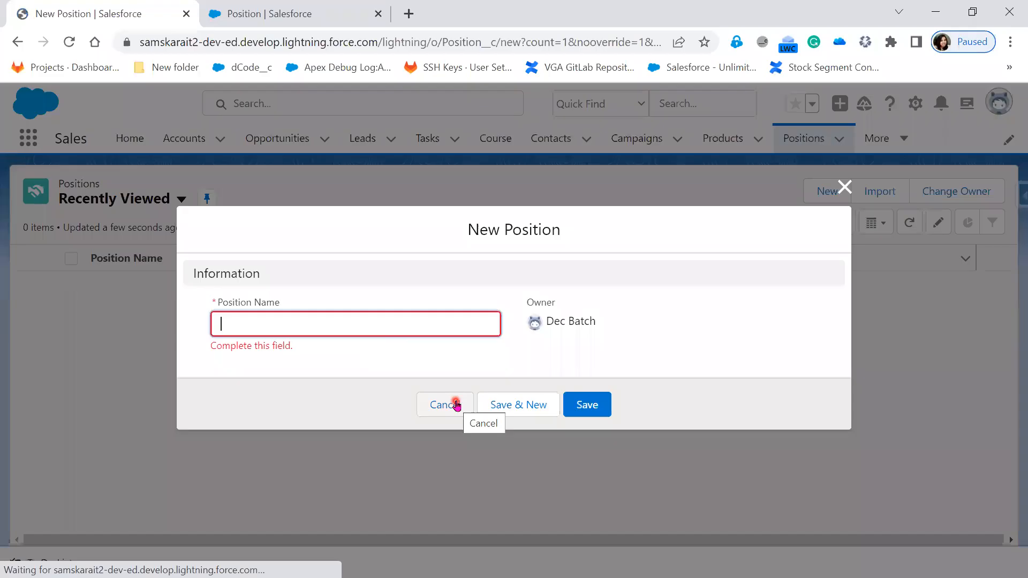
pyautogui.click(845, 187)
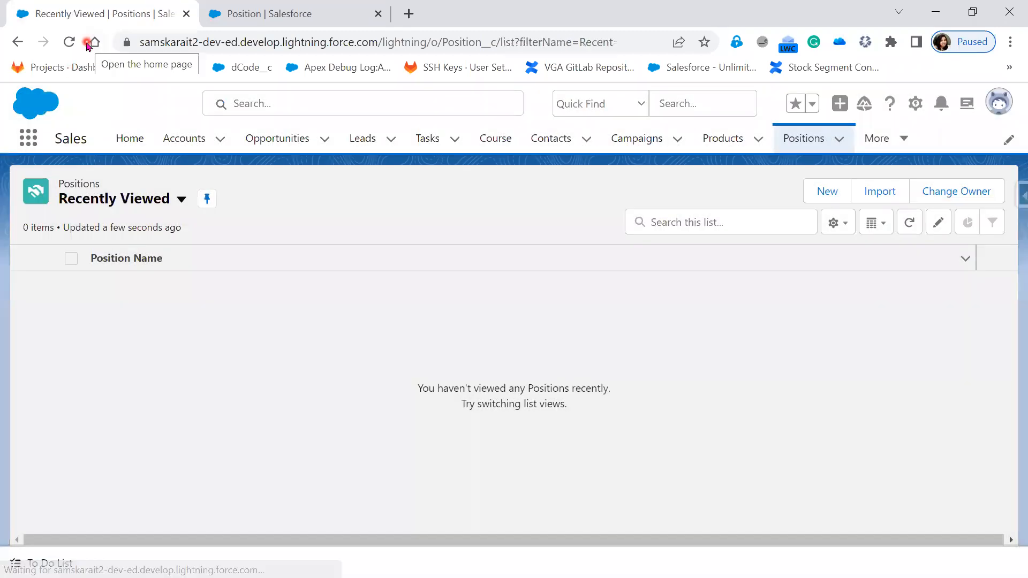
pyautogui.click(68, 41)
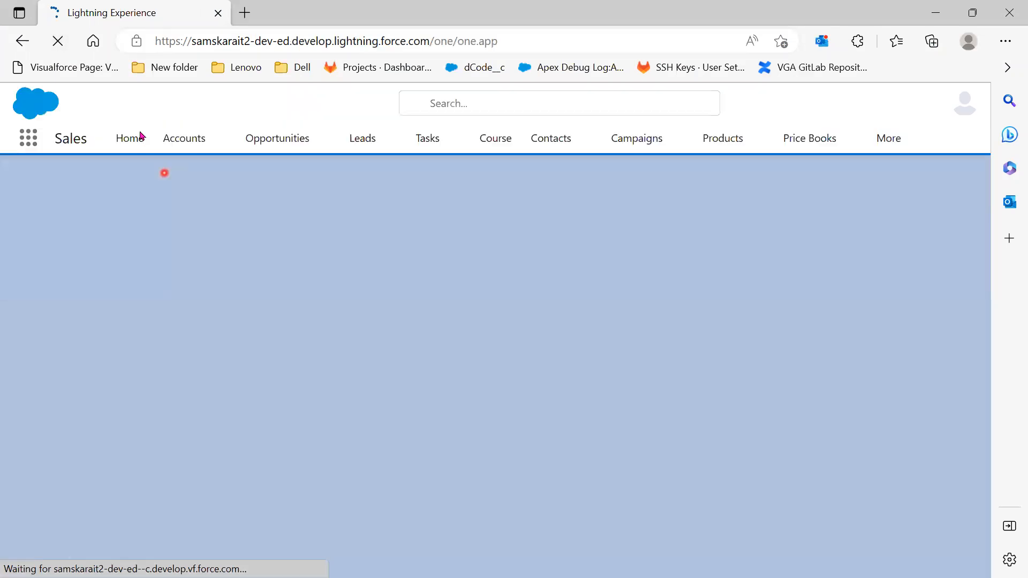
pyautogui.click(899, 142)
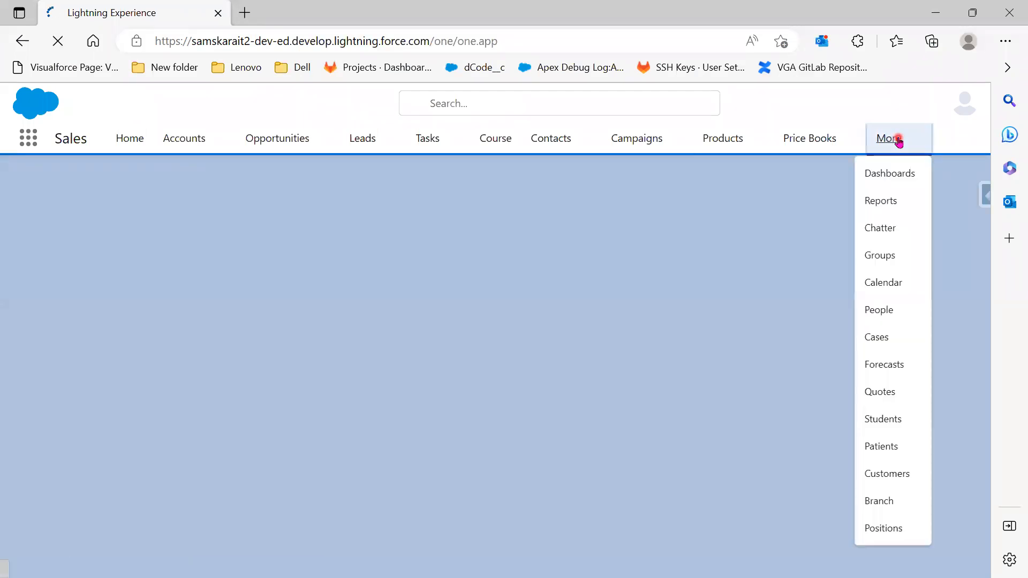
pyautogui.click(890, 530)
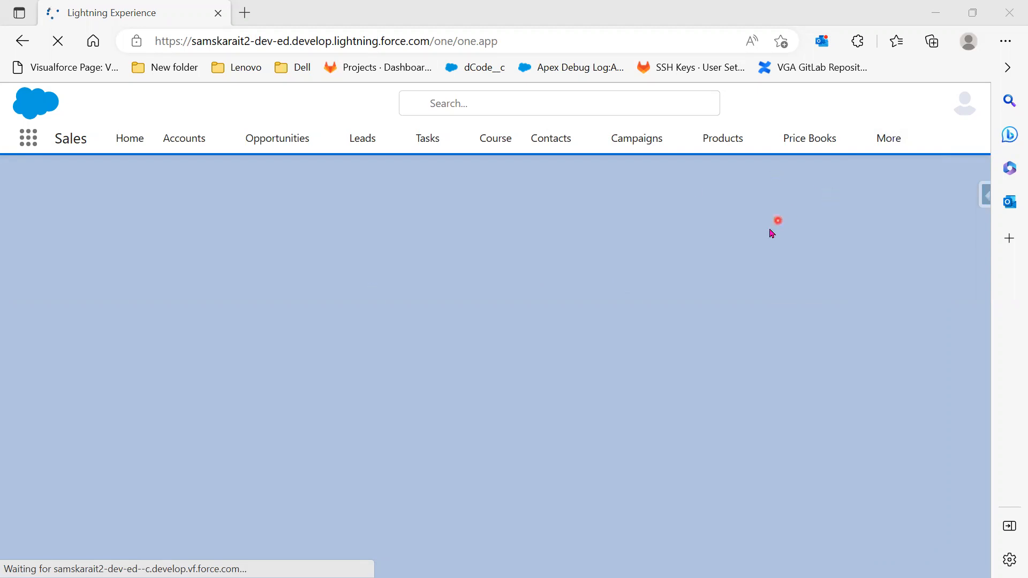
# Retry New Position after the connection error, then close the form again
pyautogui.click(935, 15)
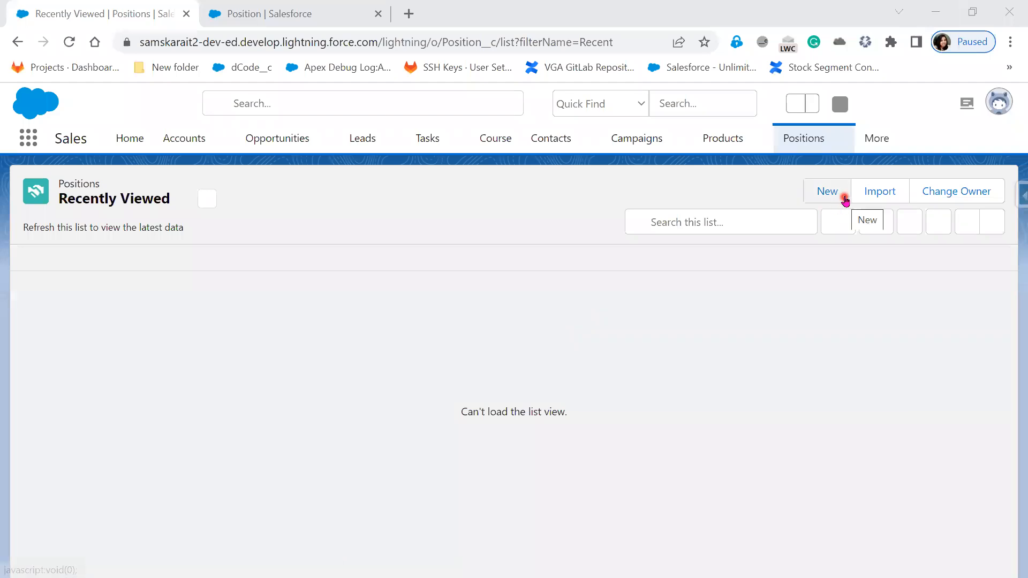
pyautogui.click(845, 200)
pyautogui.click(740, 341)
pyautogui.click(830, 192)
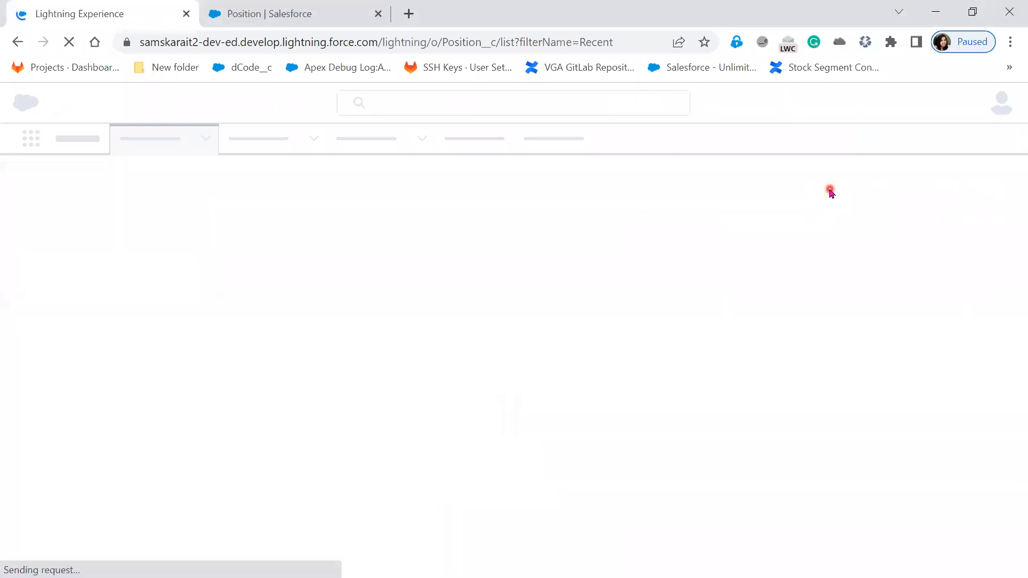
pyautogui.click(244, 8)
pyautogui.click(67, 13)
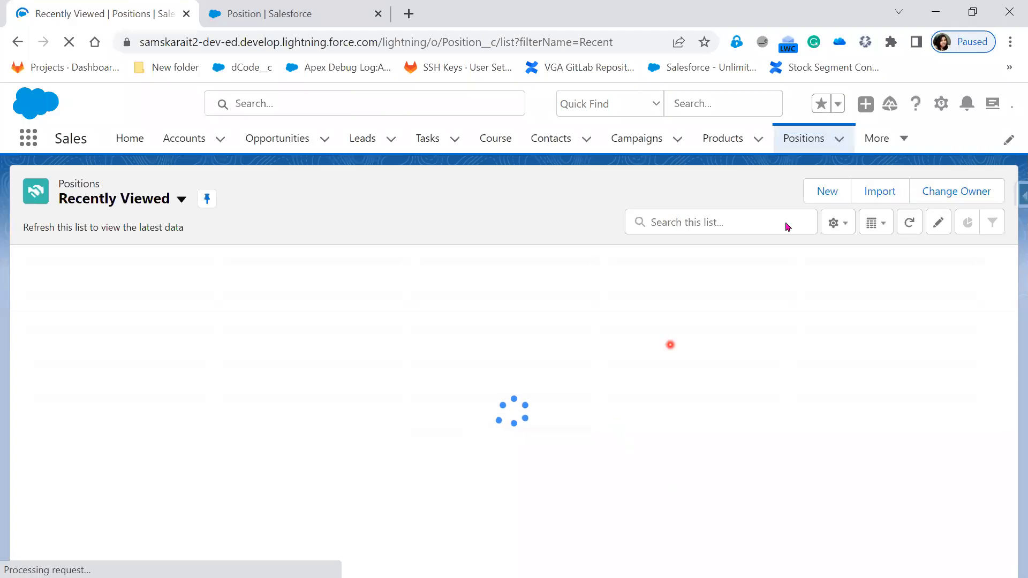
pyautogui.click(827, 191)
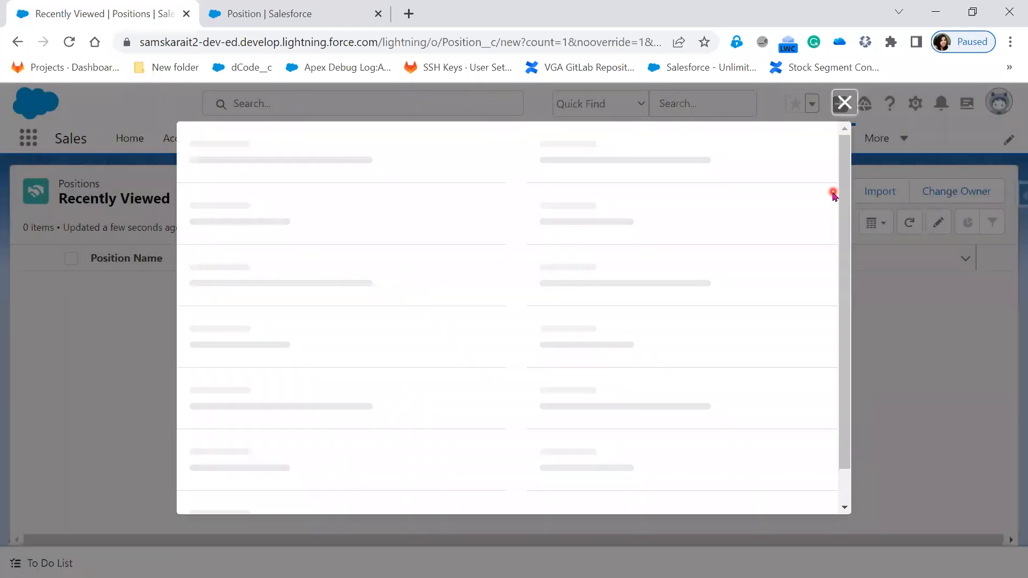
pyautogui.click(823, 228)
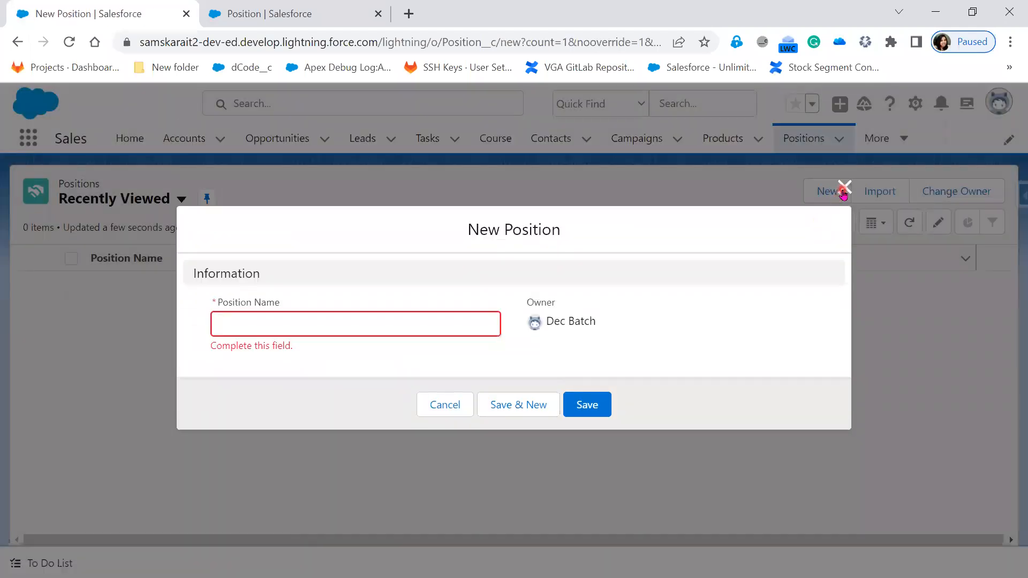
pyautogui.click(845, 189)
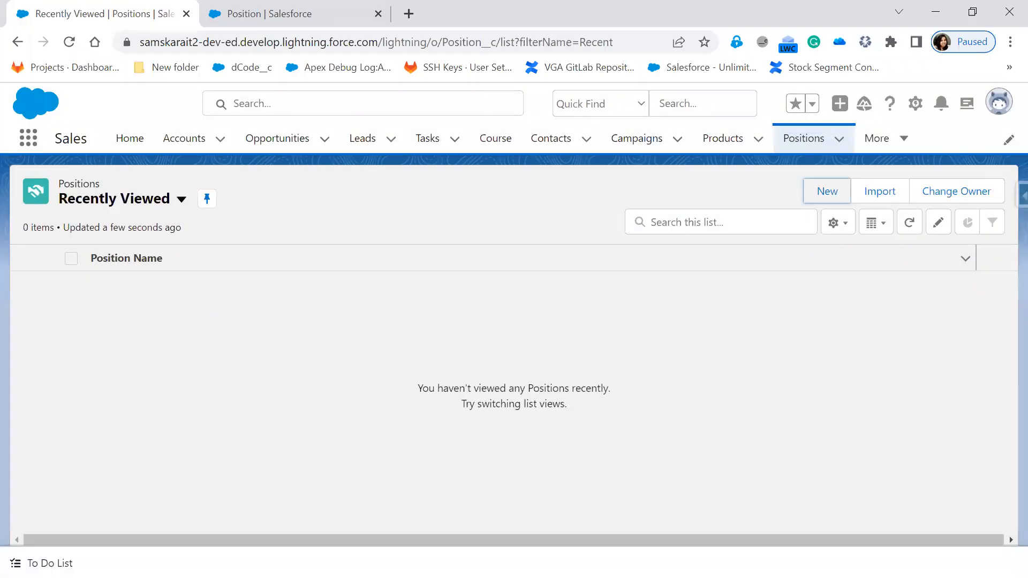
pyautogui.hotkey('alt', 'Tab')
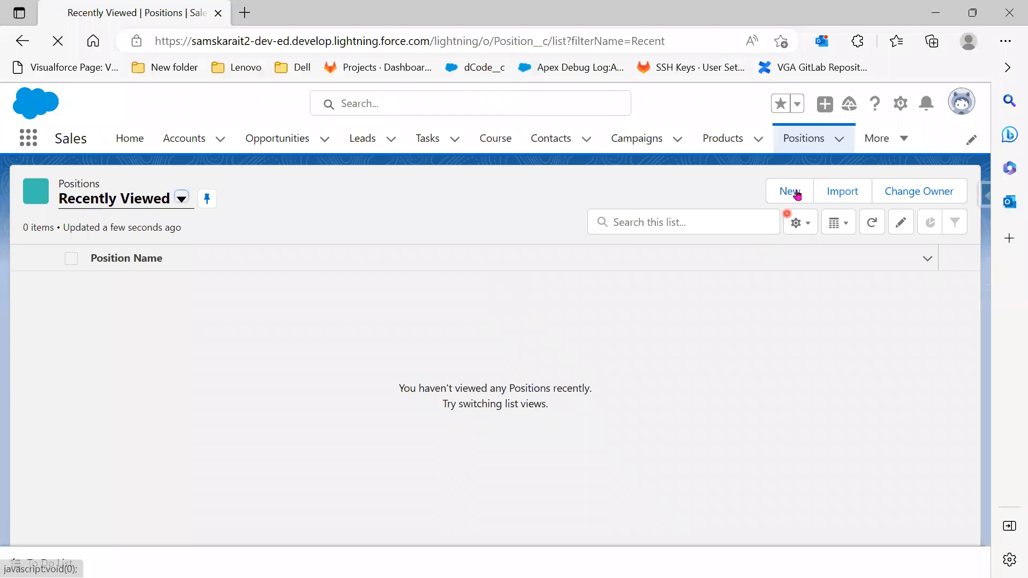
# Open a New Position form and move Bangalore into the chosen Locations
pyautogui.click(794, 192)
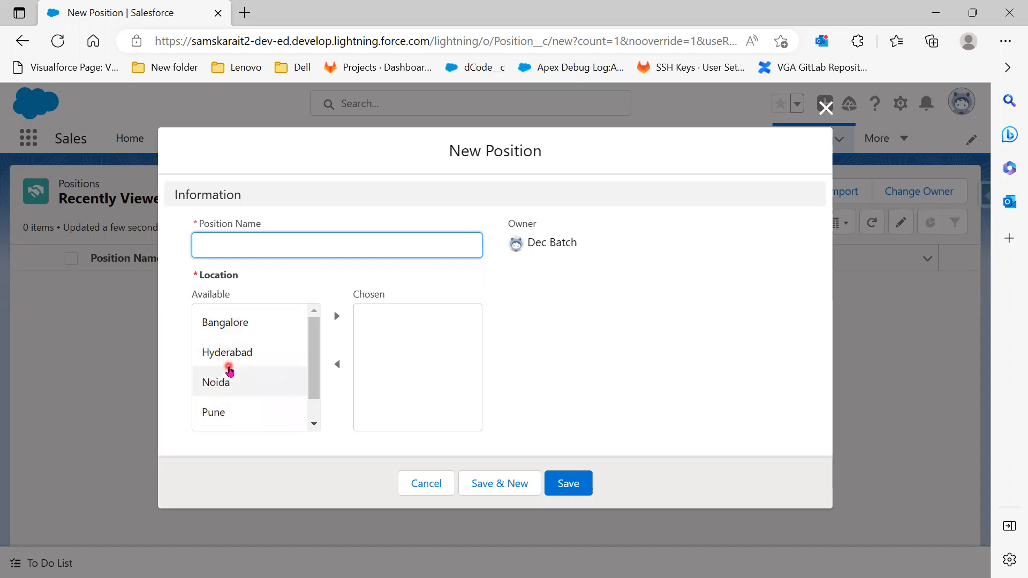
pyautogui.scroll(-1, 238, 411)
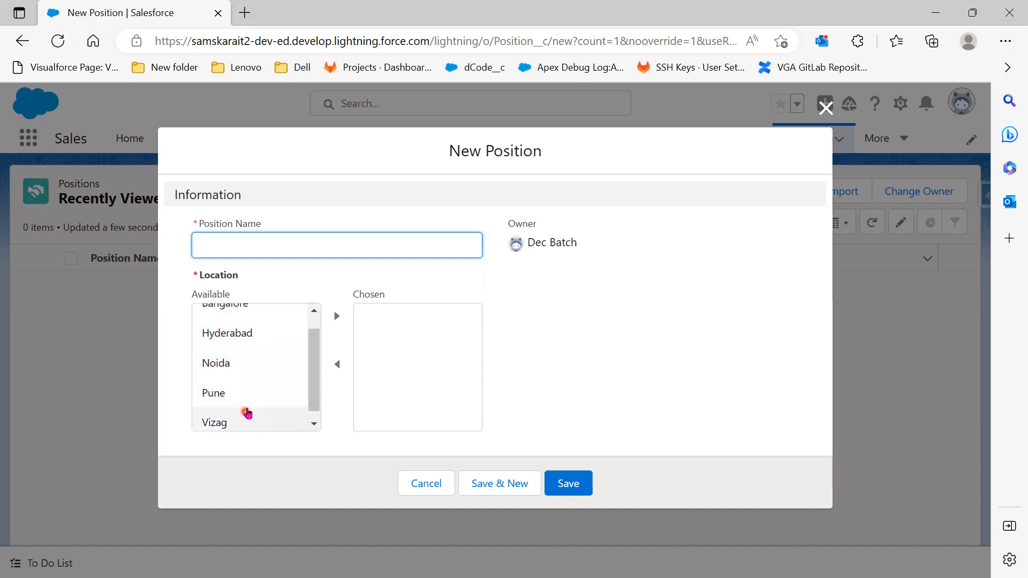
pyautogui.scroll(1, 270, 412)
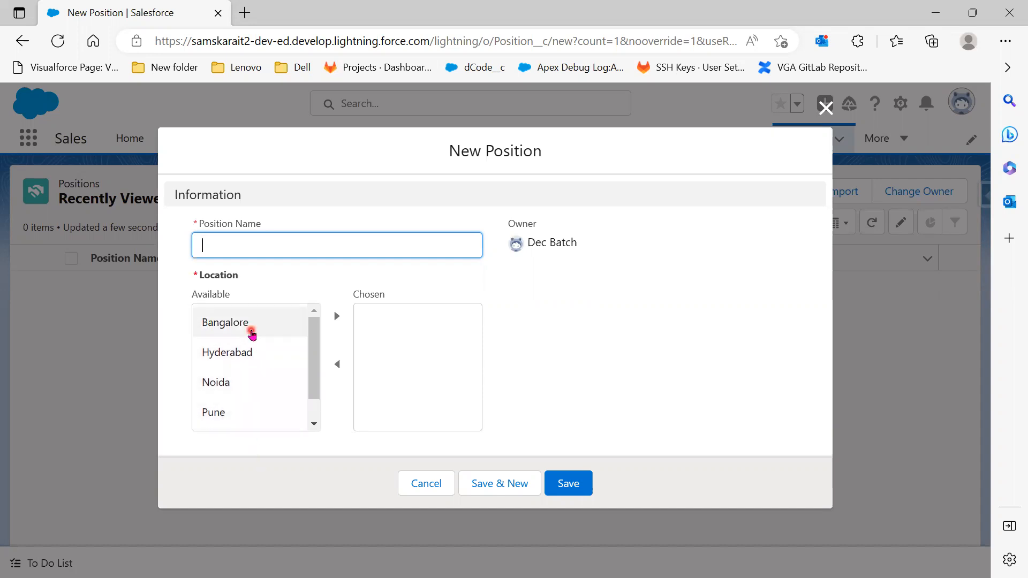
pyautogui.click(252, 334)
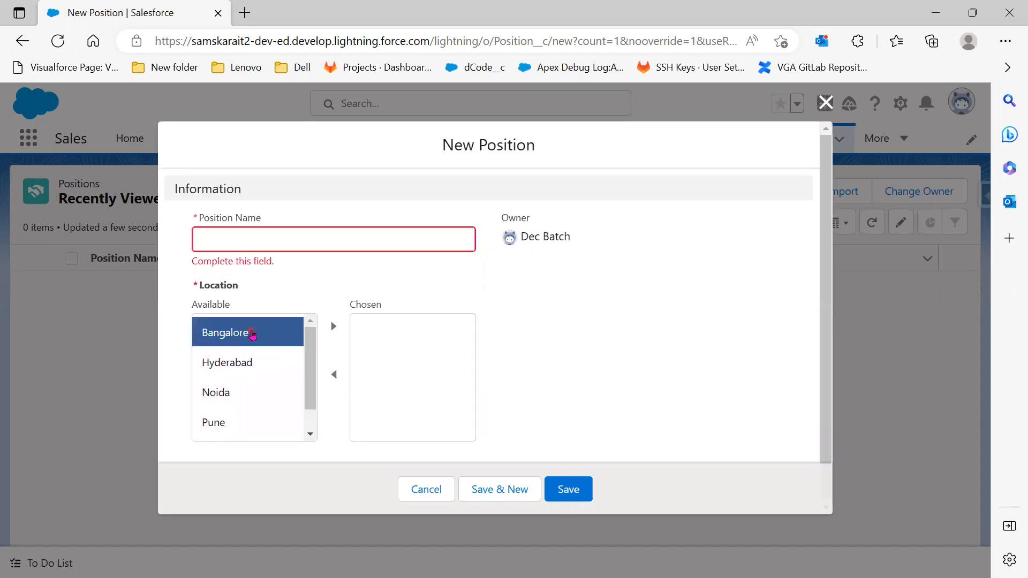
pyautogui.click(333, 327)
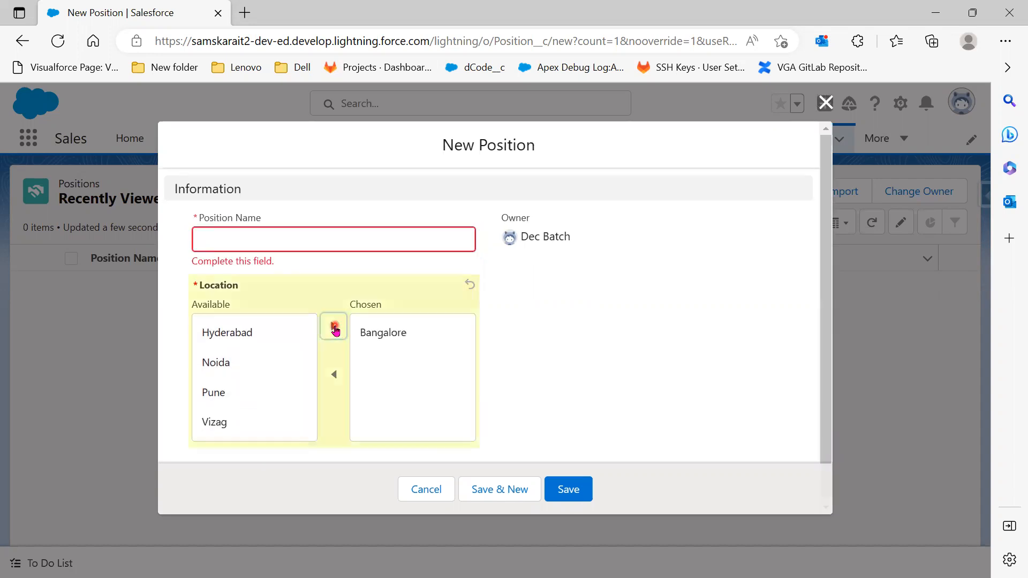
# Try multi-selecting Noida, Pune, Vizag and Hyderabad in Available, ending with Vizag alone selected
pyautogui.click(222, 363)
pyautogui.click(225, 391)
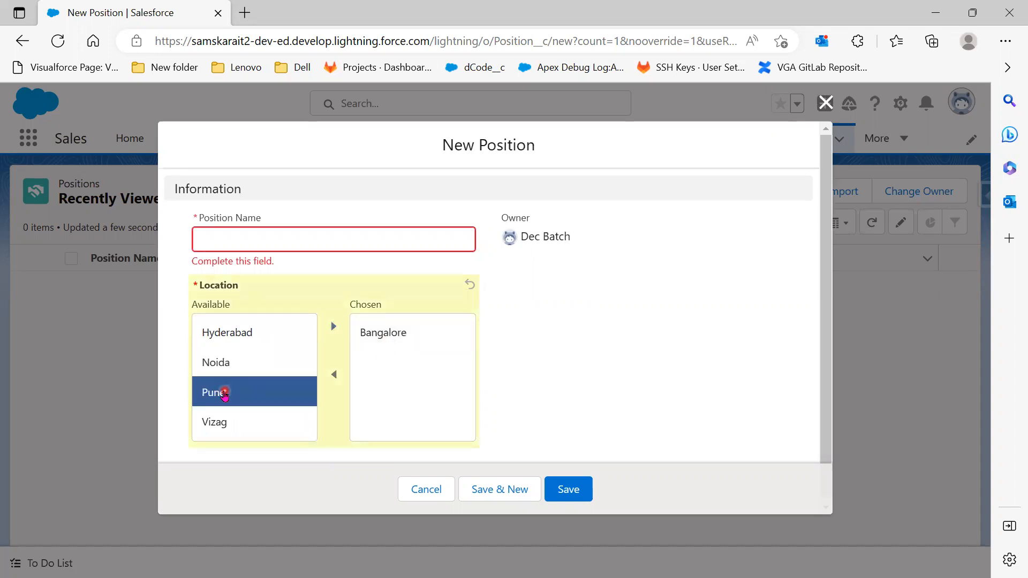
pyautogui.click(234, 365)
pyautogui.click(225, 394)
pyautogui.click(237, 362)
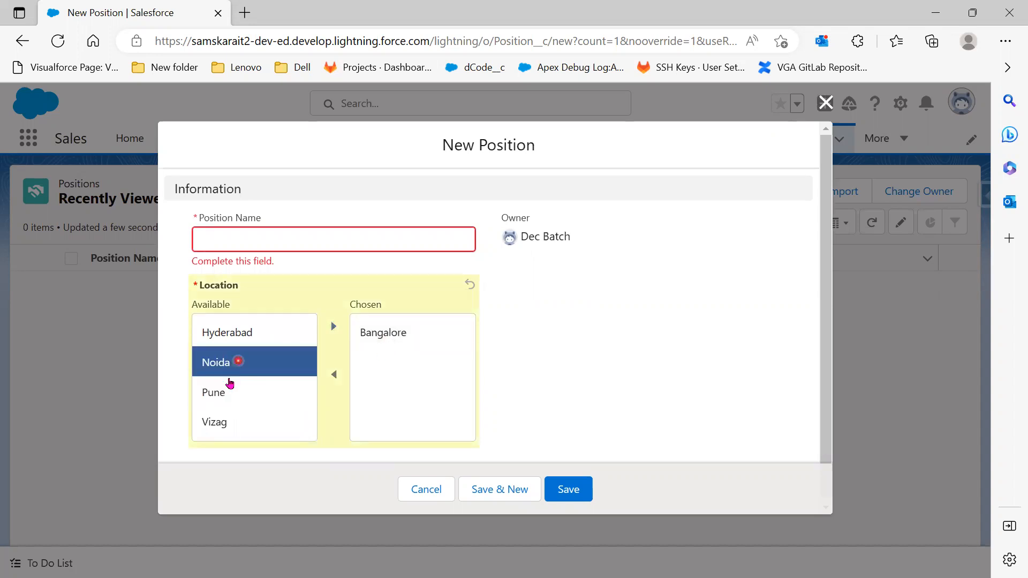
pyautogui.click(225, 388)
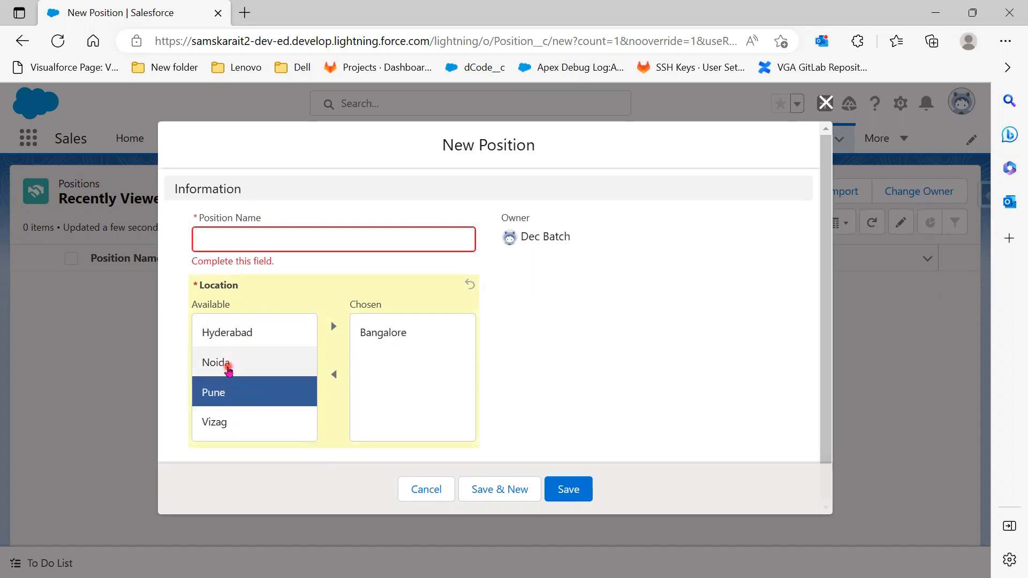
pyautogui.keyDown('shift'); pyautogui.click(227, 366); pyautogui.keyUp('shift')
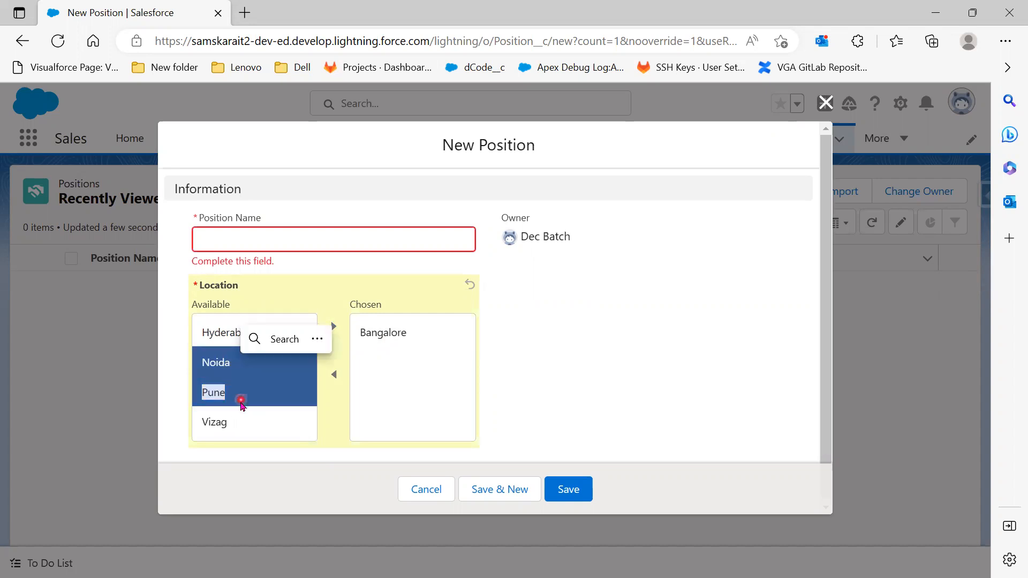
pyautogui.click(235, 425)
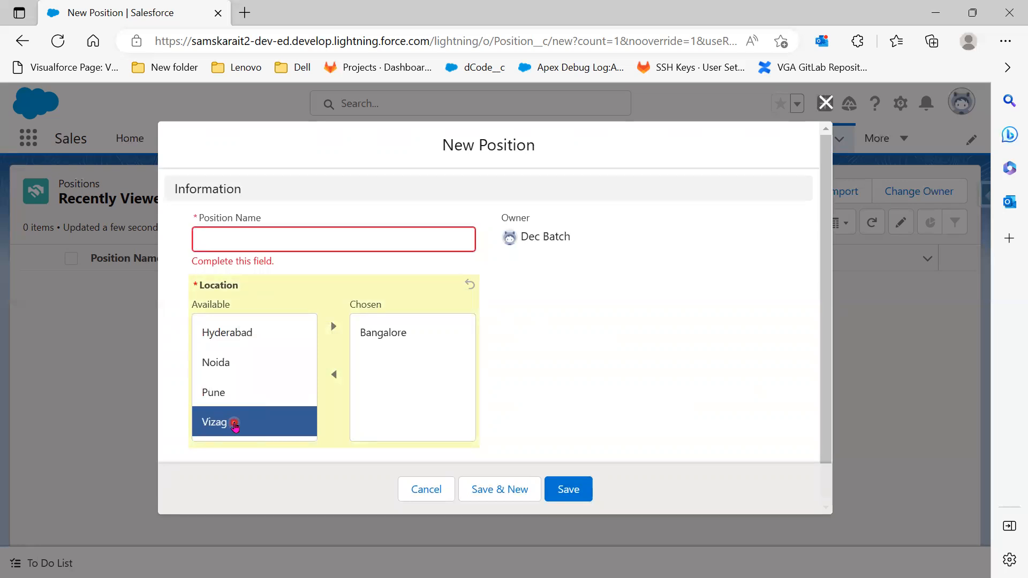
pyautogui.keyDown('shift'); pyautogui.click(226, 396); pyautogui.keyUp('shift')
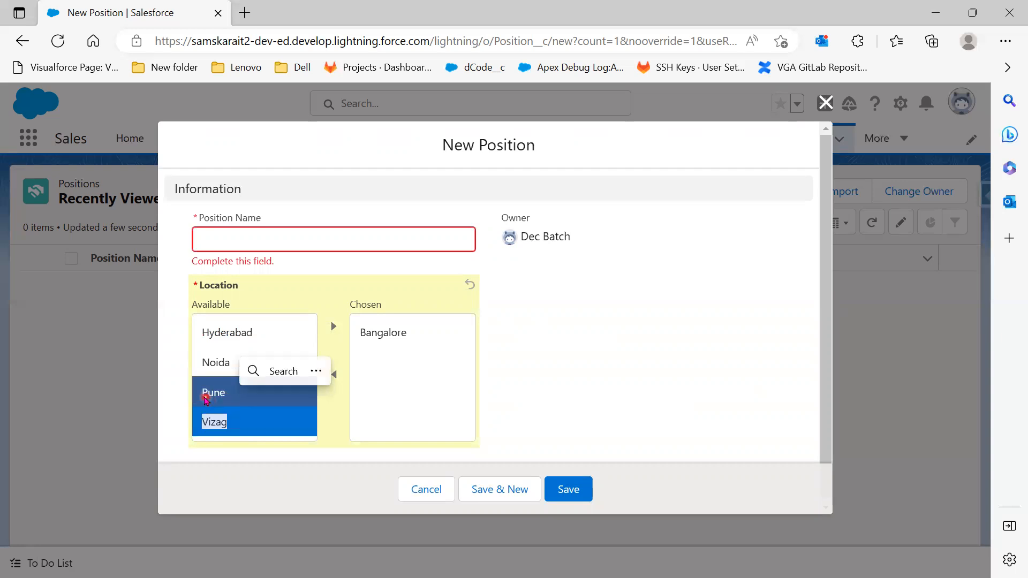
pyautogui.keyDown('shift'); pyautogui.click(205, 363); pyautogui.keyUp('shift')
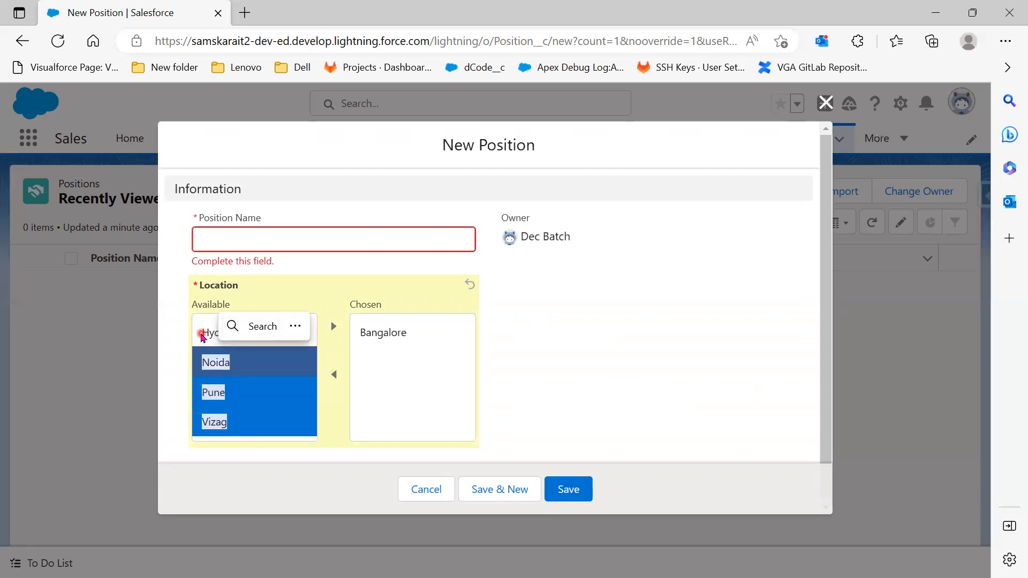
pyautogui.keyDown('shift'); pyautogui.click(203, 334); pyautogui.keyUp('shift')
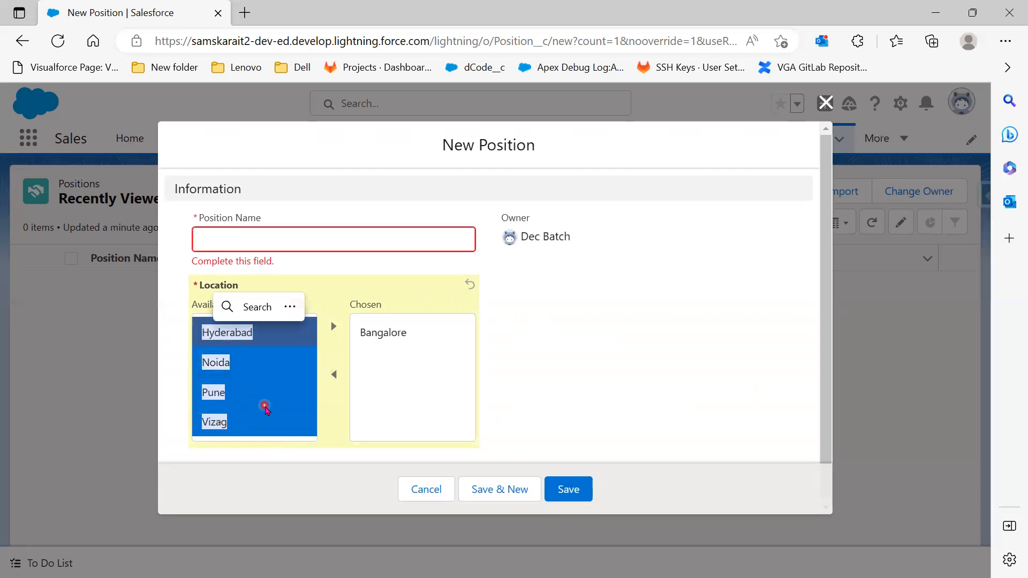
pyautogui.click(220, 428)
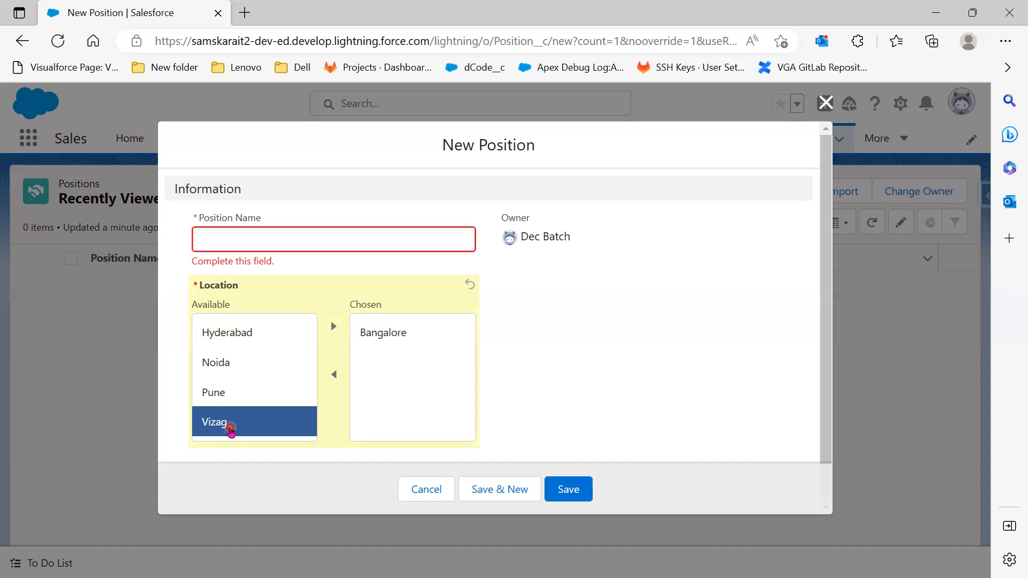
# Move Hyderabad and Vizag to Chosen and back to Available, then close the form unsaved
pyautogui.keyDown('ctrl'); pyautogui.click(229, 334); pyautogui.keyUp('ctrl')
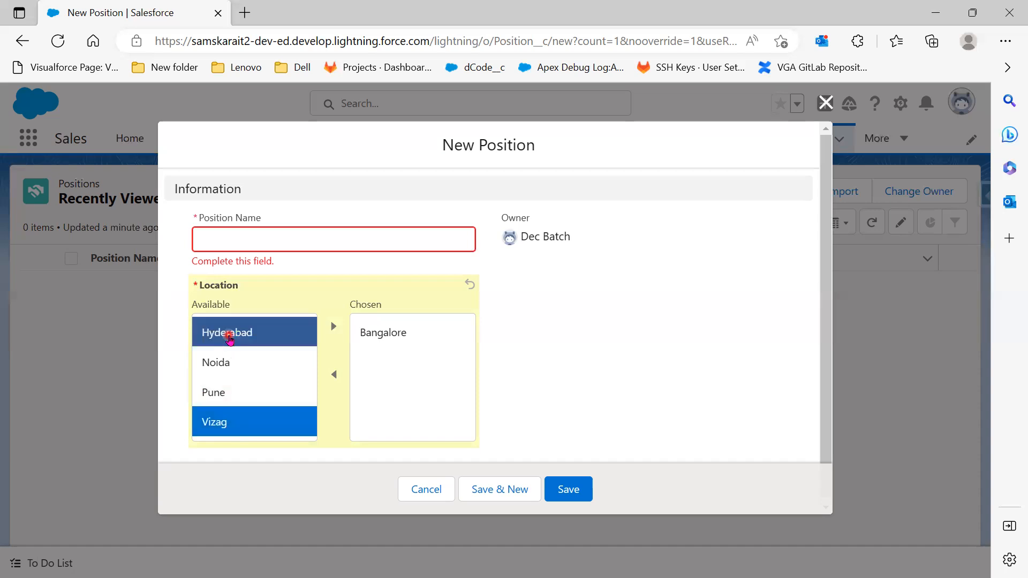
pyautogui.click(333, 327)
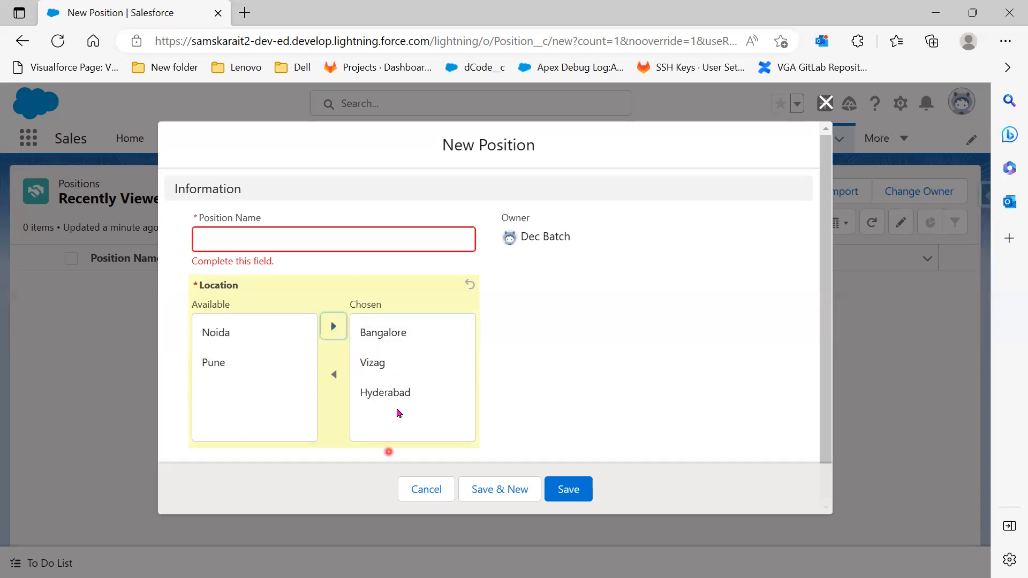
pyautogui.click(390, 365)
pyautogui.click(390, 395)
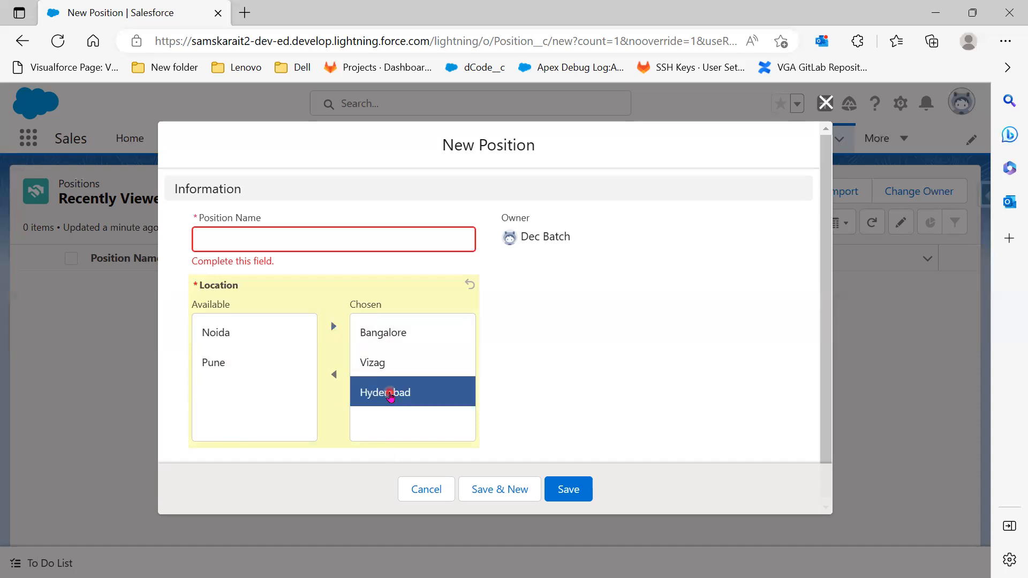
pyautogui.click(392, 363)
pyautogui.keyDown('shift'); pyautogui.click(388, 395); pyautogui.keyUp('shift')
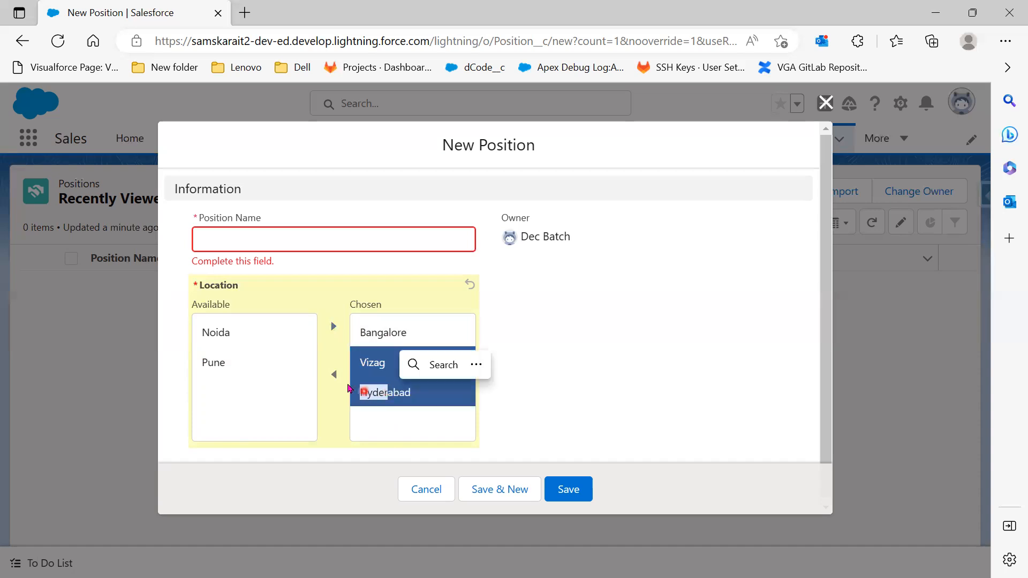
pyautogui.click(333, 375)
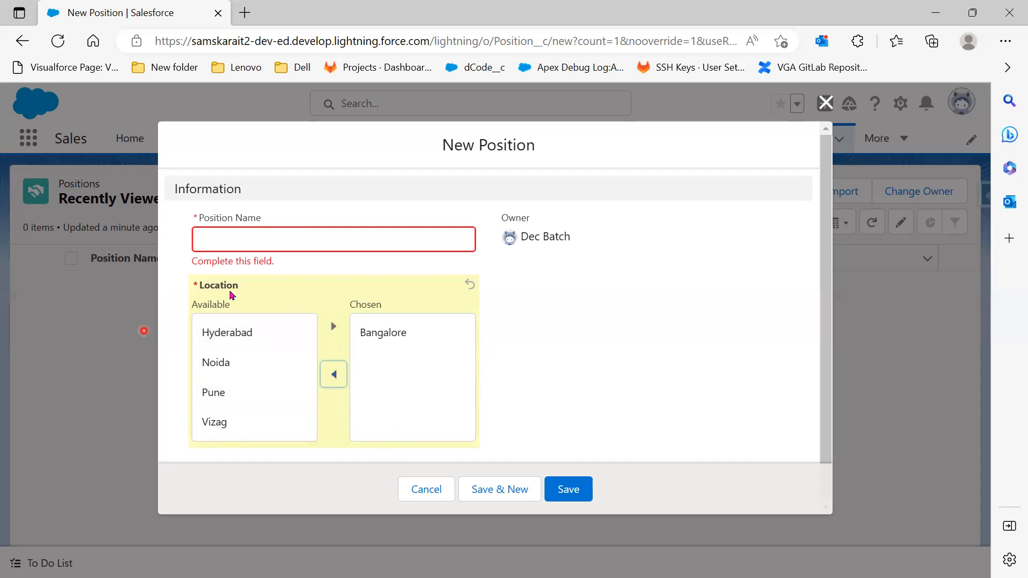
pyautogui.click(826, 102)
# Go to the Position object's fields setup page and review the required-fields reference
pyautogui.click(935, 16)
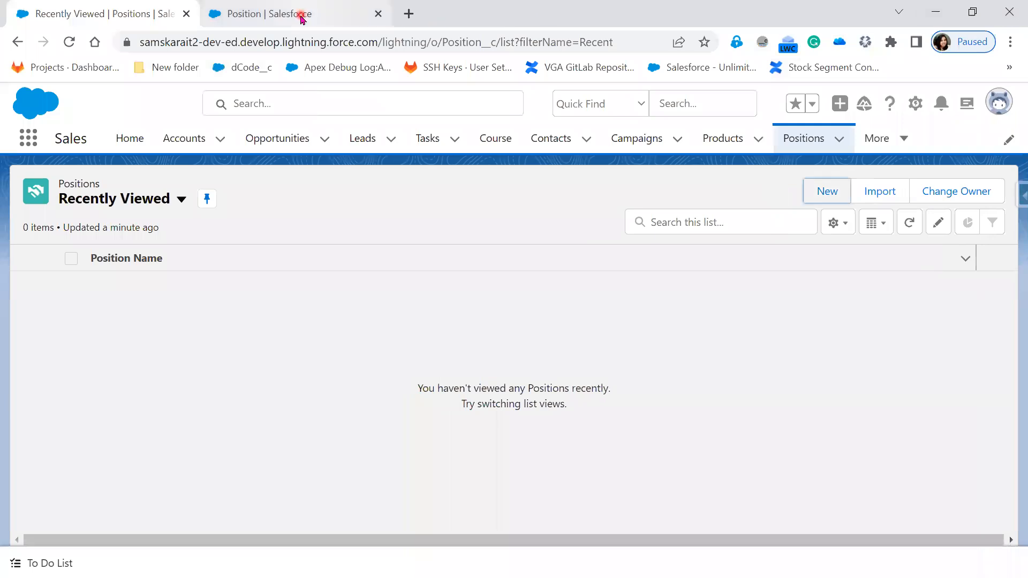
pyautogui.click(301, 17)
pyautogui.hotkey('alt', 'Tab')
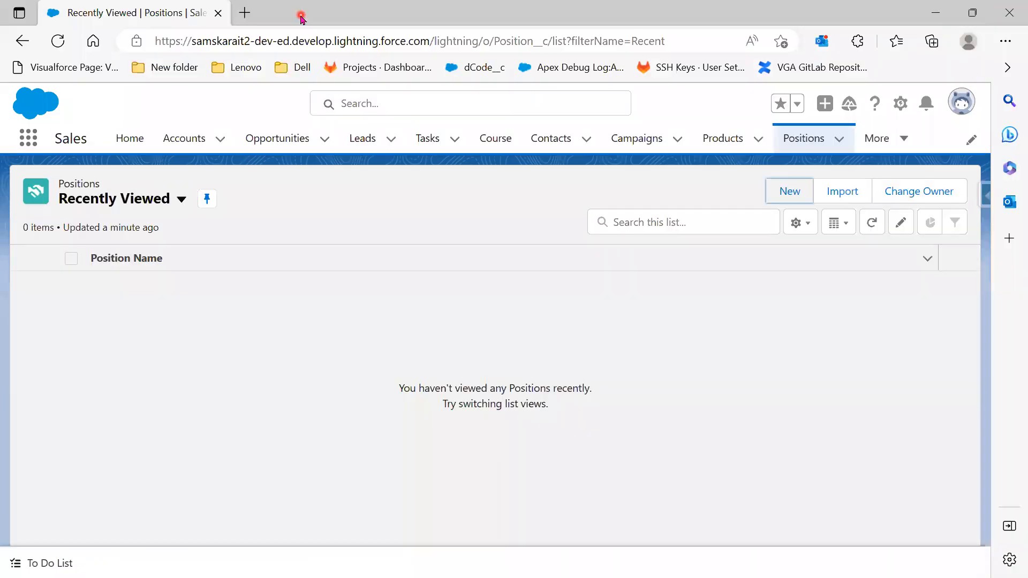
pyautogui.hotkey('alt', 'Tab')
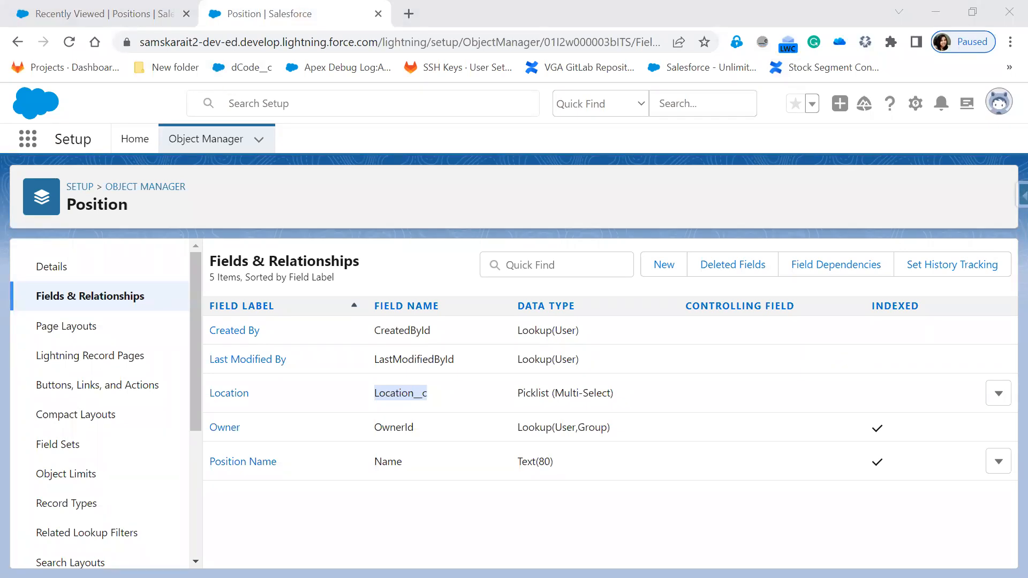
pyautogui.hotkey('alt', 'Tab')
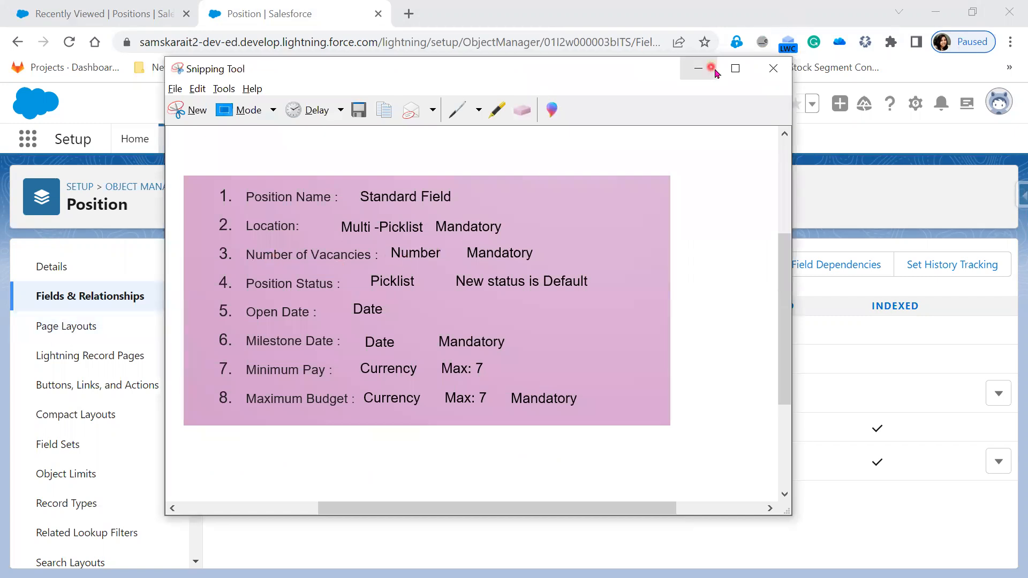
pyautogui.click(699, 68)
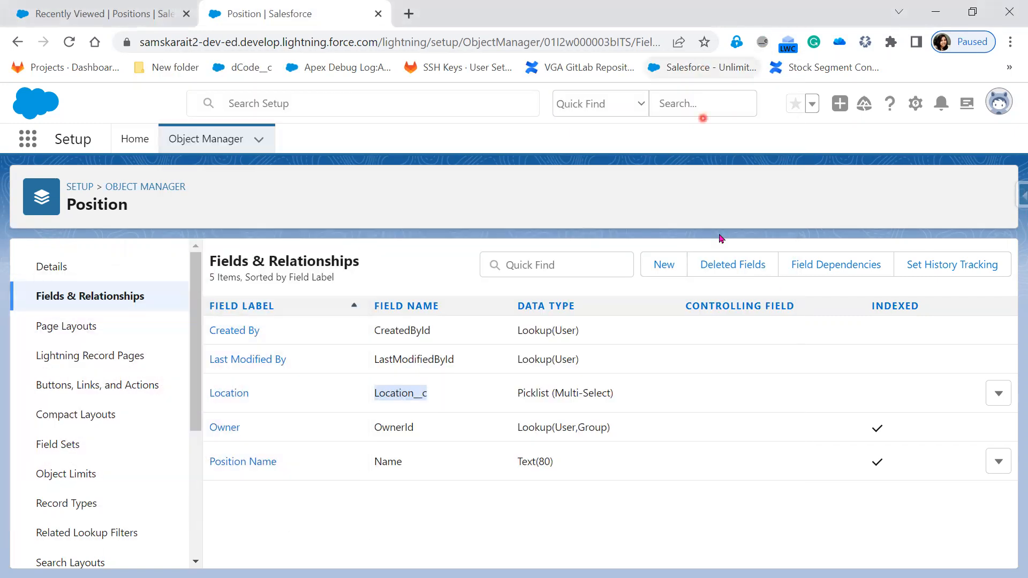
# Start a new custom field on Position and select the Number data type
pyautogui.click(664, 266)
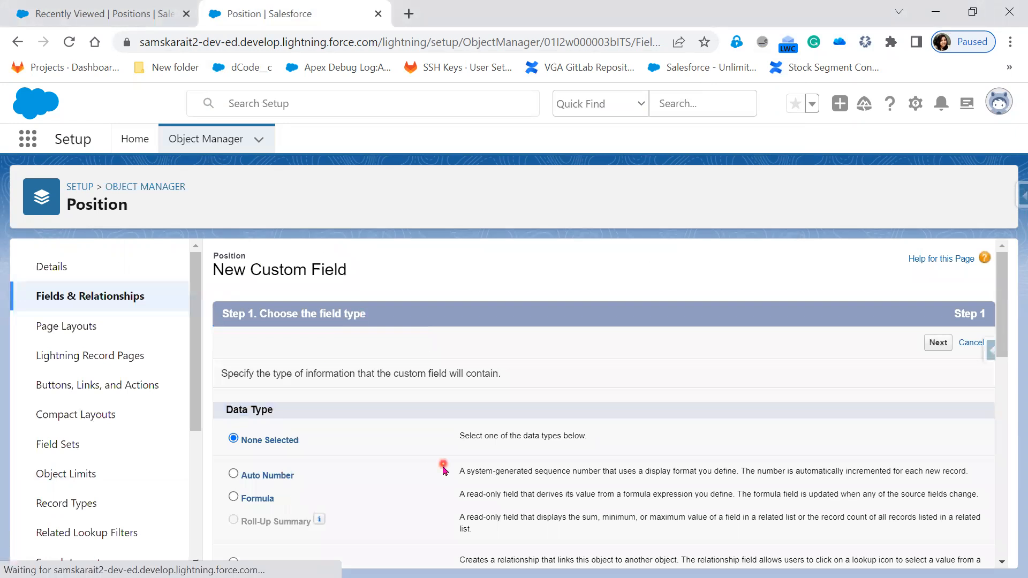
pyautogui.scroll(-5, 443, 469)
pyautogui.scroll(4, 444, 469)
pyautogui.scroll(-5, 444, 469)
pyautogui.scroll(-1, 443, 469)
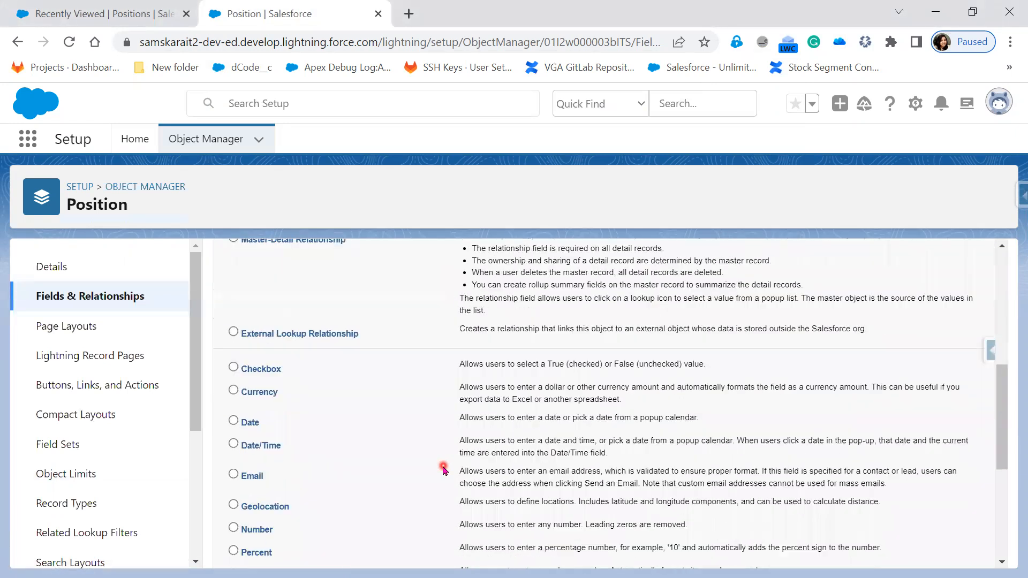
pyautogui.scroll(-1, 444, 469)
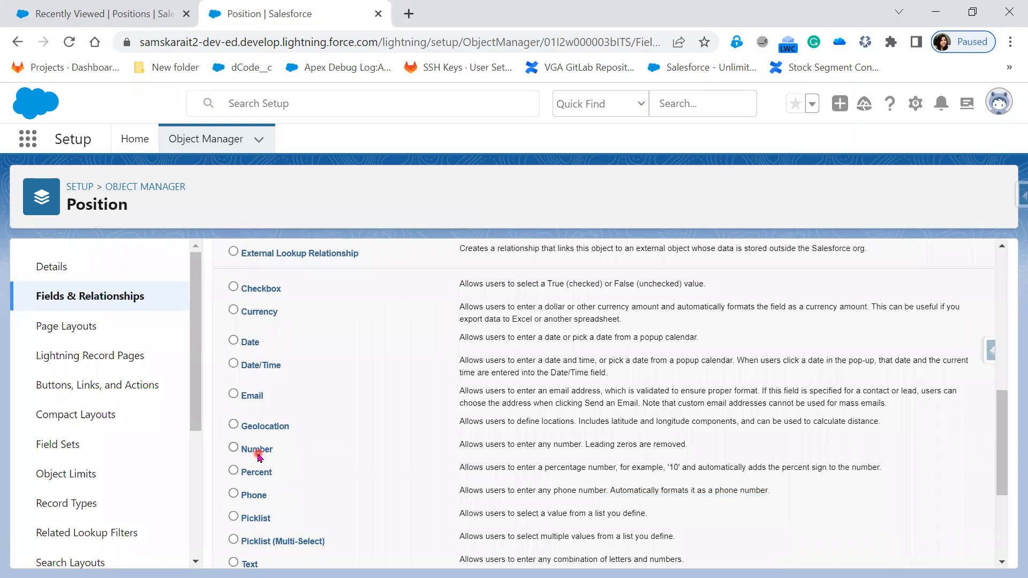
pyautogui.click(257, 455)
pyautogui.scroll(5, 781, 397)
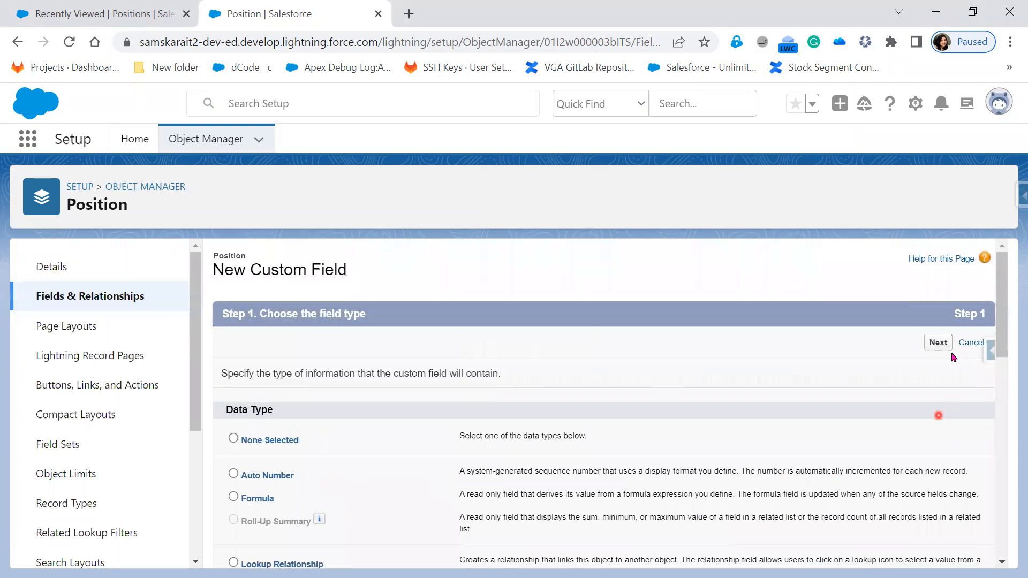
# Label the Number field 'No of Vacancies' and set its length to 2
pyautogui.click(939, 347)
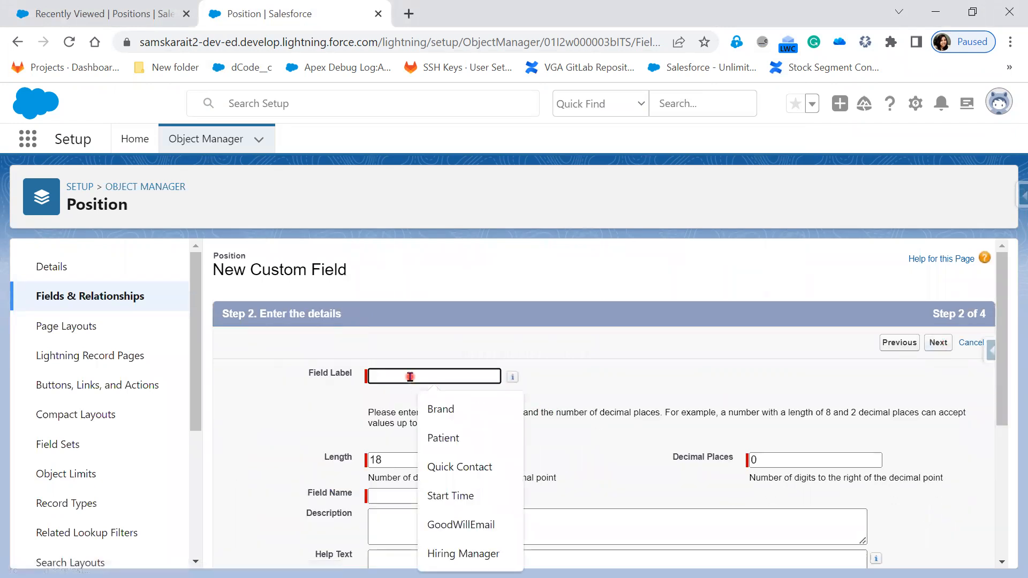
pyautogui.write('No of Vac')
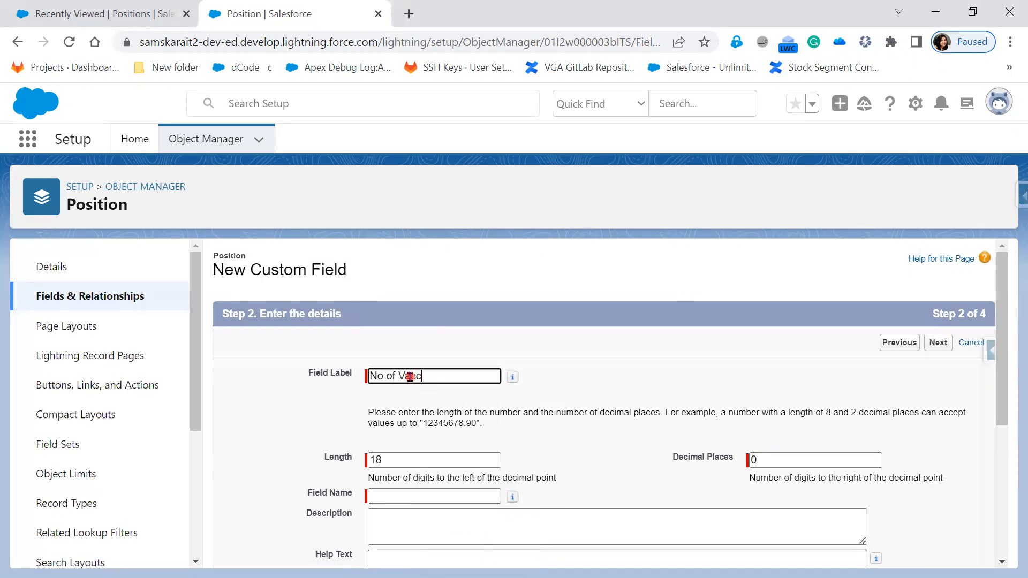
pyautogui.hotkey('alt', 'Tab')
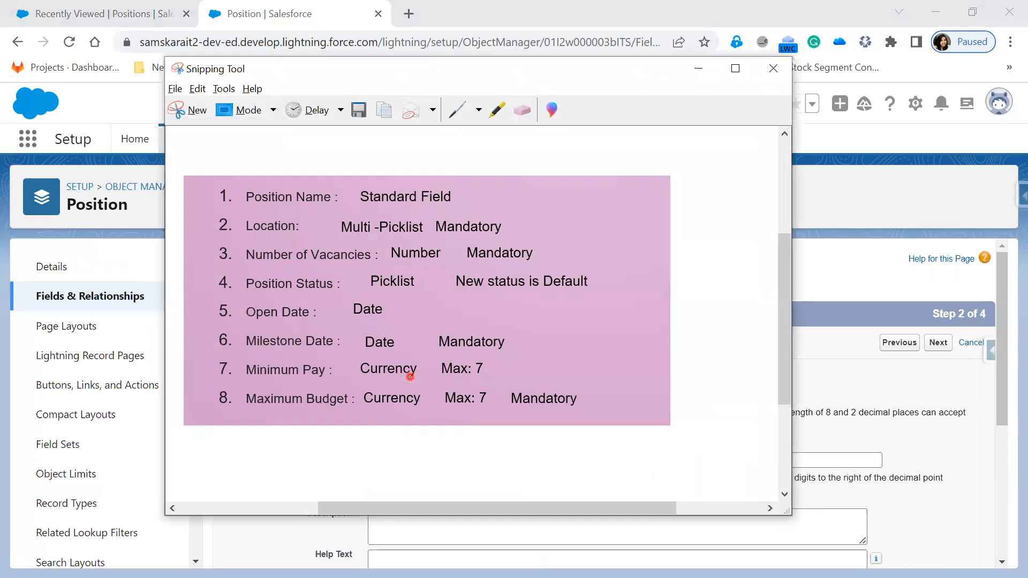
pyautogui.hotkey('alt', 'Tab')
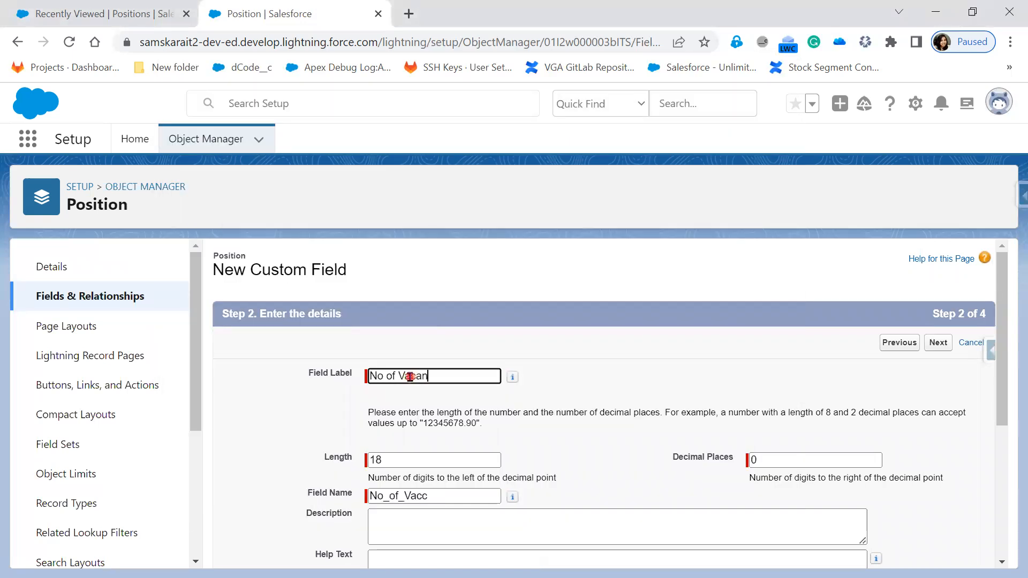
pyautogui.click(595, 385)
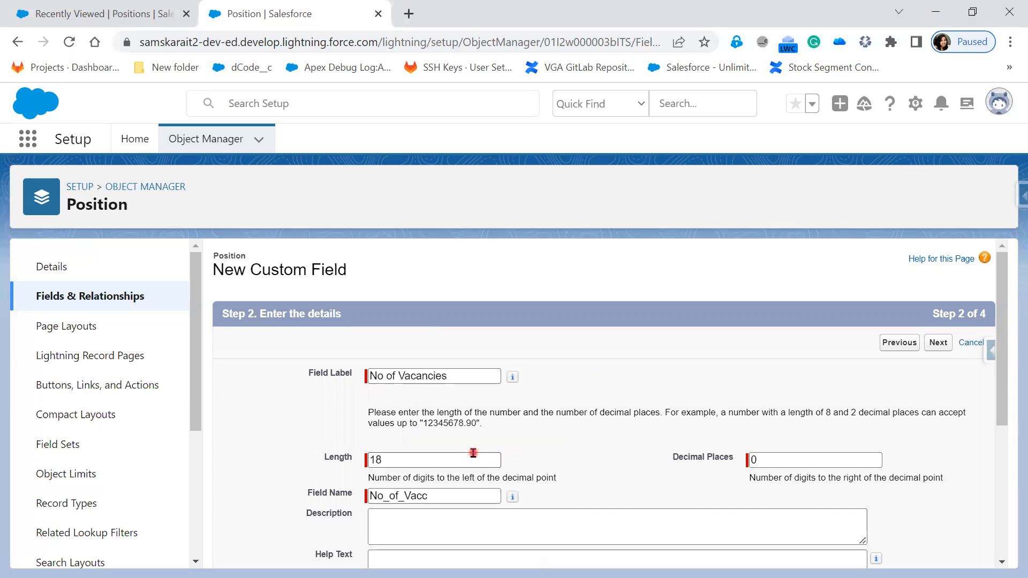
pyautogui.hotkey('alt', 'Tab')
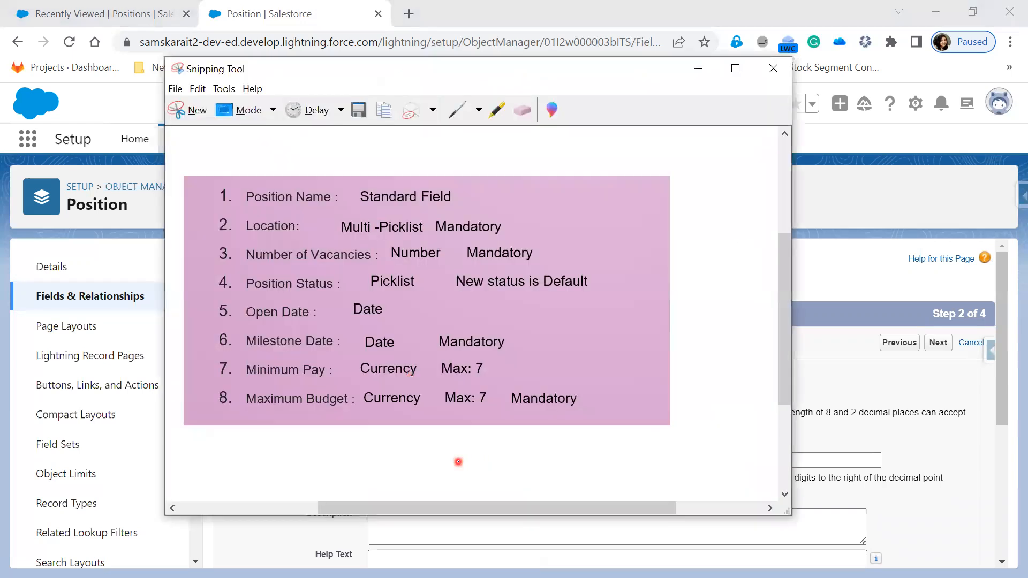
pyautogui.hotkey('alt', 'Tab')
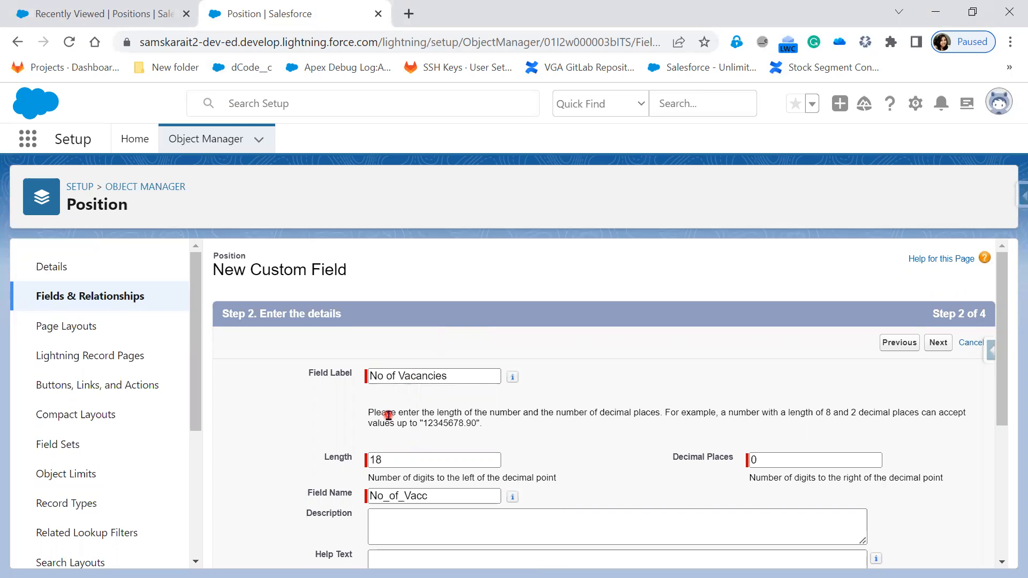
pyautogui.moveTo(399, 460); pyautogui.dragTo(364, 461)
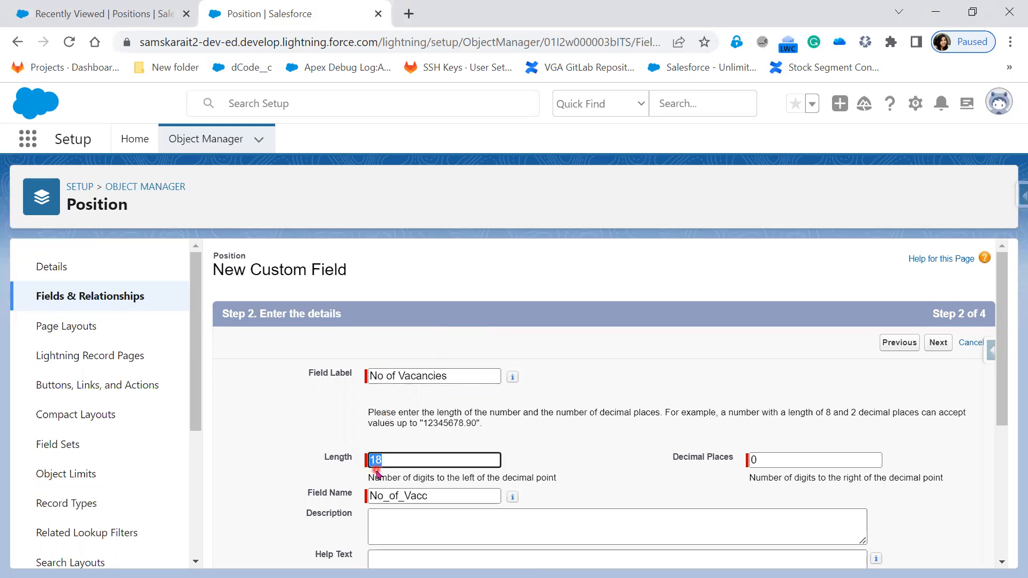
pyautogui.write('2')
pyautogui.click(609, 449)
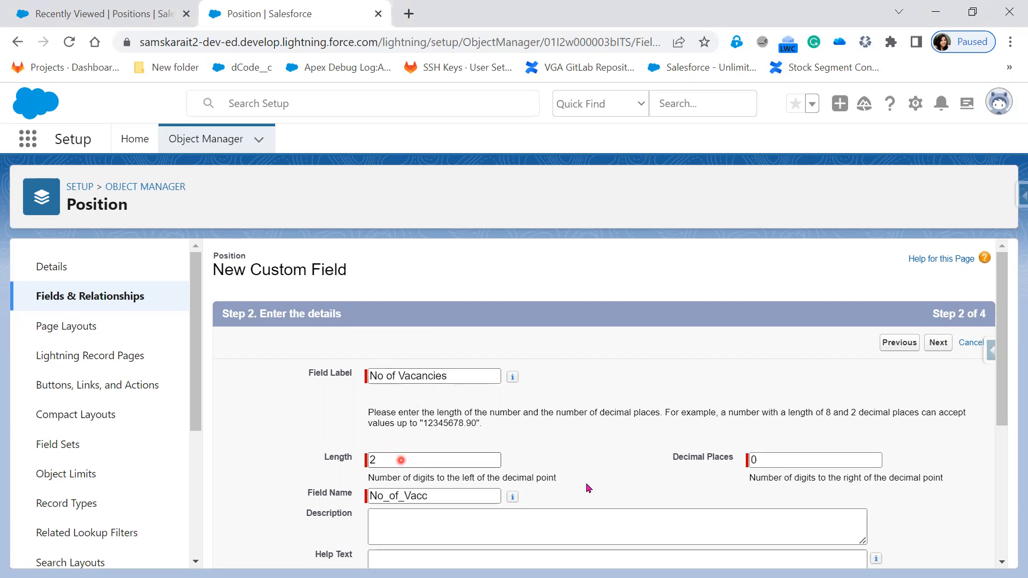
# Regenerate the field name as No_of_Vacancies, make it Required, and Save & New
pyautogui.click(432, 375)
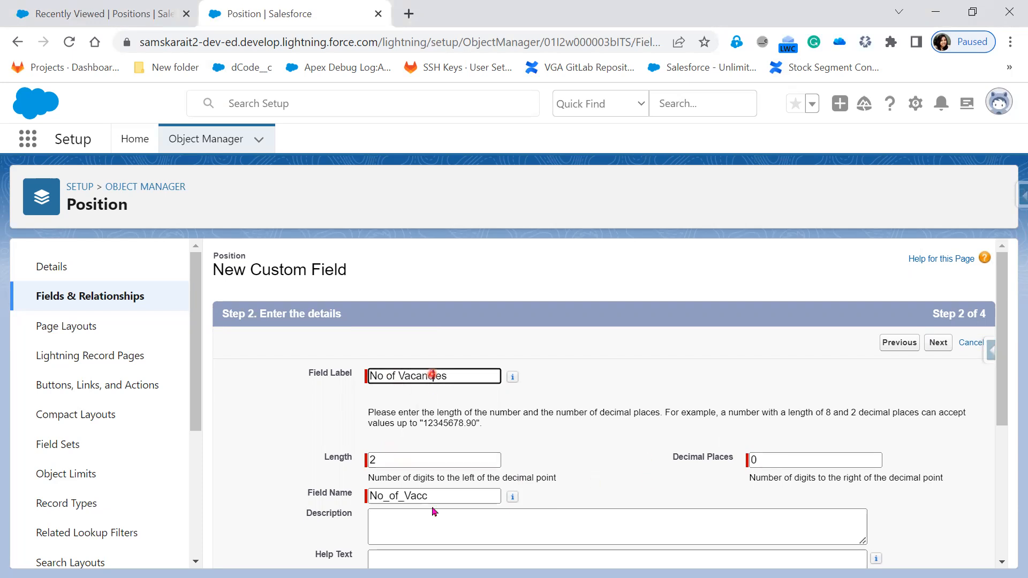
pyautogui.moveTo(431, 497); pyautogui.dragTo(330, 493)
pyautogui.press('BackSpace')
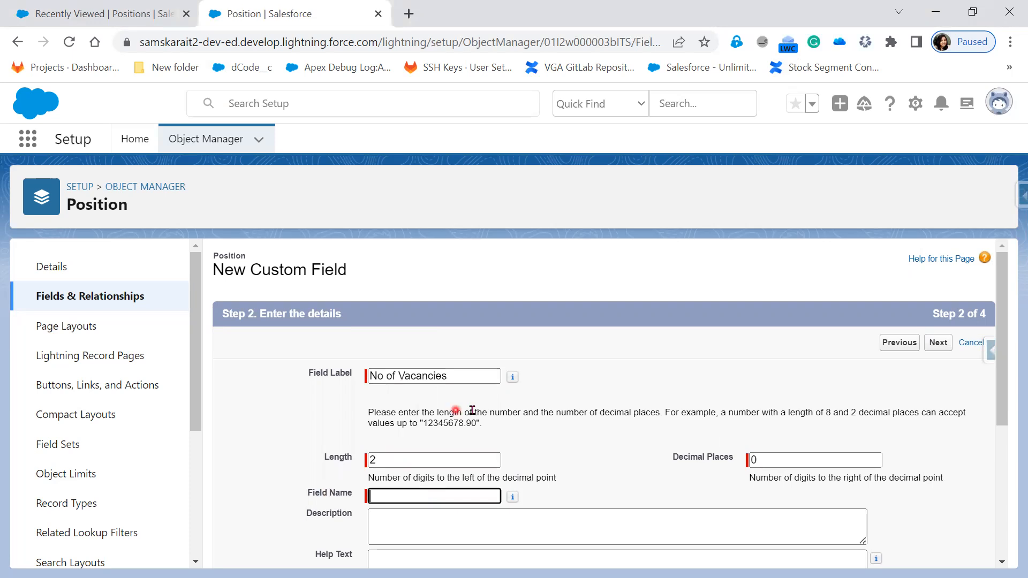
pyautogui.click(451, 376)
pyautogui.press('Tab')
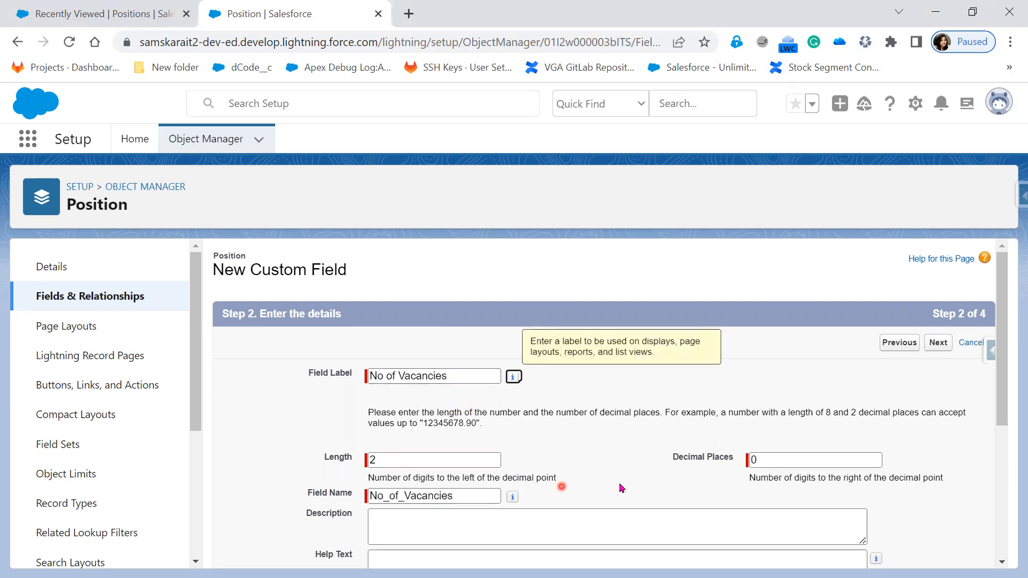
pyautogui.scroll(-3, 616, 463)
pyautogui.click(441, 364)
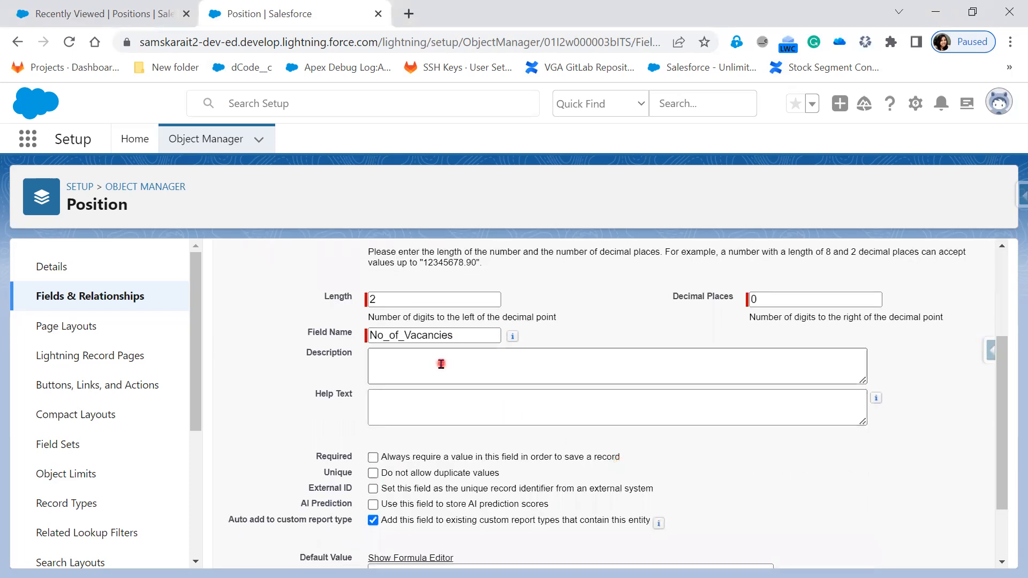
pyautogui.scroll(-2, 441, 364)
pyautogui.click(374, 370)
pyautogui.click(939, 551)
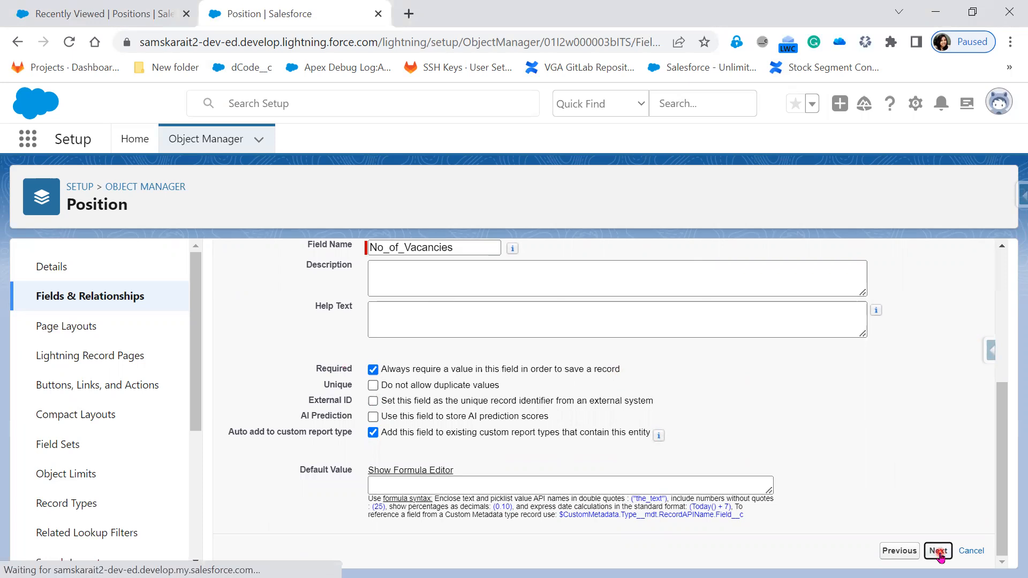
pyautogui.click(942, 346)
pyautogui.click(899, 345)
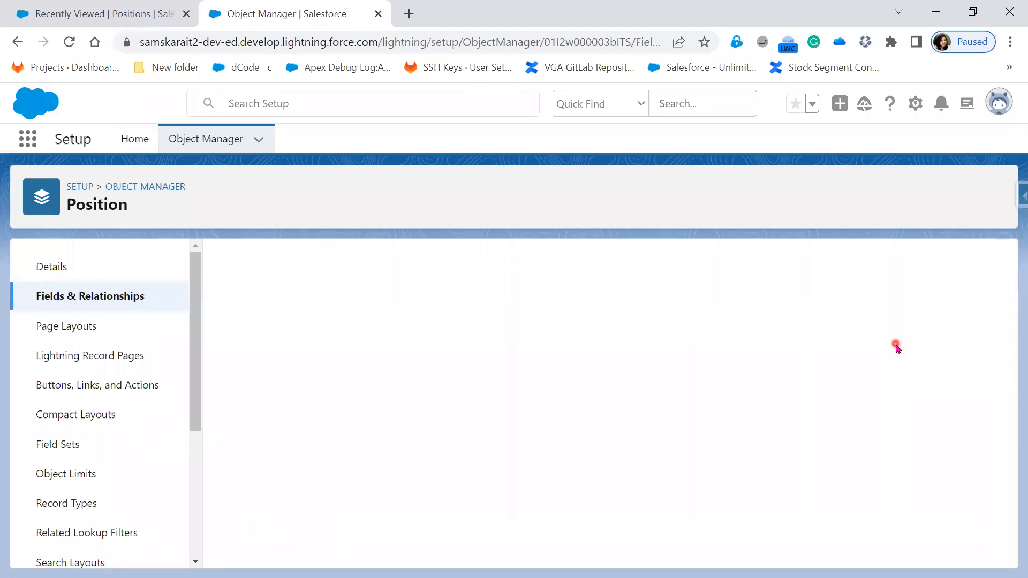
# Choose Picklist as the new field's data type
pyautogui.hotkey('alt', 'Tab')
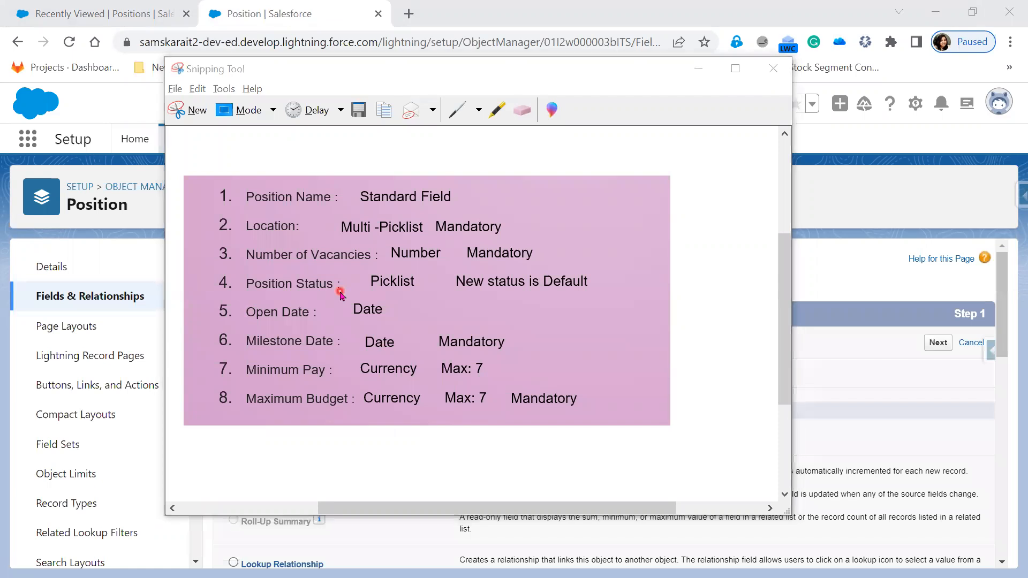
pyautogui.hotkey('alt', 'Tab')
pyautogui.scroll(-3, 414, 526)
pyautogui.scroll(-4, 413, 527)
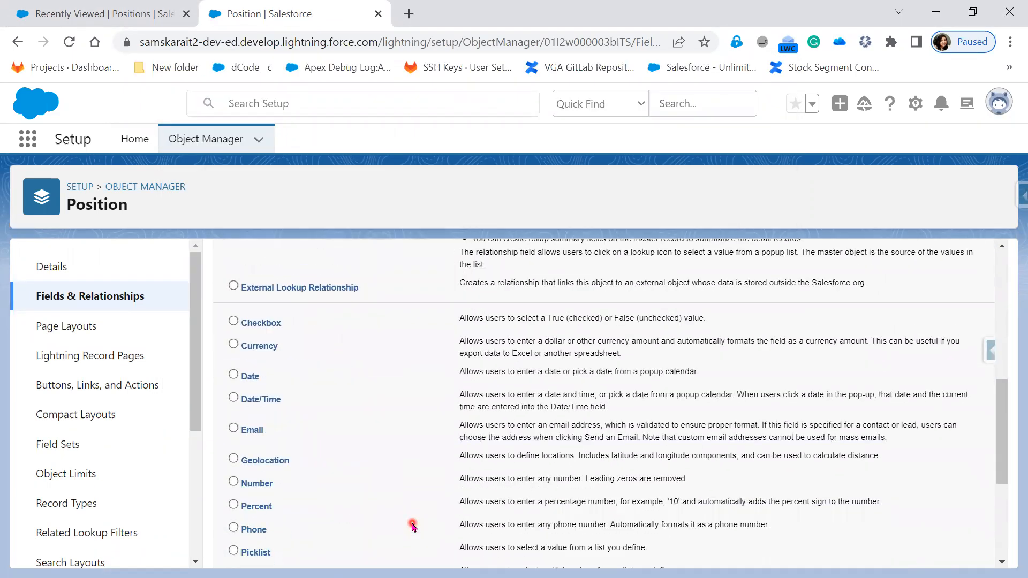
pyautogui.scroll(-2, 413, 527)
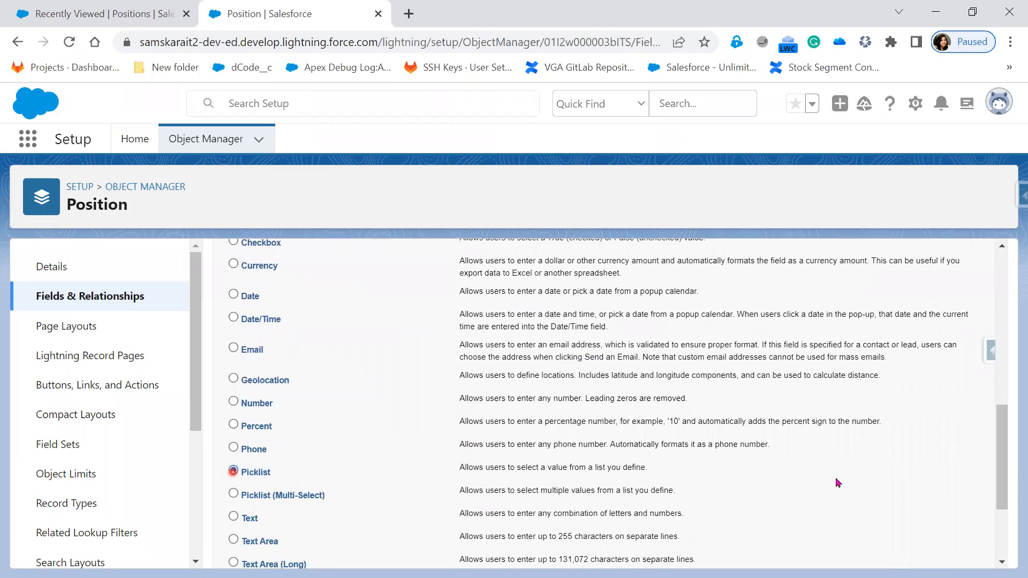
pyautogui.scroll(3, 836, 490)
pyautogui.scroll(5, 837, 490)
pyautogui.click(932, 345)
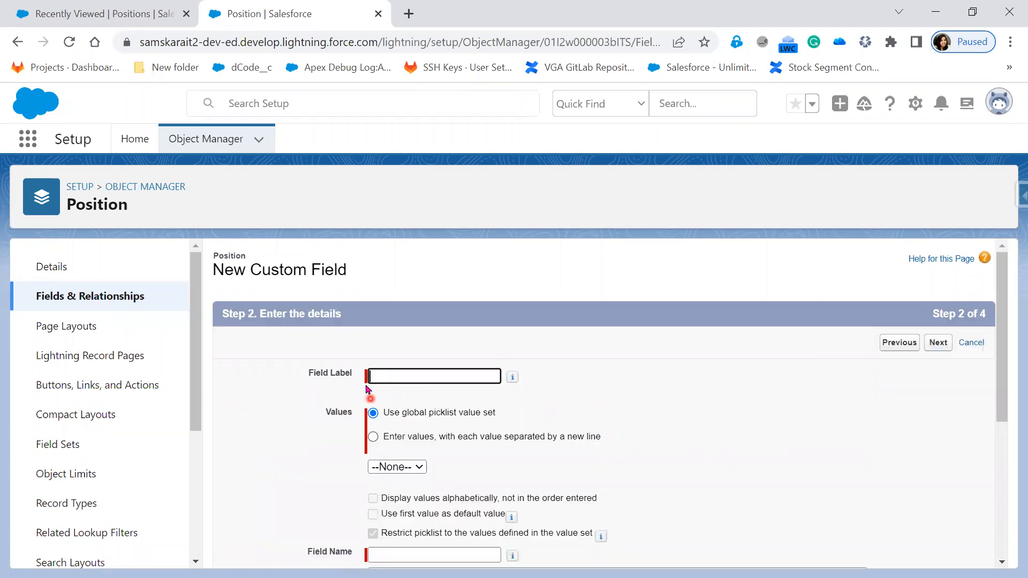
# Label the picklist 'Position Satus' with values New, In Progress, On-Hold, Closed
pyautogui.click(390, 371)
pyautogui.write('Position')
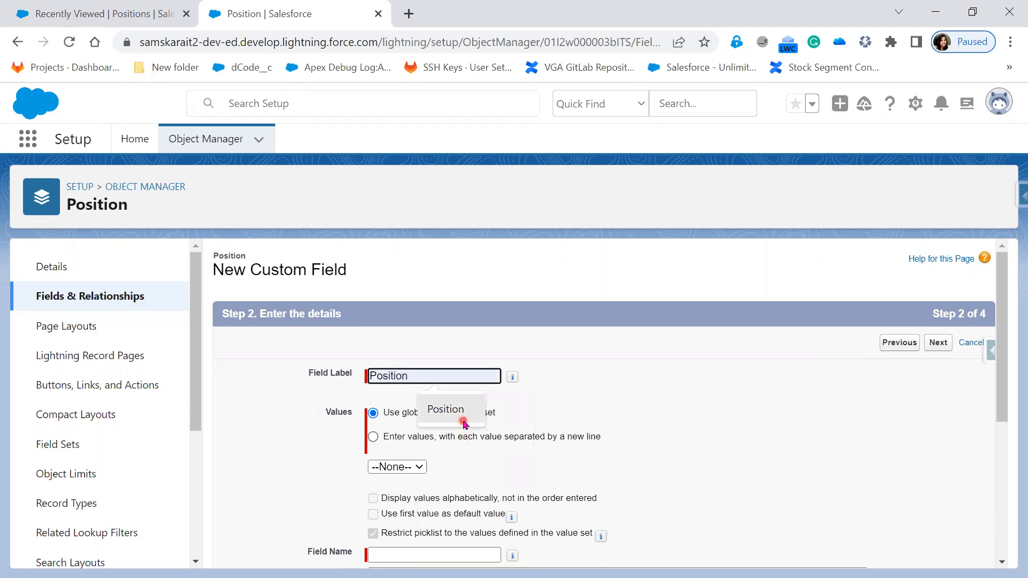
pyautogui.click(464, 422)
pyautogui.write('Sat')
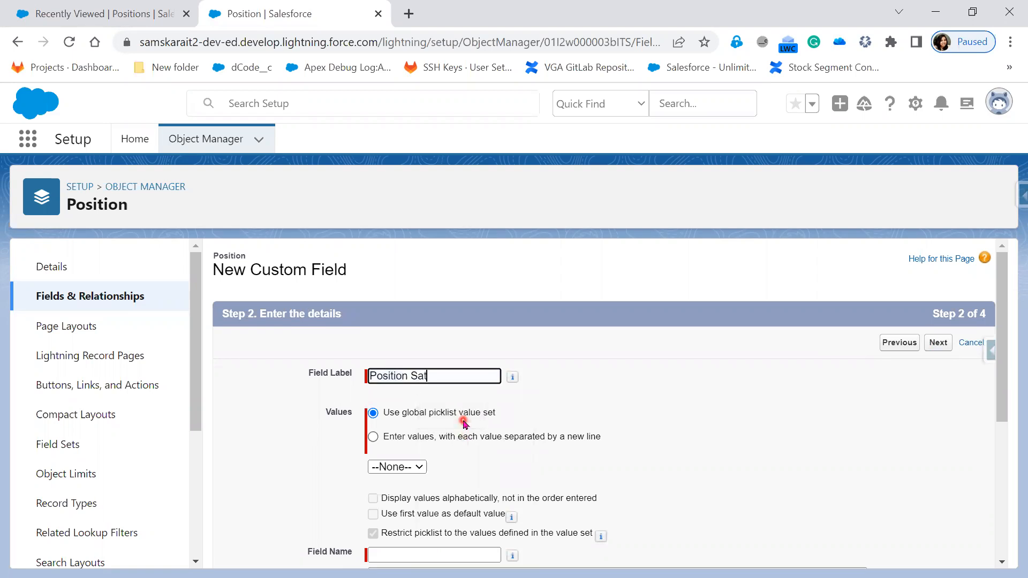
pyautogui.write('us')
pyautogui.click(439, 438)
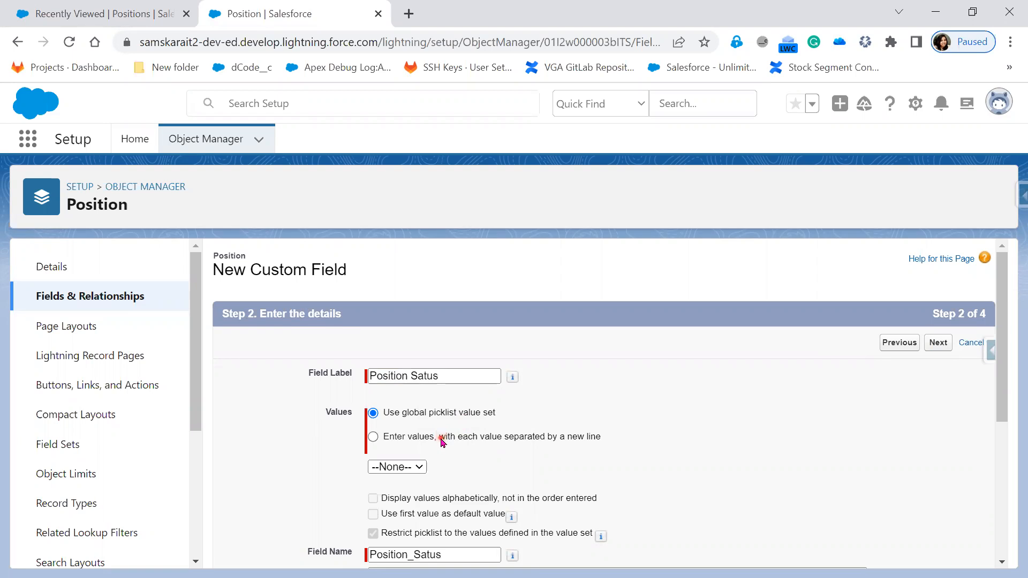
pyautogui.click(404, 505)
pyautogui.write('New')
pyautogui.press('Return')
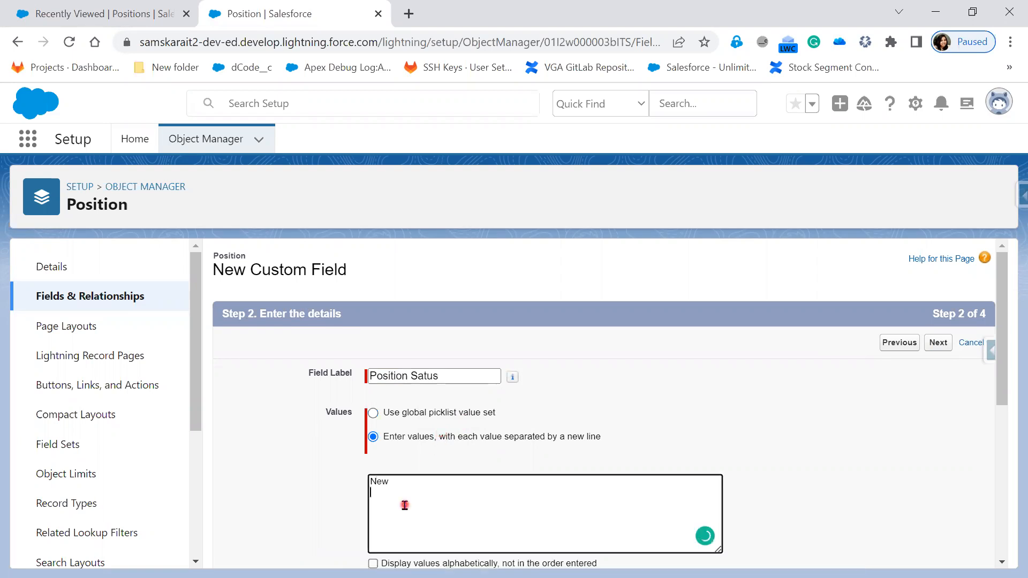
pyautogui.write('In Progress On-Hold Close')
pyautogui.click(837, 480)
# Make New the default value and Save & New through the remaining wizard steps
pyautogui.scroll(-3, 637, 484)
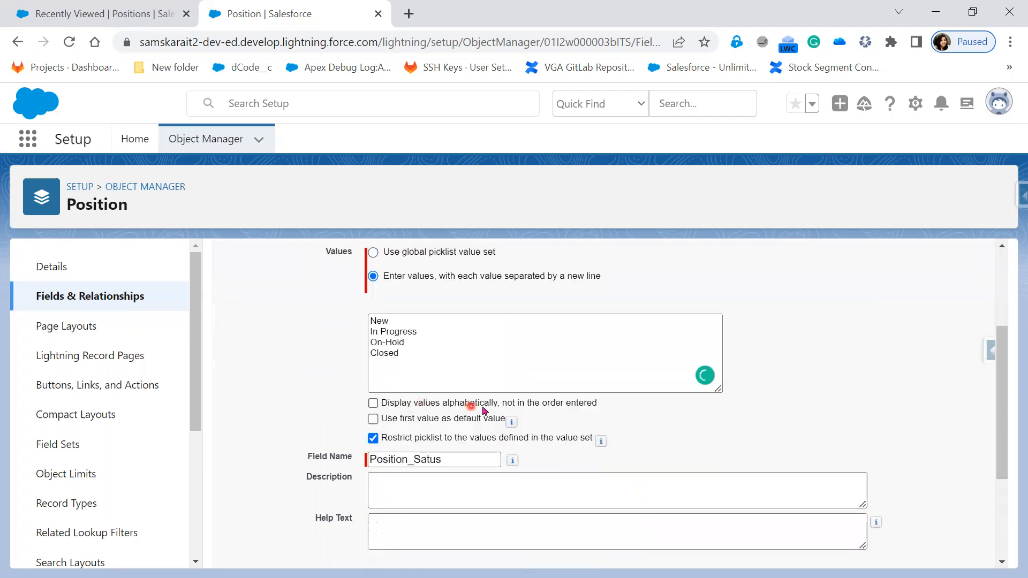
pyautogui.click(385, 320)
pyautogui.click(373, 420)
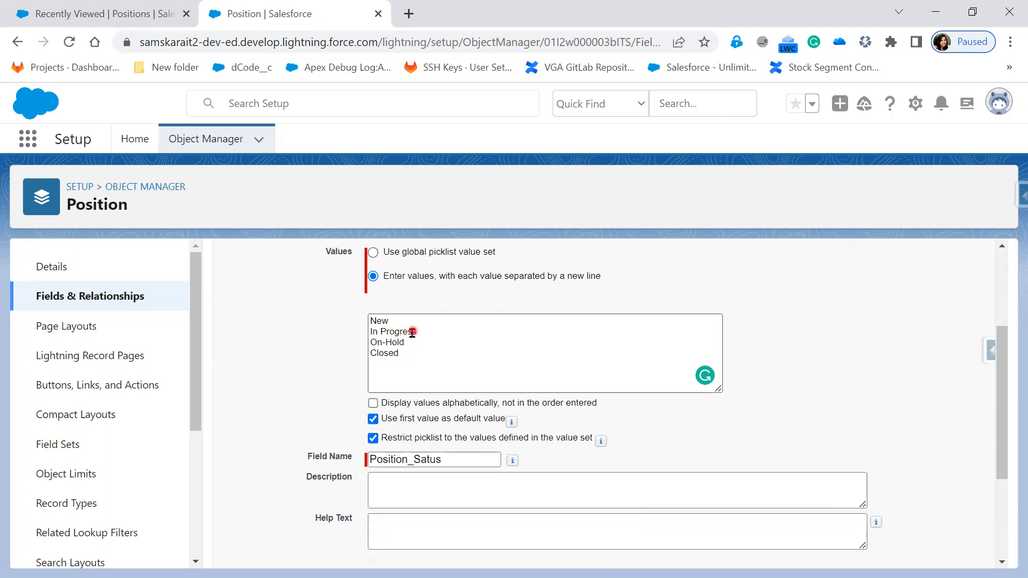
pyautogui.scroll(-3, 643, 461)
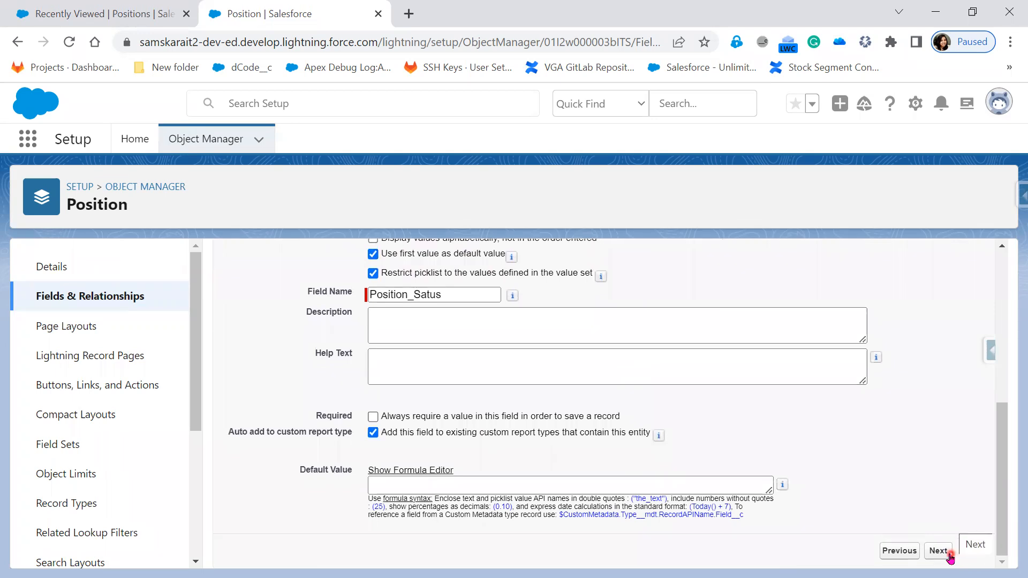
pyautogui.click(943, 555)
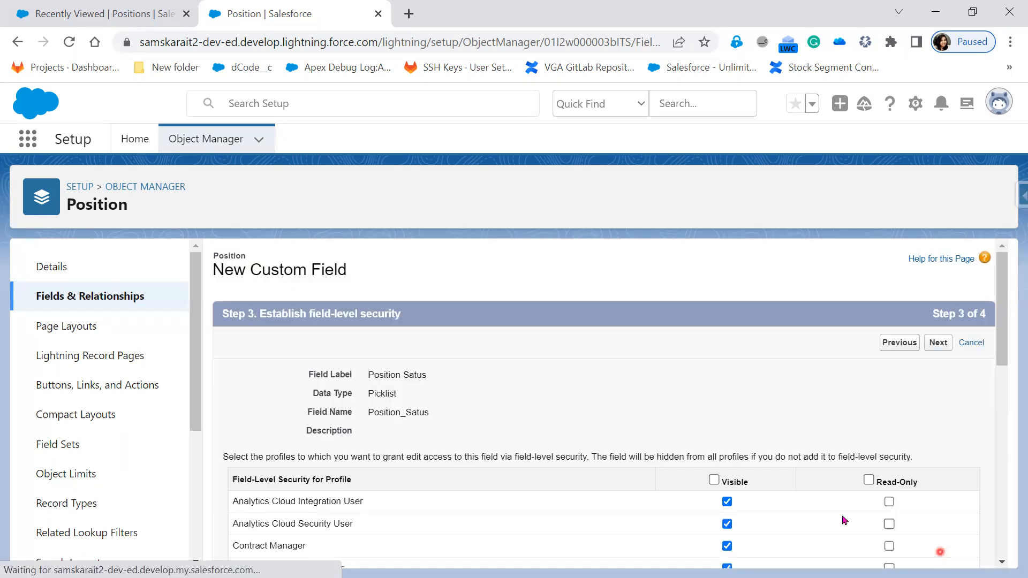
pyautogui.click(944, 347)
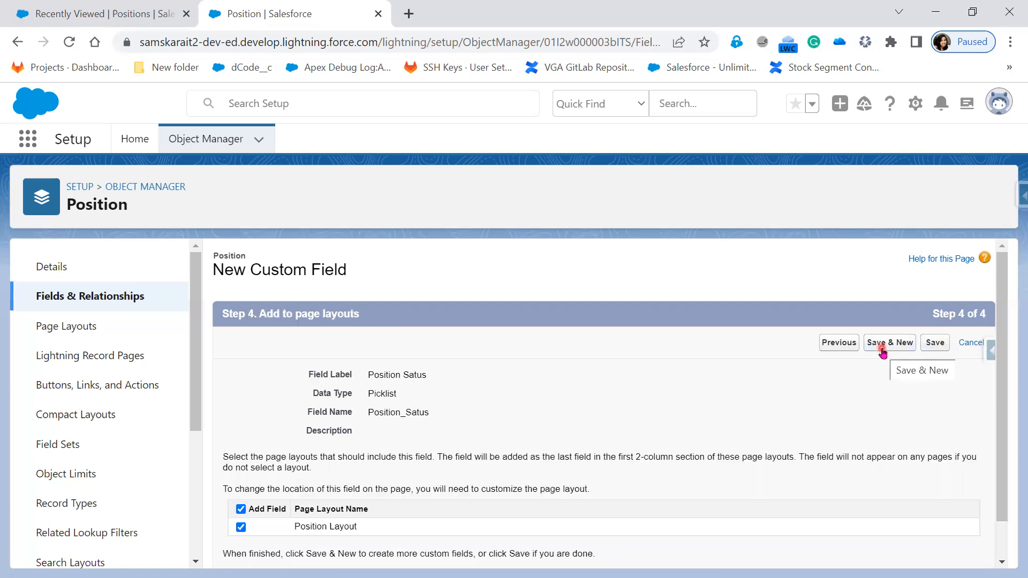
pyautogui.click(882, 353)
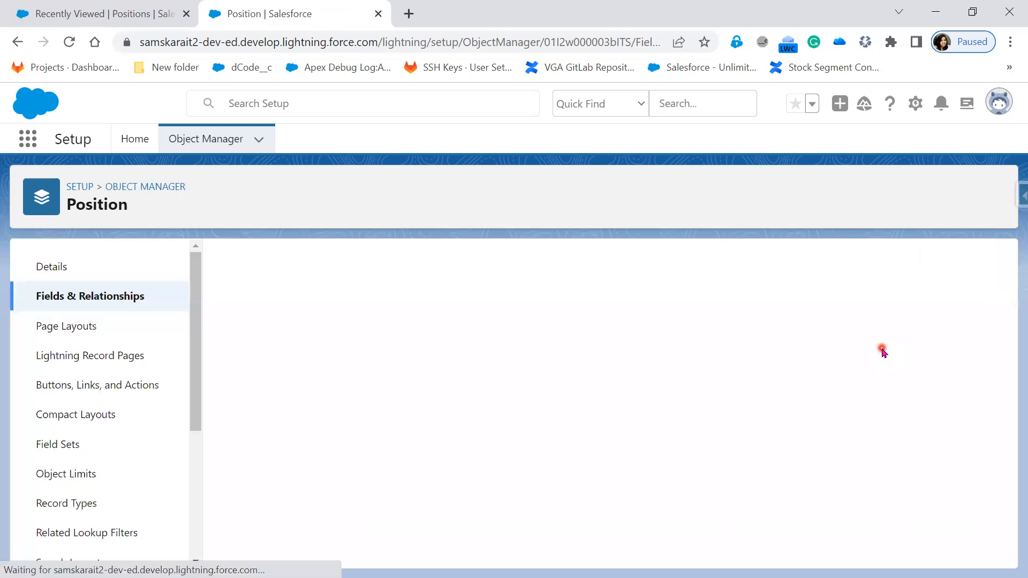
# Choose Date as the new field's data type
pyautogui.hotkey('alt', 'Tab')
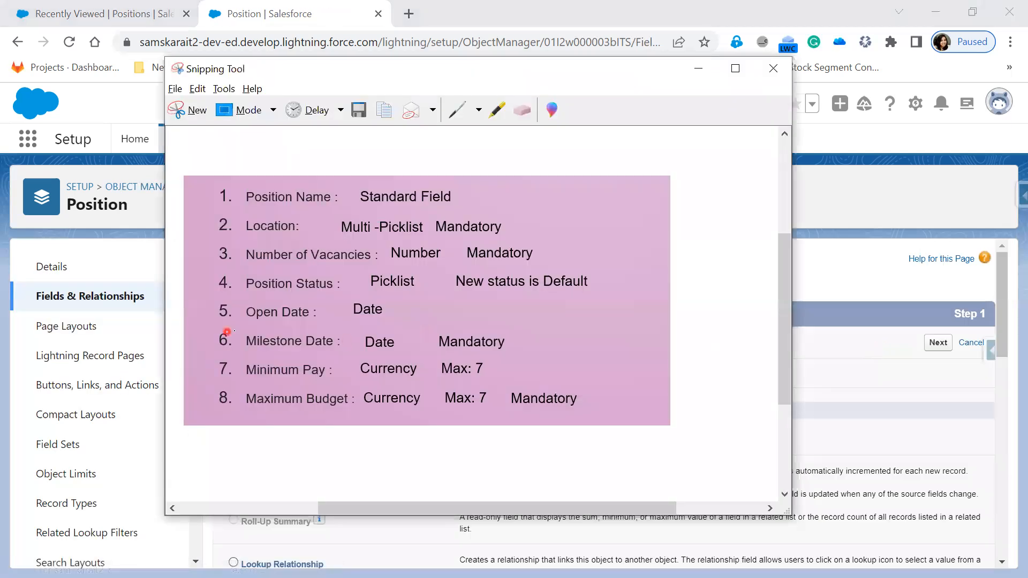
pyautogui.hotkey('alt', 'Tab')
pyautogui.scroll(-5, 651, 514)
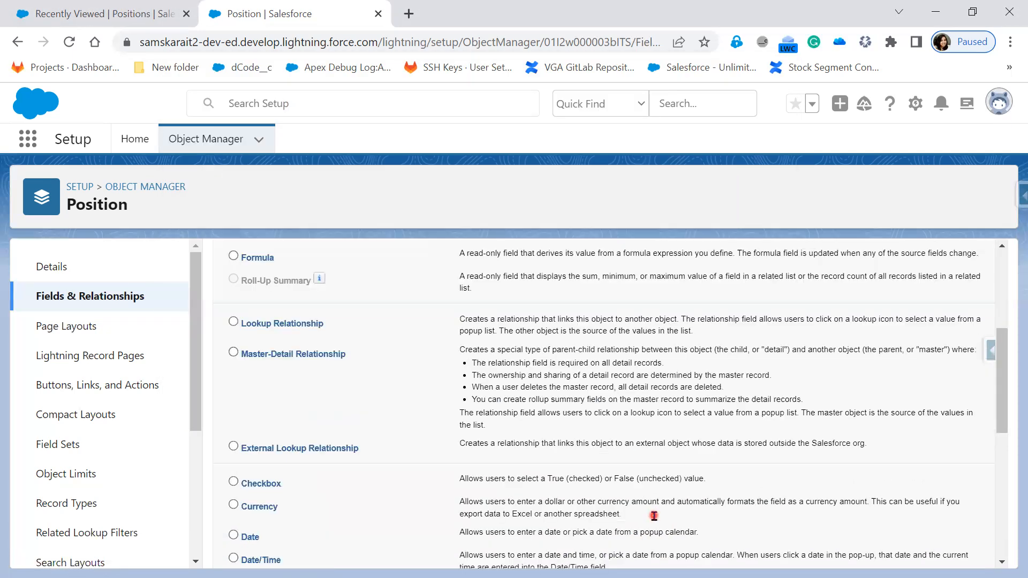
pyautogui.scroll(-1, 654, 516)
pyautogui.click(233, 455)
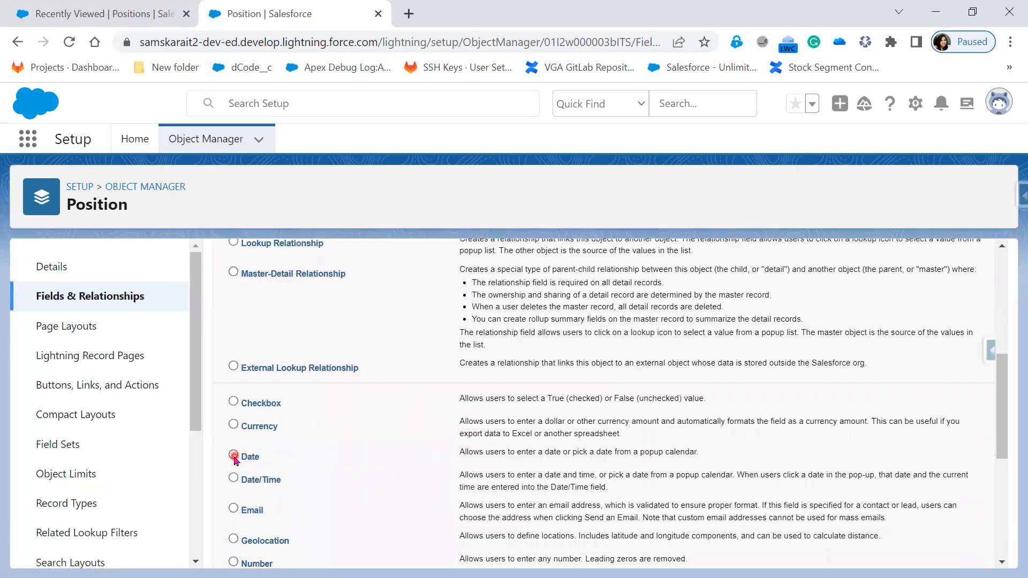
pyautogui.scroll(5, 786, 517)
pyautogui.click(935, 344)
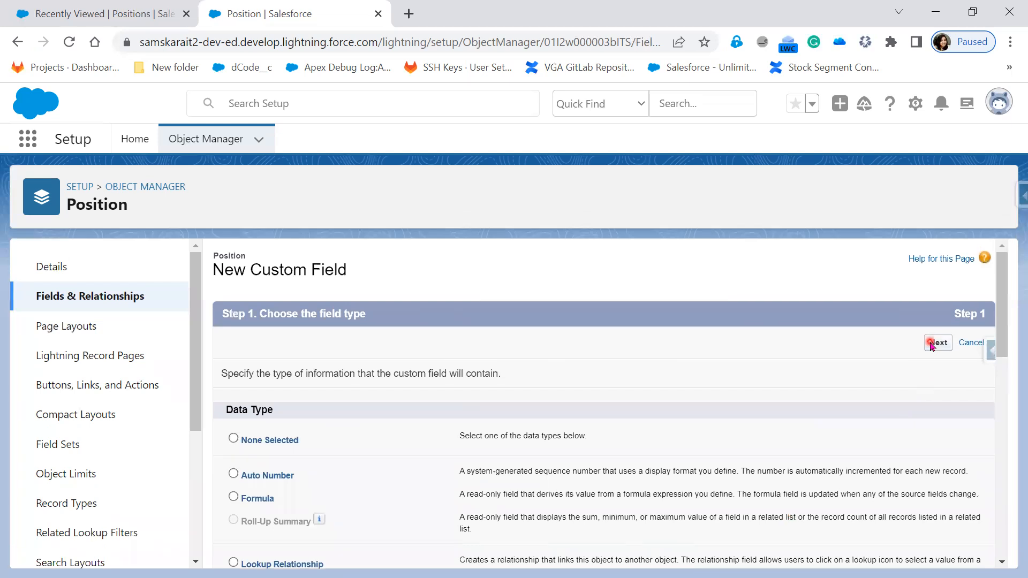
# Label the date field 'Open Date' with help text 'When Position Should be Opened'
pyautogui.click(392, 378)
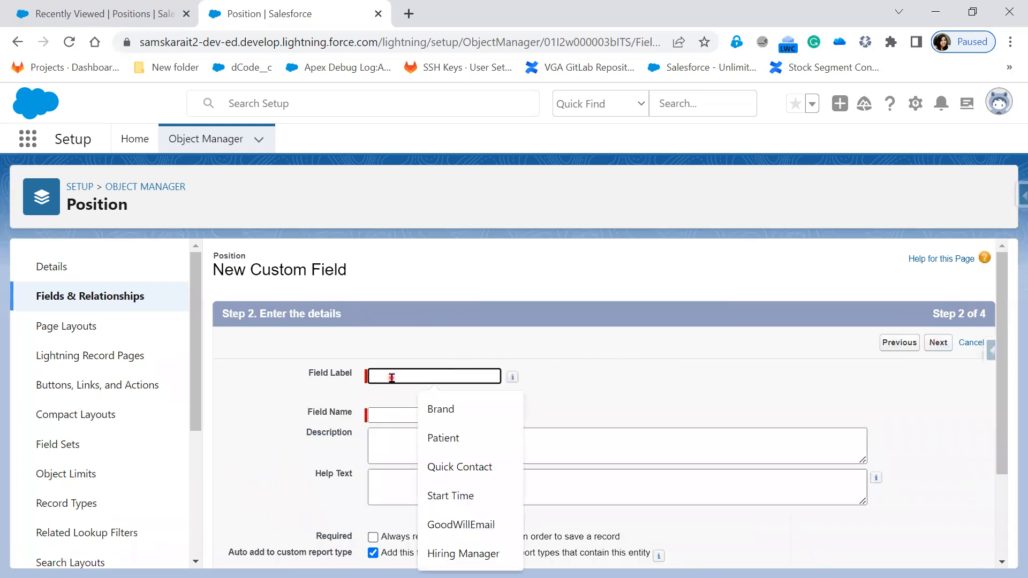
pyautogui.write('Oper')
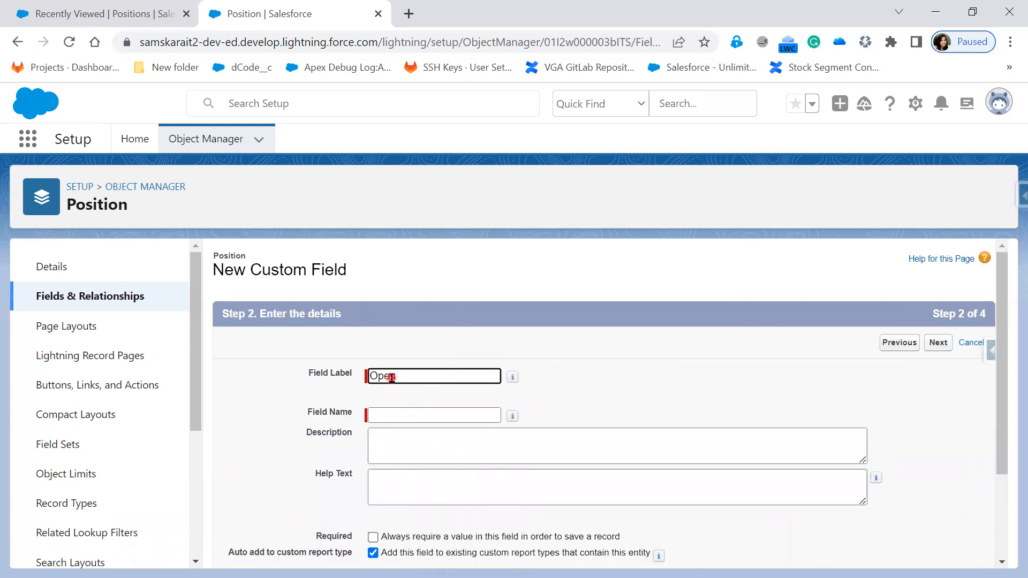
pyautogui.write(' Date')
pyautogui.click(708, 426)
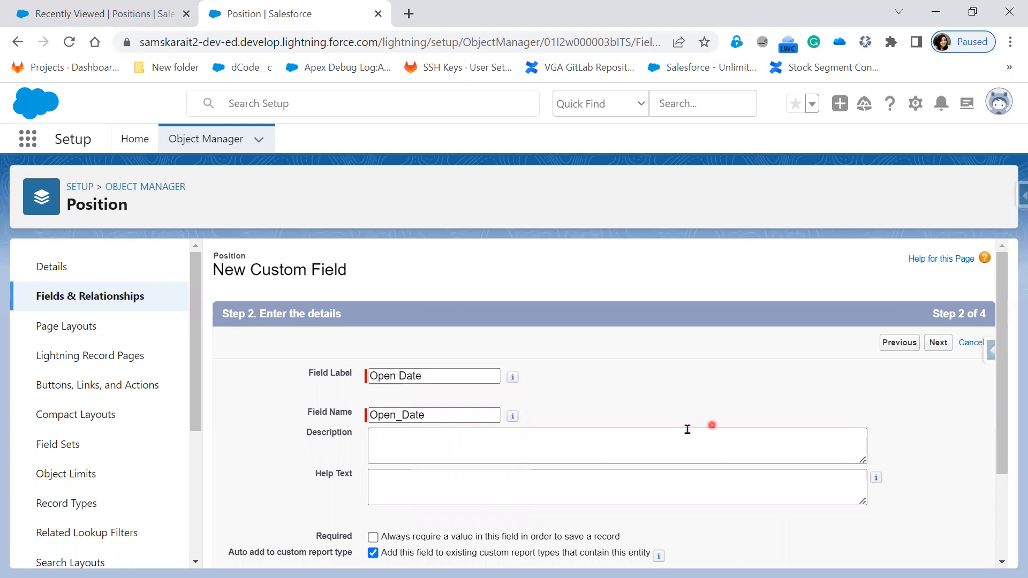
pyautogui.scroll(-2, 682, 429)
pyautogui.click(450, 371)
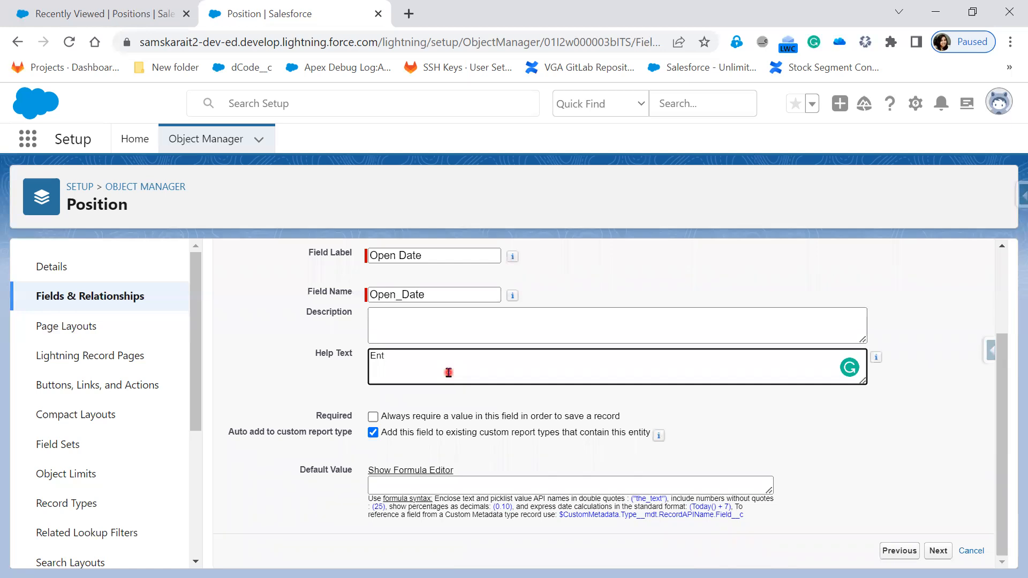
pyautogui.write('heDate')
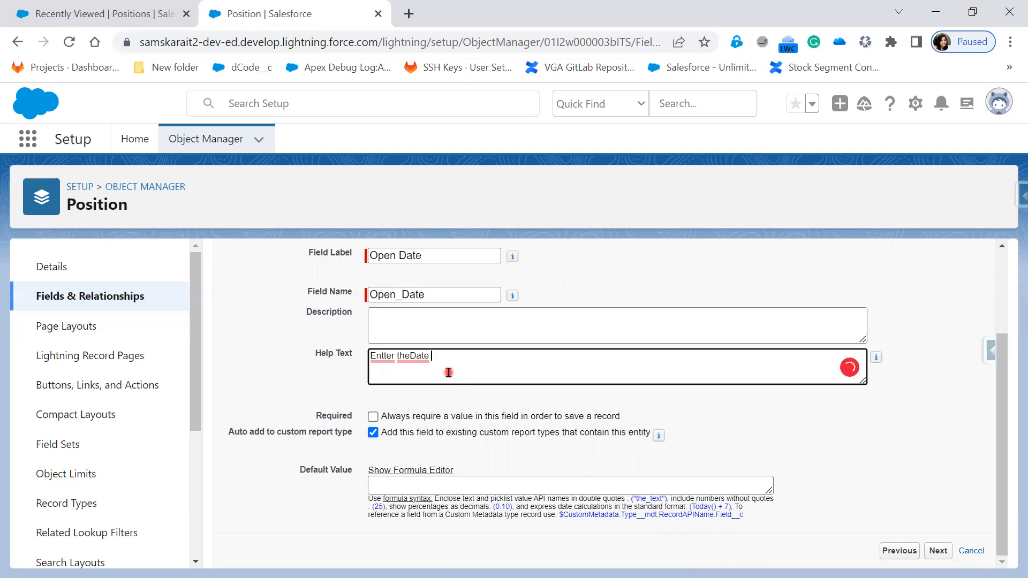
pyautogui.click(385, 356)
pyautogui.press('BackSpace')
pyautogui.click(409, 355)
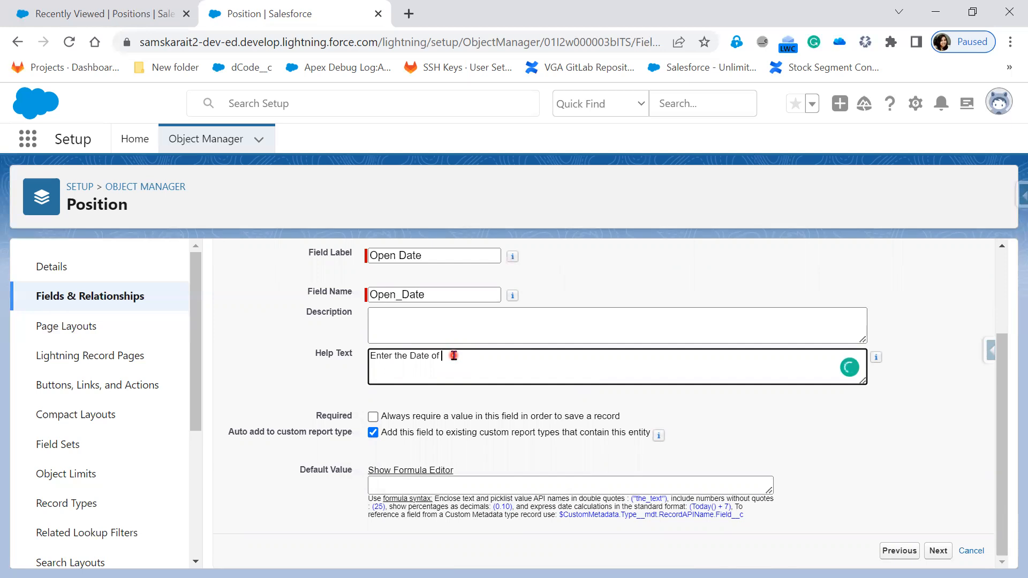
pyautogui.press('BackSpace')
pyautogui.press('BackSpace')
pyautogui.press('BackSpace')
pyautogui.press('BackSpace')
pyautogui.press('BackSpace')
pyautogui.press('BackSpace')
pyautogui.press('BackSpace')
pyautogui.press('BackSpace')
pyautogui.press('BackSpace')
pyautogui.press('BackSpace')
pyautogui.press('BackSpace')
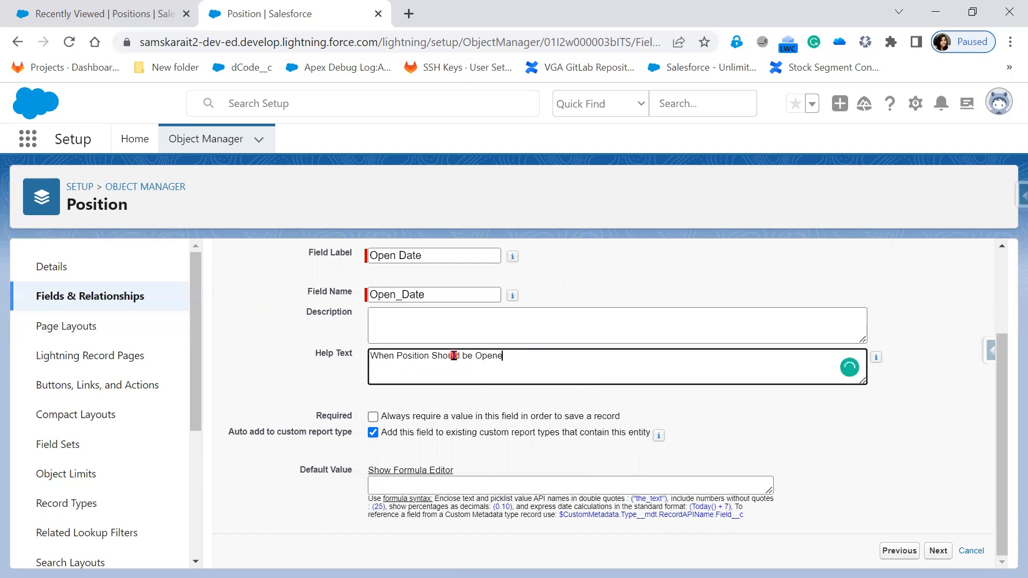
pyautogui.click(737, 420)
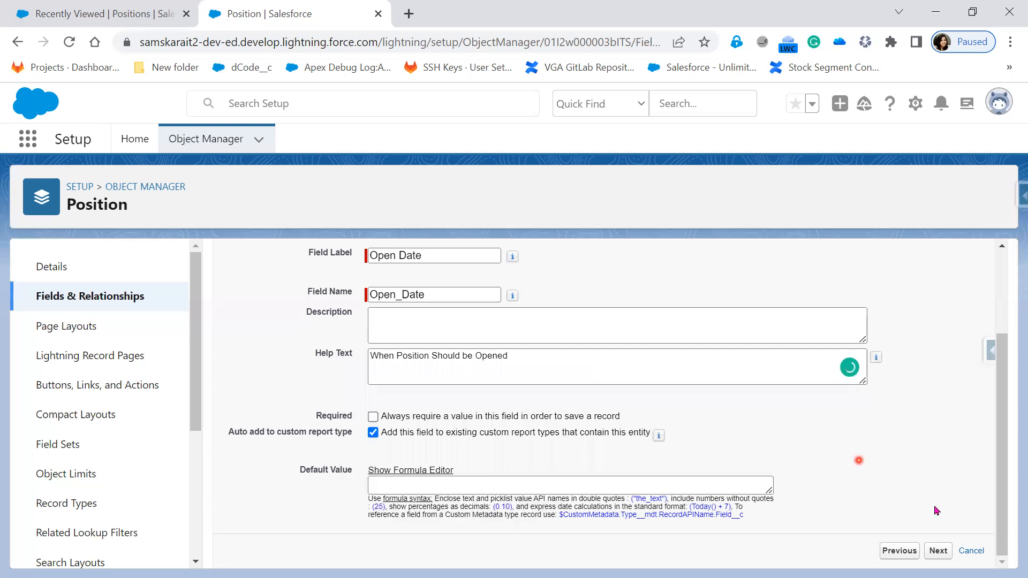
# Save the Open Date field through security and layout steps with Save & New
pyautogui.click(946, 552)
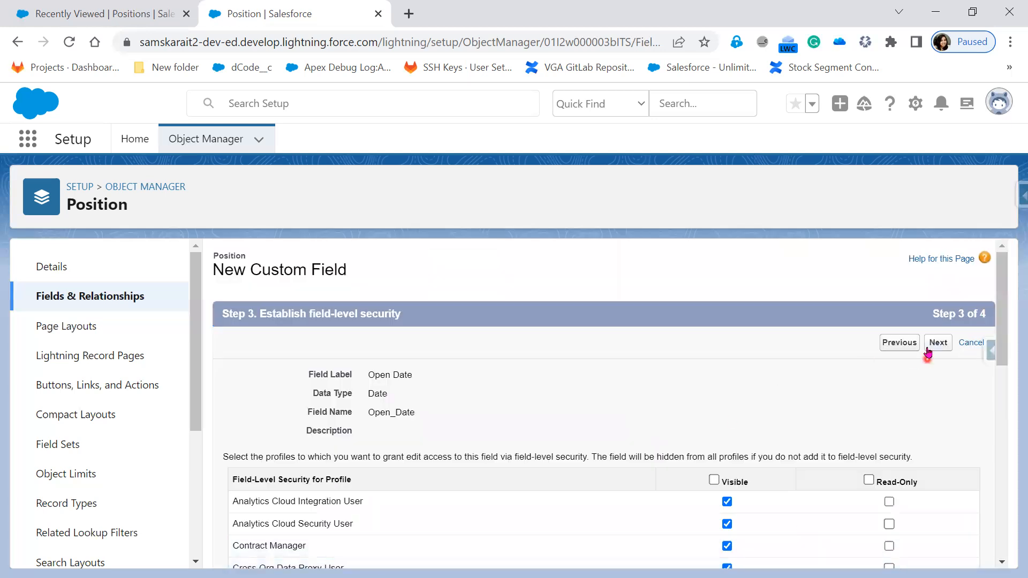
pyautogui.click(931, 343)
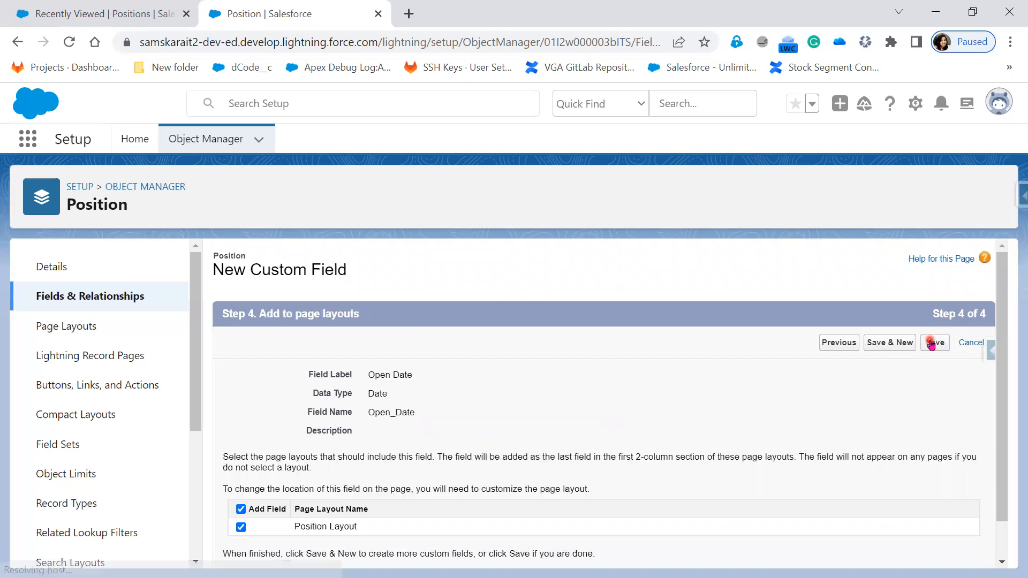
pyautogui.click(888, 343)
pyautogui.hotkey('alt', 'Tab')
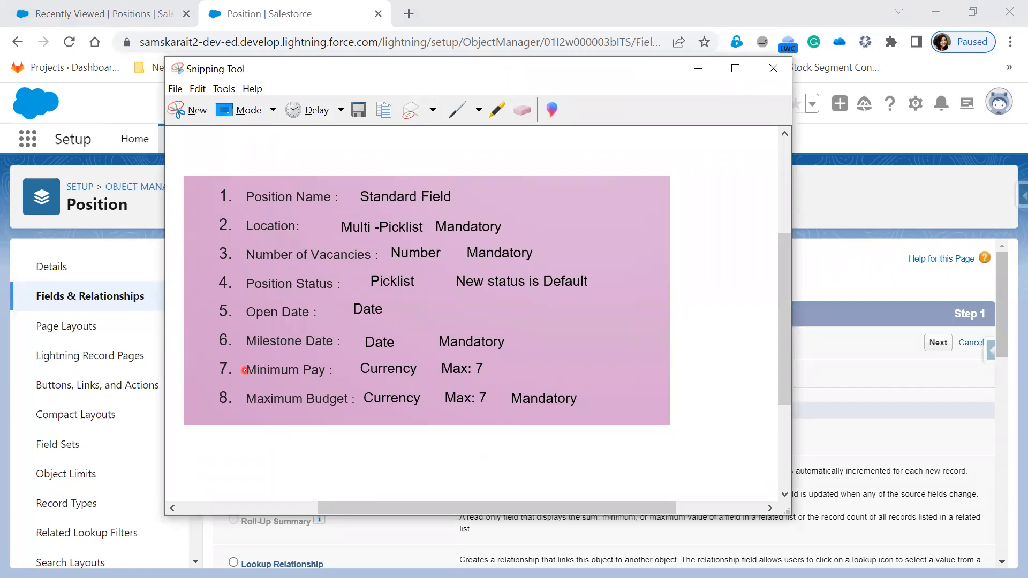
# Enter the field label Milestone Date and clear the wrong 'Mill' field name
pyautogui.hotkey('alt', 'Tab')
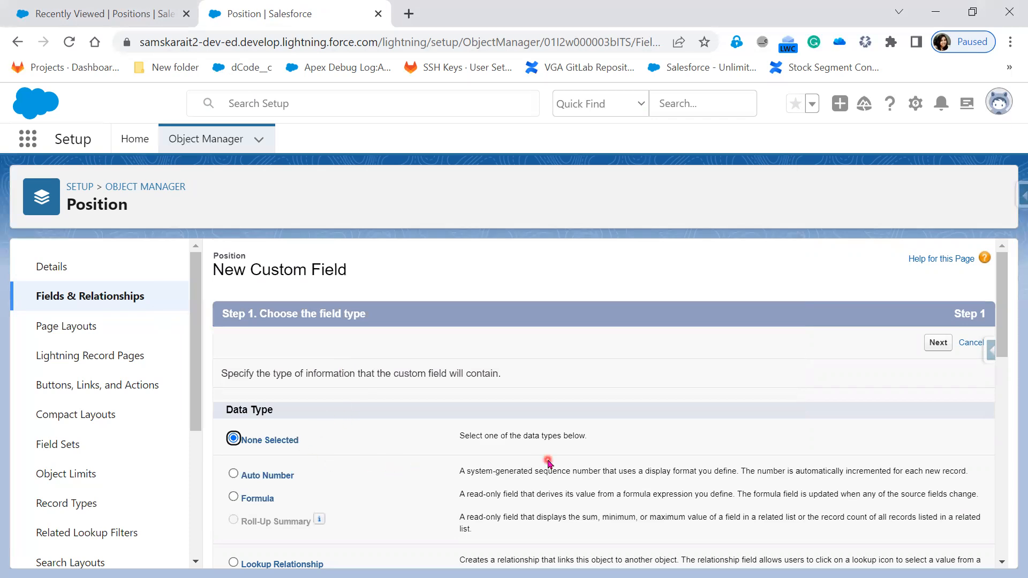
pyautogui.scroll(-8, 549, 463)
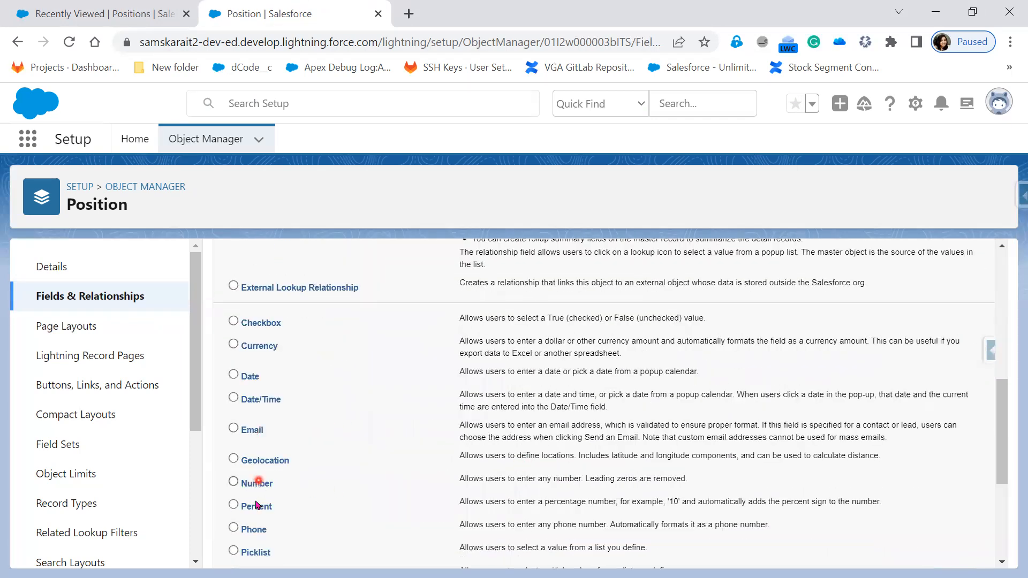
pyautogui.scroll(8, 669, 471)
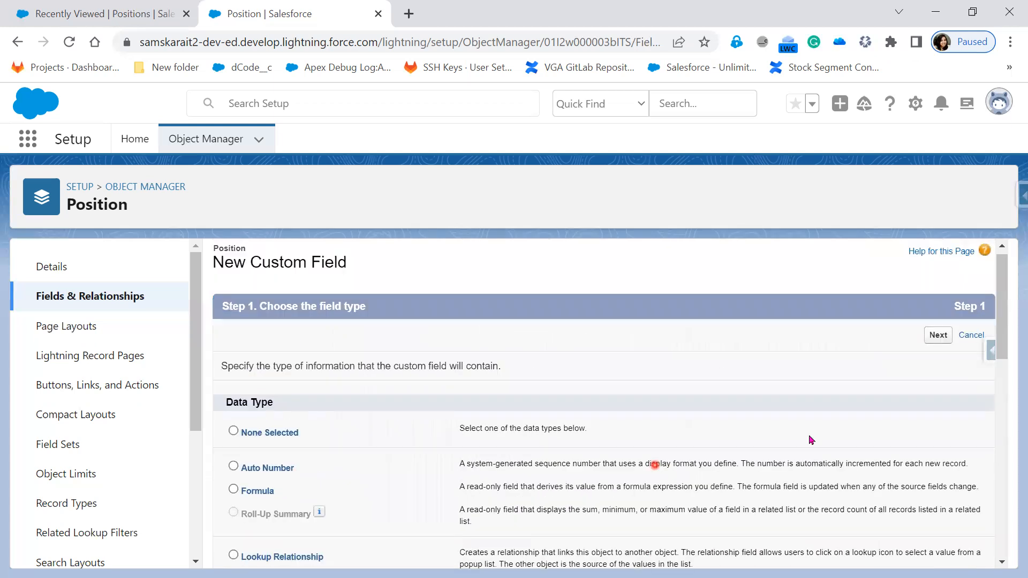
pyautogui.click(938, 334)
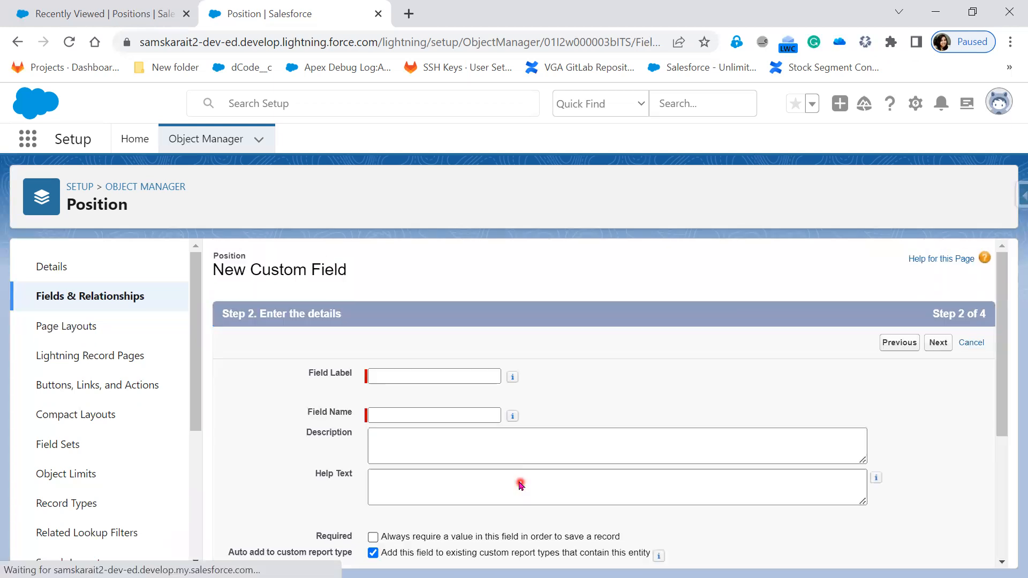
pyautogui.click(412, 376)
pyautogui.write('Mill')
pyautogui.press('alt')
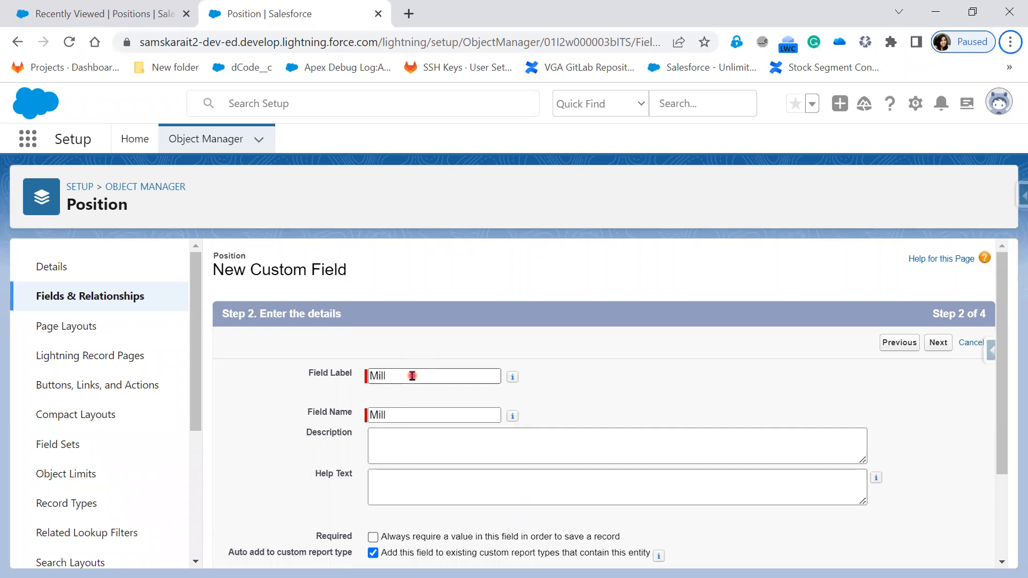
pyautogui.click(413, 376)
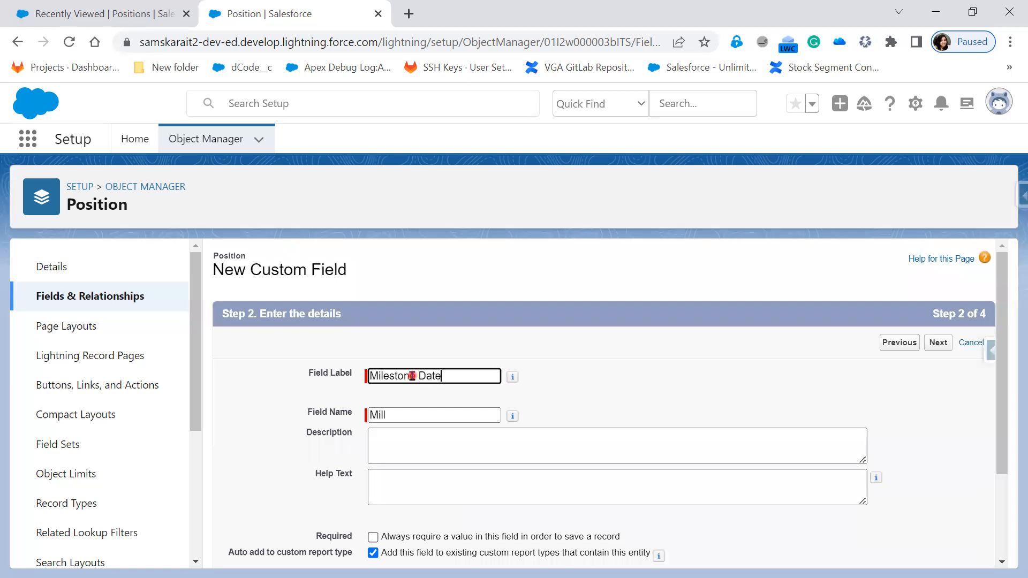
pyautogui.doubleClick(408, 414)
pyautogui.press('BackSpace')
pyautogui.click(749, 502)
# Make Milestone Date required and pass the field-level security and page layout steps
pyautogui.scroll(-2, 748, 502)
pyautogui.hotkey('alt', 'Tab')
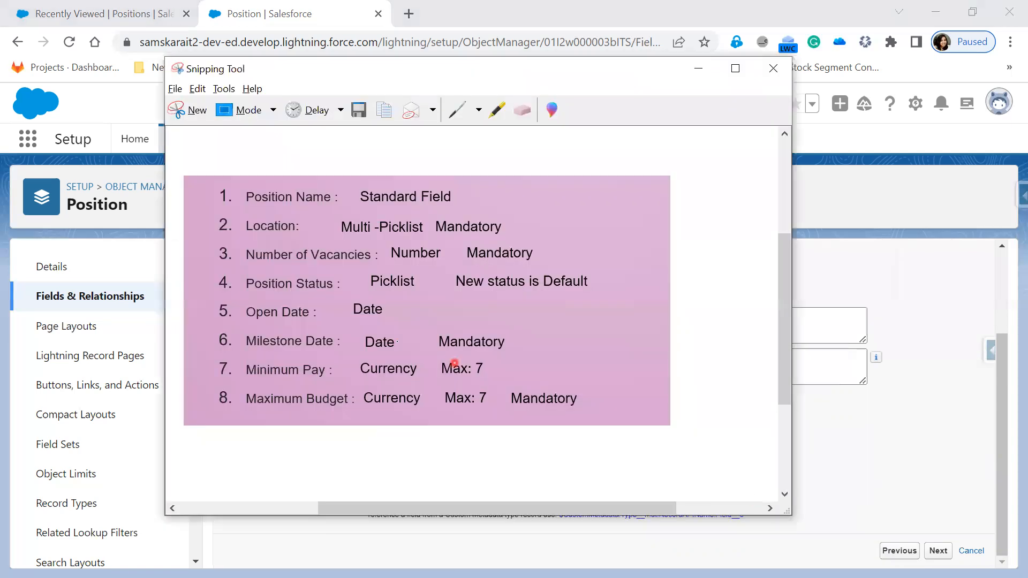
pyautogui.hotkey('alt', 'Tab')
pyautogui.click(373, 416)
pyautogui.click(938, 551)
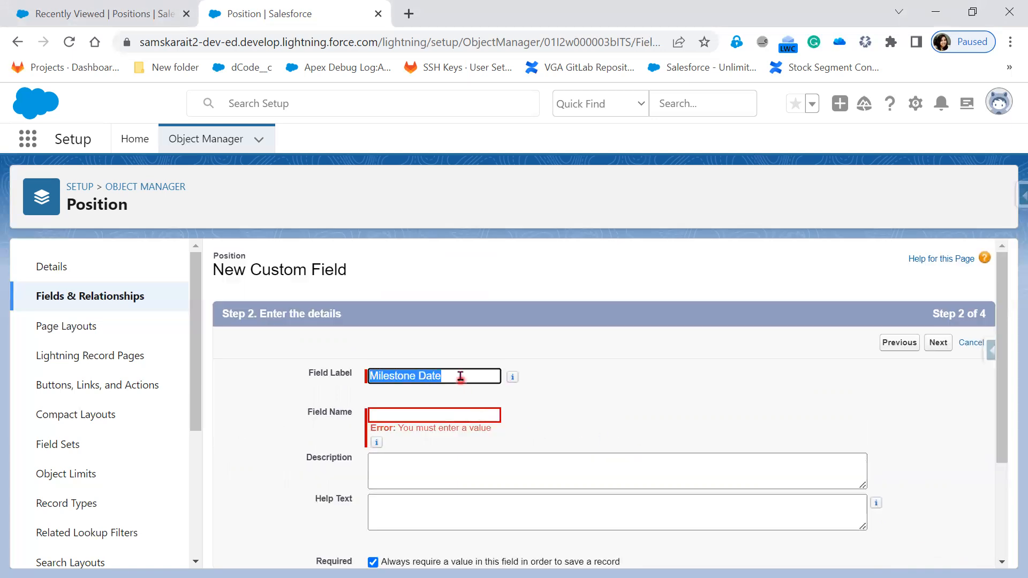
pyautogui.press('Tab')
pyautogui.click(938, 343)
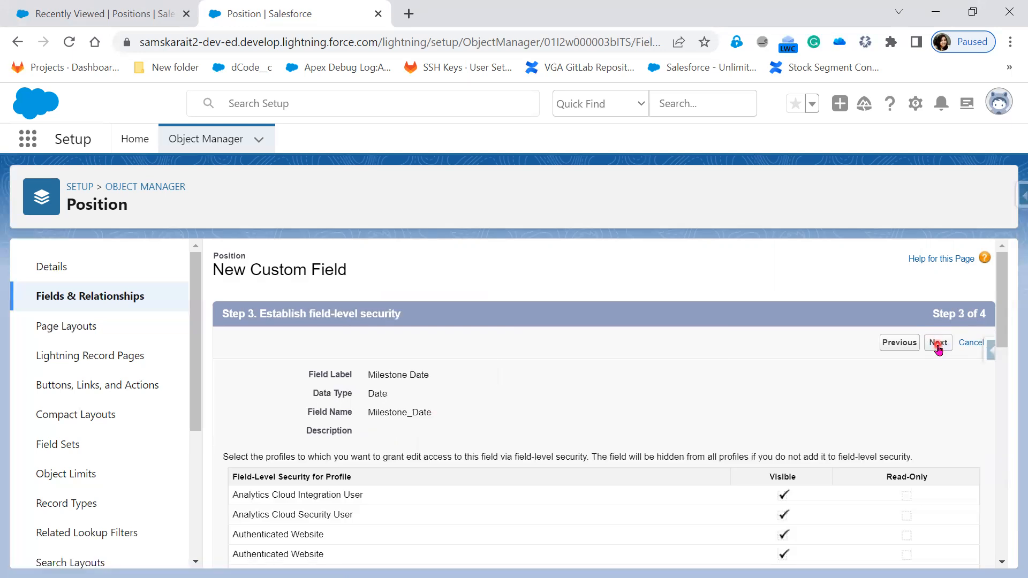
pyautogui.click(939, 344)
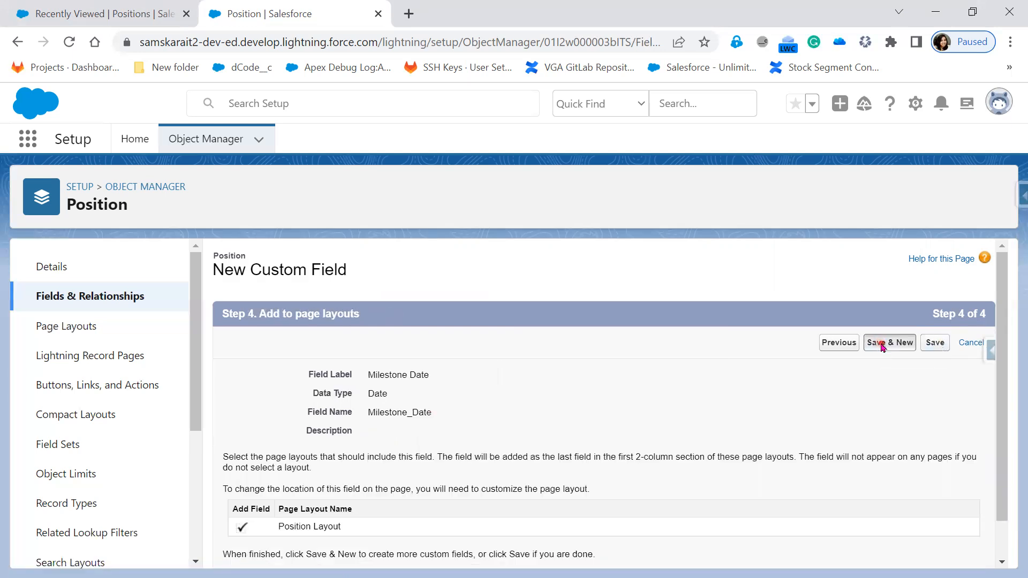
pyautogui.hotkey('alt', 'Tab')
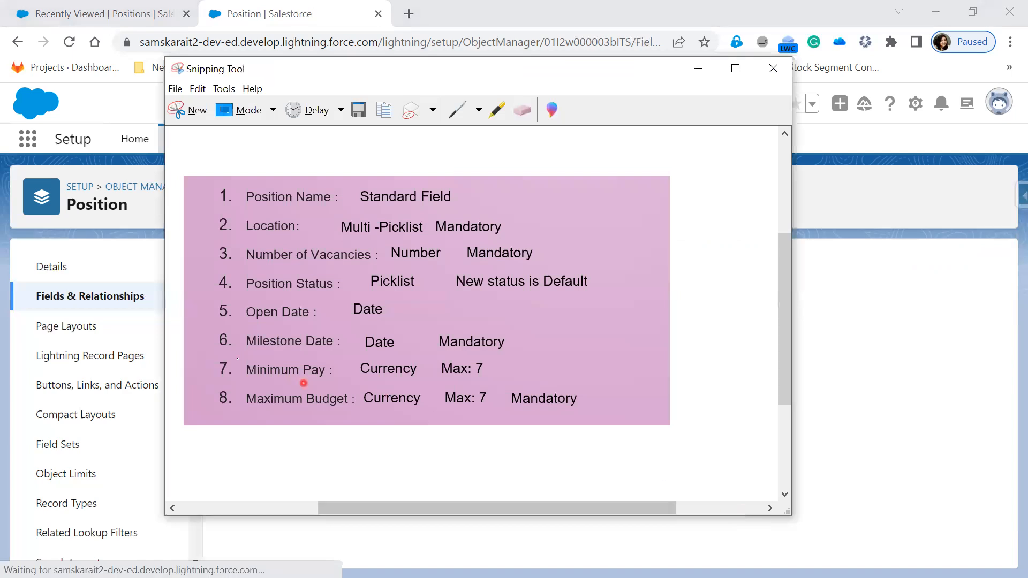
# Label the currency field Minimum Pay and change its length from 18 to 7
pyautogui.hotkey('alt', 'Tab')
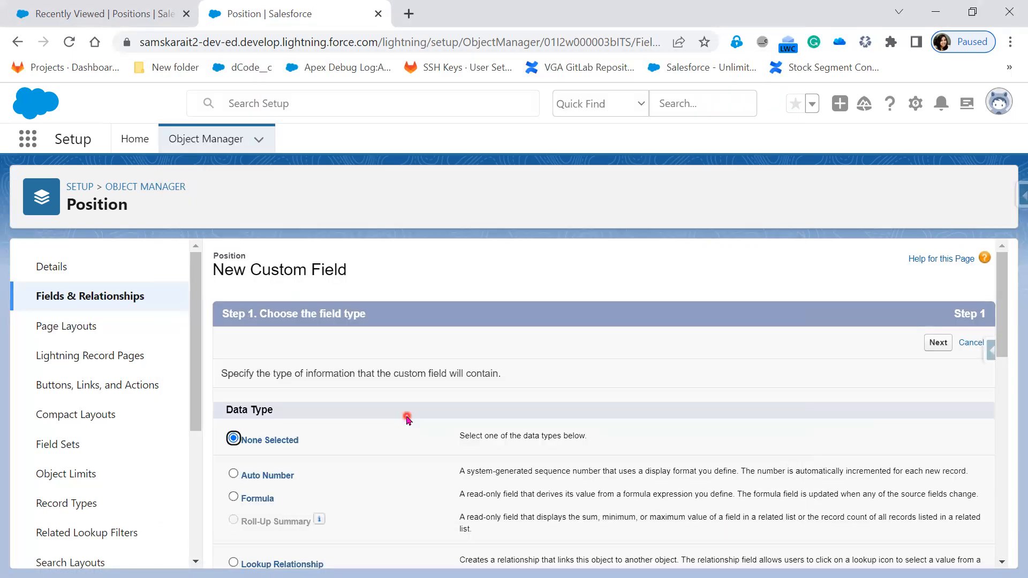
pyautogui.scroll(-5, 392, 452)
pyautogui.scroll(-3, 398, 474)
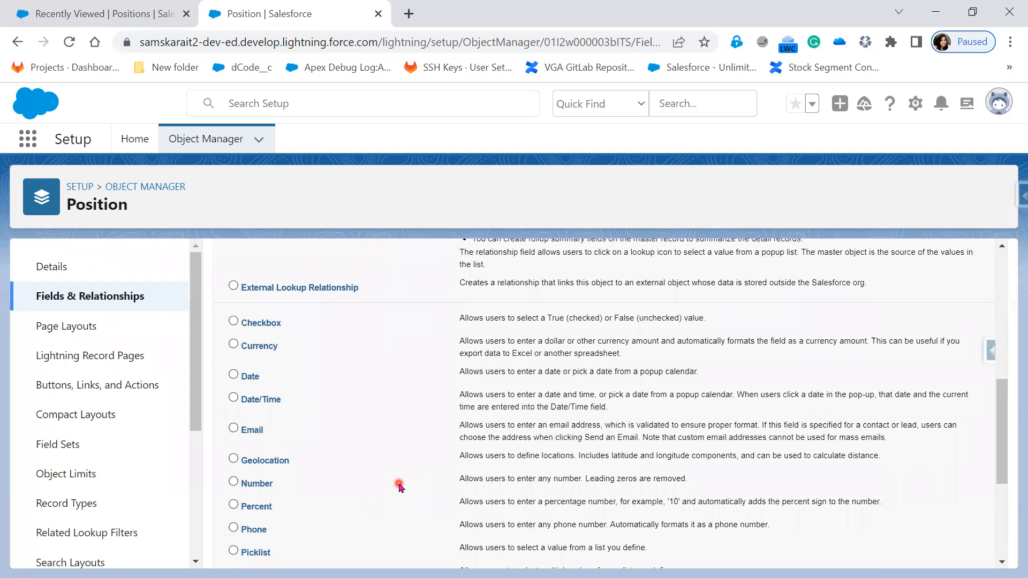
pyautogui.scroll(2, 402, 486)
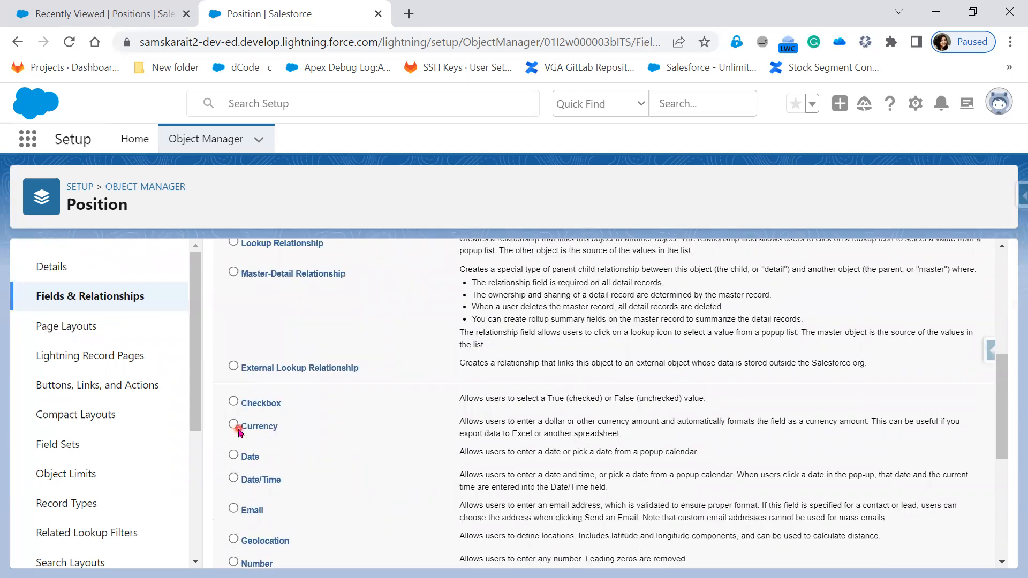
pyautogui.scroll(6, 702, 496)
pyautogui.click(935, 344)
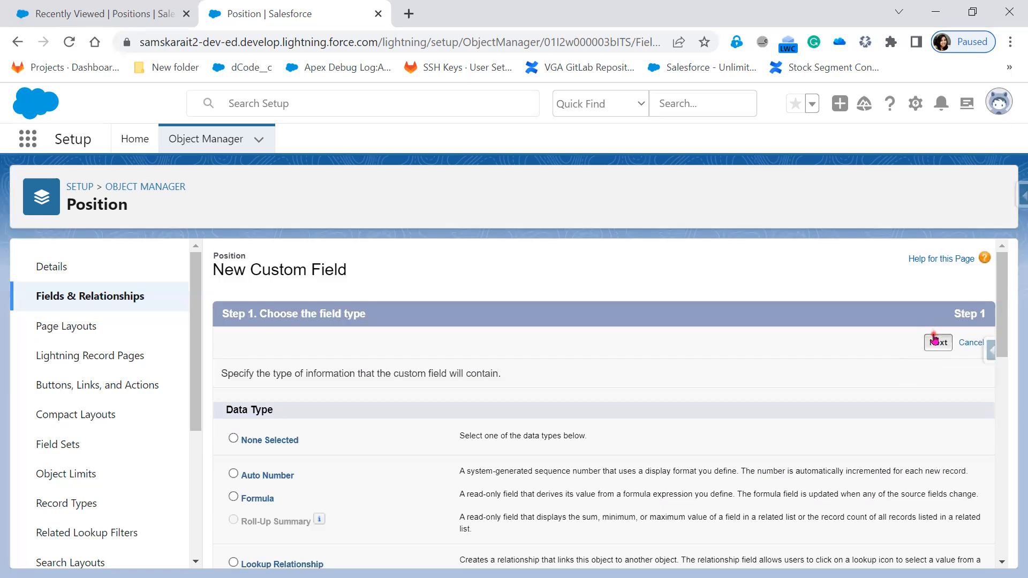
pyautogui.click(411, 375)
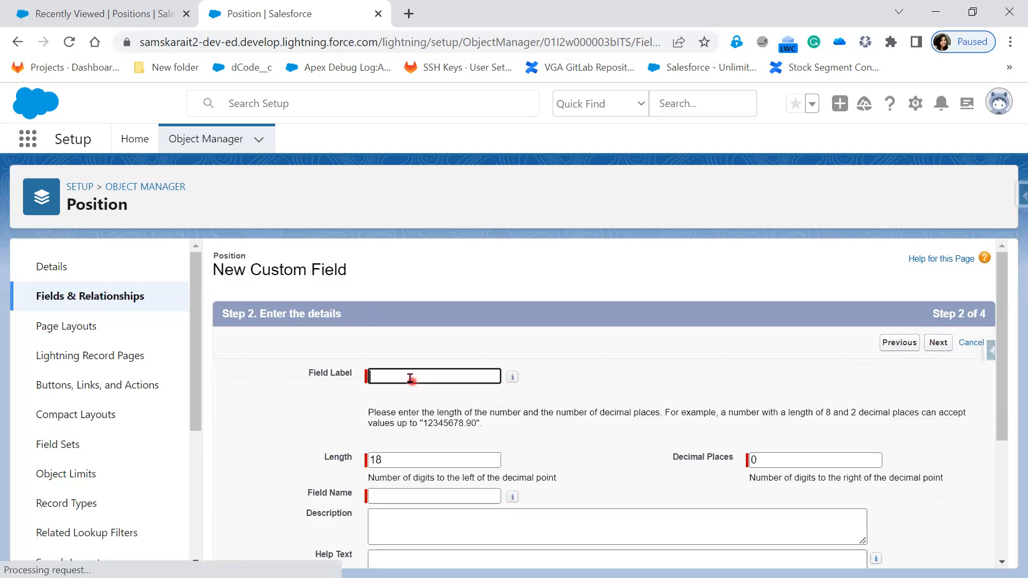
pyautogui.write('Minimum')
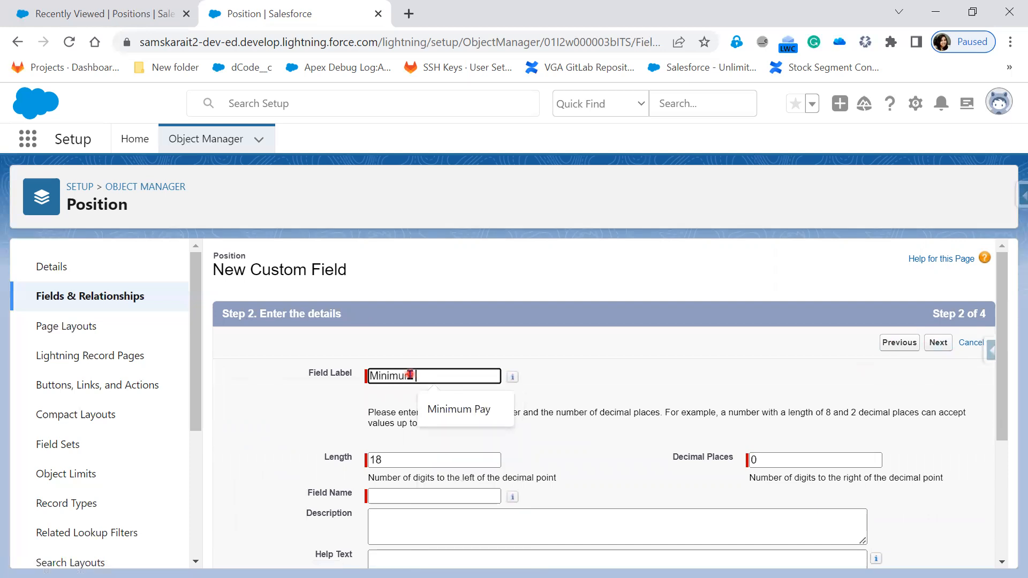
pyautogui.write(' Pay')
pyautogui.press('Tab')
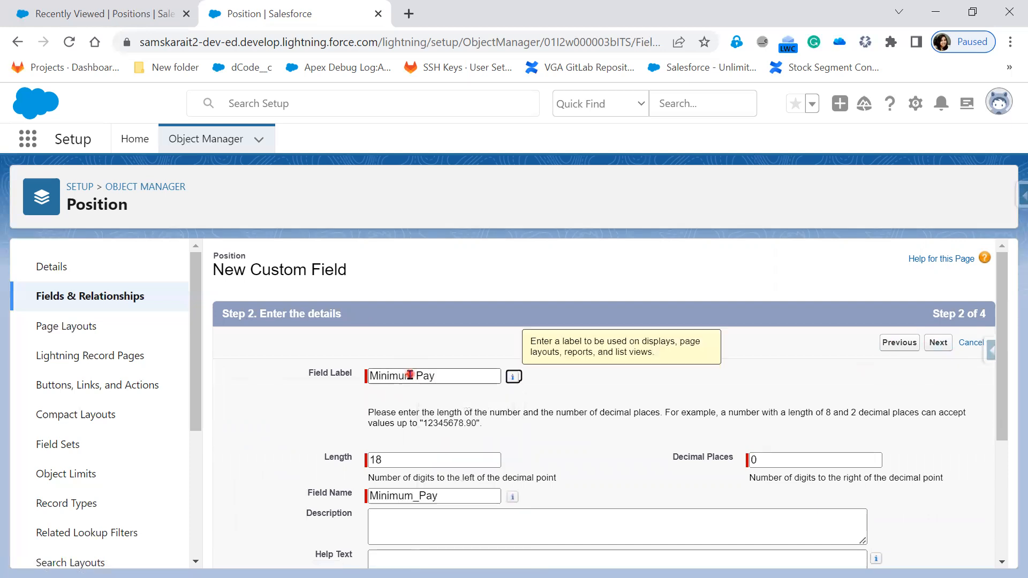
pyautogui.moveTo(457, 459); pyautogui.dragTo(328, 464)
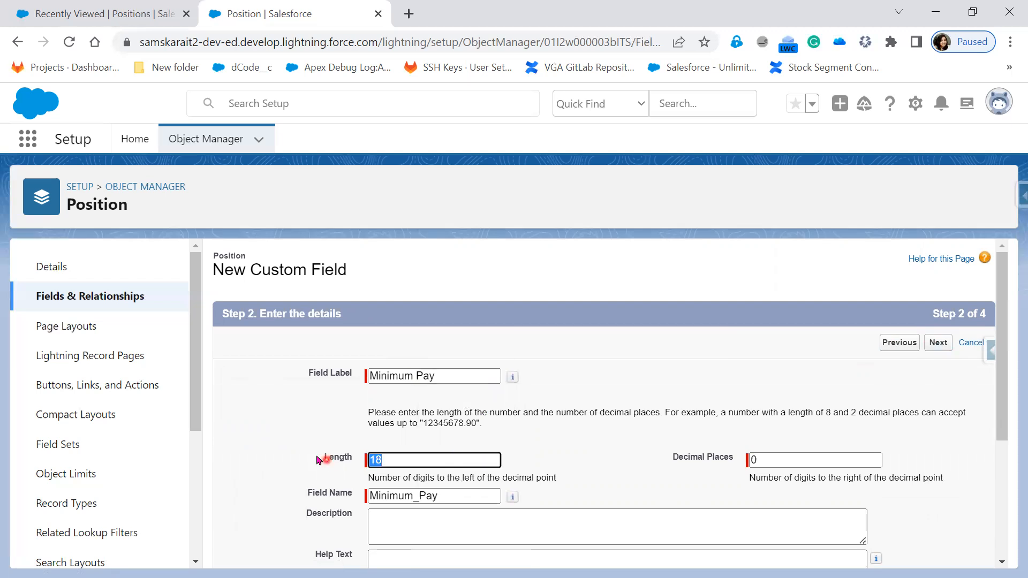
pyautogui.press('BackSpace')
pyautogui.write('7')
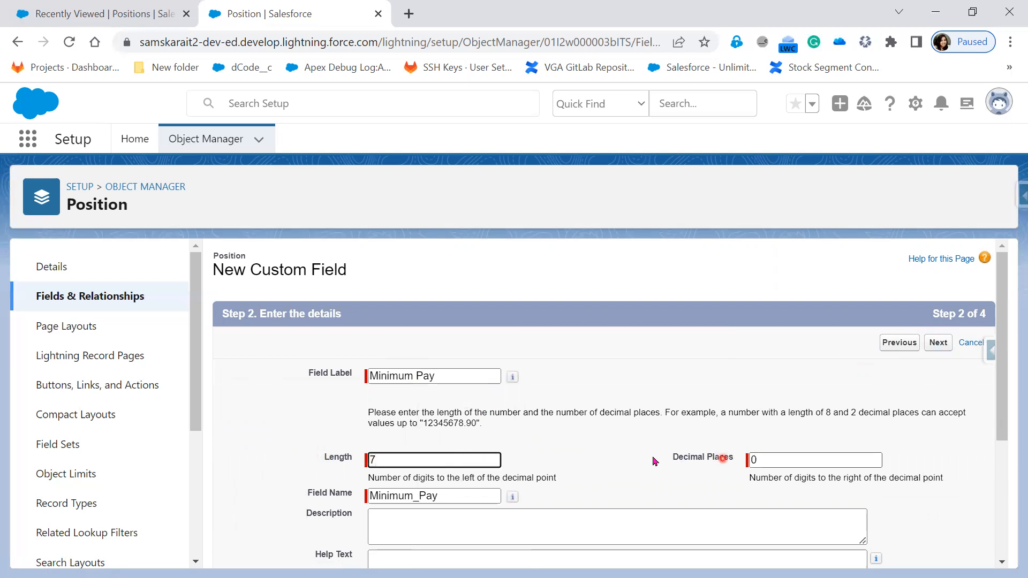
# Leave Minimum Pay optional, keep it on the Position Layout, and Save & New
pyautogui.scroll(-3, 650, 469)
pyautogui.scroll(-1, 650, 469)
pyautogui.click(373, 417)
pyautogui.click(374, 417)
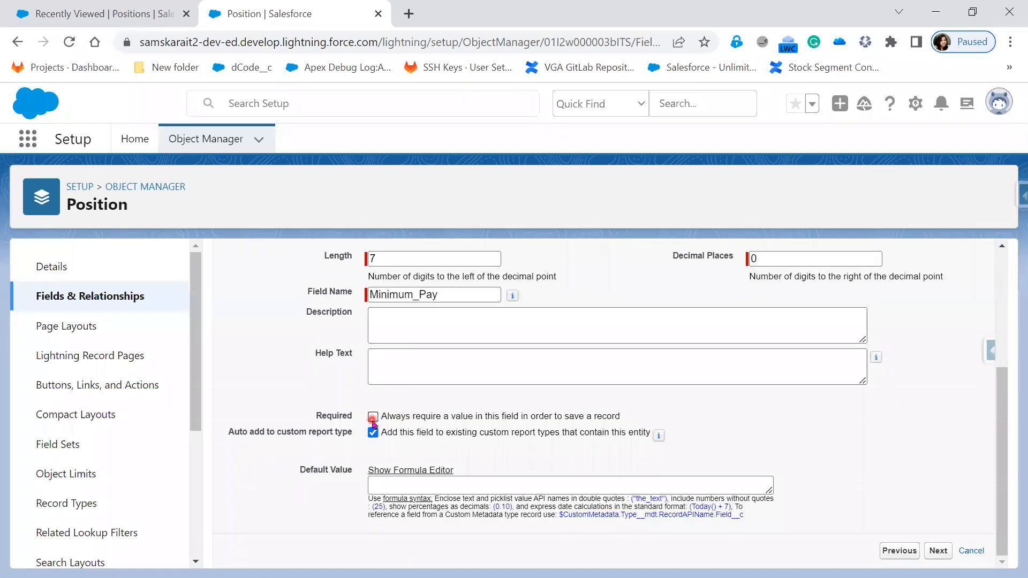
pyautogui.click(934, 552)
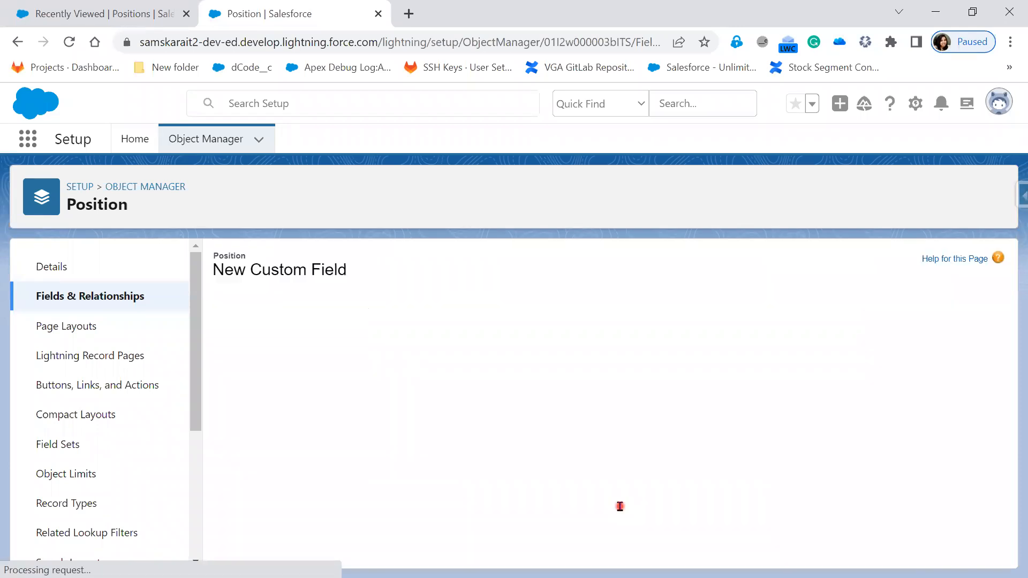
pyautogui.scroll(-1, 781, 475)
pyautogui.scroll(1, 796, 431)
pyautogui.click(937, 343)
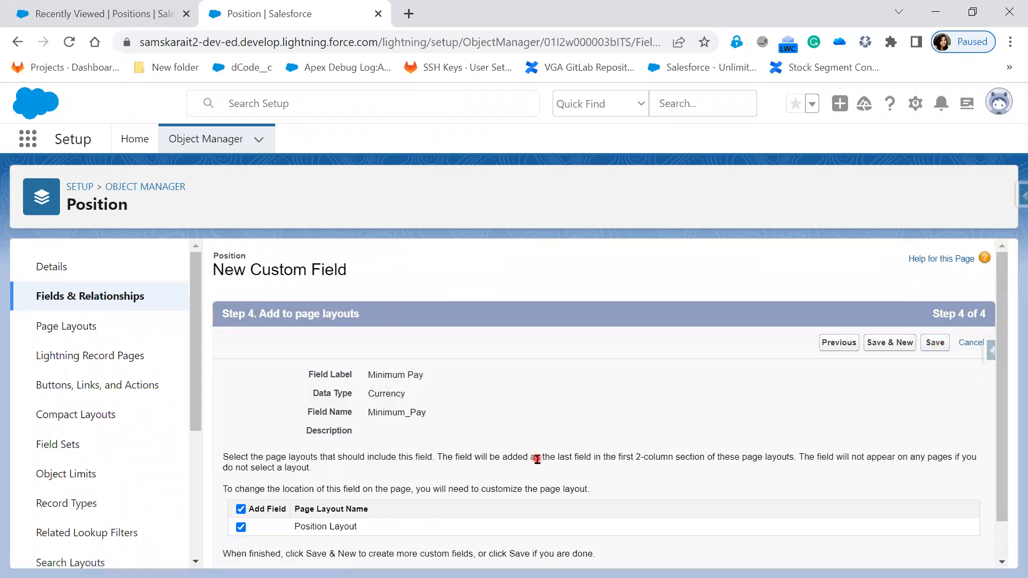
pyautogui.click(895, 344)
# Choose Currency as the new field's data type
pyautogui.hotkey('alt', 'Tab')
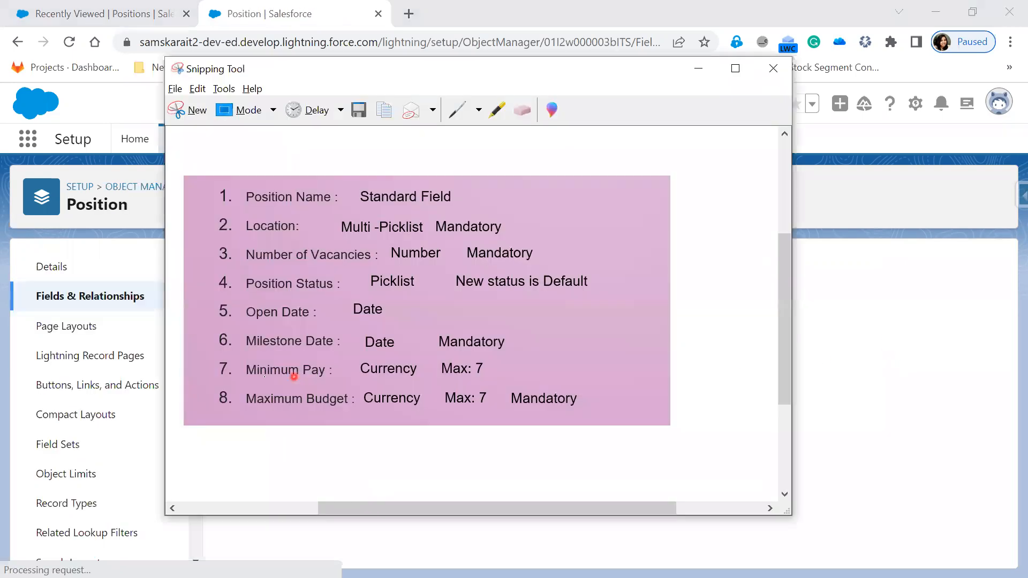
pyautogui.hotkey('alt', 'Tab')
pyautogui.scroll(-5, 271, 506)
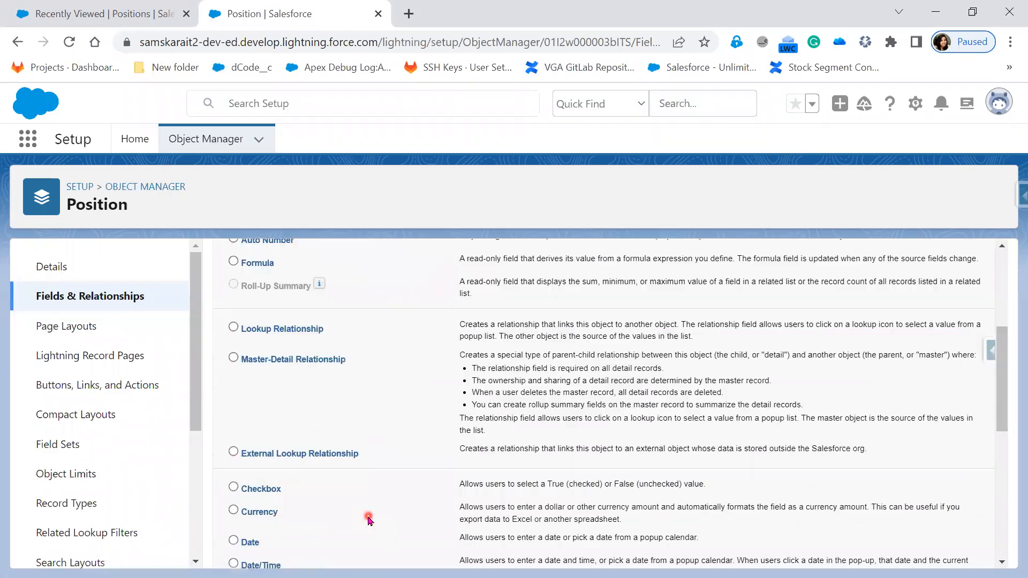
pyautogui.click(253, 506)
pyautogui.scroll(5, 856, 444)
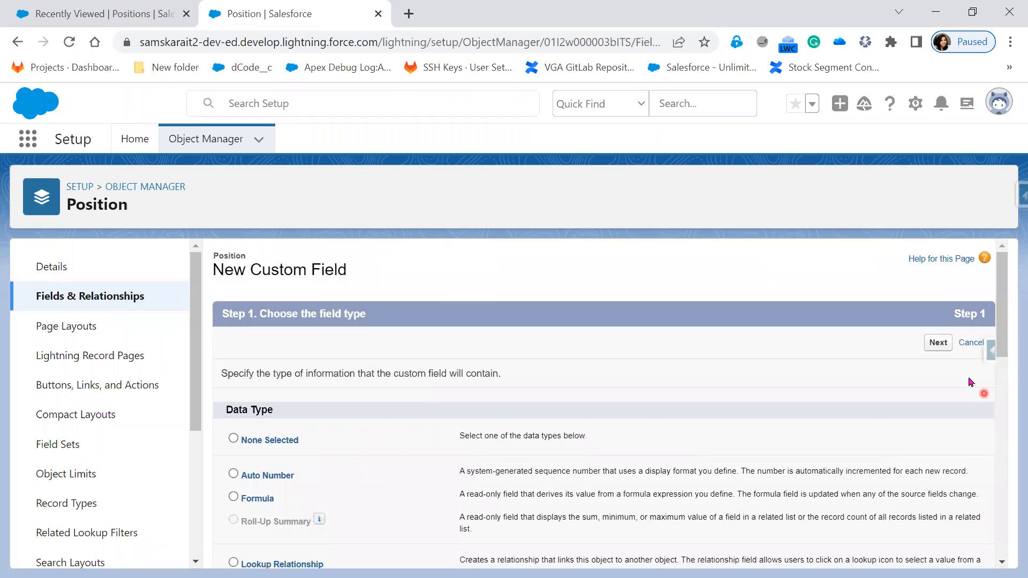
pyautogui.click(945, 350)
# Label the field Maximum Budget and set its length to 8
pyautogui.click(411, 377)
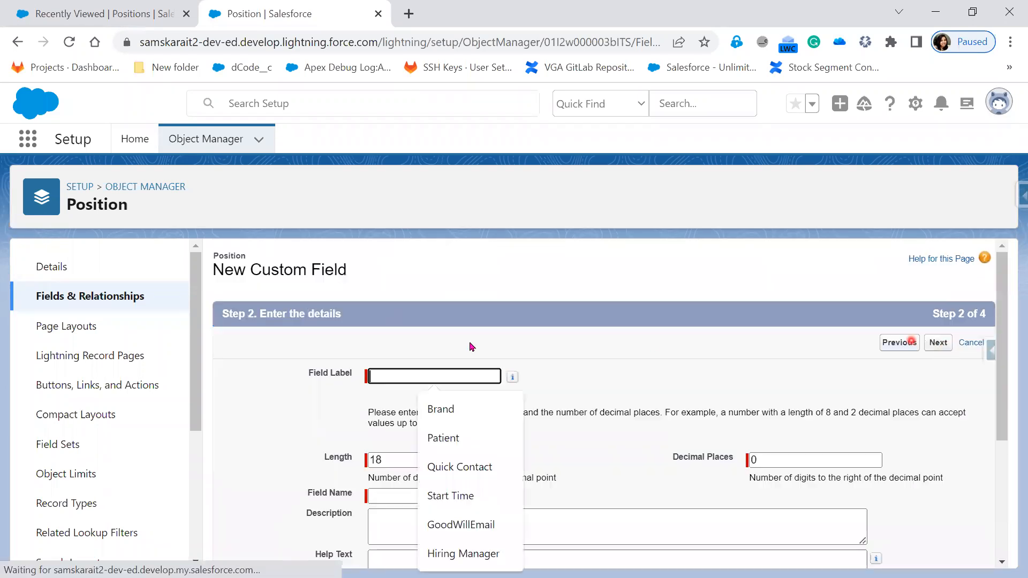
pyautogui.write('Max')
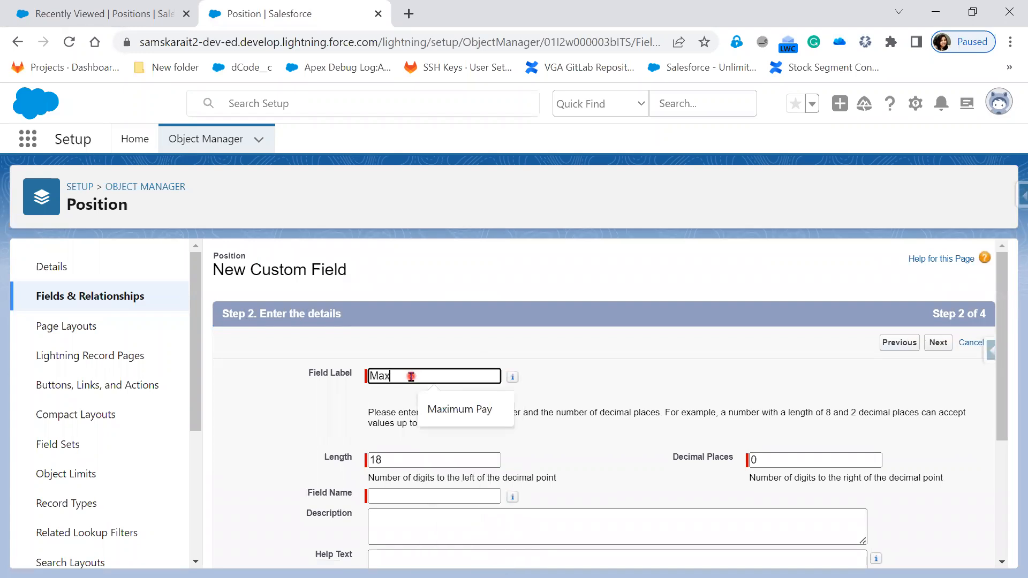
pyautogui.write('imum Budget')
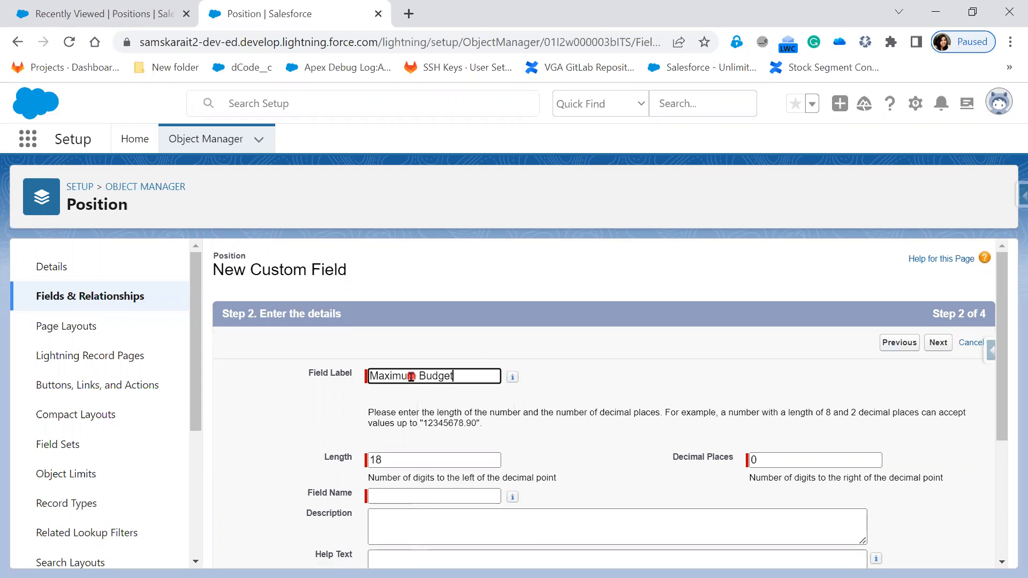
pyautogui.press('Tab')
pyautogui.press('Tab')
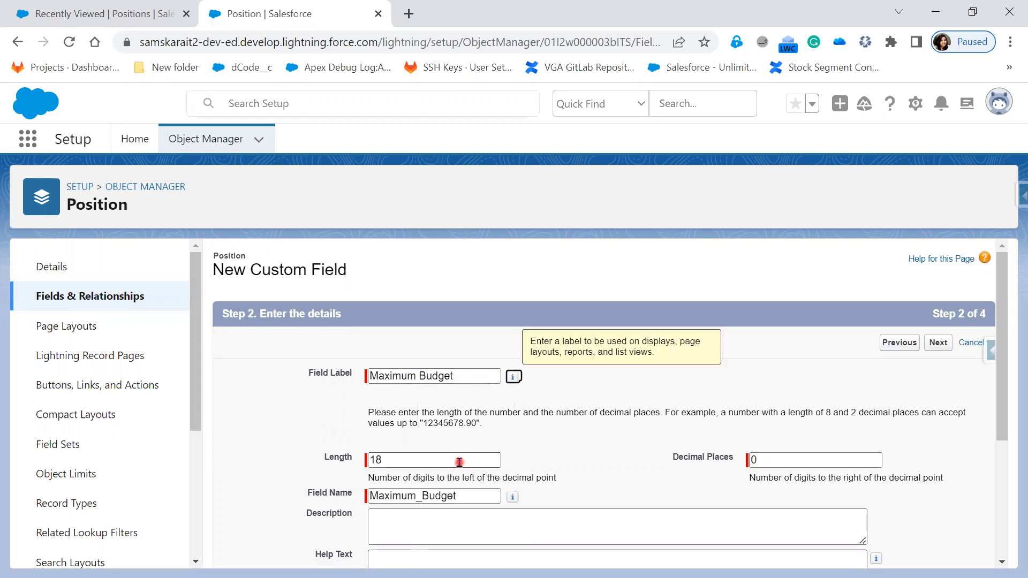
pyautogui.click(326, 464)
pyautogui.write('1')
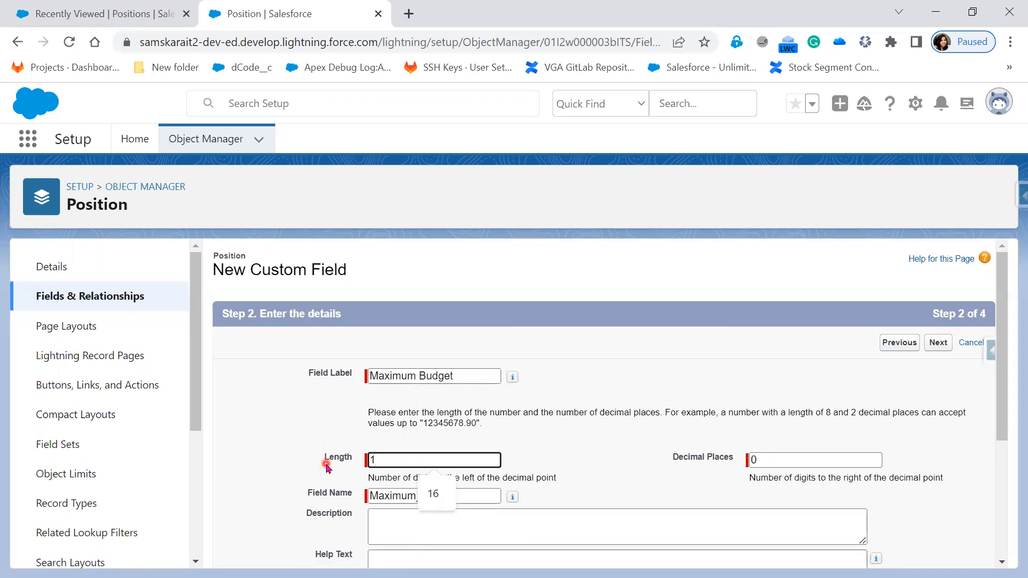
pyautogui.press('BackSpace')
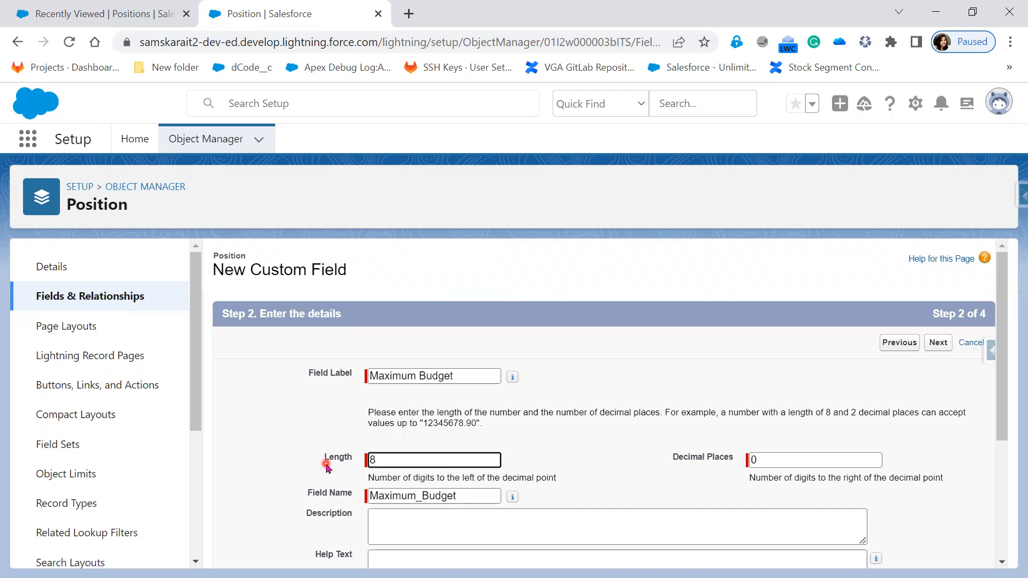
pyautogui.click(595, 471)
# Add help text 'Maximum Salary Range', make it required, and Save & New with the Position Layout
pyautogui.scroll(-3, 643, 477)
pyautogui.click(464, 415)
pyautogui.write('Maximum Sa')
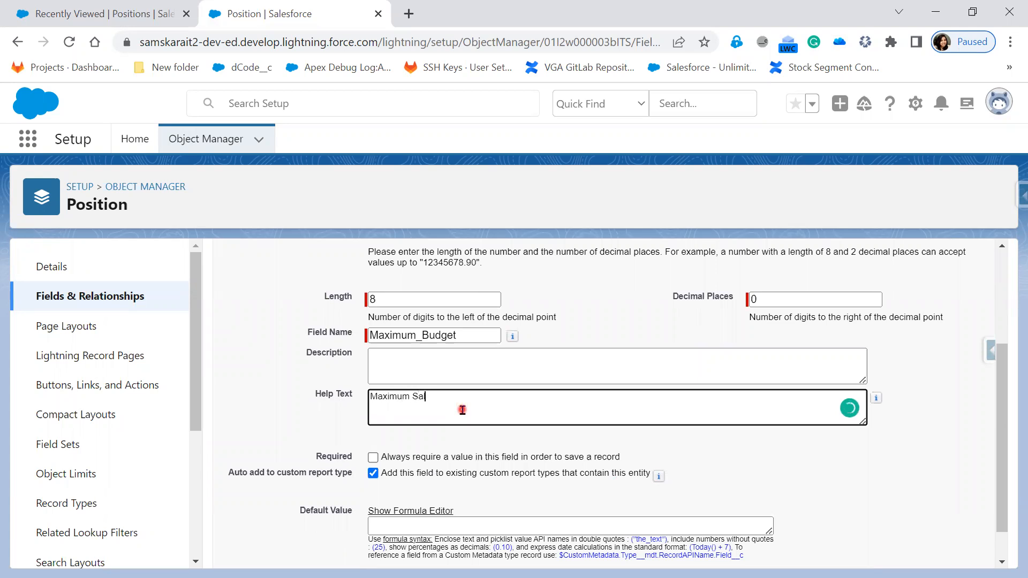
pyautogui.write('lary Range')
pyautogui.click(372, 458)
pyautogui.scroll(-2, 835, 491)
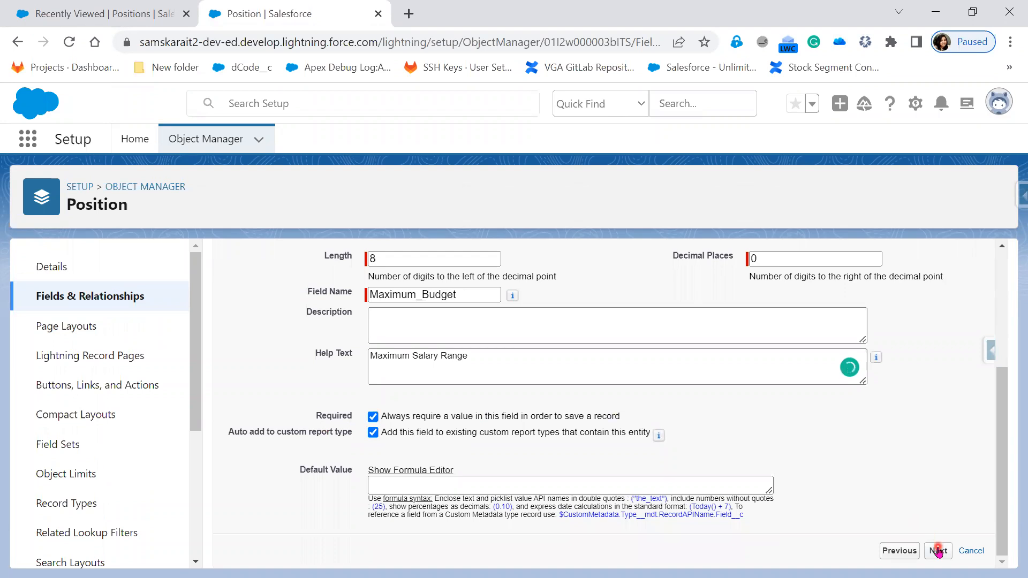
pyautogui.click(937, 551)
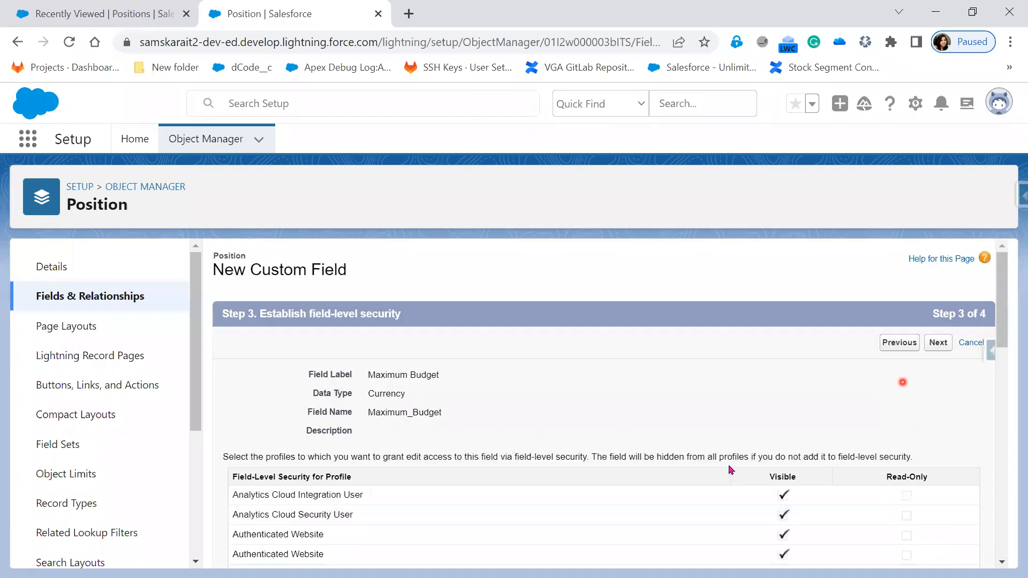
pyautogui.scroll(-6, 784, 487)
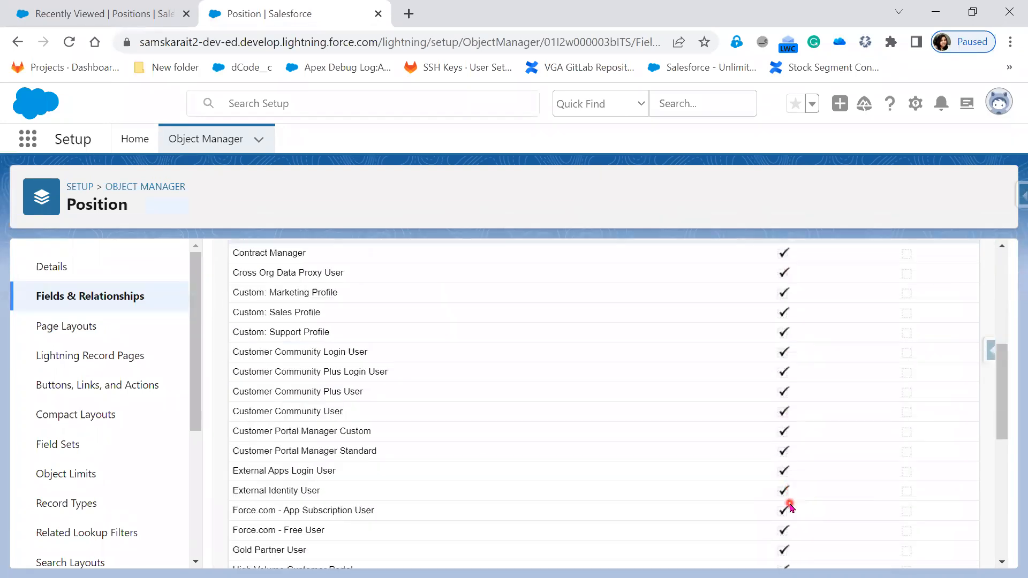
pyautogui.scroll(-7, 790, 507)
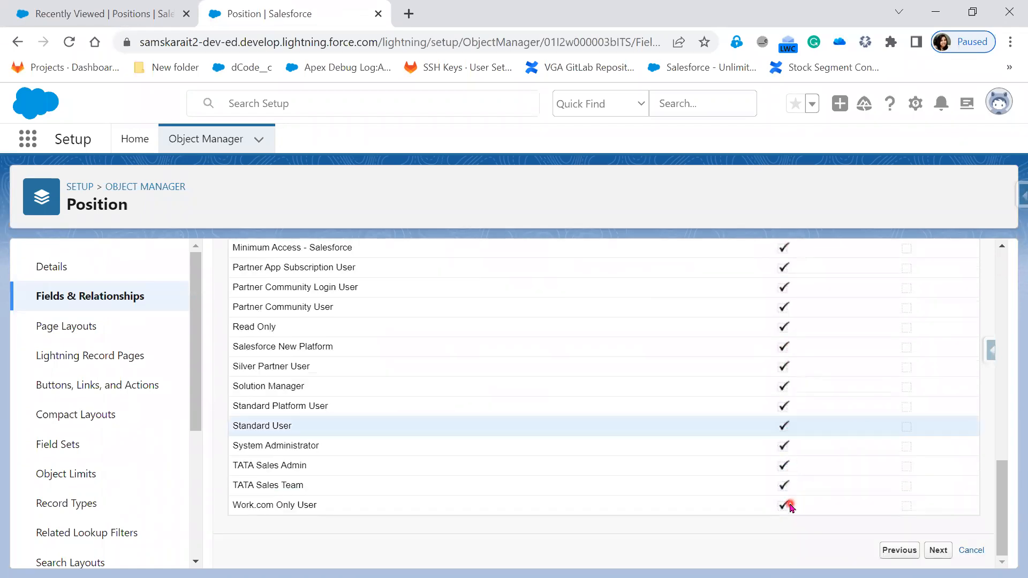
pyautogui.scroll(15, 833, 487)
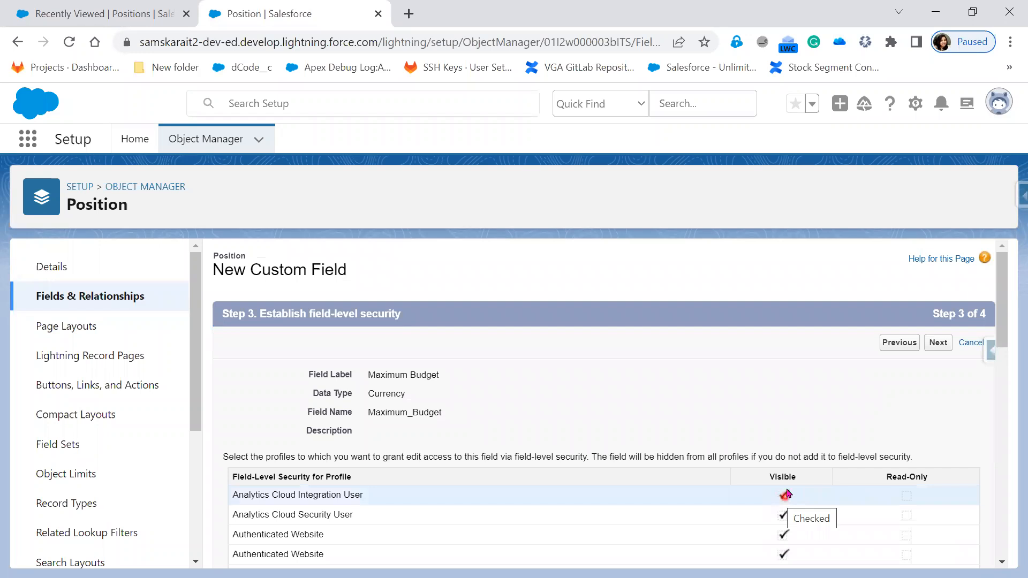
pyautogui.click(944, 346)
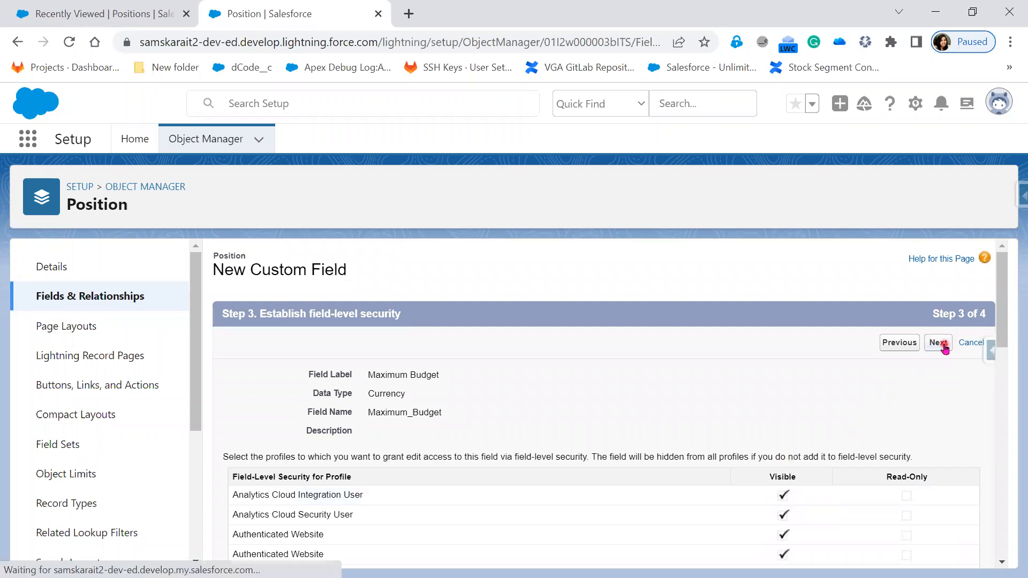
pyautogui.click(899, 348)
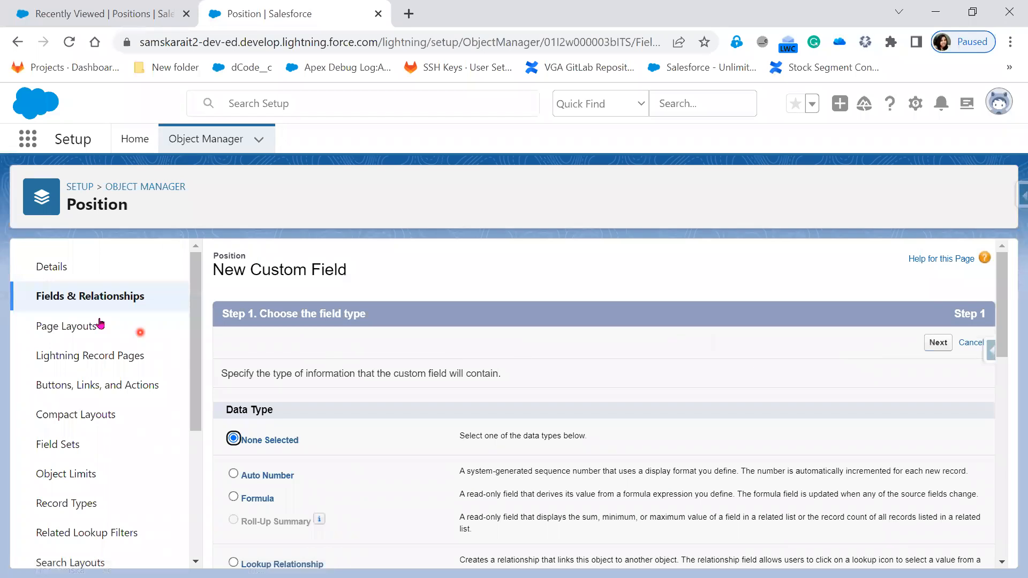
# Return to Position's fields list to confirm Maximum Budget Currency(8, 0) and Minimum Pay Currency(7, 0)
pyautogui.click(81, 295)
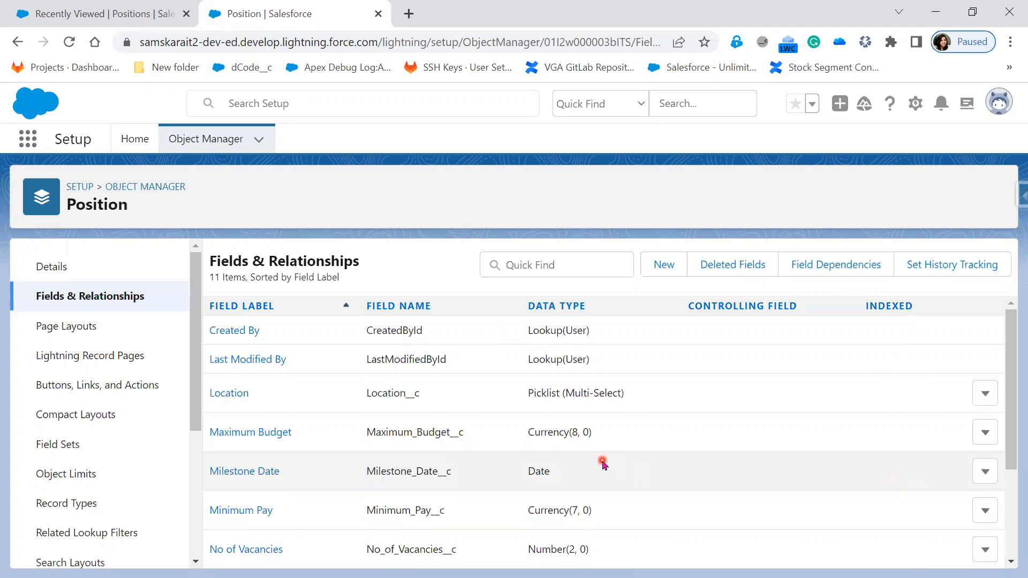
pyautogui.scroll(-1, 541, 464)
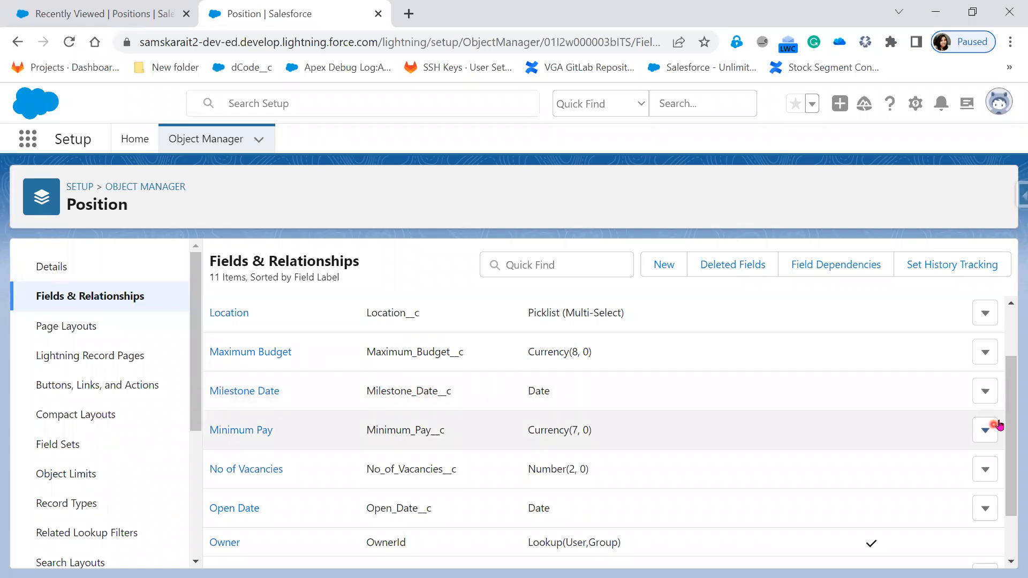
pyautogui.click(984, 399)
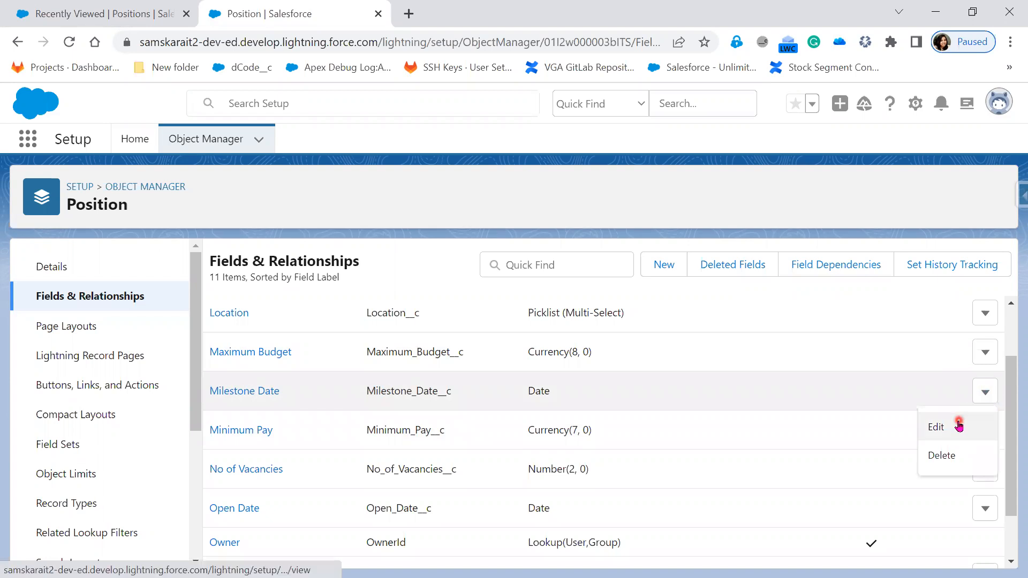
# Open the Edit page for the Milestone_Date Date field from its row menu
pyautogui.click(958, 427)
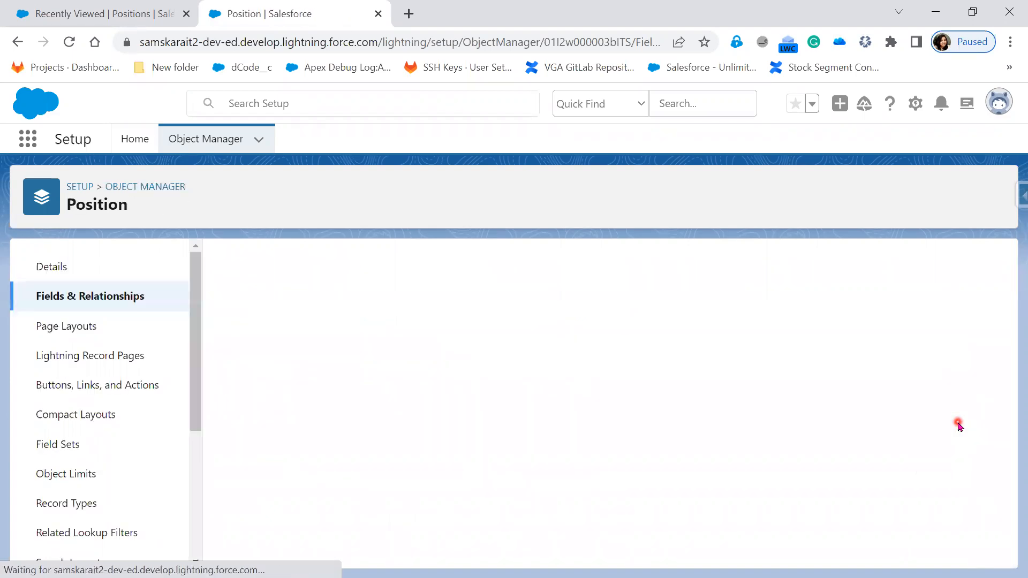
pyautogui.scroll(-4, 792, 505)
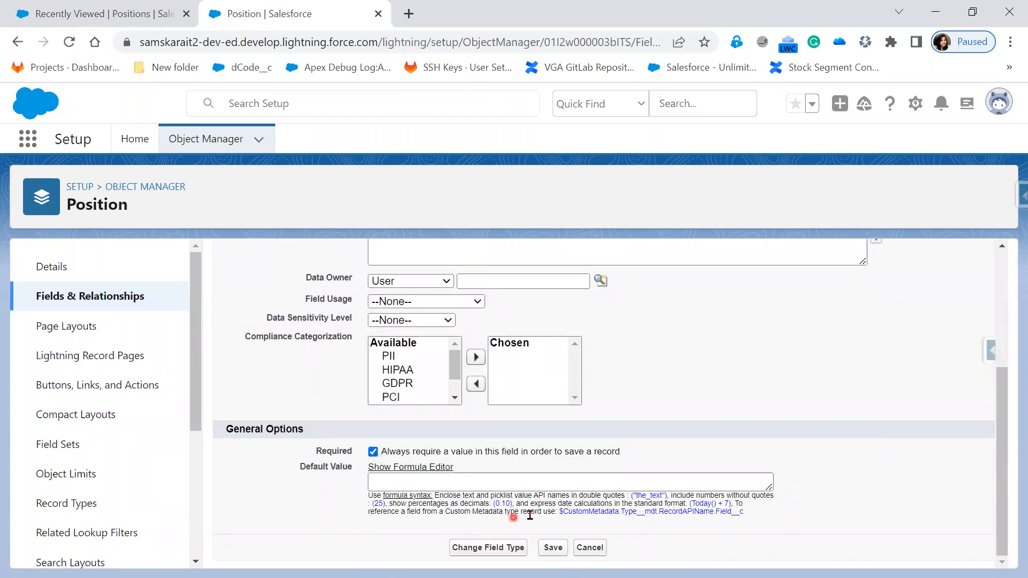
pyautogui.scroll(1, 655, 518)
pyautogui.scroll(4, 655, 517)
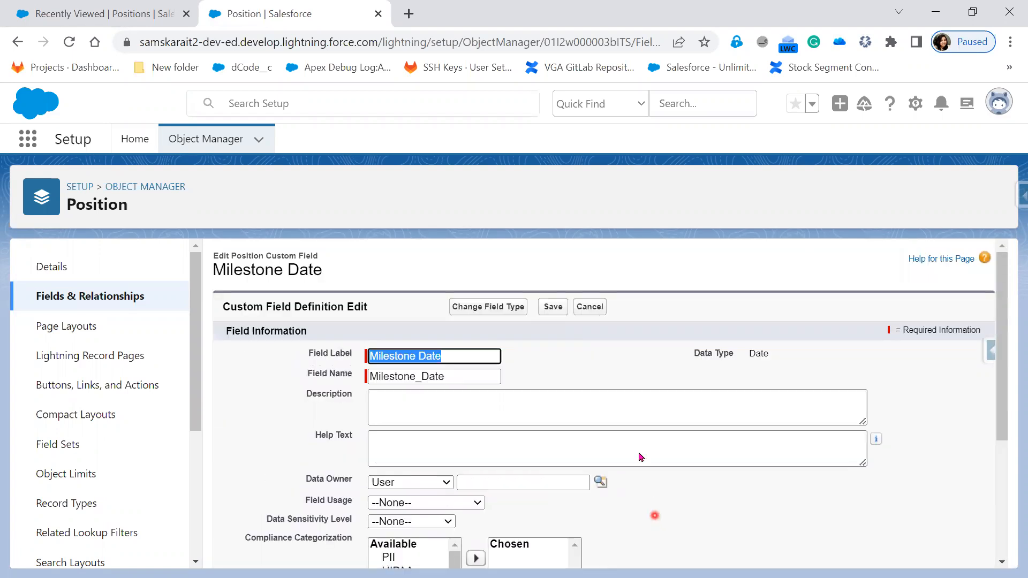
pyautogui.click(597, 313)
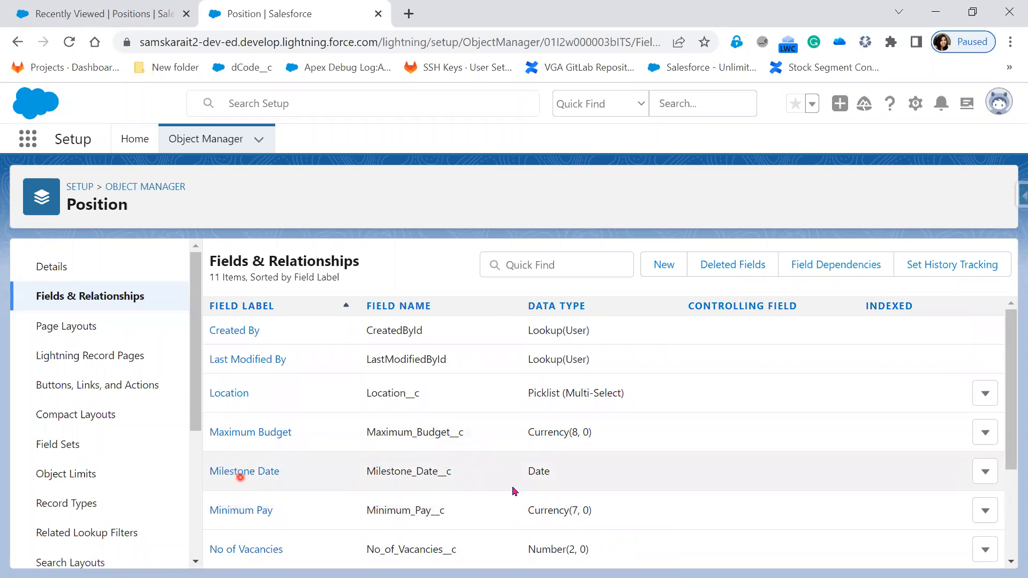
pyautogui.click(985, 472)
pyautogui.click(951, 514)
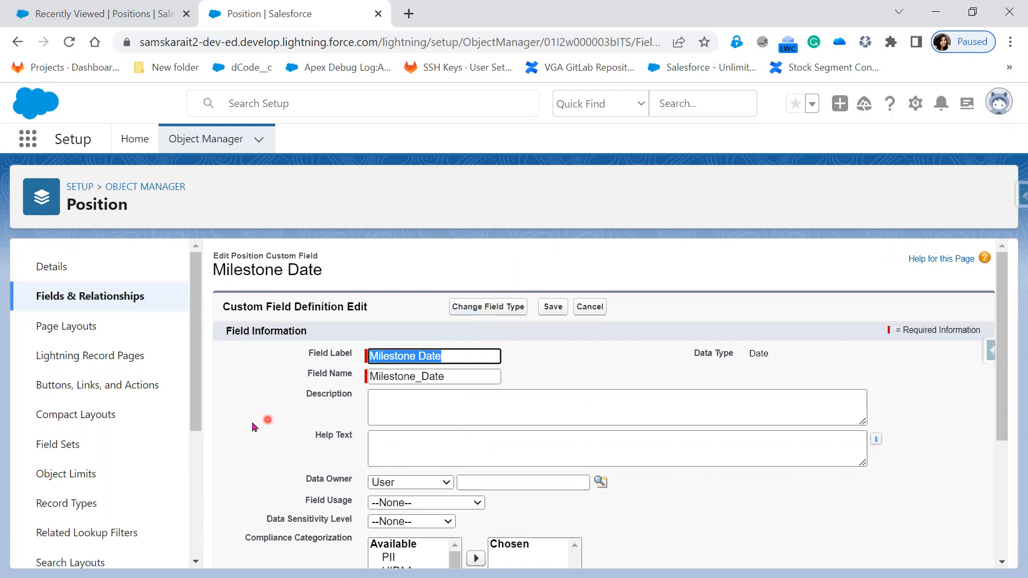
# Start converting Milestone Date to Date/Time, then cancel so it remains a Date field
pyautogui.click(491, 311)
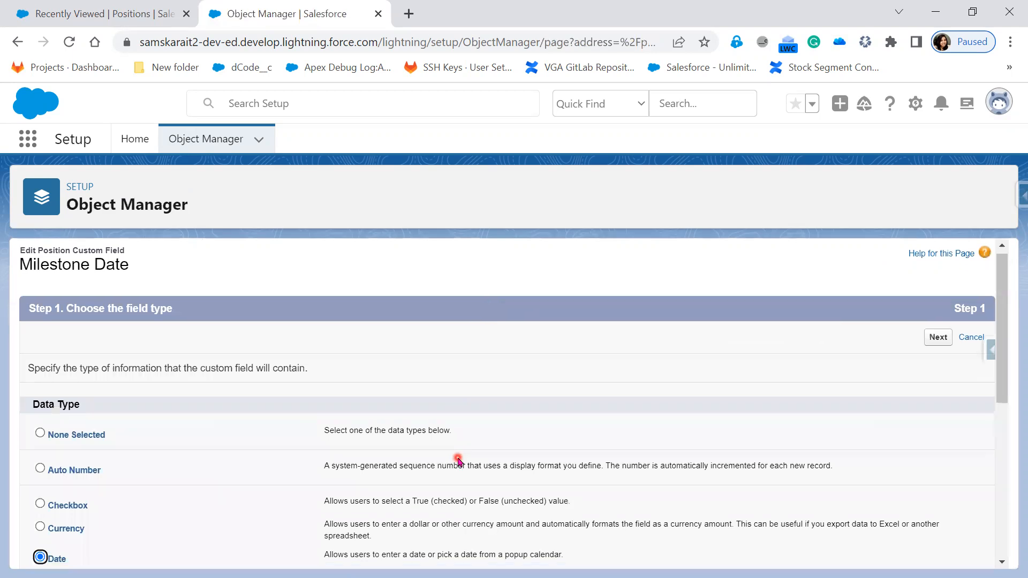
pyautogui.scroll(-4, 454, 428)
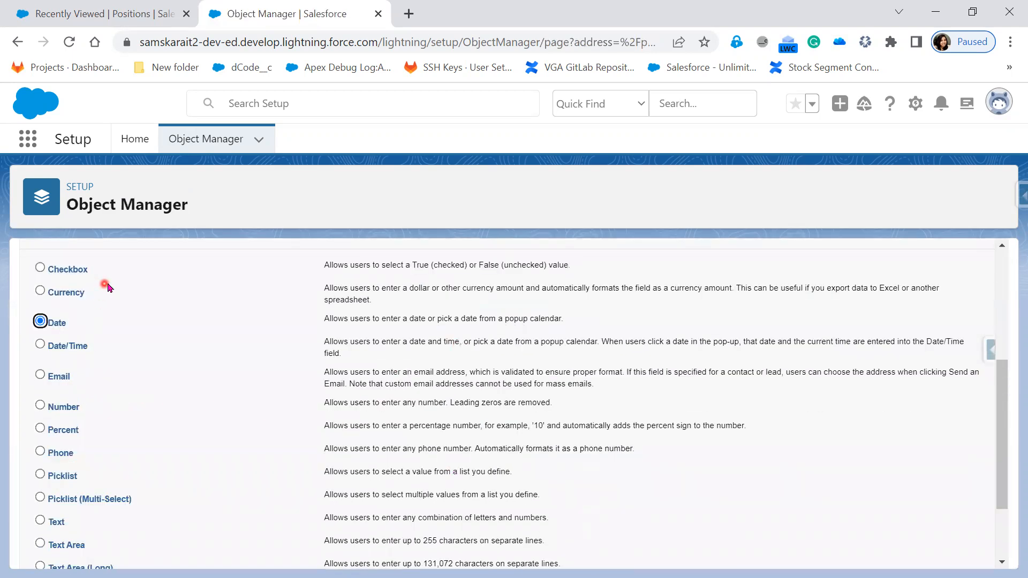
pyautogui.click(75, 346)
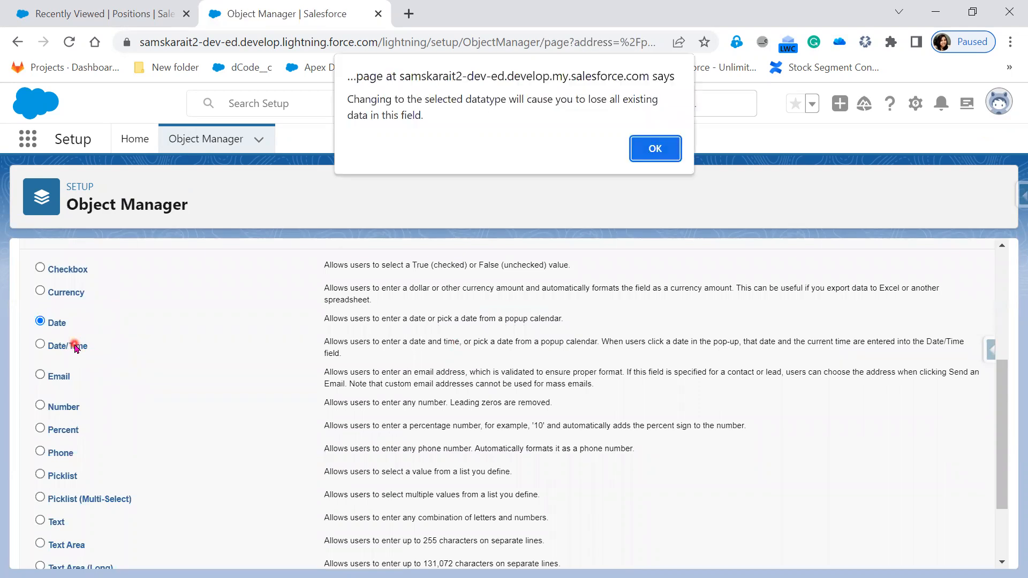
pyautogui.click(641, 151)
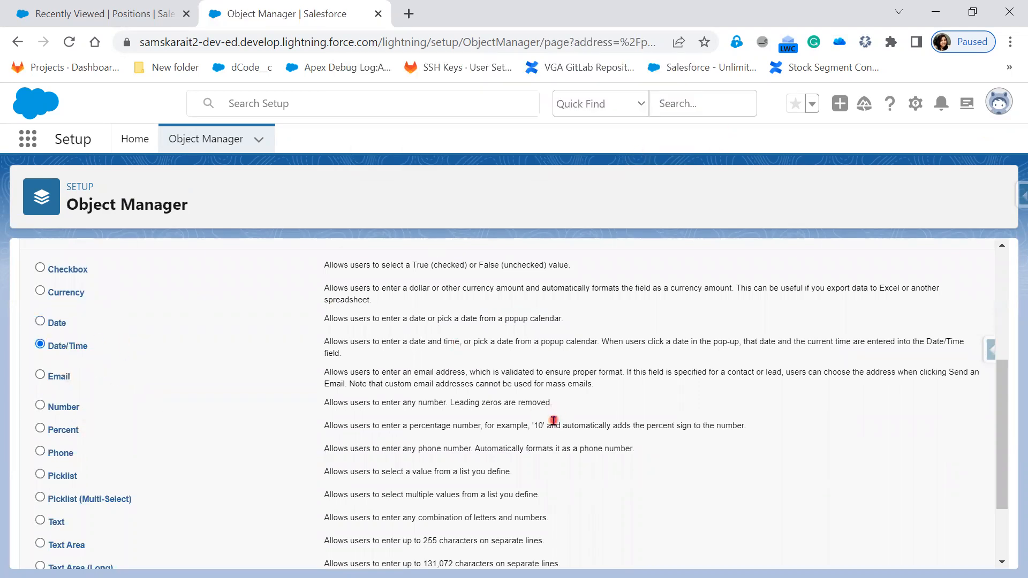
pyautogui.scroll(5, 582, 486)
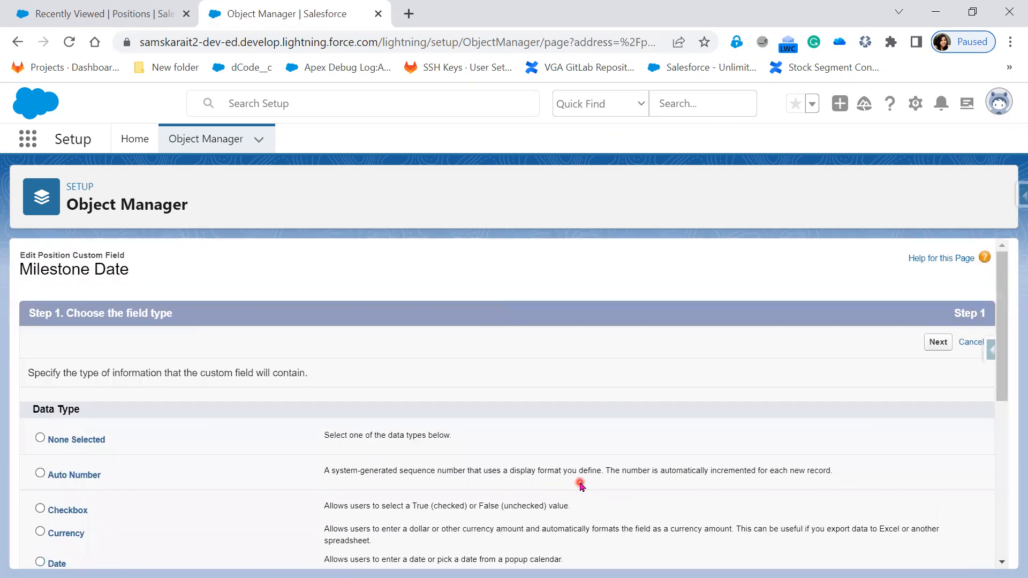
pyautogui.click(935, 343)
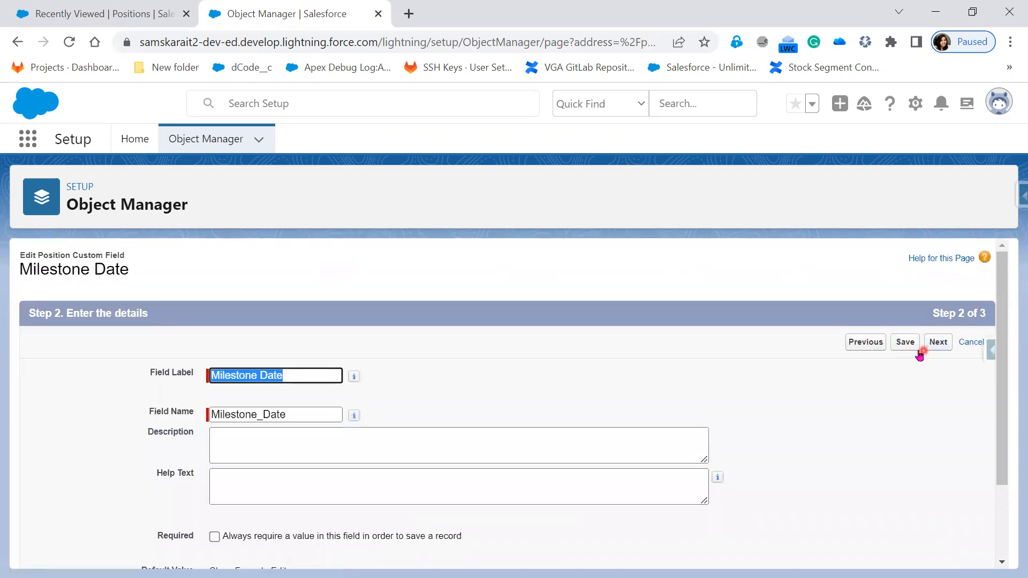
pyautogui.click(937, 343)
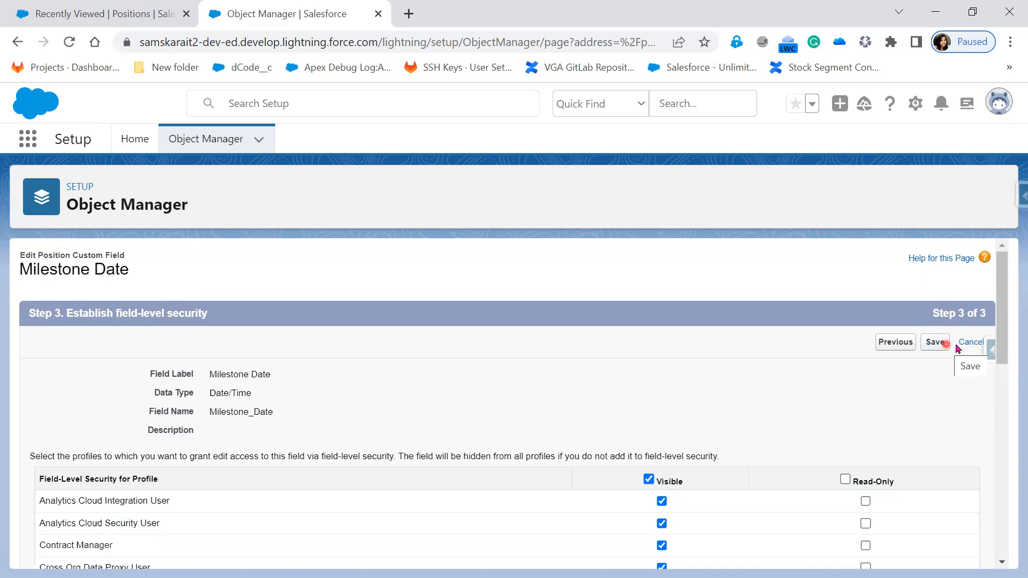
pyautogui.click(972, 345)
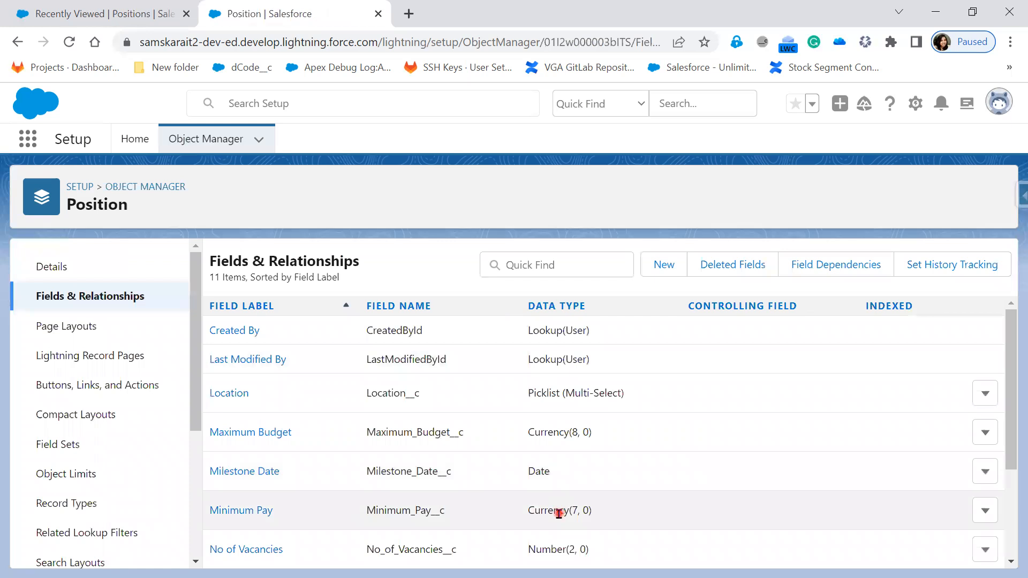
pyautogui.scroll(-1, 558, 513)
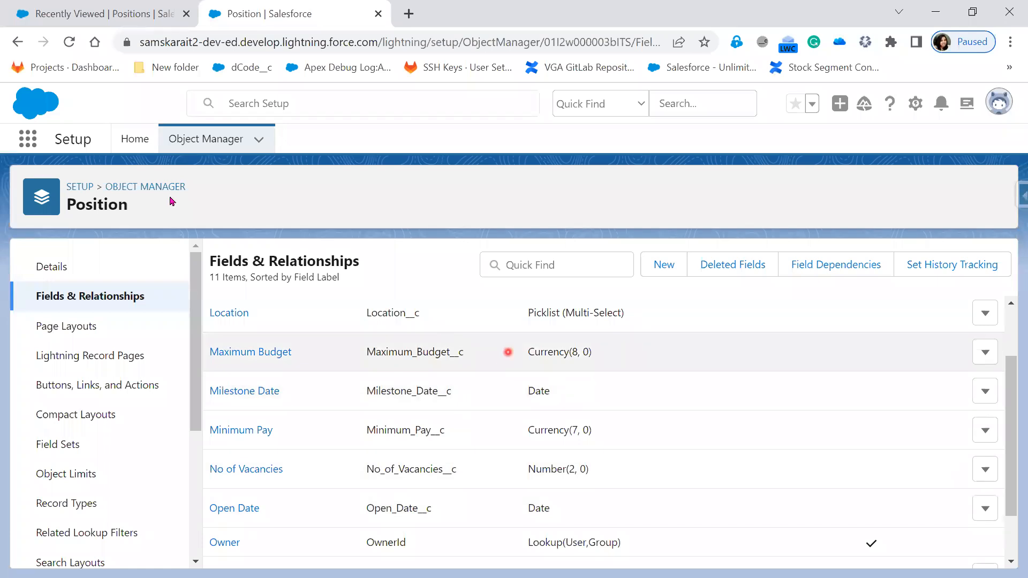
pyautogui.hotkey('alt', 'Tab')
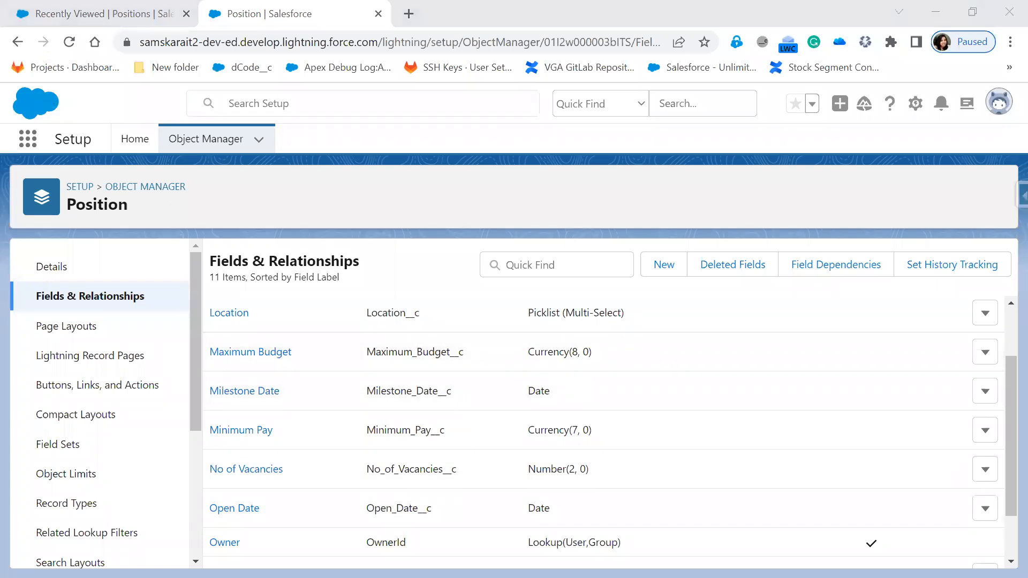
# Reload the Positions list and open a New Position form
pyautogui.click(58, 37)
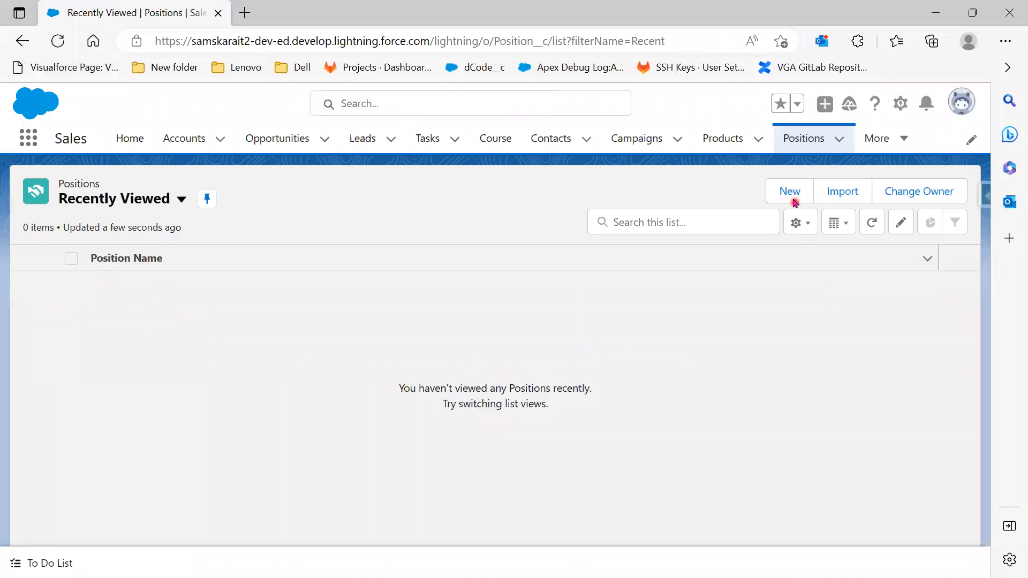
pyautogui.click(790, 191)
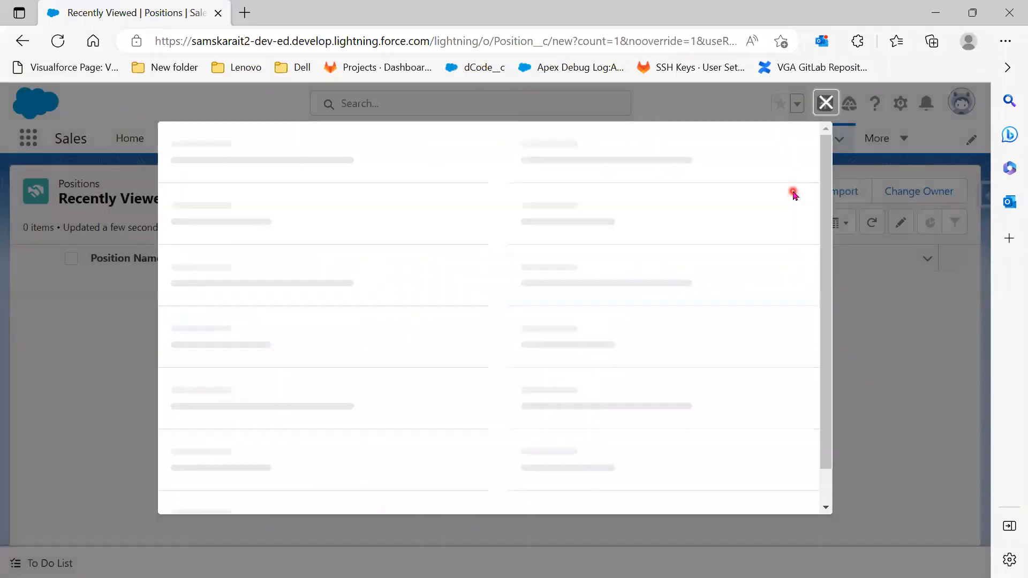
pyautogui.scroll(-1, 650, 418)
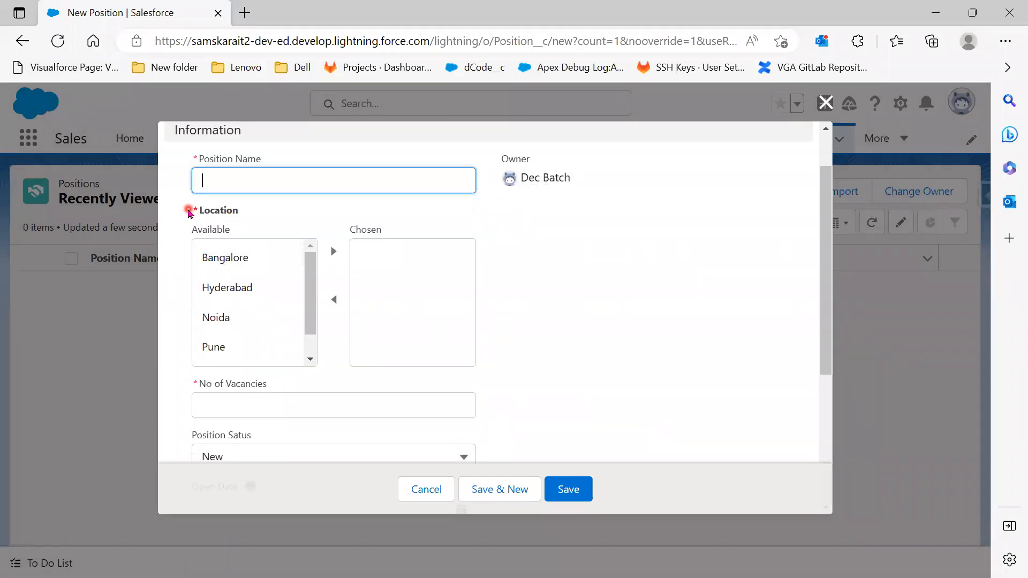
pyautogui.click(188, 212)
pyautogui.scroll(-1, 581, 366)
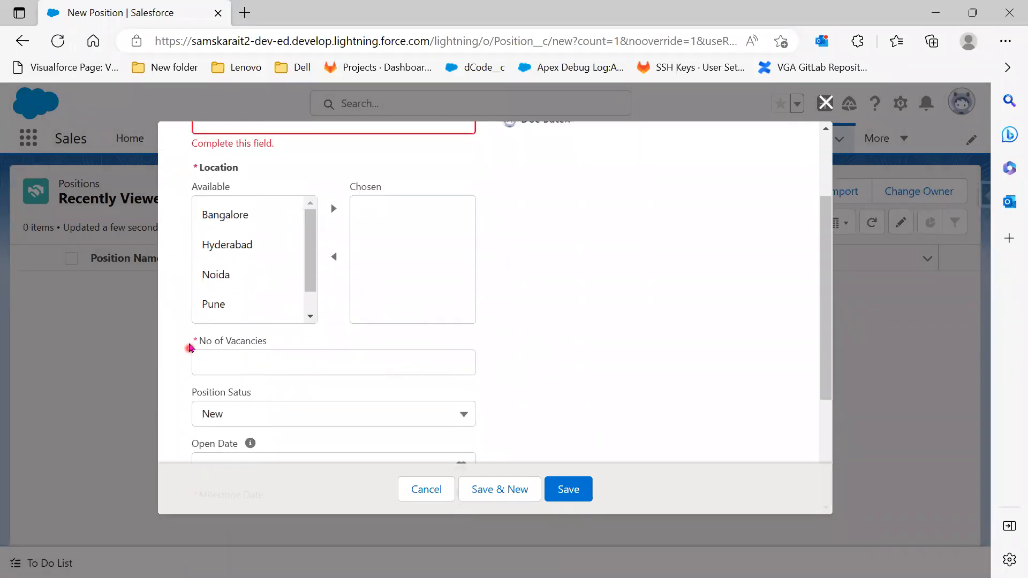
# Review the required No of Vacancies and Location fields and the Position Status picklist values
pyautogui.moveTo(189, 345); pyautogui.dragTo(257, 348)
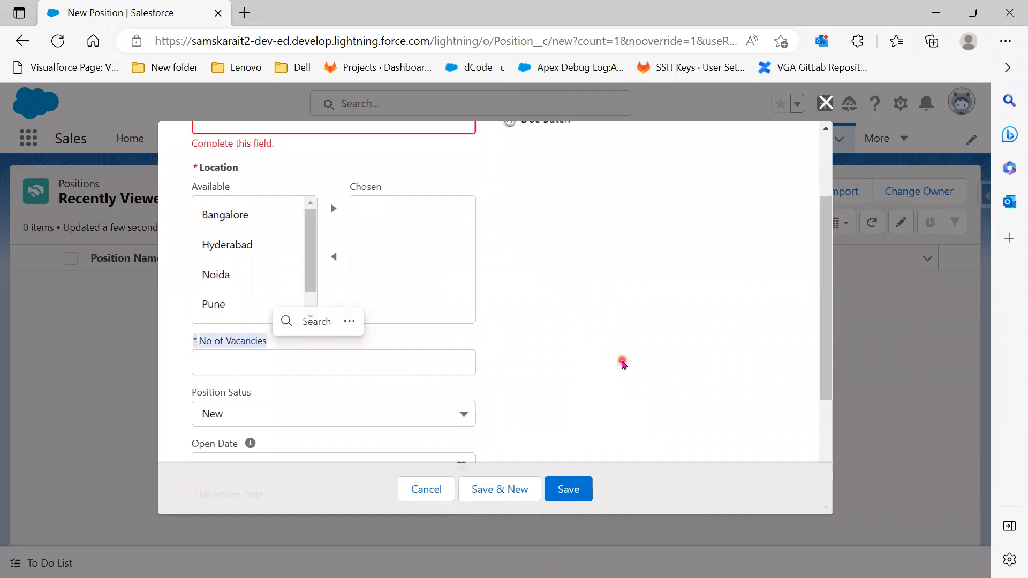
pyautogui.scroll(1, 622, 364)
pyautogui.click(623, 365)
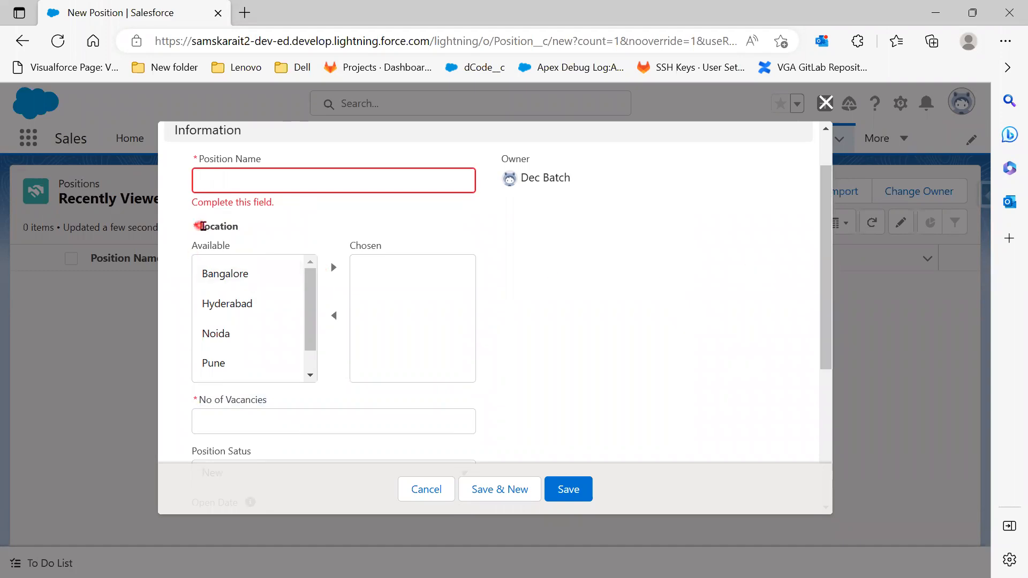
pyautogui.doubleClick(203, 225)
pyautogui.moveTo(187, 227); pyautogui.dragTo(199, 227)
pyautogui.scroll(-2, 595, 346)
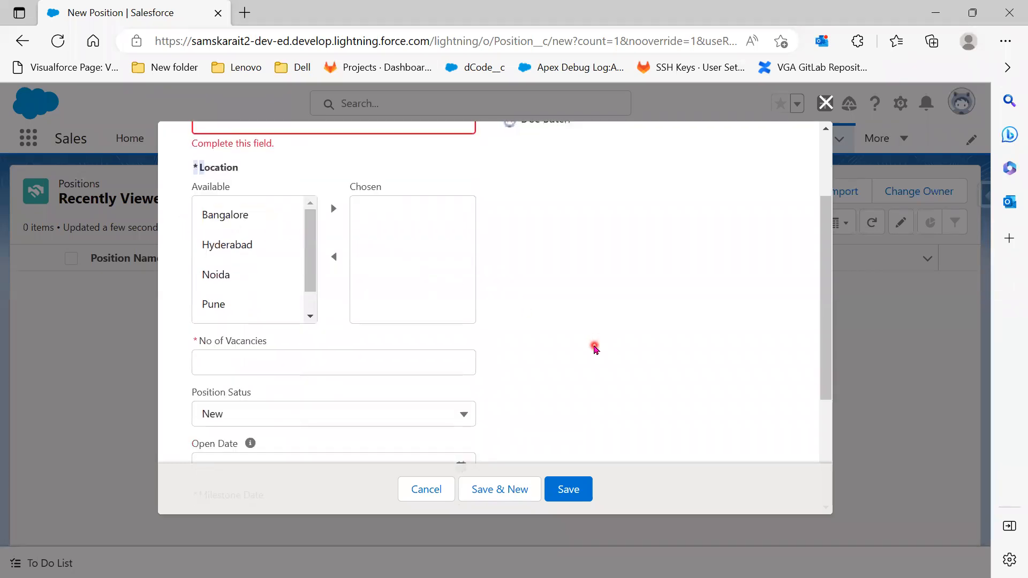
pyautogui.moveTo(249, 387)
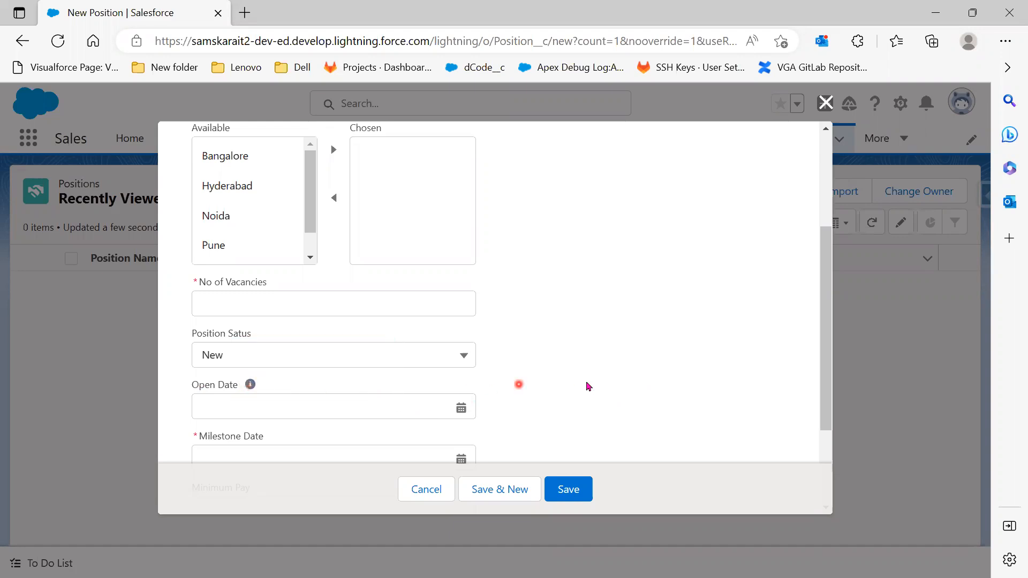
pyautogui.scroll(-2, 609, 382)
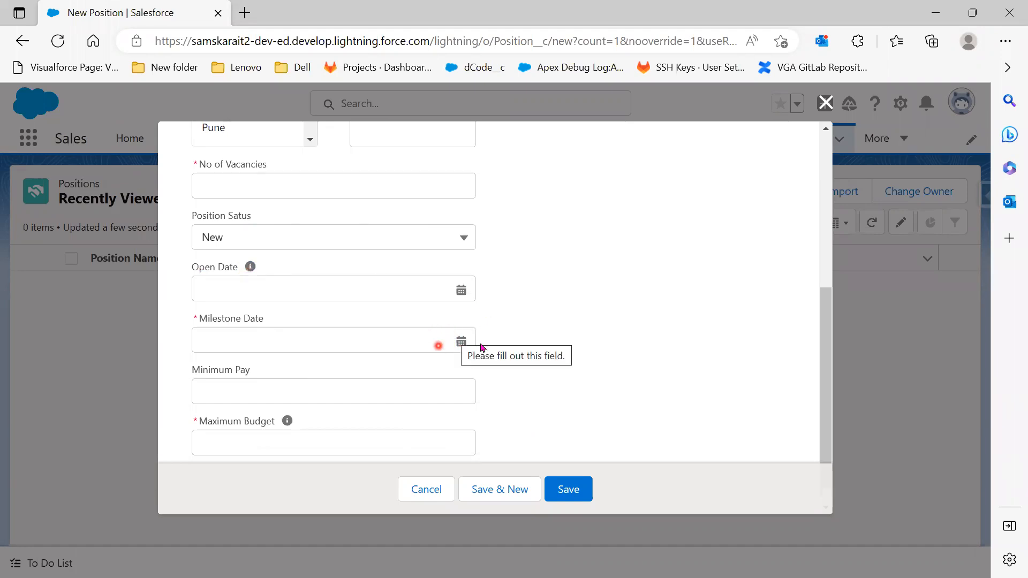
pyautogui.click(465, 241)
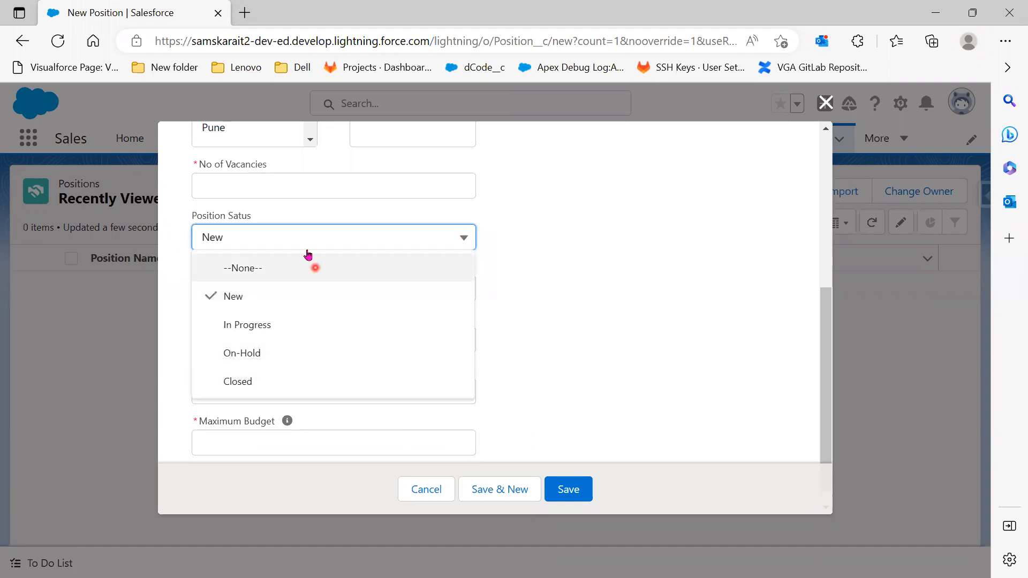
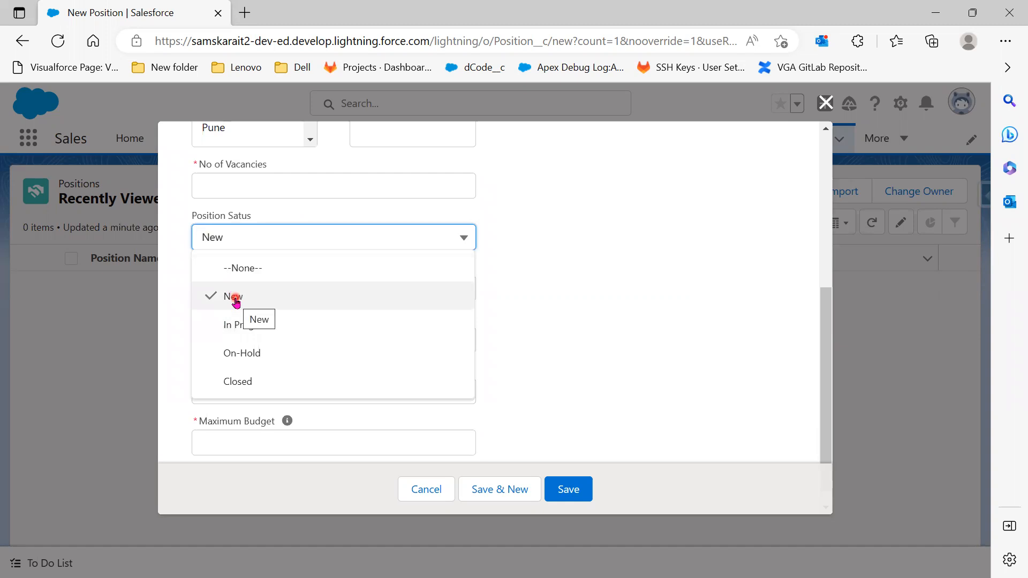
# Keep New as the position status and review the rest of the New Position form
pyautogui.click(640, 354)
pyautogui.scroll(-1, 634, 361)
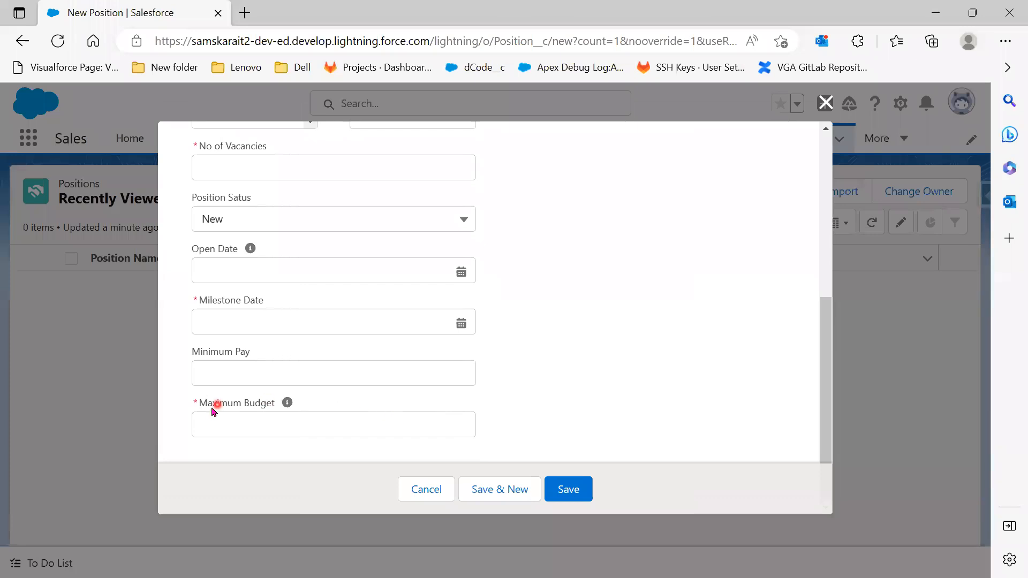
pyautogui.moveTo(286, 405)
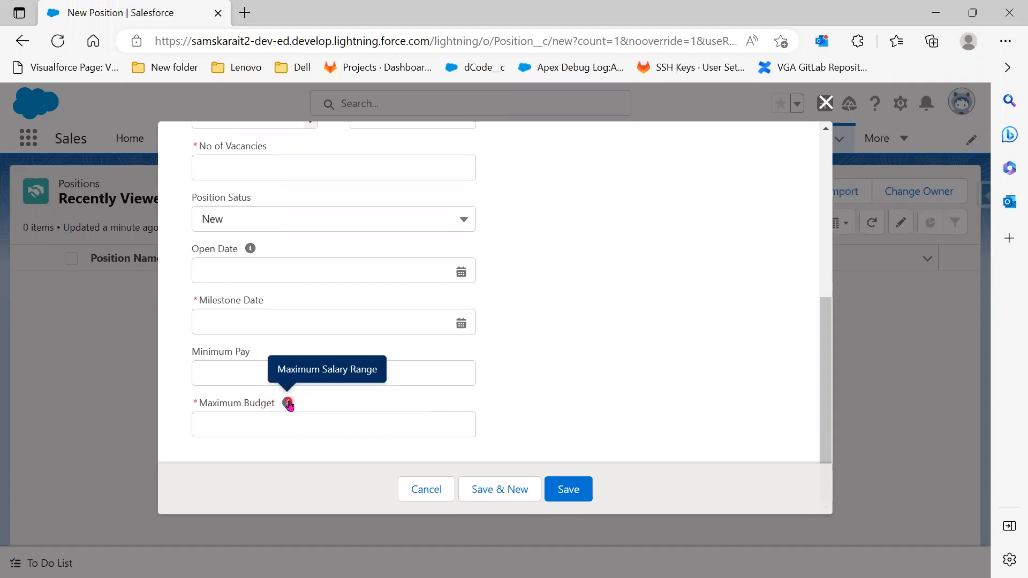
pyautogui.scroll(5, 609, 393)
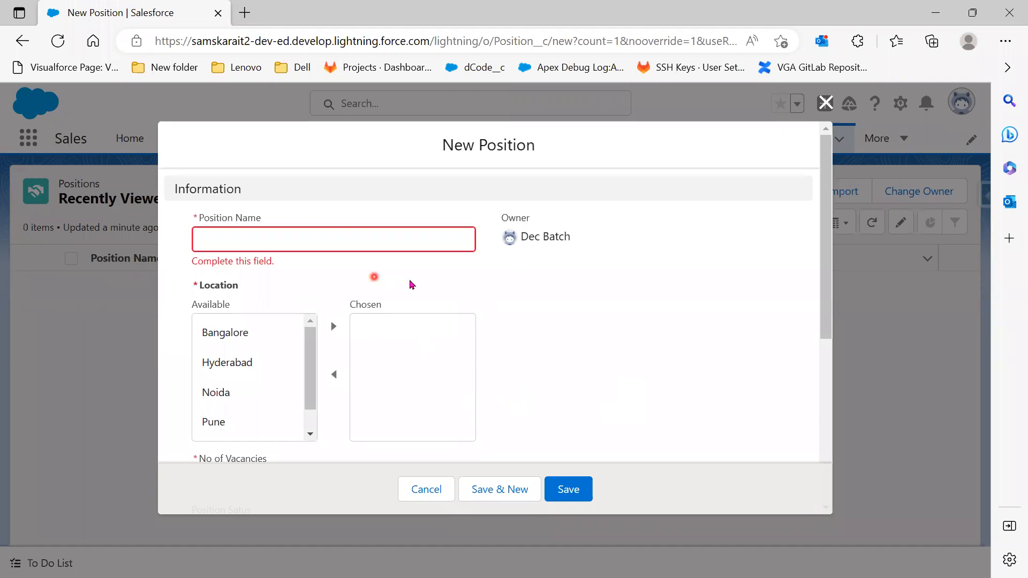
pyautogui.scroll(-3, 475, 423)
pyautogui.scroll(-2, 476, 423)
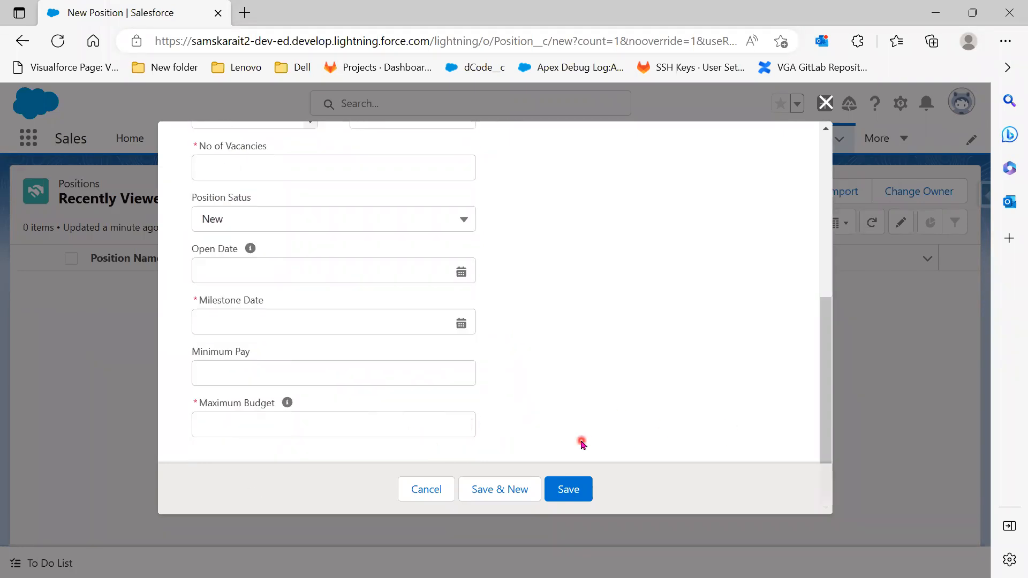
pyautogui.scroll(5, 581, 443)
pyautogui.scroll(-1, 531, 332)
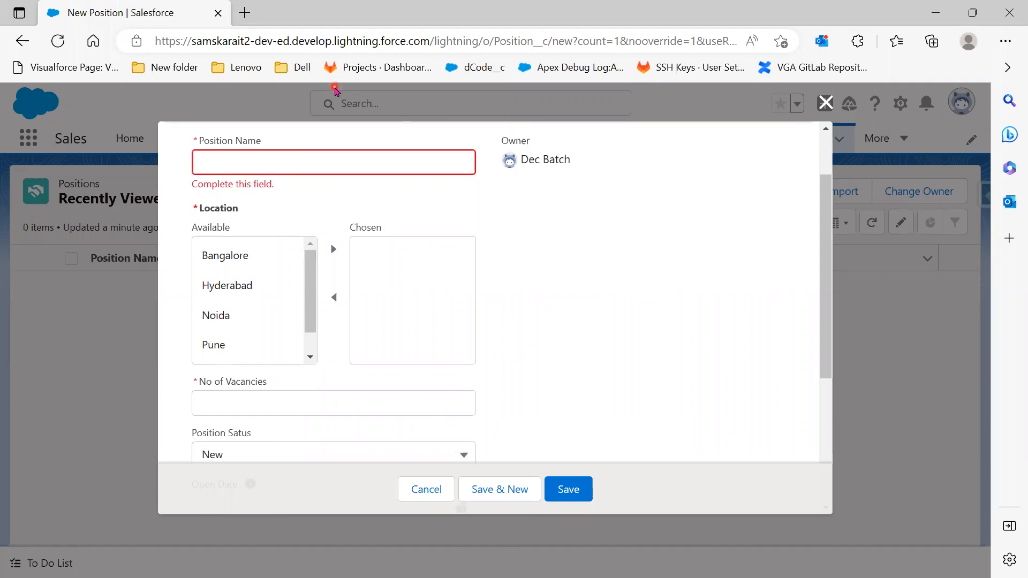
pyautogui.scroll(-5, 367, 391)
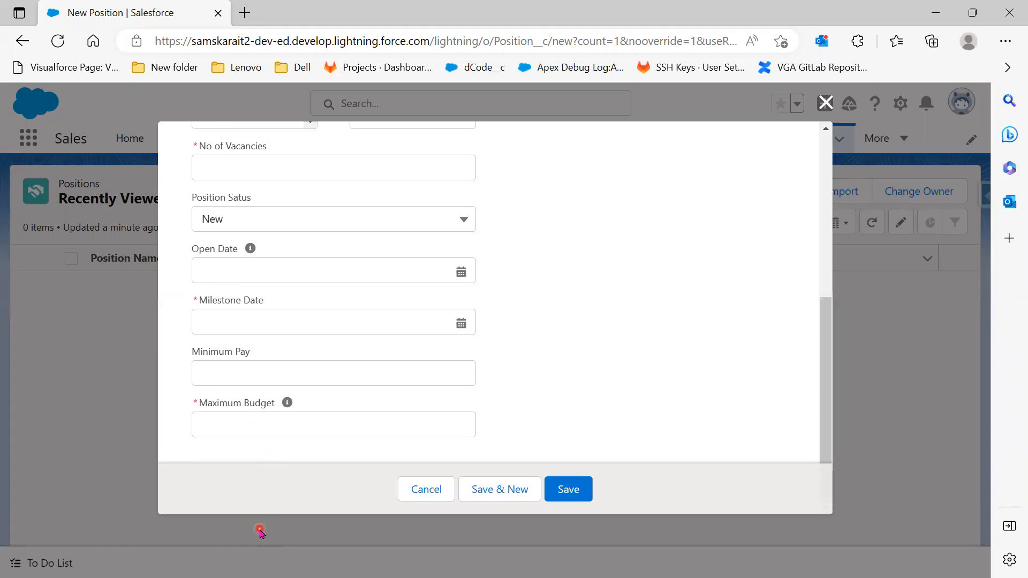
pyautogui.scroll(6, 622, 359)
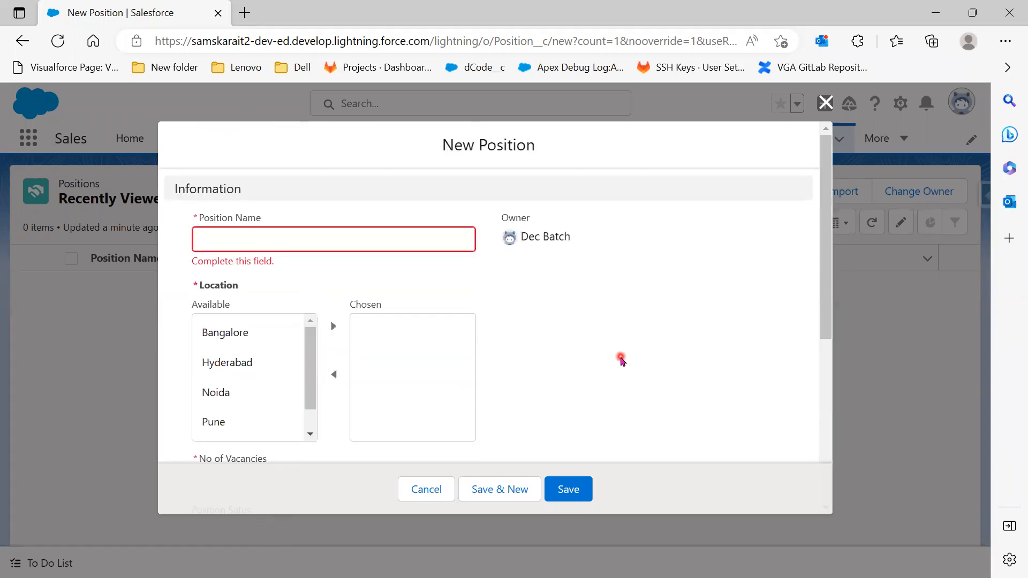
pyautogui.scroll(-1, 621, 359)
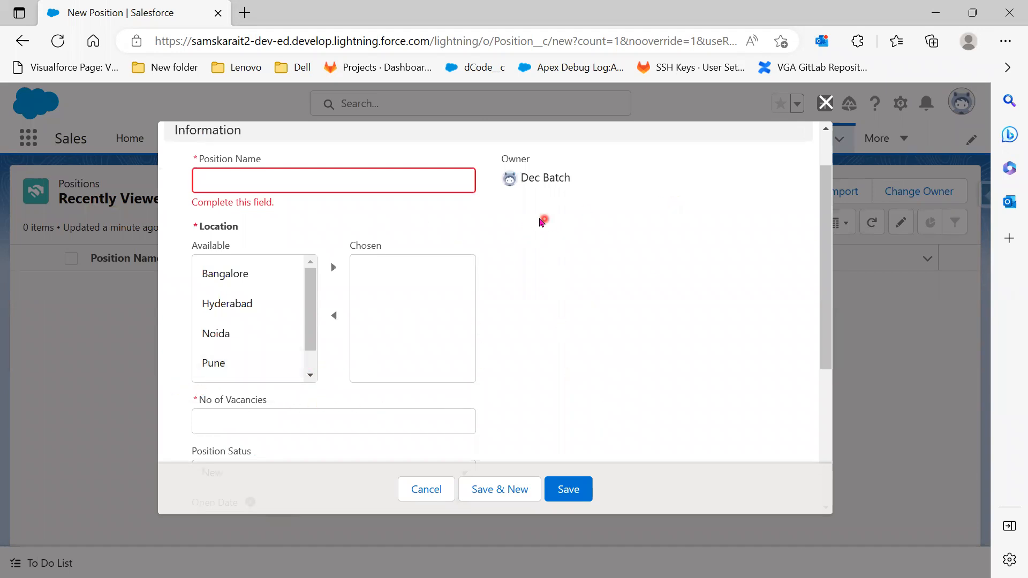
pyautogui.scroll(-2, 300, 401)
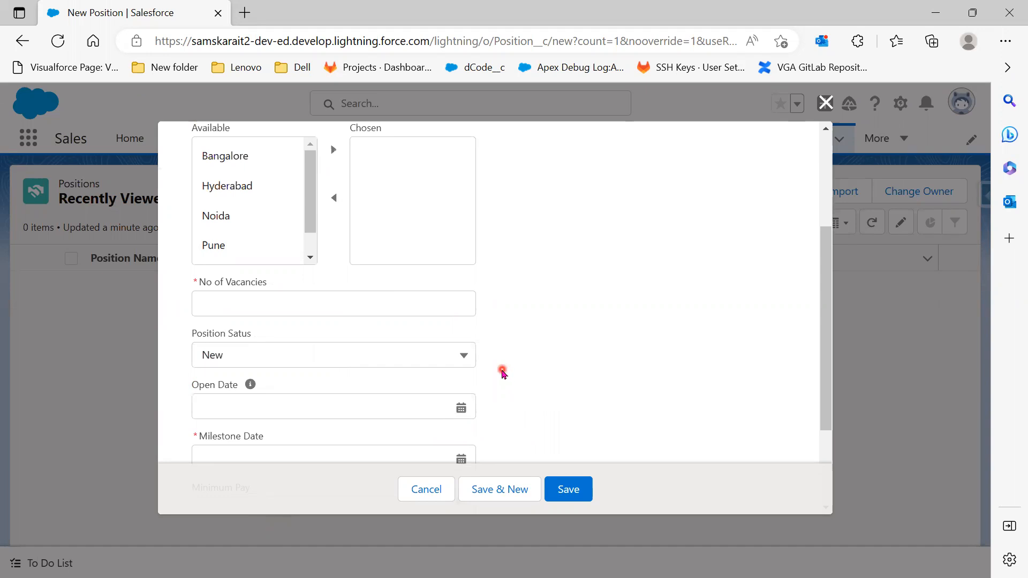
pyautogui.scroll(2, 504, 373)
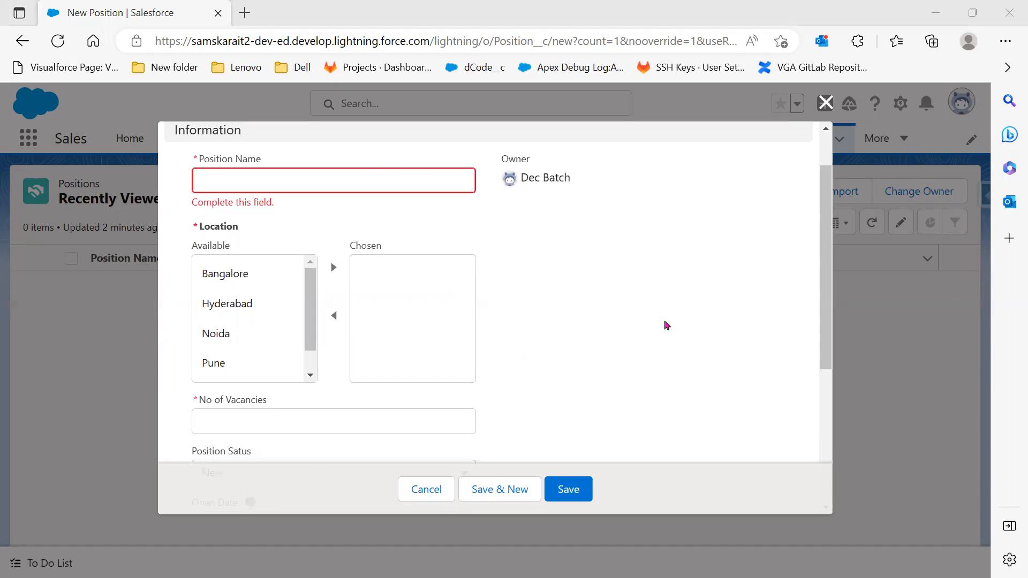
pyautogui.scroll(-5, 532, 370)
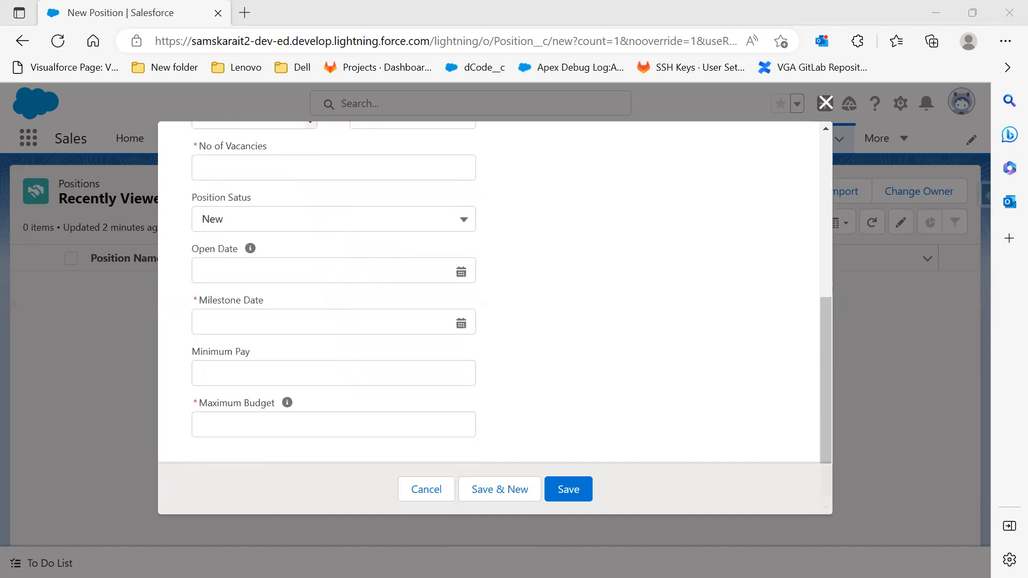
# Capture slide 10's items 9–14 (HR Email ID to Skills Required) in Snipping Tool
pyautogui.hotkey('alt', 'Tab')
pyautogui.press('Left')
pyautogui.press('Left')
pyautogui.press('Left')
pyautogui.press('Left')
pyautogui.press('Left')
pyautogui.press('Left')
pyautogui.press('Left')
pyautogui.press('Left')
pyautogui.press('Left')
pyautogui.press('Left')
pyautogui.press('Left')
pyautogui.press('Left')
pyautogui.press('Left')
pyautogui.press('Left')
pyautogui.press('Left')
pyautogui.press('Left')
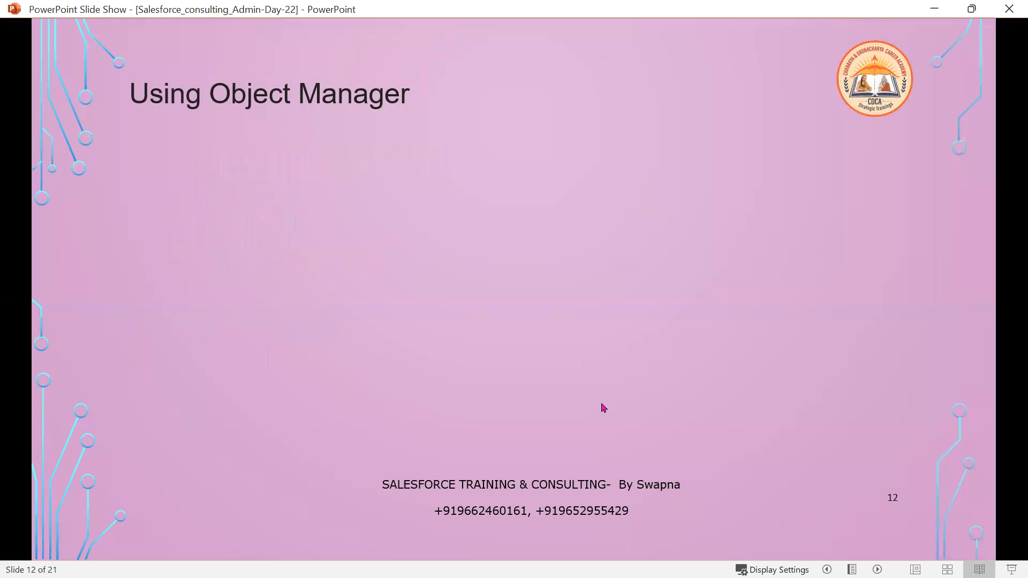
pyautogui.press('Left')
pyautogui.press('Left')
pyautogui.press('Left')
pyautogui.press('Left')
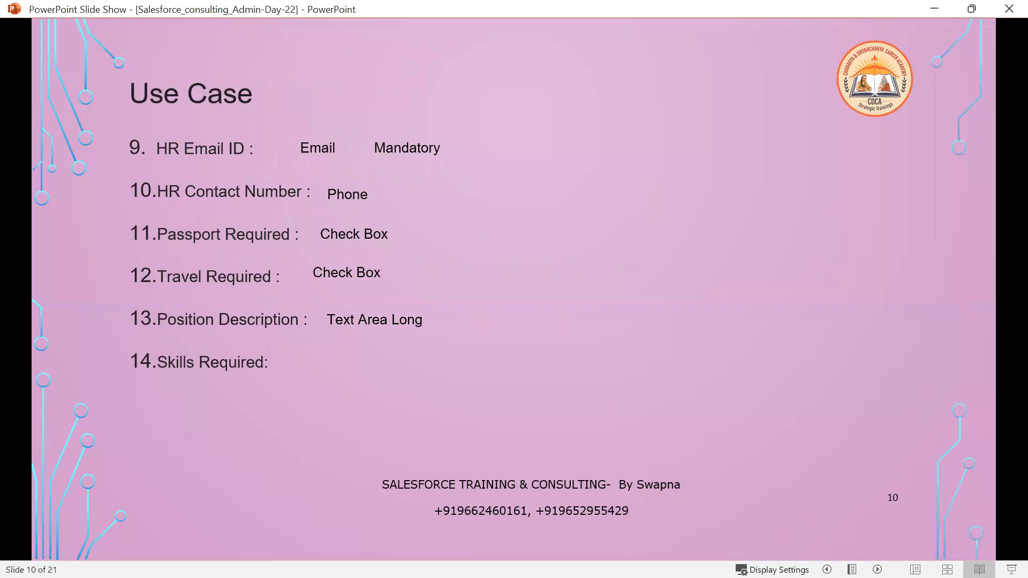
pyautogui.hotkey('alt', 'Tab')
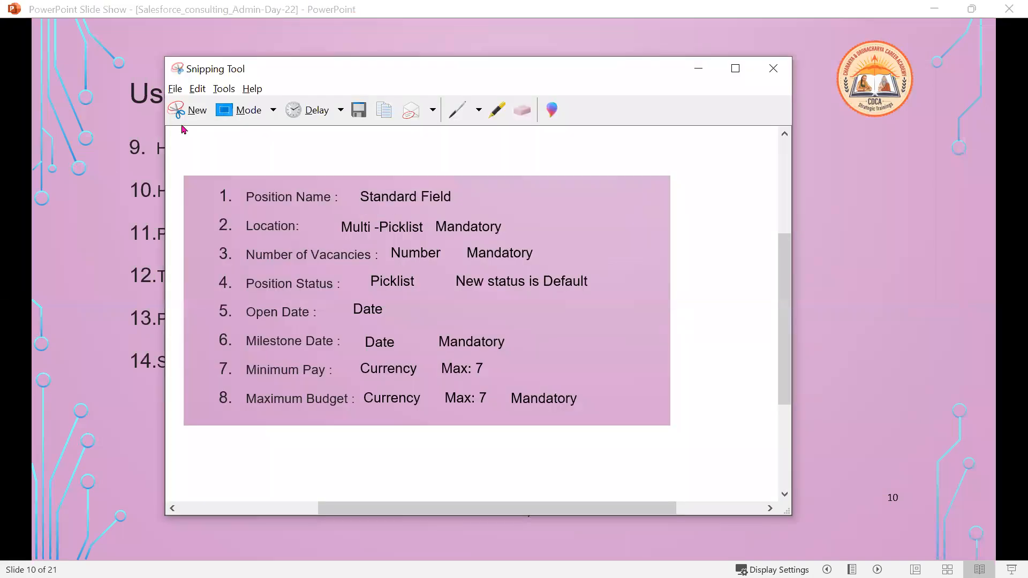
pyautogui.click(192, 110)
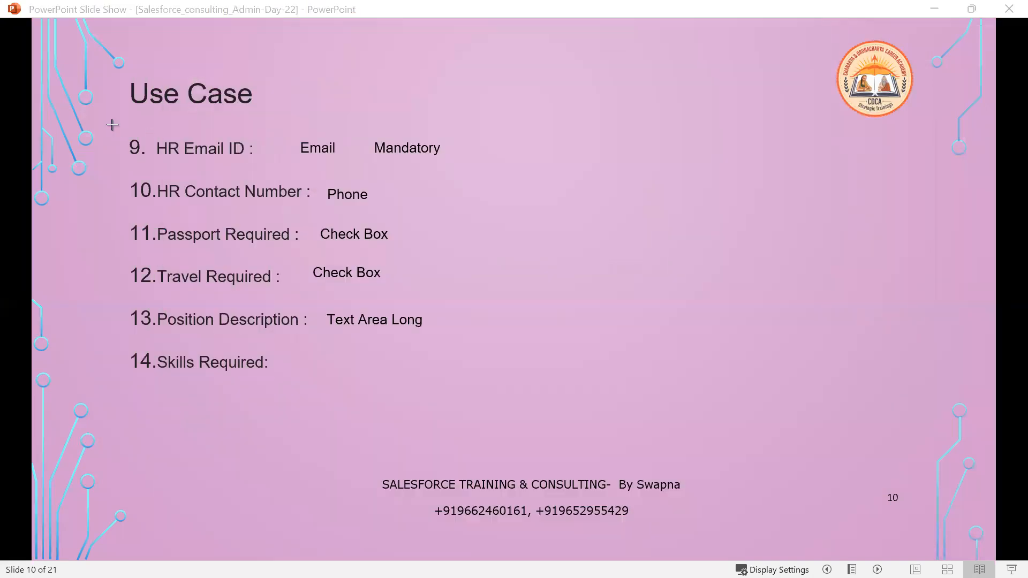
pyautogui.moveTo(112, 125); pyautogui.dragTo(557, 410)
# Try saving the new Position record, then bring up Position's Fields & Relationships list
pyautogui.click(936, 10)
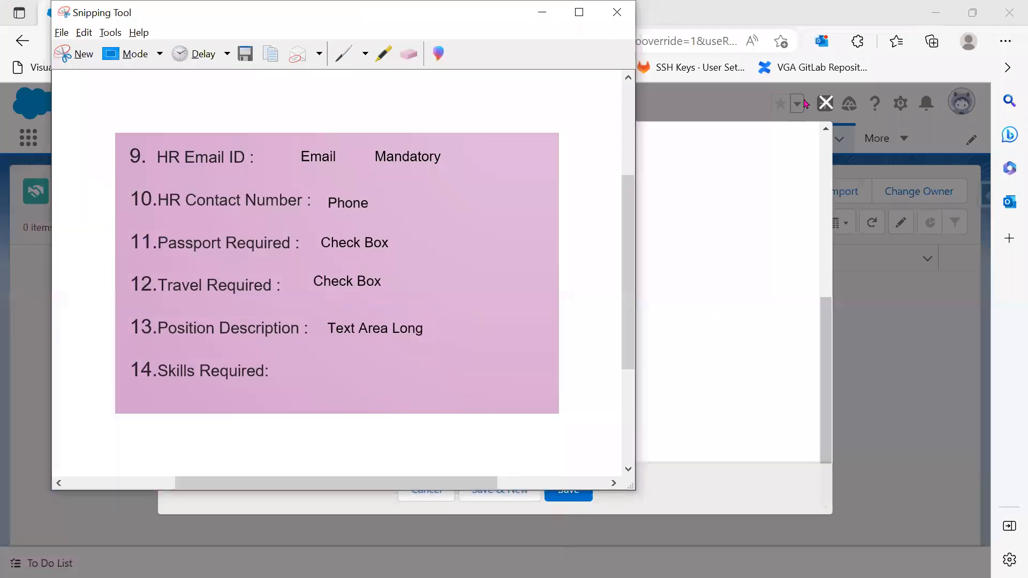
pyautogui.click(686, 312)
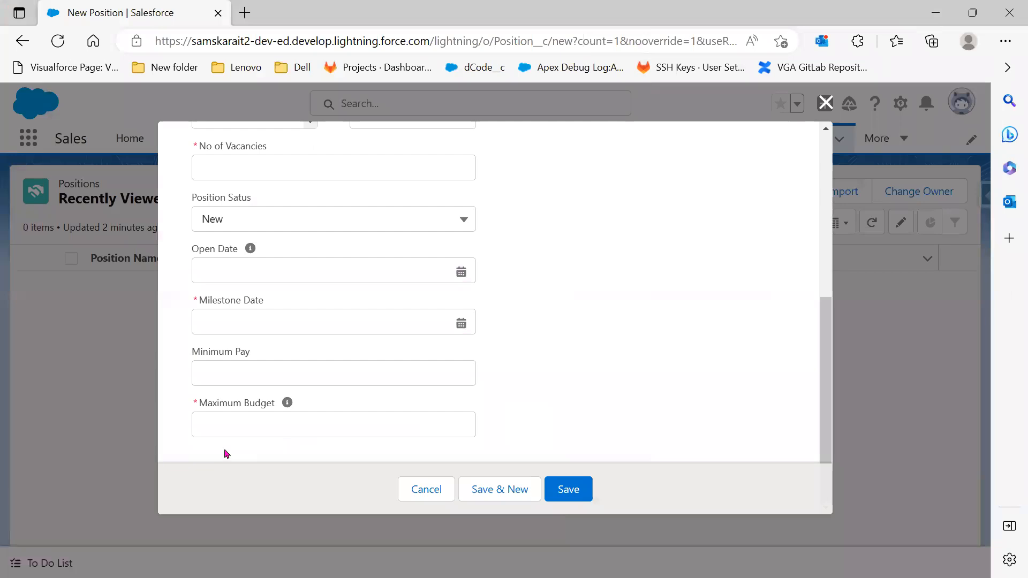
pyautogui.click(568, 489)
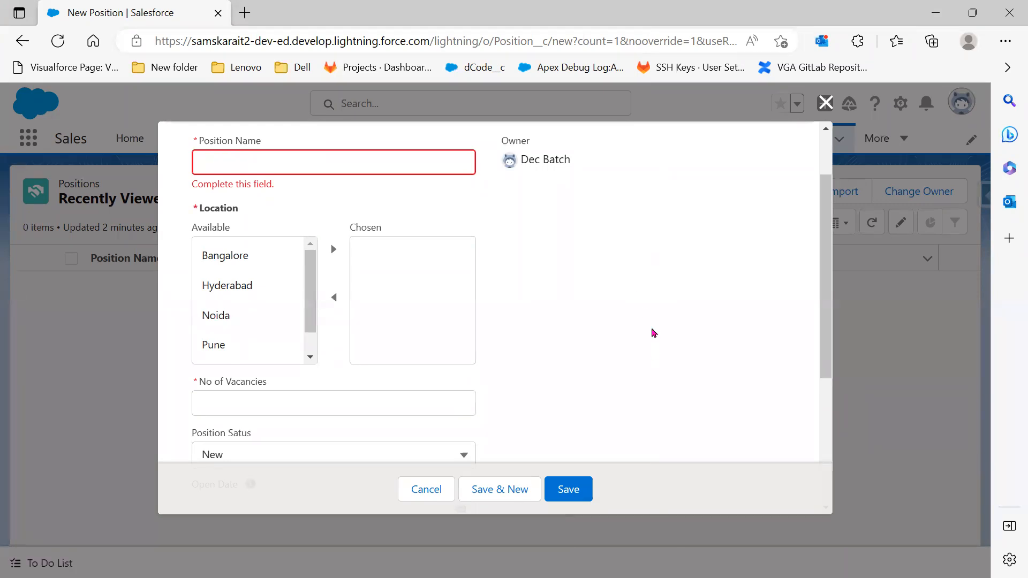
pyautogui.scroll(-3, 651, 334)
pyautogui.scroll(-2, 649, 345)
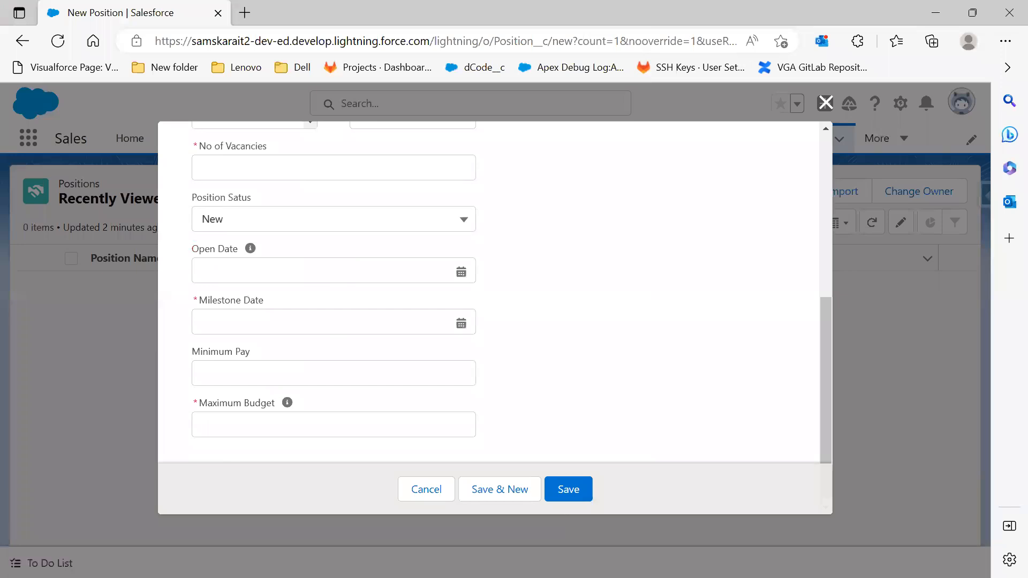
pyautogui.hotkey('alt', 'Tab')
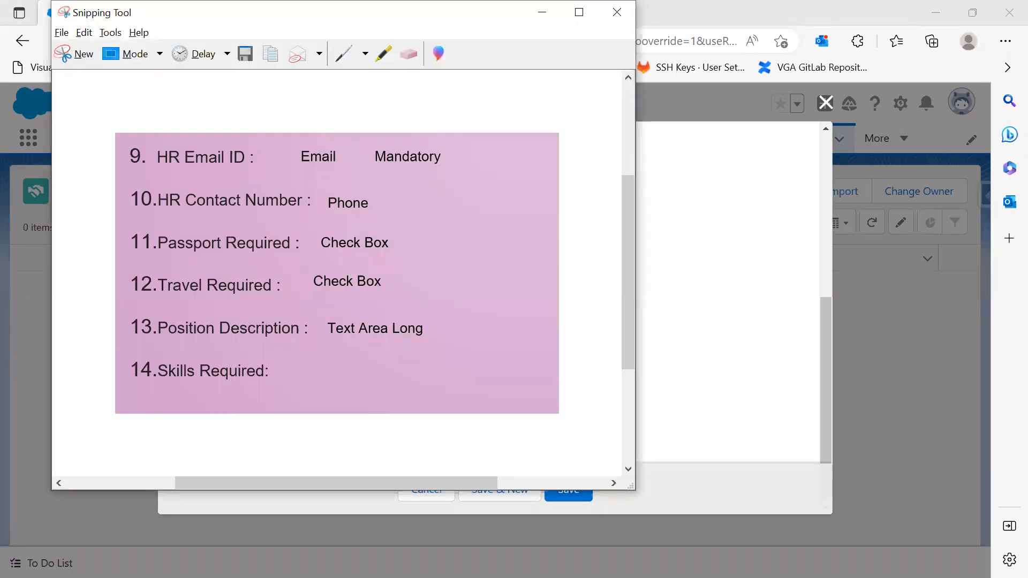
pyautogui.hotkey('alt', 'Tab')
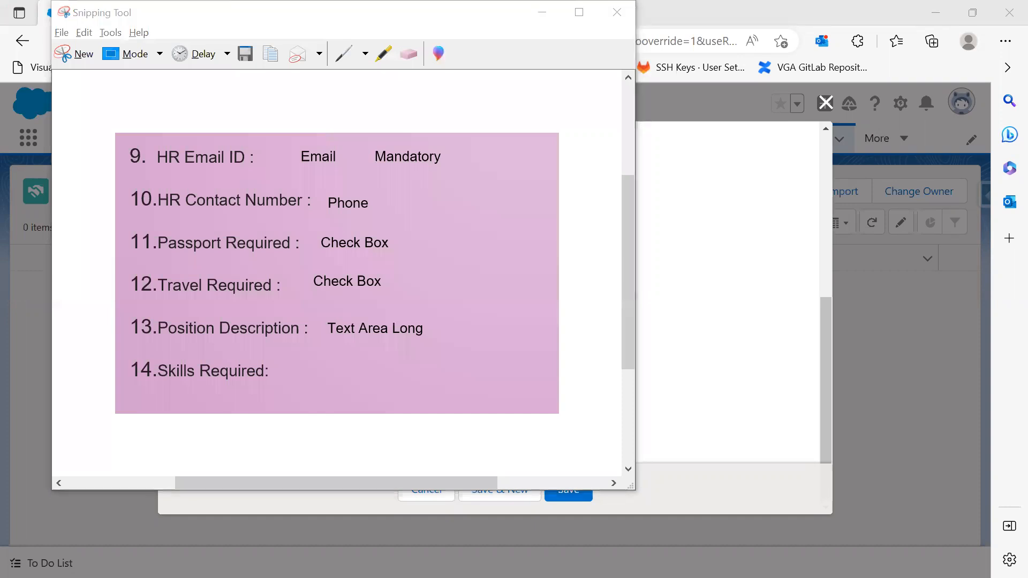
pyautogui.hotkey('alt', 'Tab')
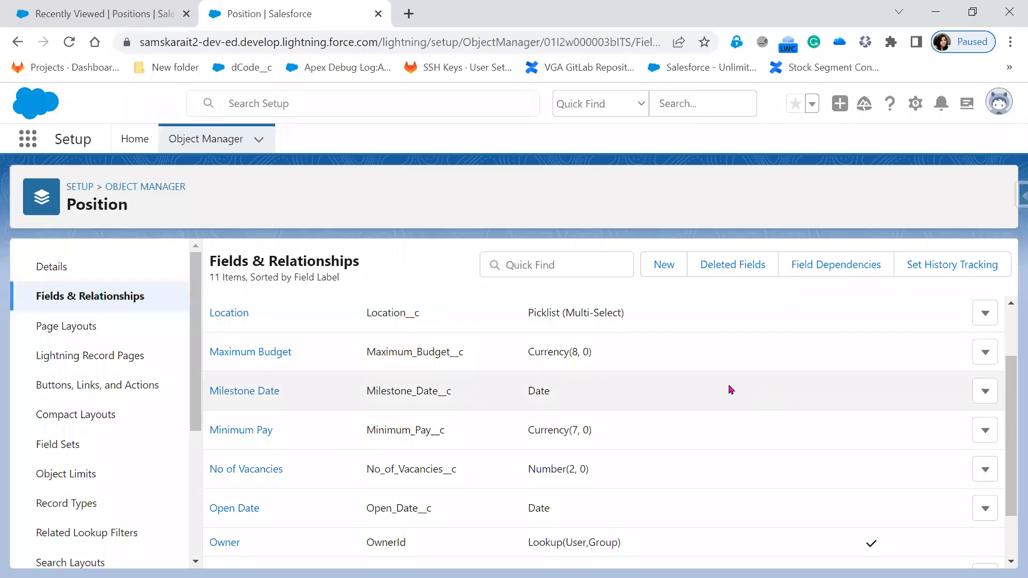
# Start a new custom field on Position using the Email data type
pyautogui.click(660, 267)
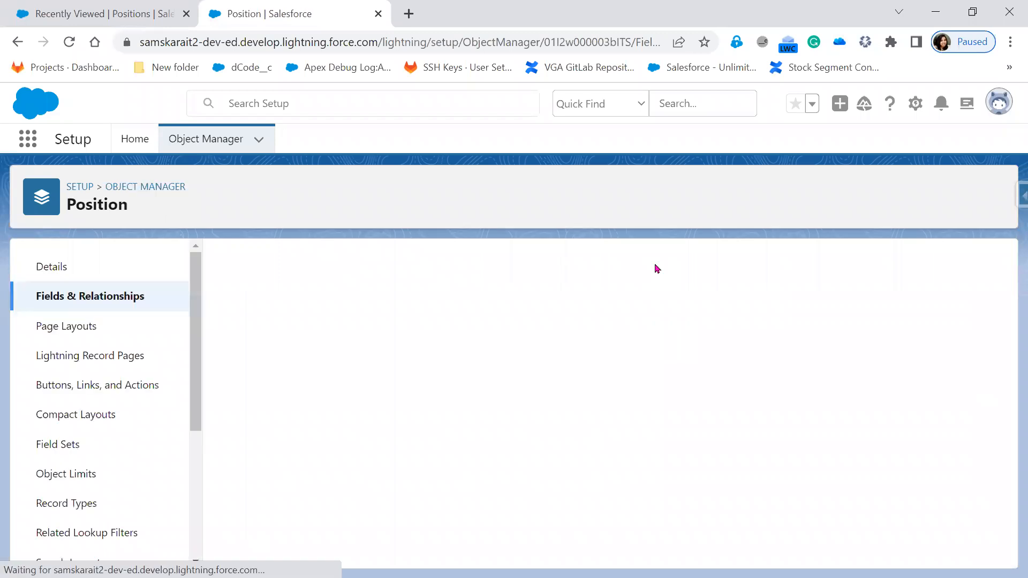
pyautogui.scroll(-3, 670, 397)
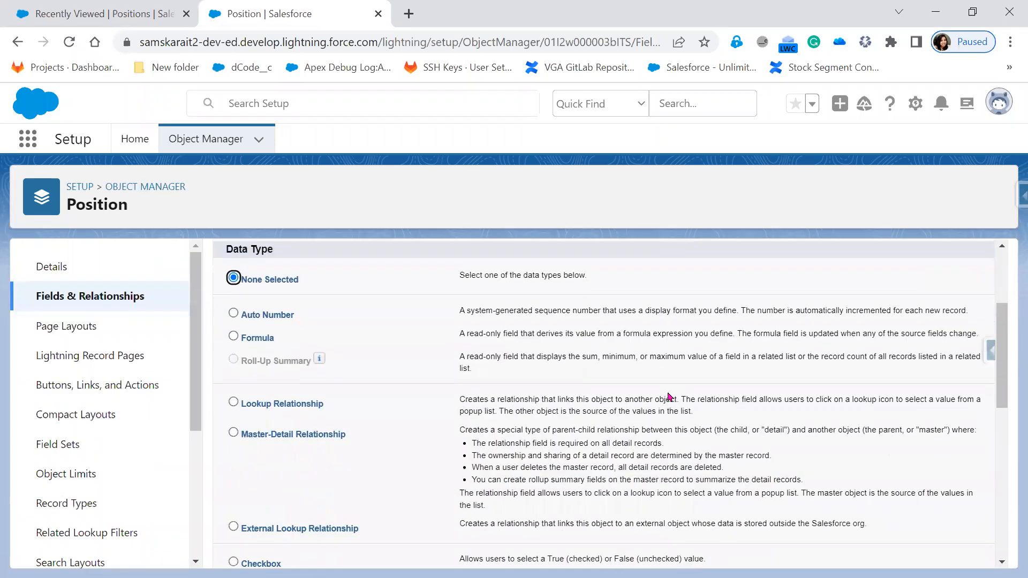
pyautogui.scroll(-2, 669, 397)
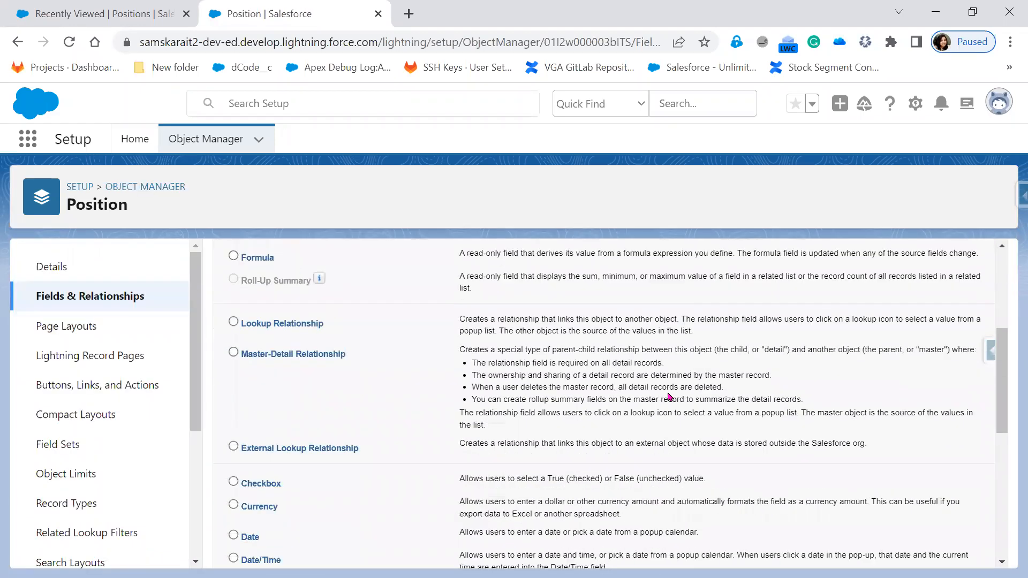
pyautogui.scroll(-2, 669, 396)
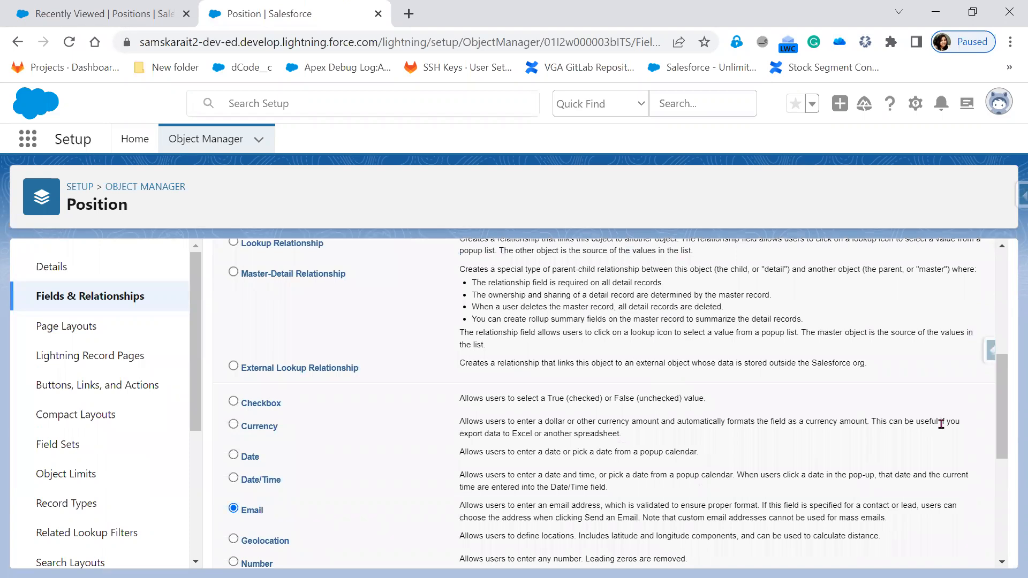
pyautogui.scroll(6, 941, 424)
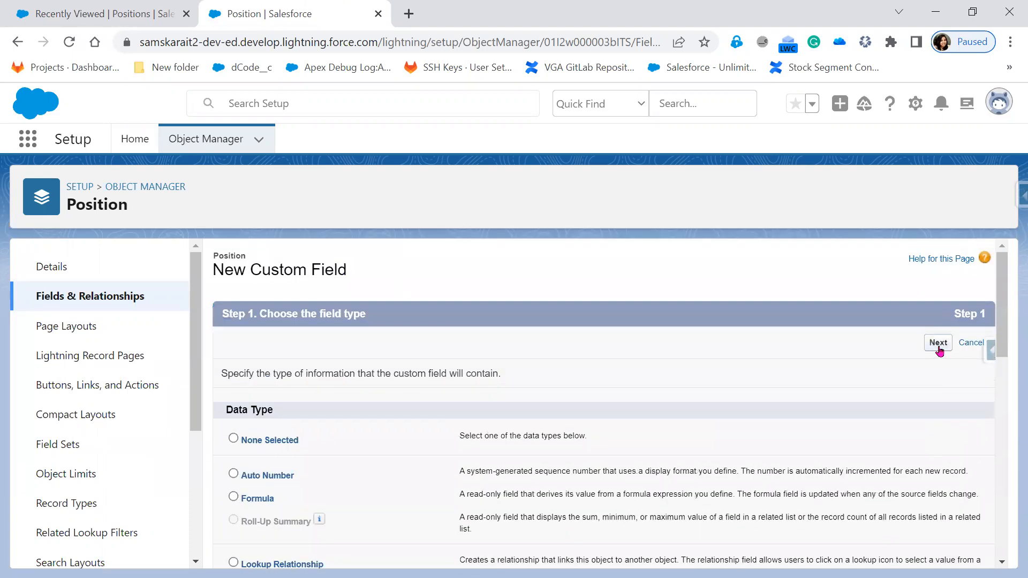
pyautogui.click(938, 343)
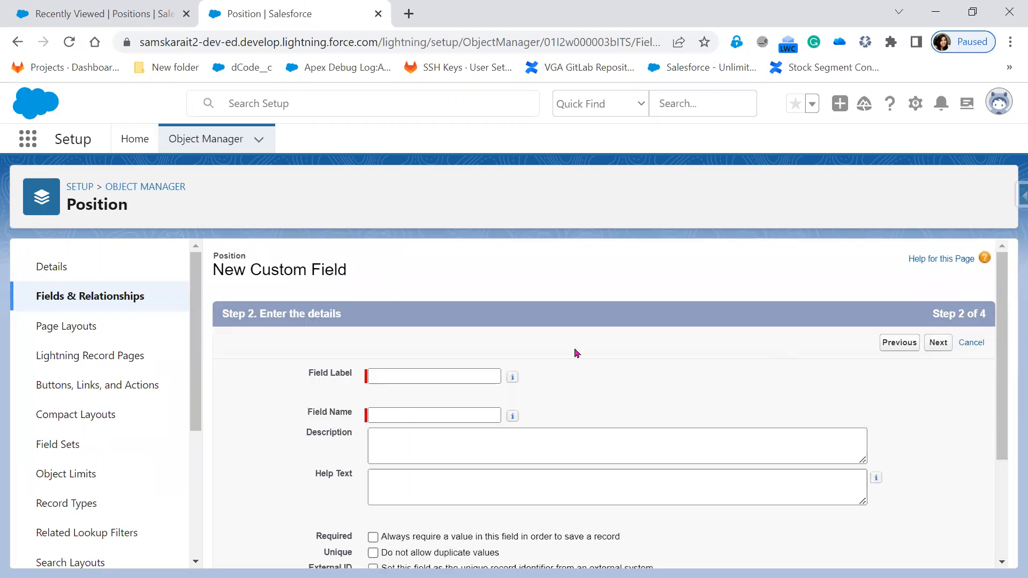
# Label the field HR EmailID, make it Required and Unique, and continue to field-level security
pyautogui.click(431, 375)
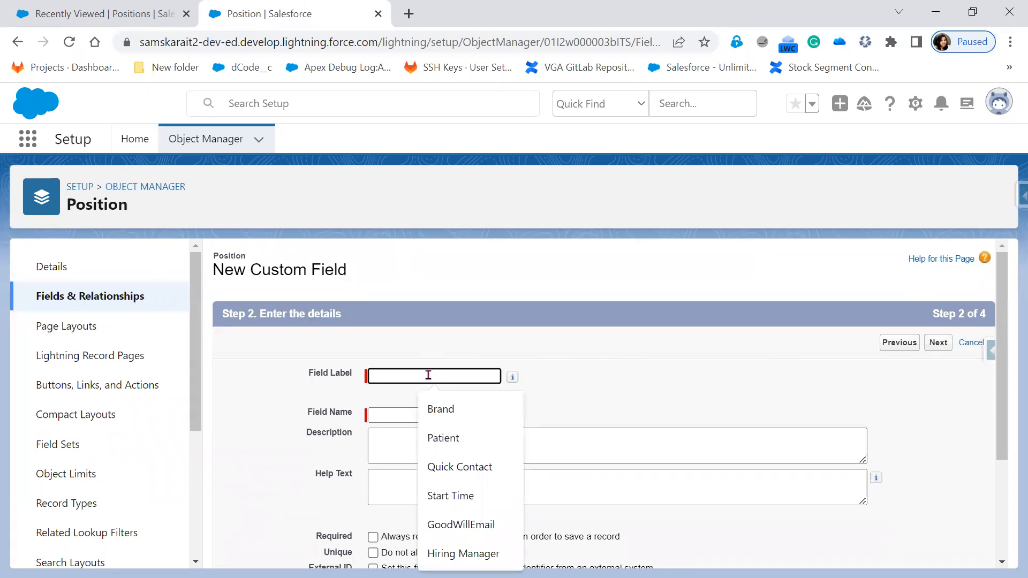
pyautogui.write('HR Ema')
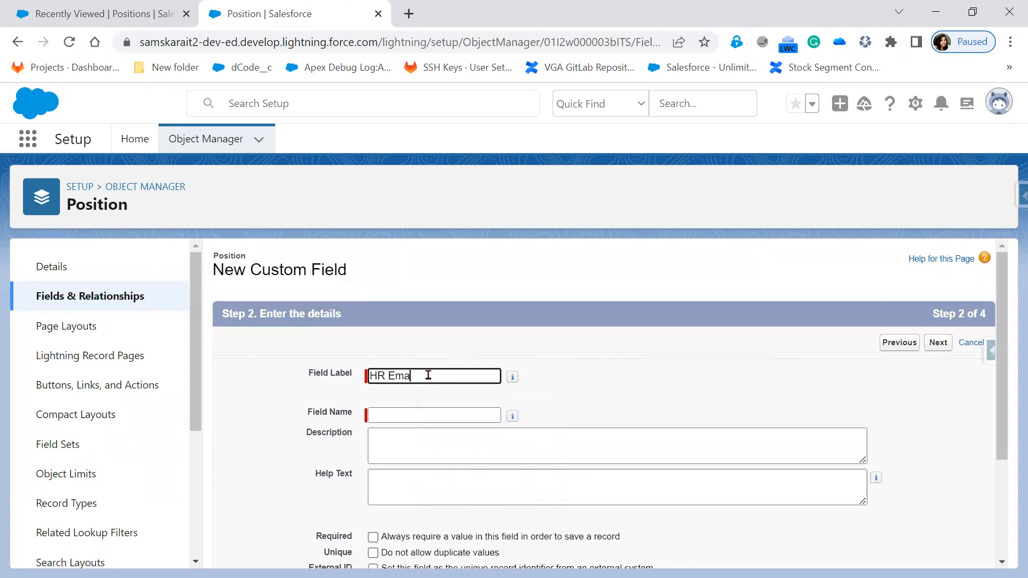
pyautogui.write('ilID')
pyautogui.press('Tab')
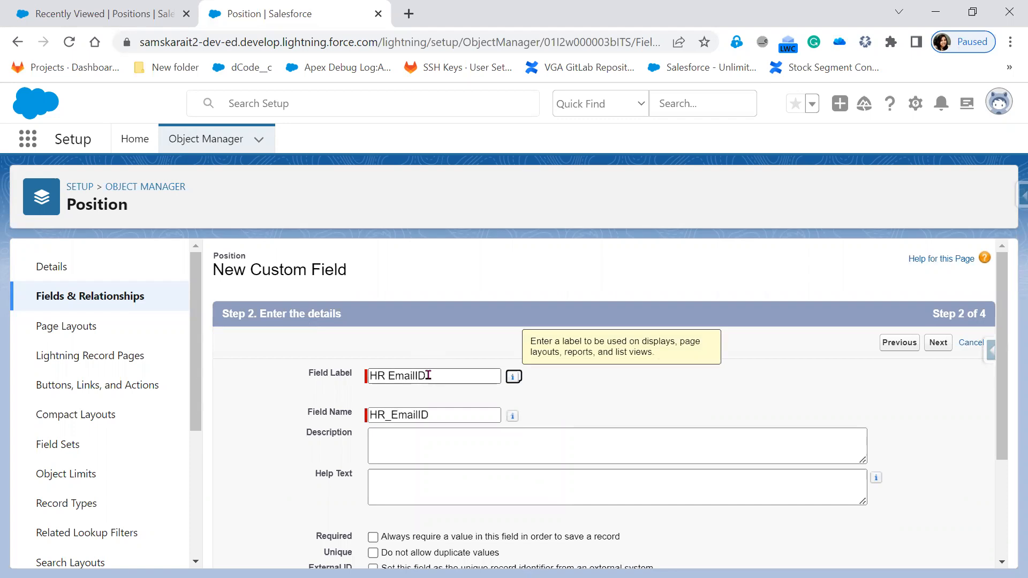
pyautogui.scroll(-3, 604, 418)
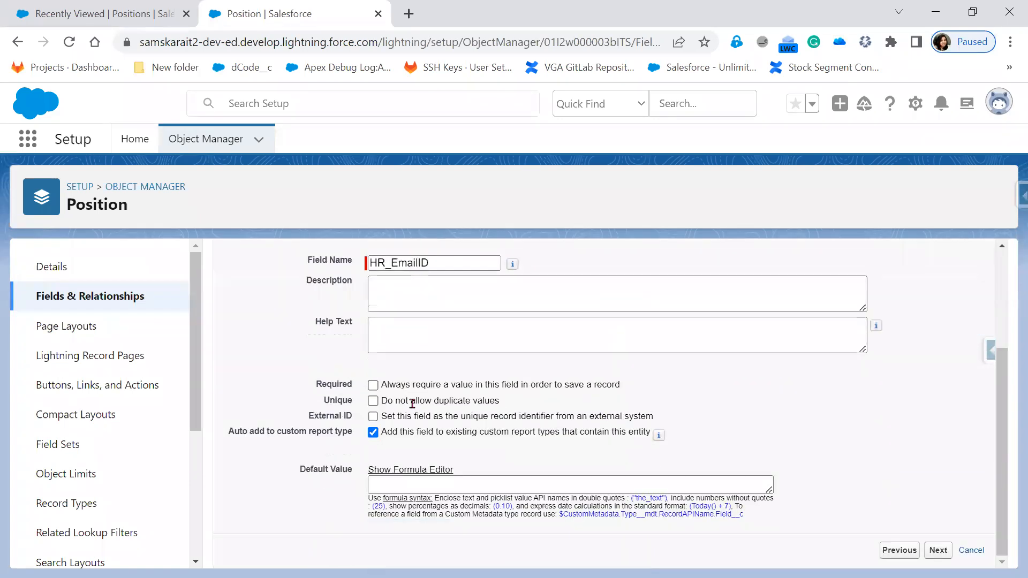
pyautogui.click(373, 385)
pyautogui.click(373, 401)
pyautogui.click(941, 556)
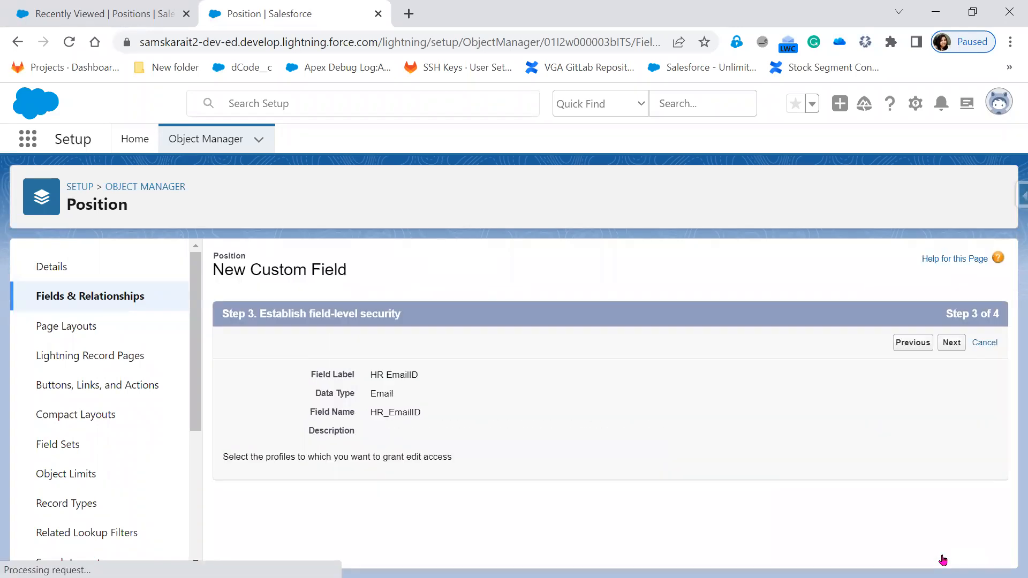
# Review the field-level security table, highlighting the profile list and edit-access notes
pyautogui.scroll(-1, 776, 479)
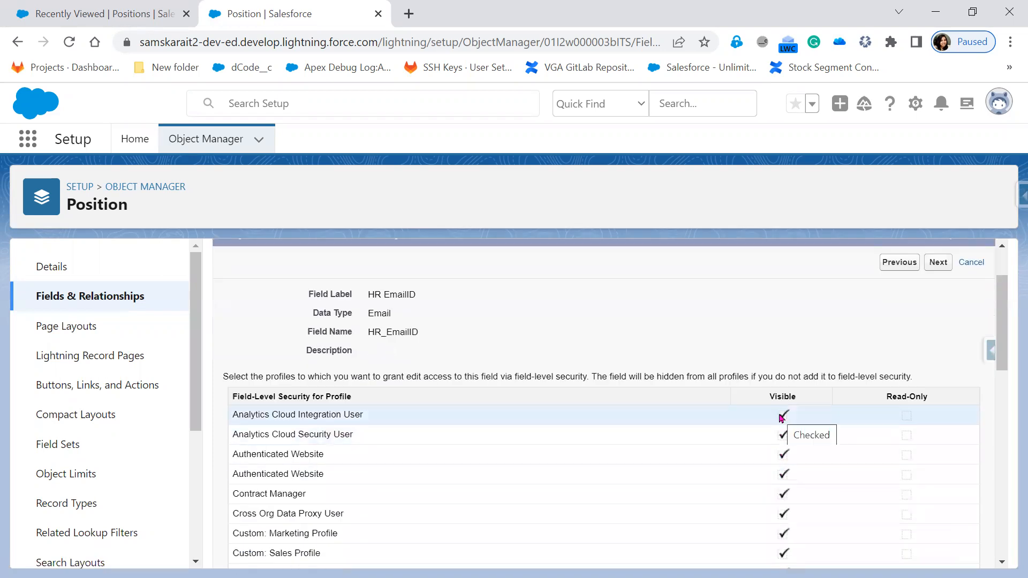
pyautogui.moveTo(752, 389); pyautogui.dragTo(798, 418)
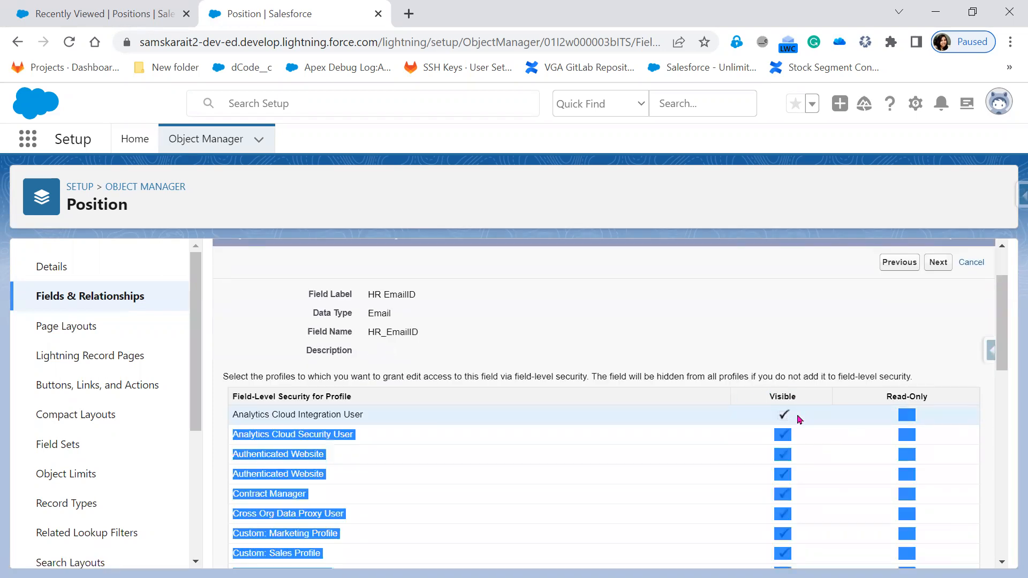
pyautogui.click(784, 390)
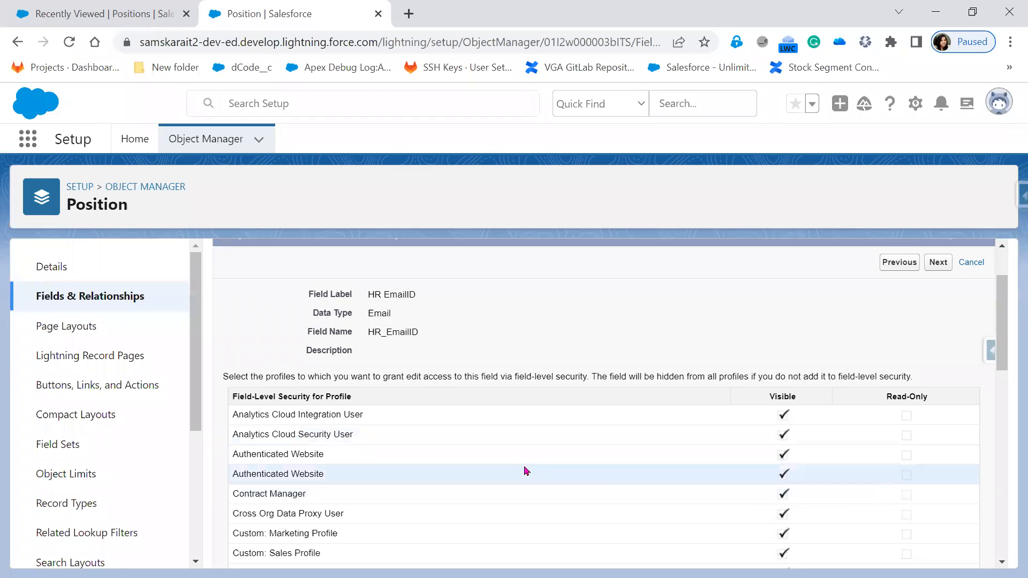
pyautogui.scroll(2, 526, 471)
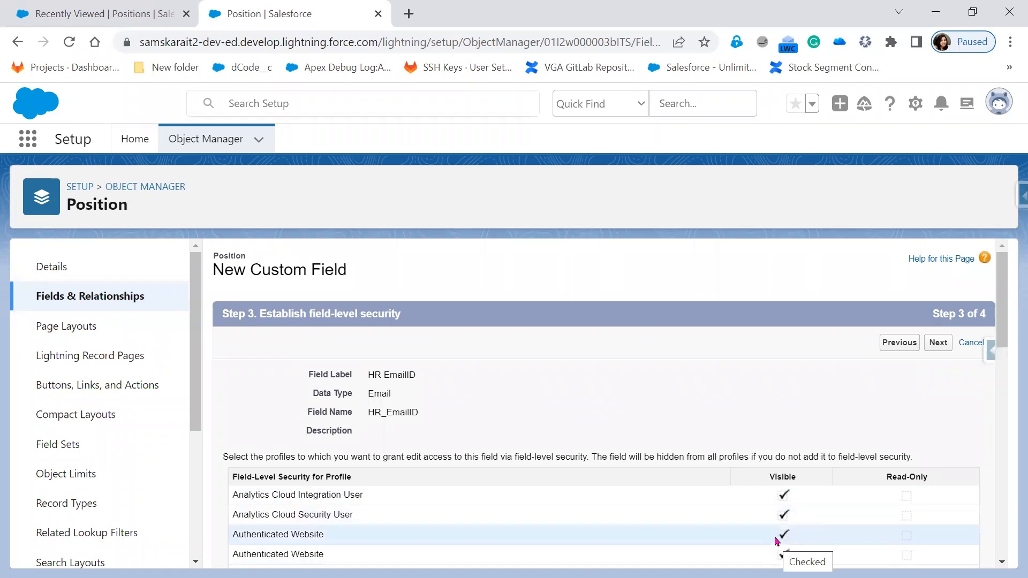
pyautogui.scroll(-2, 778, 541)
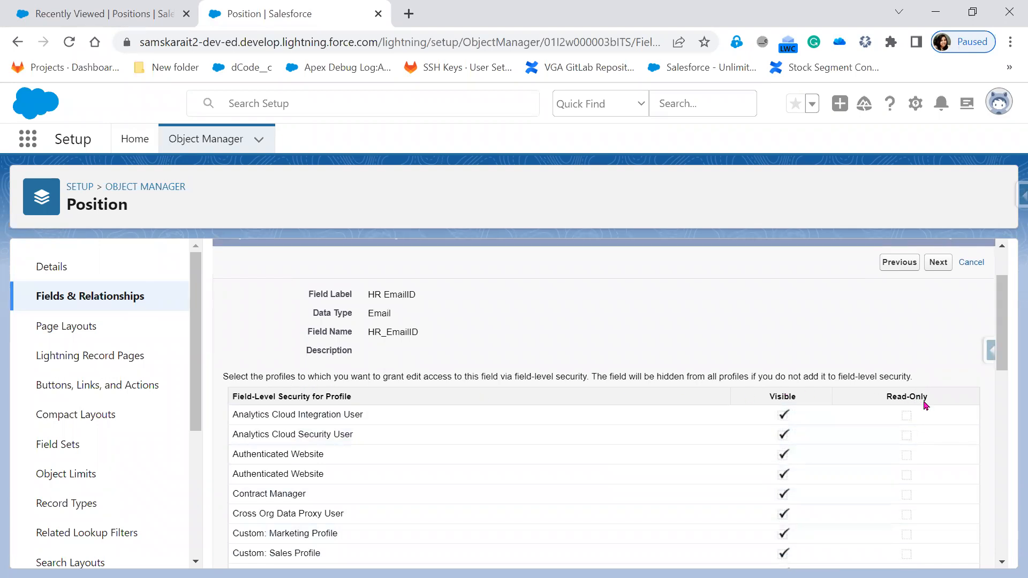
pyautogui.moveTo(760, 376); pyautogui.dragTo(913, 381)
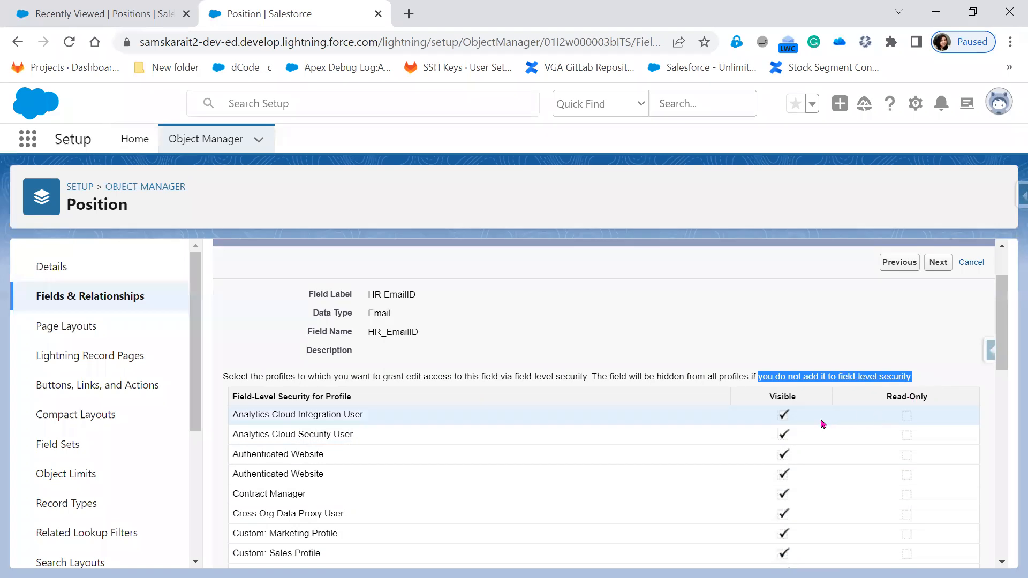
pyautogui.moveTo(285, 377); pyautogui.dragTo(592, 376)
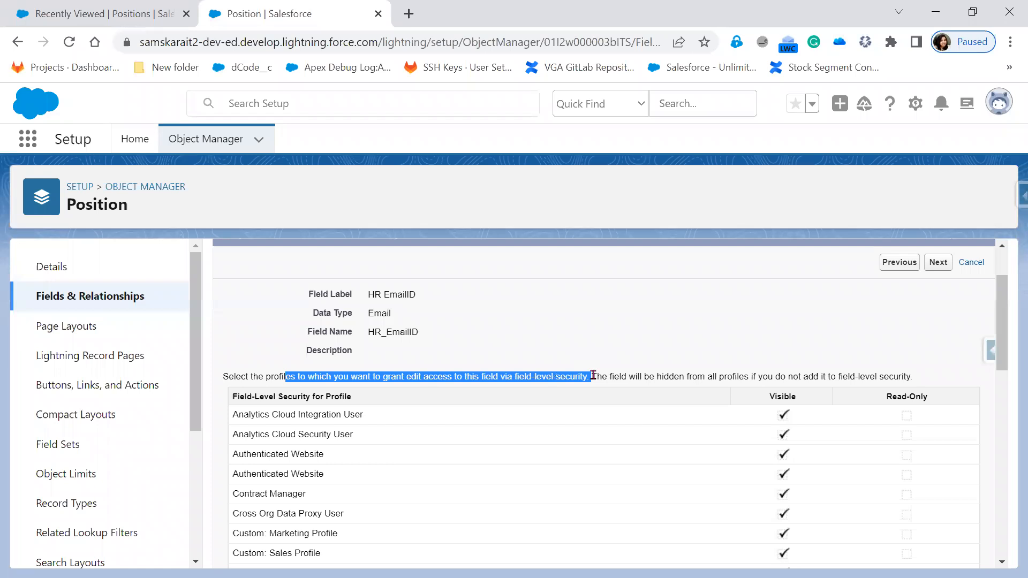
pyautogui.click(595, 375)
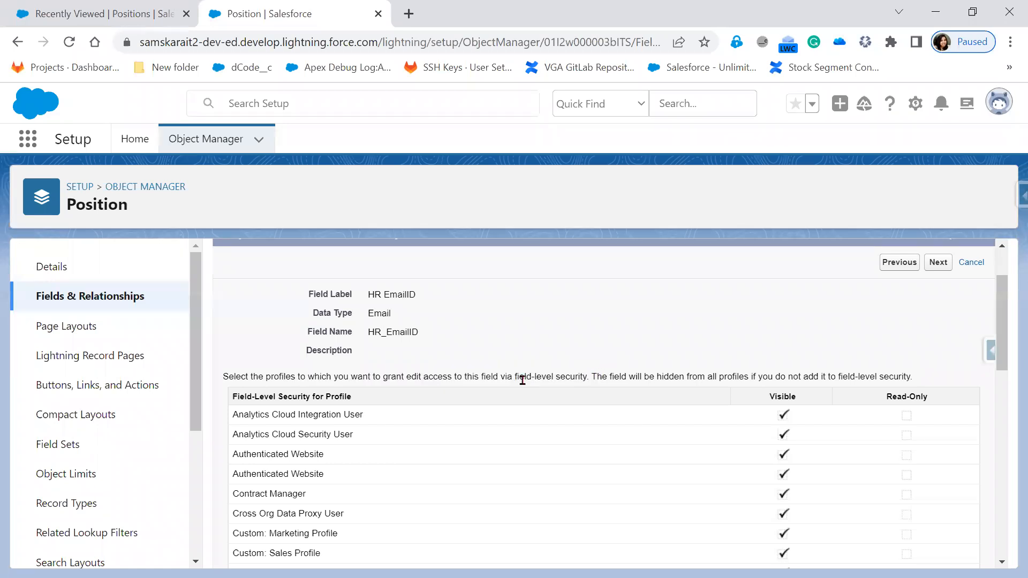
pyautogui.moveTo(297, 377); pyautogui.dragTo(268, 378)
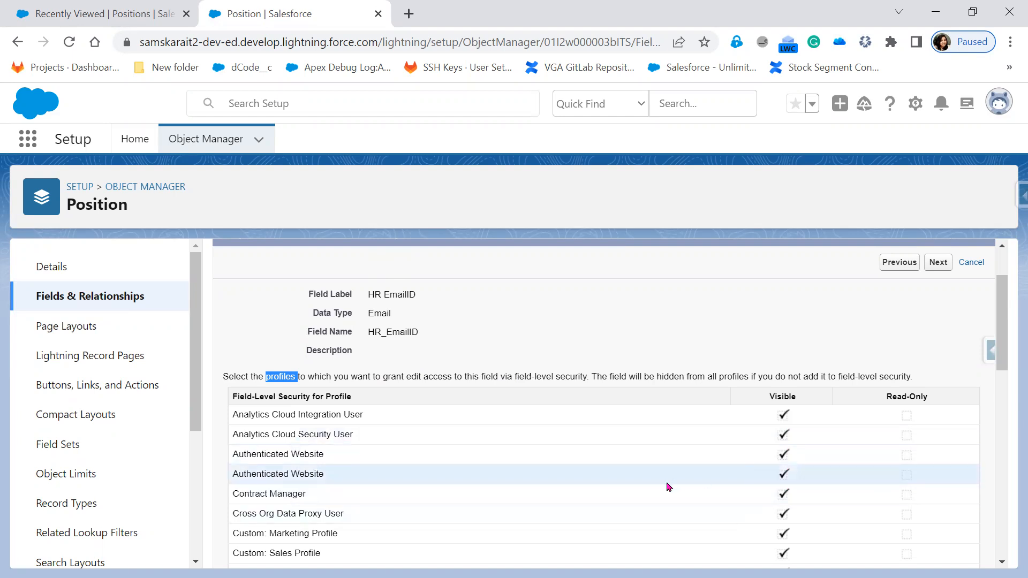
# Keep the Position Layout selected and save the HR EmailID field
pyautogui.scroll(-2, 743, 509)
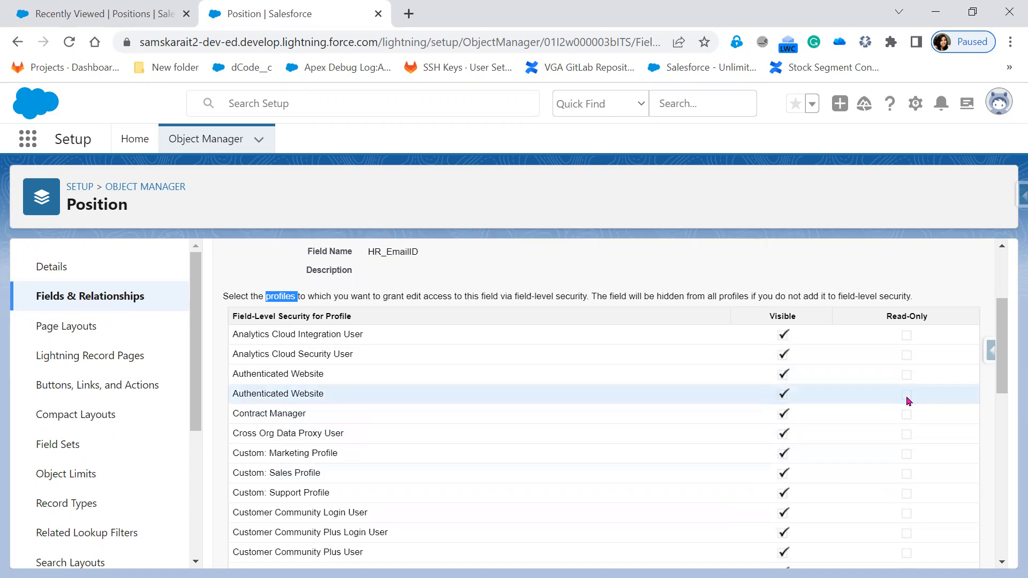
pyautogui.scroll(4, 672, 486)
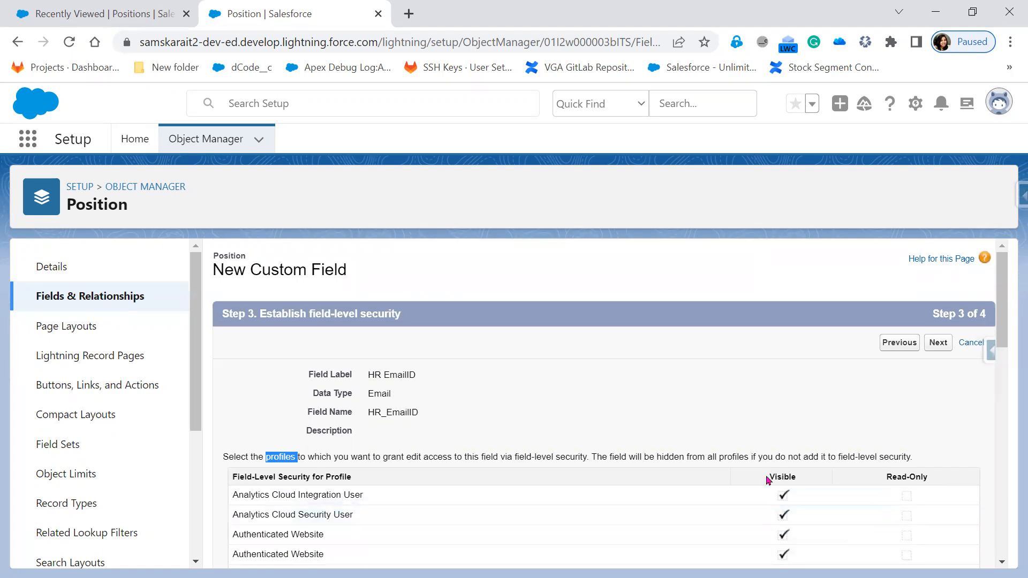
pyautogui.scroll(-2, 772, 544)
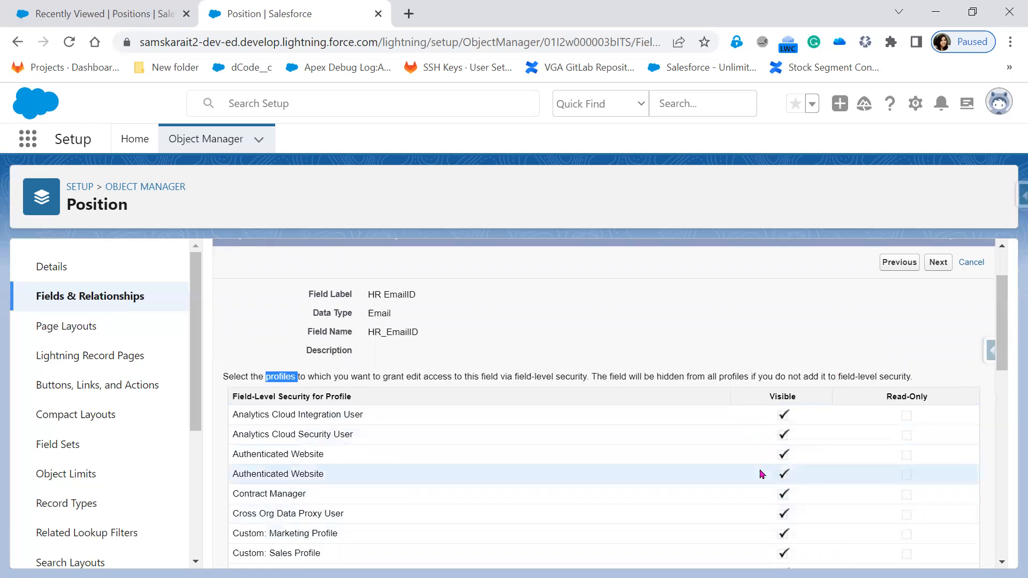
pyautogui.scroll(-15, 762, 473)
pyautogui.scroll(15, 760, 473)
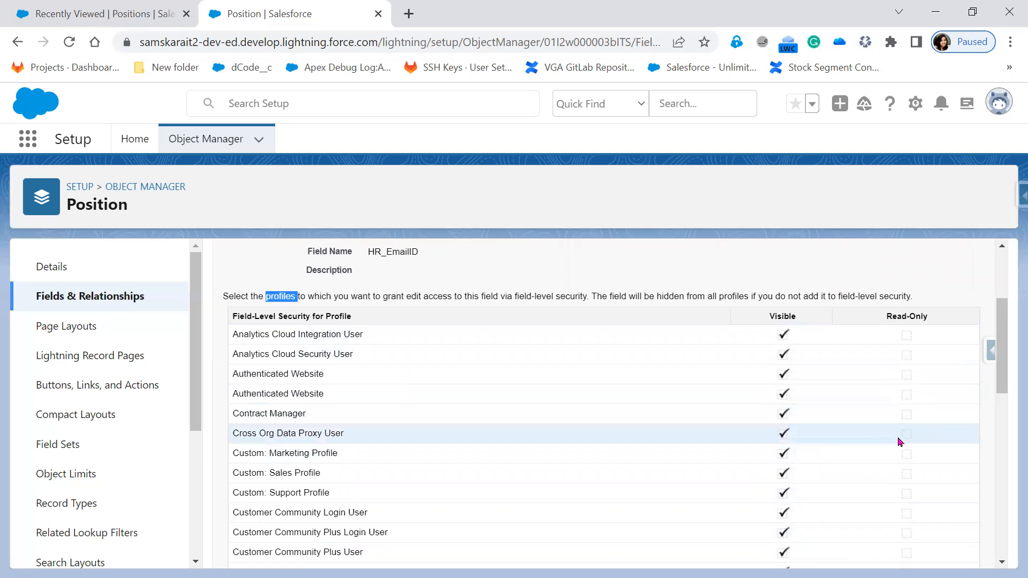
pyautogui.scroll(3, 812, 485)
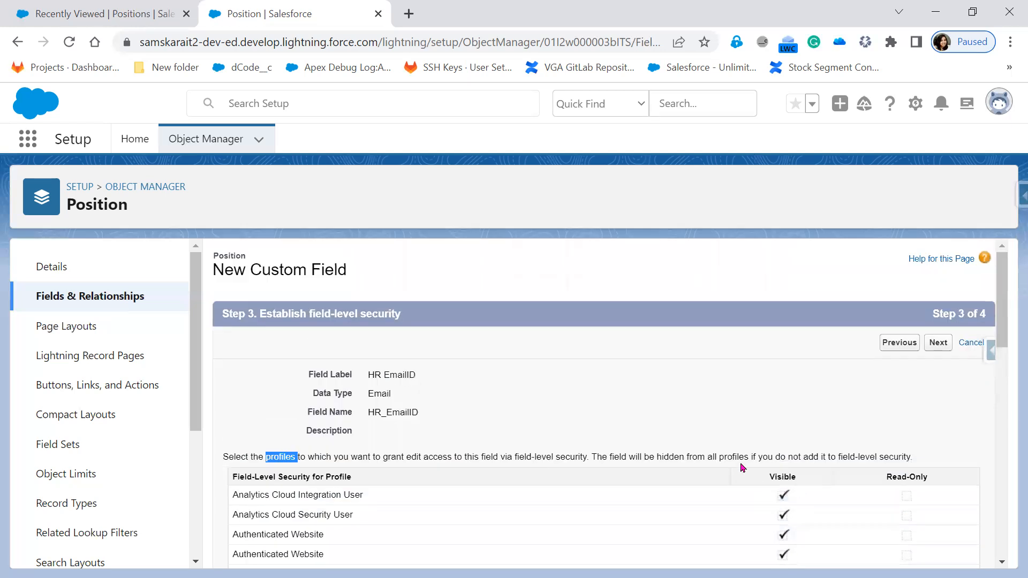
pyautogui.click(939, 343)
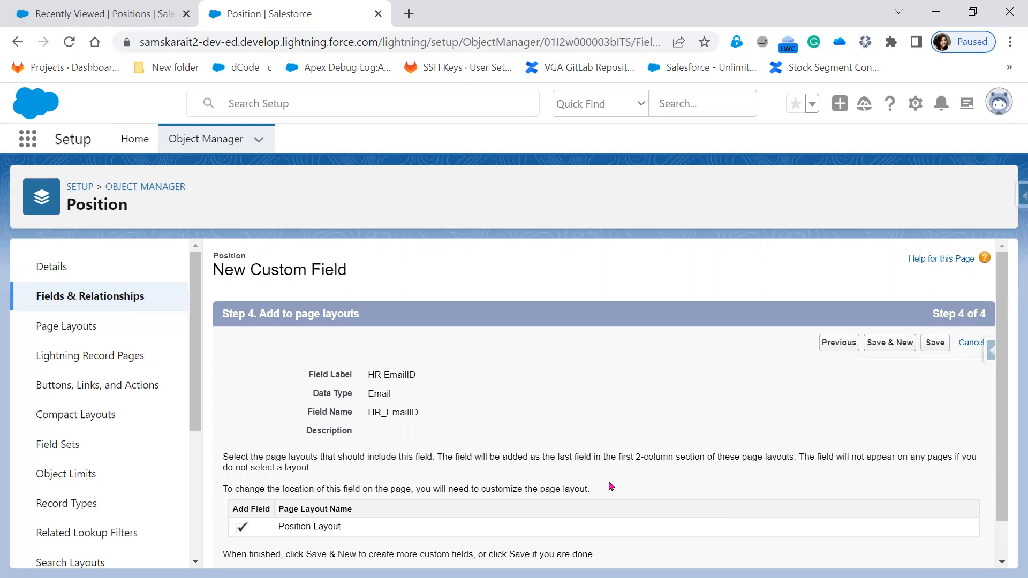
pyautogui.click(944, 347)
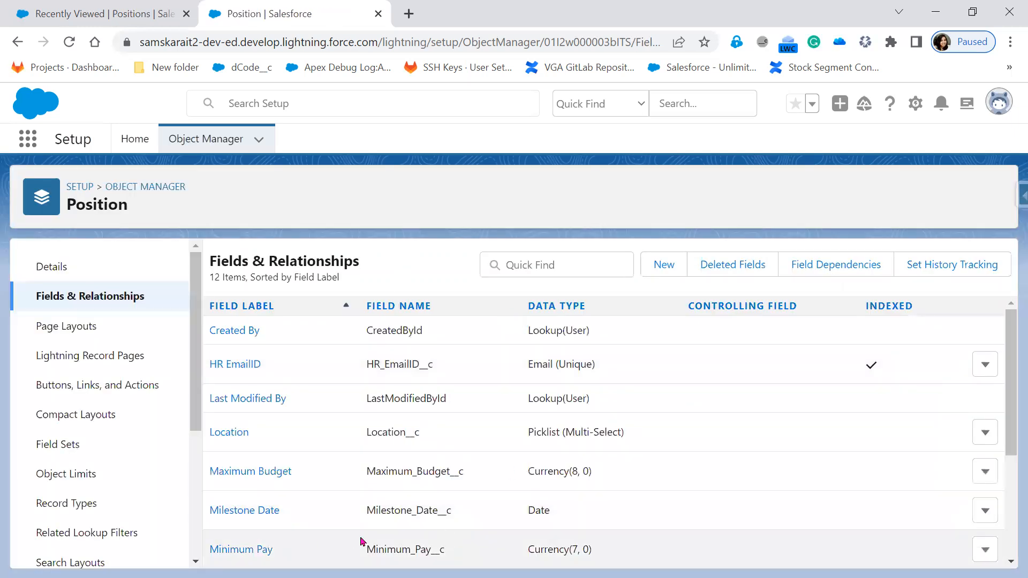
# Open HR EmailID for editing and keep Email as its data type
pyautogui.scroll(-3, 361, 541)
pyautogui.scroll(3, 361, 539)
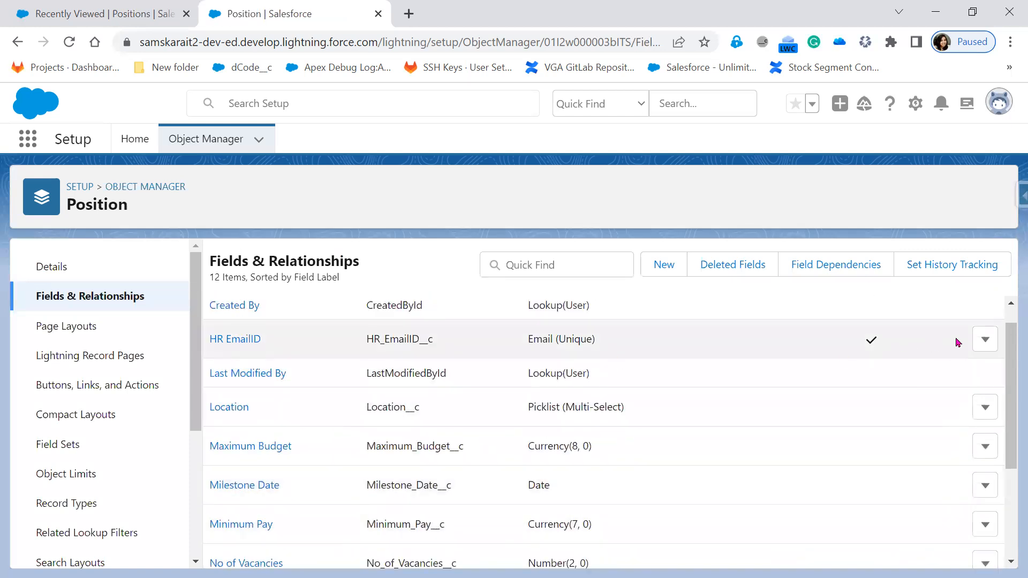
pyautogui.scroll(1, 962, 374)
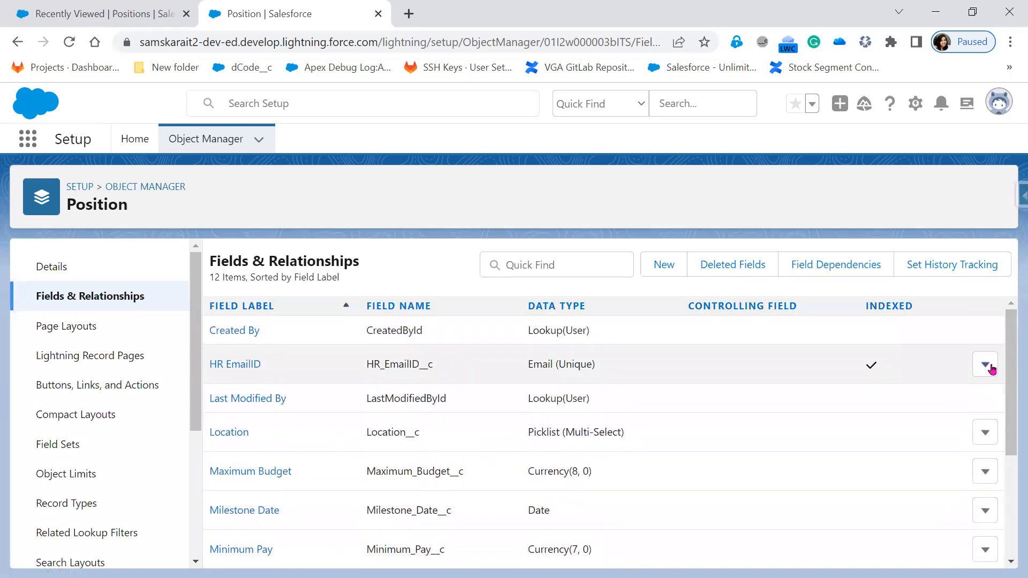
pyautogui.click(991, 368)
pyautogui.click(964, 400)
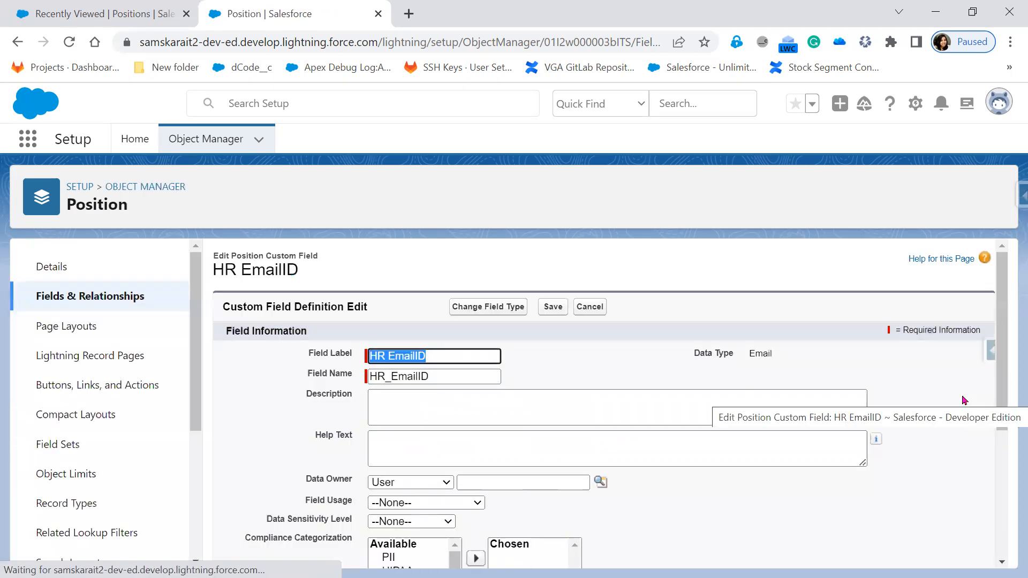
pyautogui.scroll(-3, 587, 397)
pyautogui.scroll(3, 587, 396)
pyautogui.click(496, 308)
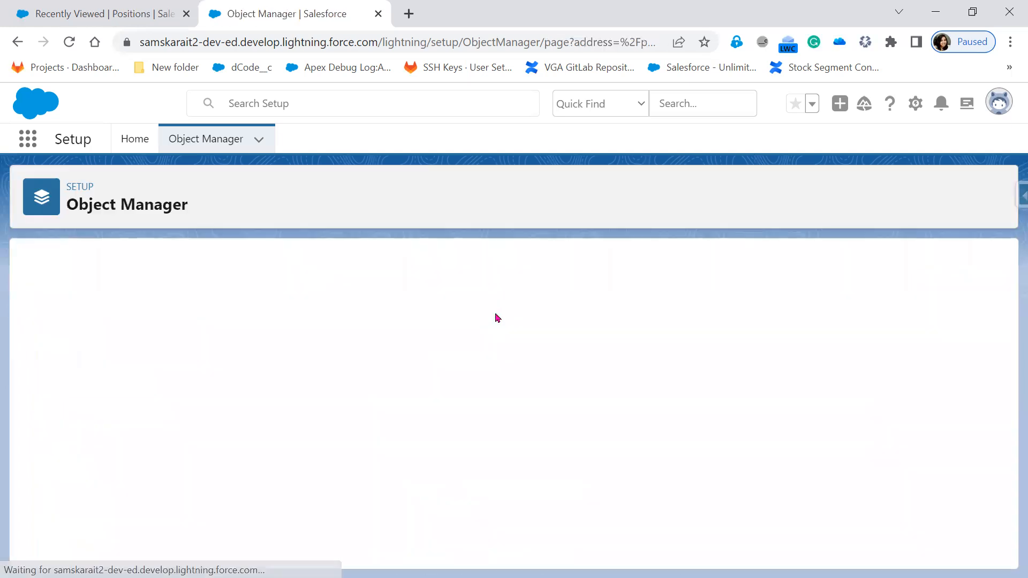
pyautogui.scroll(4, 896, 431)
pyautogui.click(947, 342)
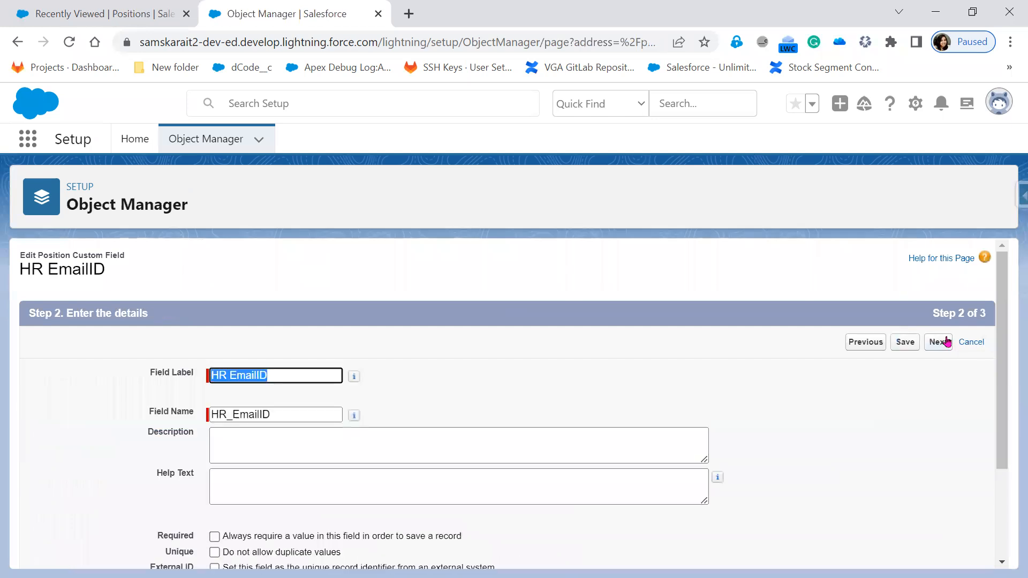
pyautogui.click(946, 348)
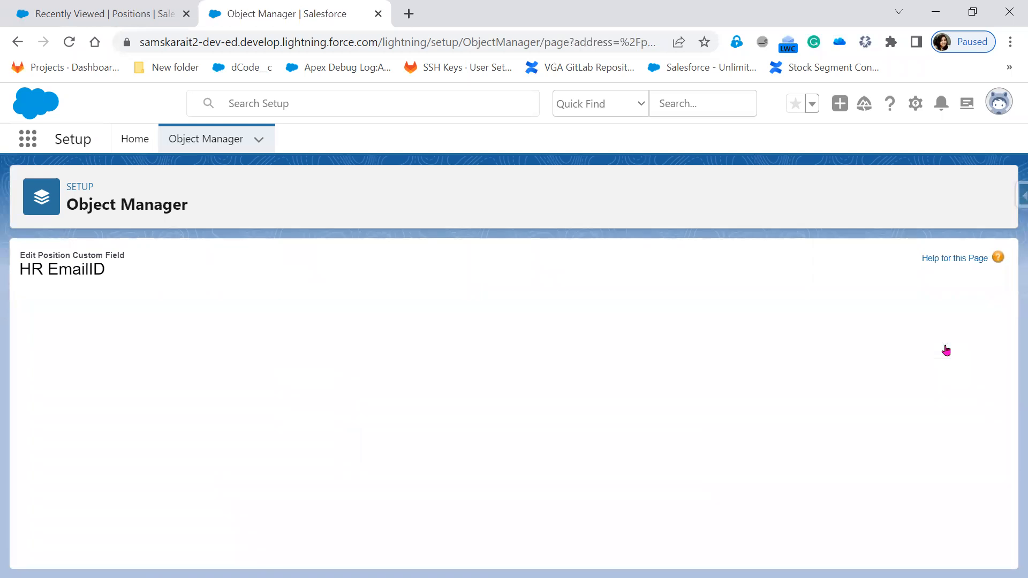
# Hide HR EmailID from the Contract Manager and Cross Org Data Proxy User profiles and save
pyautogui.scroll(-5, 846, 359)
pyautogui.scroll(2, 649, 356)
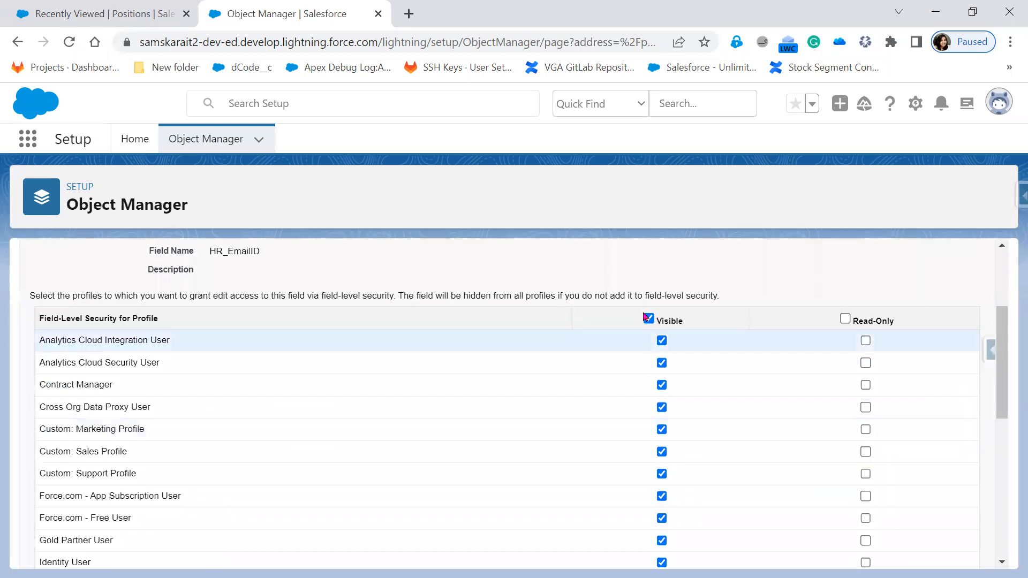
pyautogui.click(662, 386)
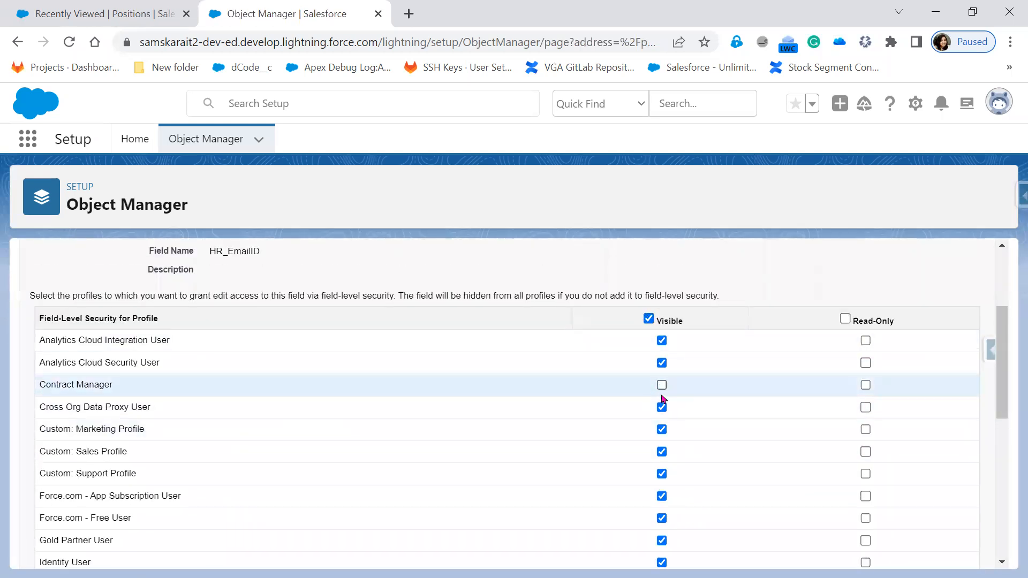
pyautogui.click(662, 407)
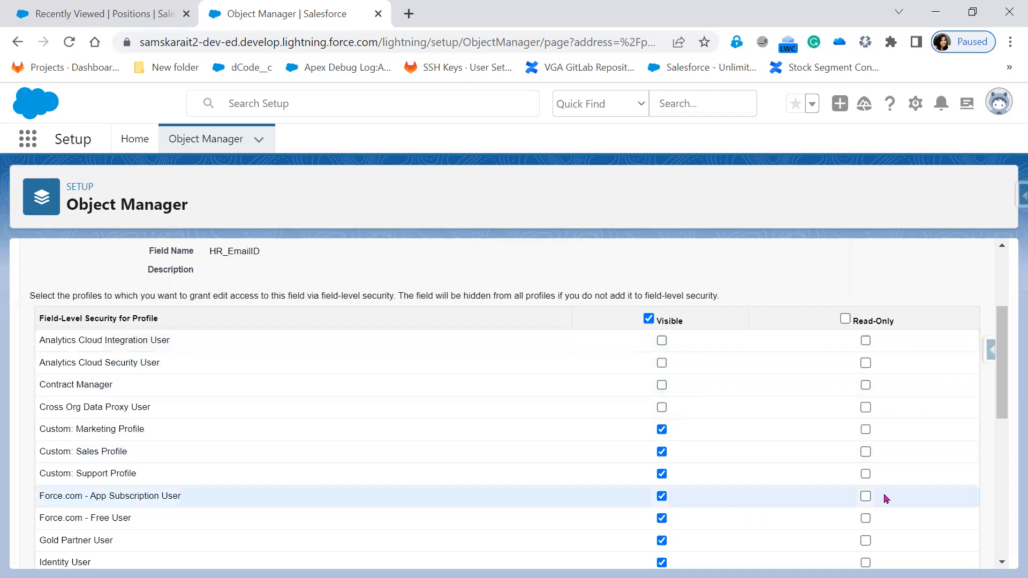
pyautogui.scroll(3, 305, 415)
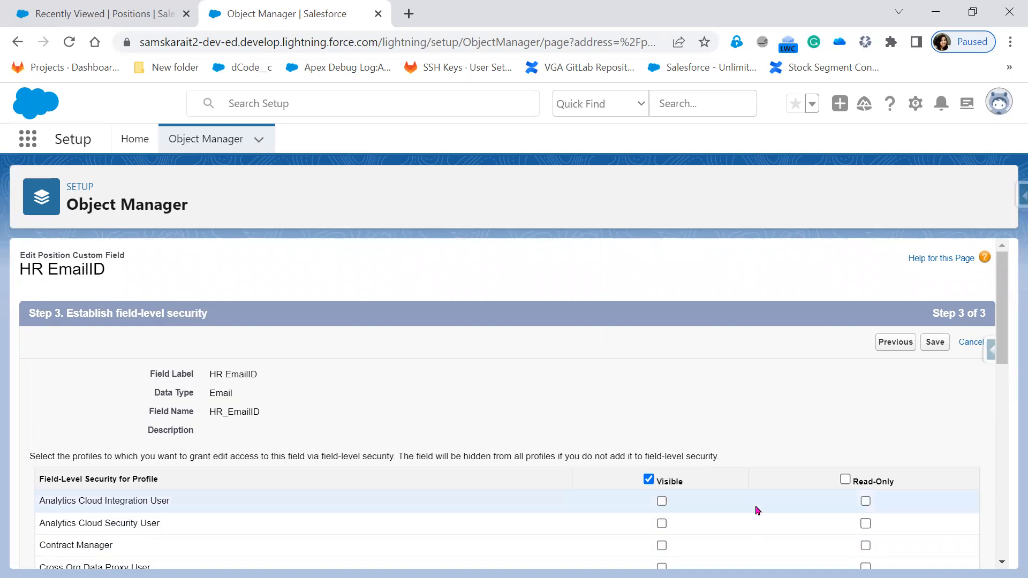
pyautogui.scroll(-3, 696, 482)
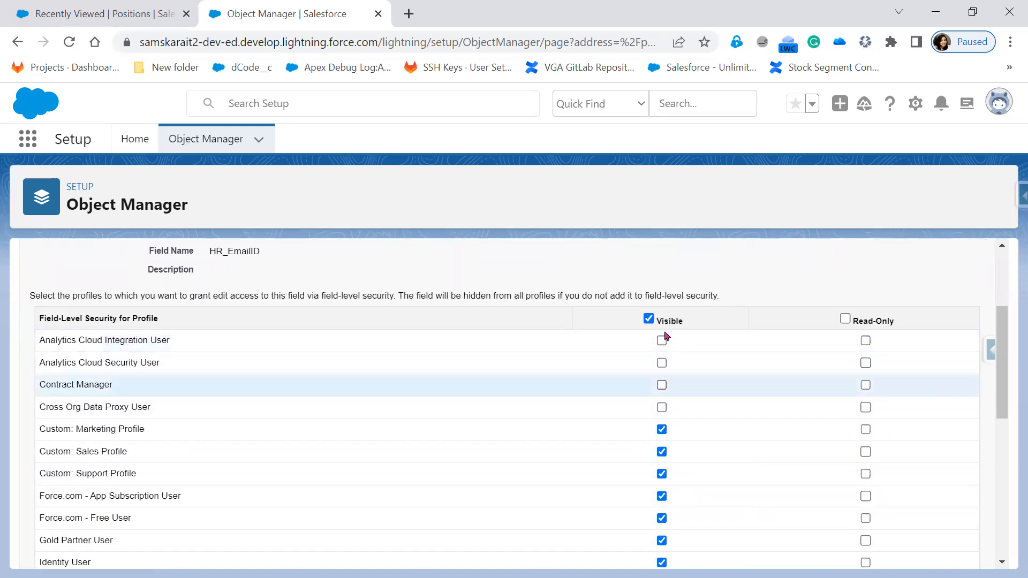
pyautogui.scroll(3, 675, 421)
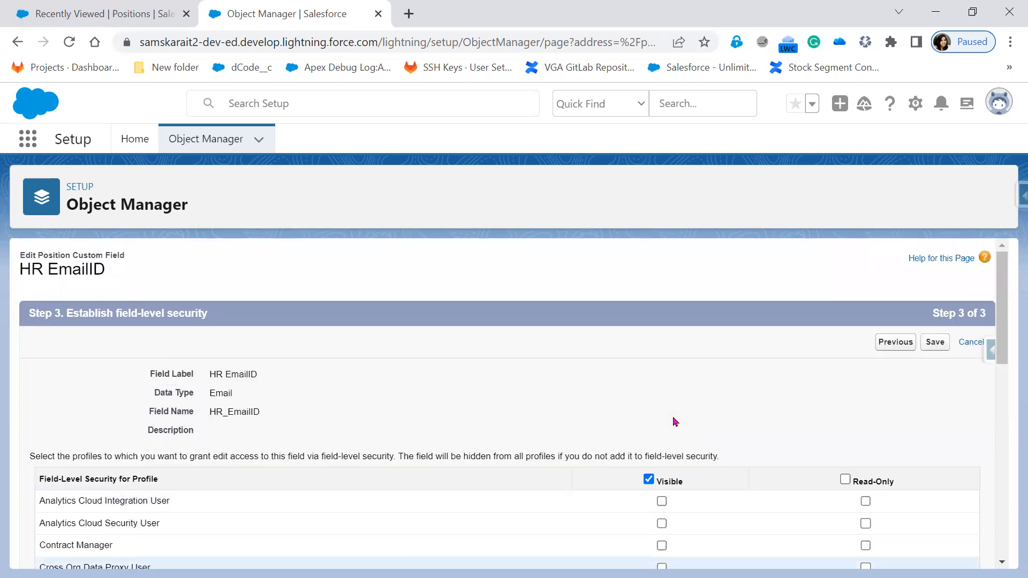
pyautogui.click(935, 342)
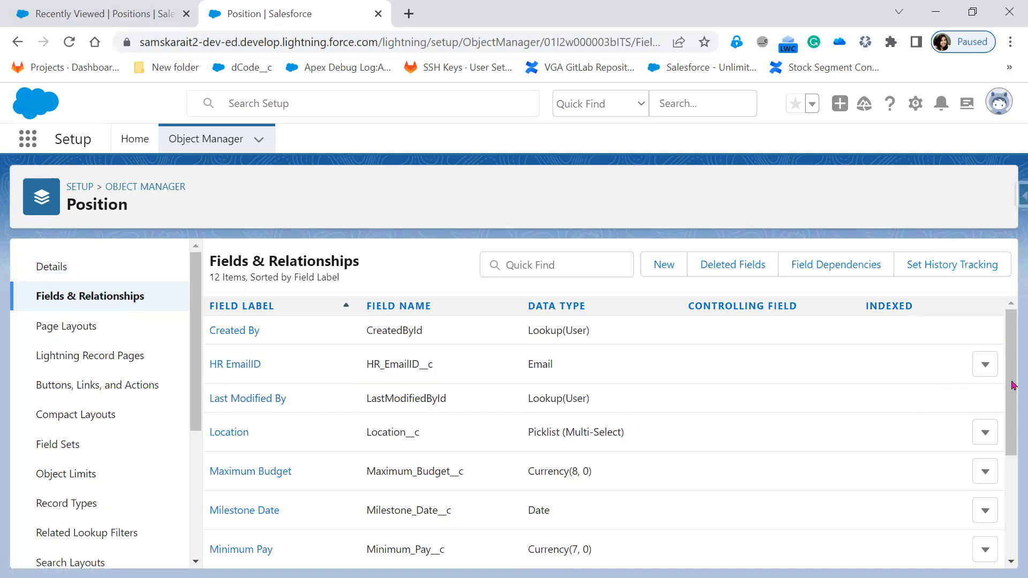
# Edit HR EmailID to reject duplicate values (Unique) and save it
pyautogui.click(986, 367)
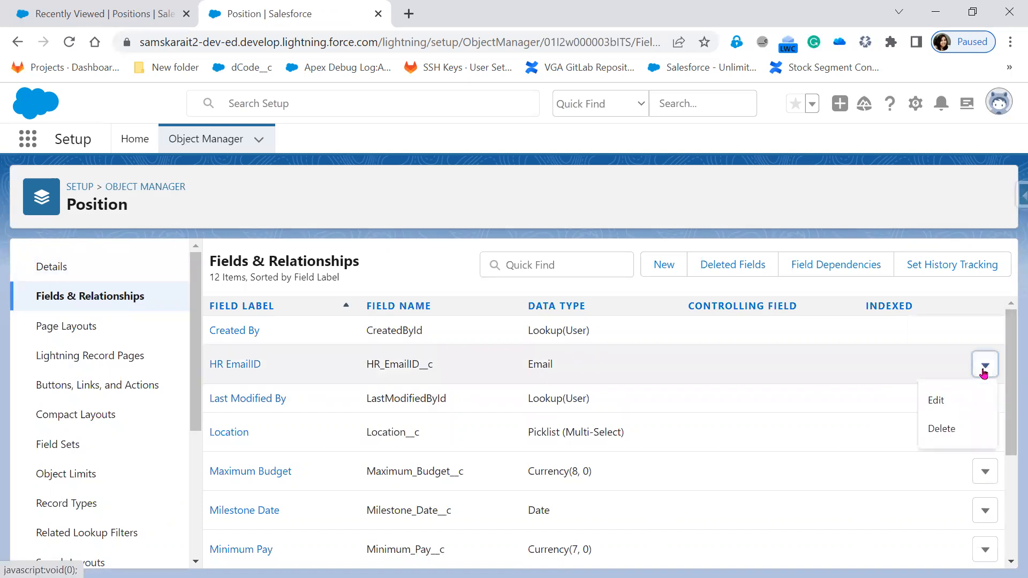
pyautogui.click(942, 401)
pyautogui.scroll(-4, 612, 490)
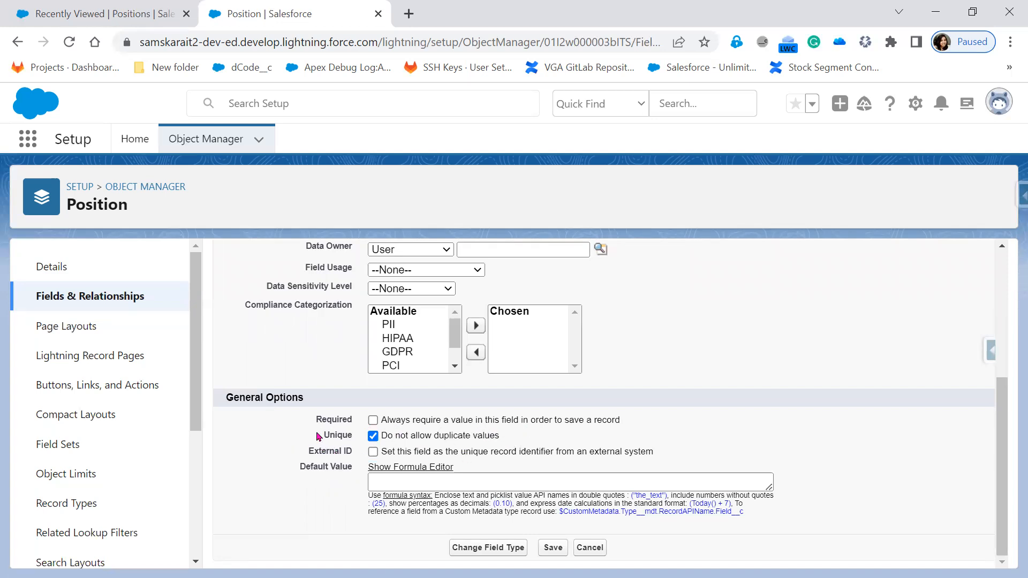
pyautogui.click(374, 422)
pyautogui.click(544, 552)
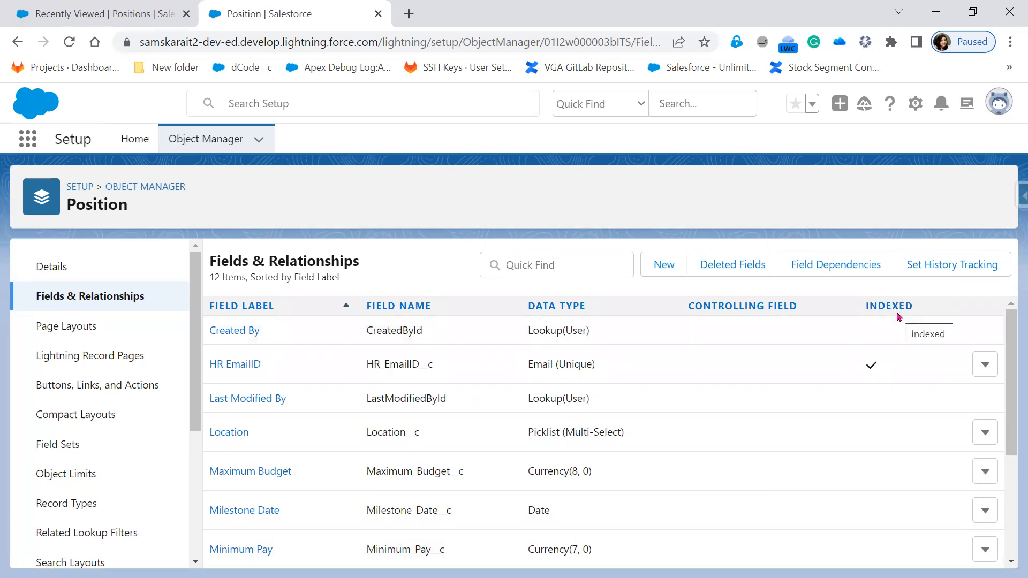
# Sort Position's fields by the Indexed column and take a screenshot of the list
pyautogui.scroll(-4, 879, 493)
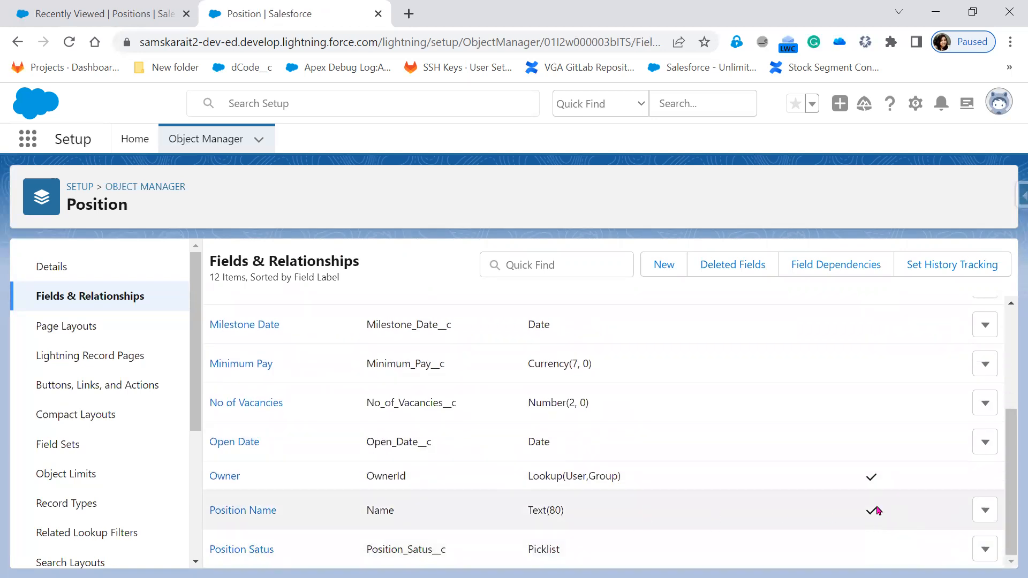
pyautogui.scroll(4, 927, 508)
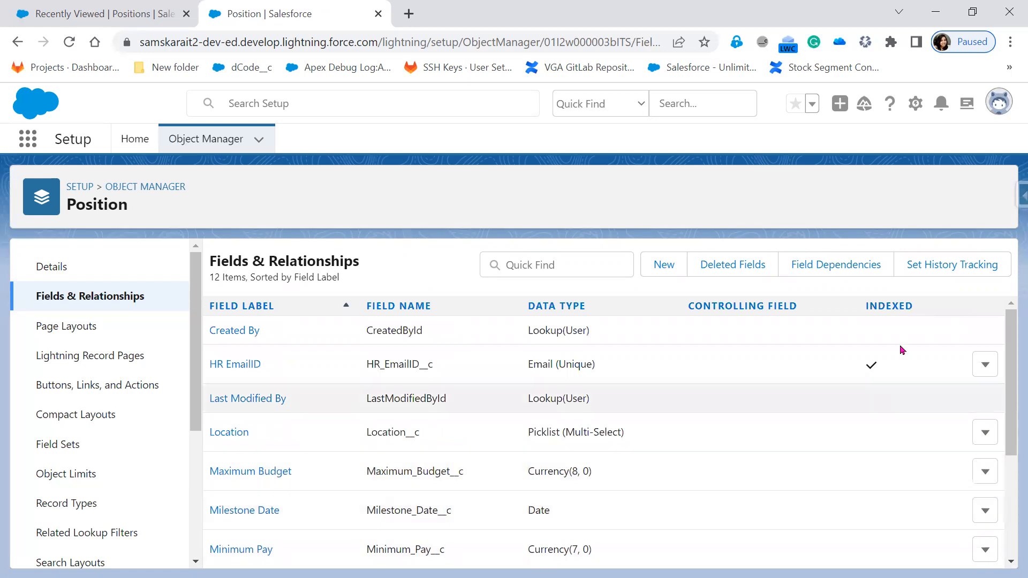
pyautogui.click(895, 307)
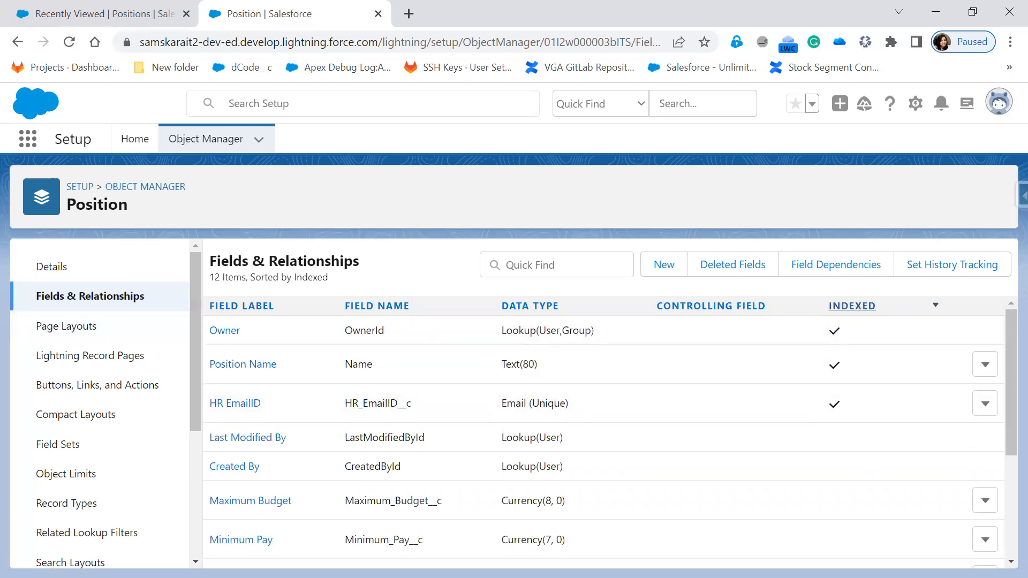
pyautogui.hotkey('alt', 'Tab')
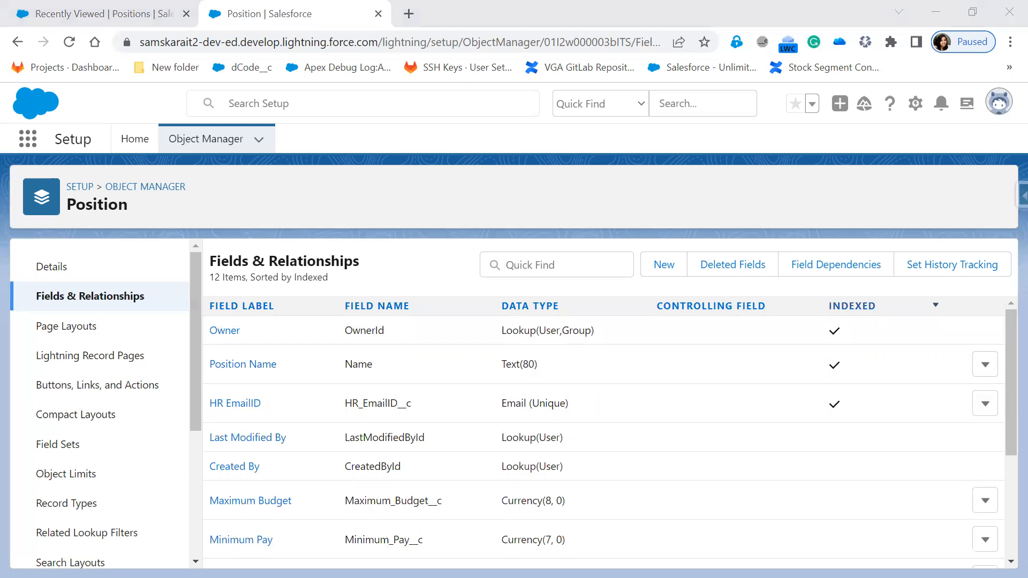
pyautogui.hotkey('alt', 'Tab')
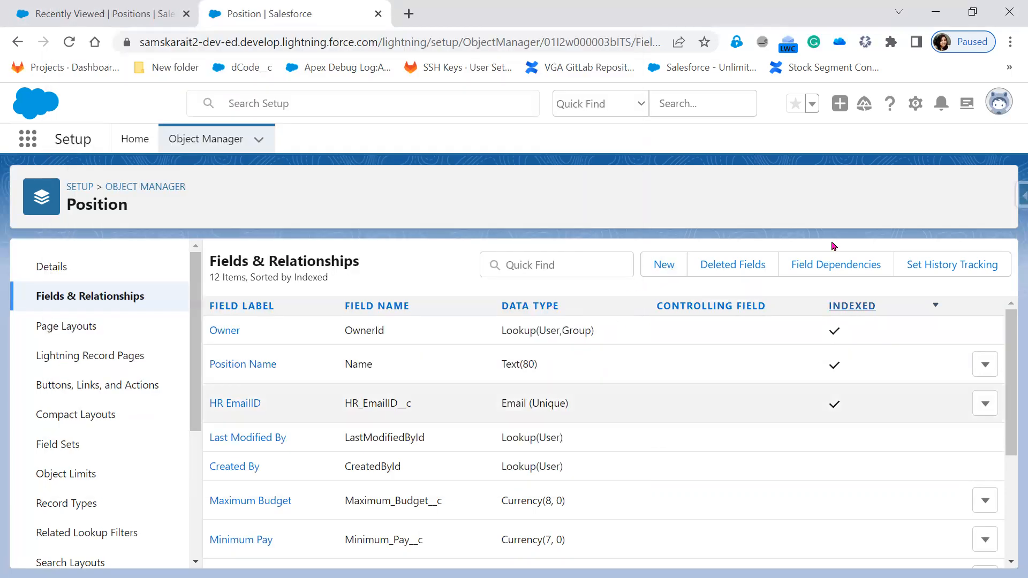
# Start a new custom field on Position with the Phone data type
pyautogui.click(656, 271)
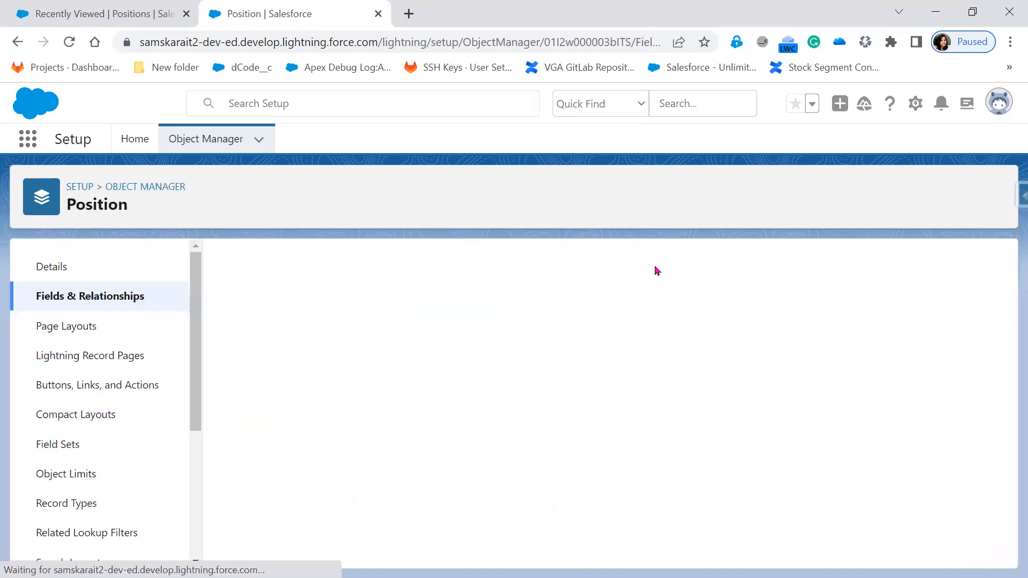
pyautogui.scroll(-6, 583, 459)
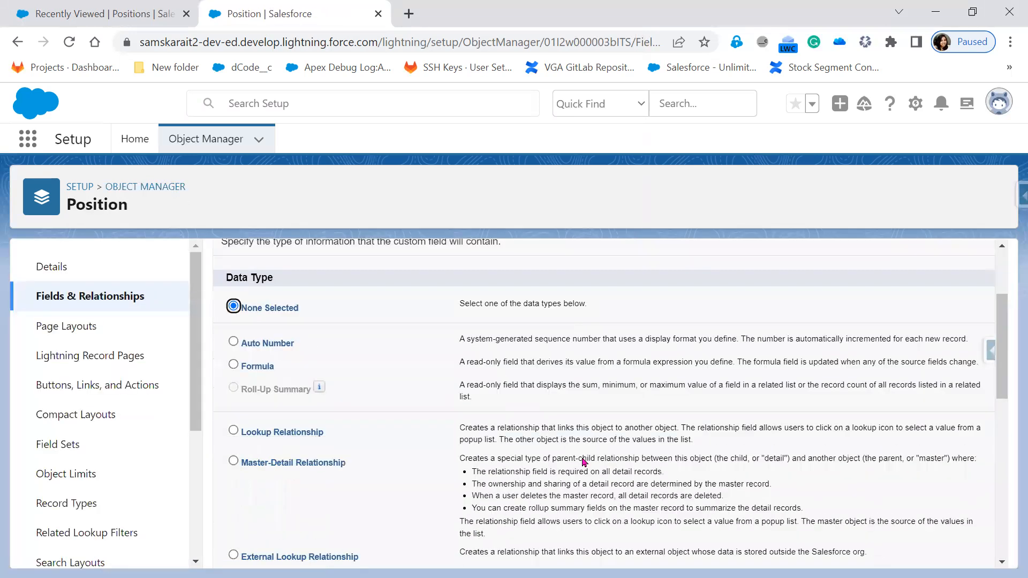
pyautogui.scroll(-3, 582, 459)
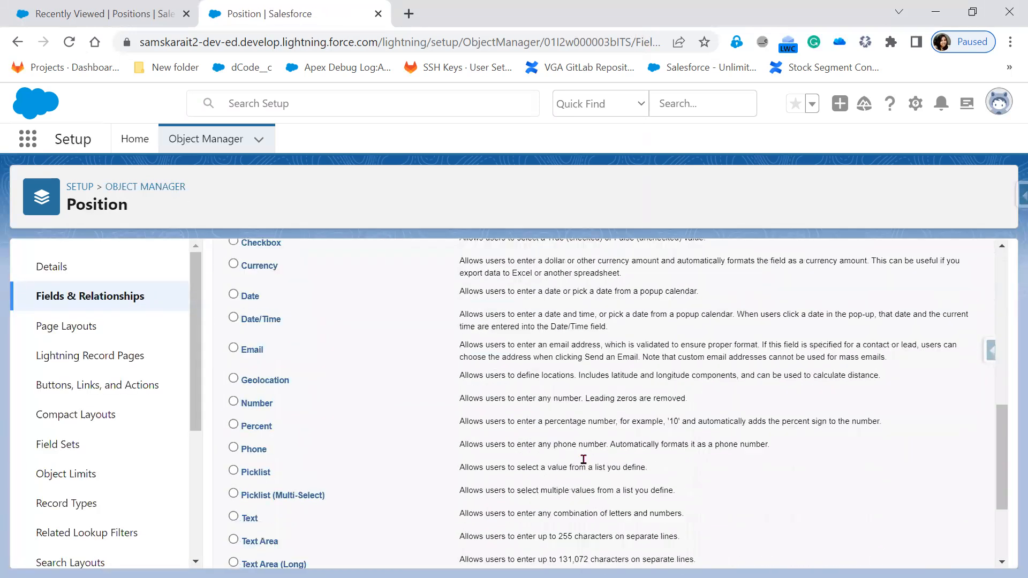
pyautogui.click(260, 450)
pyautogui.scroll(10, 974, 442)
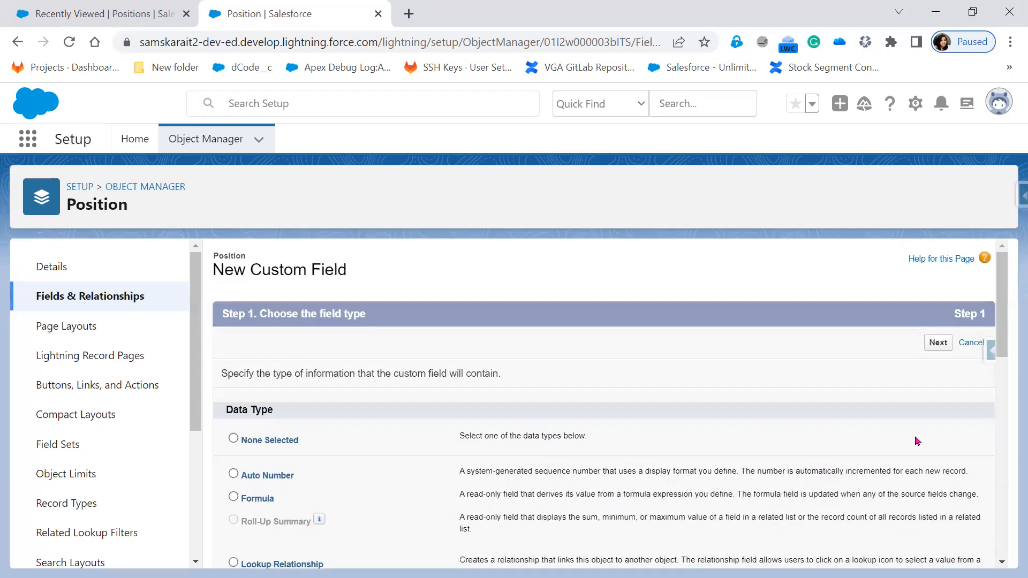
pyautogui.click(929, 346)
# Label it HR Contact Number, keep it on the Position Layout, and save
pyautogui.click(376, 374)
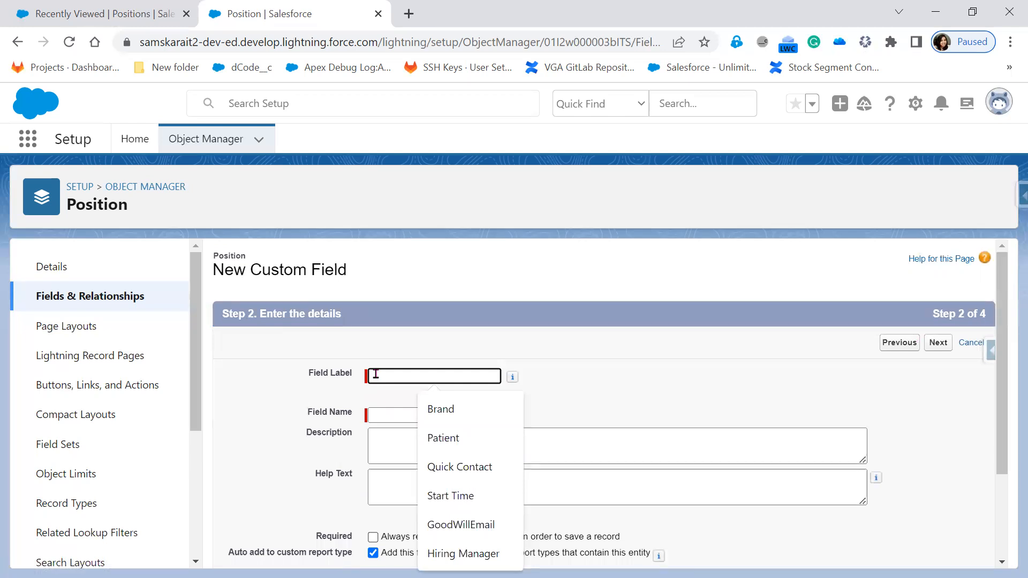
pyautogui.write('HR Contac')
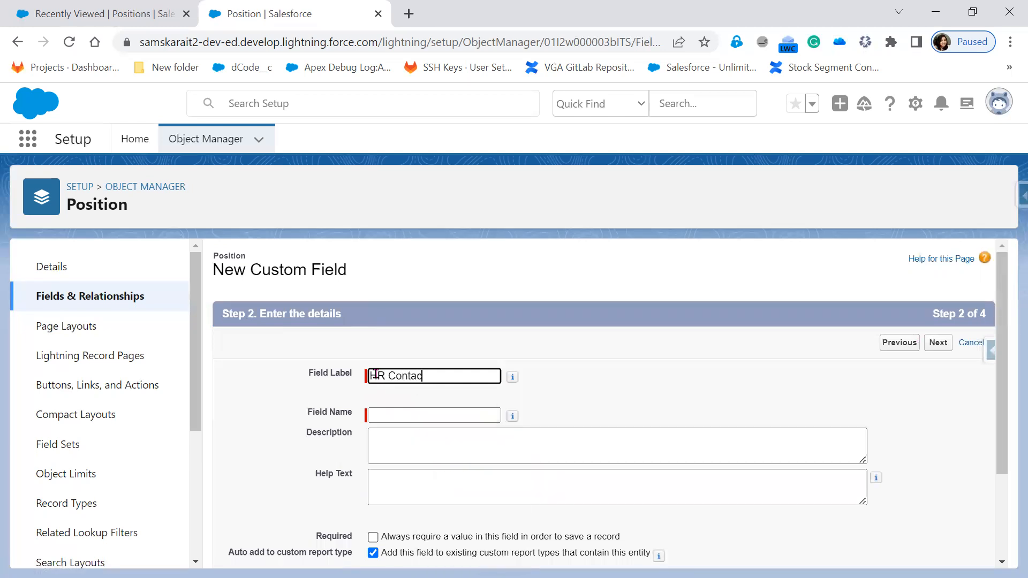
pyautogui.write('t Number')
pyautogui.click(616, 404)
pyautogui.scroll(-2, 616, 405)
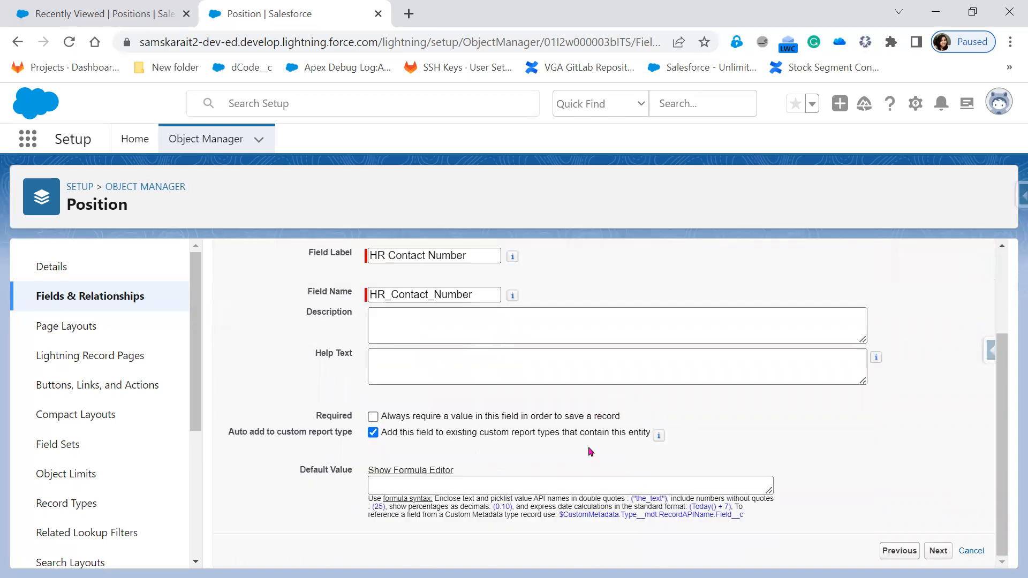
pyautogui.click(939, 555)
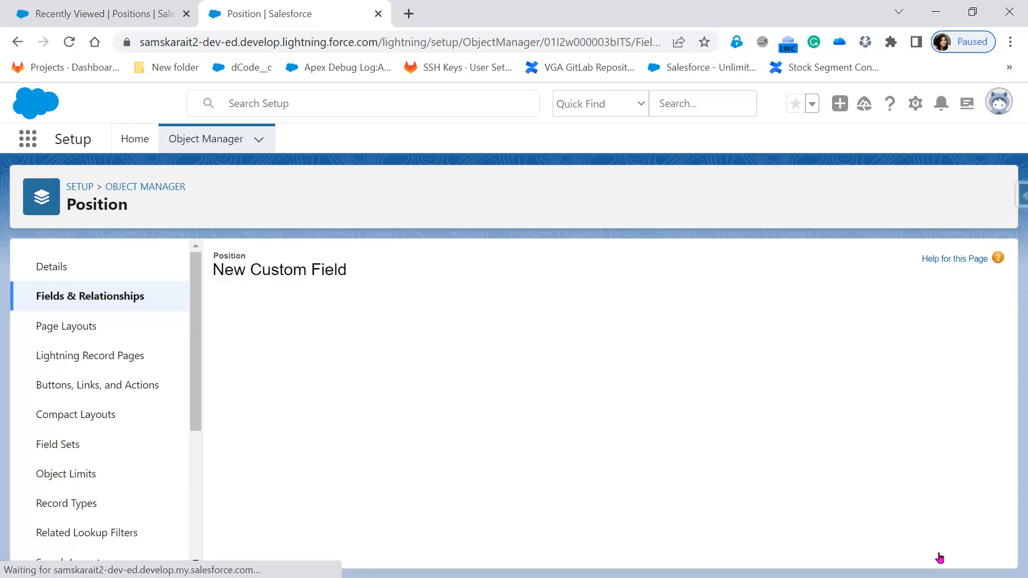
pyautogui.click(939, 344)
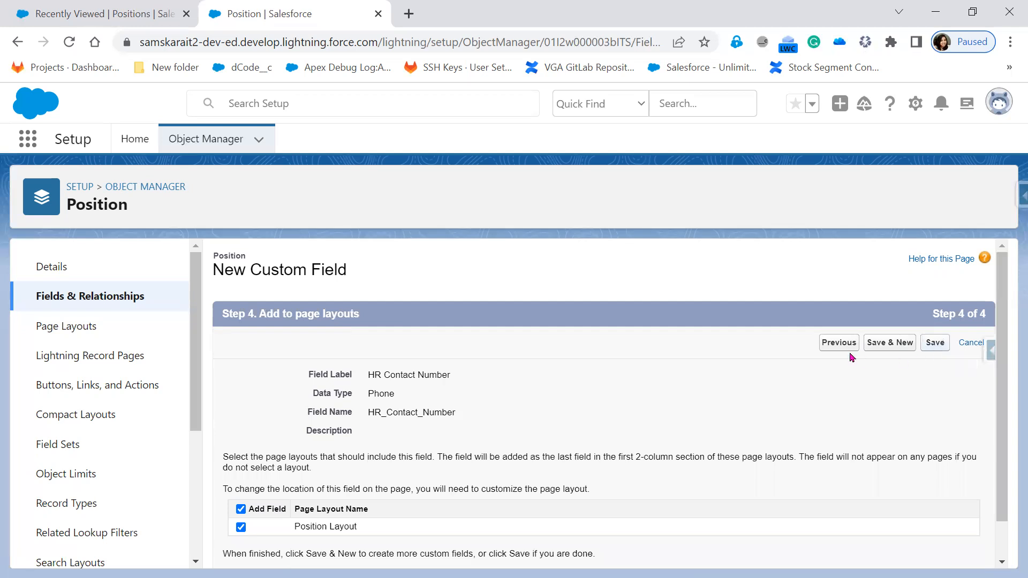
pyautogui.click(852, 347)
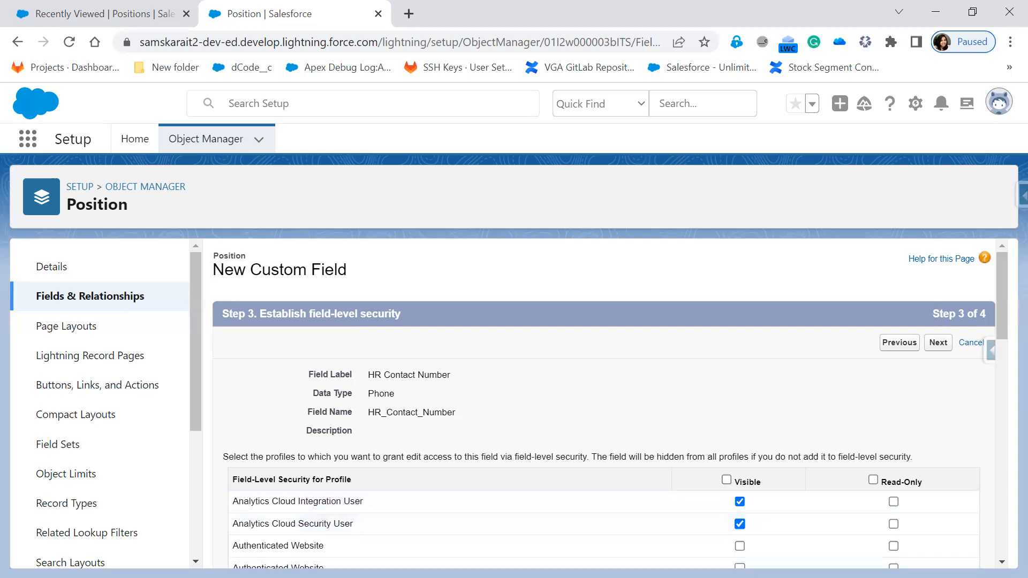
pyautogui.click(939, 345)
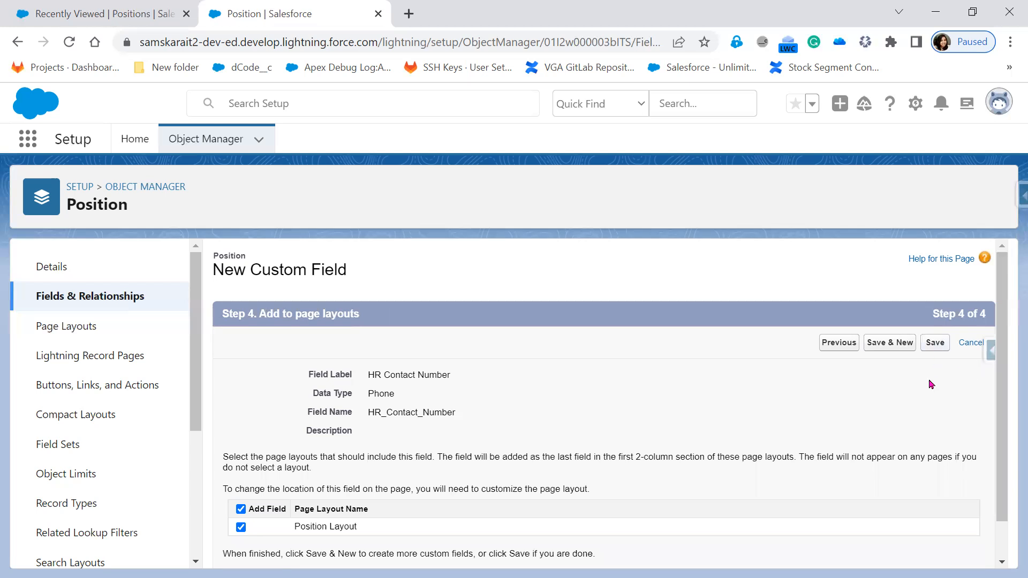
pyautogui.click(935, 343)
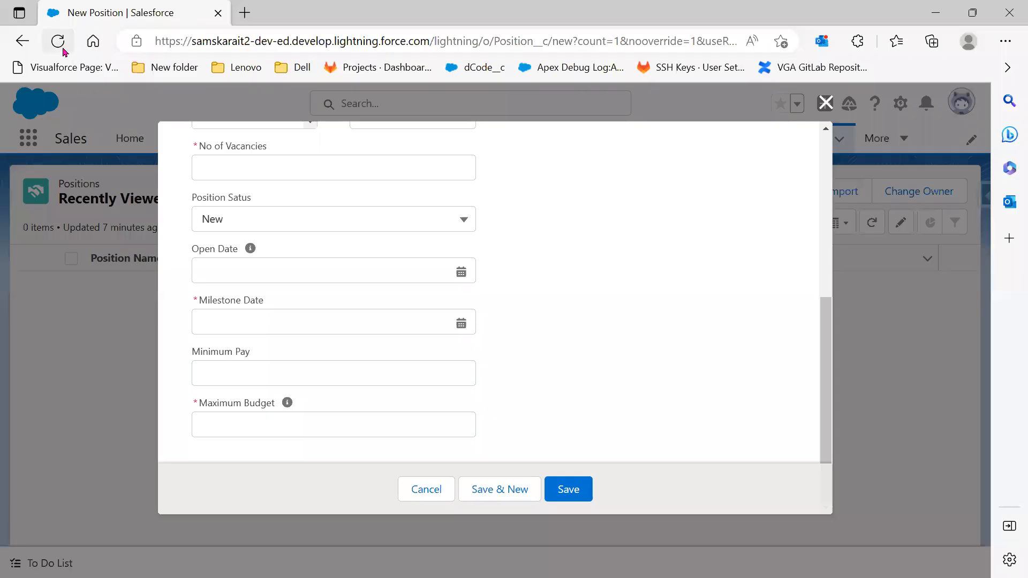
# Reload the New Position page twice, then close the New Position form
pyautogui.click(58, 41)
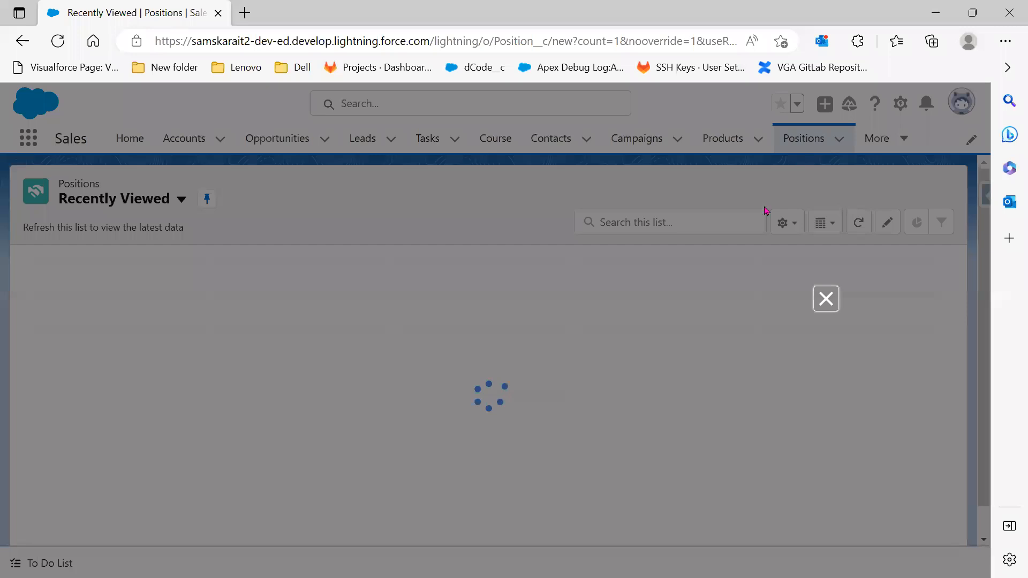
pyautogui.scroll(-5, 573, 397)
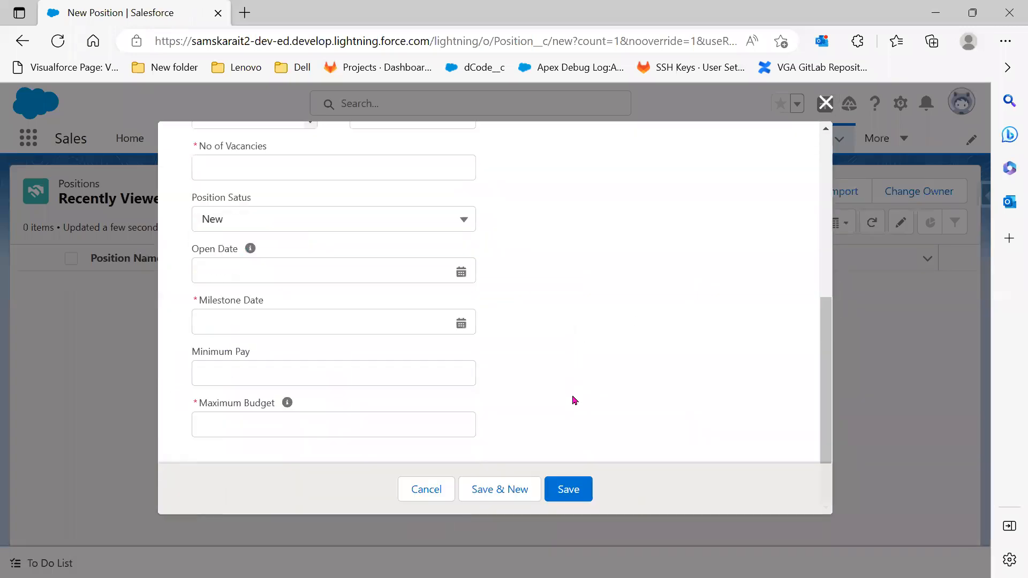
pyautogui.click(69, 47)
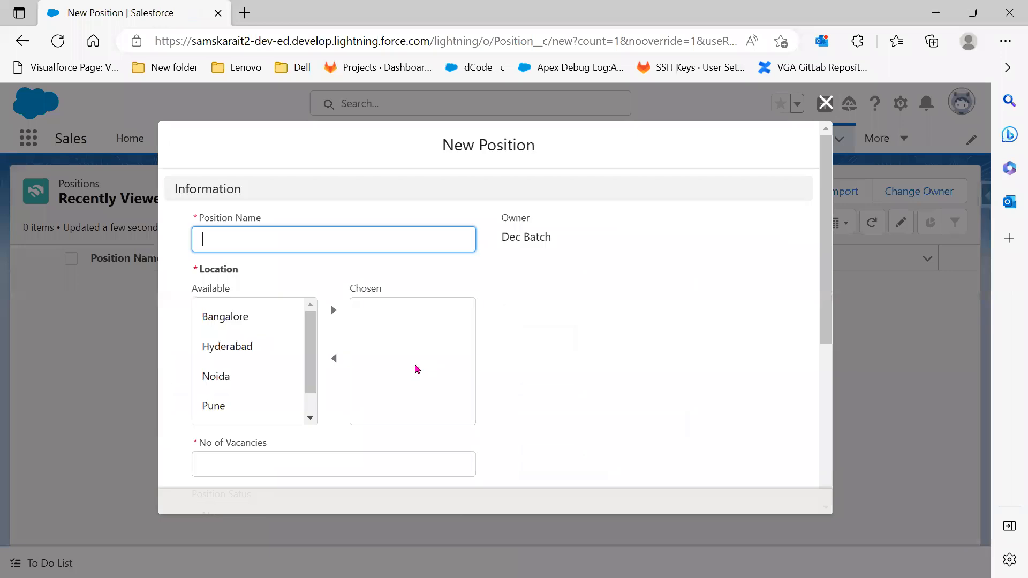
pyautogui.scroll(-5, 416, 369)
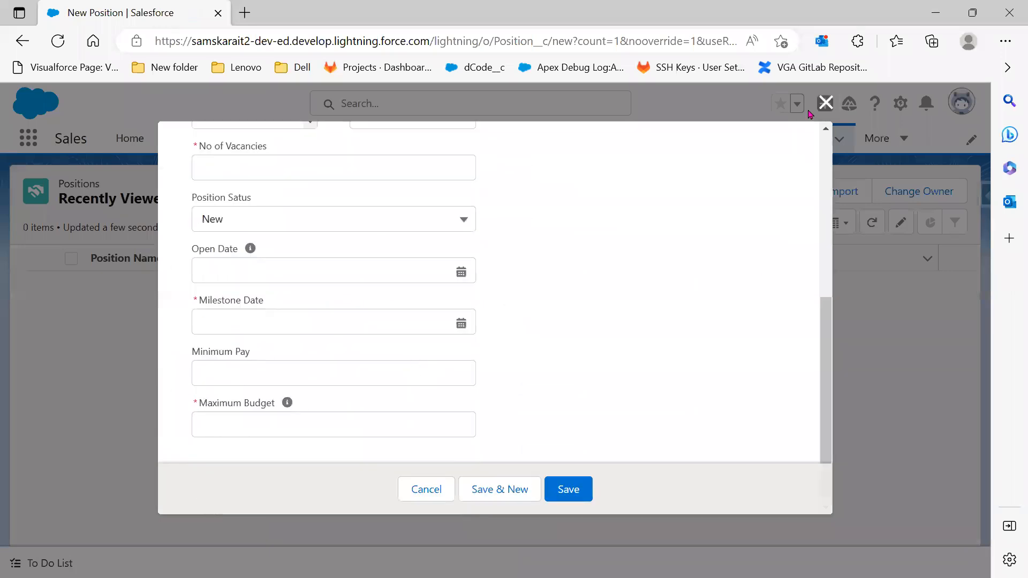
pyautogui.click(826, 102)
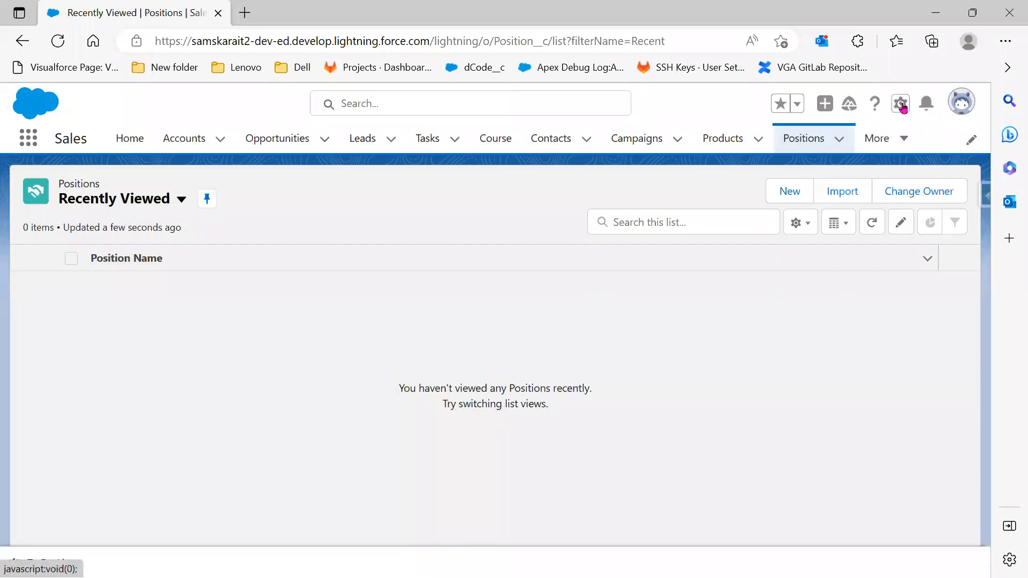
# Log out of Salesforce, log back in, and postpone the mobile phone registration
pyautogui.click(902, 104)
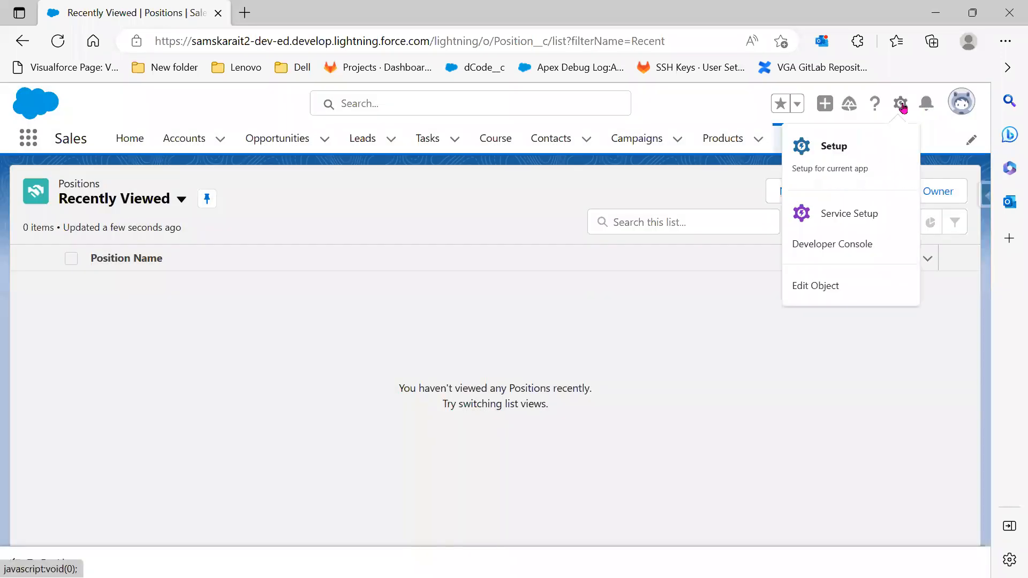
pyautogui.click(958, 103)
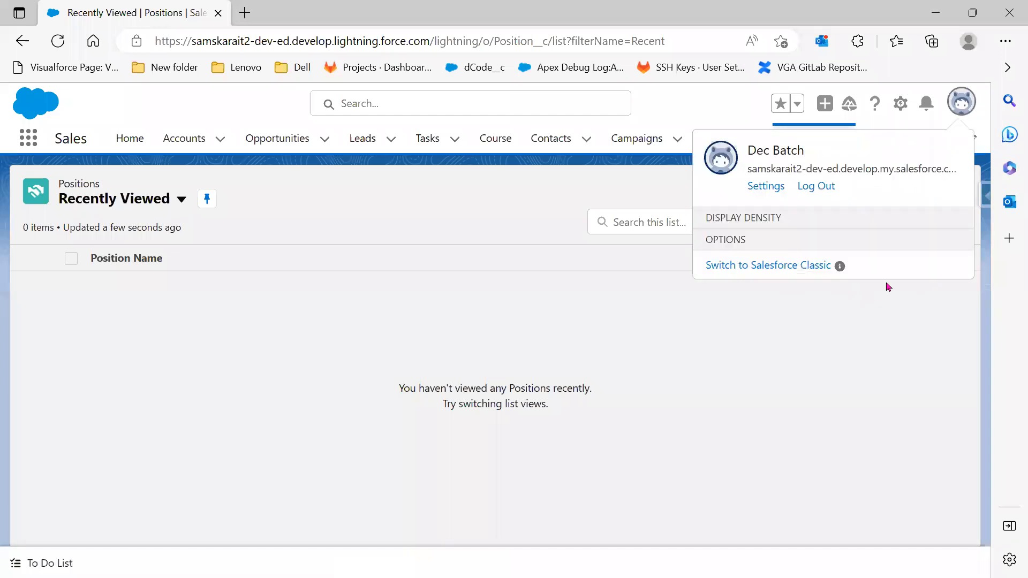
pyautogui.click(821, 190)
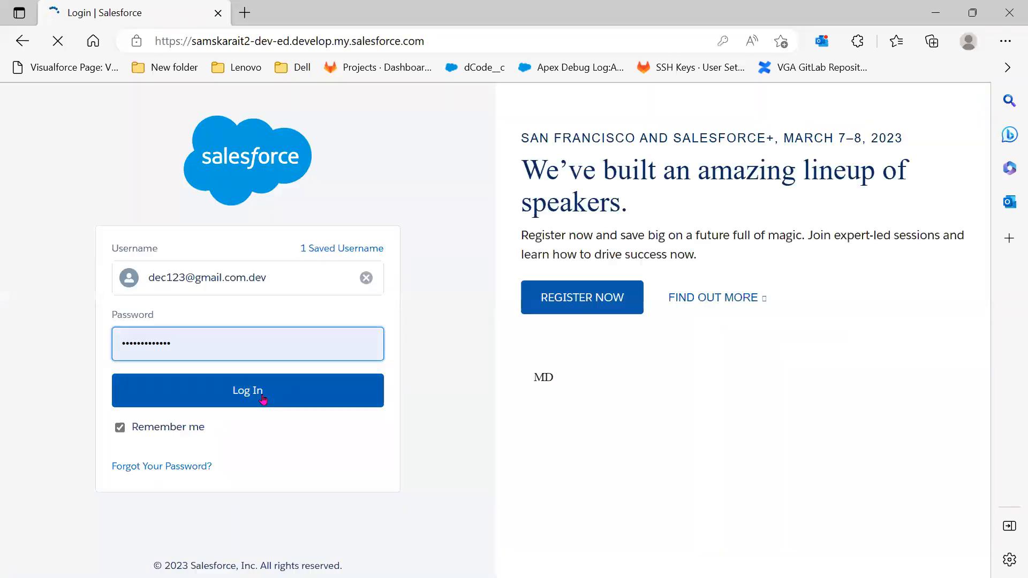
pyautogui.click(263, 399)
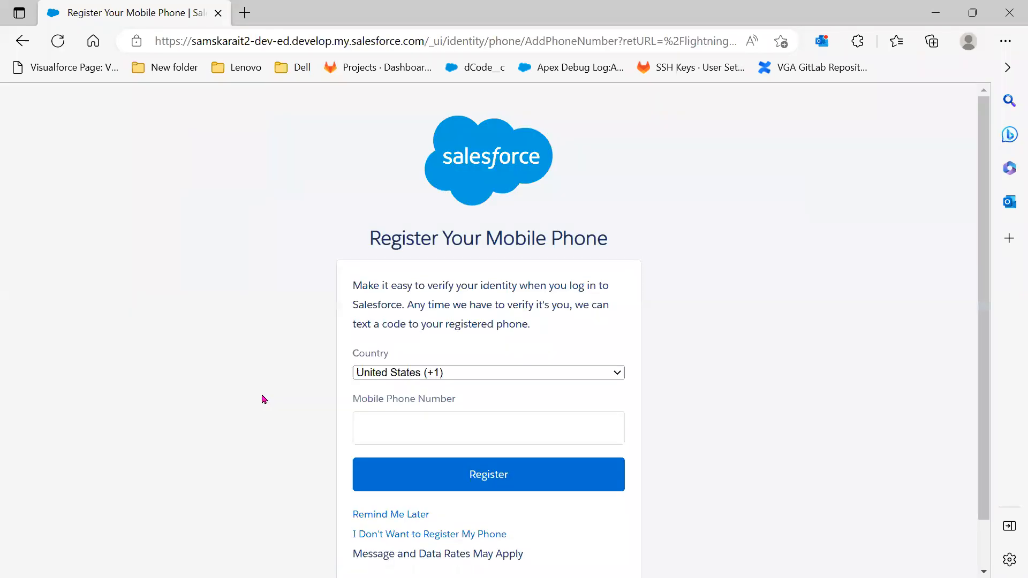
pyautogui.click(378, 515)
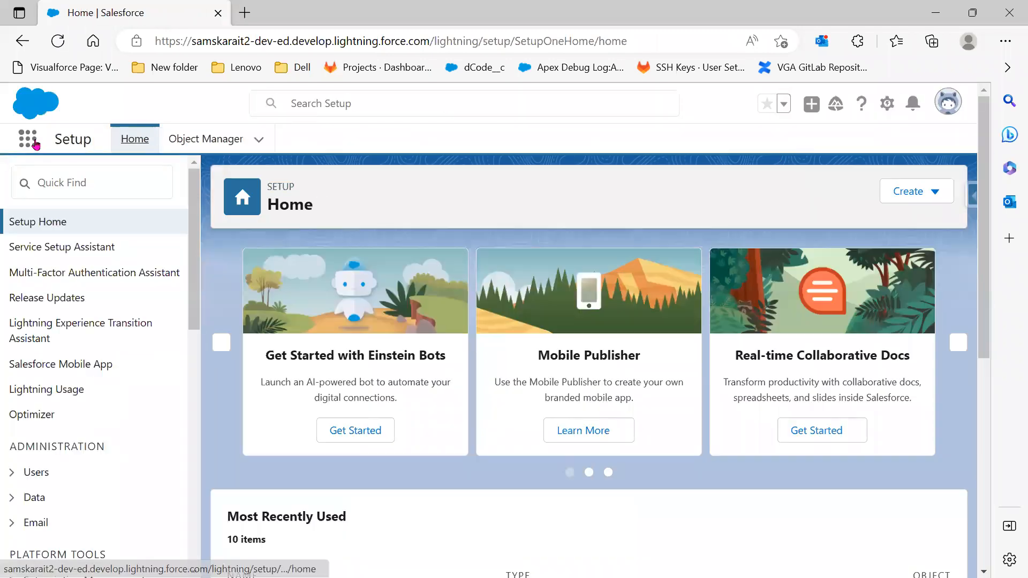
# Switch to the Sales app from the App Launcher's full app list and expand the More tabs
pyautogui.click(36, 144)
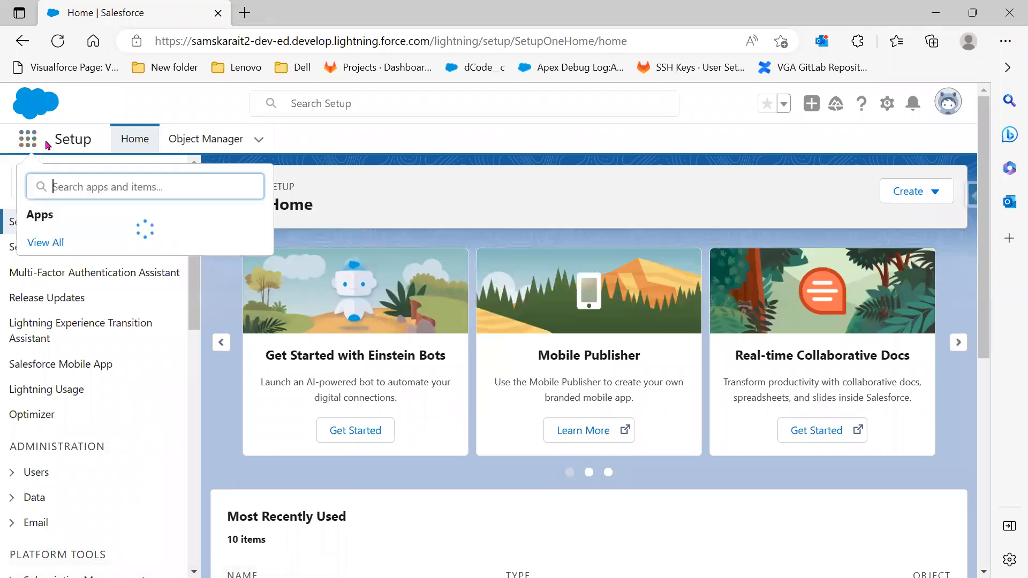
pyautogui.click(54, 428)
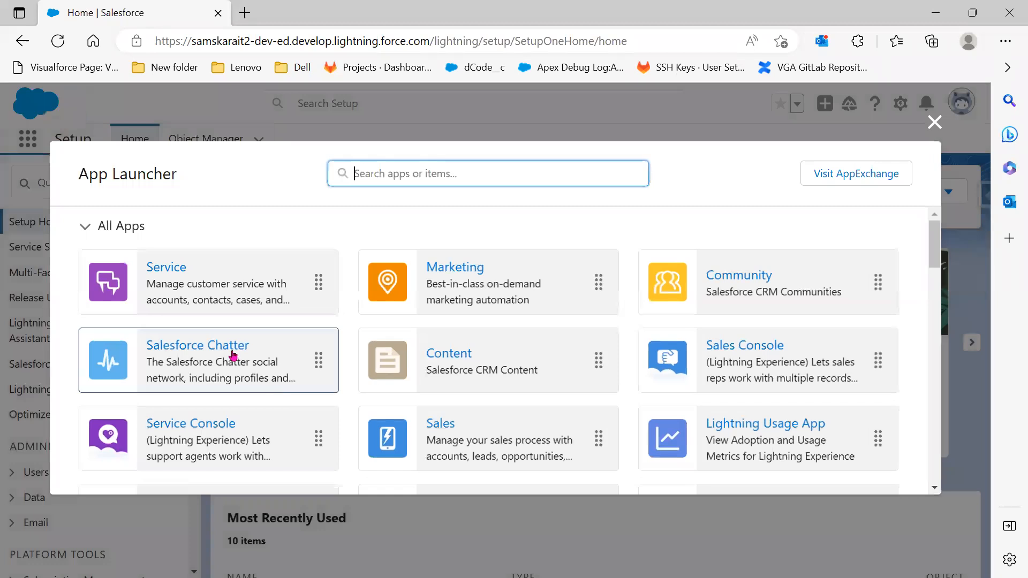
pyautogui.click(446, 428)
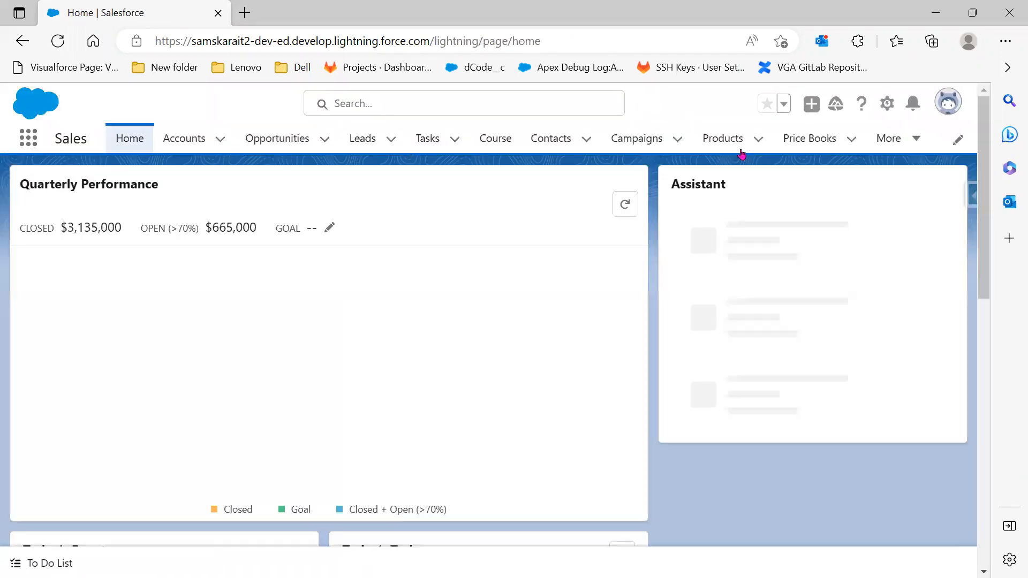
pyautogui.click(924, 142)
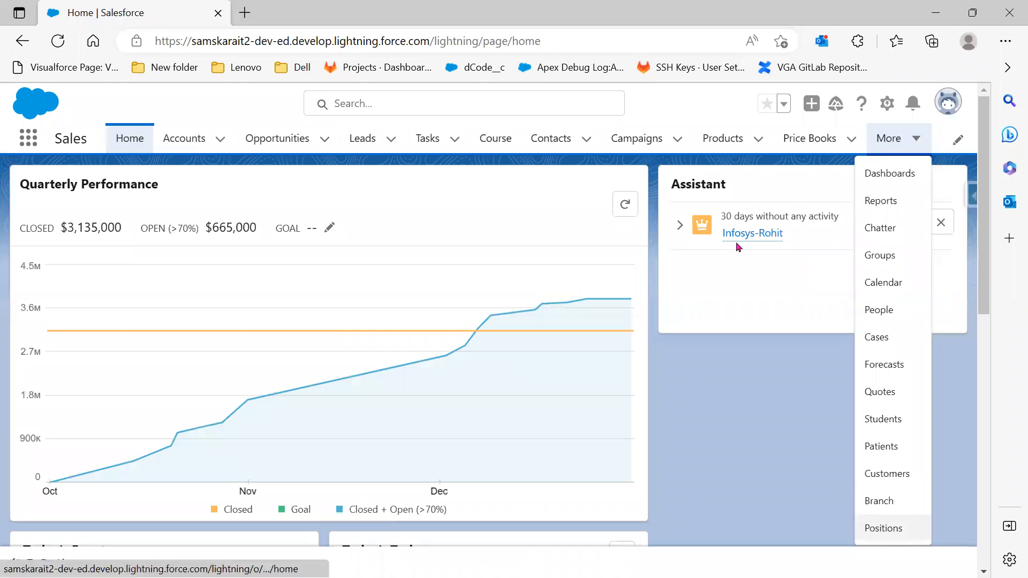
# Start a new Position record named 'Developer'
pyautogui.click(791, 193)
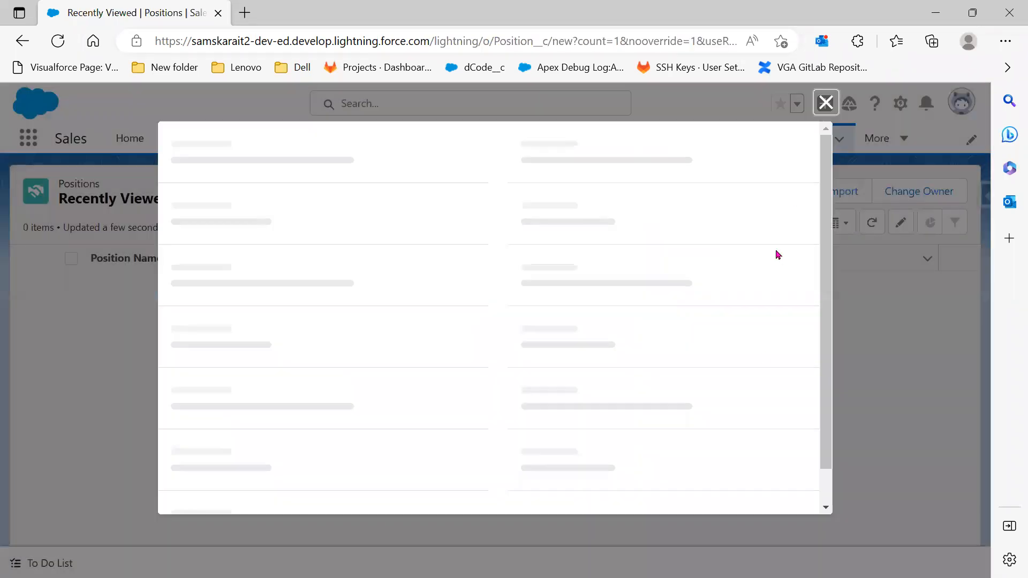
pyautogui.scroll(-10, 761, 368)
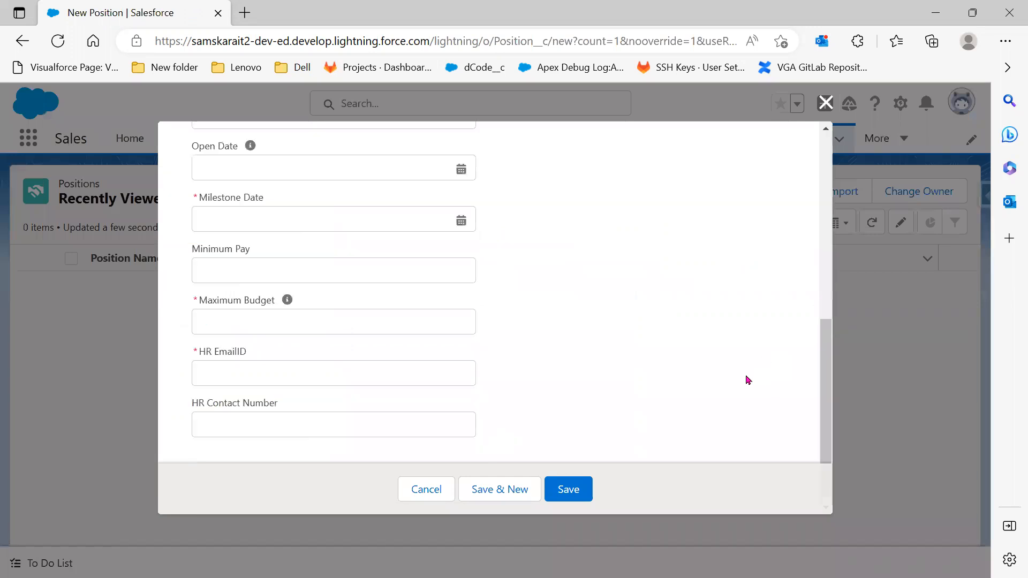
pyautogui.scroll(10, 237, 293)
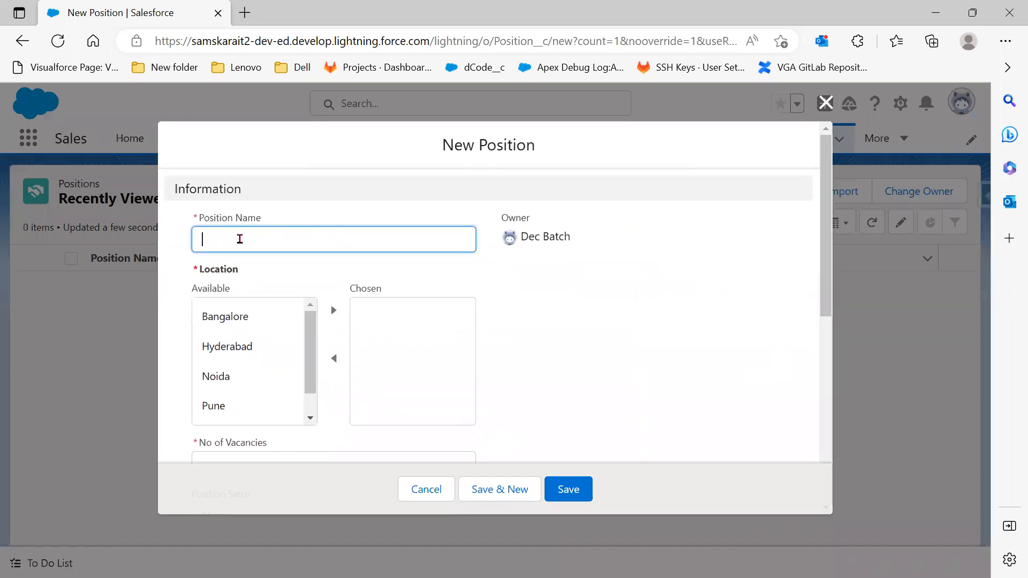
pyautogui.write('Dev')
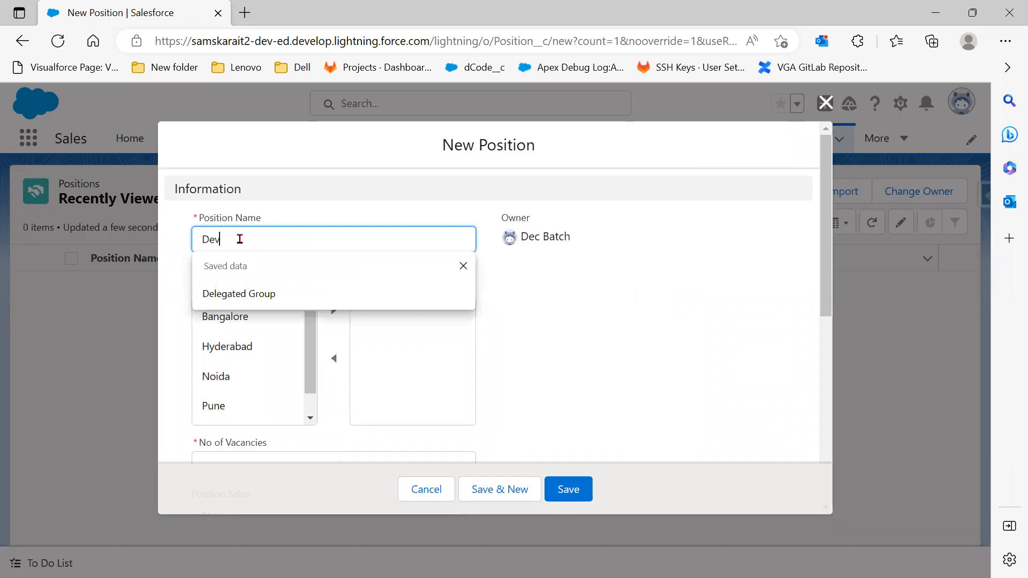
pyautogui.write('eloper')
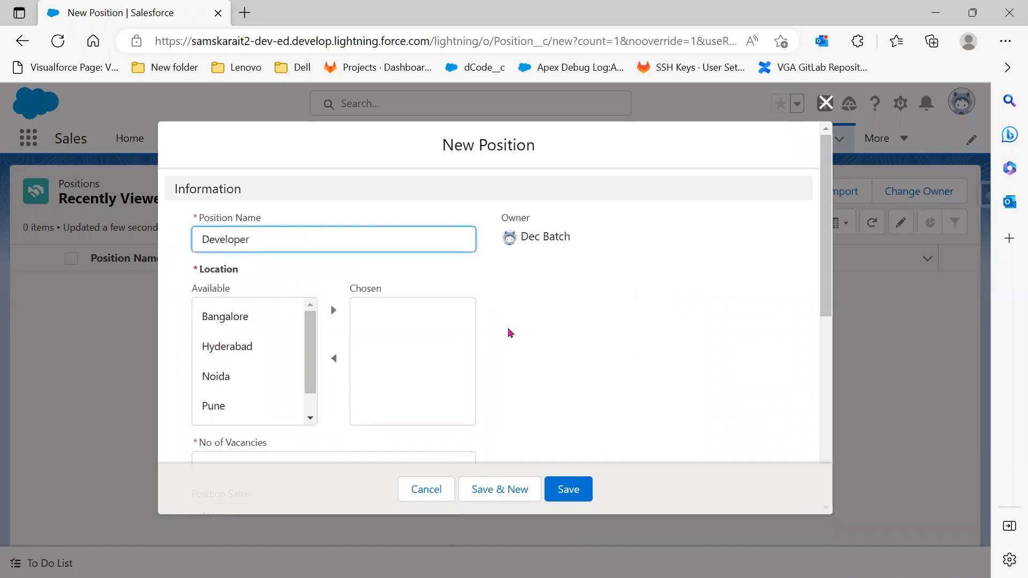
pyautogui.click(637, 364)
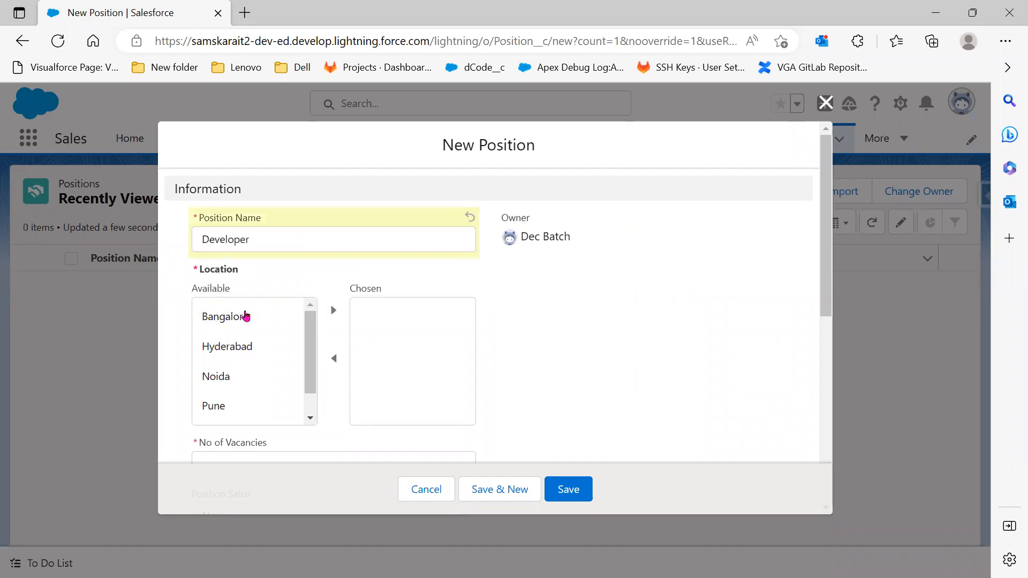
# Move Hyderabad and Vizag into the chosen locations
pyautogui.scroll(-1, 237, 304)
pyautogui.click(248, 287)
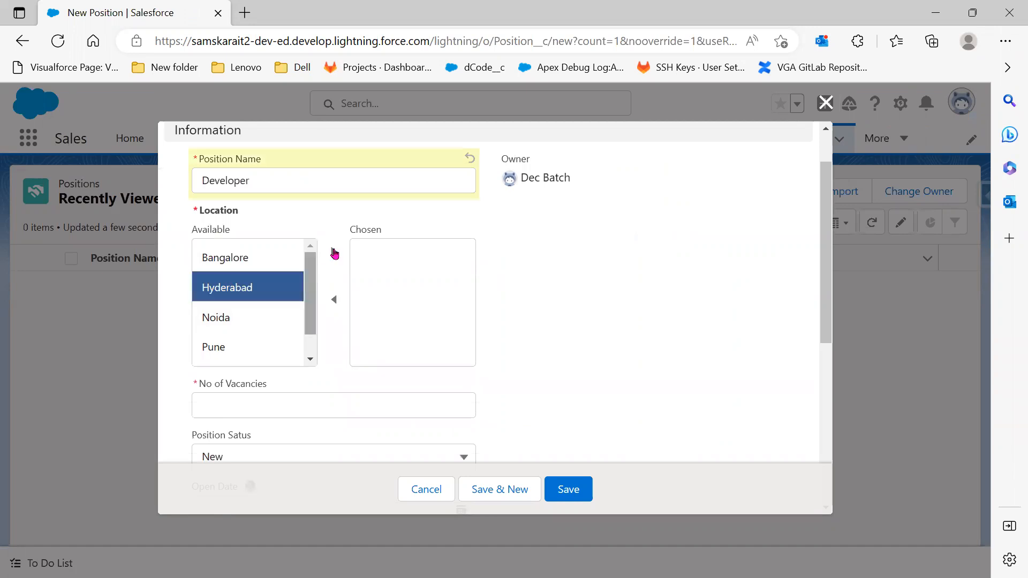
pyautogui.click(335, 253)
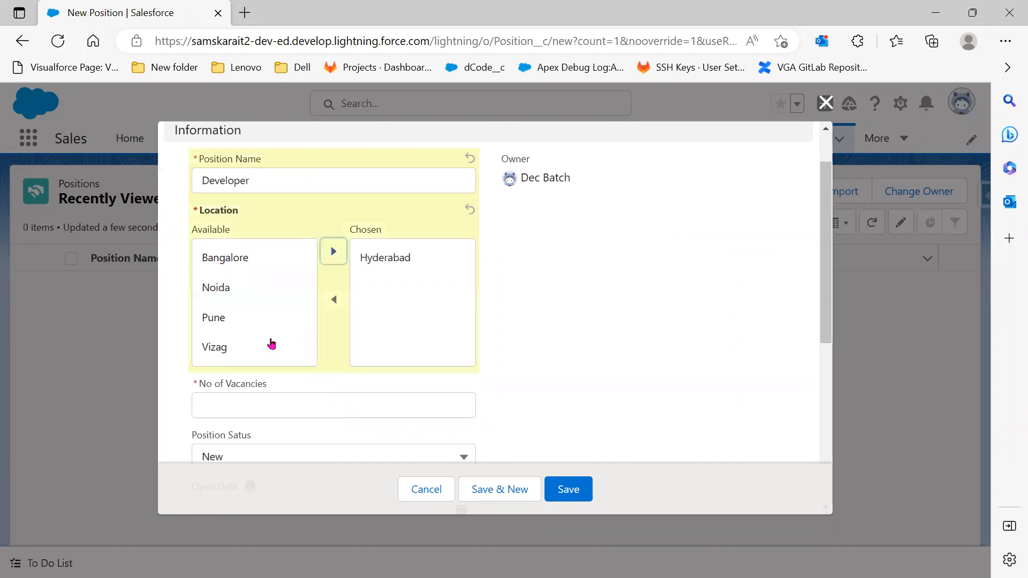
pyautogui.click(271, 346)
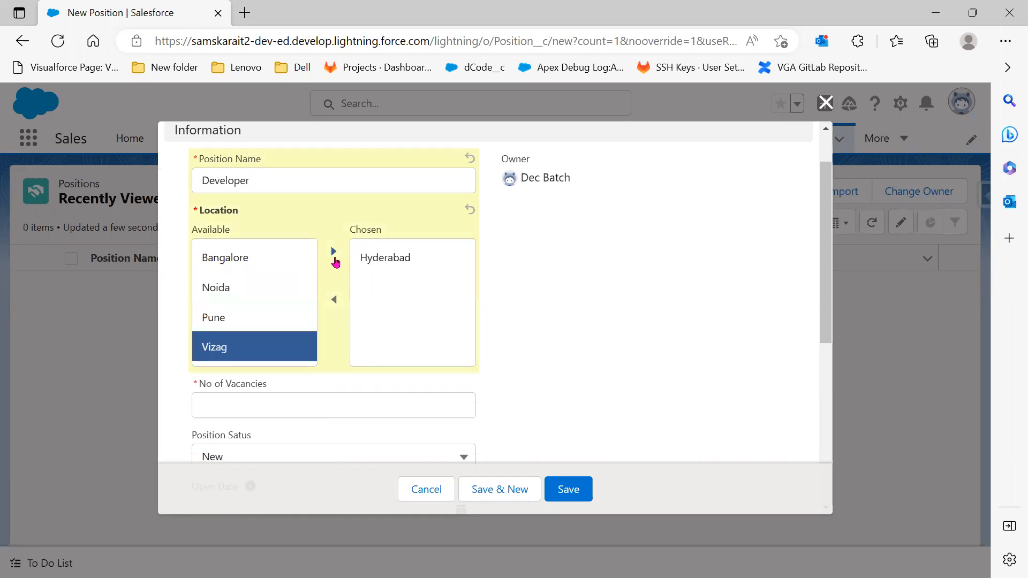
pyautogui.click(334, 254)
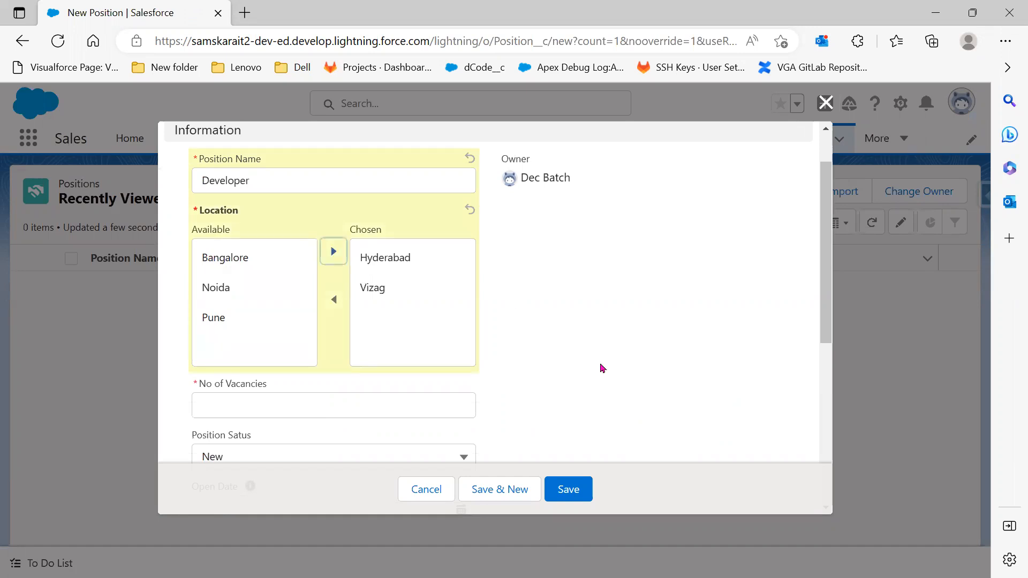
# Set the number of vacancies to 4
pyautogui.scroll(-3, 601, 368)
pyautogui.scroll(-1, 395, 319)
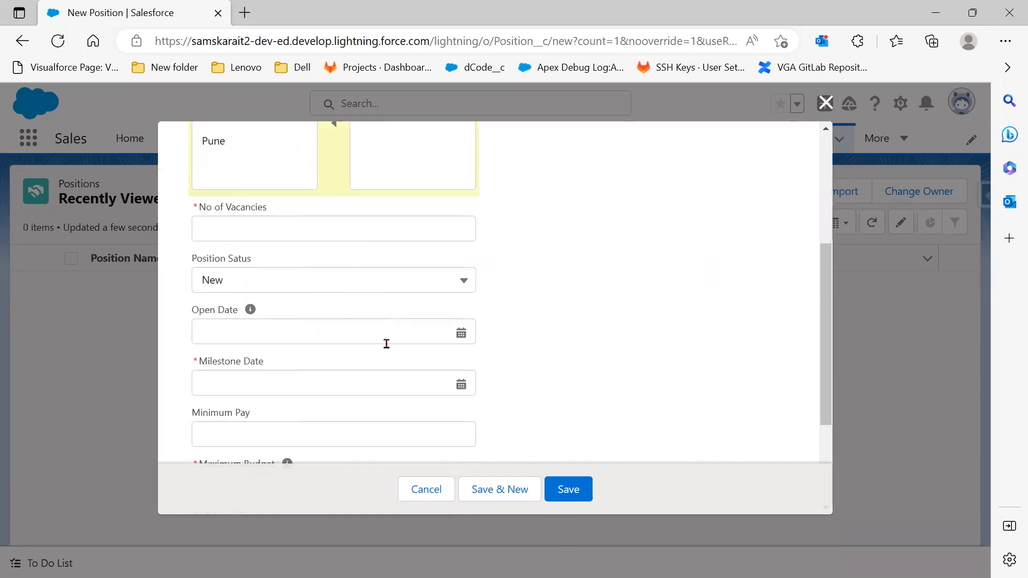
pyautogui.scroll(2, 296, 293)
pyautogui.scroll(-1, 314, 285)
pyautogui.click(314, 284)
pyautogui.write('4')
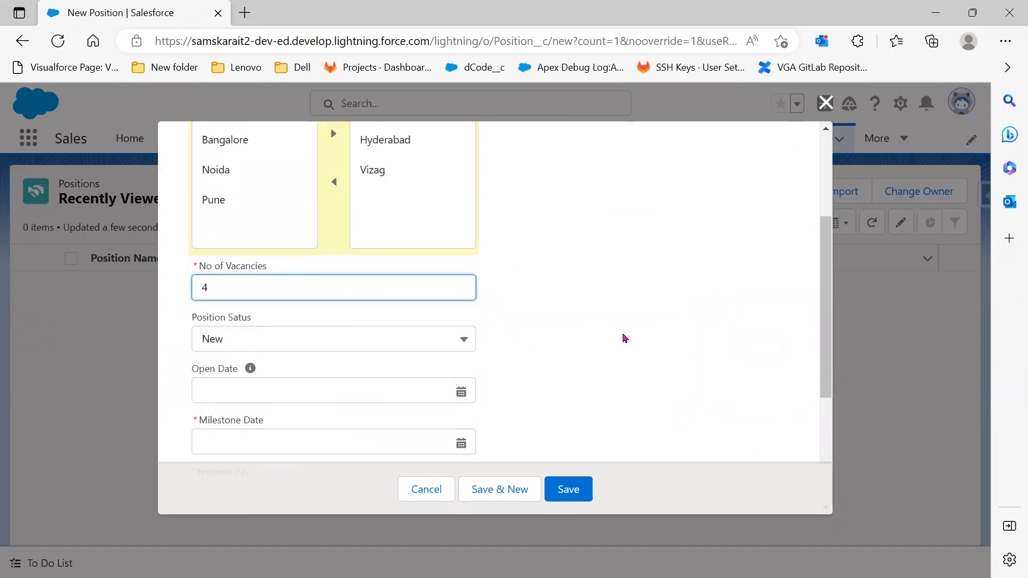
pyautogui.click(623, 338)
# Set the Open Date to 27 March 2023 and move the Milestone Date calendar ahead two months
pyautogui.scroll(-2, 606, 329)
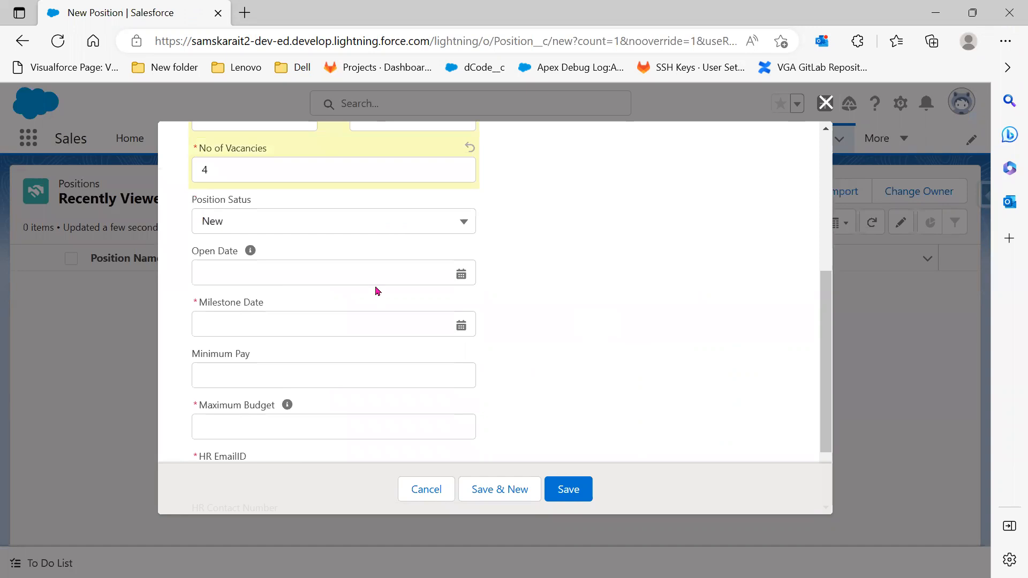
pyautogui.click(459, 273)
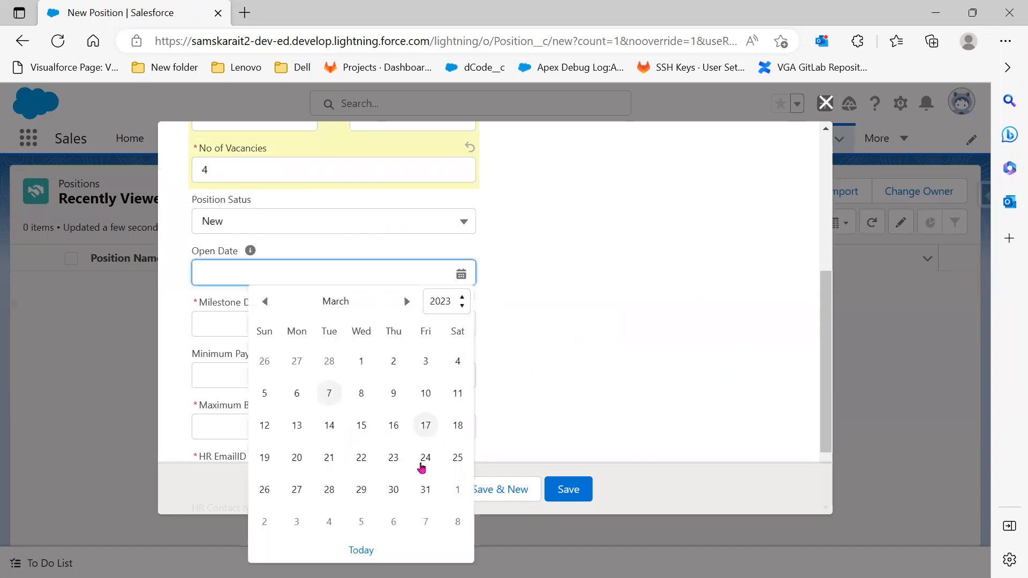
pyautogui.click(298, 490)
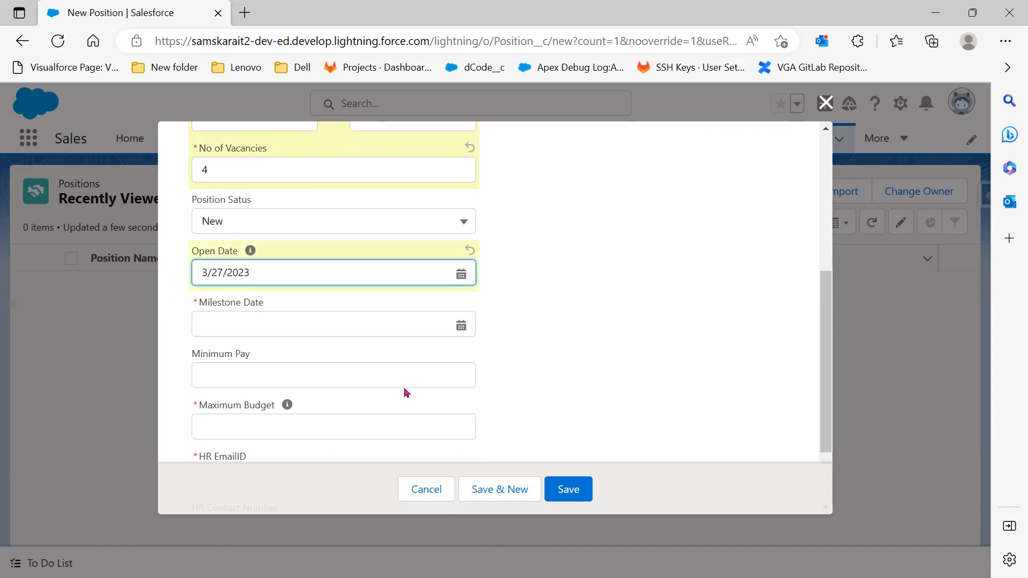
pyautogui.click(411, 331)
pyautogui.click(406, 354)
pyautogui.click(405, 354)
pyautogui.click(405, 353)
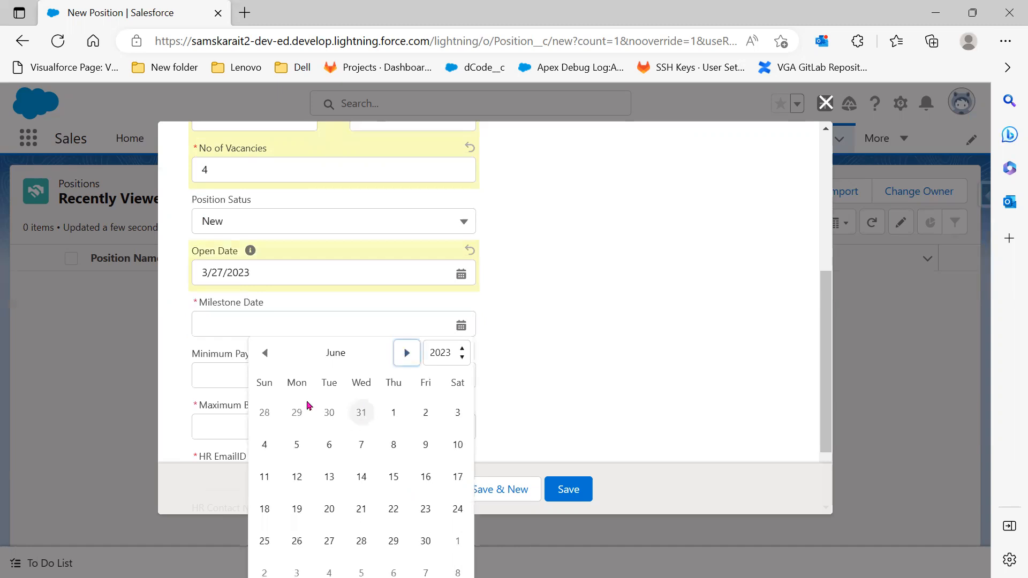
# Enter minimum pay 60,000 and maximum budget 80,000
pyautogui.click(300, 377)
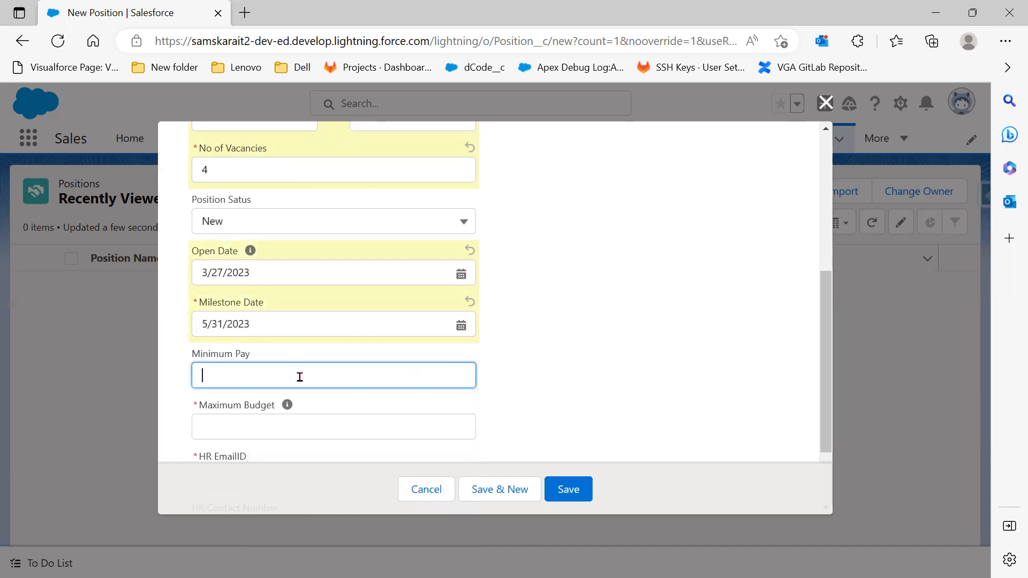
pyautogui.write('60,000')
pyautogui.click(289, 425)
pyautogui.write('80,0000')
pyautogui.press('BackSpace')
pyautogui.click(594, 404)
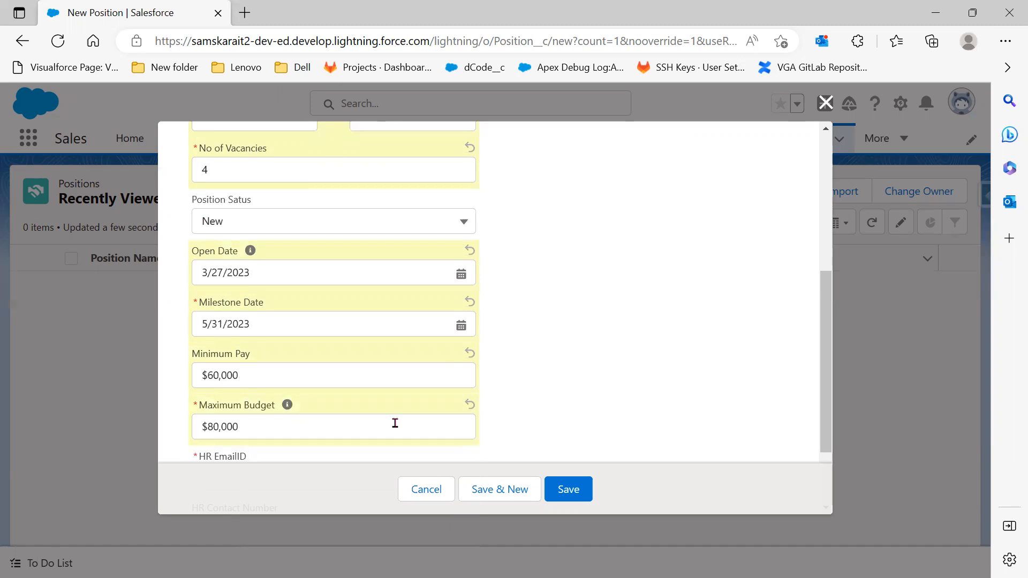
pyautogui.scroll(-2, 345, 365)
# Fill in the HR email address and HR contact phone number
pyautogui.click(345, 365)
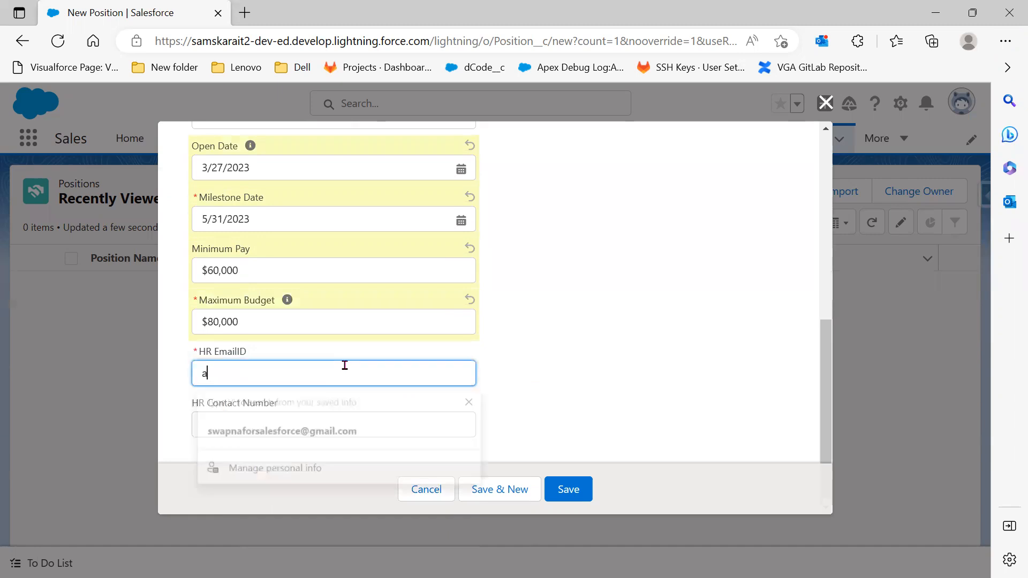
pyautogui.press('Tab')
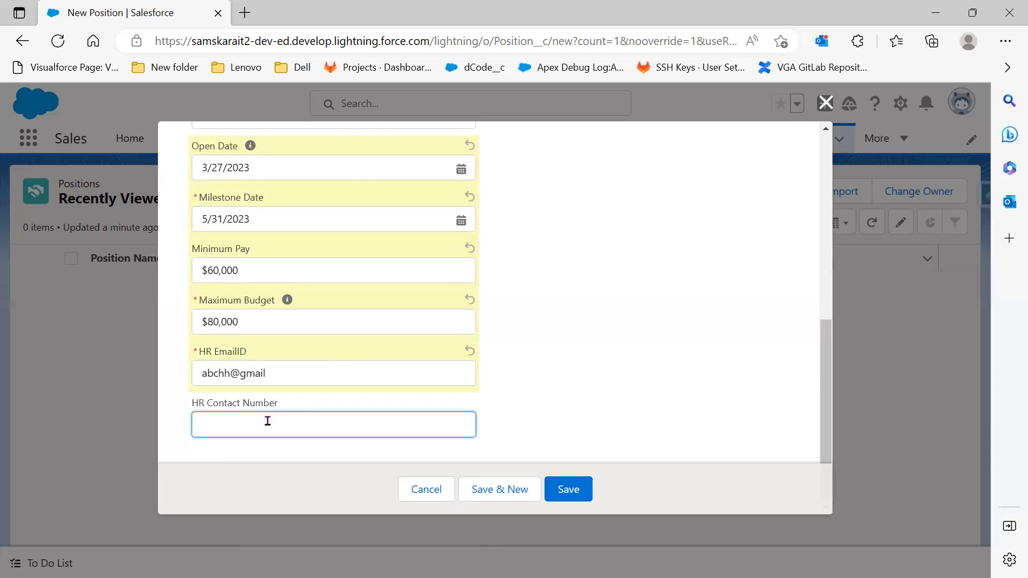
# Try saving the position and review the invalid HR email error
pyautogui.click(567, 488)
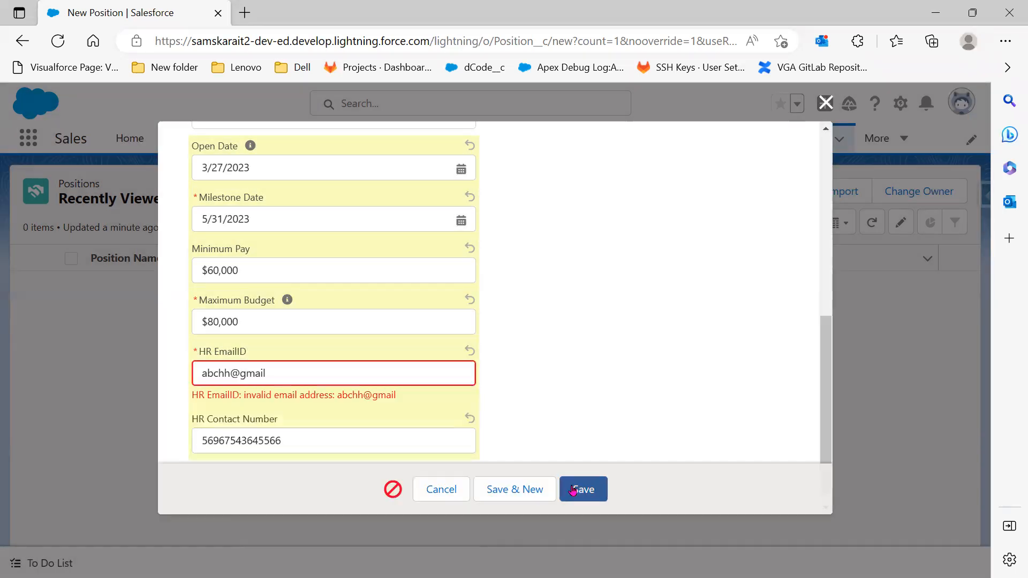
pyautogui.click(510, 402)
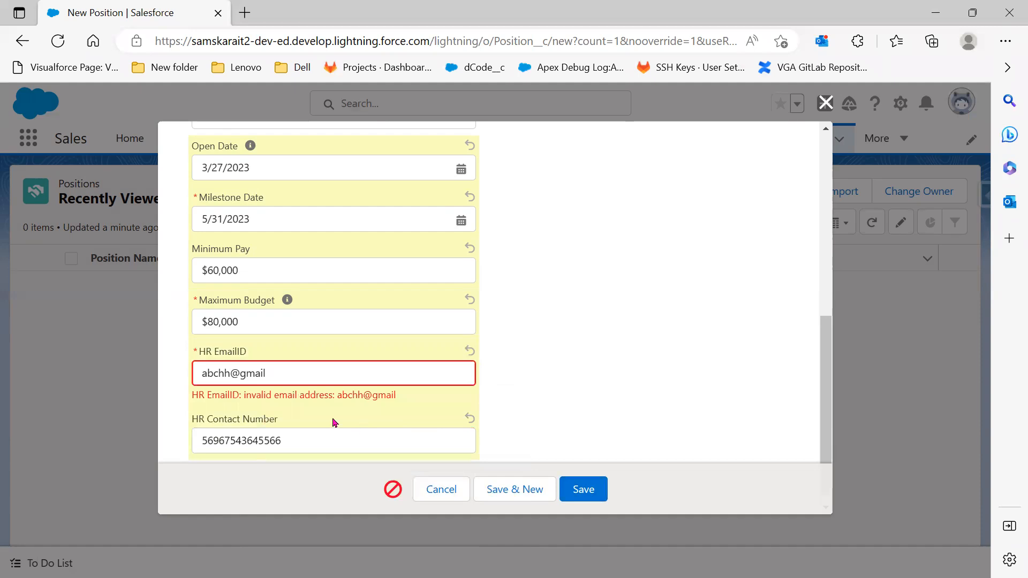
pyautogui.moveTo(409, 403); pyautogui.dragTo(191, 396)
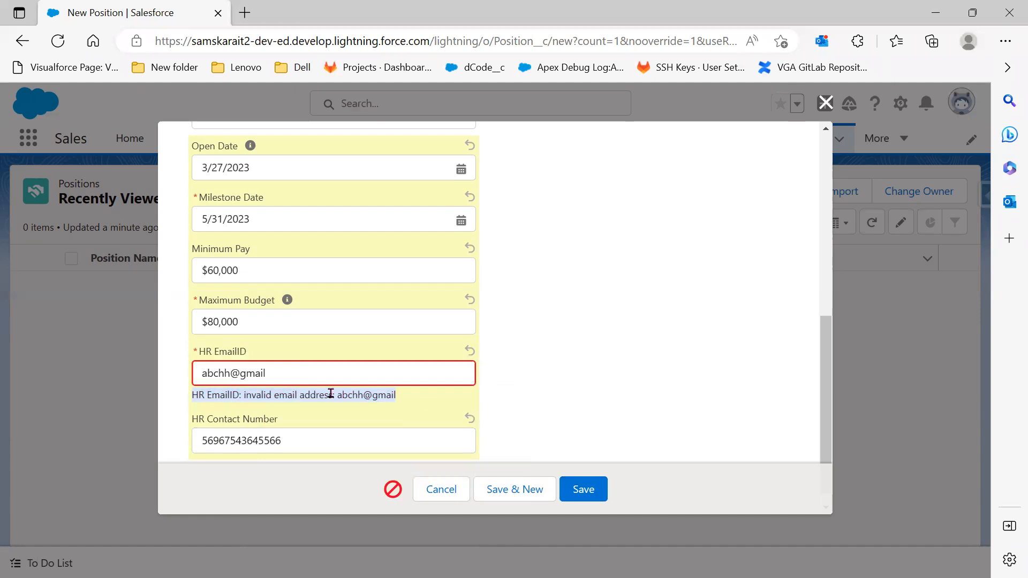
# Append '.com' to the HR email and save the Developer position
pyautogui.click(273, 371)
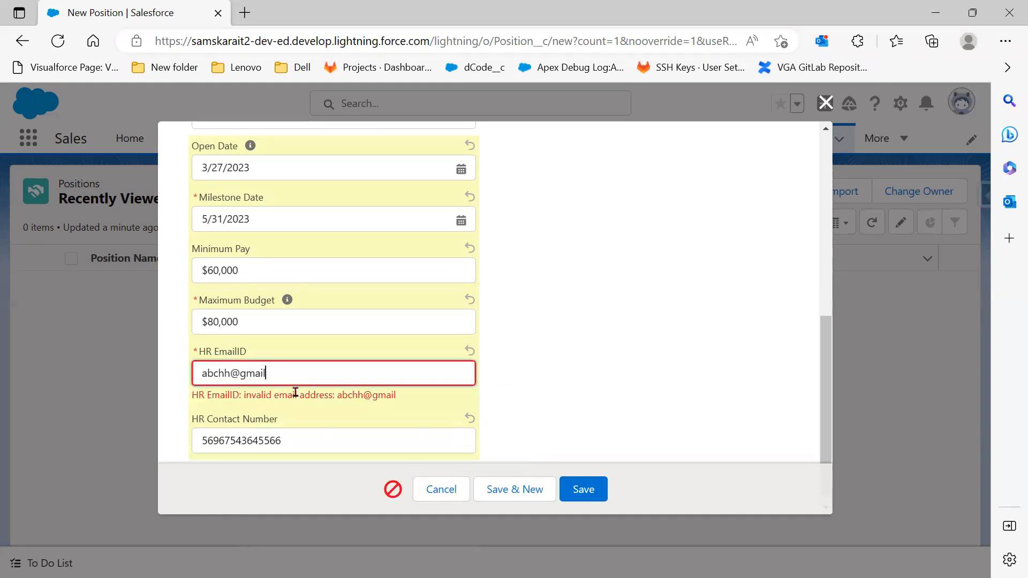
pyautogui.write('.com')
pyautogui.click(585, 496)
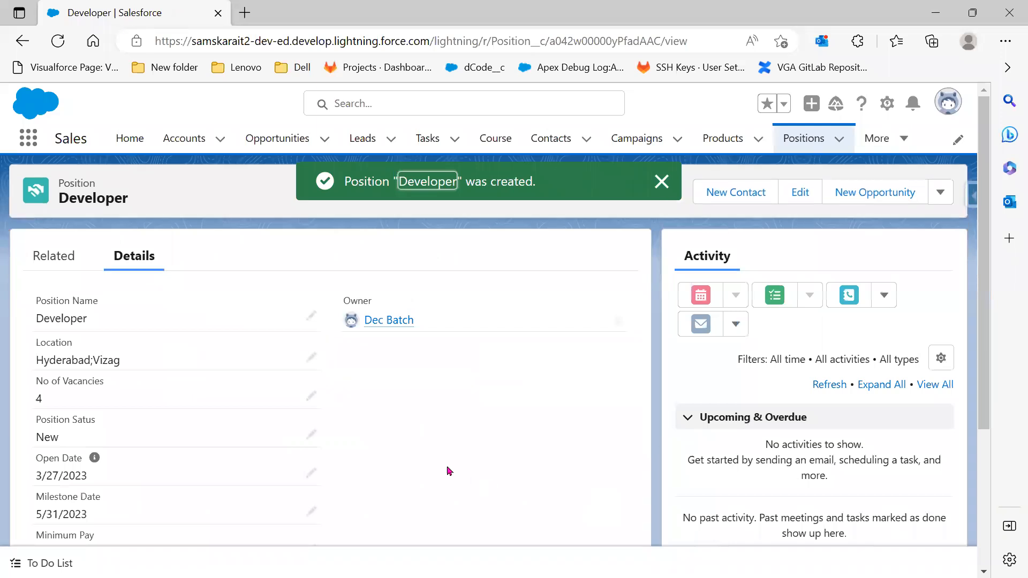
pyautogui.scroll(-1, 254, 424)
pyautogui.scroll(-2, 256, 439)
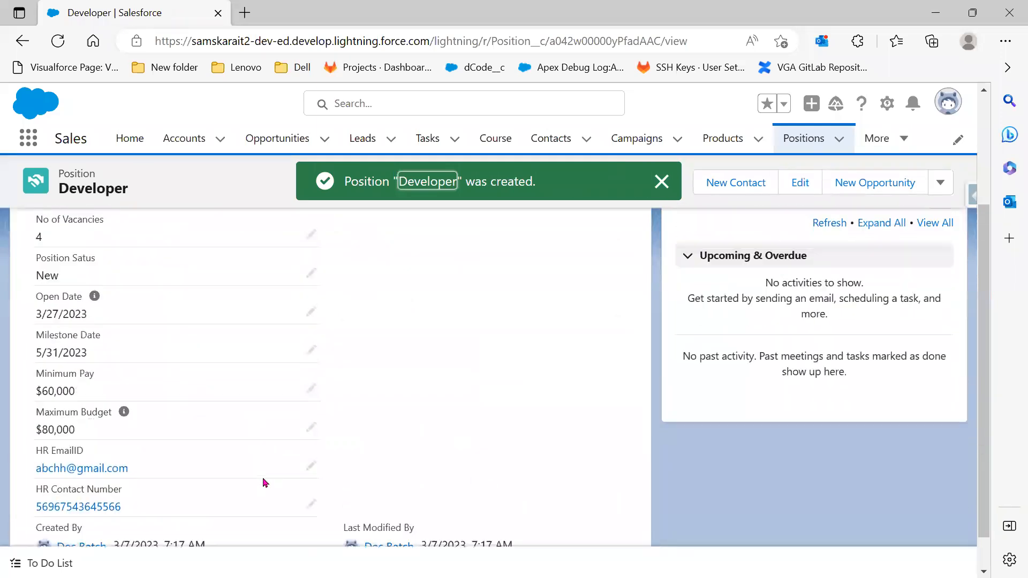
pyautogui.scroll(3, 263, 471)
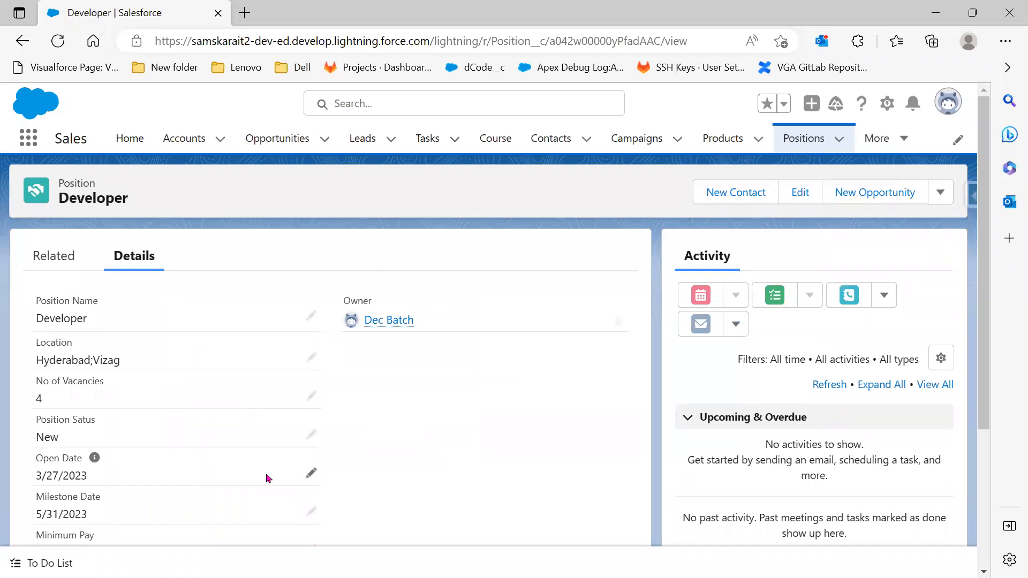
pyautogui.hotkey('alt', 'Tab')
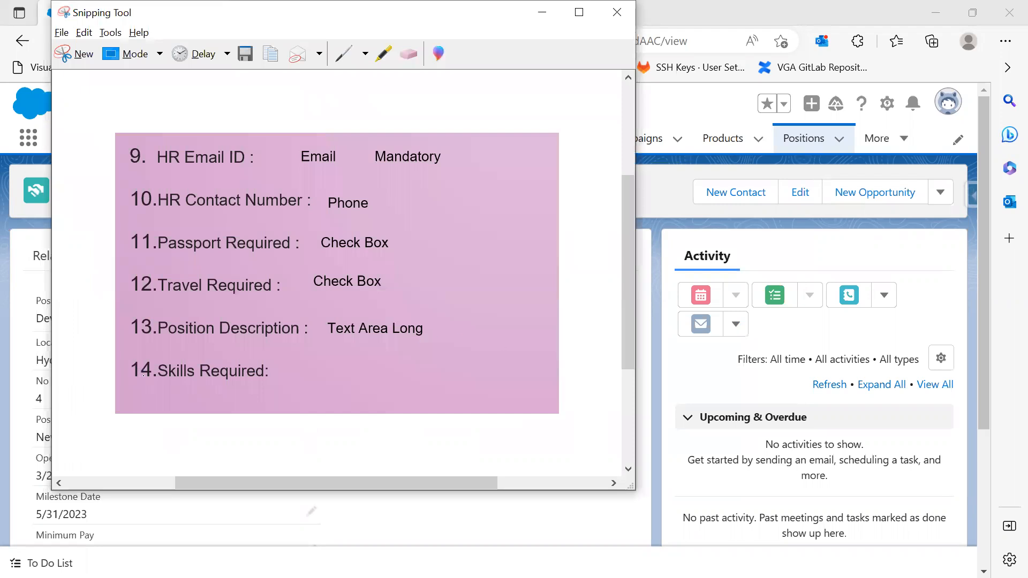
# Start a new custom field on the Position object and browse the data type list
pyautogui.click(831, 8)
pyautogui.click(936, 12)
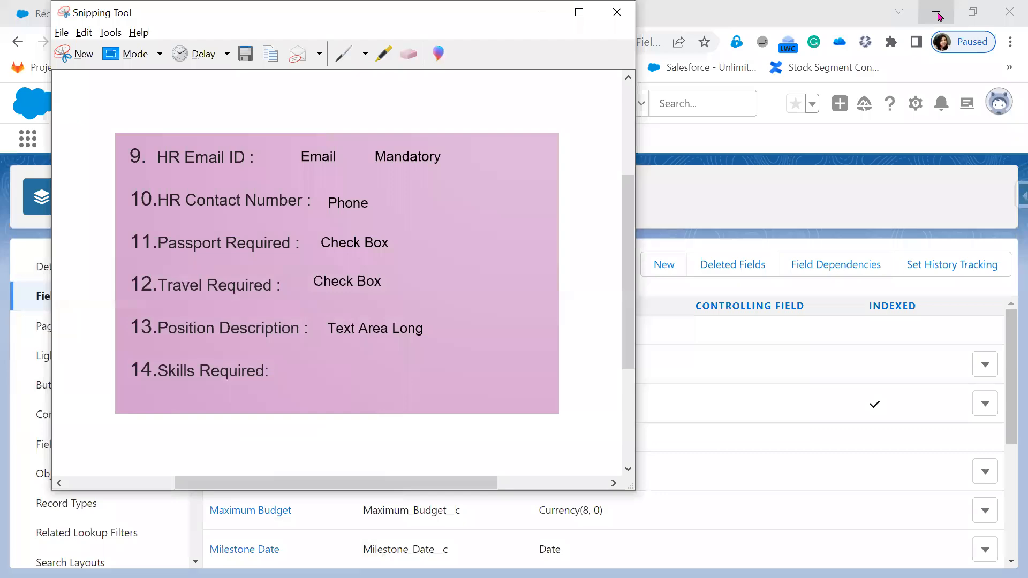
pyautogui.click(743, 202)
pyautogui.click(661, 266)
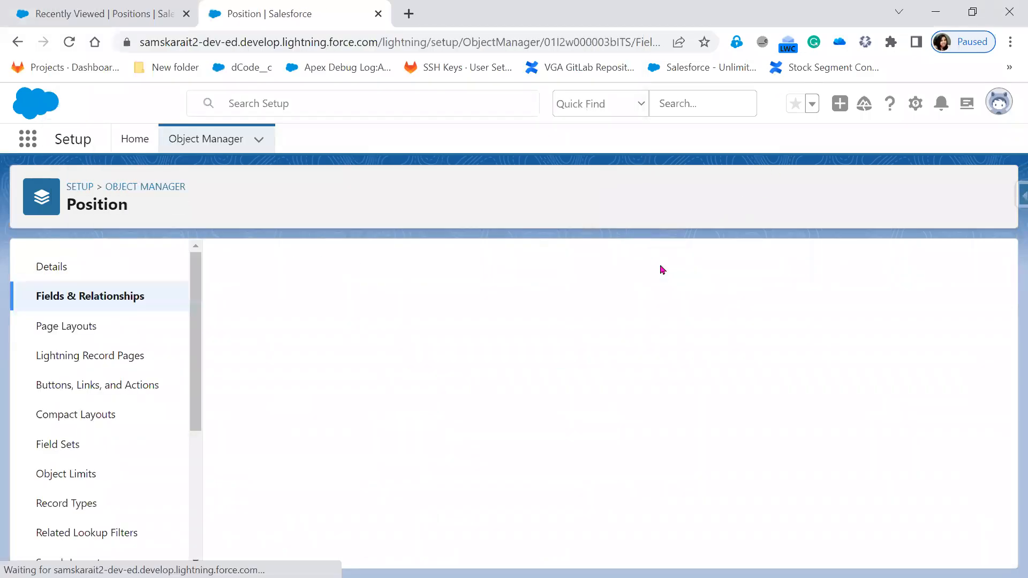
pyautogui.scroll(-6, 614, 438)
pyautogui.scroll(-1, 615, 438)
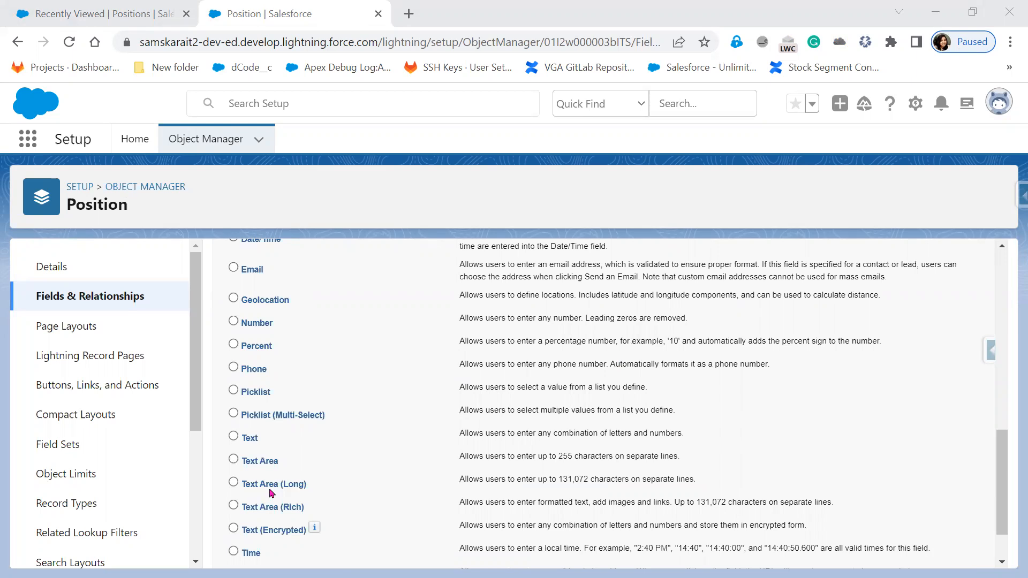
pyautogui.scroll(6, 919, 413)
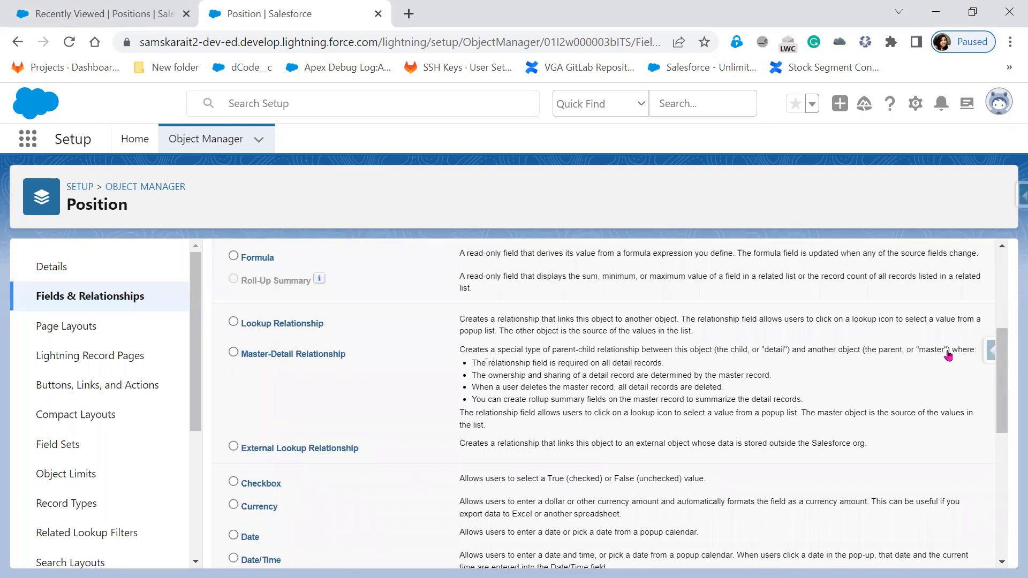
pyautogui.scroll(5, 945, 349)
# Define a Text Area (Rich) field labelled 'Skills Required' with length 1000
pyautogui.click(944, 347)
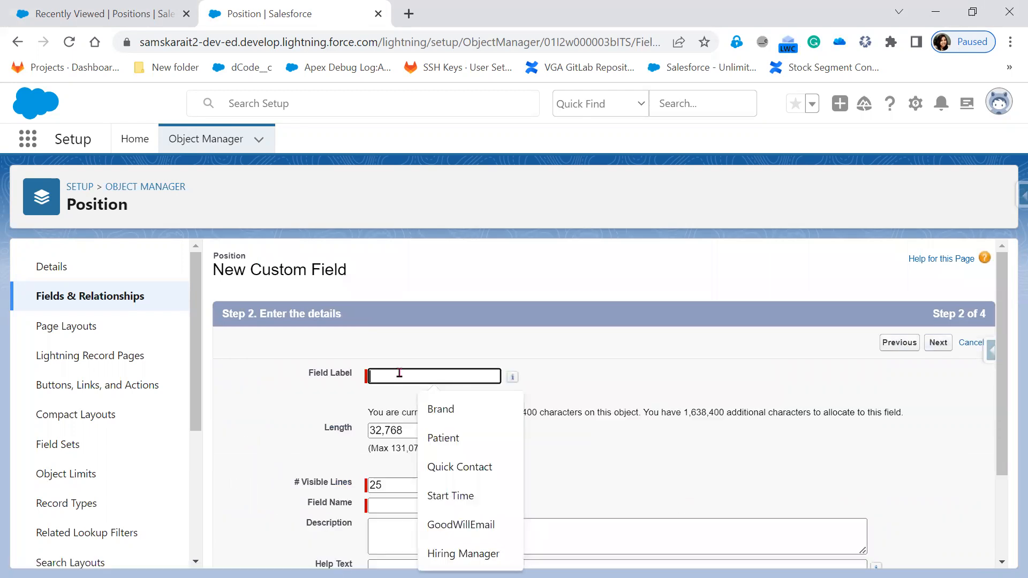
pyautogui.write('Skills ')
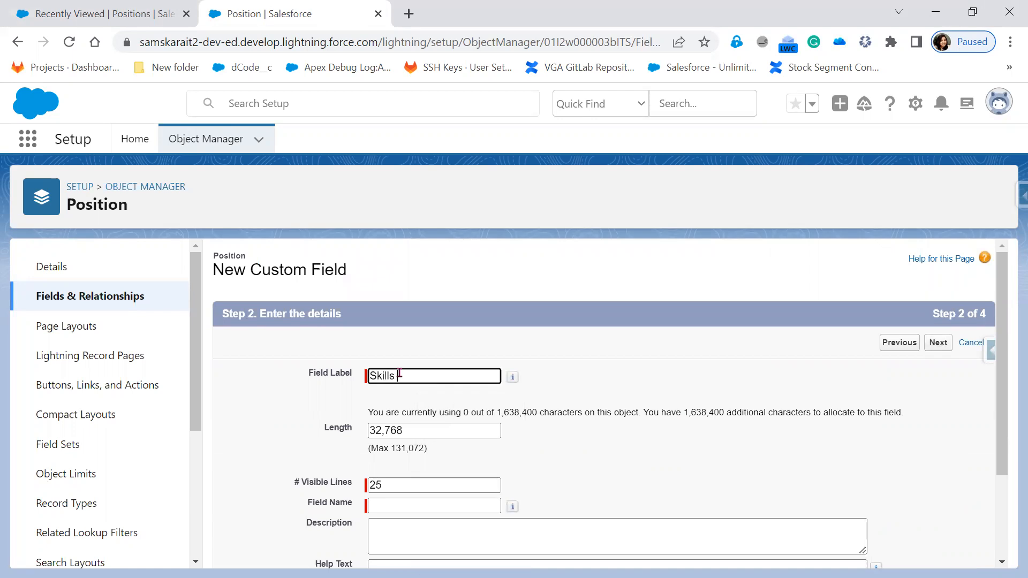
pyautogui.write('Required')
pyautogui.press('Tab')
pyautogui.click(420, 434)
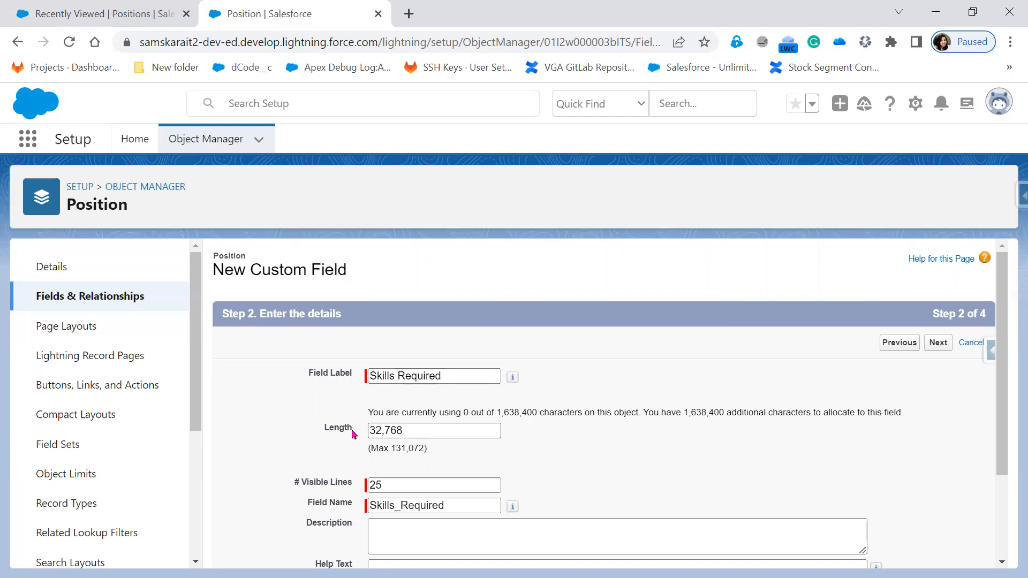
pyautogui.press('Tab')
pyautogui.write('1000')
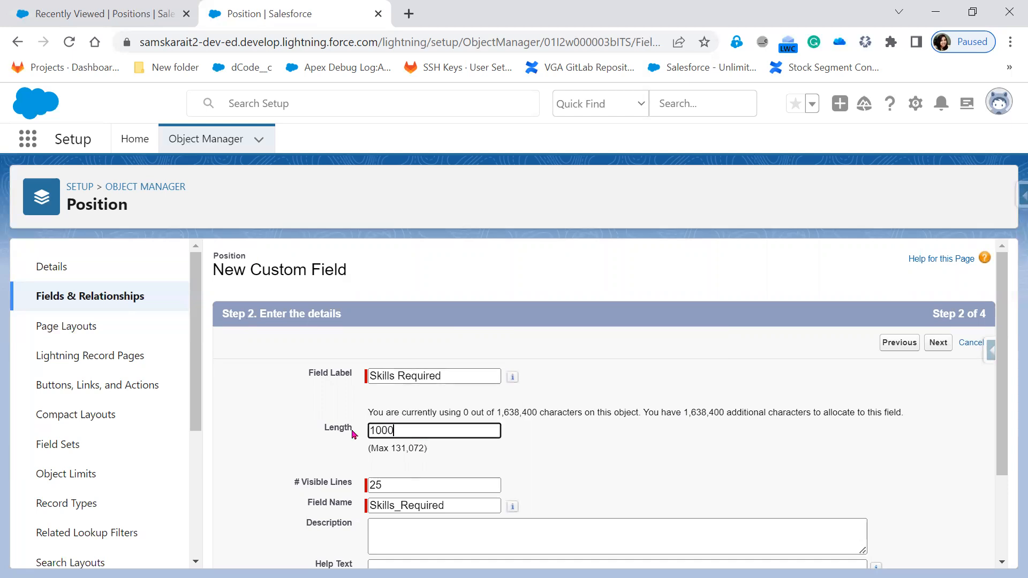
# Accept default security and layout settings, save the field, and reload the Developer record
pyautogui.scroll(-1, 526, 456)
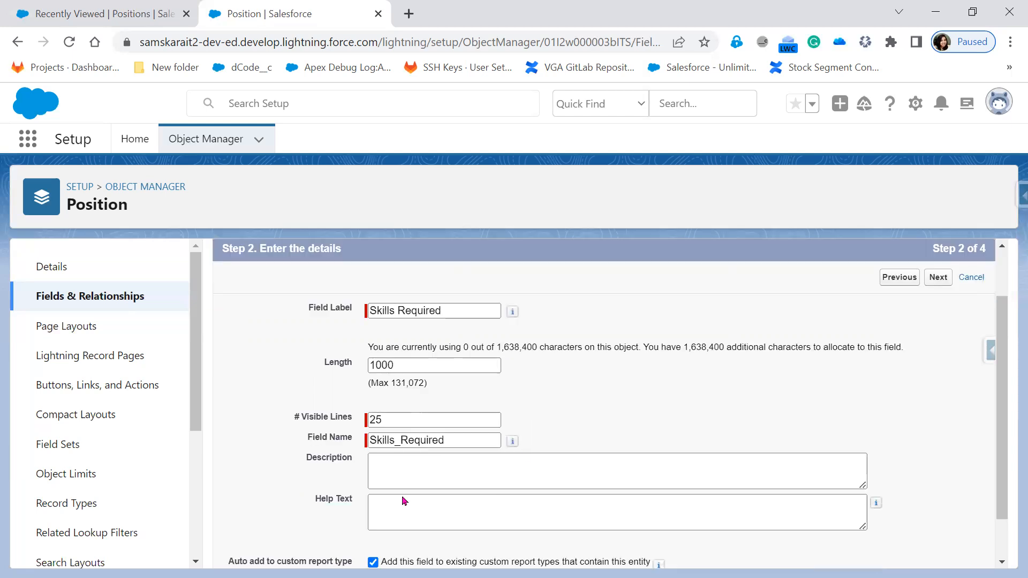
pyautogui.scroll(-1, 718, 445)
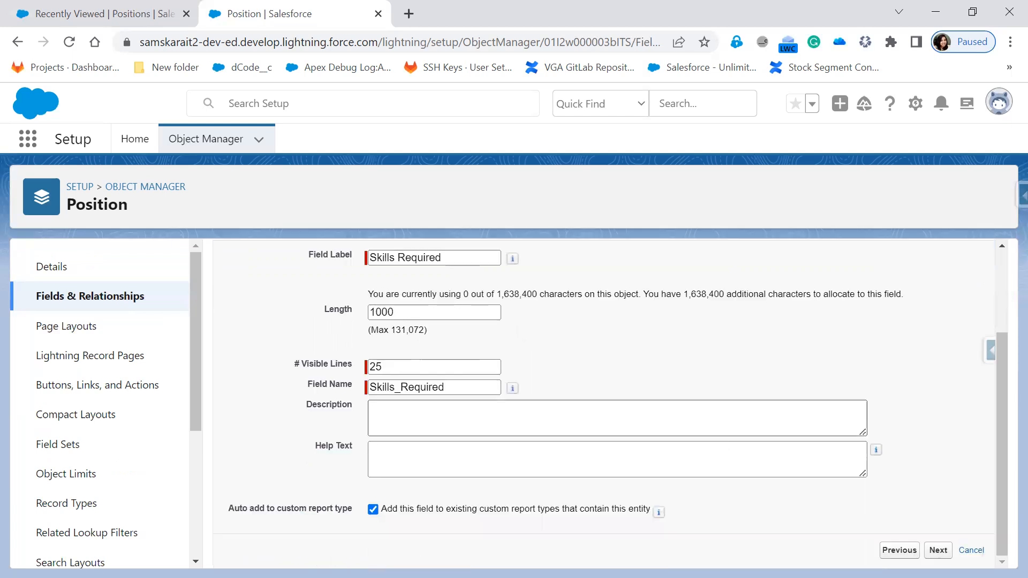
pyautogui.click(942, 556)
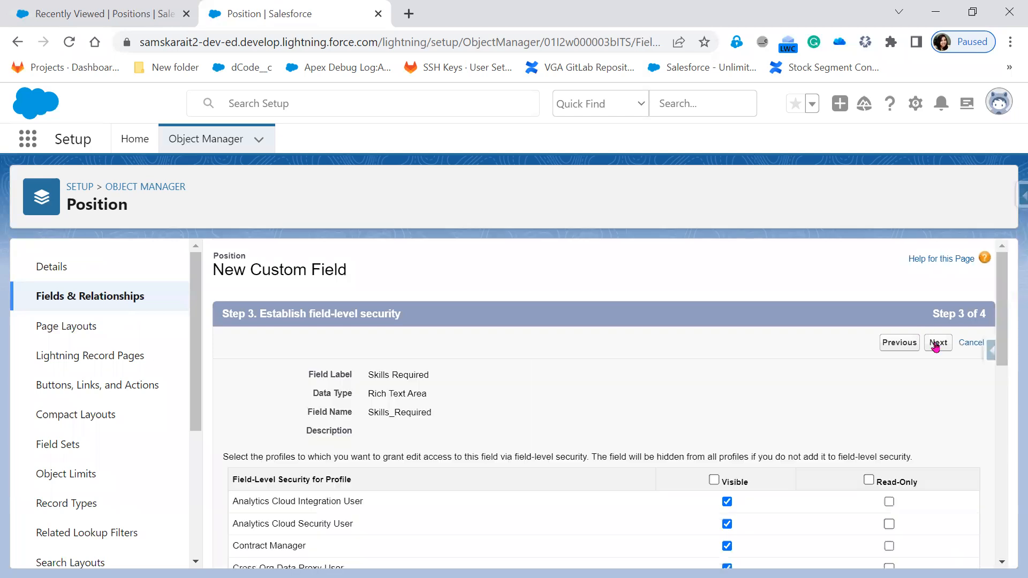
pyautogui.click(937, 343)
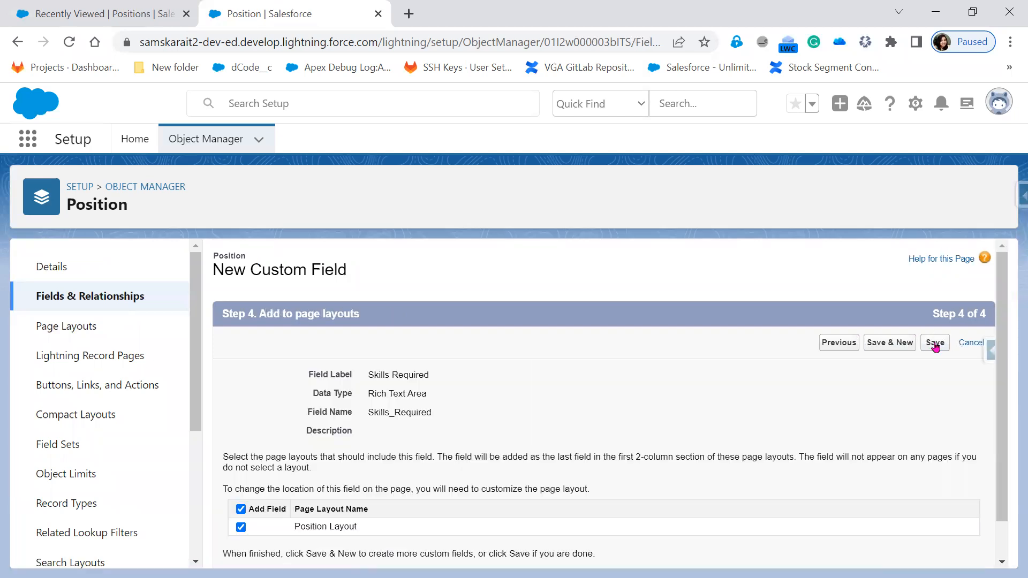
pyautogui.click(936, 343)
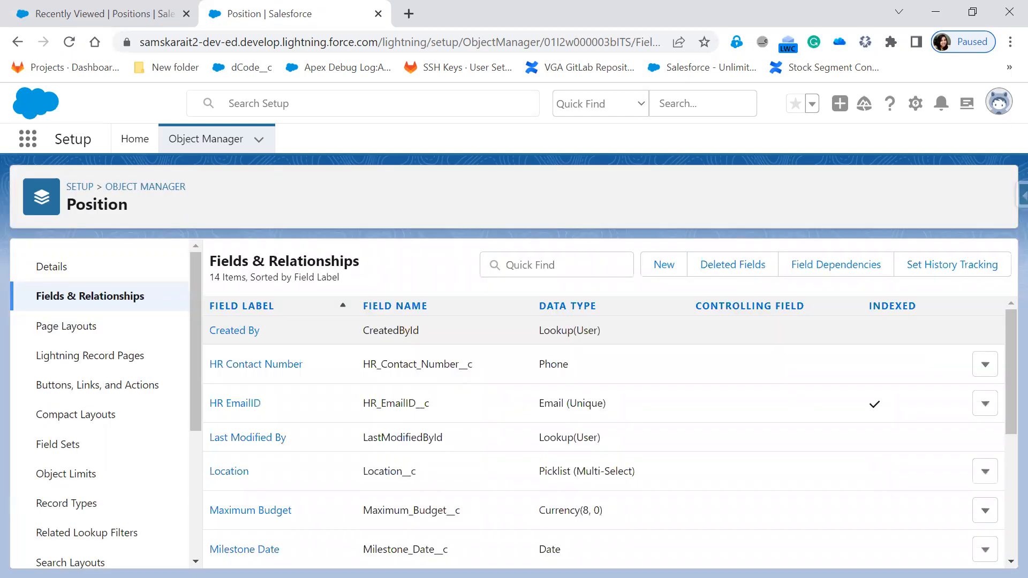
pyautogui.hotkey('alt', 'Tab')
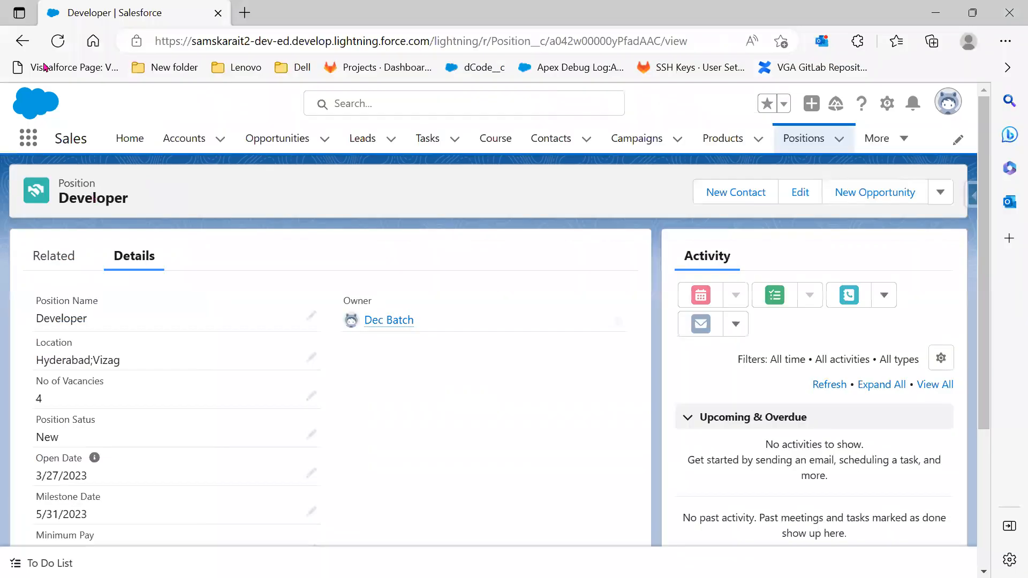
pyautogui.click(58, 42)
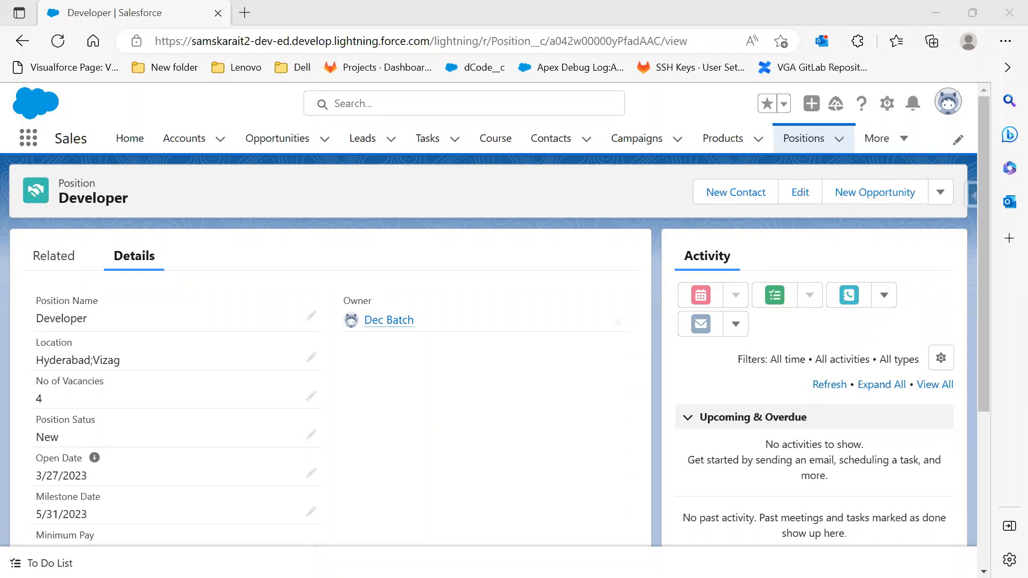
# Scroll down the Developer record and edit the empty Skills Required field
pyautogui.scroll(-4, 294, 477)
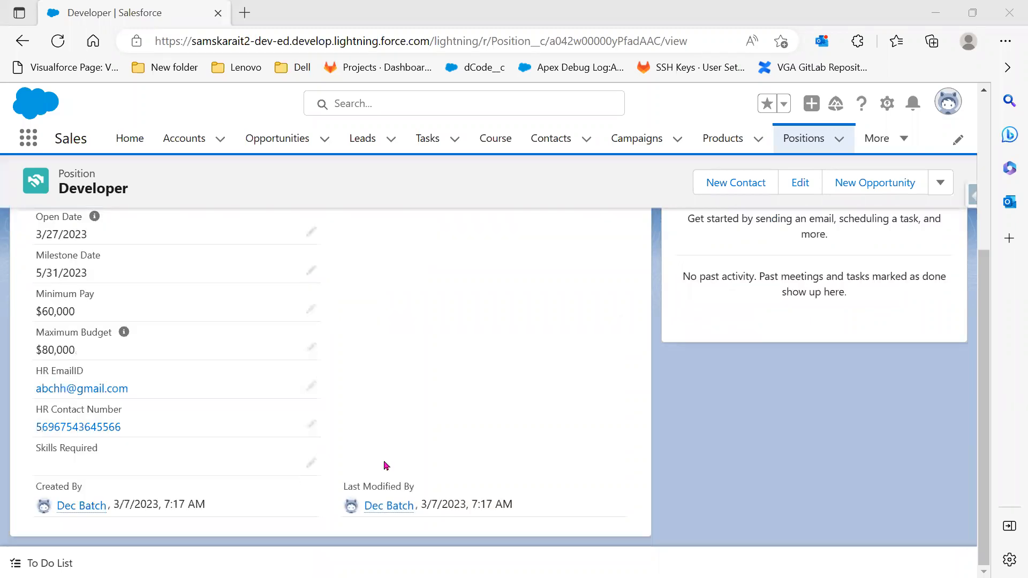
pyautogui.click(312, 464)
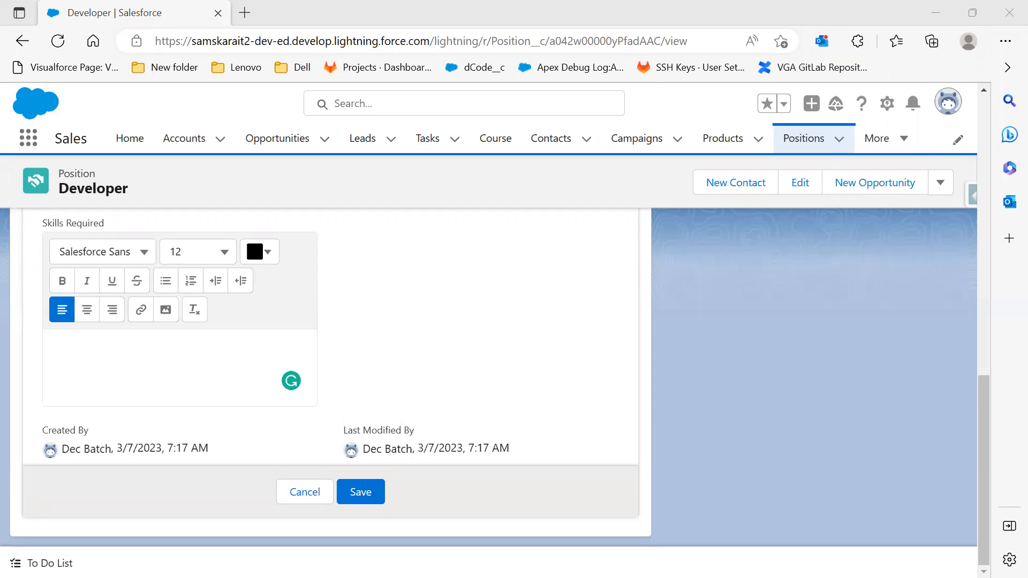
# Paste the prepared skills text into the Skills Required editor
pyautogui.click(200, 356)
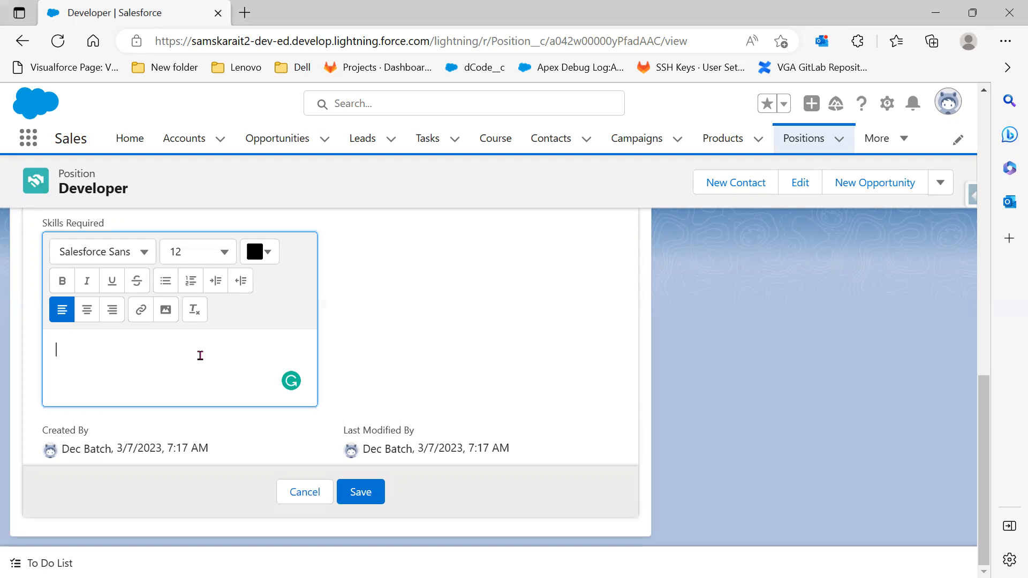
pyautogui.hotkey('ctrl', 'v')
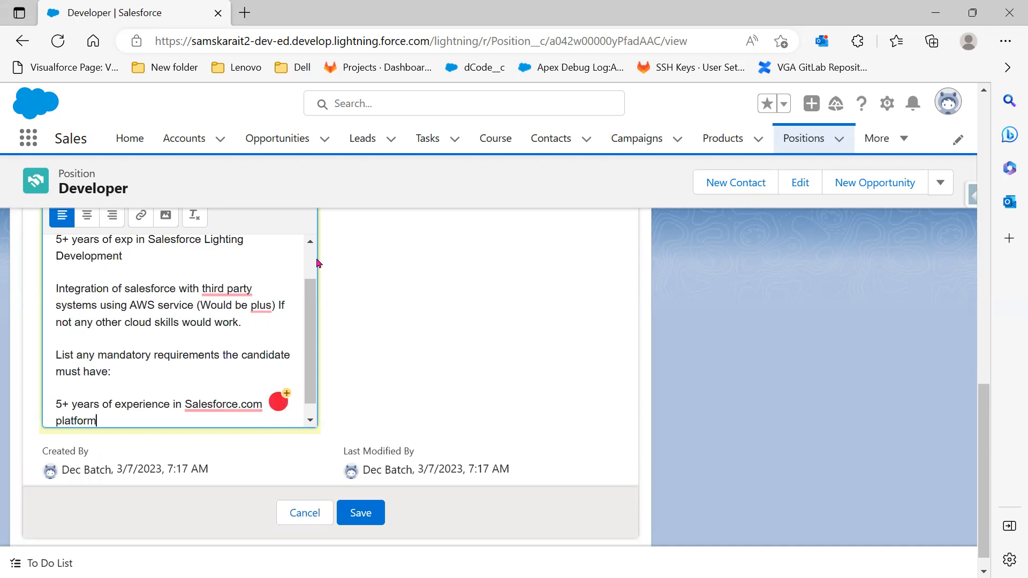
pyautogui.scroll(1, 104, 263)
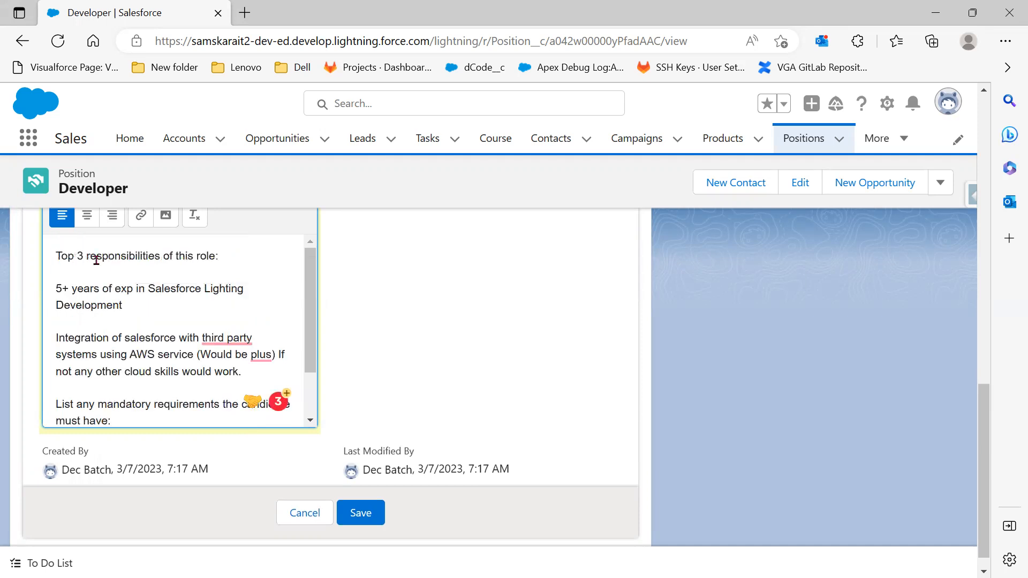
# Make the heading 'Top 3 responsibilities of this role:' bold
pyautogui.click(232, 266)
pyautogui.hotkey('shift', 'Up')
pyautogui.scroll(1, 67, 262)
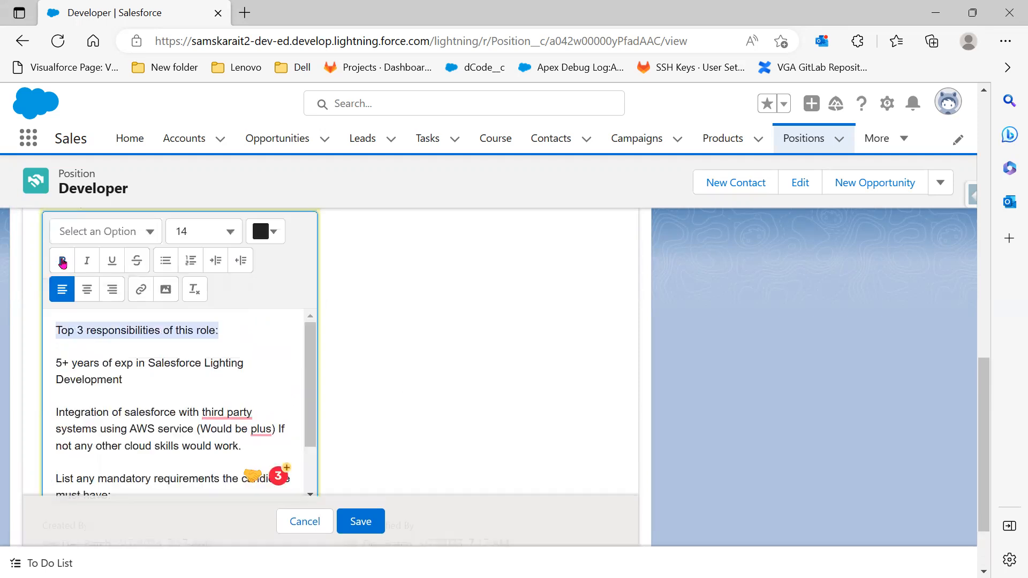
pyautogui.hotkey('ctrl', 'b')
pyautogui.scroll(-1, 393, 339)
pyautogui.scroll(3, 439, 366)
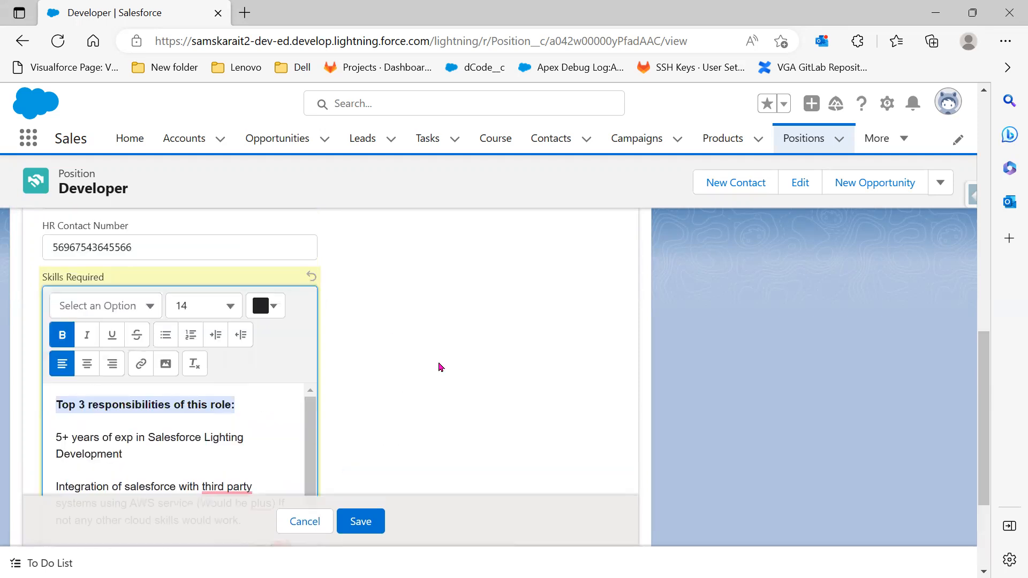
pyautogui.scroll(-1, 140, 376)
# Make the phrase '5+ years of exp' bold
pyautogui.click(129, 363)
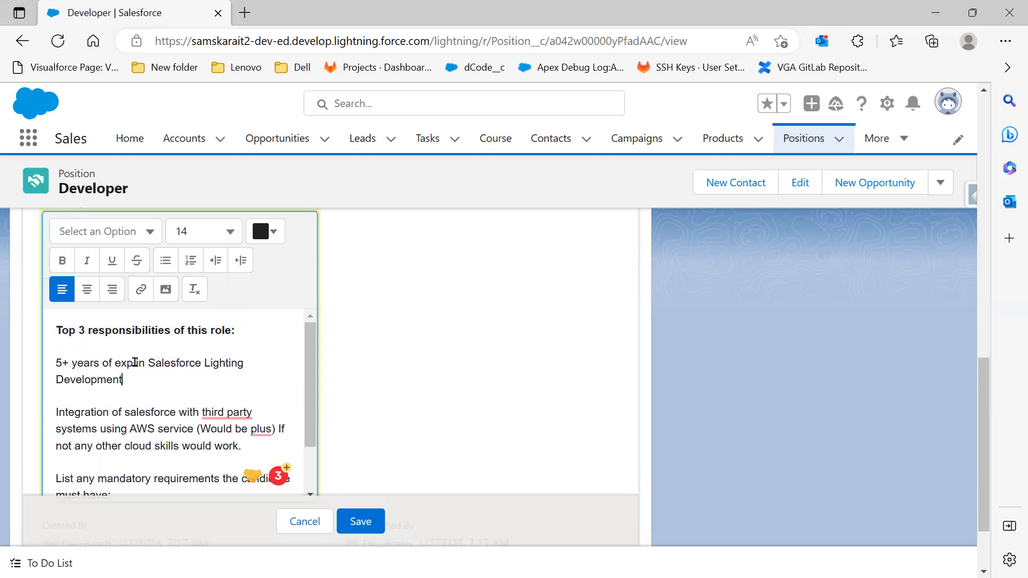
pyautogui.hotkey('shift', 'Up')
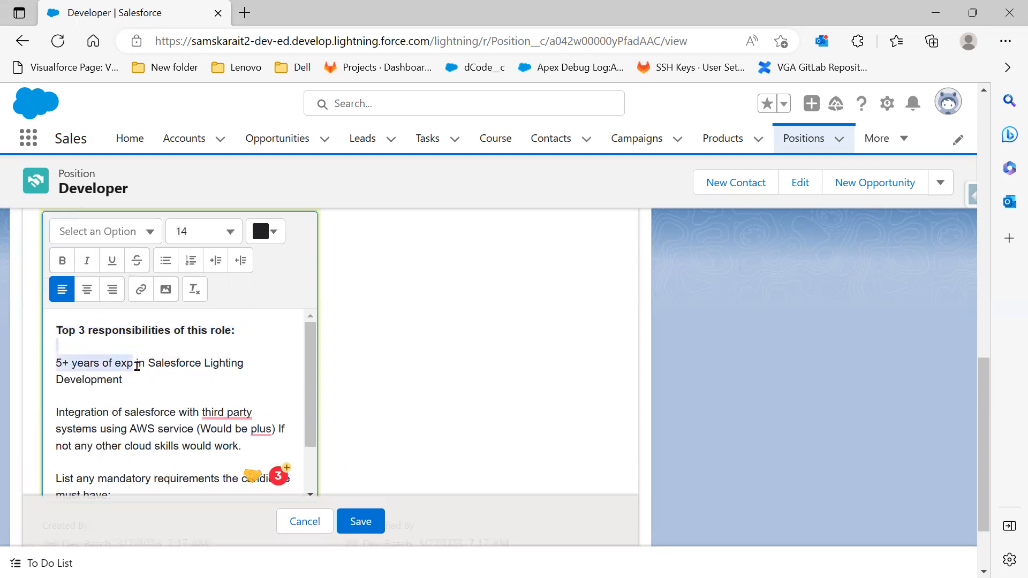
pyautogui.press('Down')
pyautogui.press('Down')
pyautogui.click(63, 261)
pyautogui.scroll(-1, 184, 358)
pyautogui.scroll(2, 188, 365)
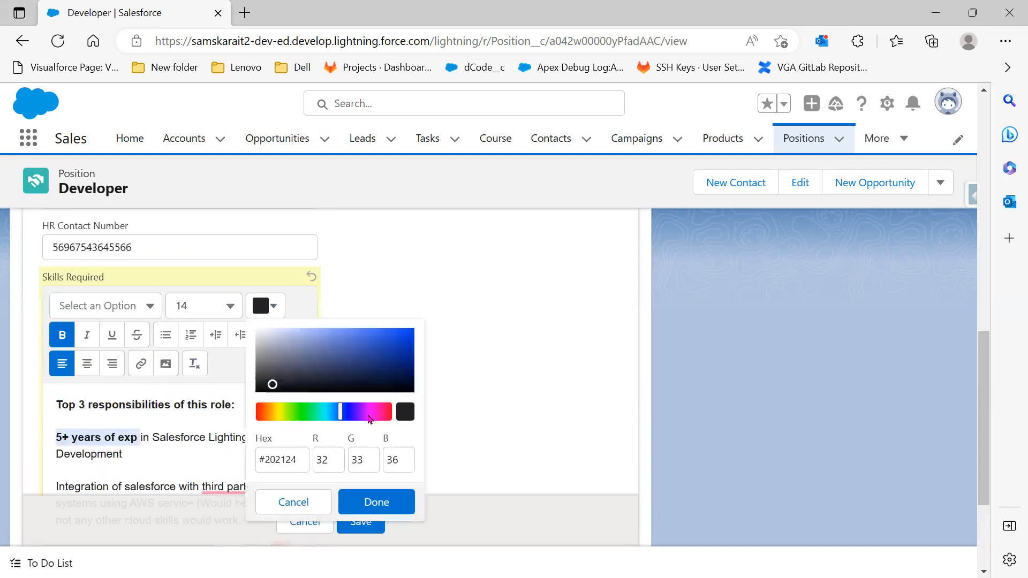
# Apply a deep maroon text colour to the selected text
pyautogui.click(385, 414)
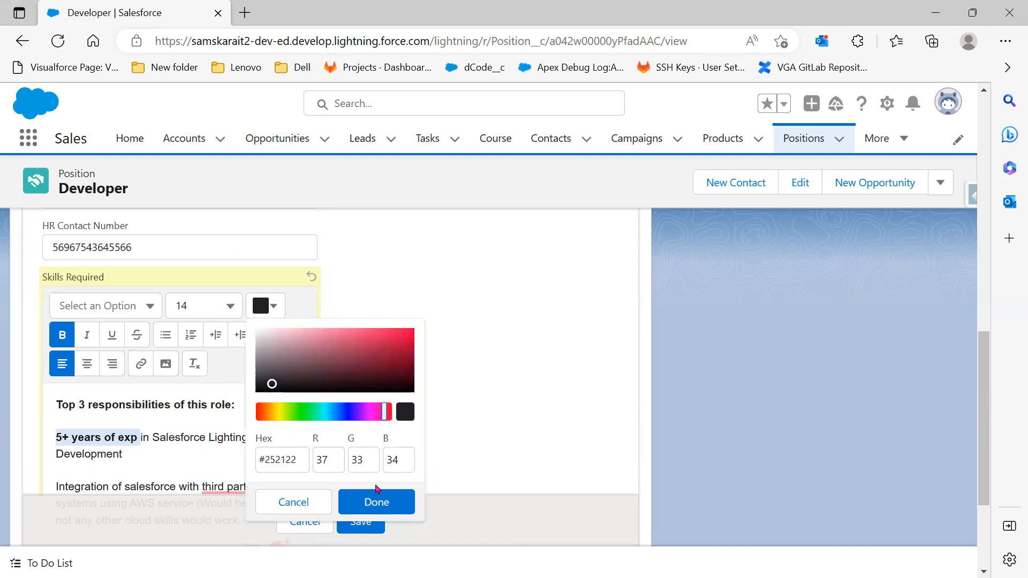
pyautogui.scroll(-3, 370, 509)
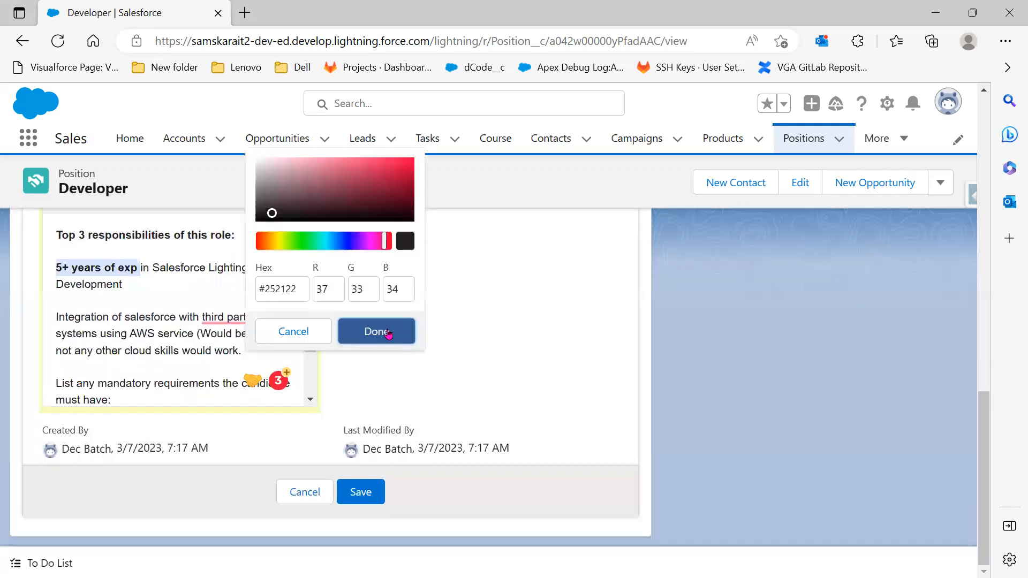
pyautogui.click(387, 332)
pyautogui.scroll(3, 389, 382)
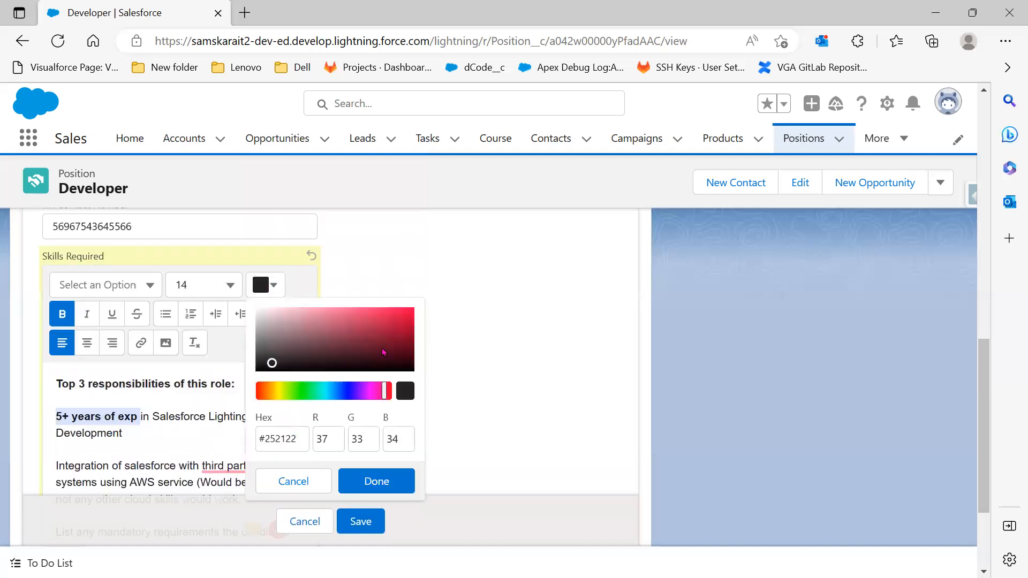
pyautogui.click(390, 344)
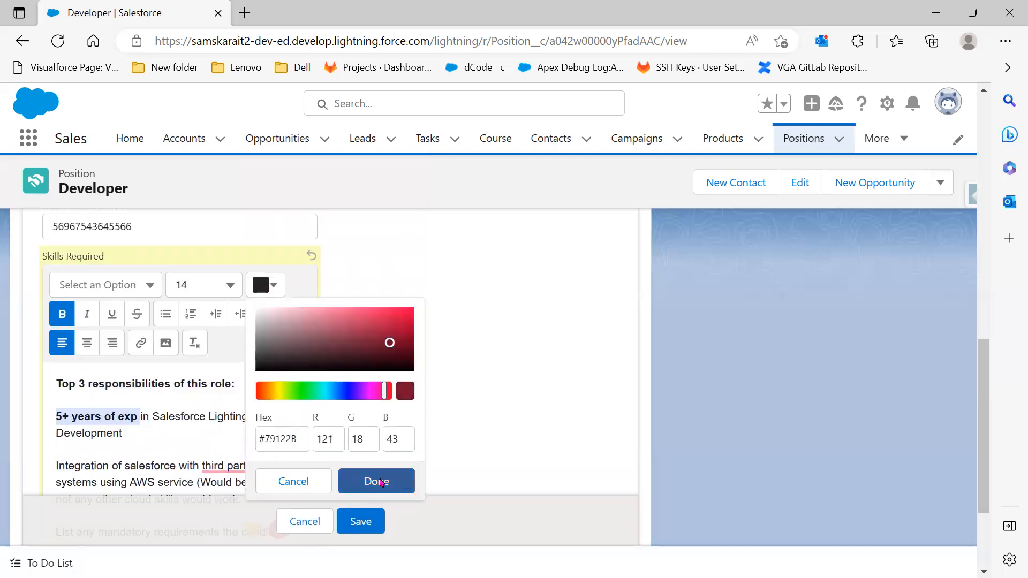
pyautogui.scroll(3, 132, 449)
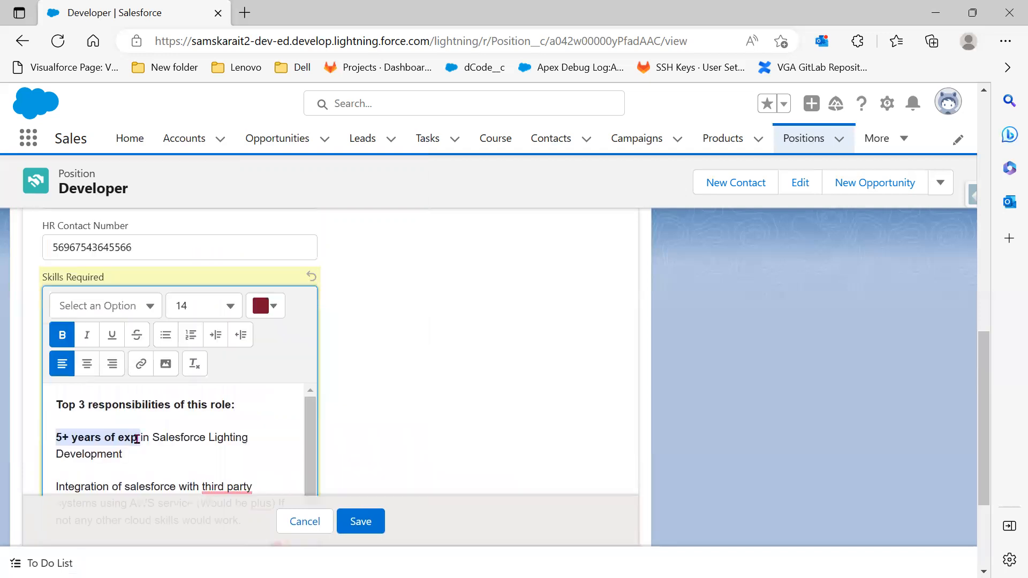
pyautogui.scroll(-1, 280, 420)
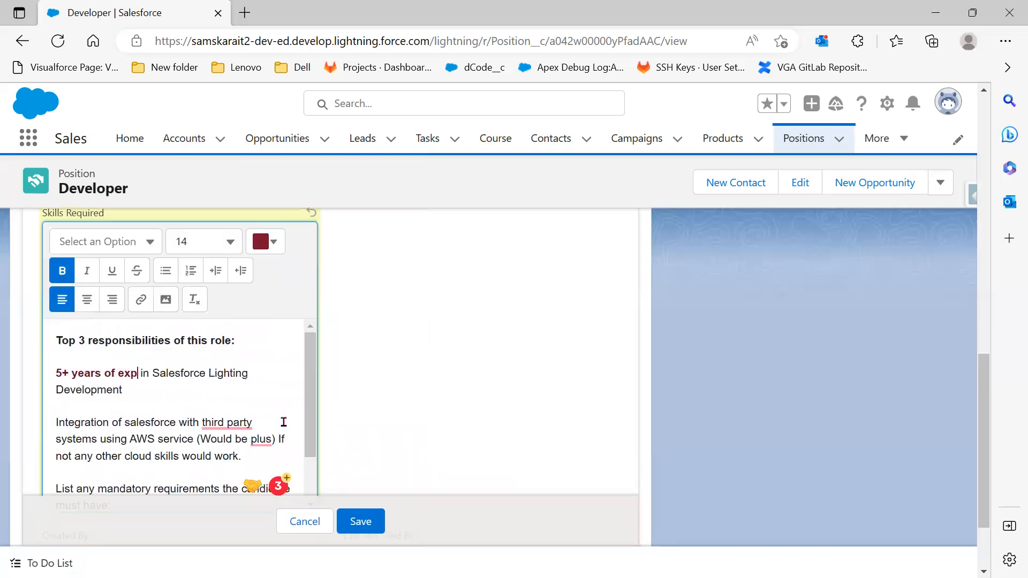
pyautogui.scroll(-1, 234, 396)
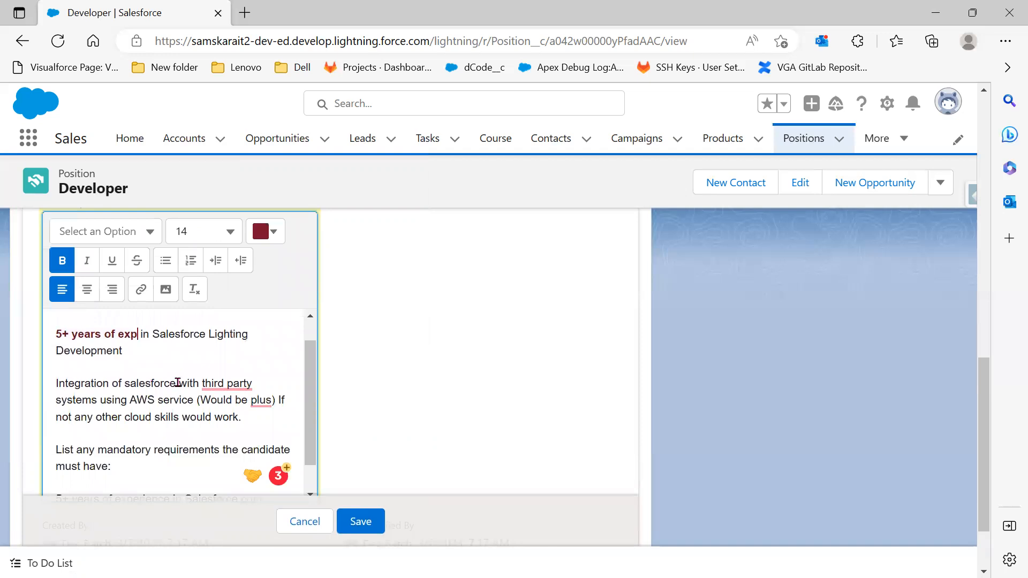
# Underline 'Integration of salesforce' and italicize 'AWS service'
pyautogui.moveTo(180, 381); pyautogui.dragTo(50, 383)
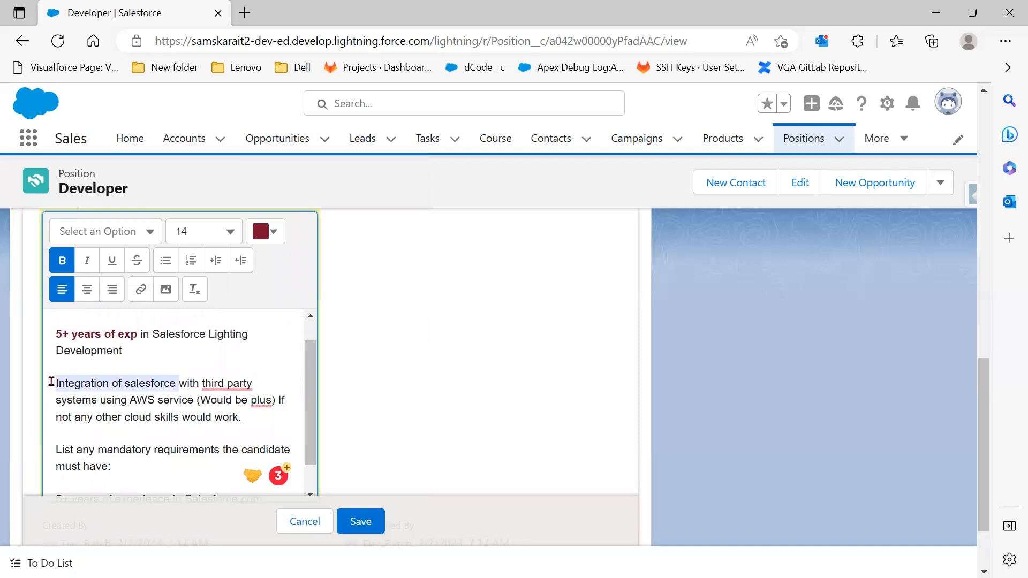
pyautogui.click(110, 261)
pyautogui.scroll(-1, 110, 260)
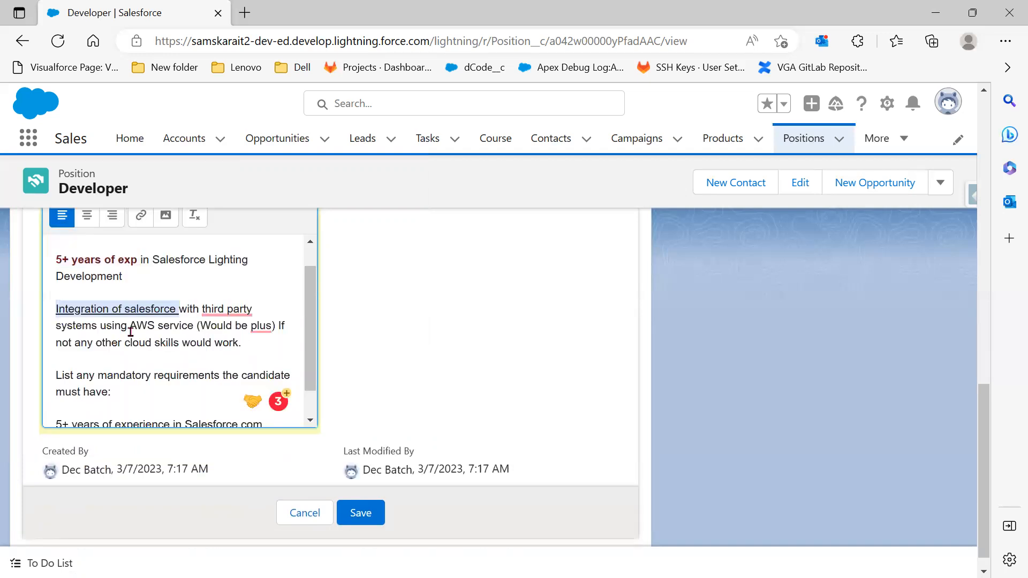
pyautogui.moveTo(130, 326); pyautogui.dragTo(193, 326)
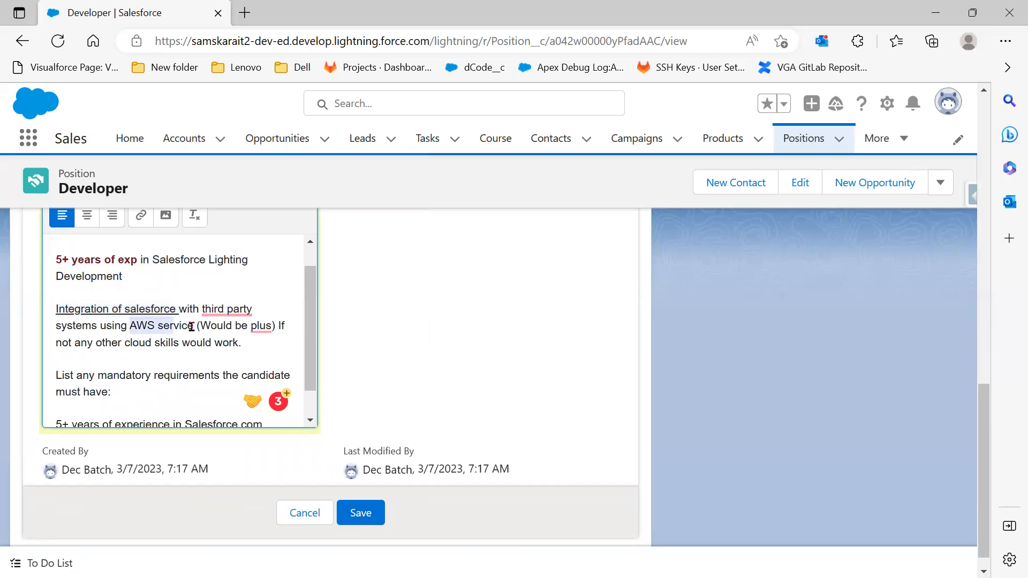
pyautogui.scroll(1, 109, 268)
pyautogui.click(90, 262)
pyautogui.scroll(-1, 91, 262)
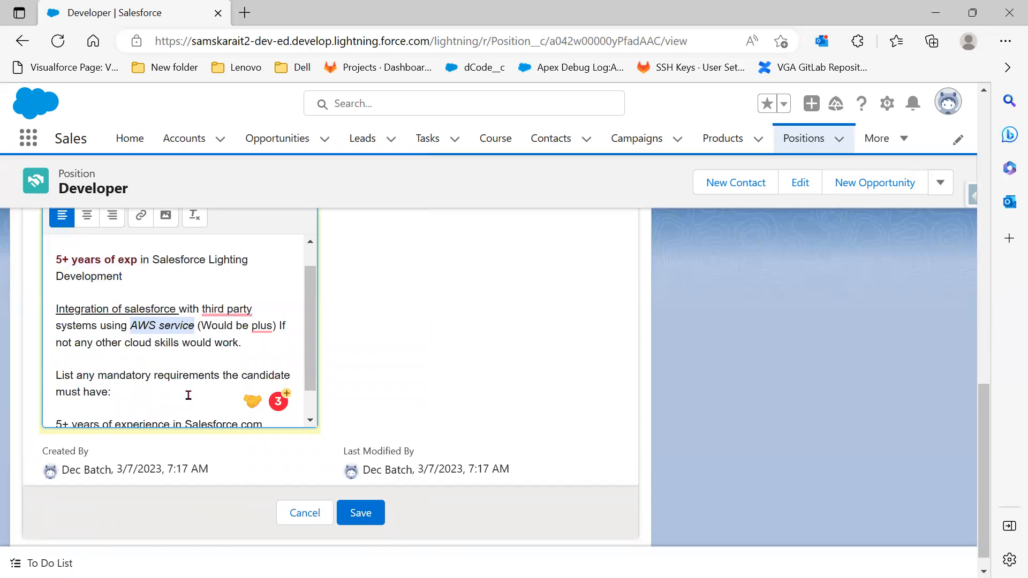
pyautogui.scroll(-1, 98, 338)
# Make the 'List any requirements' mandatory-requirements line bold
pyautogui.moveTo(98, 346); pyautogui.dragTo(248, 374)
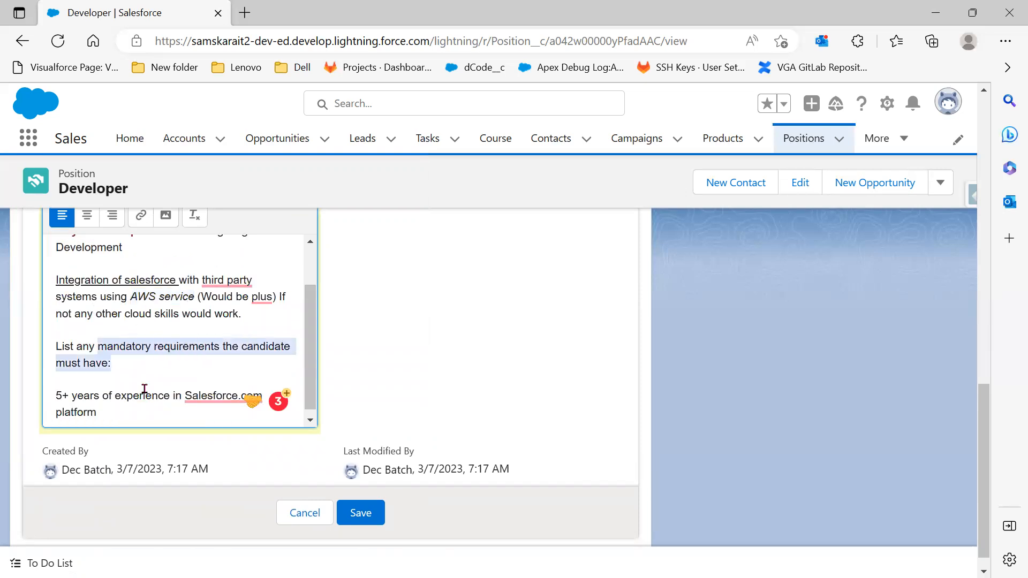
pyautogui.scroll(-1, 62, 397)
pyautogui.tripleClick(56, 393)
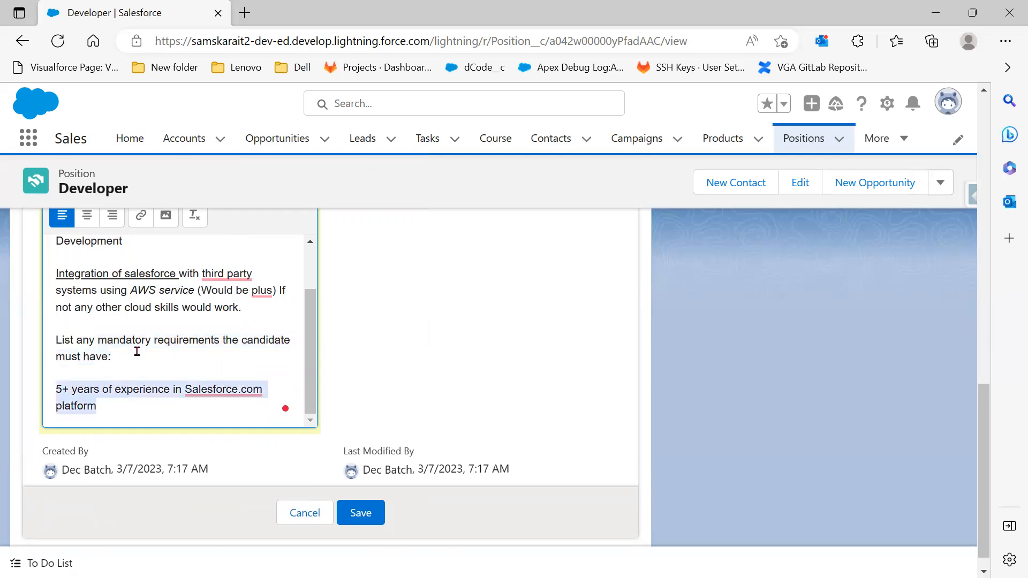
pyautogui.tripleClick(58, 340)
pyautogui.scroll(1, 184, 346)
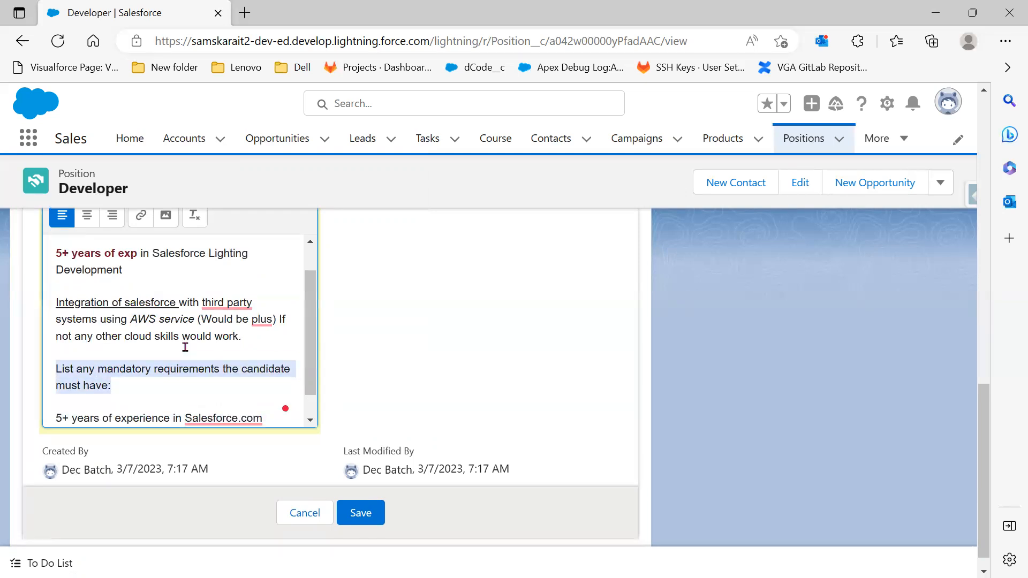
pyautogui.scroll(1, 252, 321)
pyautogui.scroll(4, 115, 435)
pyautogui.click(63, 409)
pyautogui.scroll(-4, 412, 452)
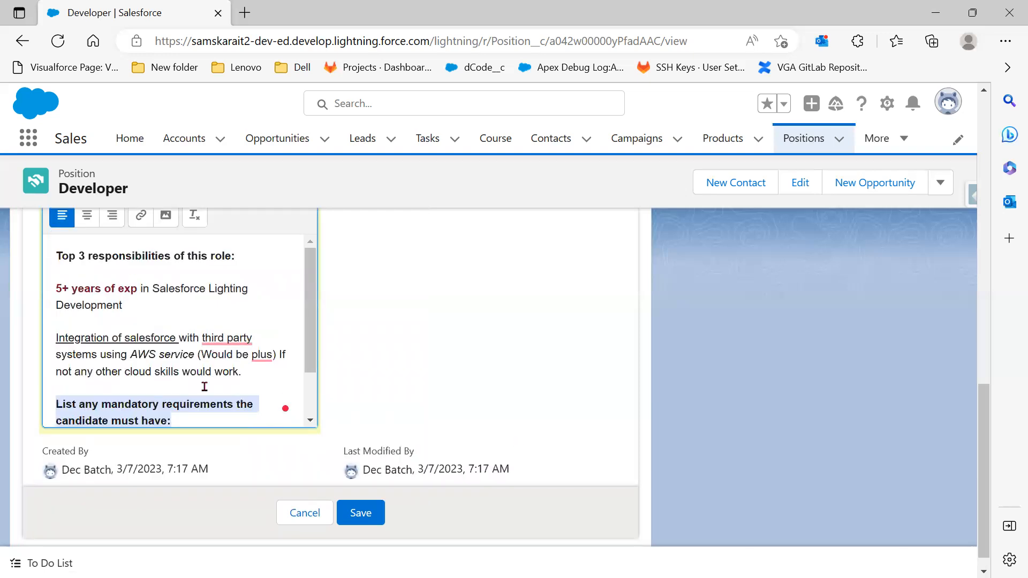
pyautogui.scroll(-1, 107, 414)
# Bullet the 5+ years of experience paragraph and remove the extra empty bullets
pyautogui.tripleClick(154, 371)
pyautogui.scroll(1, 153, 371)
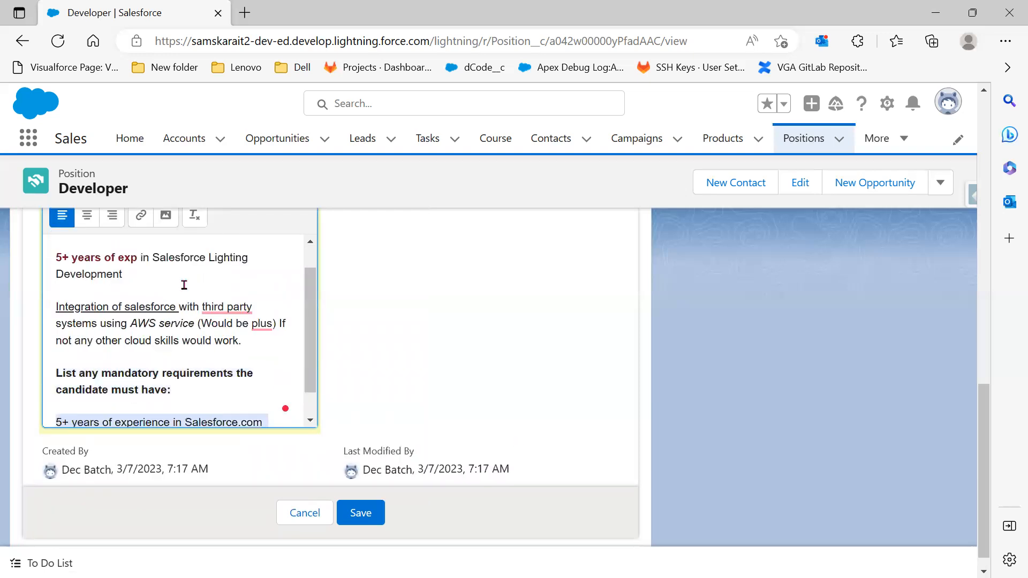
pyautogui.scroll(4, 183, 420)
pyautogui.click(165, 411)
pyautogui.scroll(-4, 179, 379)
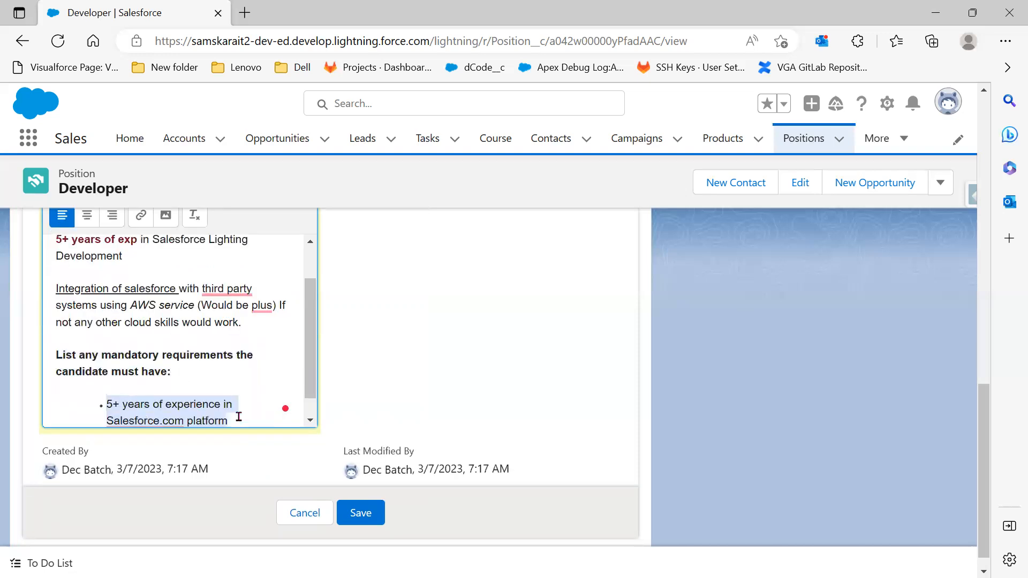
pyautogui.click(239, 416)
pyautogui.press('Return')
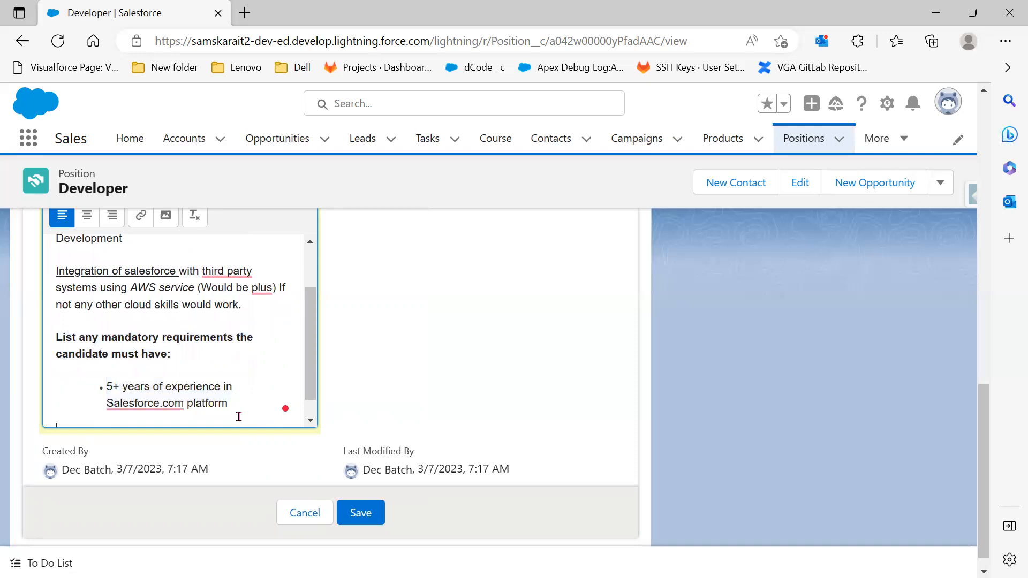
pyautogui.press('BackSpace')
pyautogui.press('BackSpace')
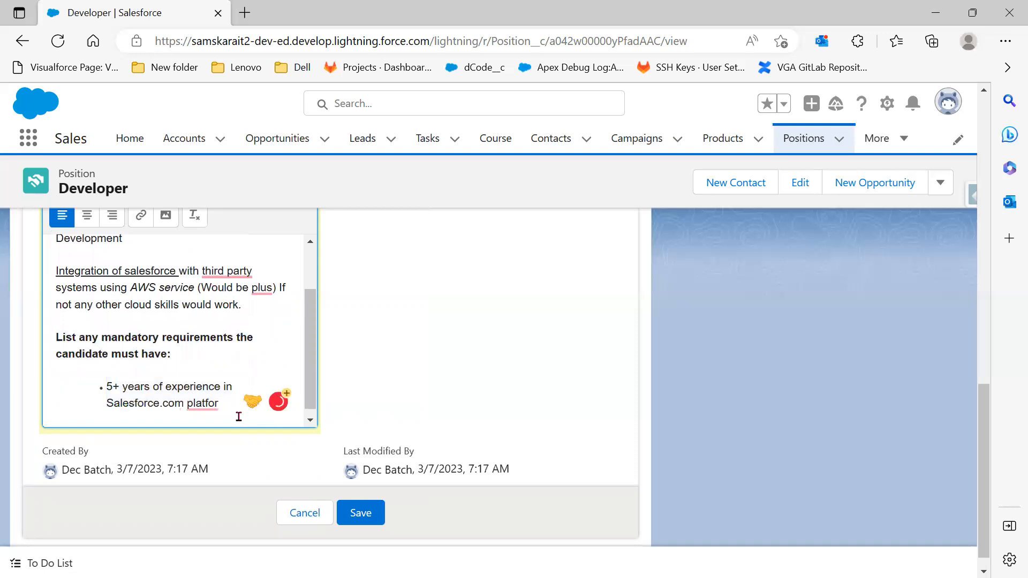
pyautogui.write('m')
pyautogui.press('Return')
pyautogui.press('BackSpace')
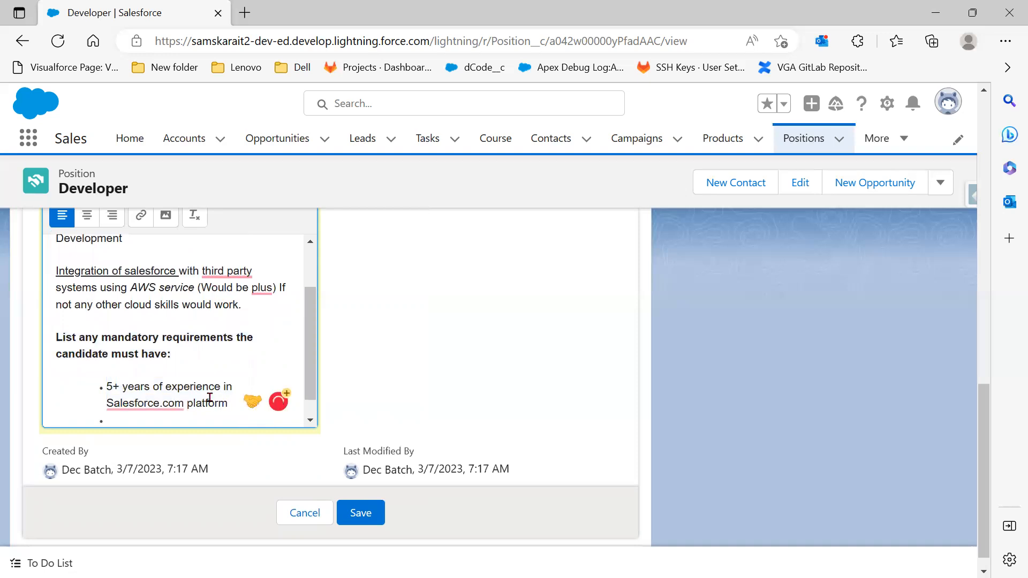
# Launch Insert Image and browse the Downloads folder in the Open dialog
pyautogui.click(163, 221)
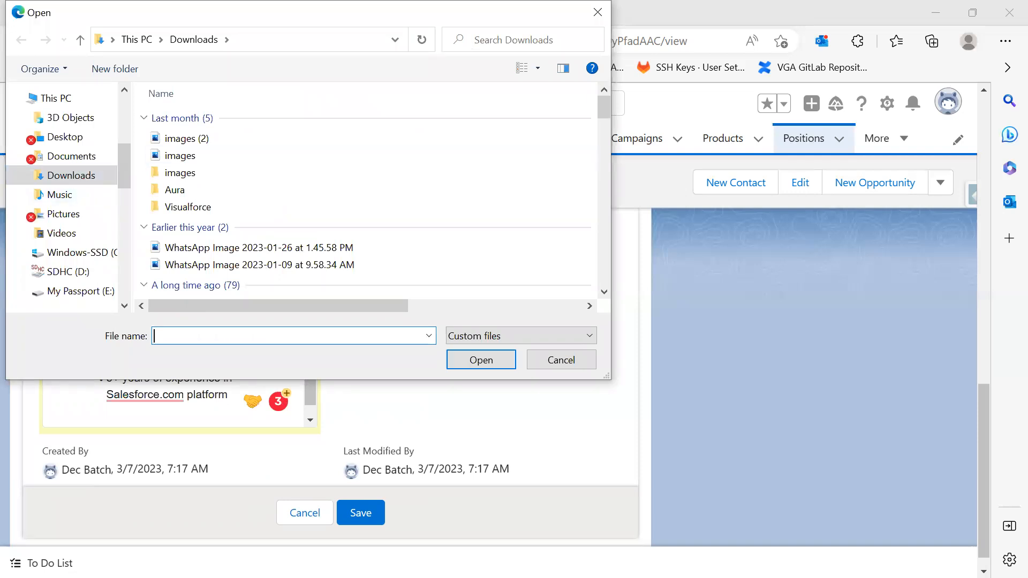
pyautogui.scroll(-1, 435, 244)
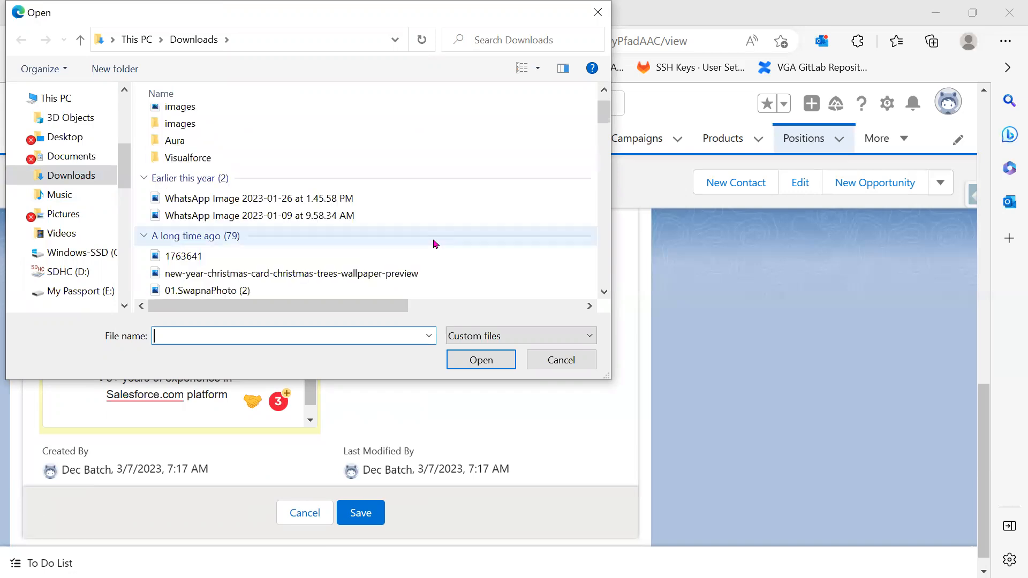
pyautogui.scroll(-1, 435, 244)
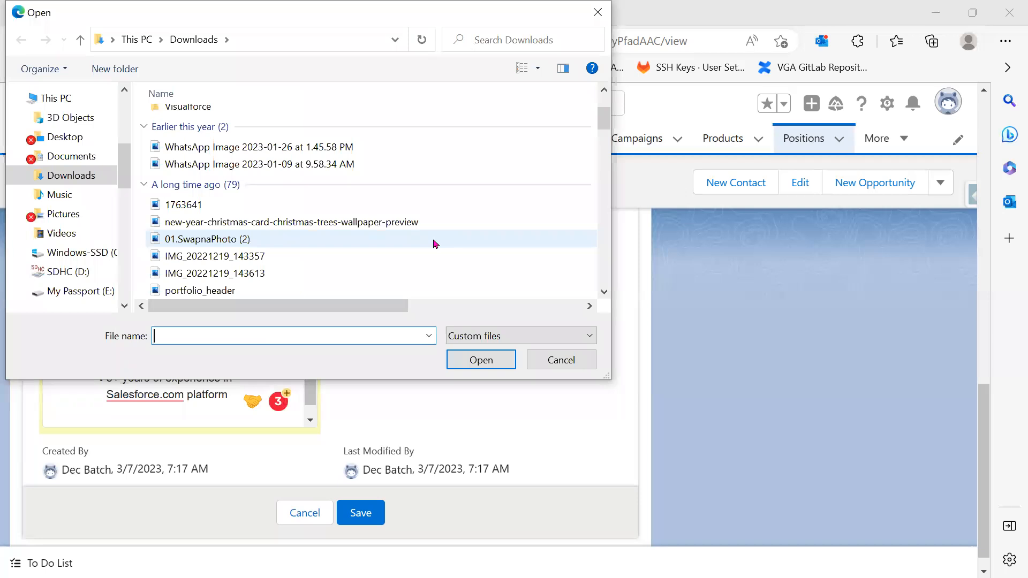
pyautogui.scroll(-1, 435, 244)
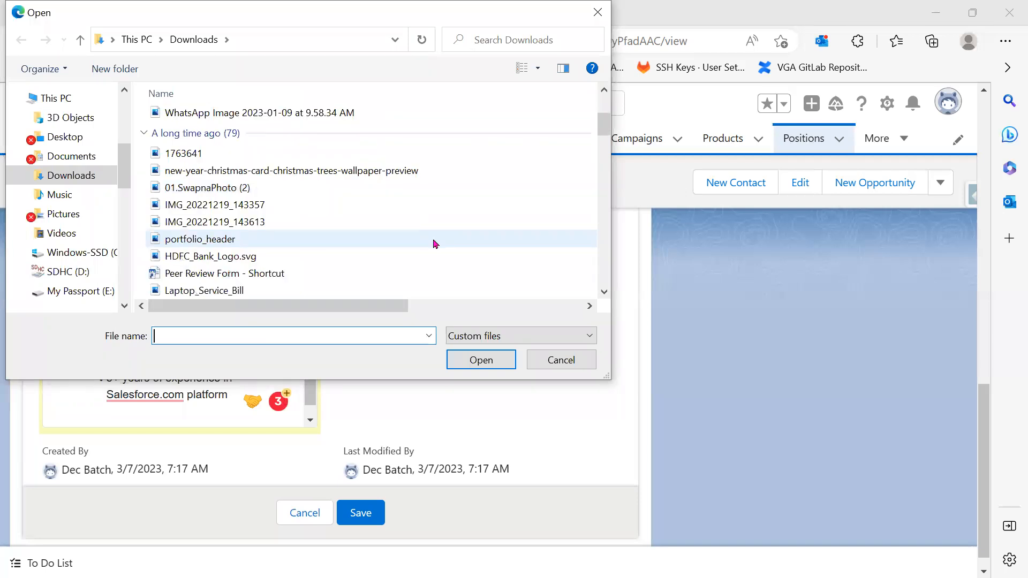
pyautogui.scroll(-1, 434, 244)
pyautogui.scroll(-1, 435, 244)
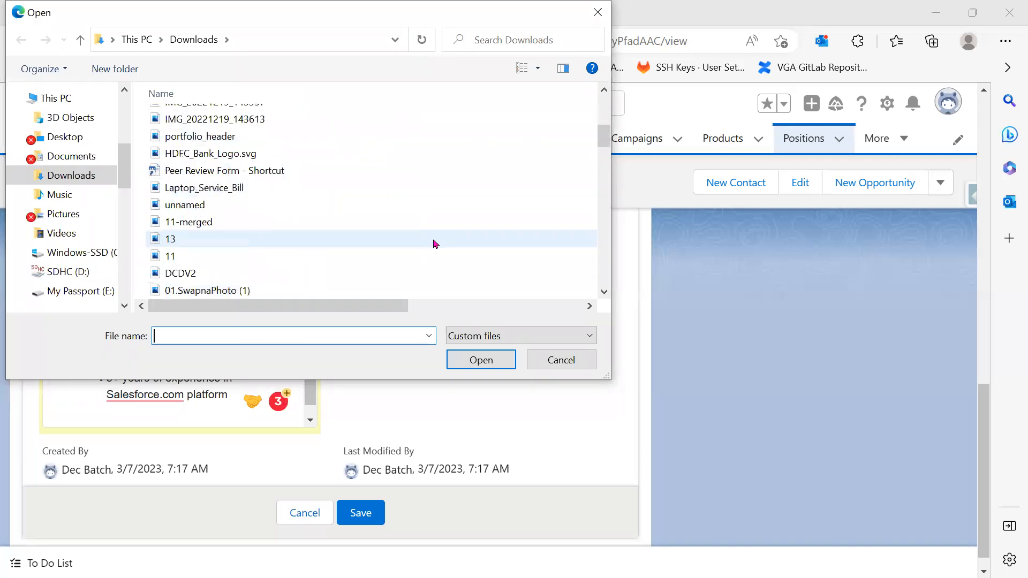
pyautogui.scroll(-1, 434, 243)
pyautogui.scroll(-2, 435, 244)
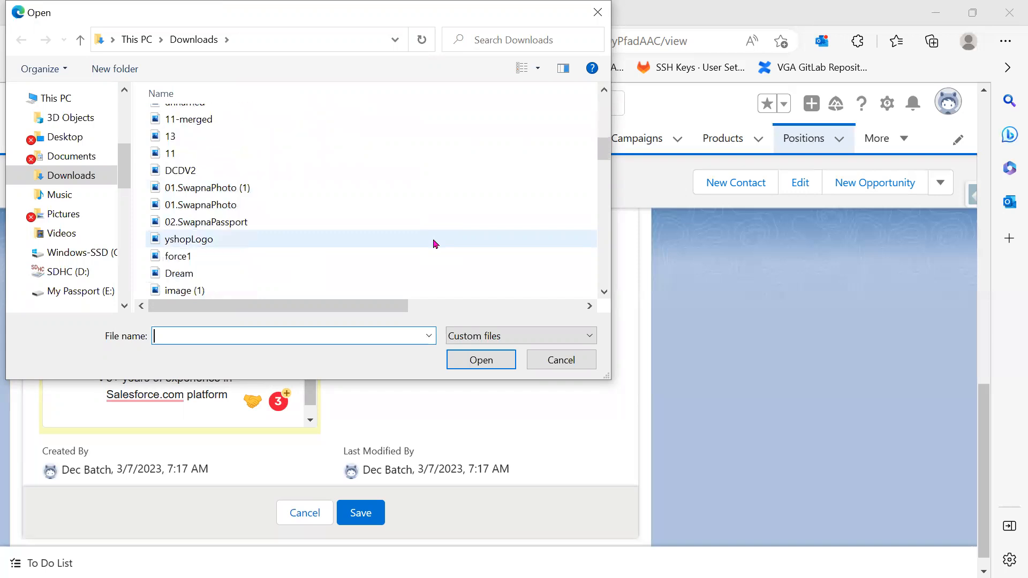
# Search Downloads for 'cdca' and open the CDCALogo picture
pyautogui.write('cdc')
pyautogui.click(486, 45)
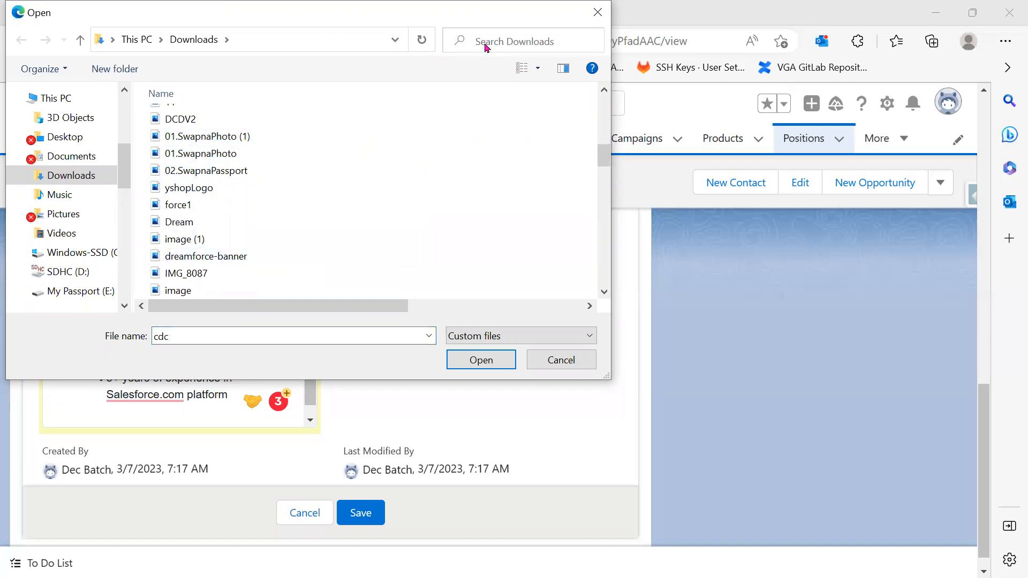
pyautogui.write('cd')
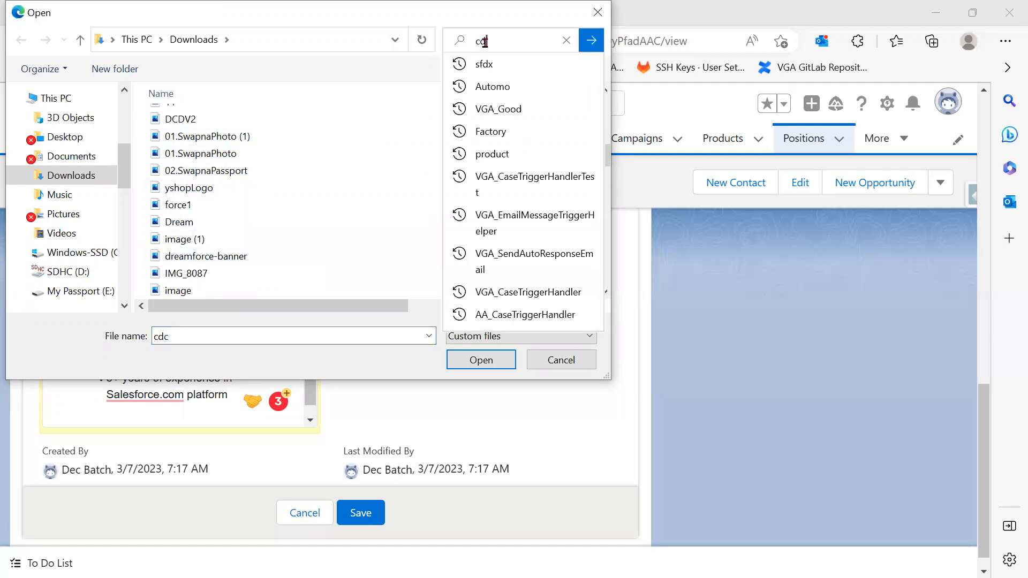
pyautogui.write('ca')
pyautogui.press('Tab')
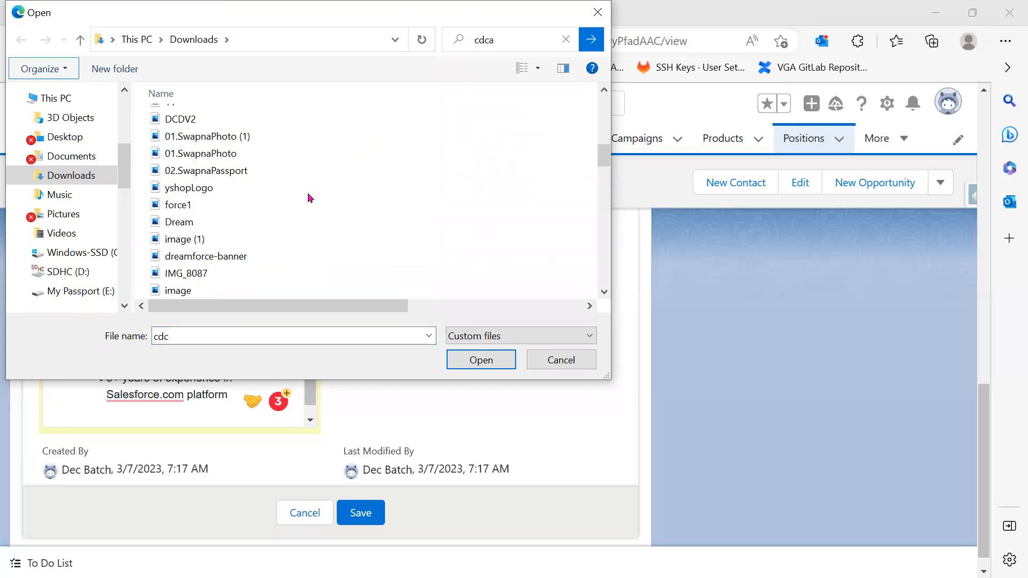
pyautogui.click(195, 140)
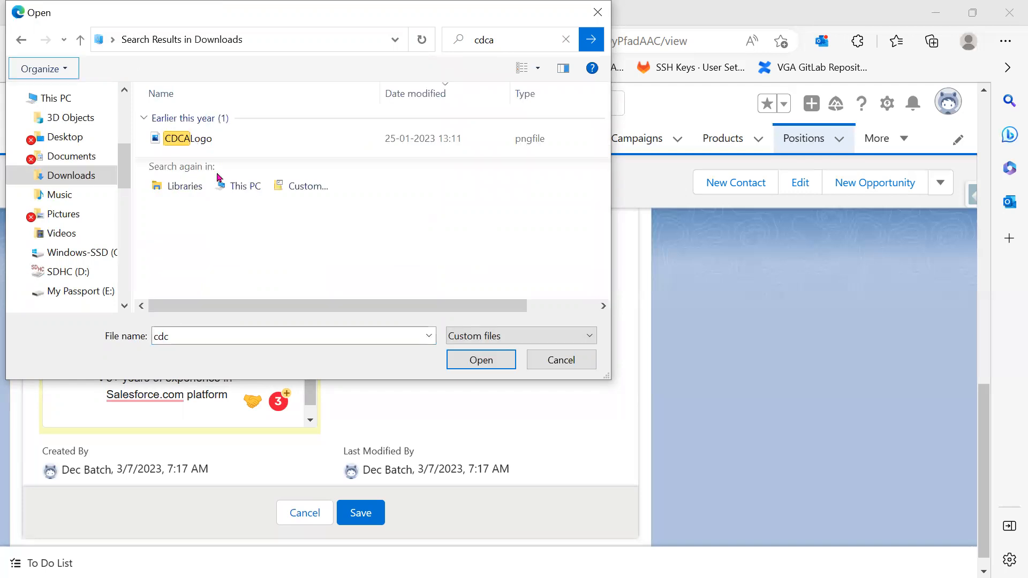
pyautogui.click(494, 368)
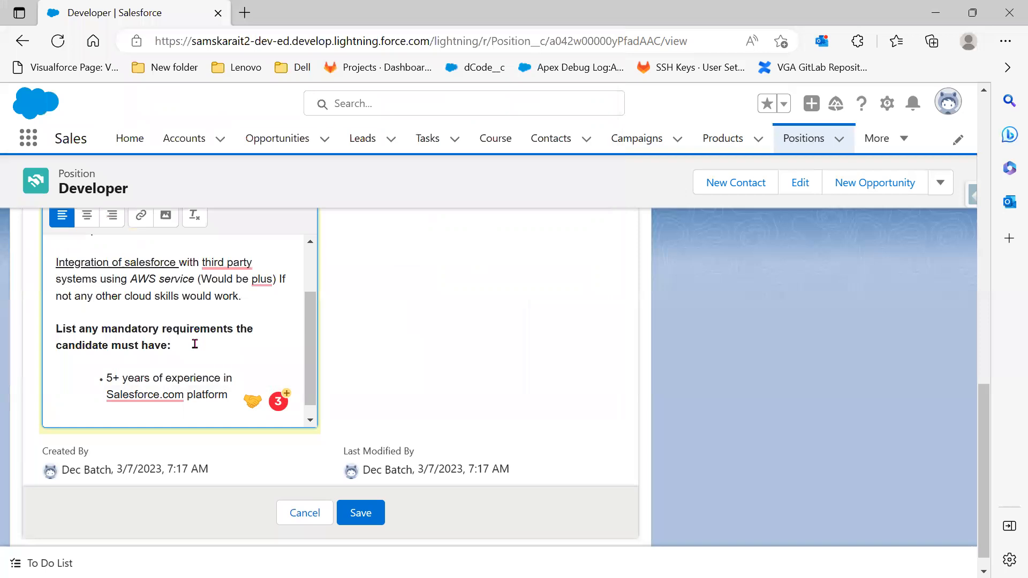
pyautogui.scroll(-1, 195, 345)
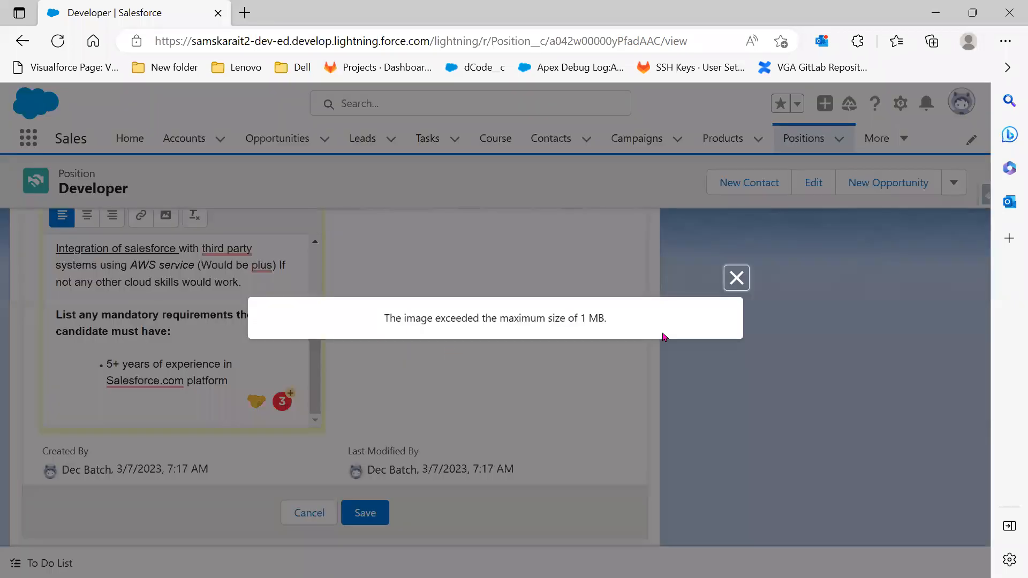
# Dismiss the 1 MB size error, insert the images (1) picture into Skills Required, and save the Developer record
pyautogui.click(737, 279)
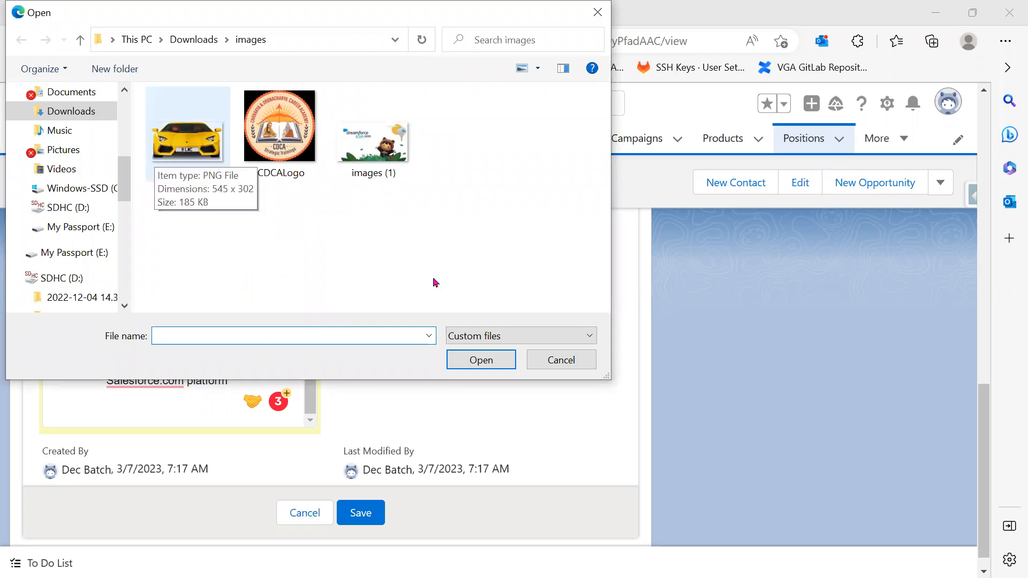
pyautogui.click(363, 148)
pyautogui.click(461, 360)
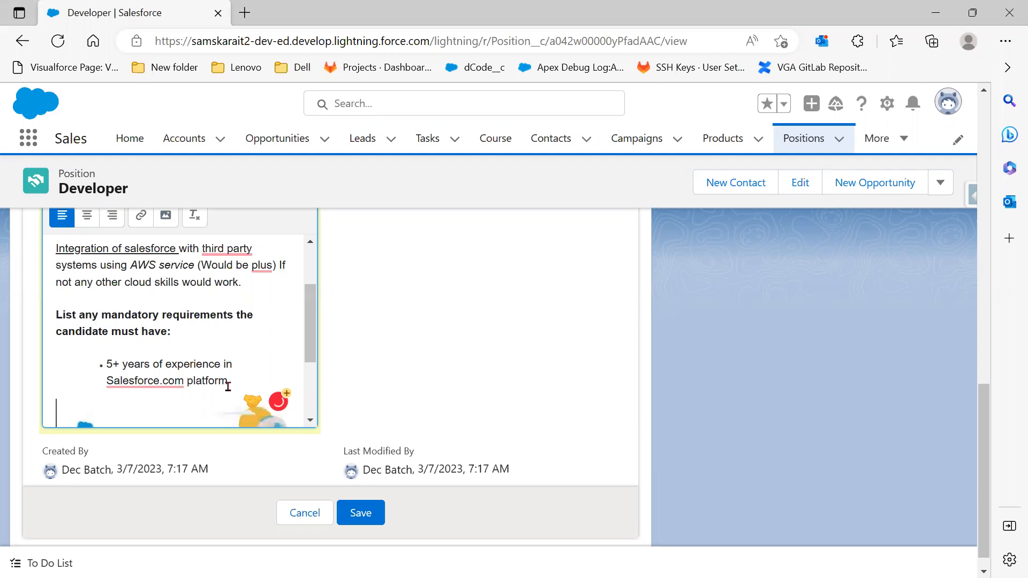
pyautogui.scroll(-1, 231, 349)
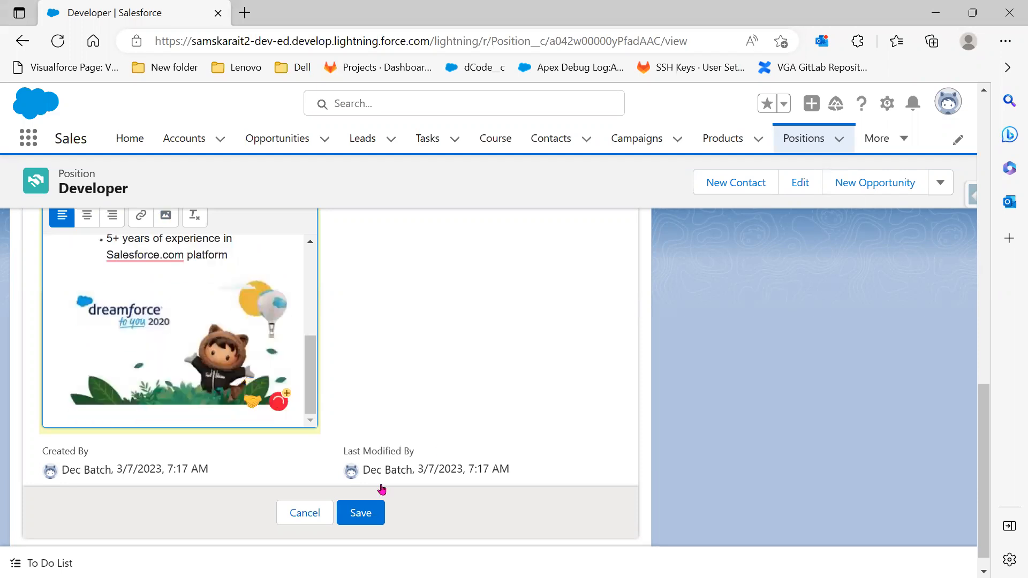
pyautogui.scroll(-1, 362, 501)
pyautogui.click(361, 495)
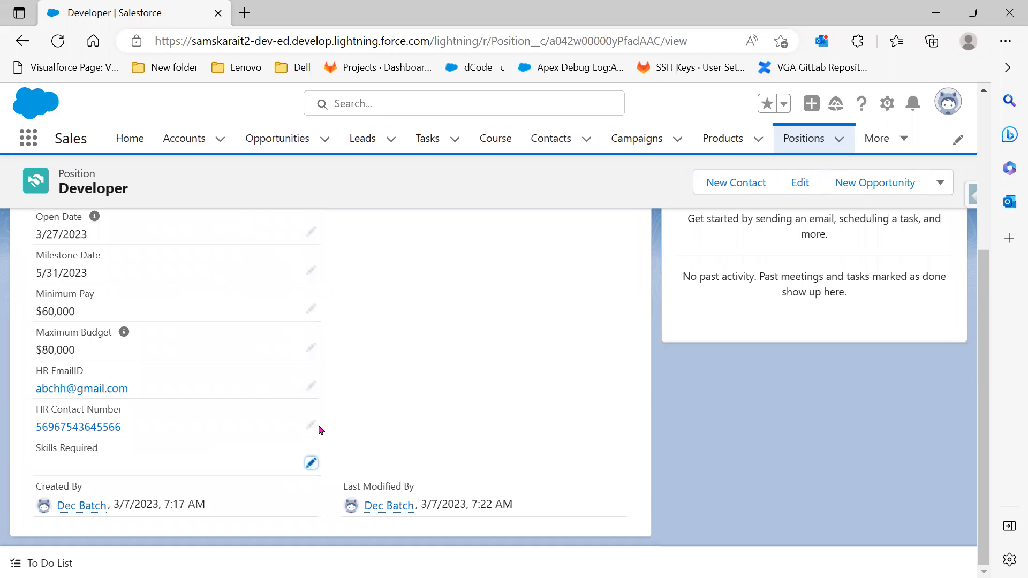
# Reload the Developer record, re-insert the images (1) picture into Skills Required, and save it
pyautogui.click(63, 44)
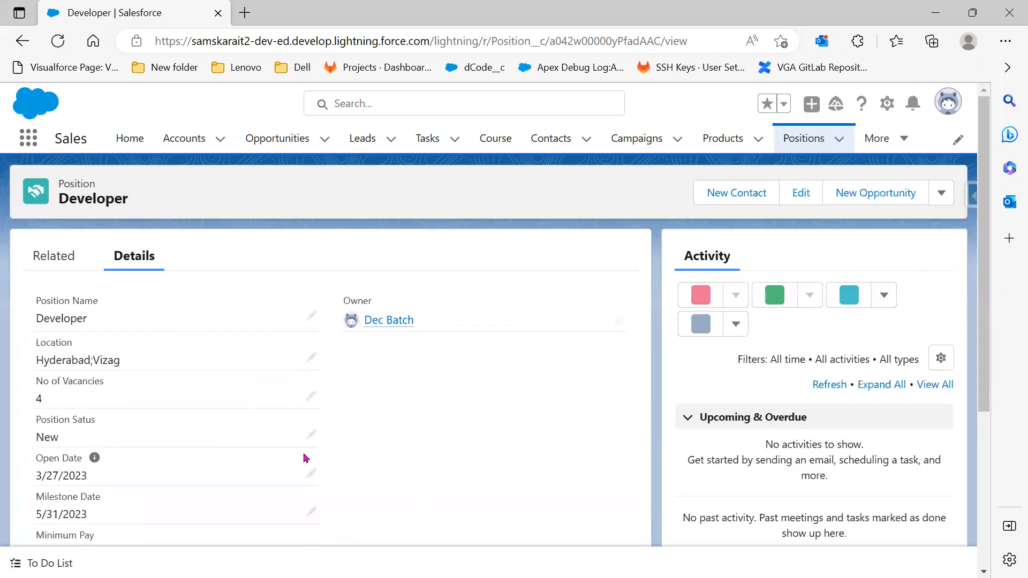
pyautogui.scroll(-5, 319, 471)
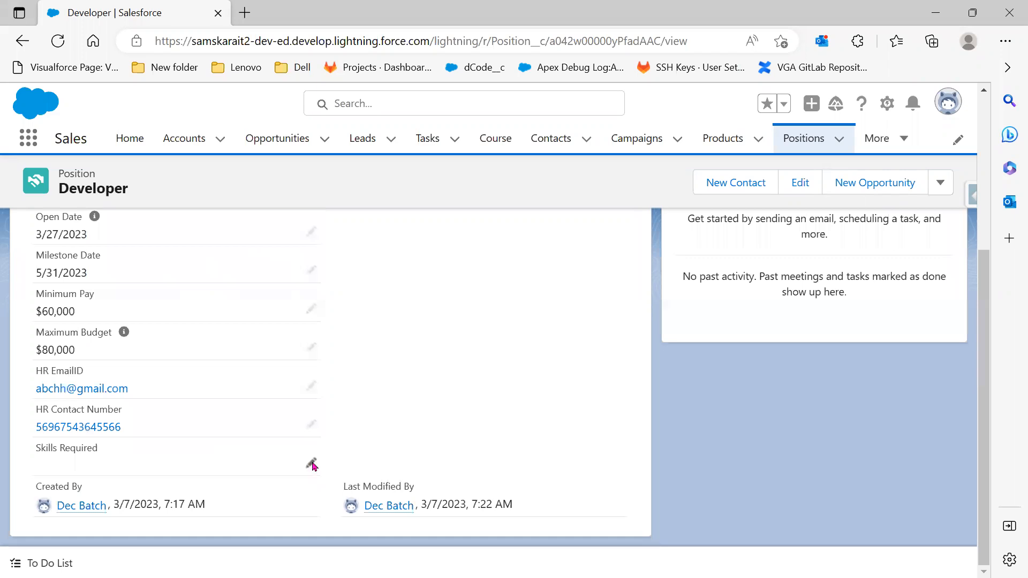
pyautogui.click(312, 464)
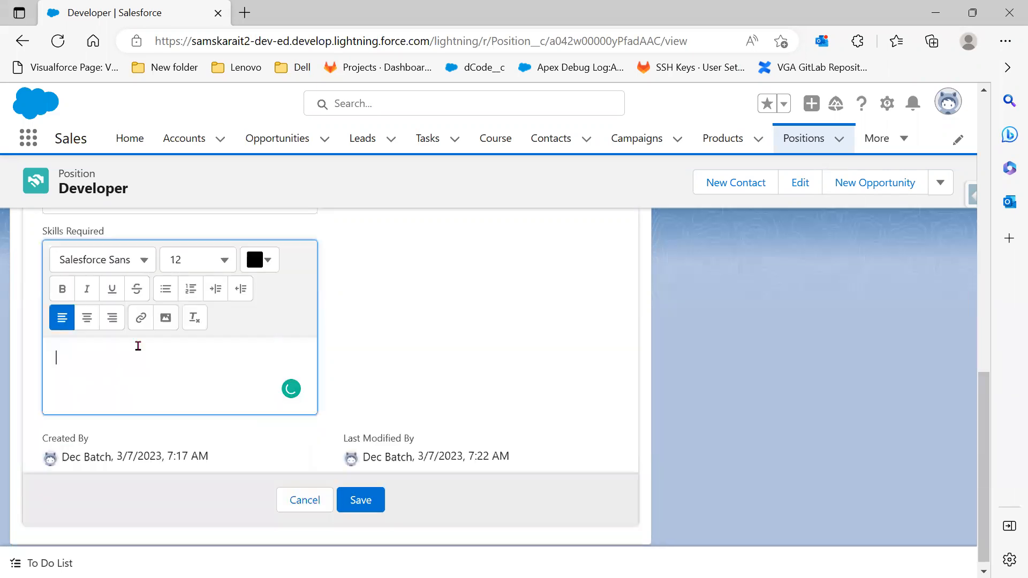
pyautogui.click(161, 310)
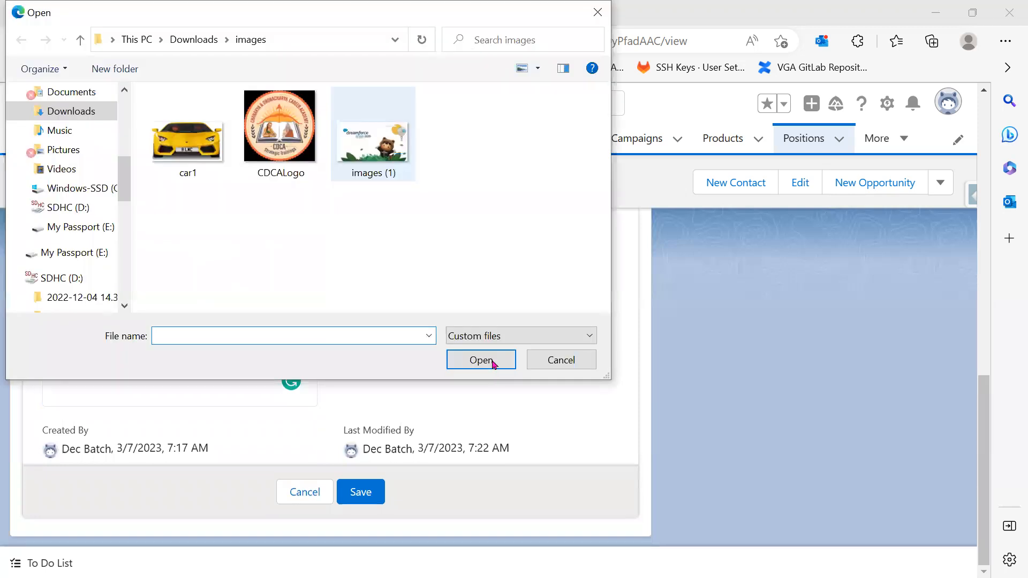
pyautogui.click(494, 365)
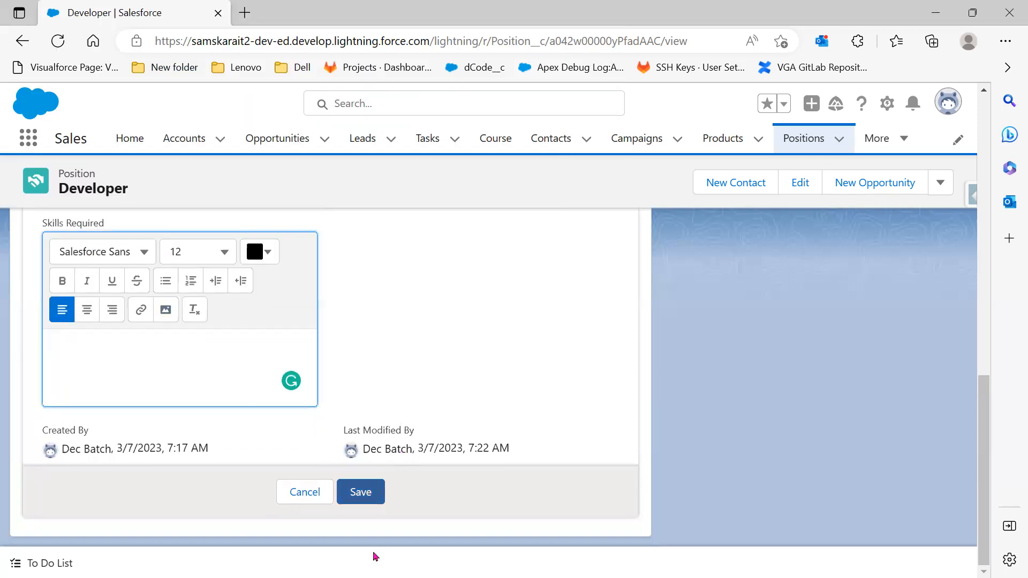
pyautogui.click(369, 524)
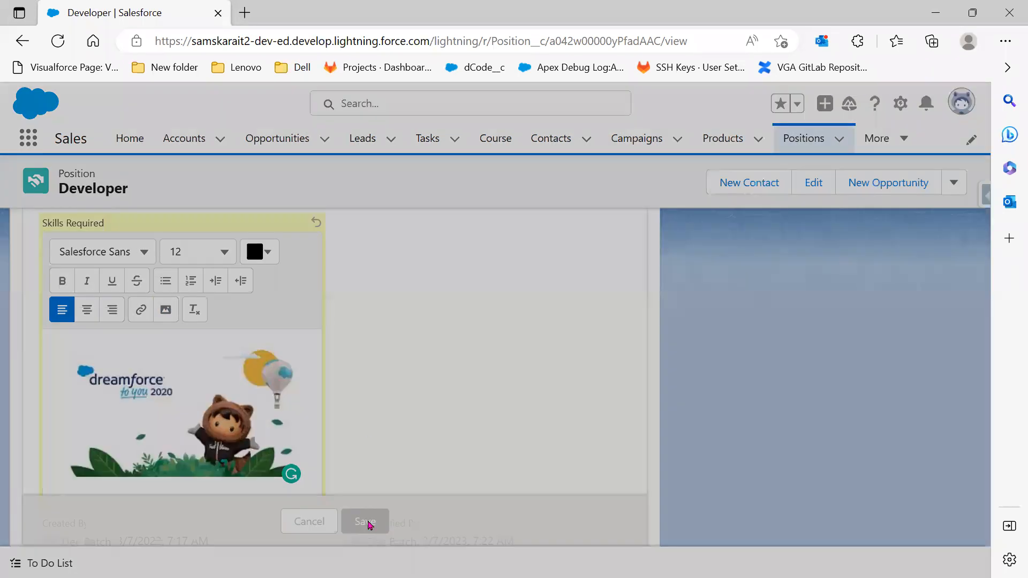
pyautogui.scroll(-2, 314, 342)
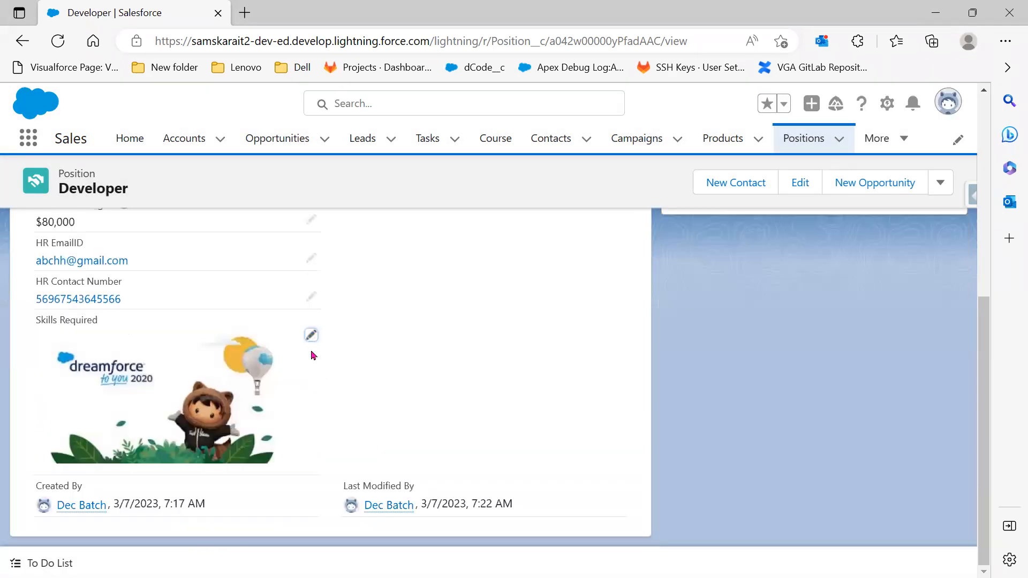
pyautogui.click(311, 335)
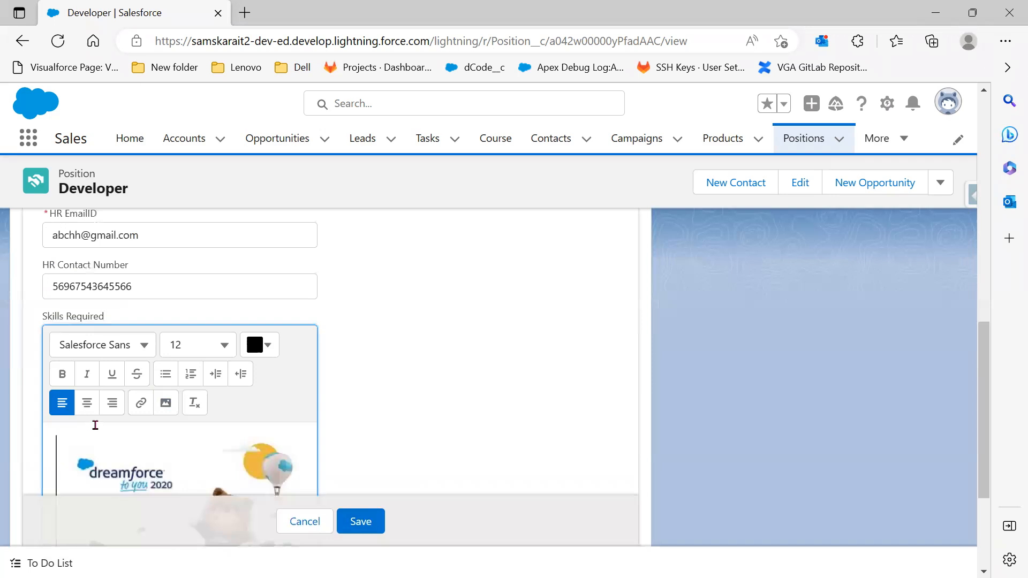
# Paste the job-requirements text on a new line above the Dreamforce image
pyautogui.press('Return')
pyautogui.press('Tab')
pyautogui.scroll(-3, 330, 375)
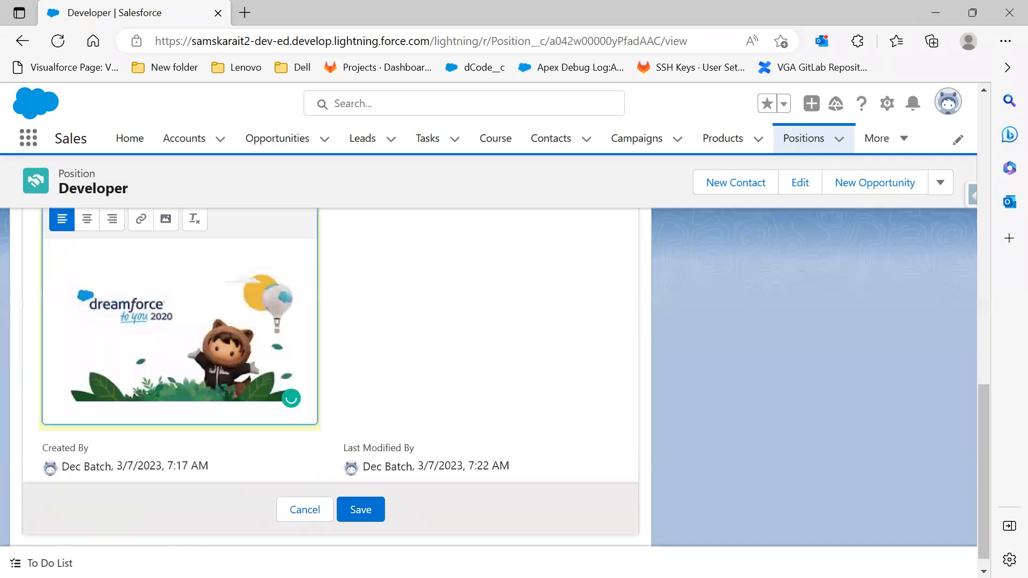
pyautogui.click(59, 256)
pyautogui.hotkey('ctrl', 'v')
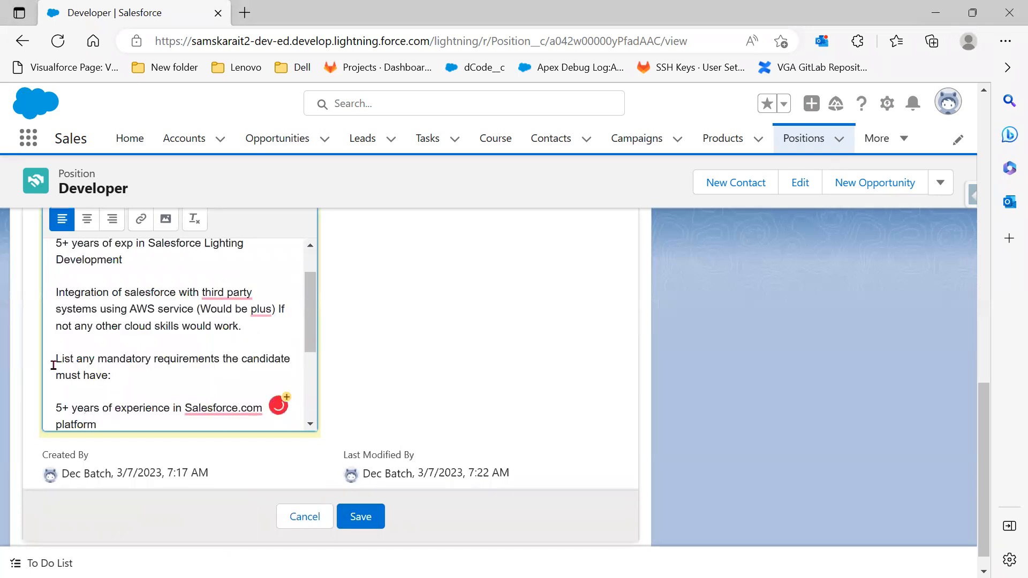
# Make the mandatory-requirements and Top 3 responsibilities headings bold
pyautogui.moveTo(54, 365); pyautogui.dragTo(452, 370)
pyautogui.scroll(1, 179, 310)
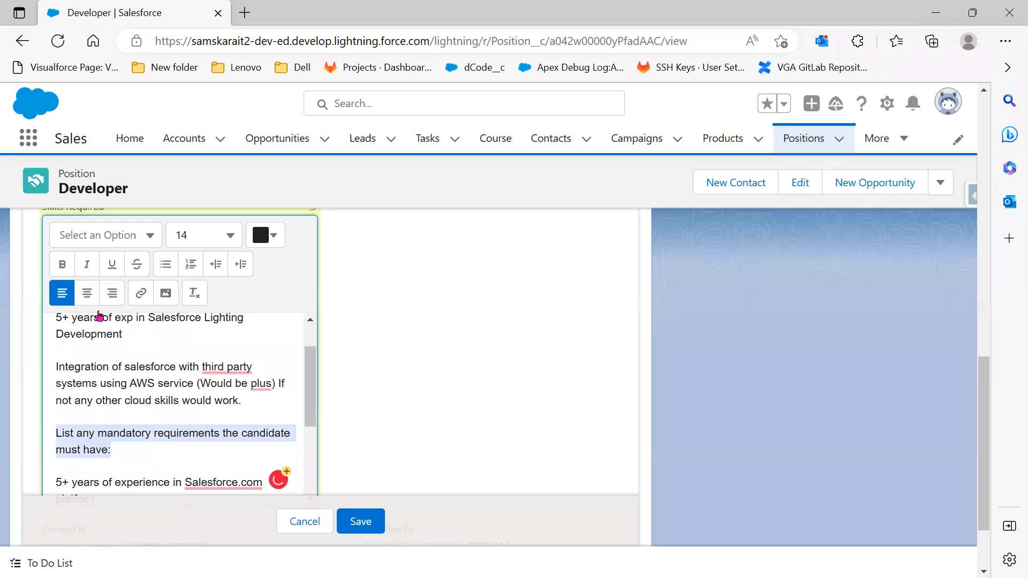
pyautogui.click(62, 264)
pyautogui.scroll(-1, 108, 388)
pyautogui.moveTo(107, 390); pyautogui.dragTo(57, 377)
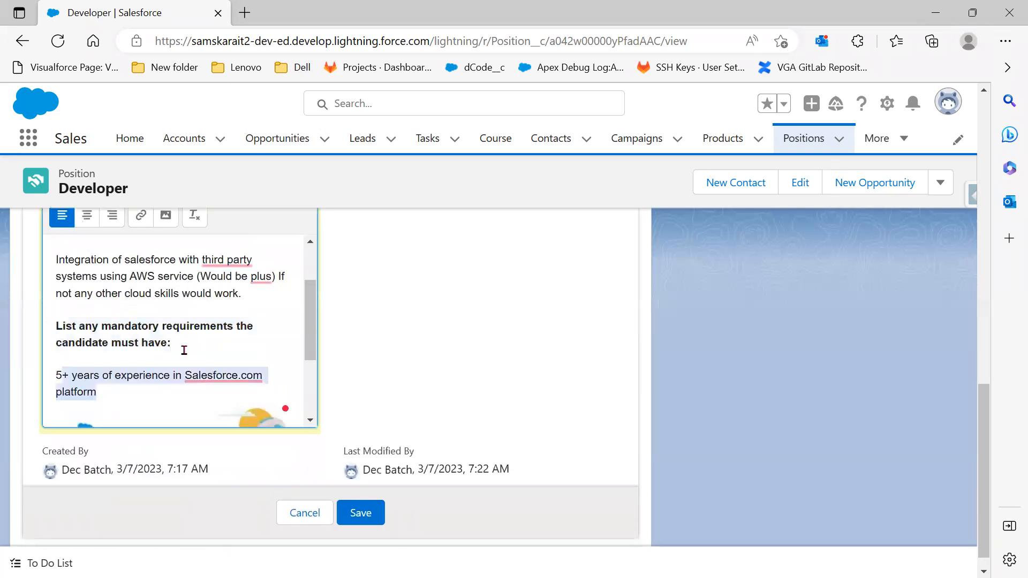
pyautogui.scroll(1, 197, 237)
pyautogui.scroll(3, 225, 276)
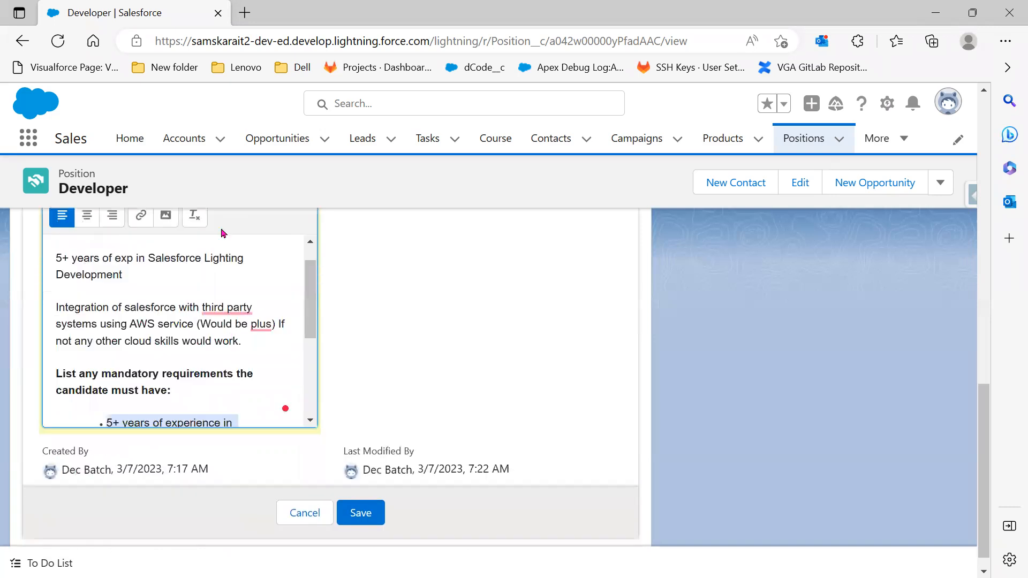
pyautogui.scroll(2, 230, 257)
pyautogui.scroll(4, 313, 366)
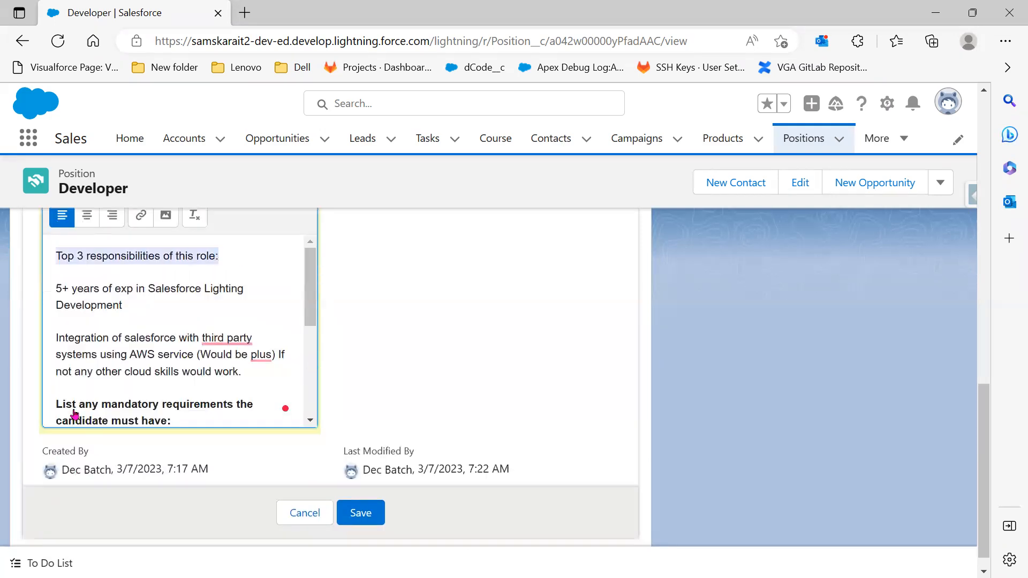
pyautogui.click(63, 409)
pyautogui.scroll(-4, 549, 403)
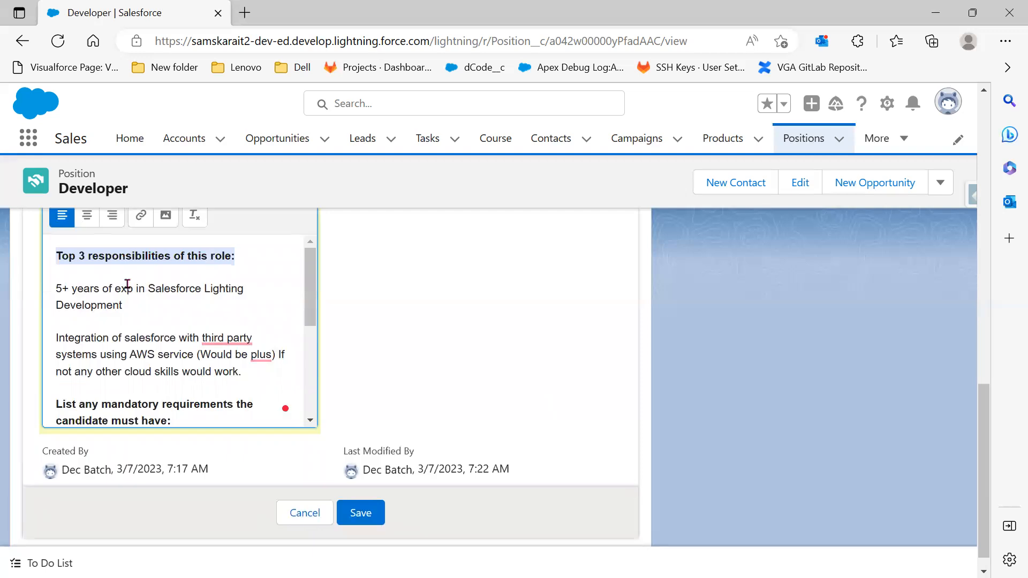
# Format '5+ years of exp' in bold dark red
pyautogui.moveTo(132, 288); pyautogui.dragTo(43, 286)
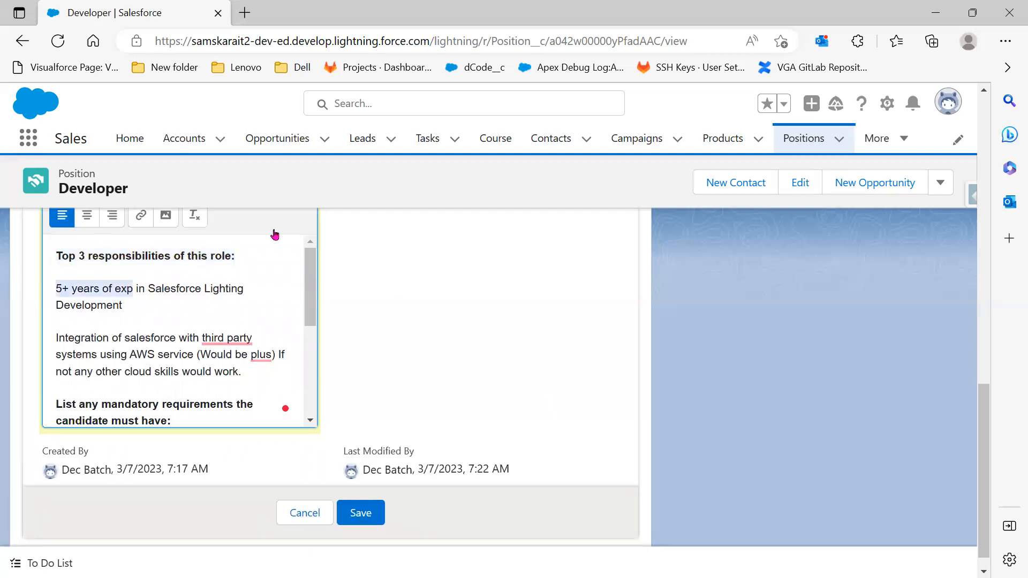
pyautogui.scroll(2, 273, 234)
pyautogui.click(273, 233)
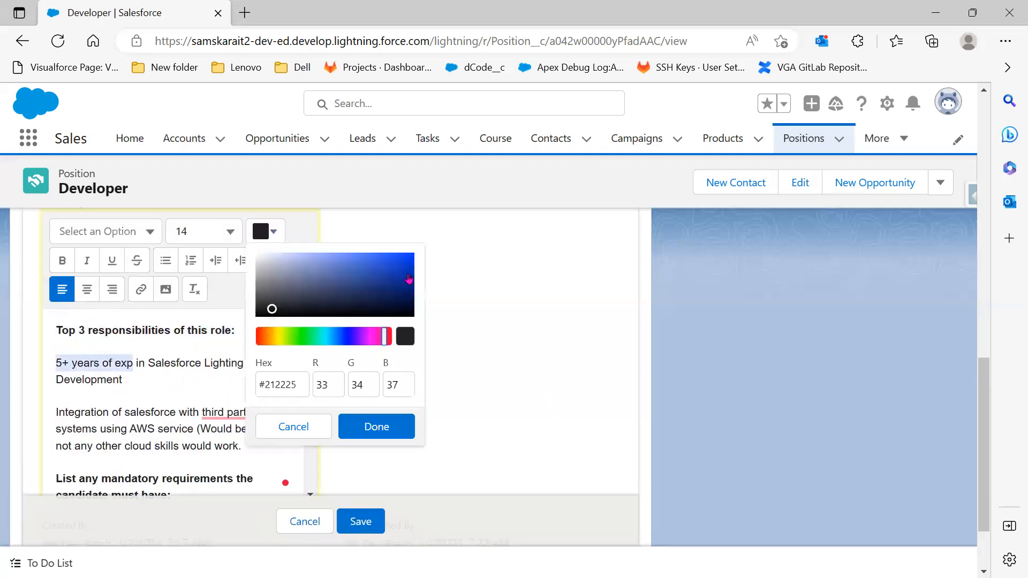
pyautogui.click(410, 273)
pyautogui.click(375, 426)
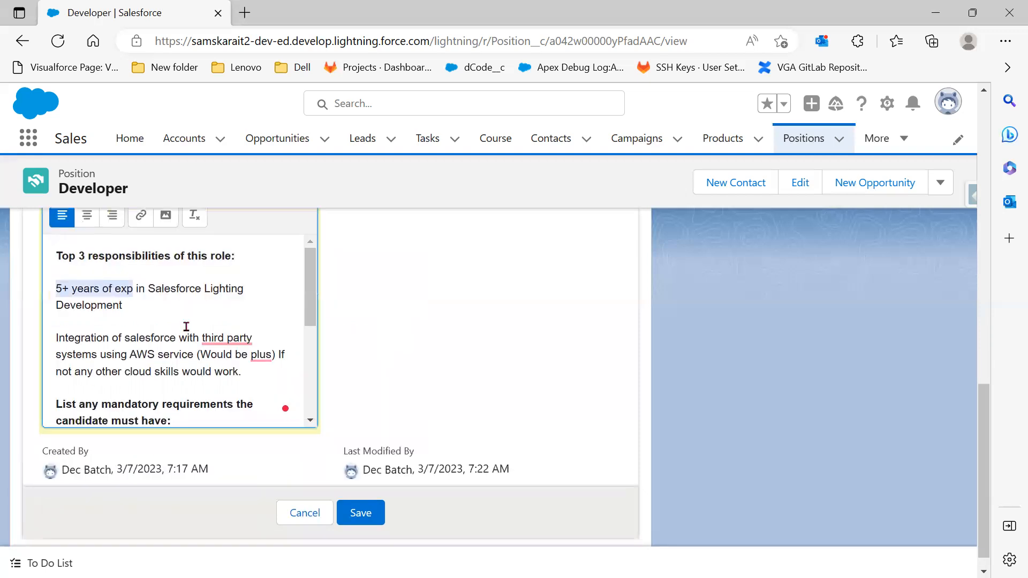
pyautogui.click(133, 288)
pyautogui.moveTo(128, 288); pyautogui.dragTo(47, 287)
pyautogui.scroll(2, 107, 343)
pyautogui.click(64, 337)
pyautogui.scroll(-2, 145, 332)
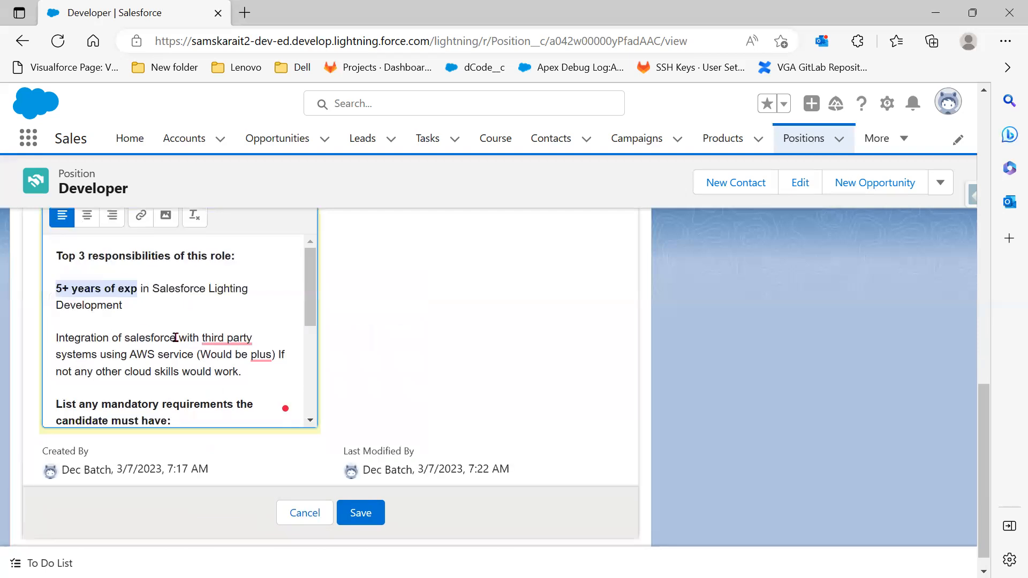
# Underline 'Integration of salesforce', italicise 'AWS service', and save Skills Required
pyautogui.moveTo(177, 338); pyautogui.dragTo(55, 338)
pyautogui.scroll(2, 111, 267)
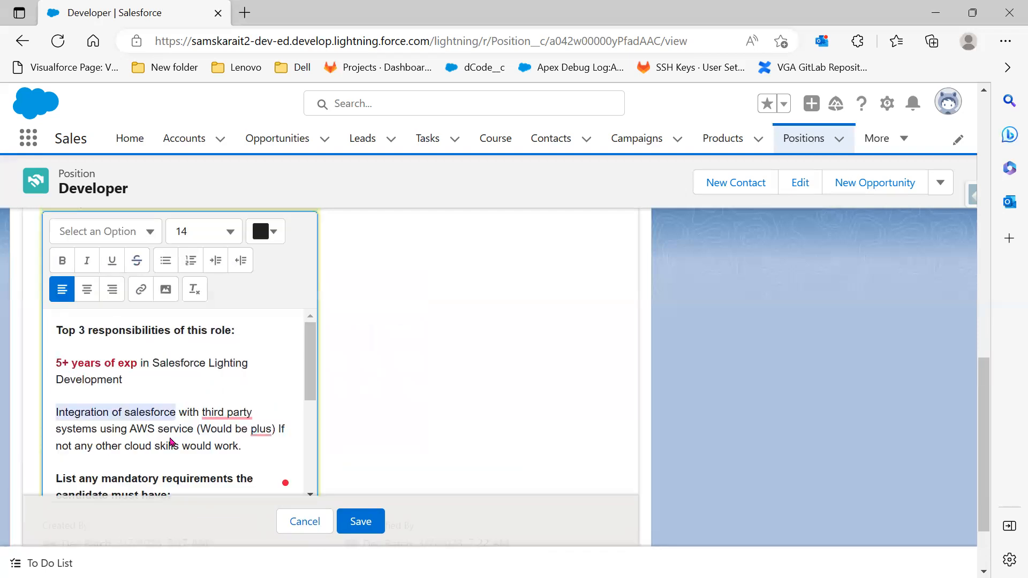
pyautogui.click(111, 267)
pyautogui.scroll(-2, 111, 267)
pyautogui.click(194, 354)
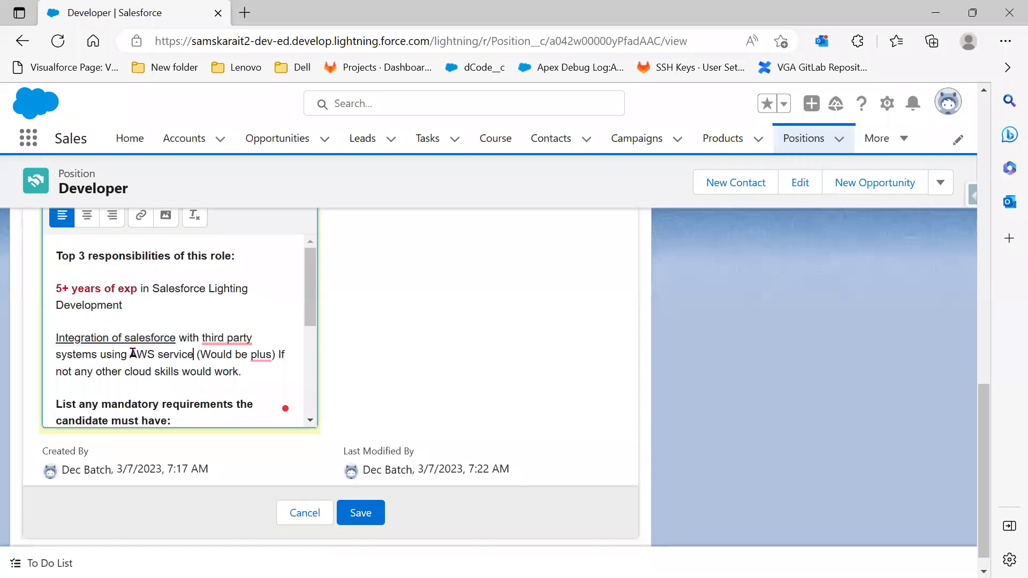
pyautogui.moveTo(130, 355); pyautogui.dragTo(194, 354)
pyautogui.scroll(2, 145, 337)
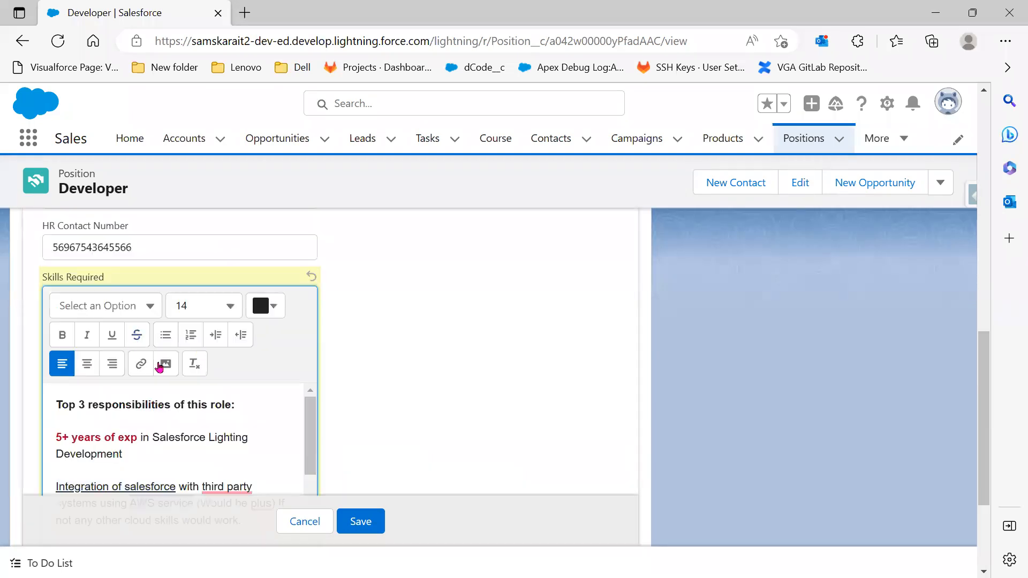
pyautogui.click(83, 337)
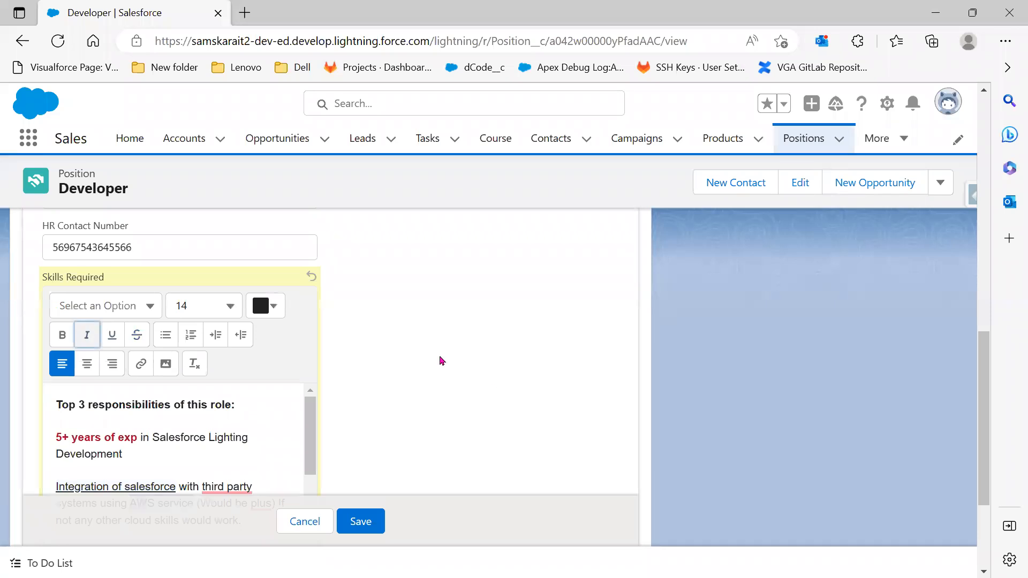
pyautogui.scroll(-2, 429, 363)
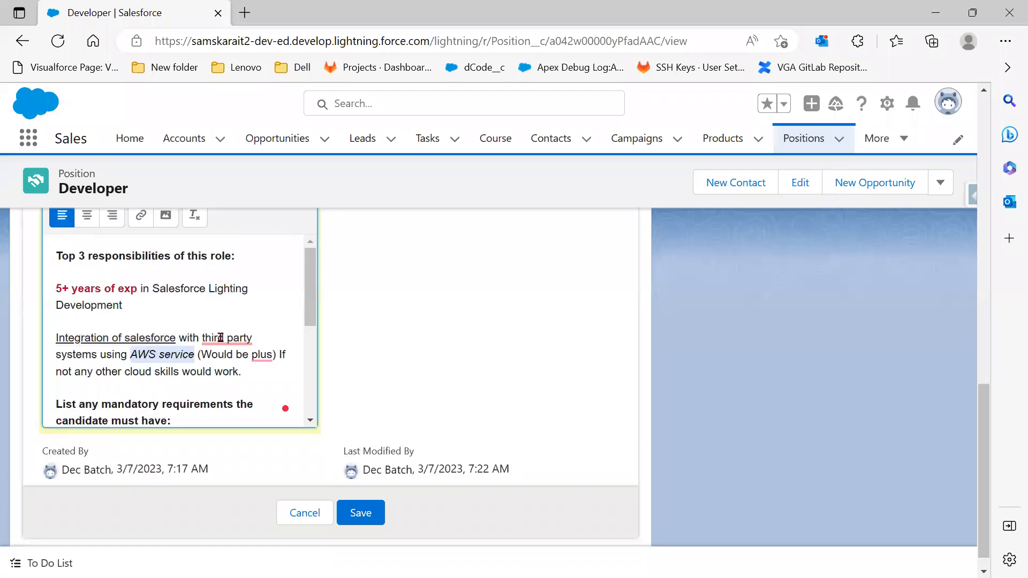
pyautogui.scroll(-3, 220, 337)
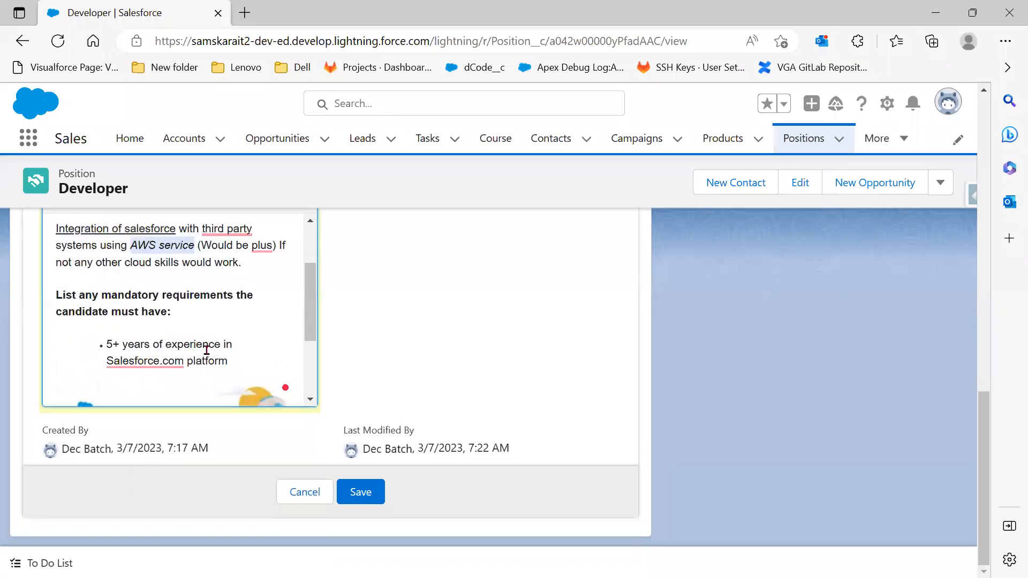
pyautogui.click(366, 492)
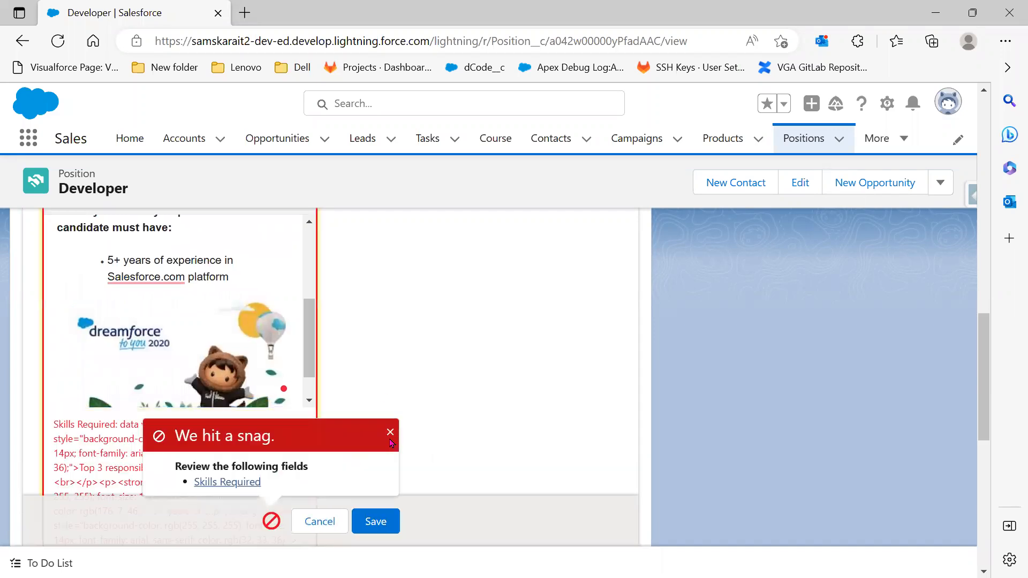
# Dismiss the 'We hit a snag' error and review the 1000-character limit message on Skills Required
pyautogui.click(392, 433)
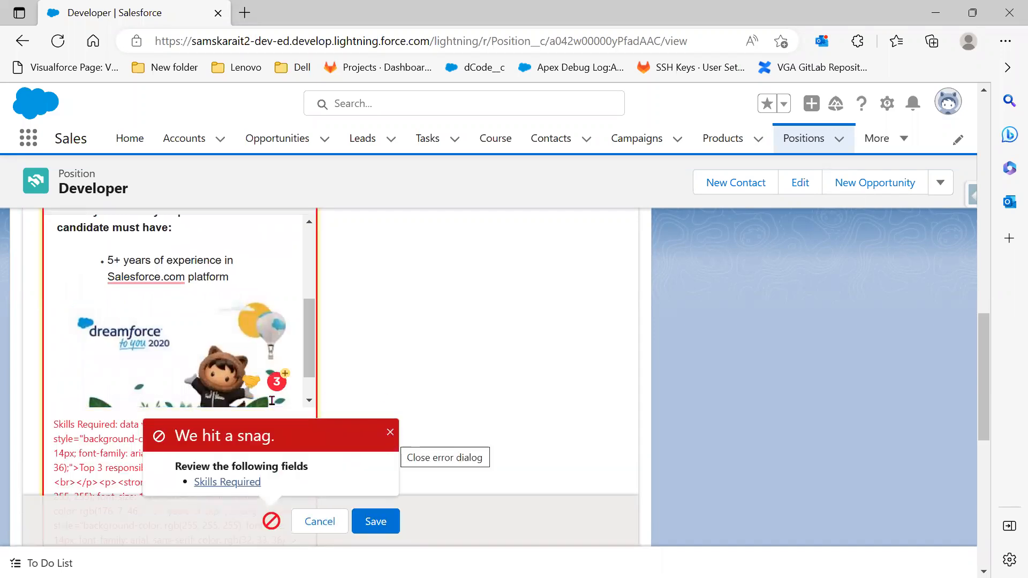
pyautogui.scroll(-3, 289, 462)
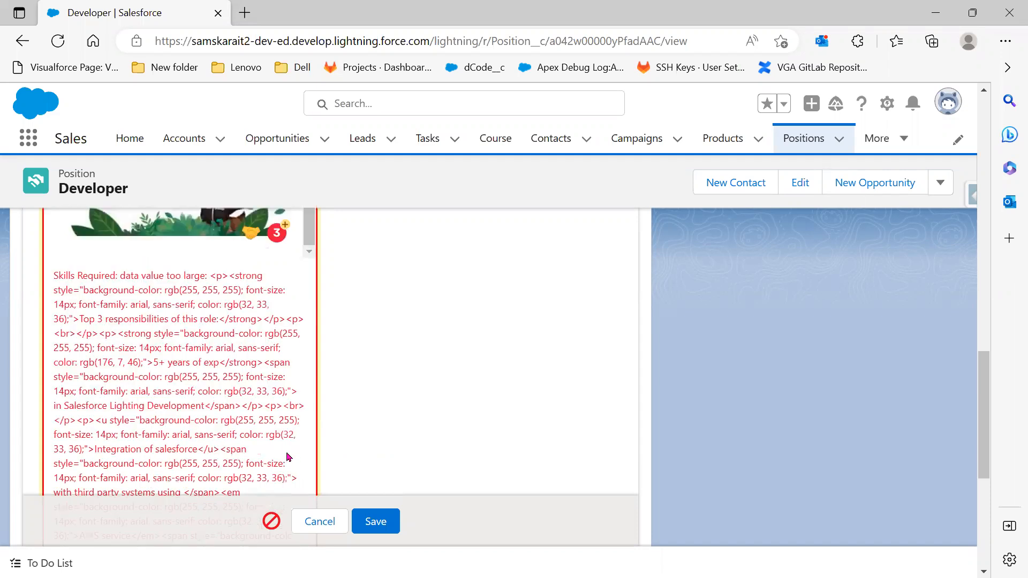
pyautogui.scroll(-5, 246, 434)
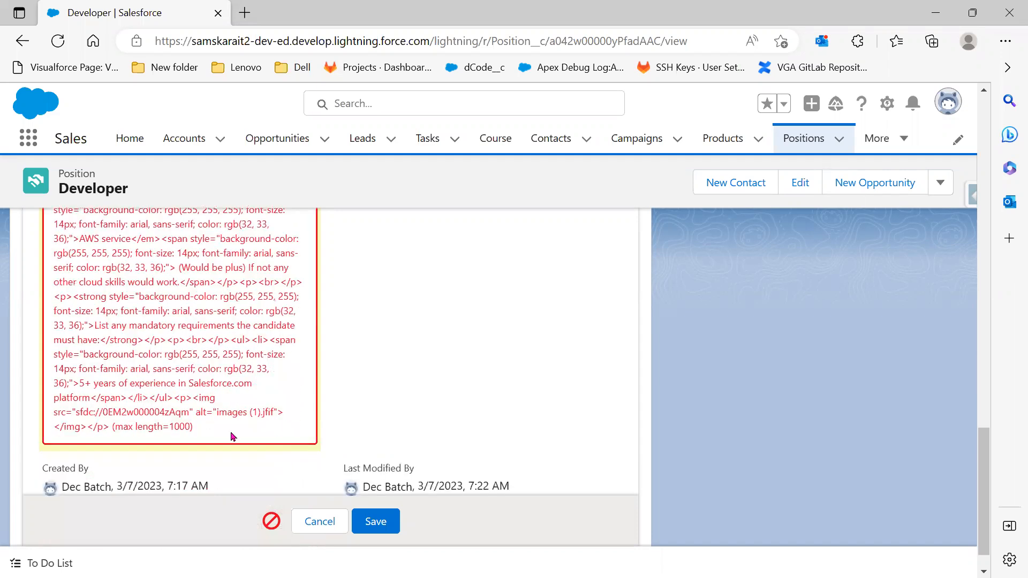
pyautogui.scroll(5, 233, 437)
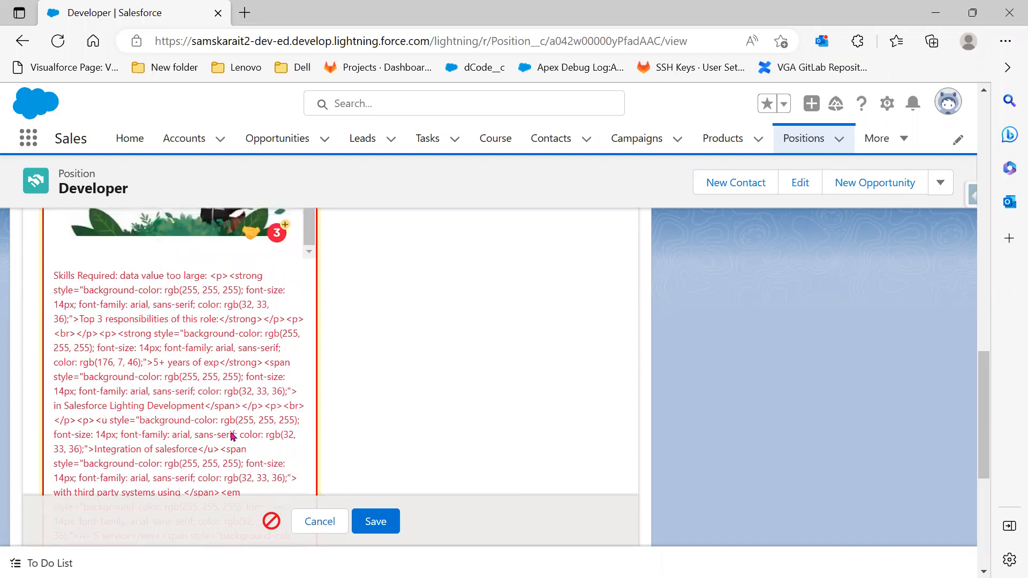
pyautogui.scroll(4, 233, 434)
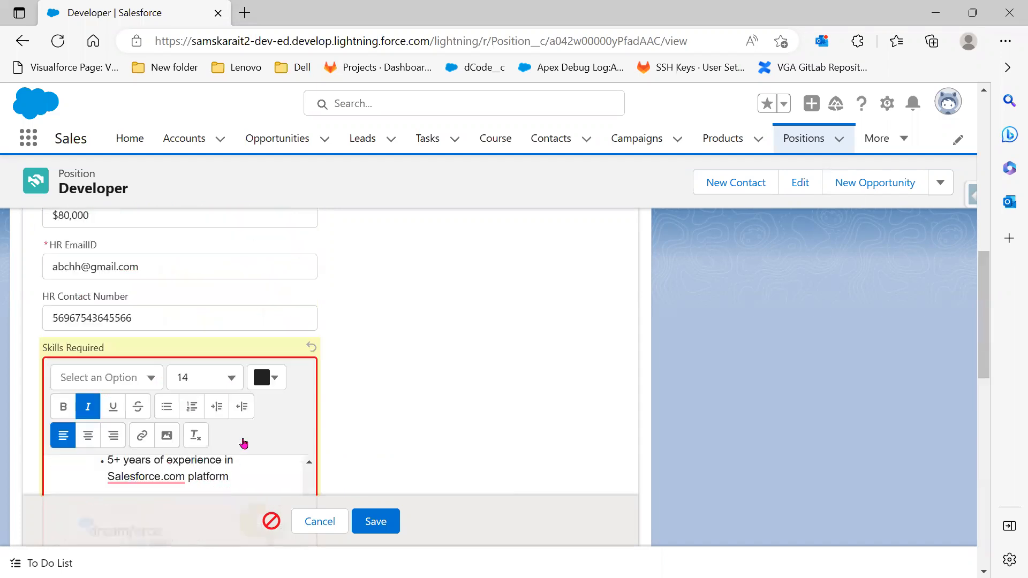
# Delete the mandatory-requirements heading and its experience bullet from Skills Required, then attempt to save
pyautogui.scroll(3, 220, 375)
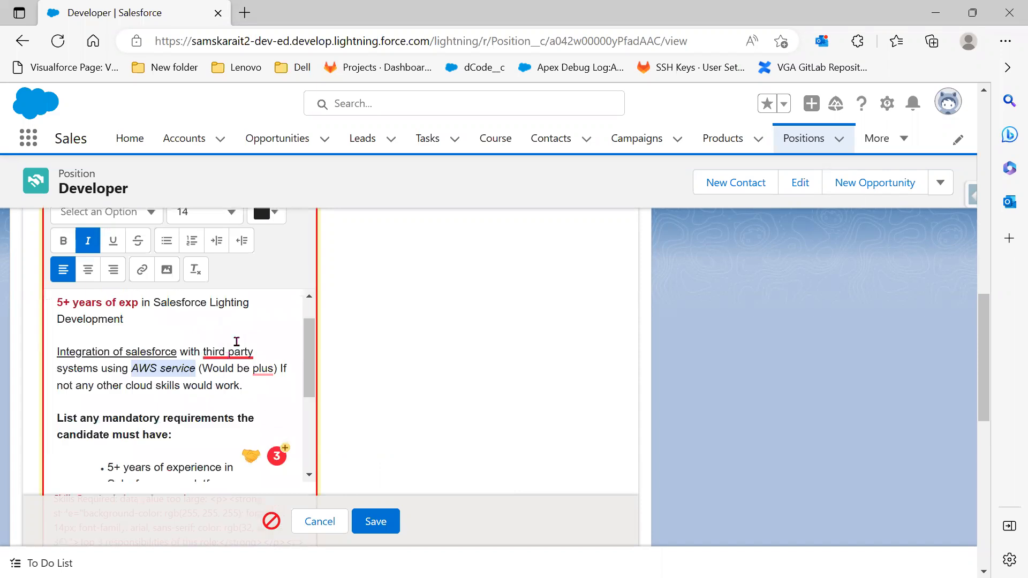
pyautogui.click(237, 349)
pyautogui.click(265, 338)
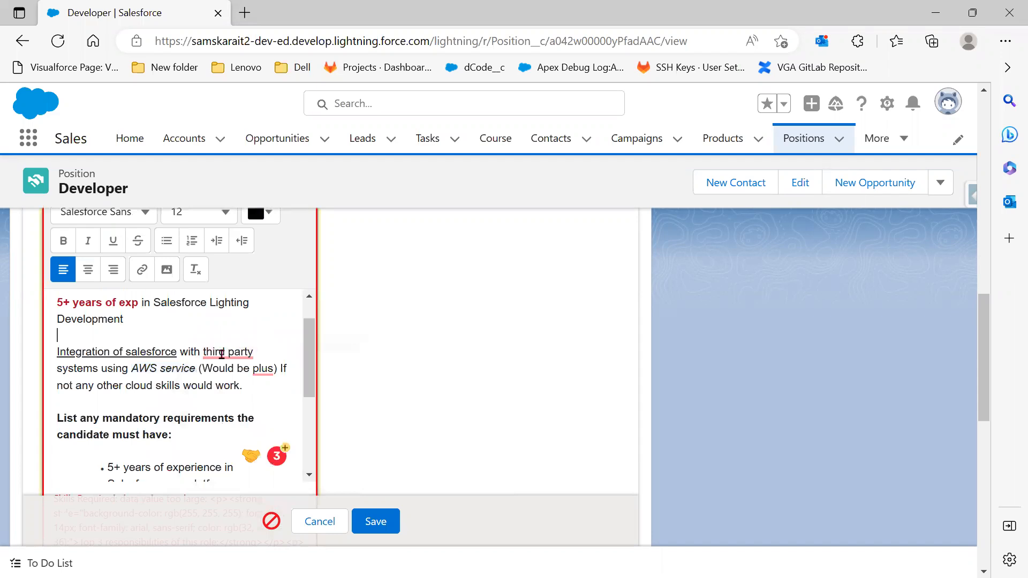
pyautogui.scroll(-1, 207, 455)
pyautogui.moveTo(229, 455); pyautogui.dragTo(43, 386)
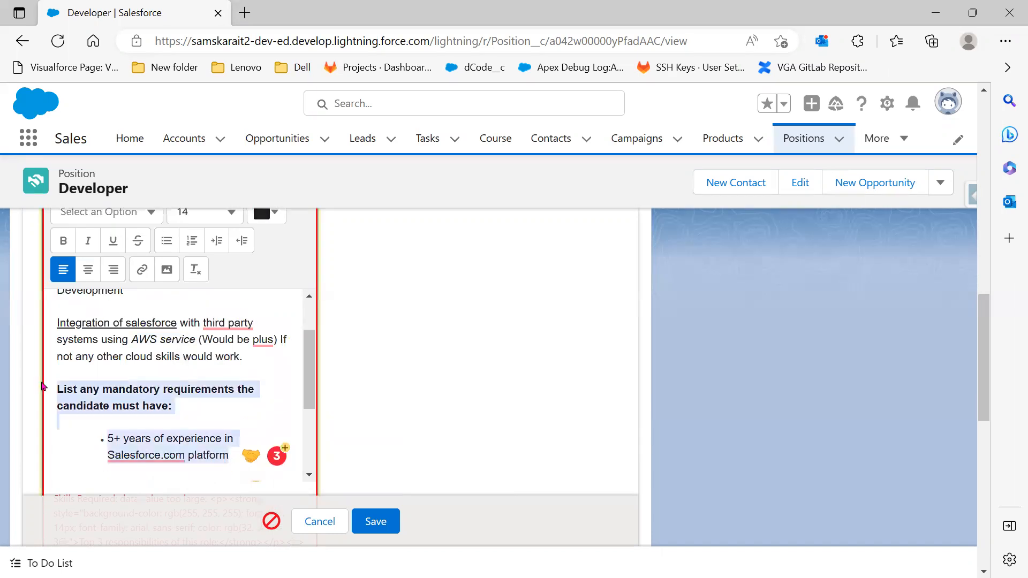
pyautogui.press('BackSpace')
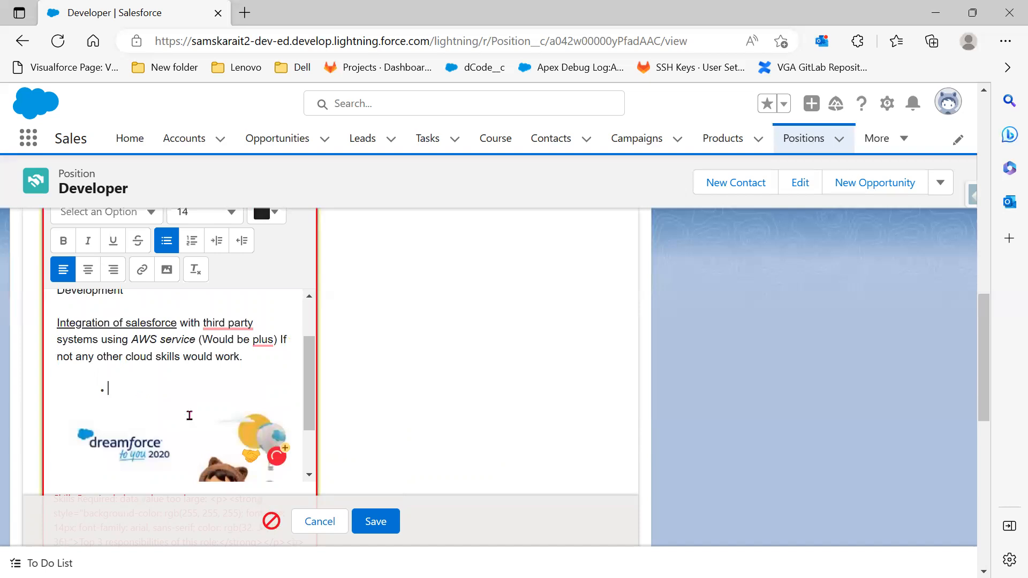
pyautogui.press('BackSpace')
pyautogui.scroll(-2, 189, 415)
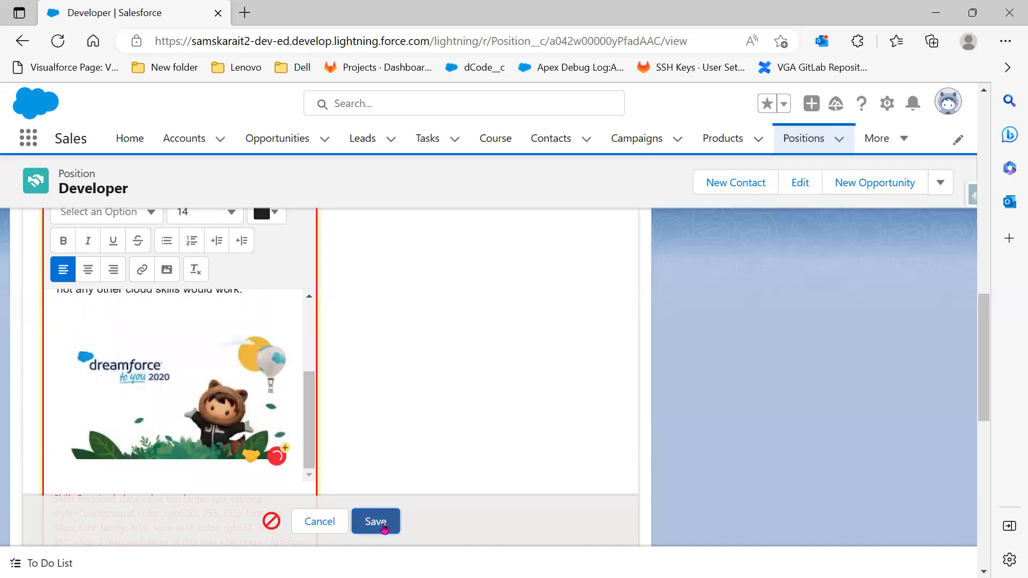
pyautogui.click(384, 528)
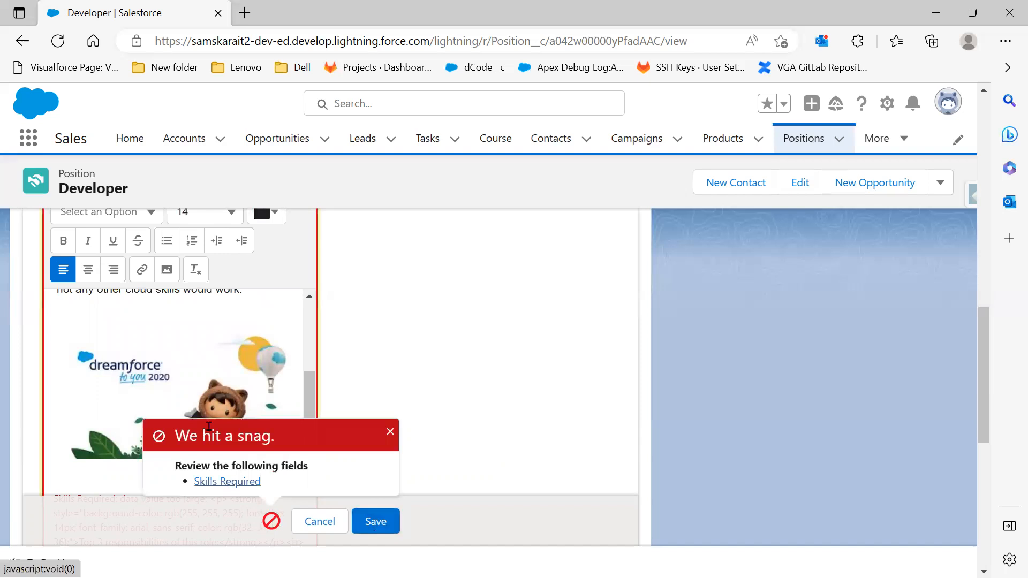
# Join the experience line onto the heading, delete the Integration of salesforce paragraph, and save
pyautogui.scroll(-6, 209, 427)
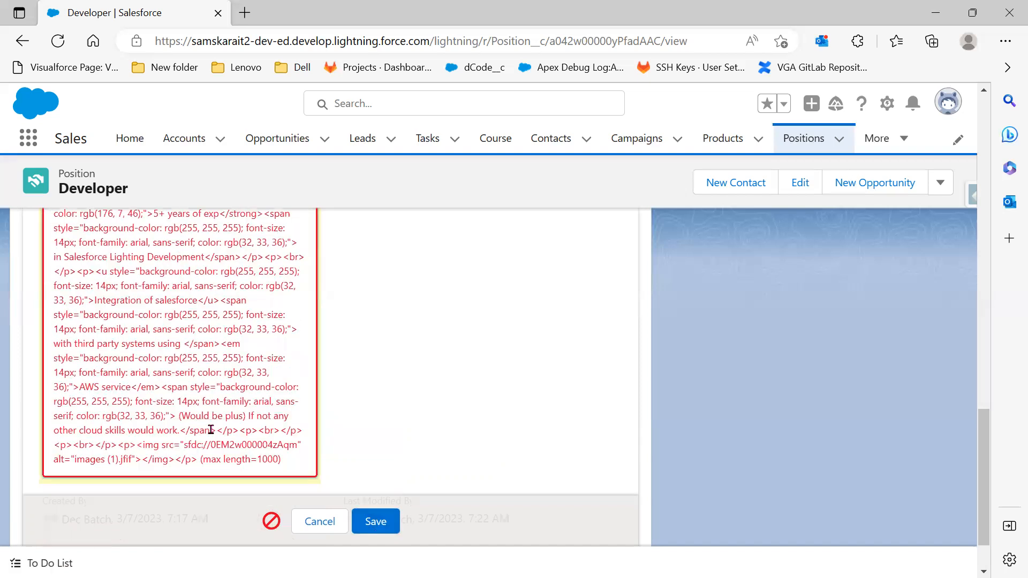
pyautogui.scroll(4, 211, 430)
pyautogui.scroll(-2, 253, 384)
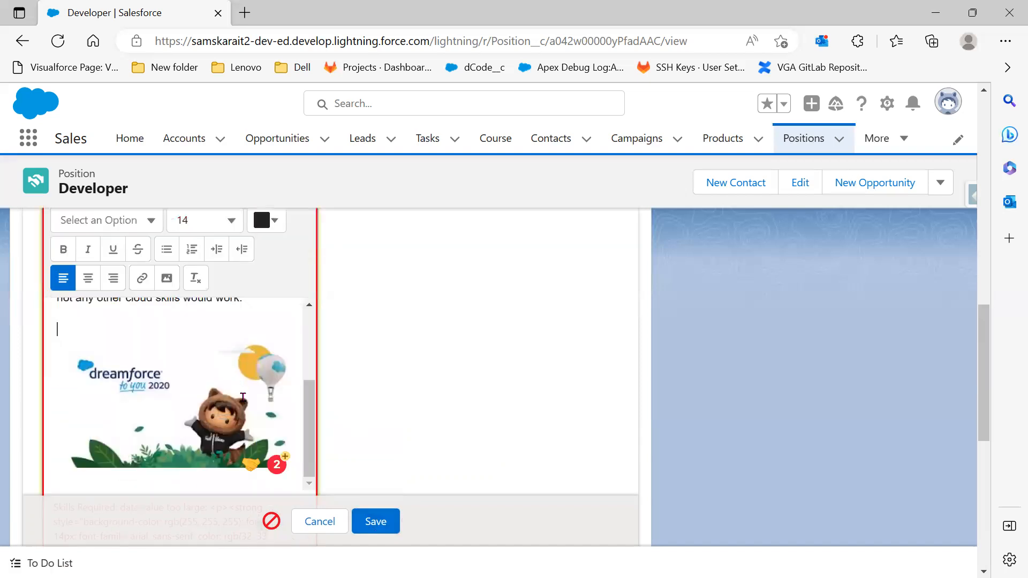
pyautogui.scroll(3, 243, 396)
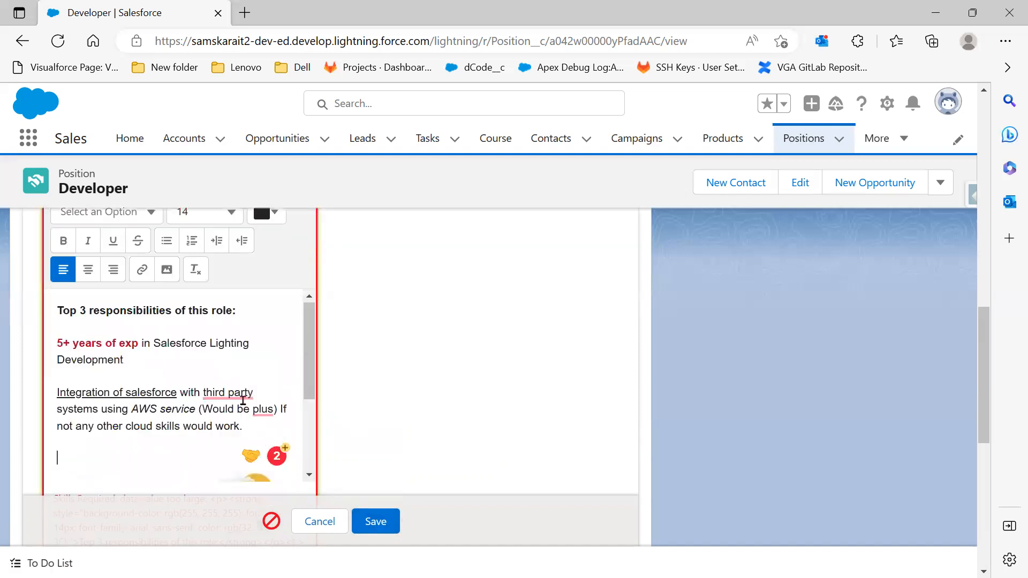
pyautogui.click(254, 317)
pyautogui.press('Delete')
pyautogui.press('Delete')
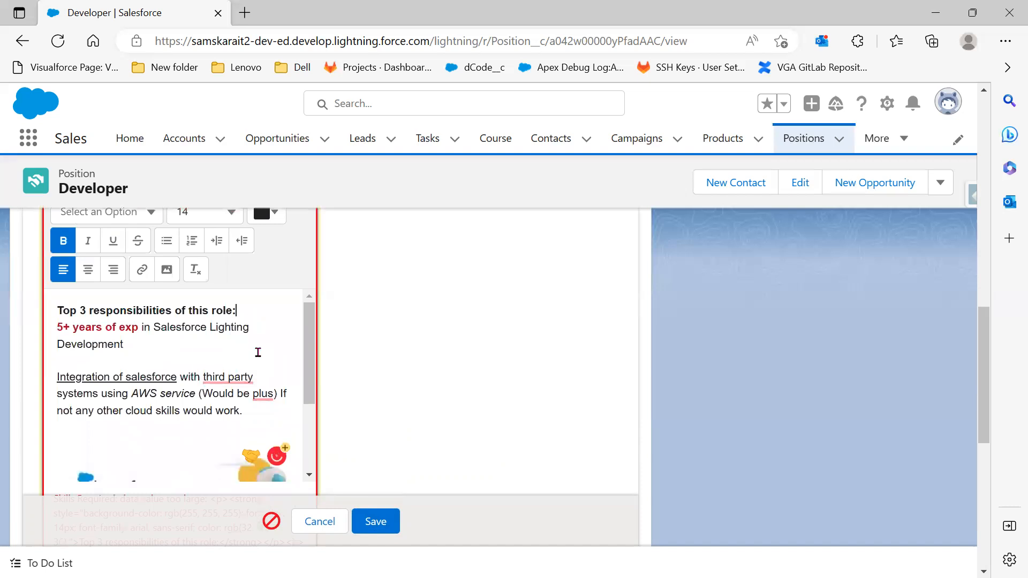
pyautogui.click(290, 332)
pyautogui.moveTo(276, 400); pyautogui.dragTo(45, 355)
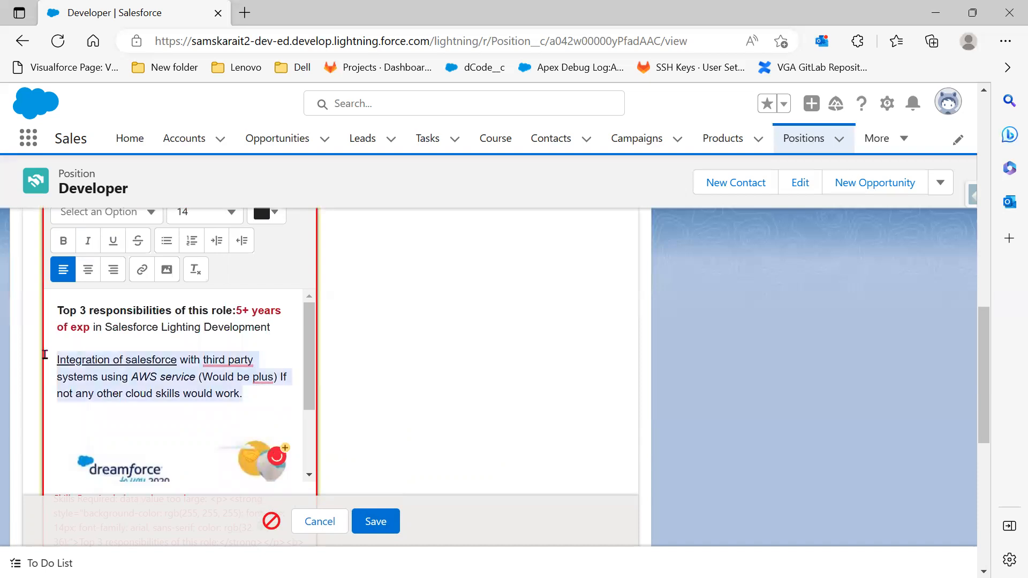
pyautogui.press('Delete')
pyautogui.scroll(-1, 369, 517)
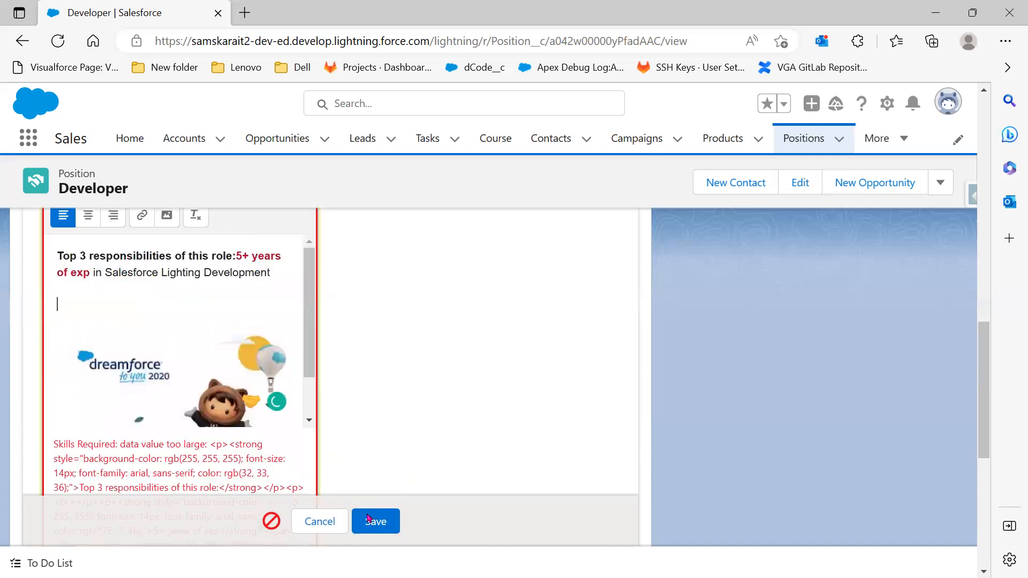
pyautogui.click(368, 518)
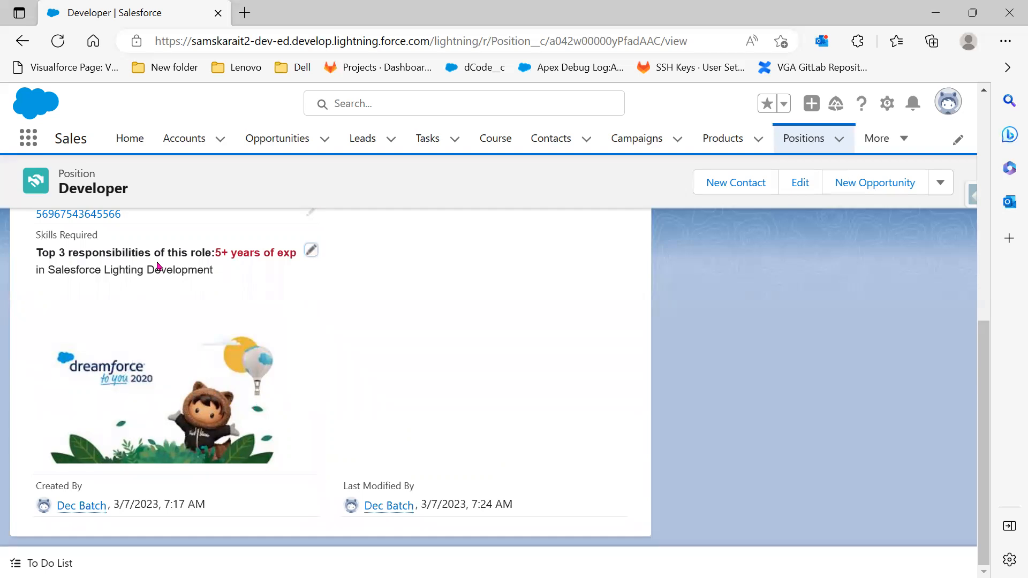
# Review the saved record, then minimise the PowerPoint slide show to return to Salesforce
pyautogui.scroll(3, 538, 392)
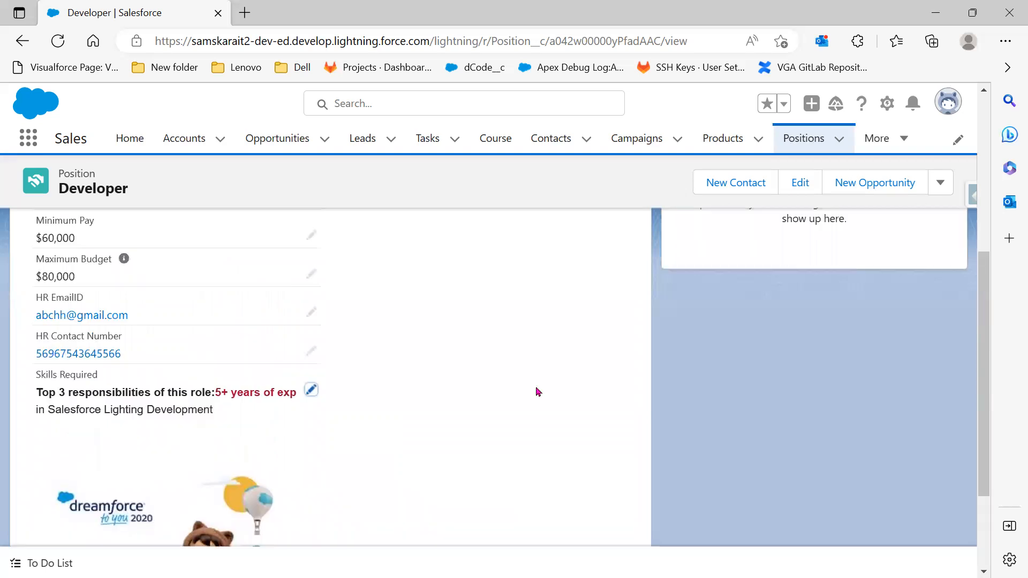
pyautogui.scroll(5, 538, 392)
pyautogui.scroll(-8, 539, 392)
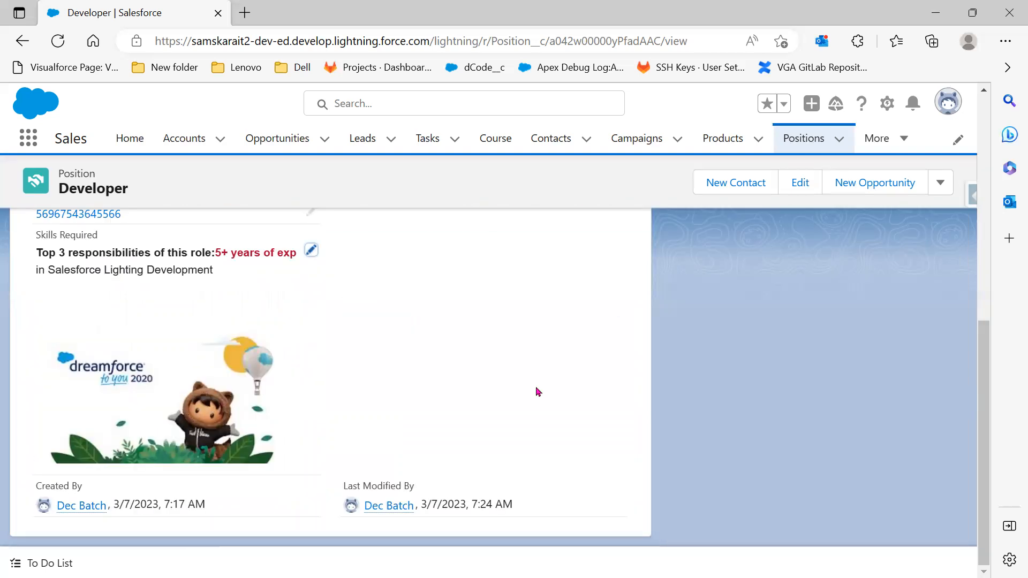
pyautogui.scroll(8, 538, 392)
pyautogui.scroll(-8, 538, 392)
pyautogui.hotkey('alt', 'Tab')
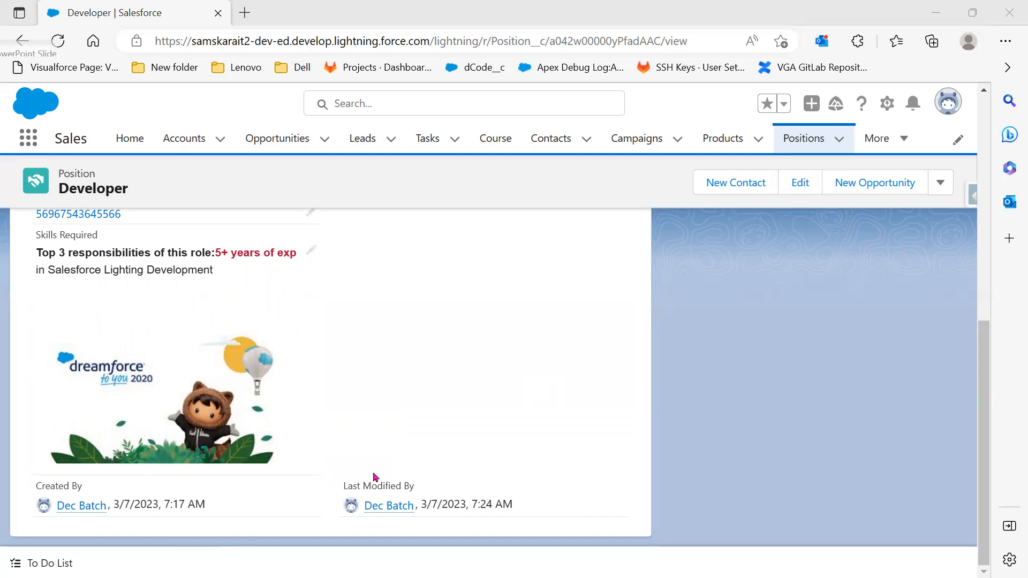
pyautogui.hotkey('alt', 'Tab')
pyautogui.click(924, 6)
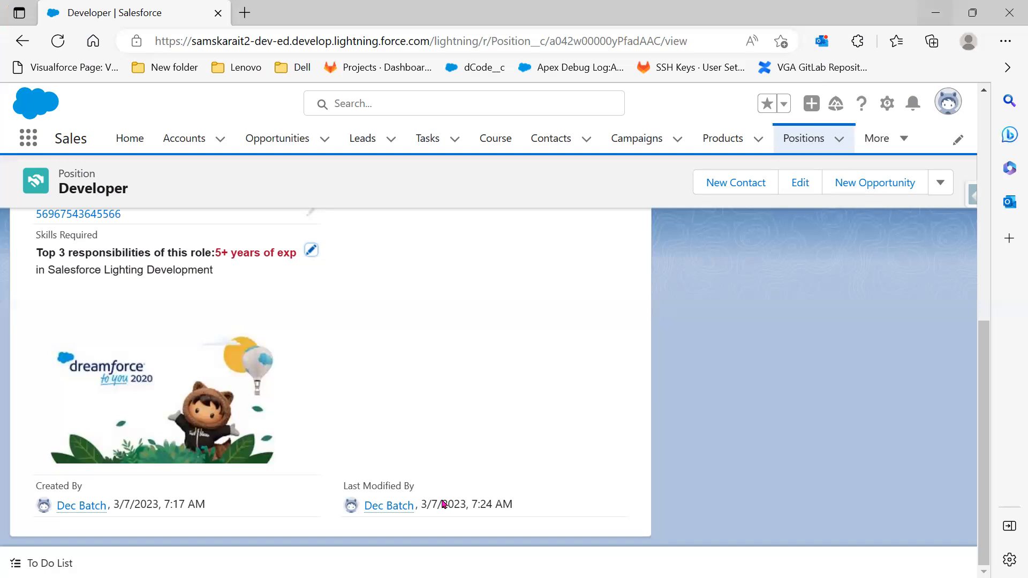
pyautogui.scroll(2, 437, 479)
pyautogui.scroll(3, 65, 255)
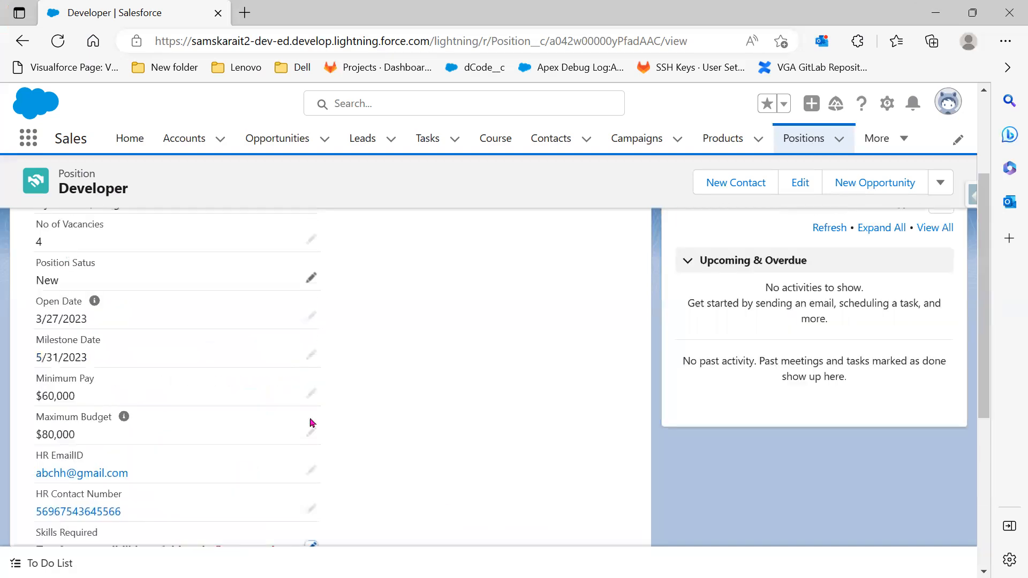
pyautogui.scroll(-1, 256, 407)
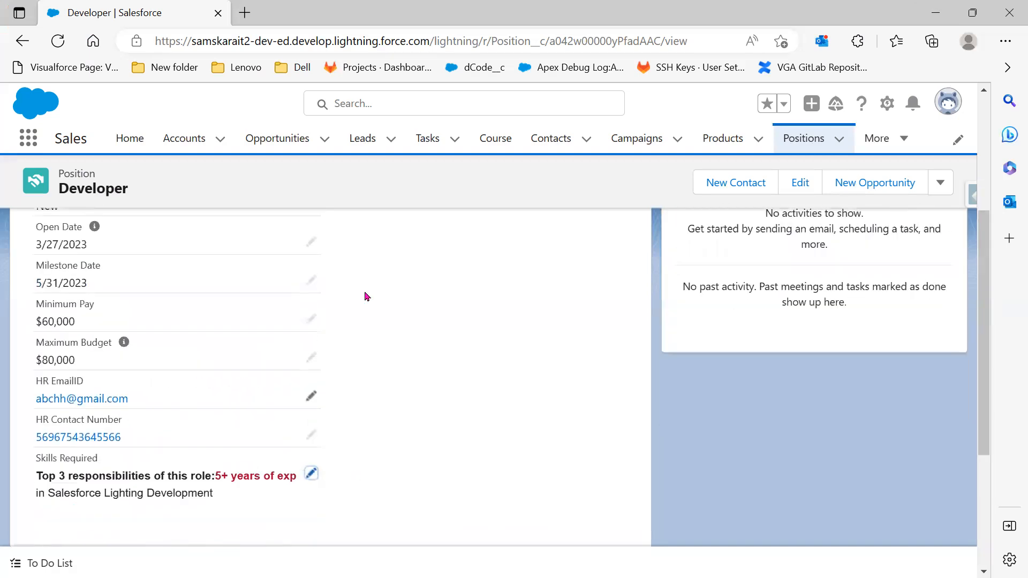
# Return to Object Manager and launch Custom Object from Spreadsheet from the Create menu
pyautogui.click(930, 16)
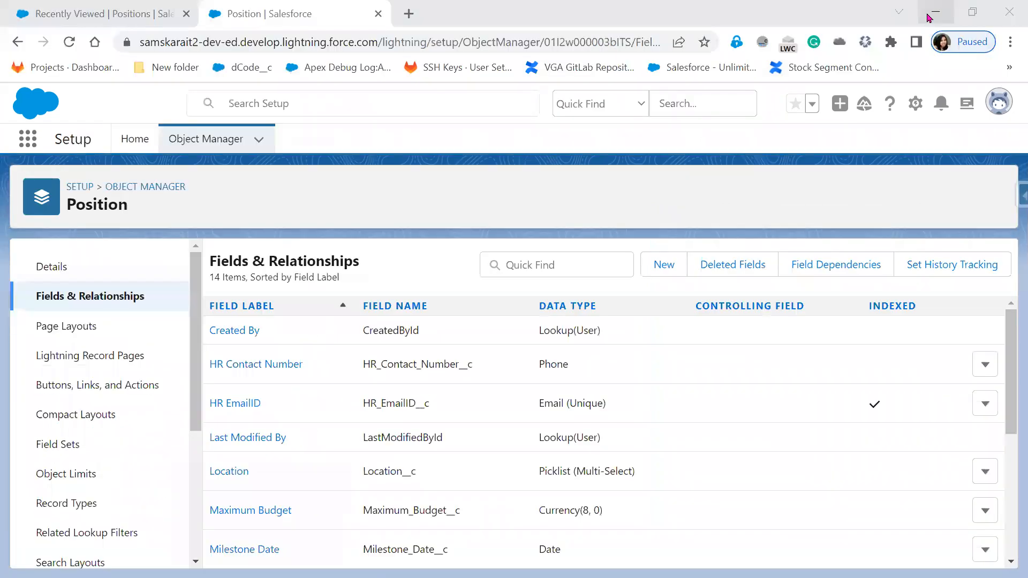
pyautogui.click(46, 270)
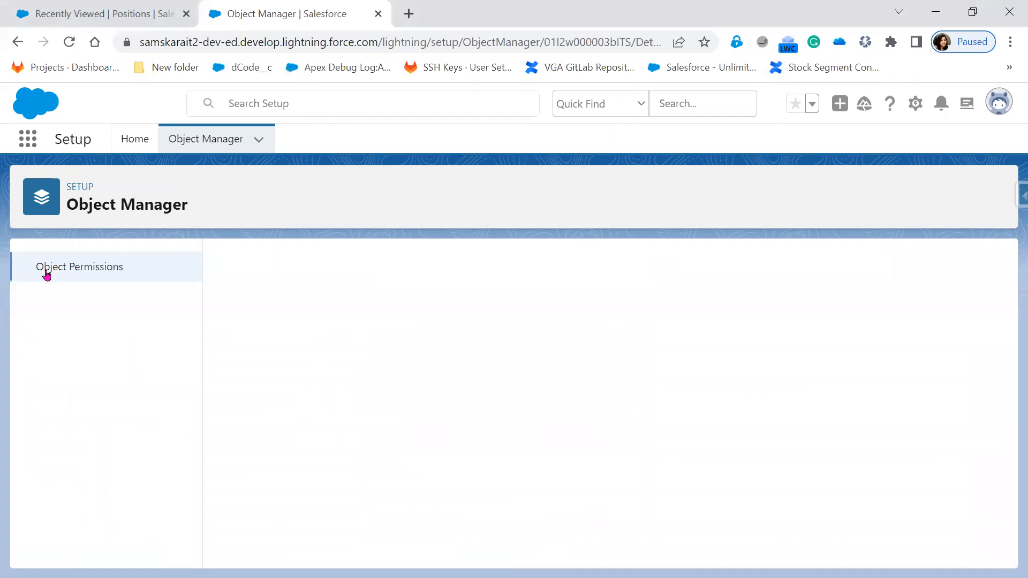
pyautogui.click(200, 141)
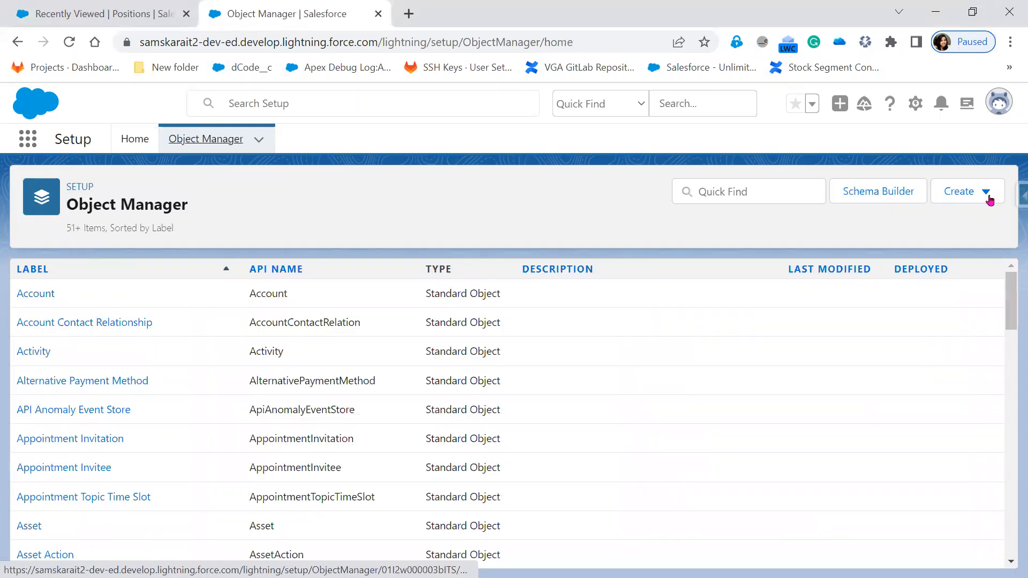
pyautogui.click(988, 198)
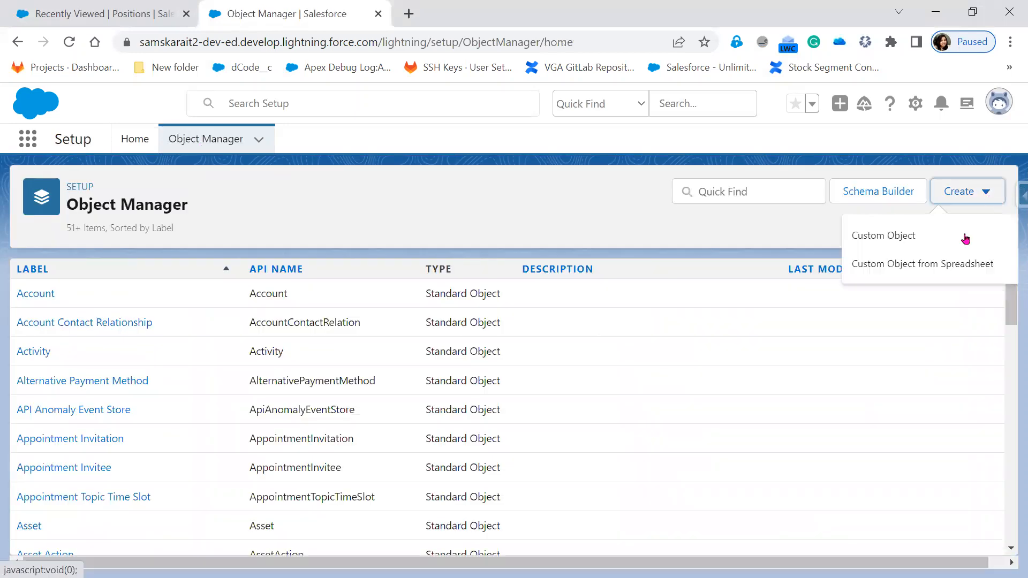
pyautogui.click(943, 264)
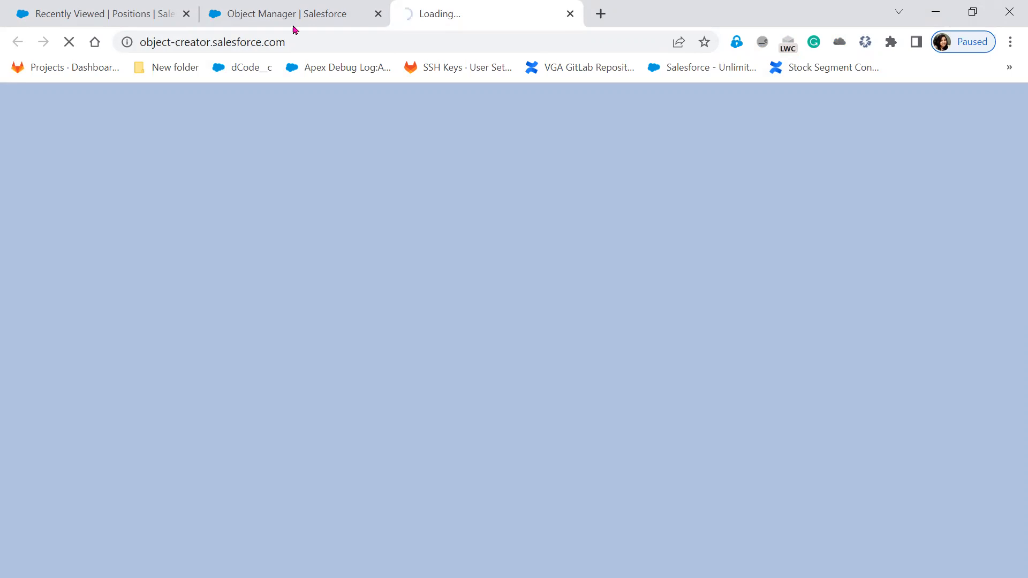
pyautogui.click(328, 16)
pyautogui.click(961, 197)
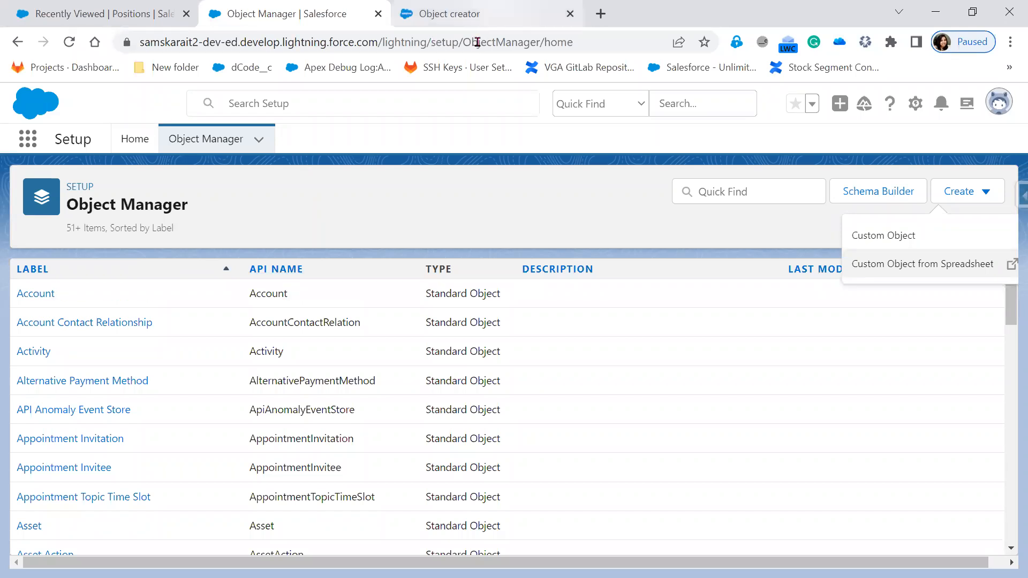
# Log in to Object Creator with the saved Salesforce username and allow it access to the org
pyautogui.hotkey('ctrl', 'Tab')
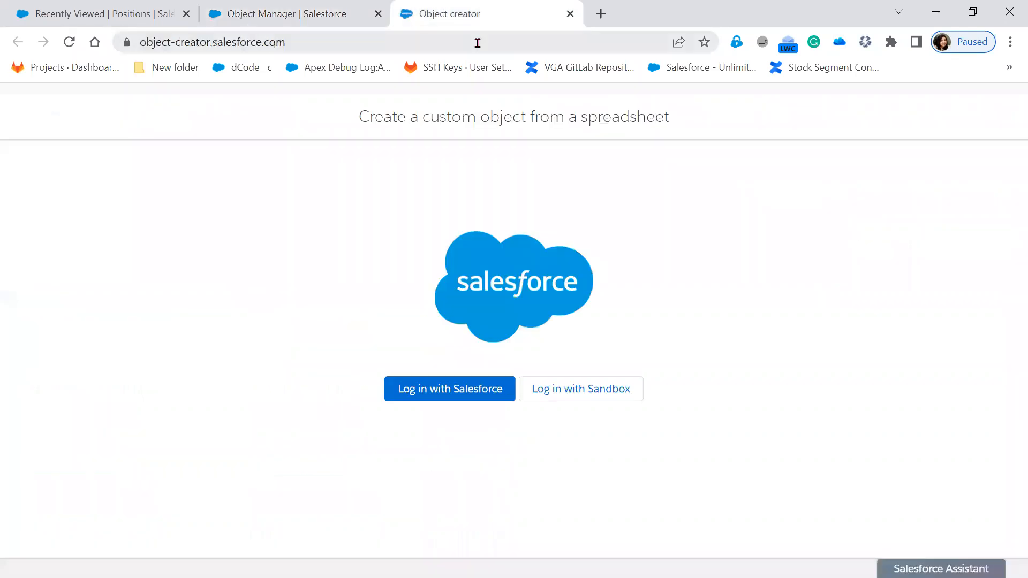
pyautogui.click(432, 398)
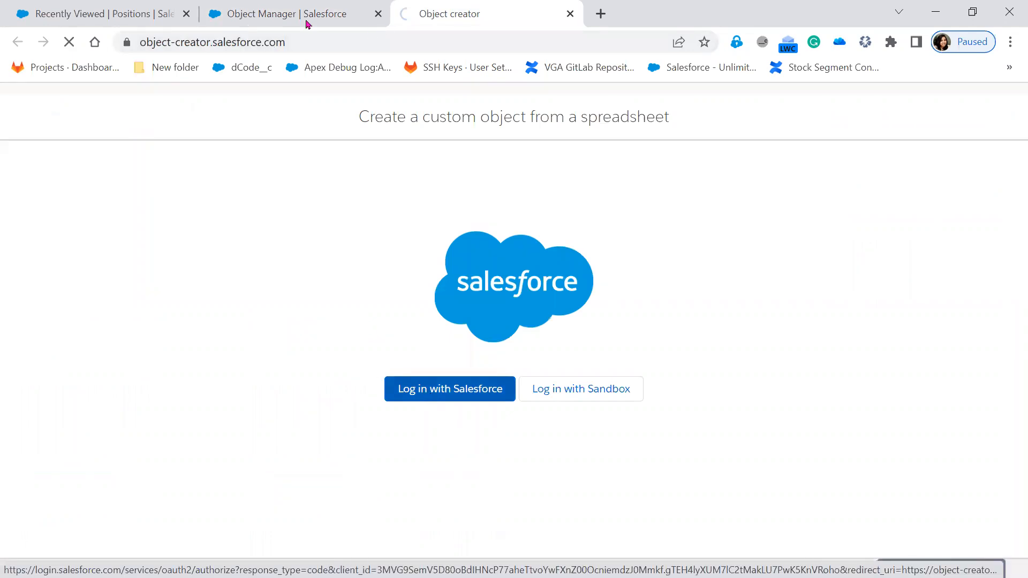
pyautogui.click(308, 21)
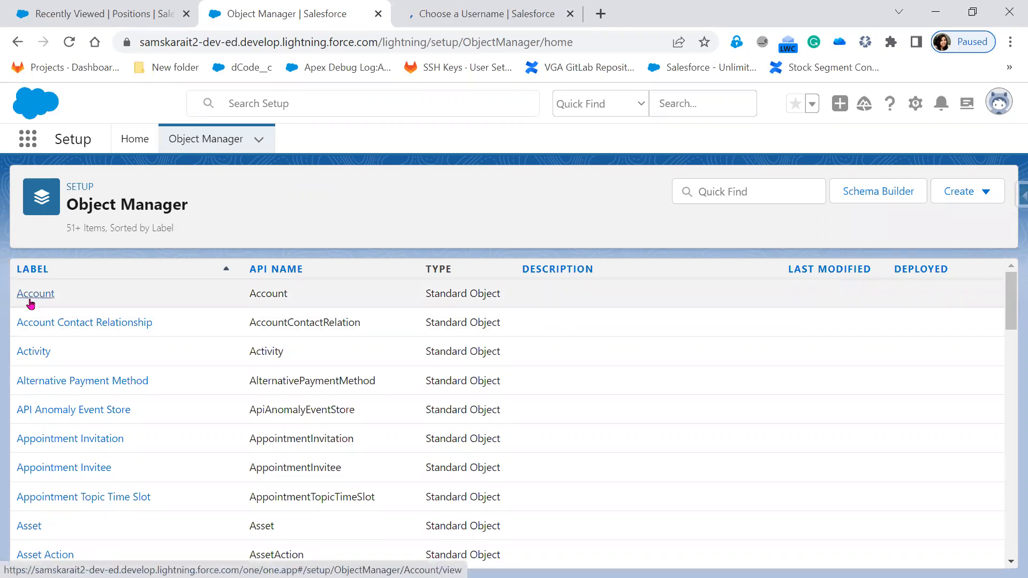
pyautogui.click(451, 14)
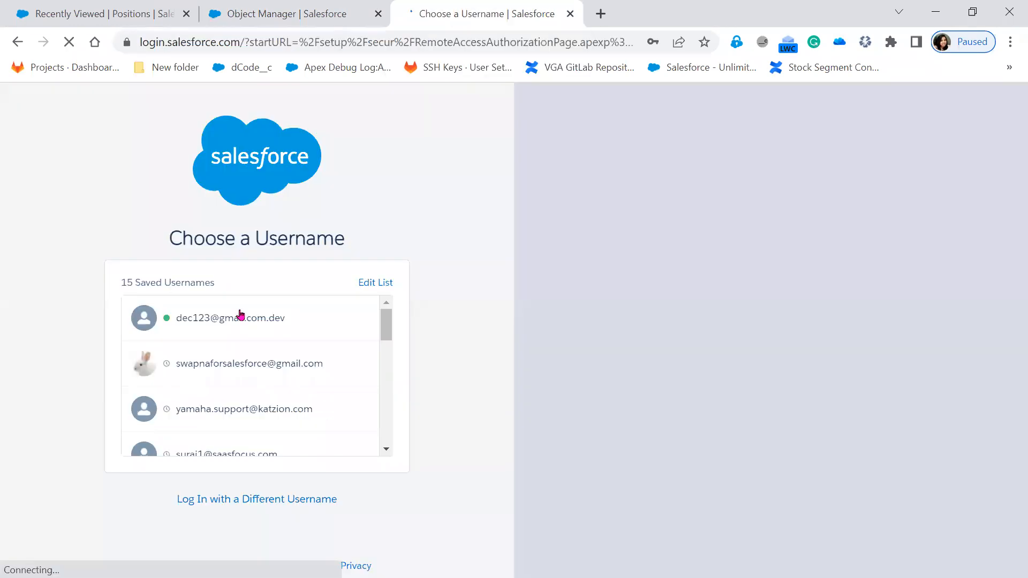
pyautogui.click(285, 15)
pyautogui.click(973, 198)
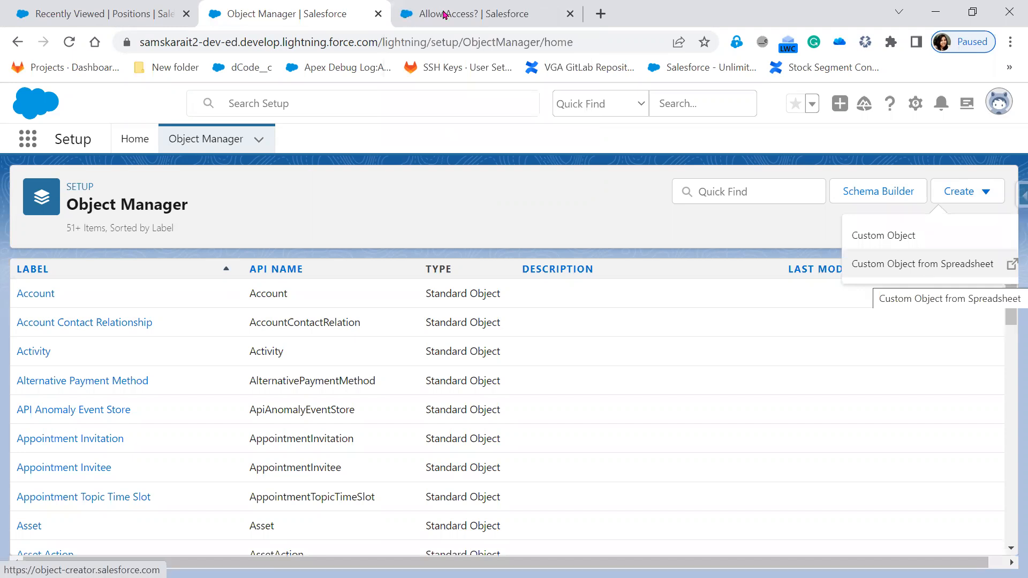
pyautogui.scroll(-5, 560, 480)
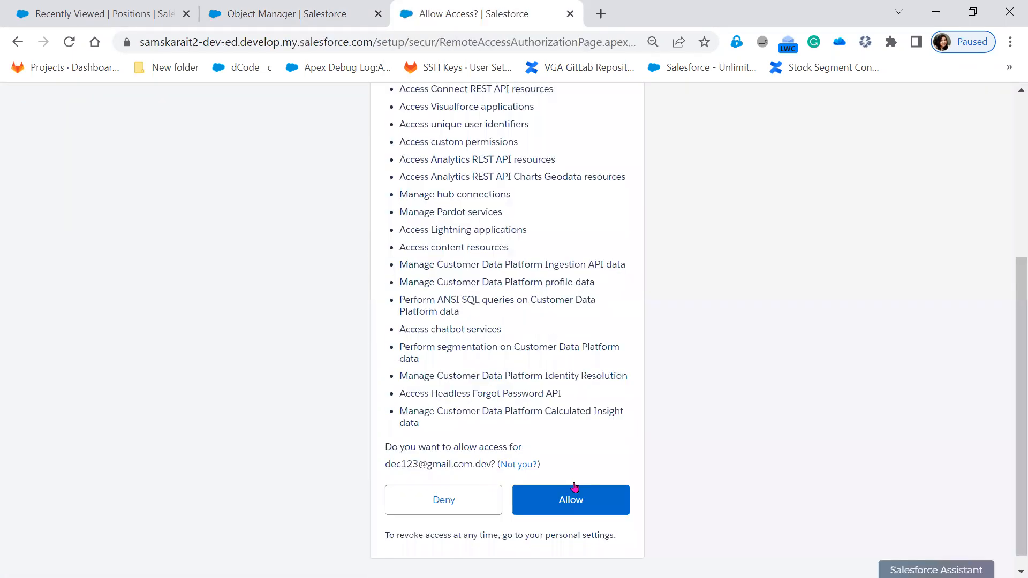
pyautogui.click(571, 485)
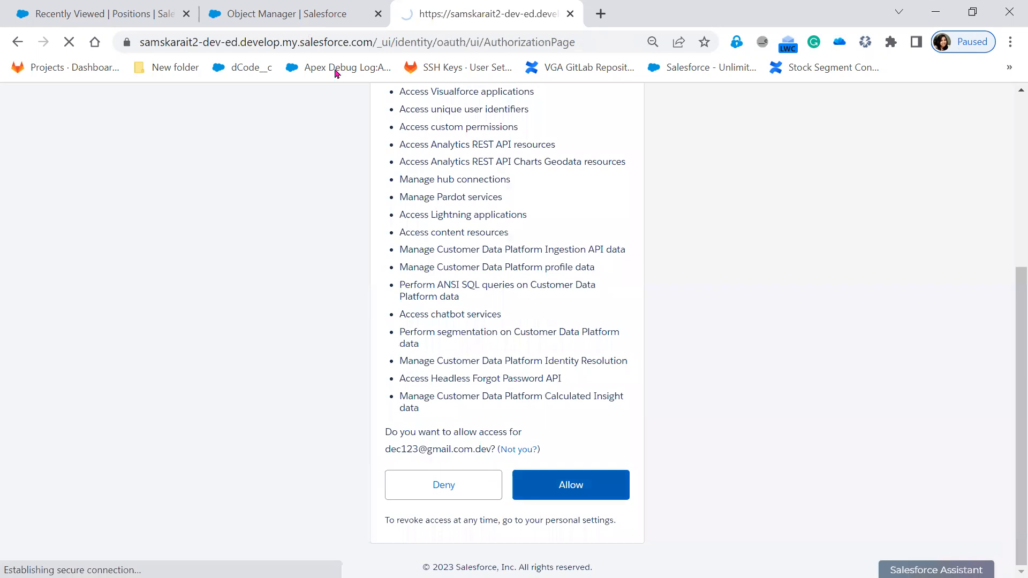
pyautogui.click(269, 15)
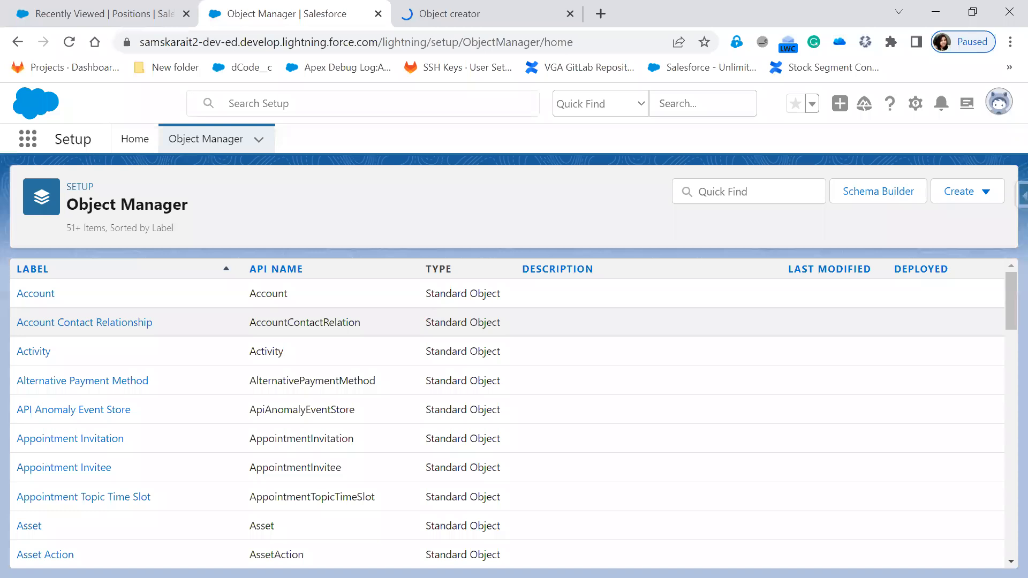
# Filter Object Manager for 'posi' and open the Position object's Fields & Relationships
pyautogui.click(714, 190)
pyautogui.write('posi')
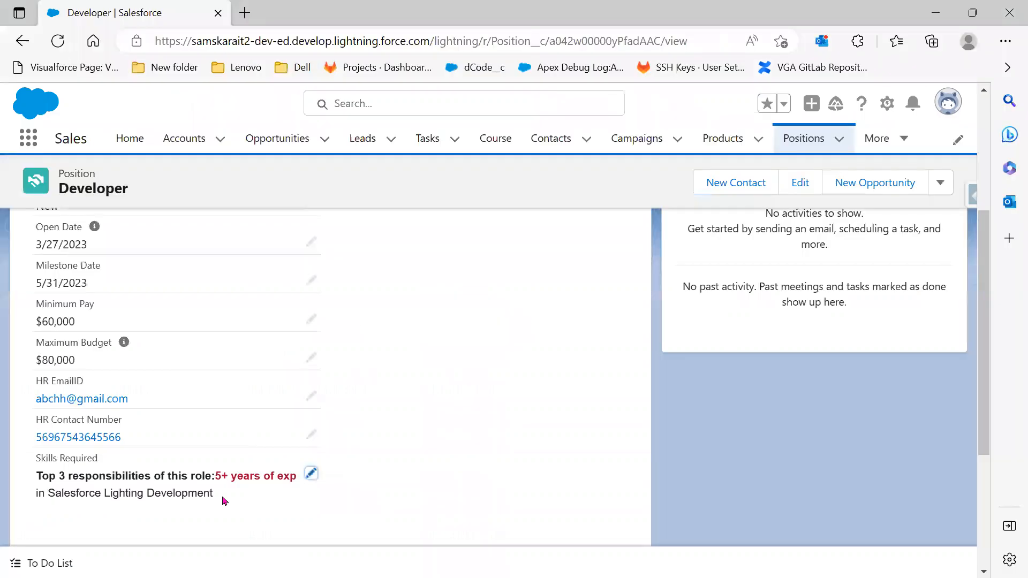
pyautogui.scroll(-3, 193, 417)
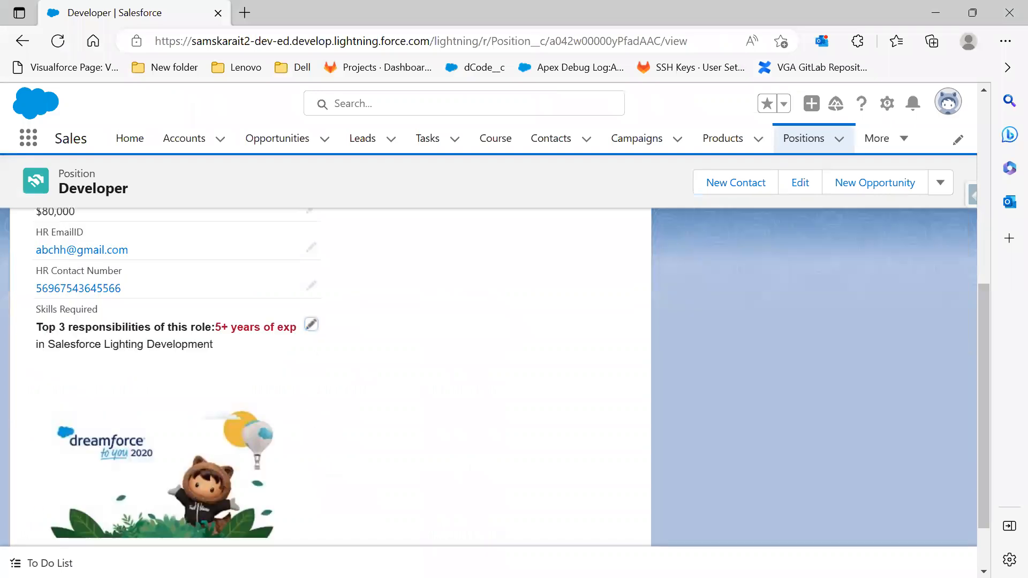
pyautogui.click(936, 12)
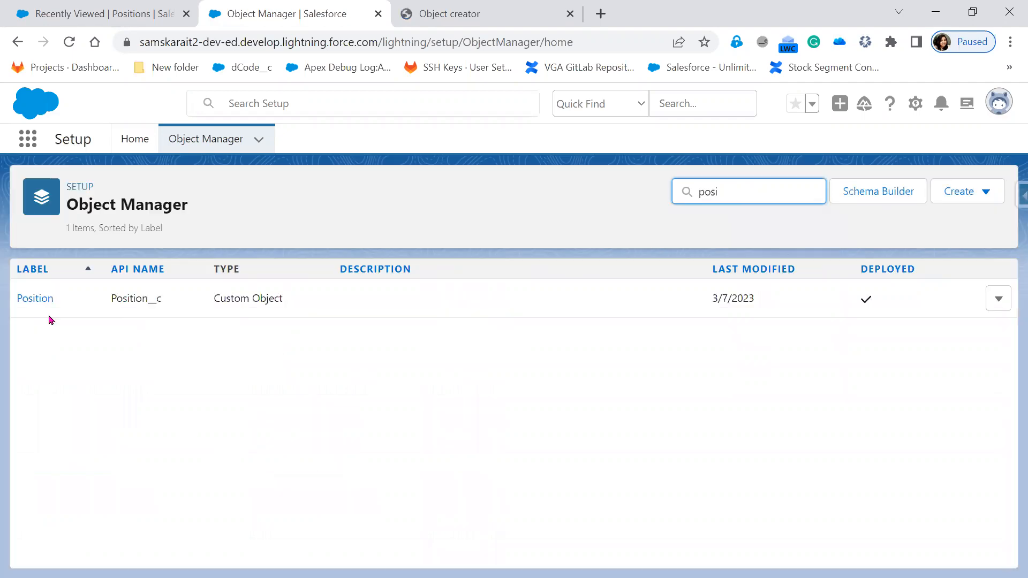
pyautogui.click(35, 300)
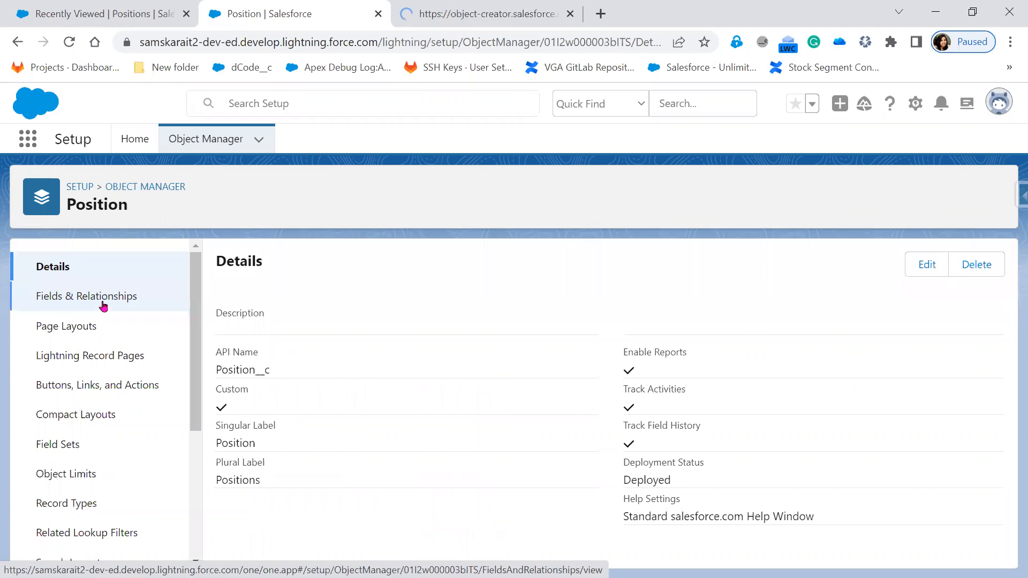
pyautogui.click(104, 304)
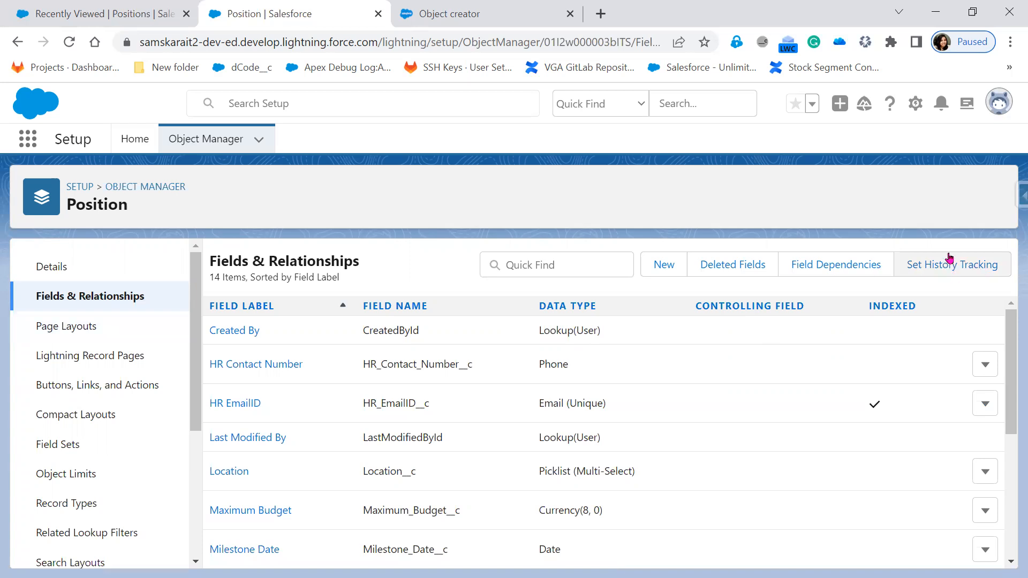
# Enable history tracking for Skills Required and Position Satus and save
pyautogui.click(951, 274)
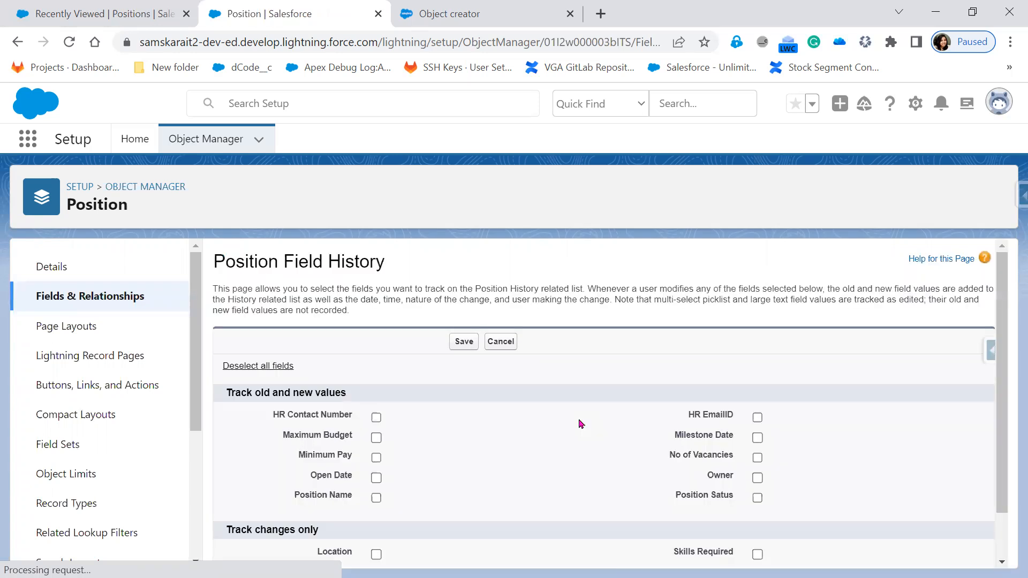
pyautogui.scroll(-1, 530, 449)
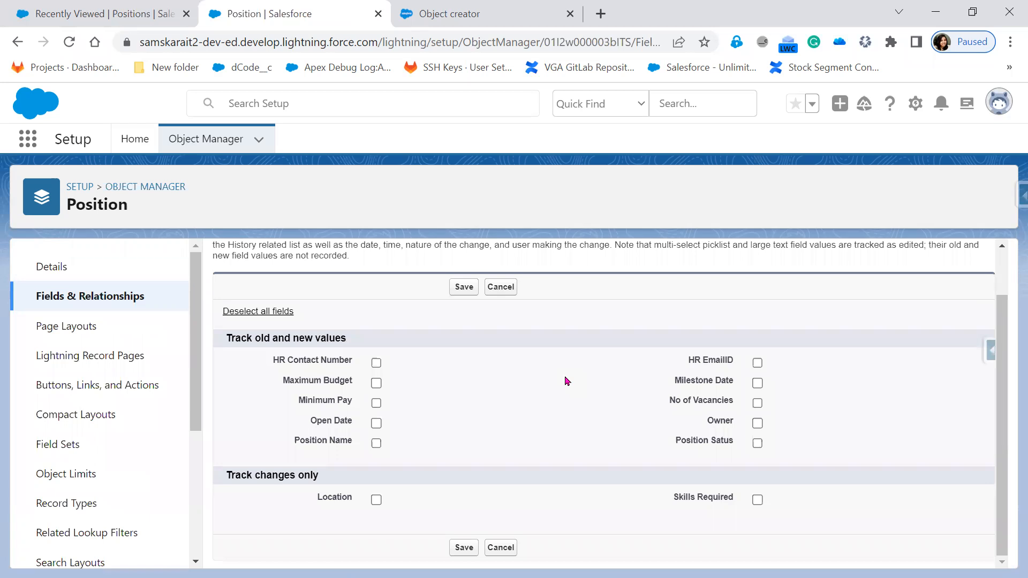
pyautogui.click(758, 503)
pyautogui.click(757, 444)
pyautogui.click(458, 291)
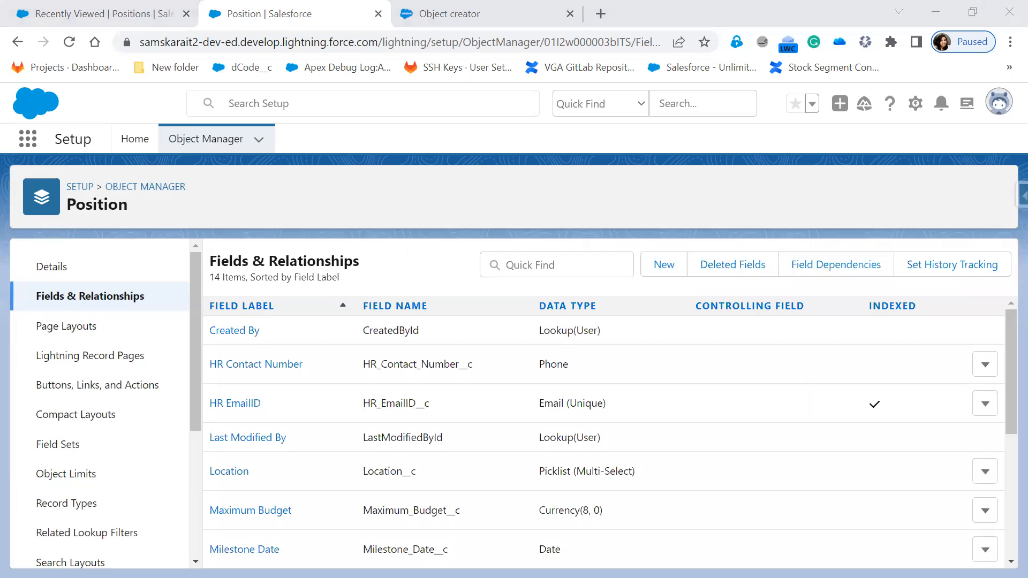
pyautogui.hotkey('alt', 'Tab')
pyautogui.scroll(5, 587, 527)
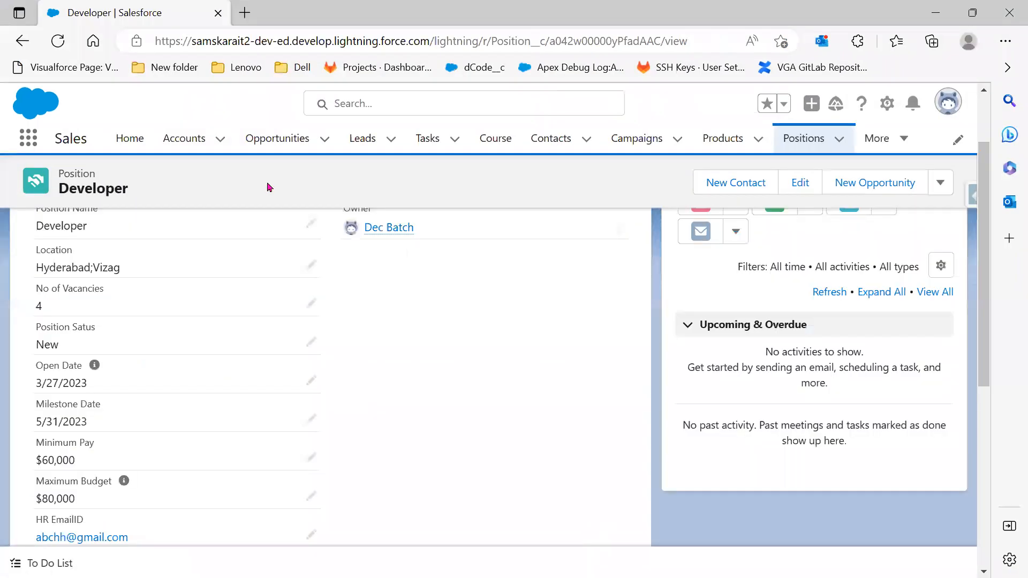
pyautogui.scroll(2, 225, 160)
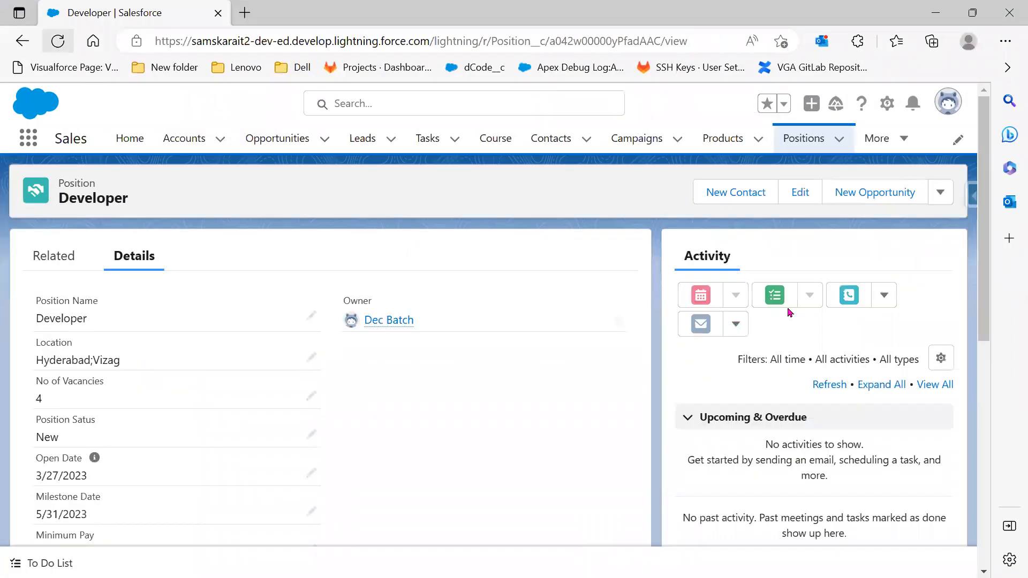
pyautogui.press('F5')
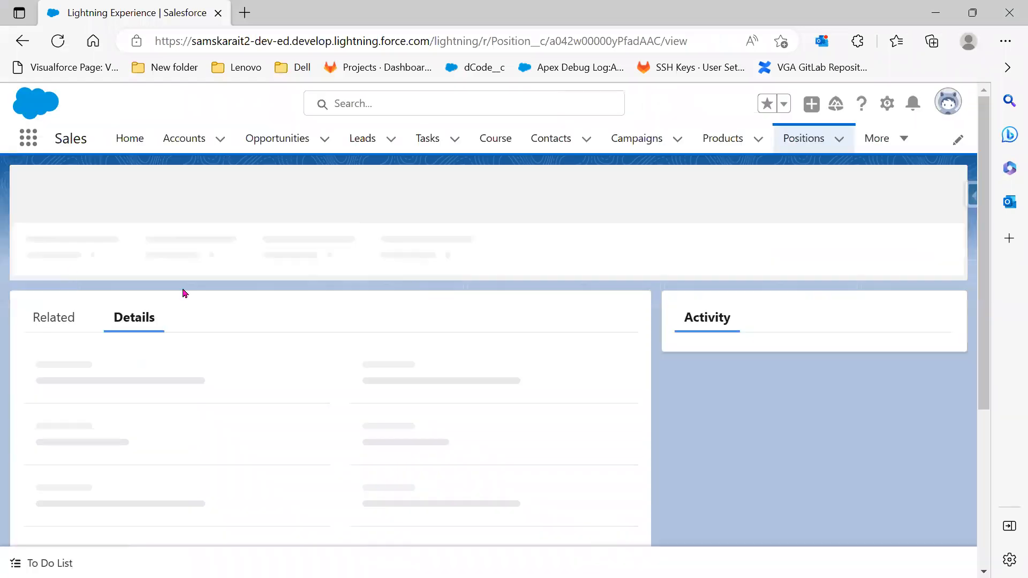
pyautogui.click(65, 264)
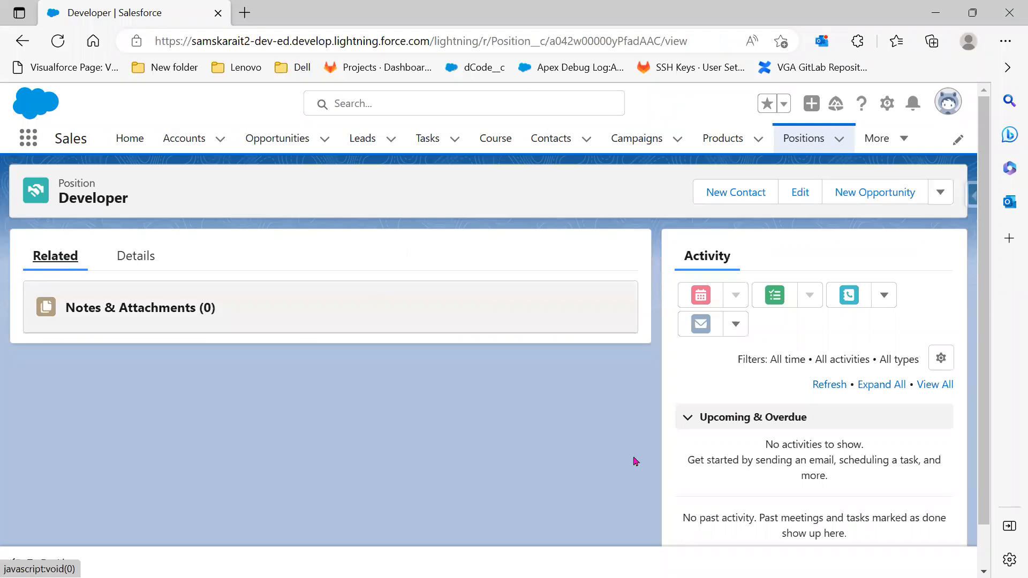
pyautogui.click(139, 258)
pyautogui.scroll(-2, 831, 501)
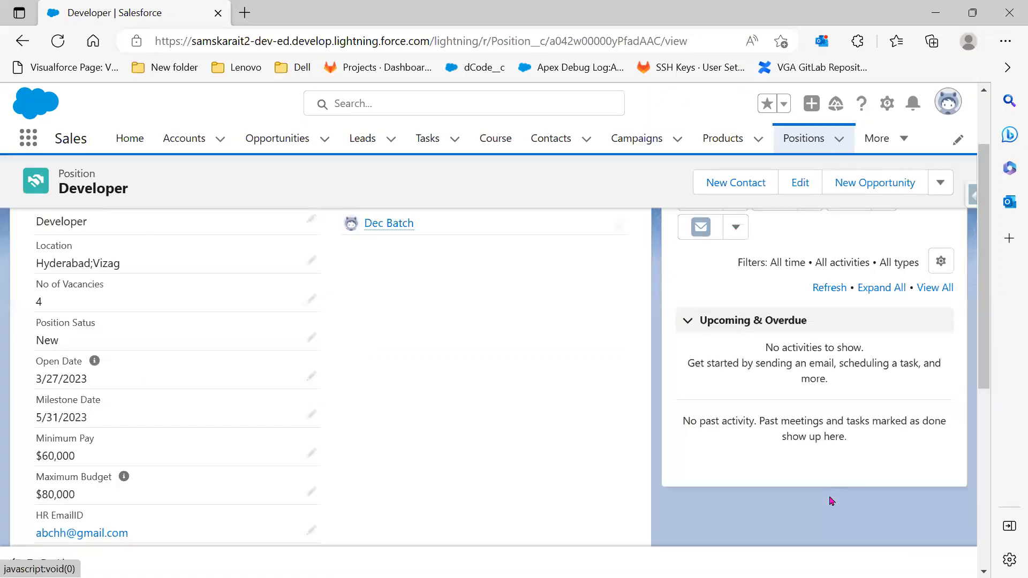
pyautogui.scroll(-5, 831, 501)
pyautogui.scroll(1, 730, 514)
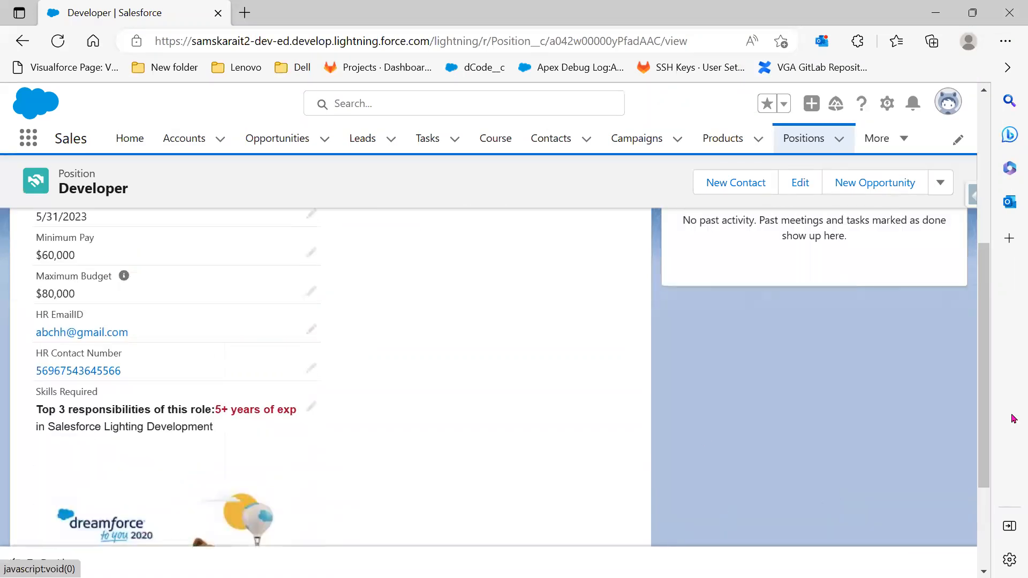
pyautogui.scroll(3, 716, 505)
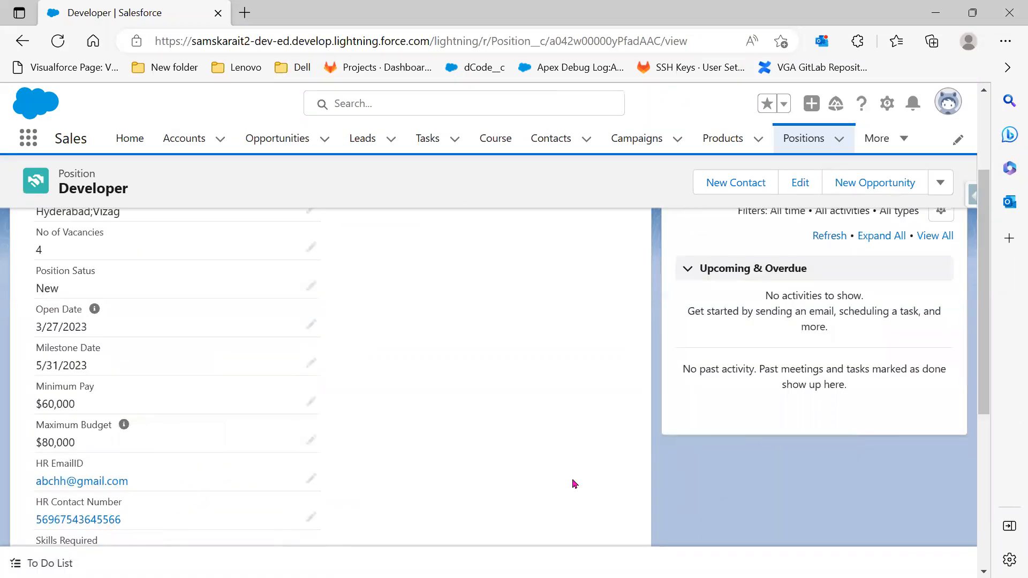
pyautogui.scroll(3, 62, 269)
pyautogui.click(56, 257)
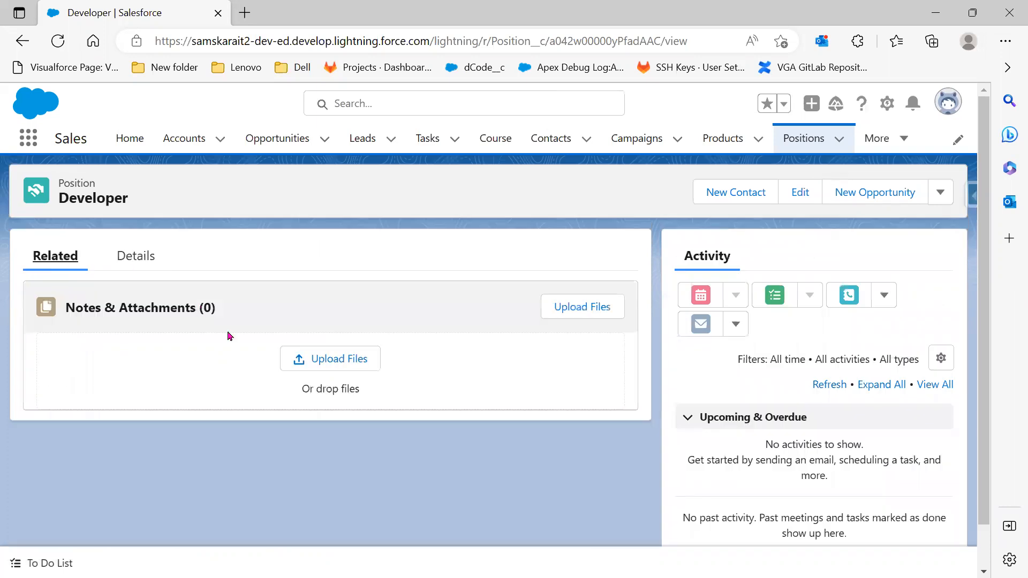
pyautogui.click(925, 6)
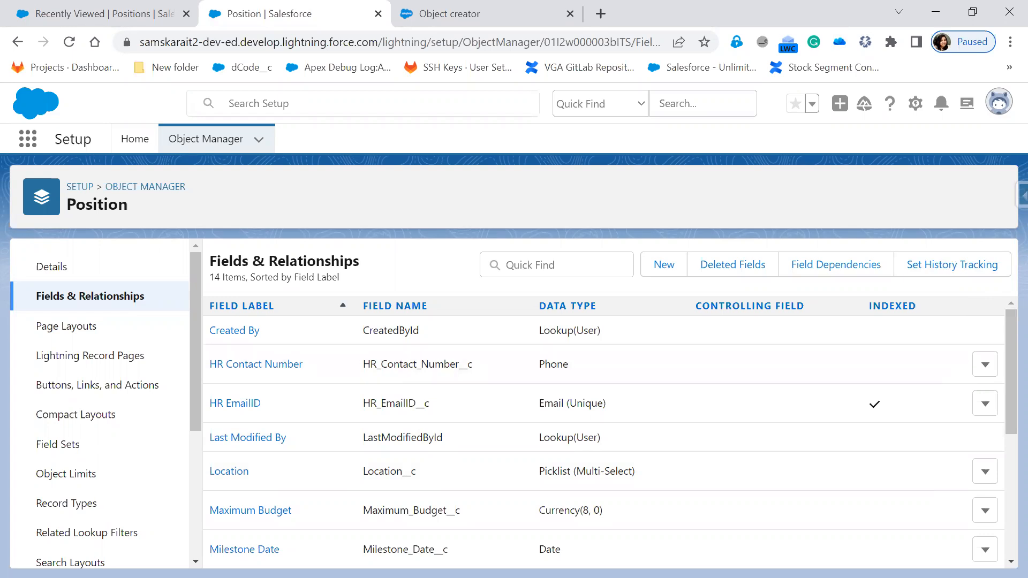
# Return to the training slide show and advance to slide 13, Using Object Manager, revealing Steps 3 and 4
pyautogui.hotkey('alt', 'Tab')
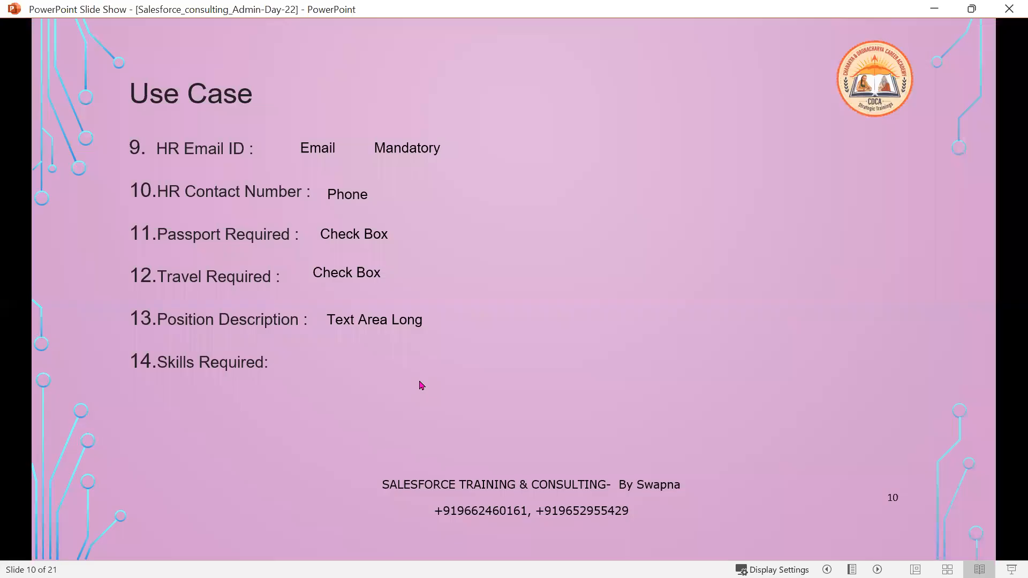
pyautogui.press('Right')
pyautogui.press('Right')
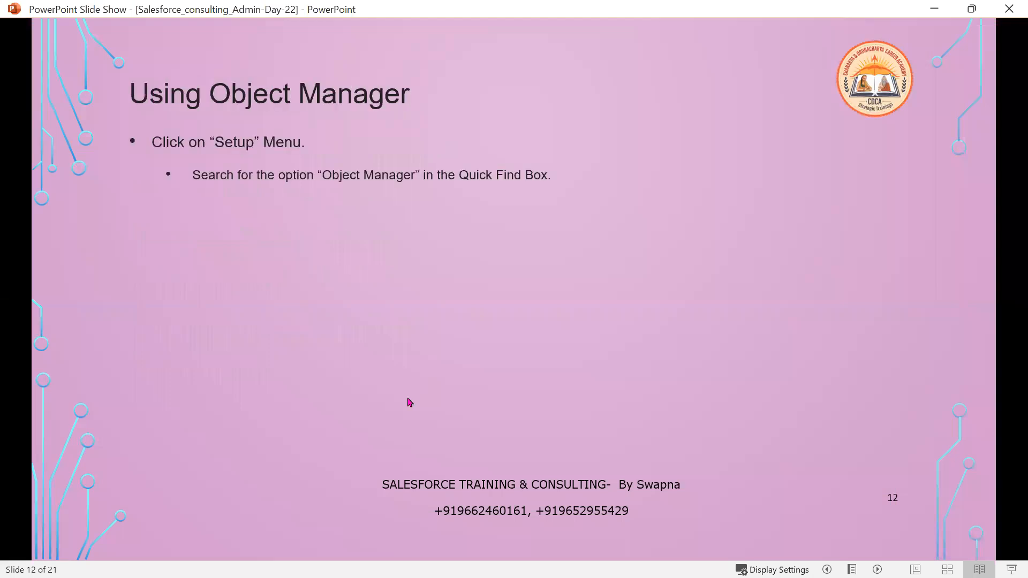
pyautogui.press('Right')
pyautogui.press('Right')
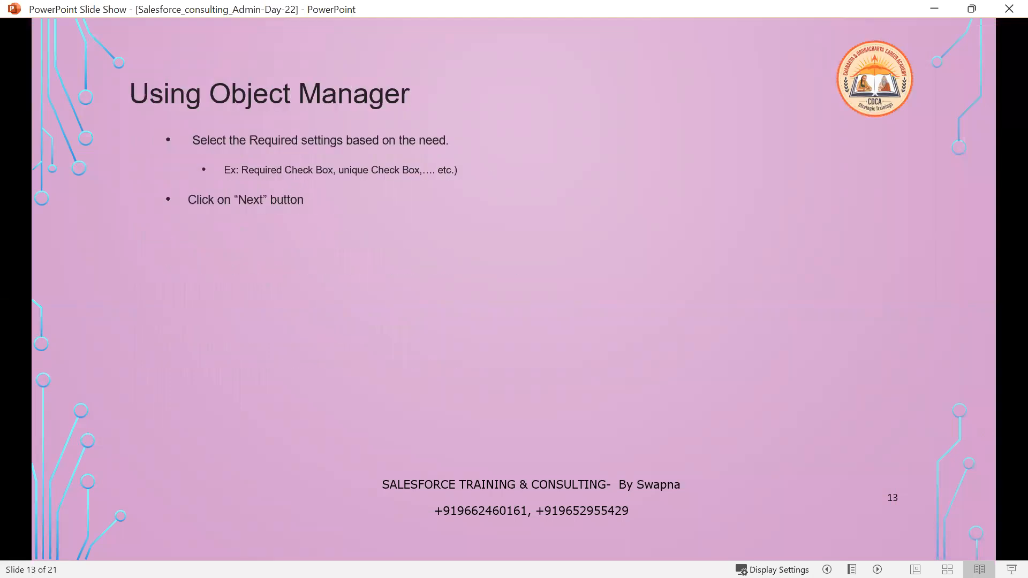
pyautogui.press('Right')
pyautogui.press('Right')
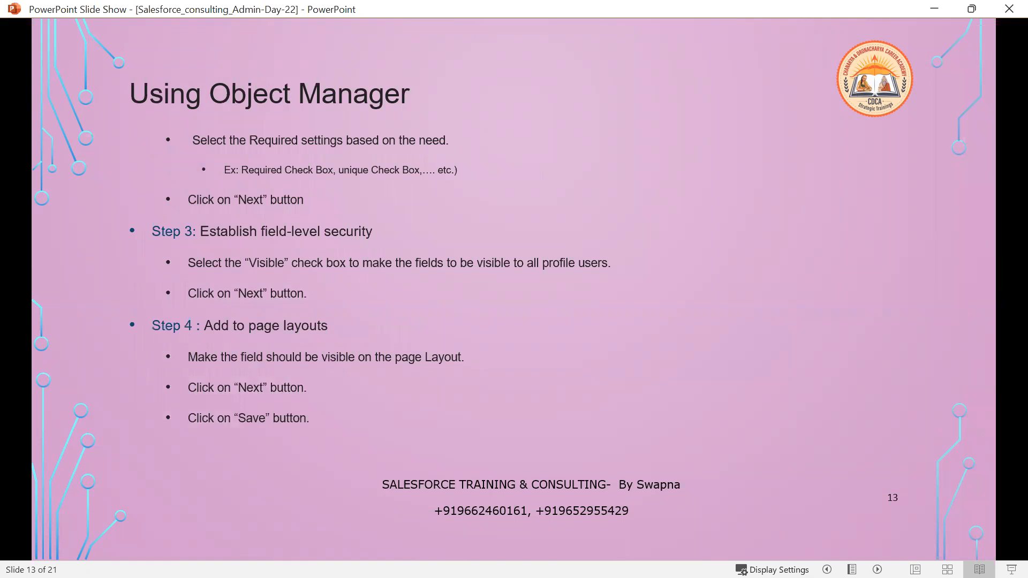
pyautogui.press('Right')
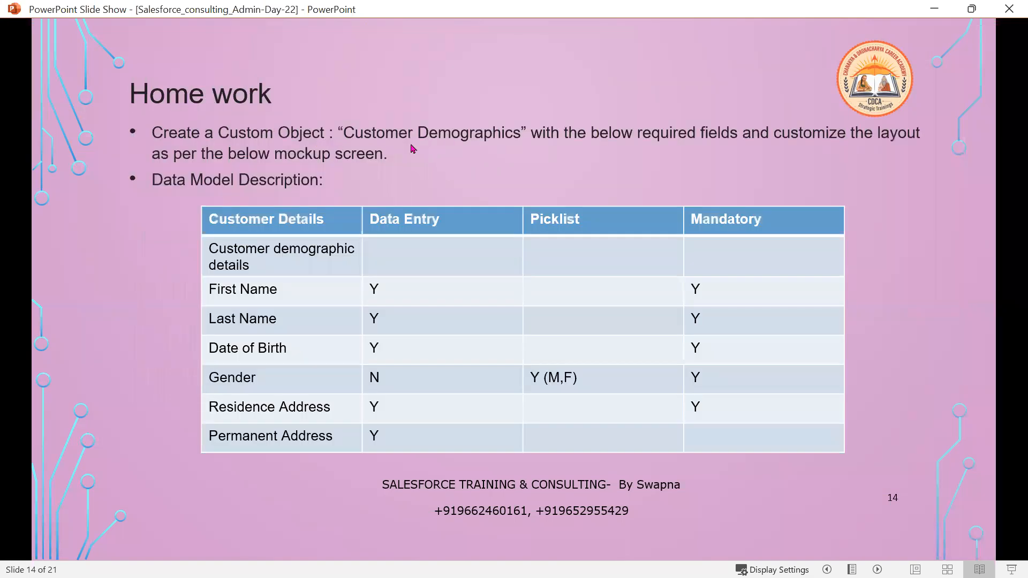